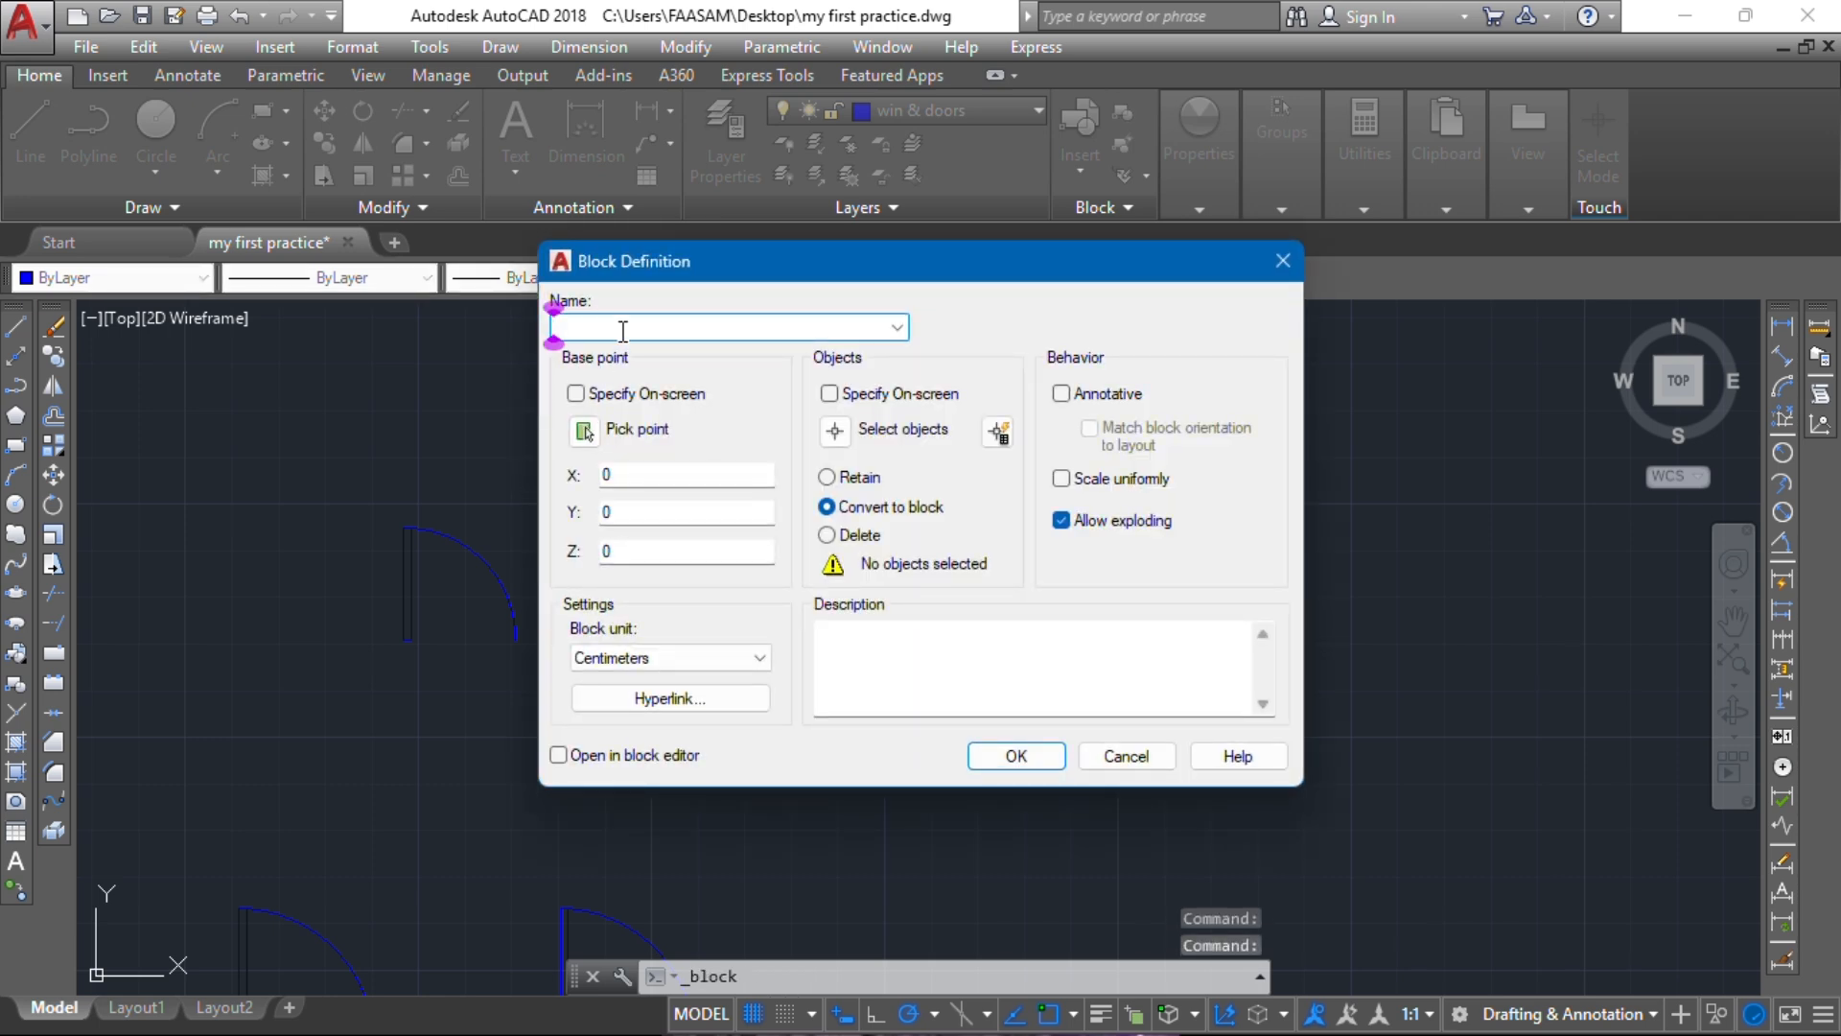
Step: Define the longer upper window as a block named "internal window", with its lower-left corner as the base point
text(internal)
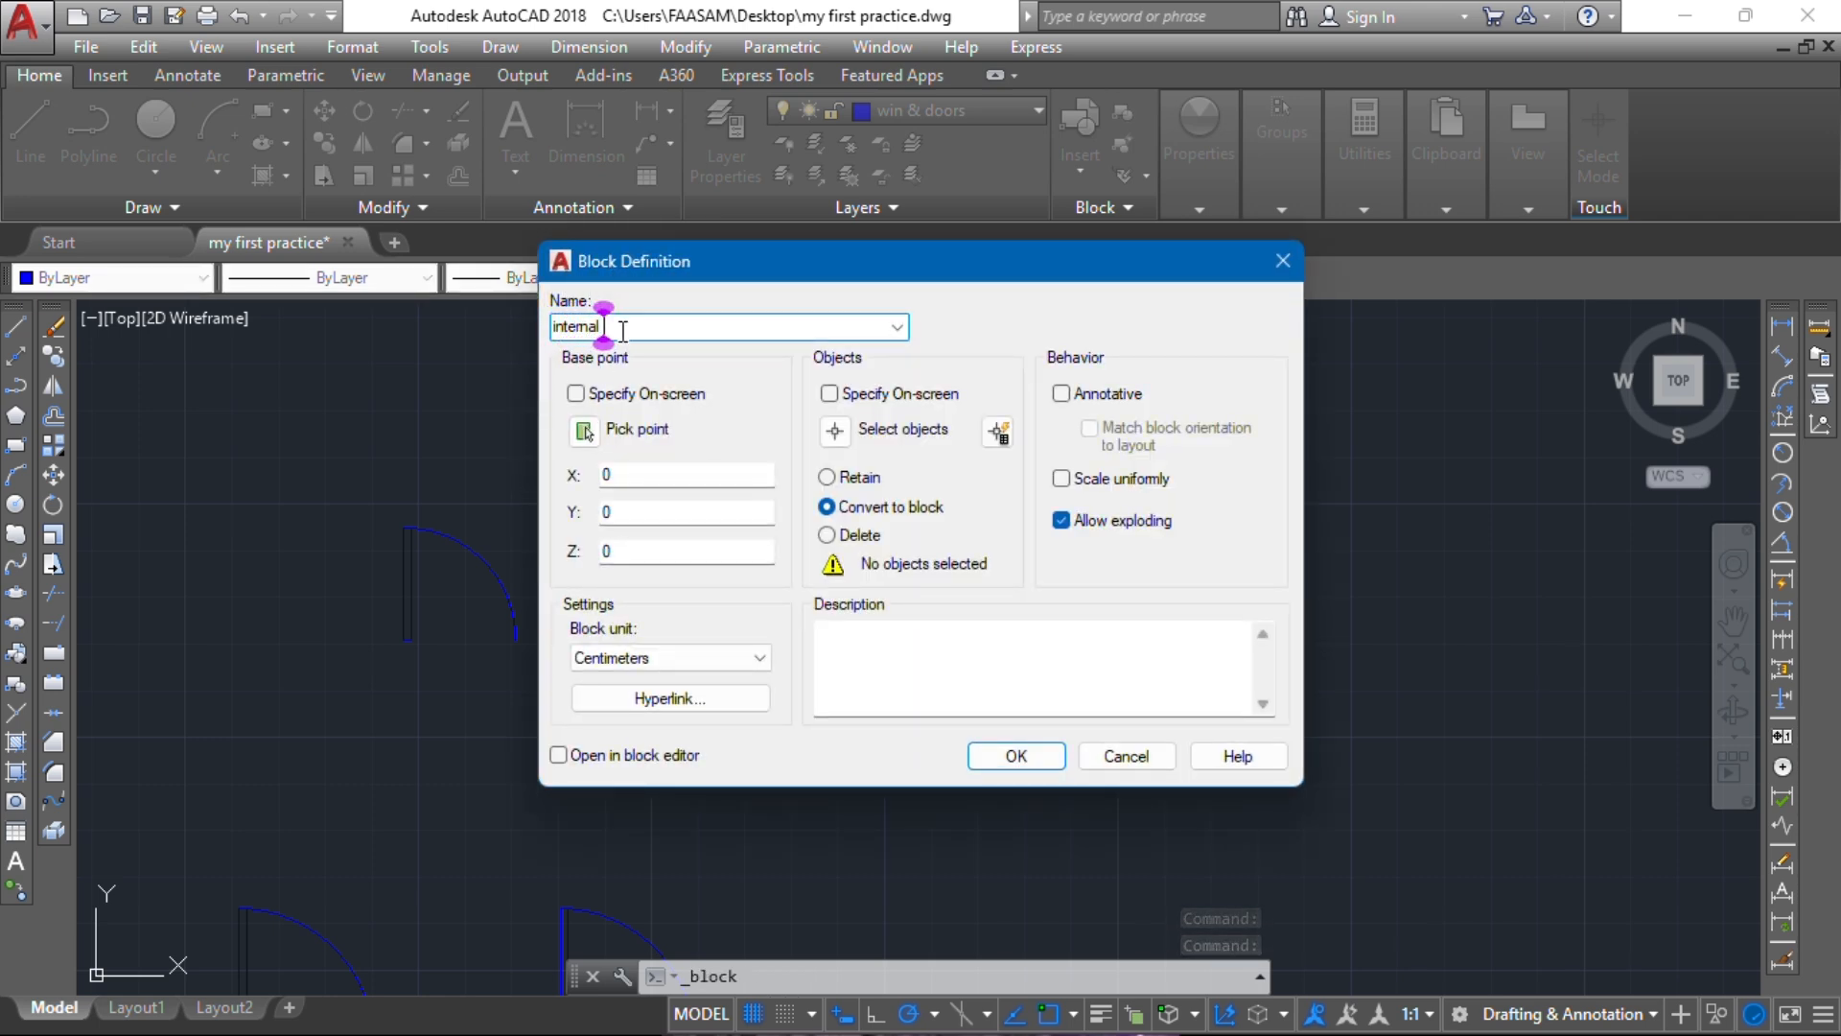
text( window)
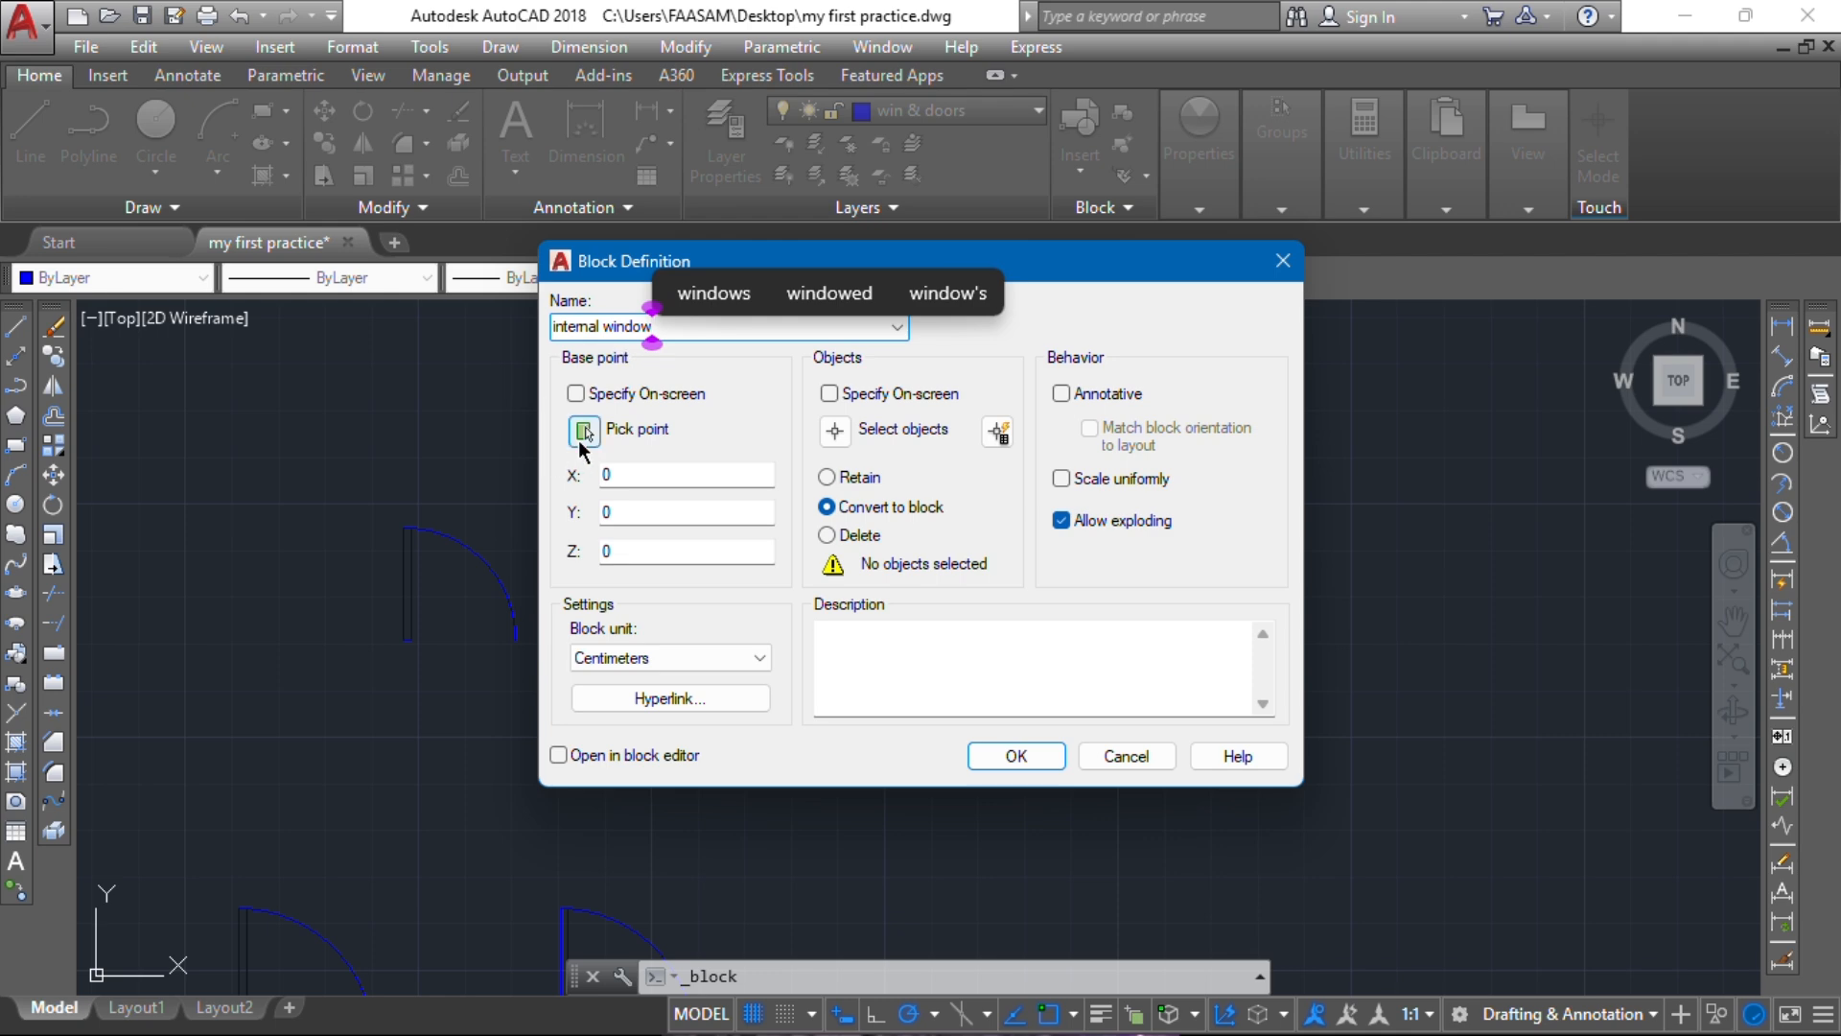
click(582, 437)
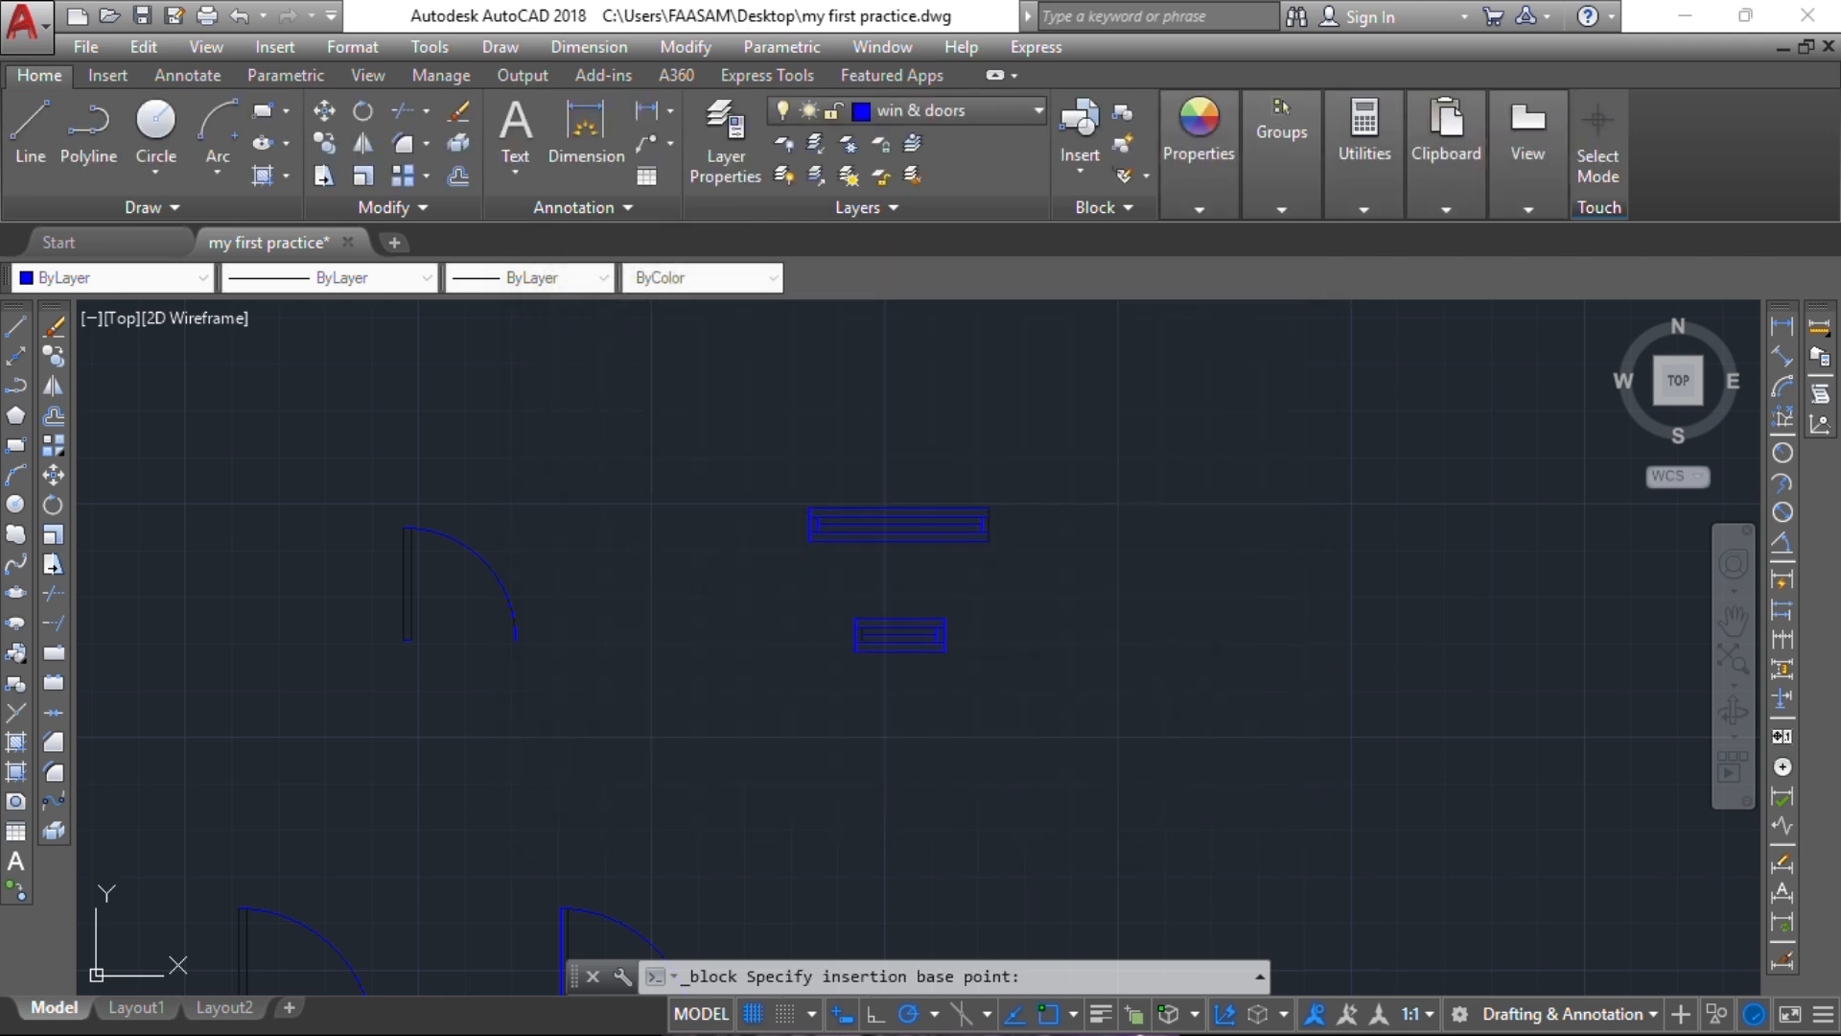
click(796, 545)
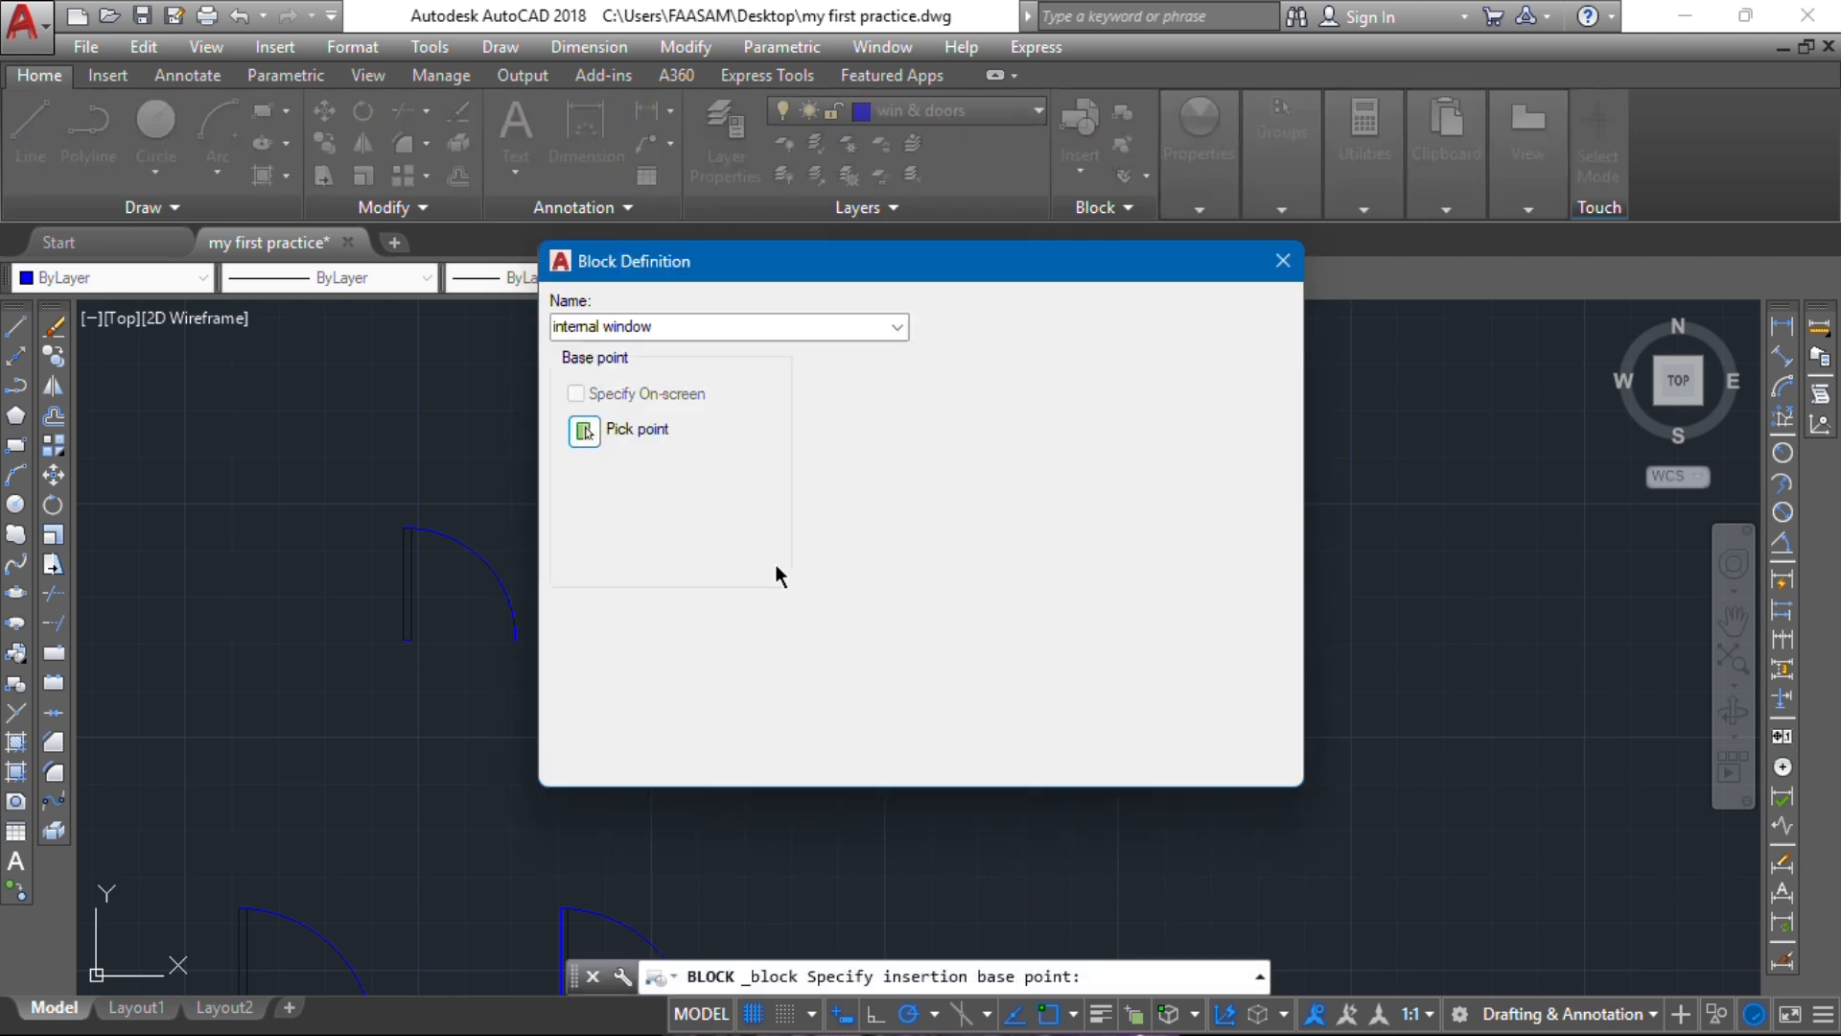
click(835, 433)
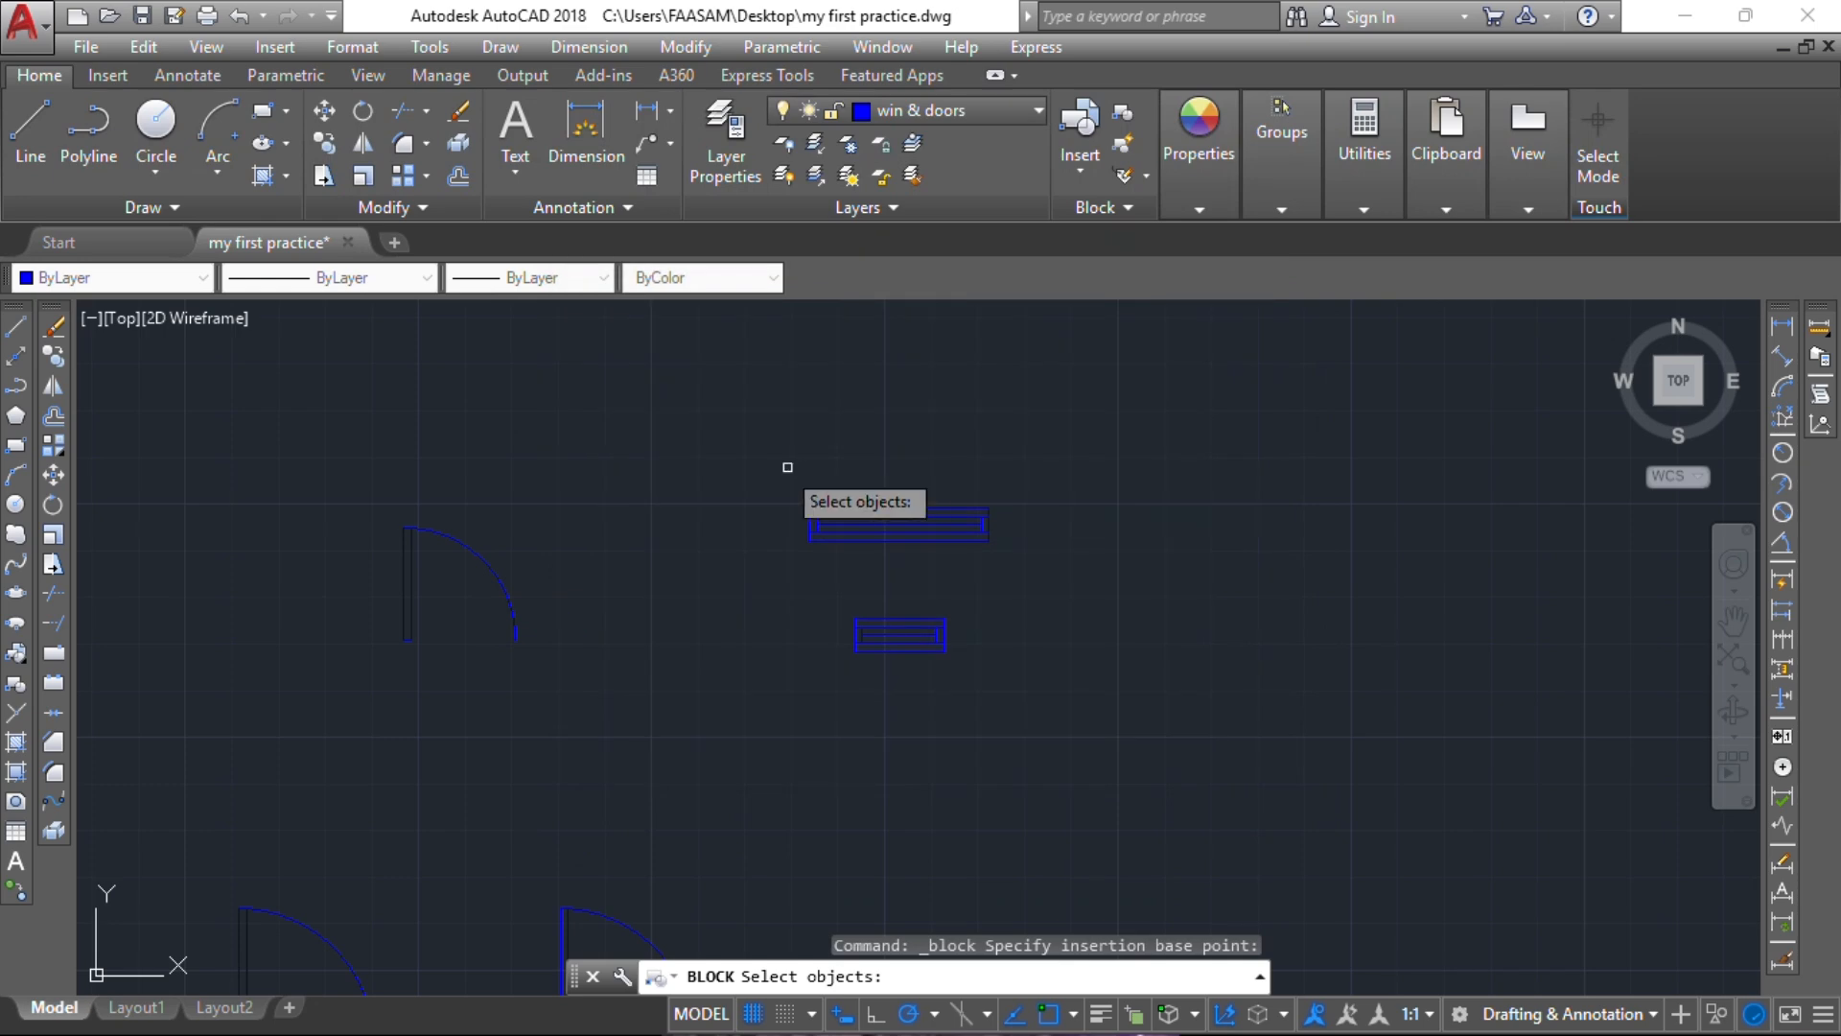
click(773, 465)
click(1026, 560)
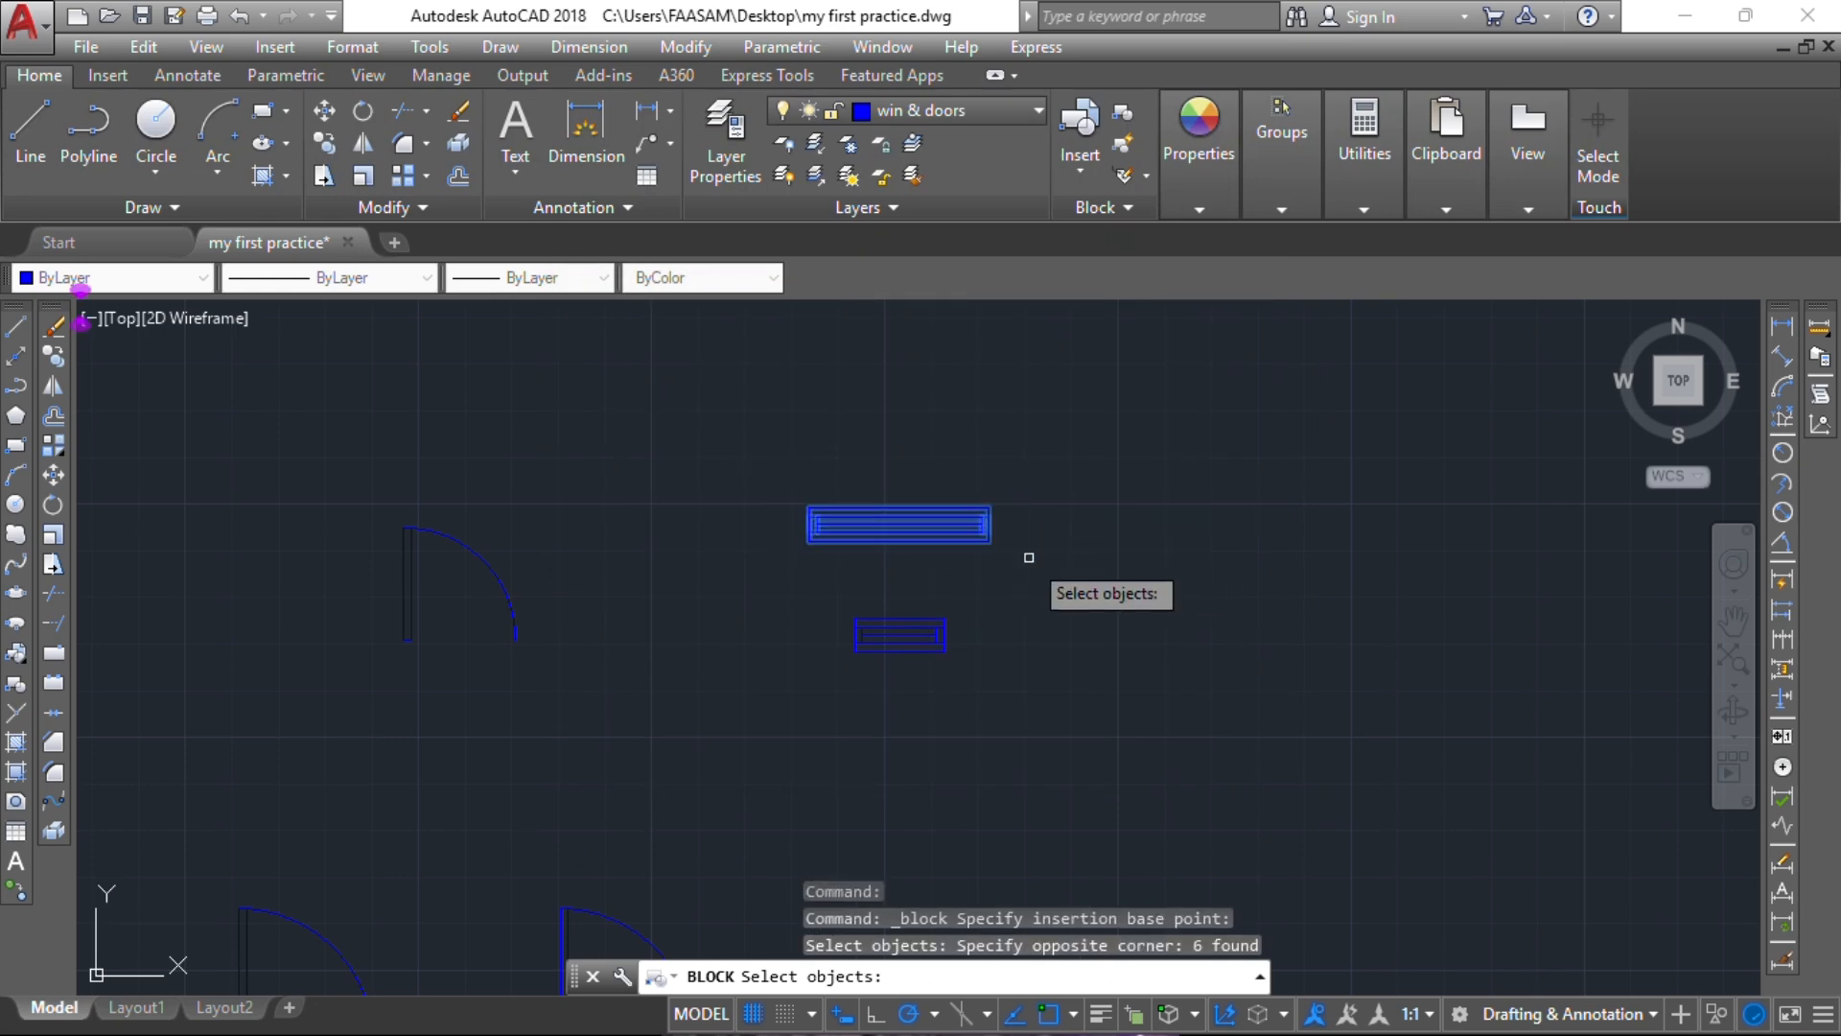
key(Return)
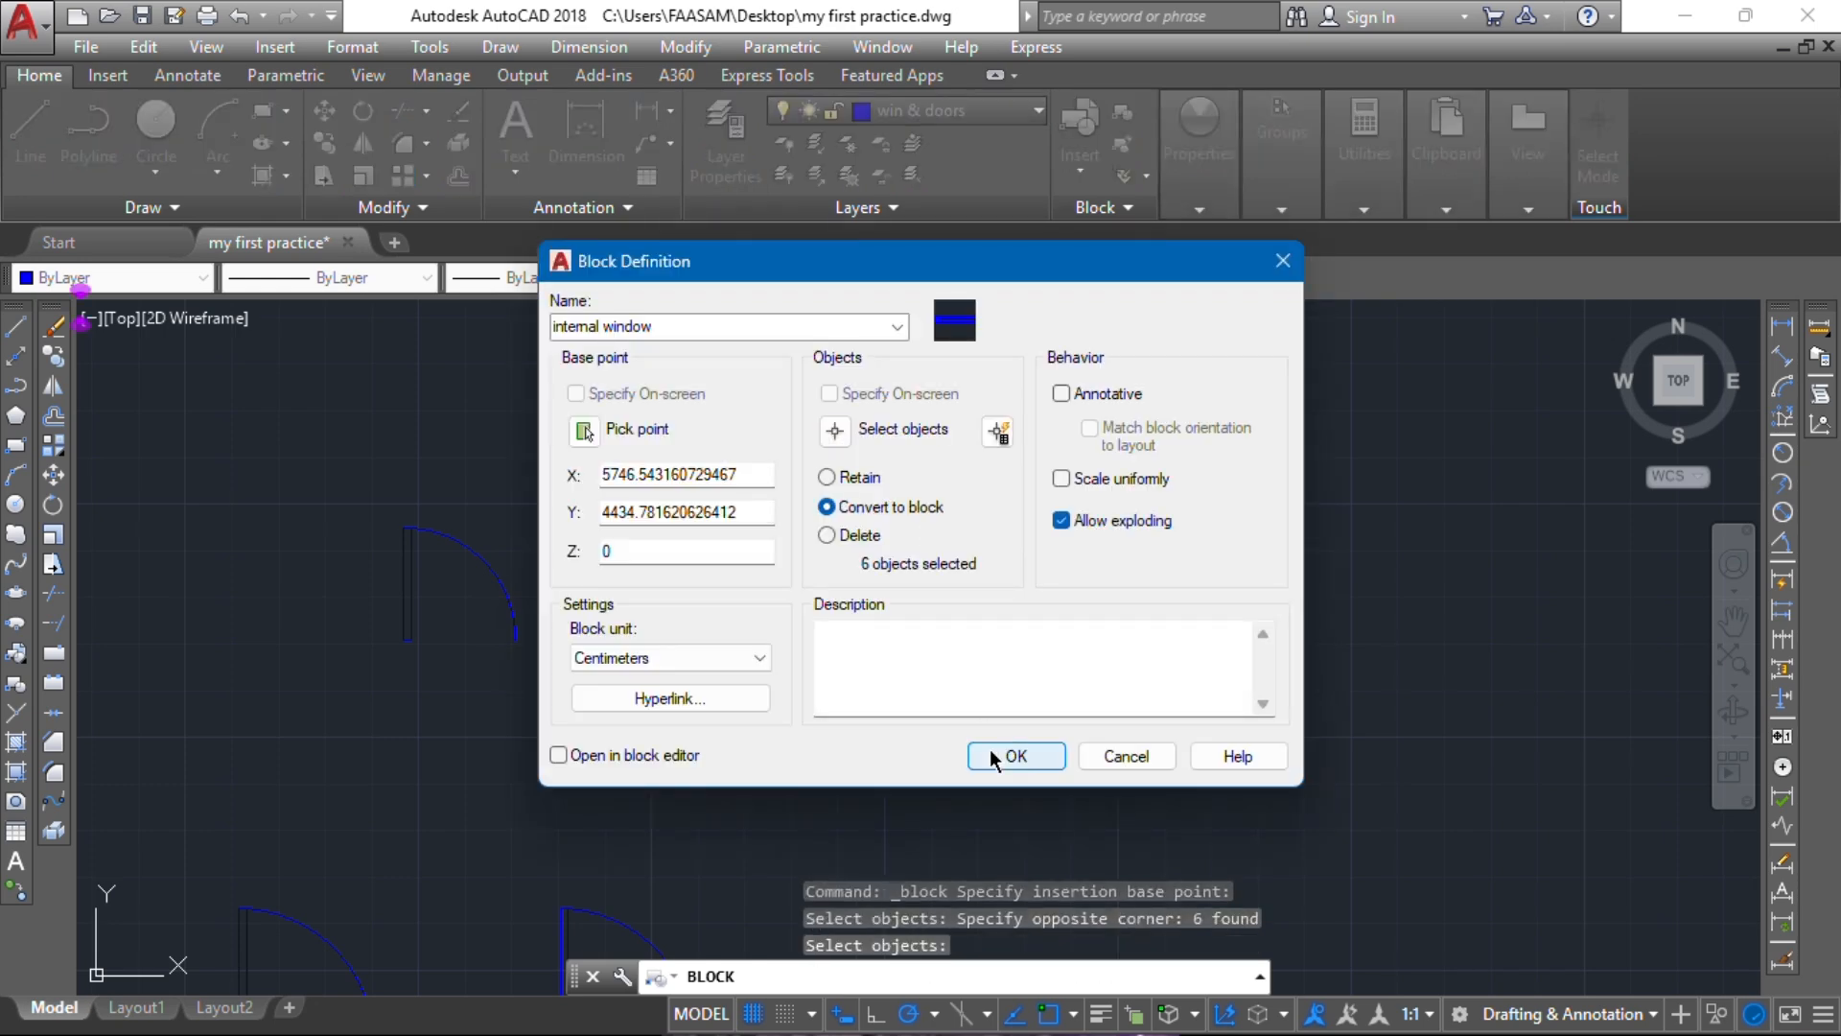
click(990, 750)
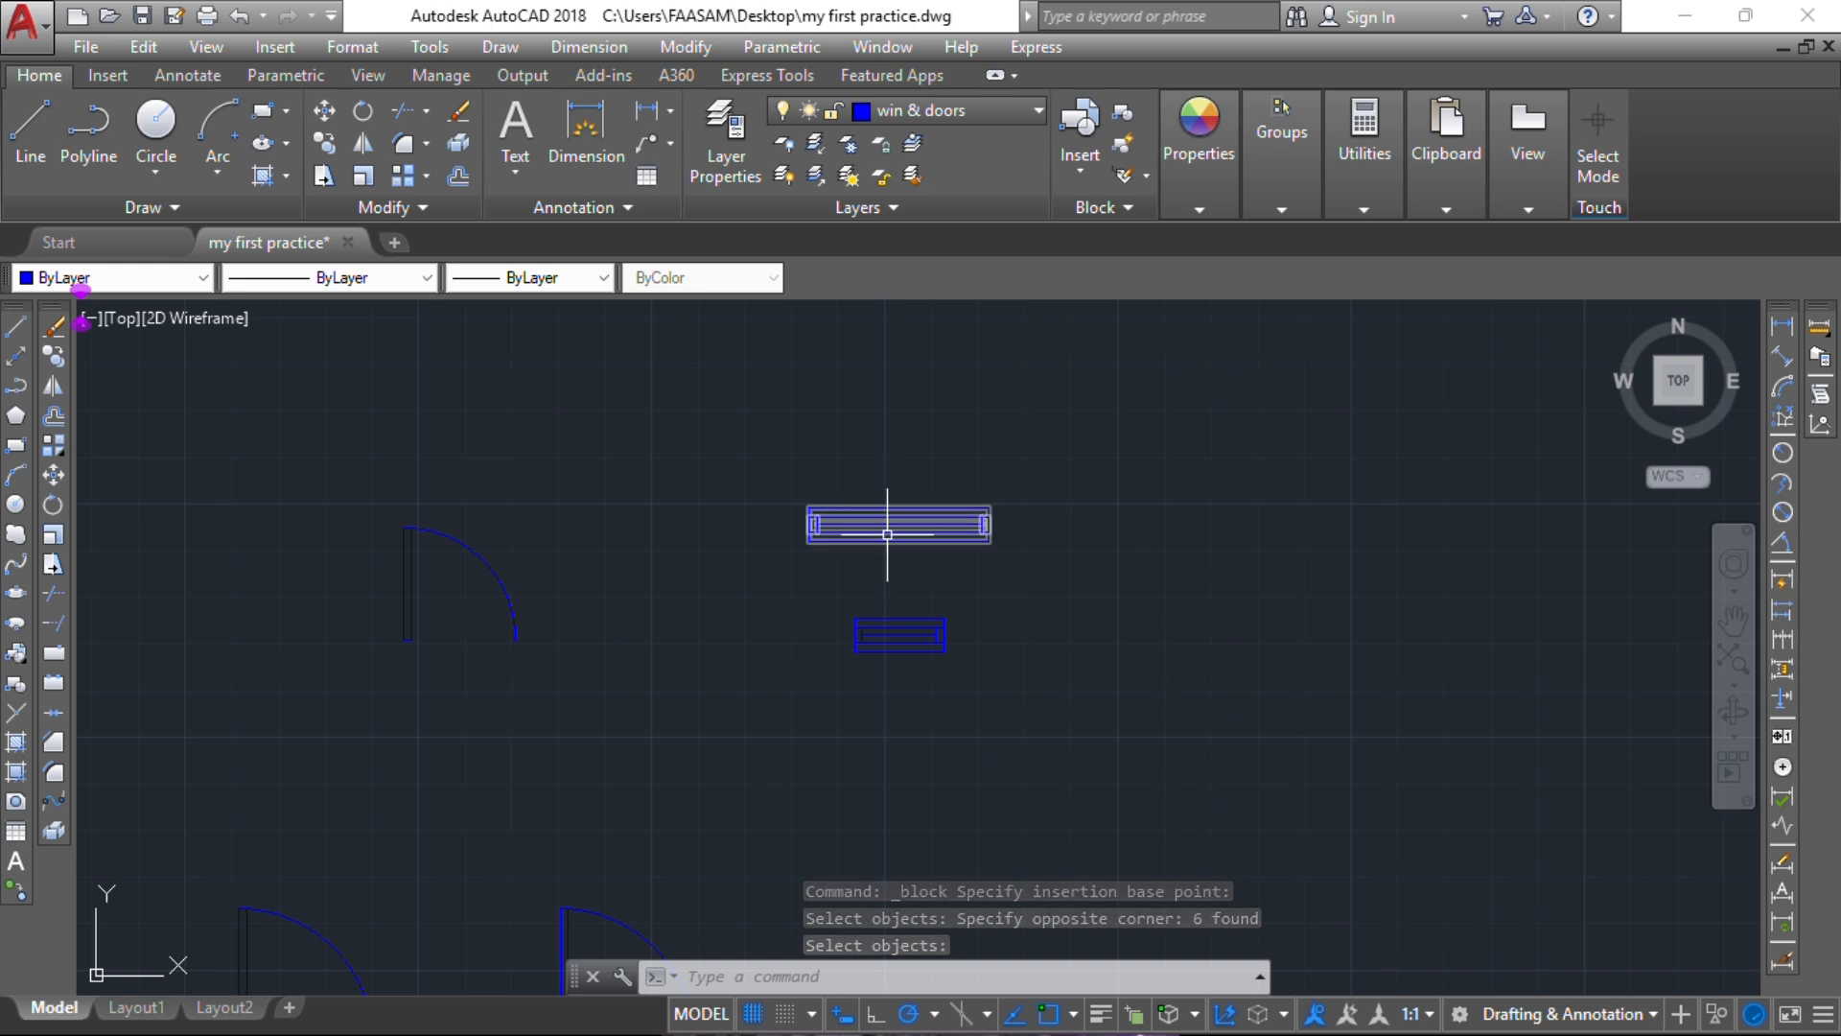
Step: Define the shorter lower window as a block named "toilet window", with its lower-left corner as the base point
text(b)
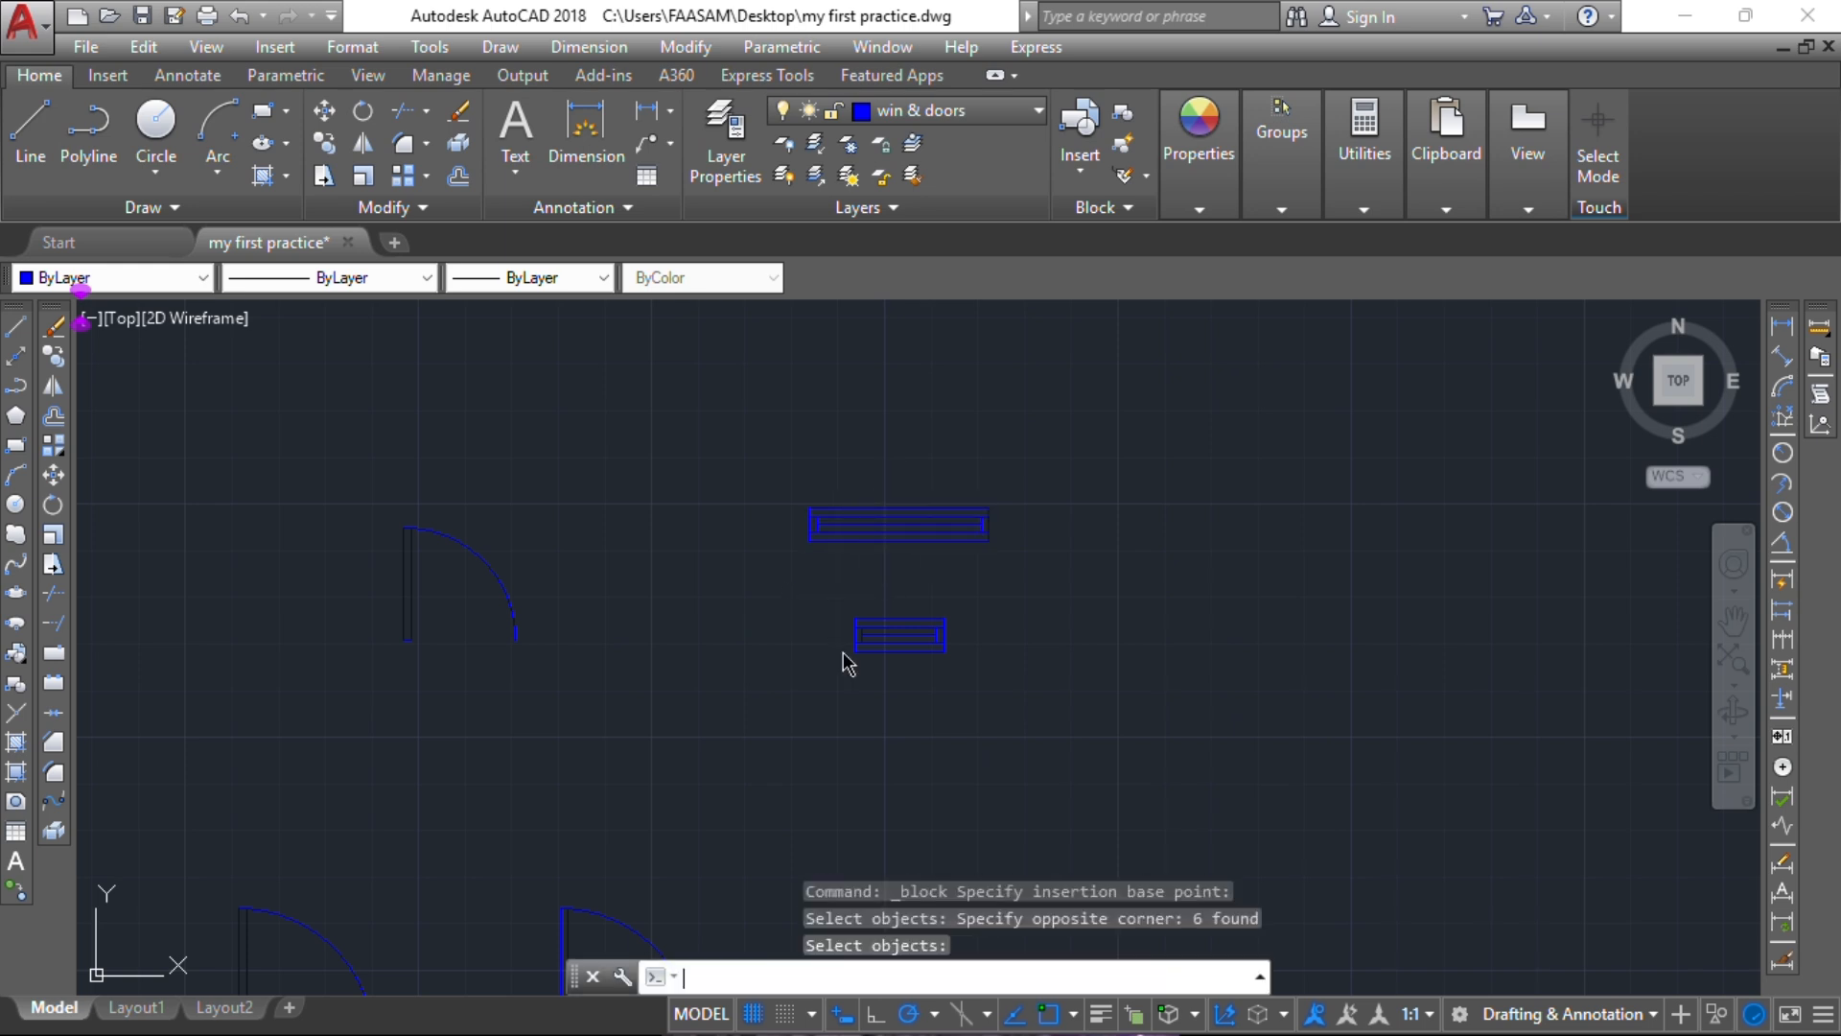
key(Return)
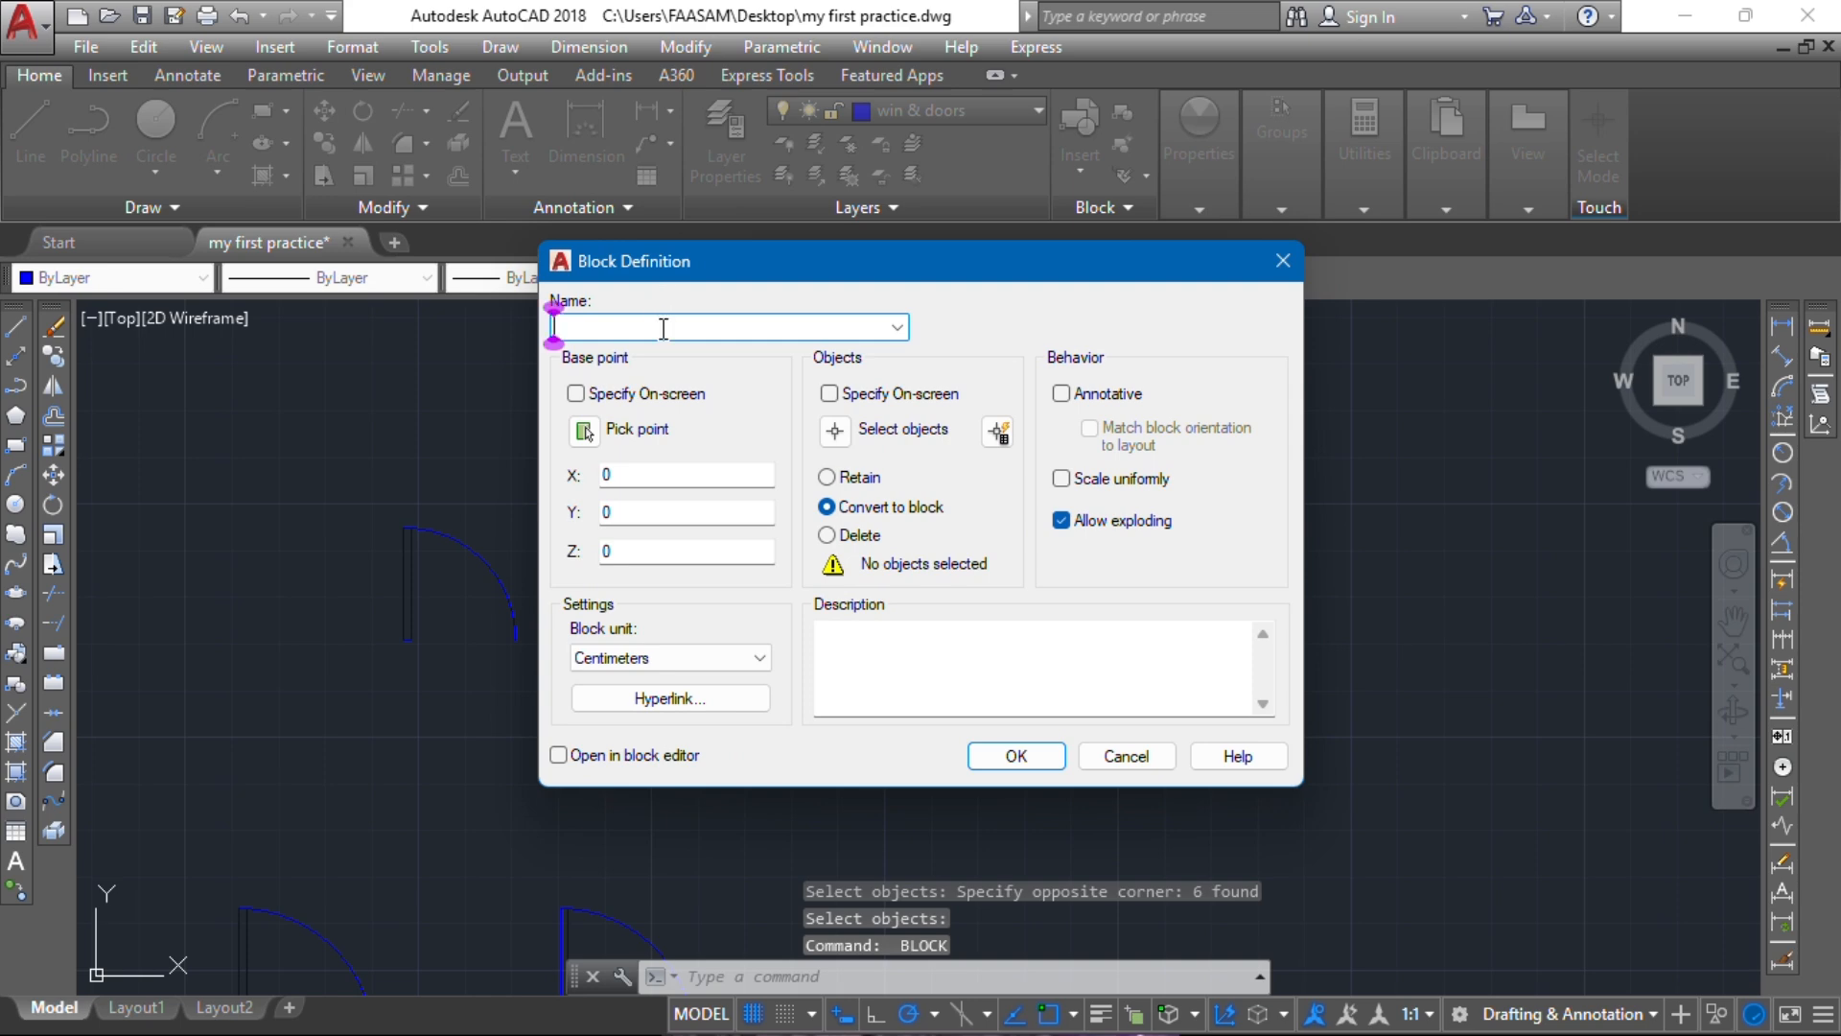
text(toilet )
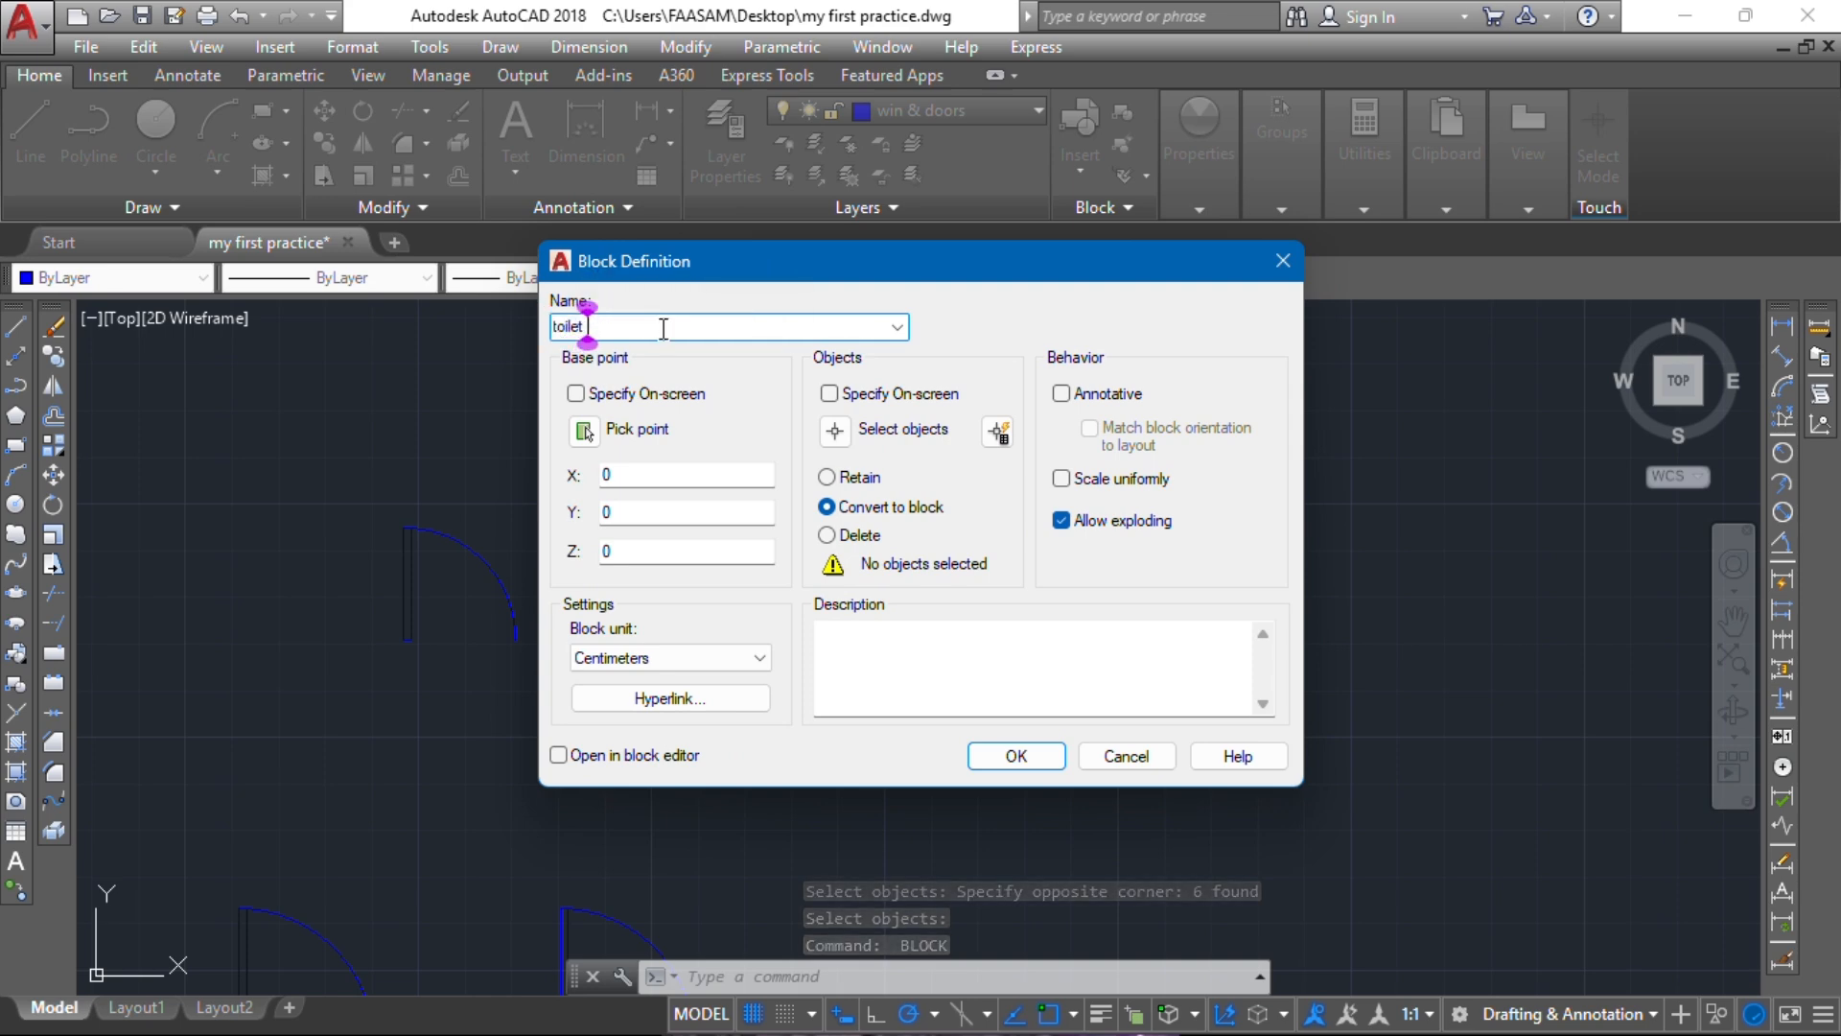
text(window)
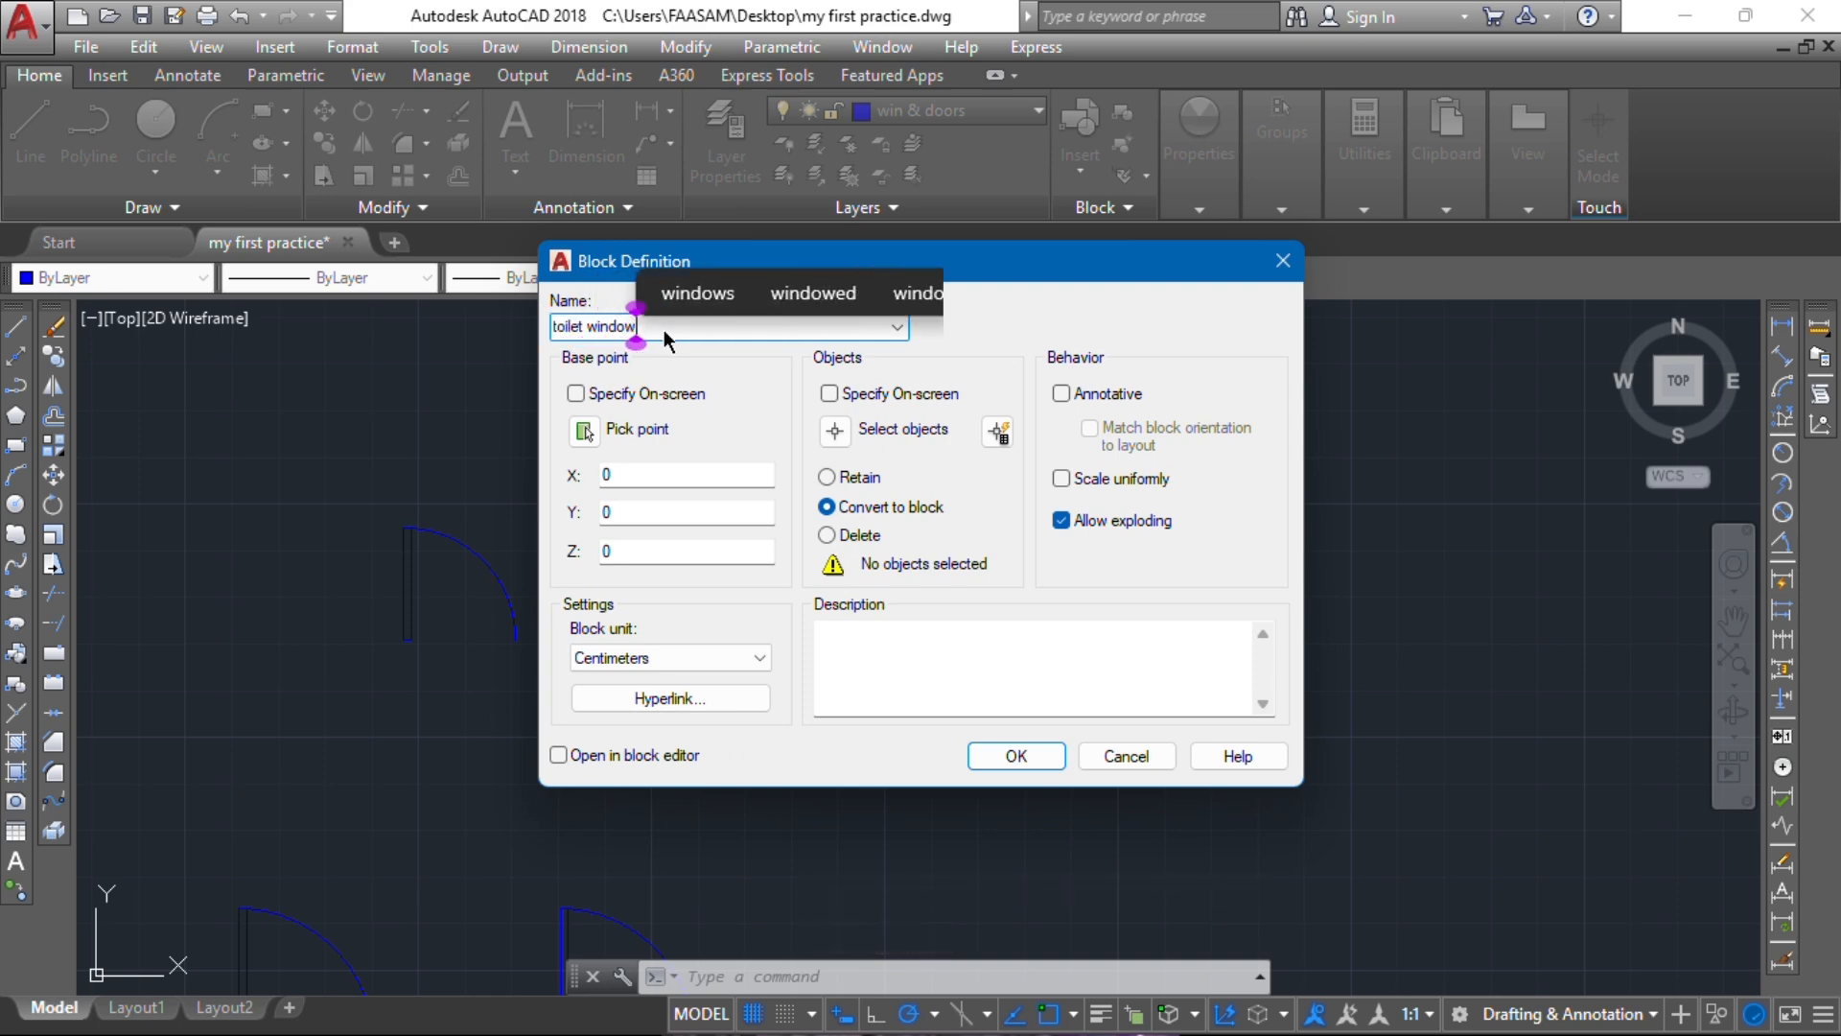
click(584, 432)
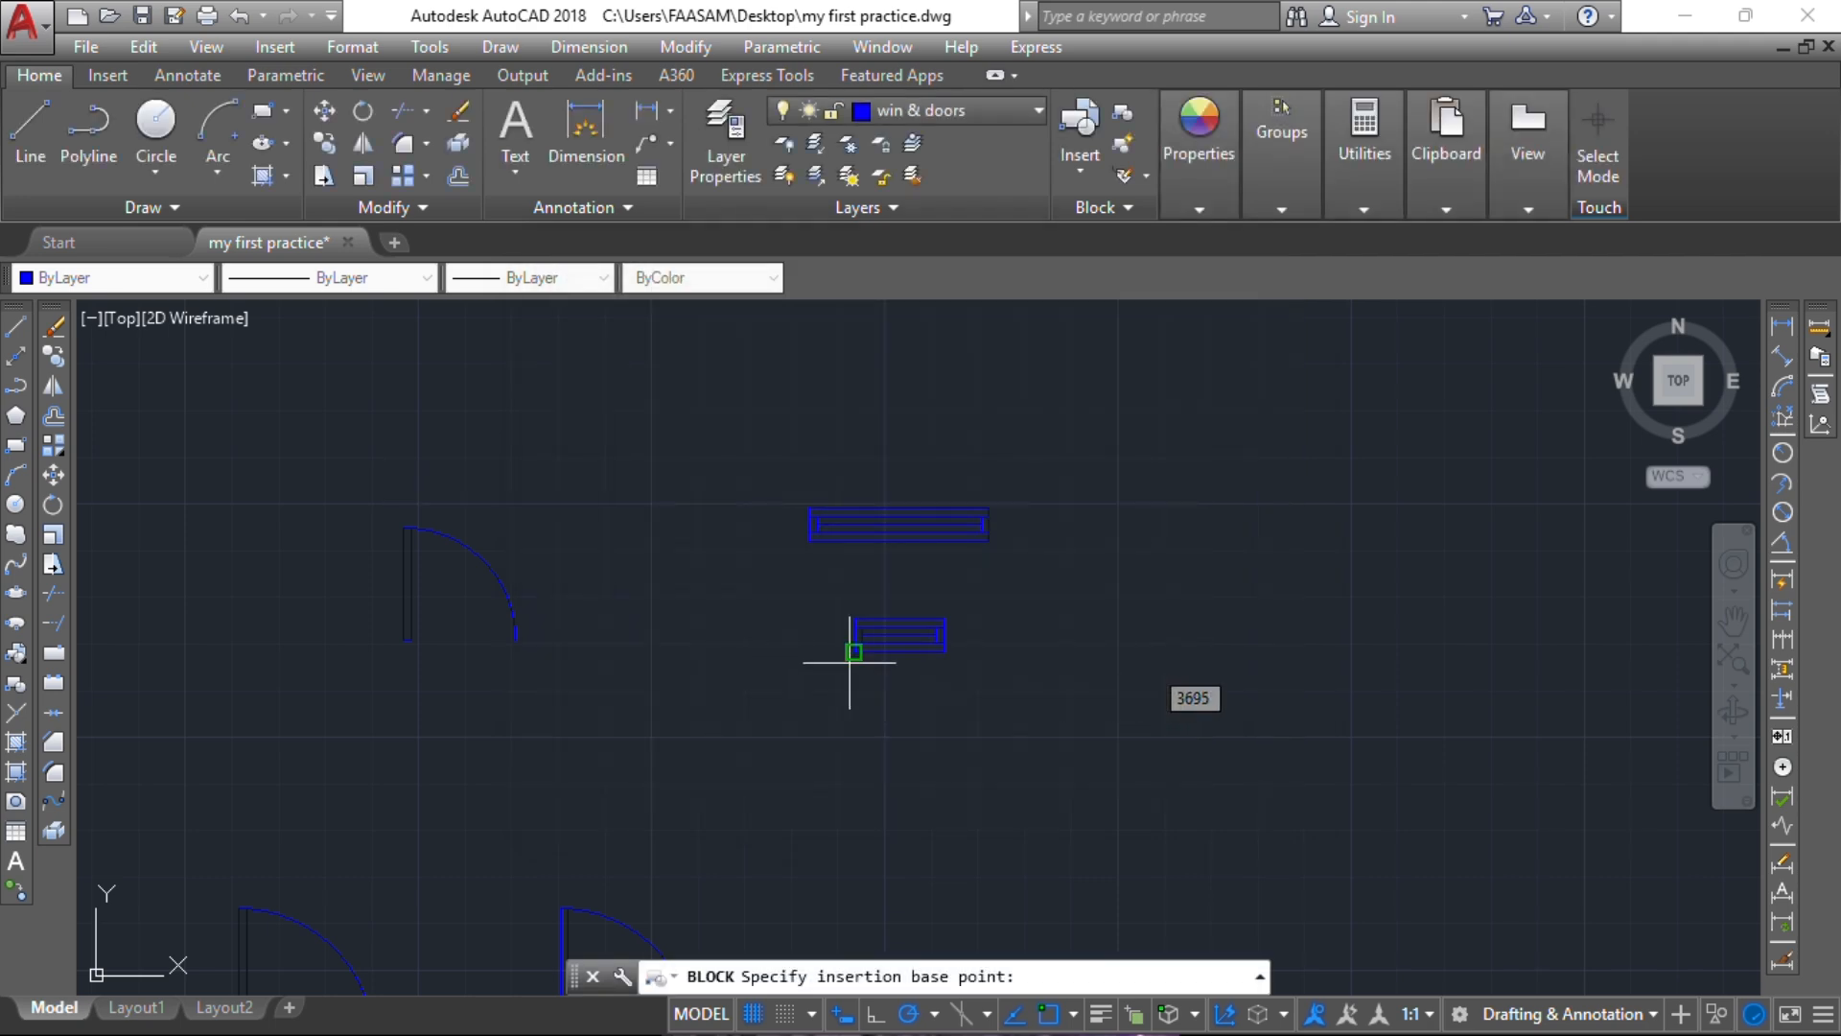
click(851, 654)
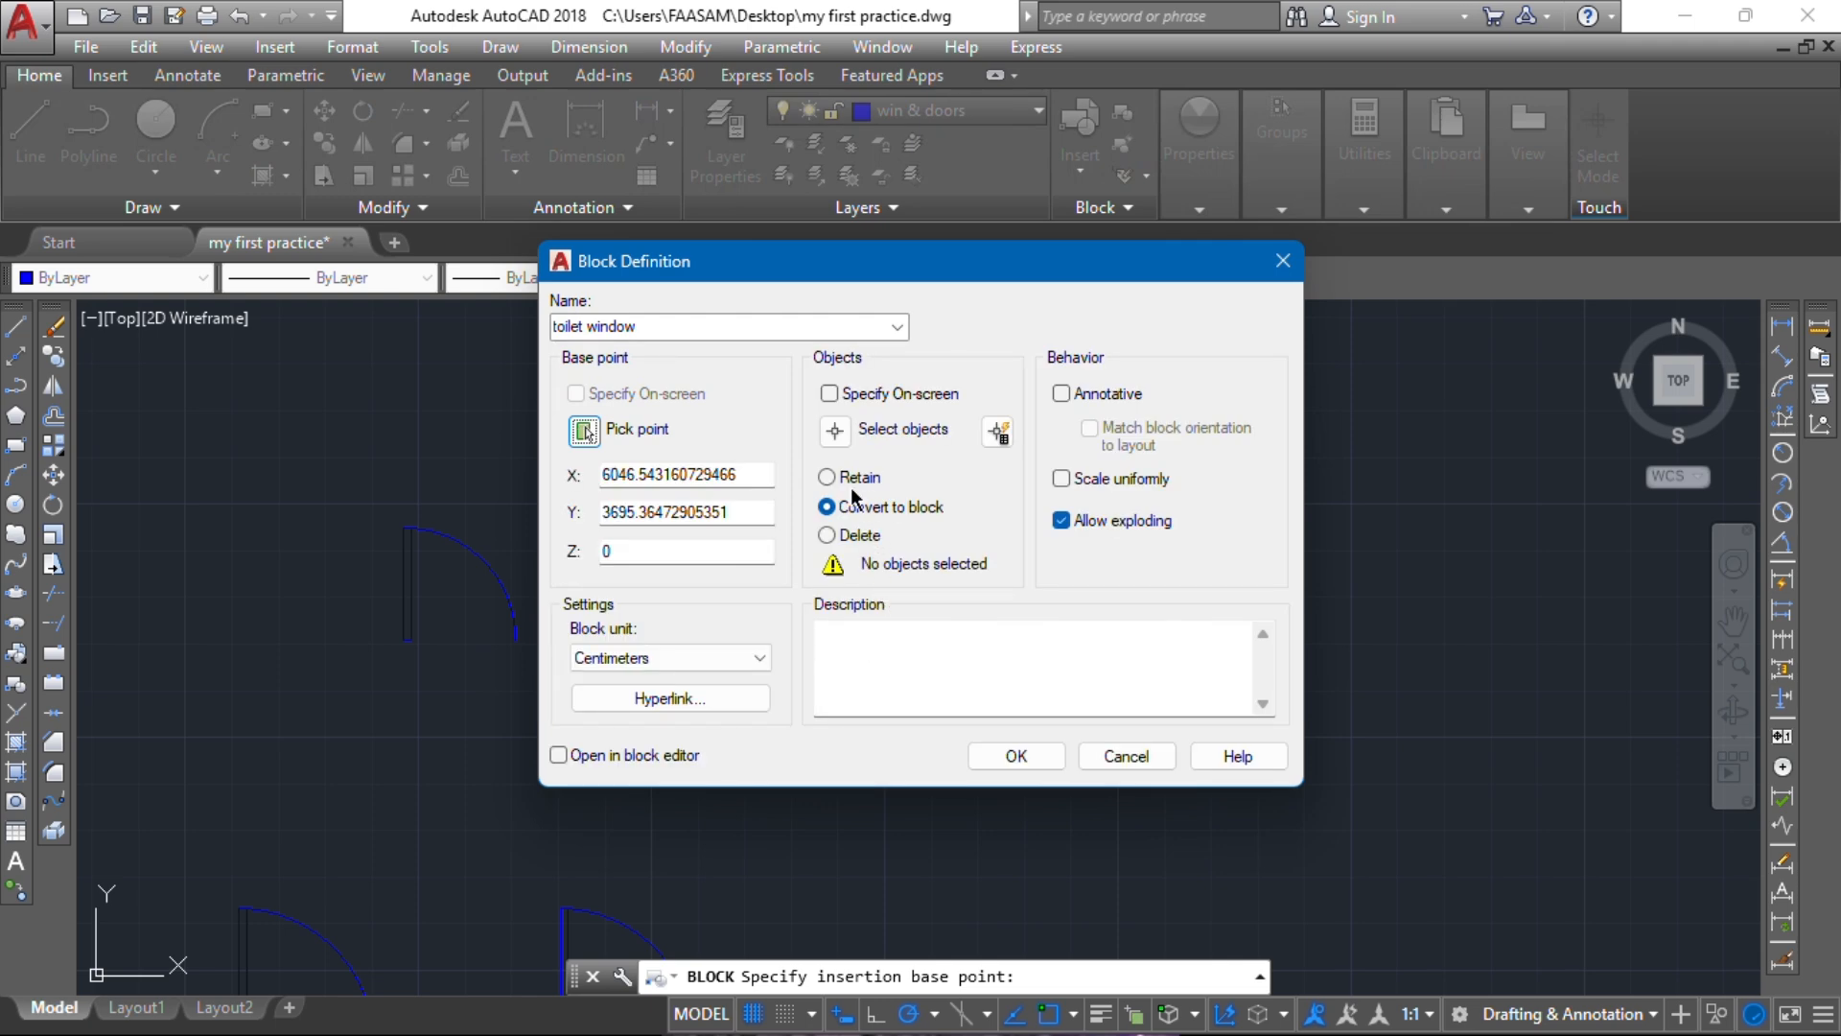
click(834, 431)
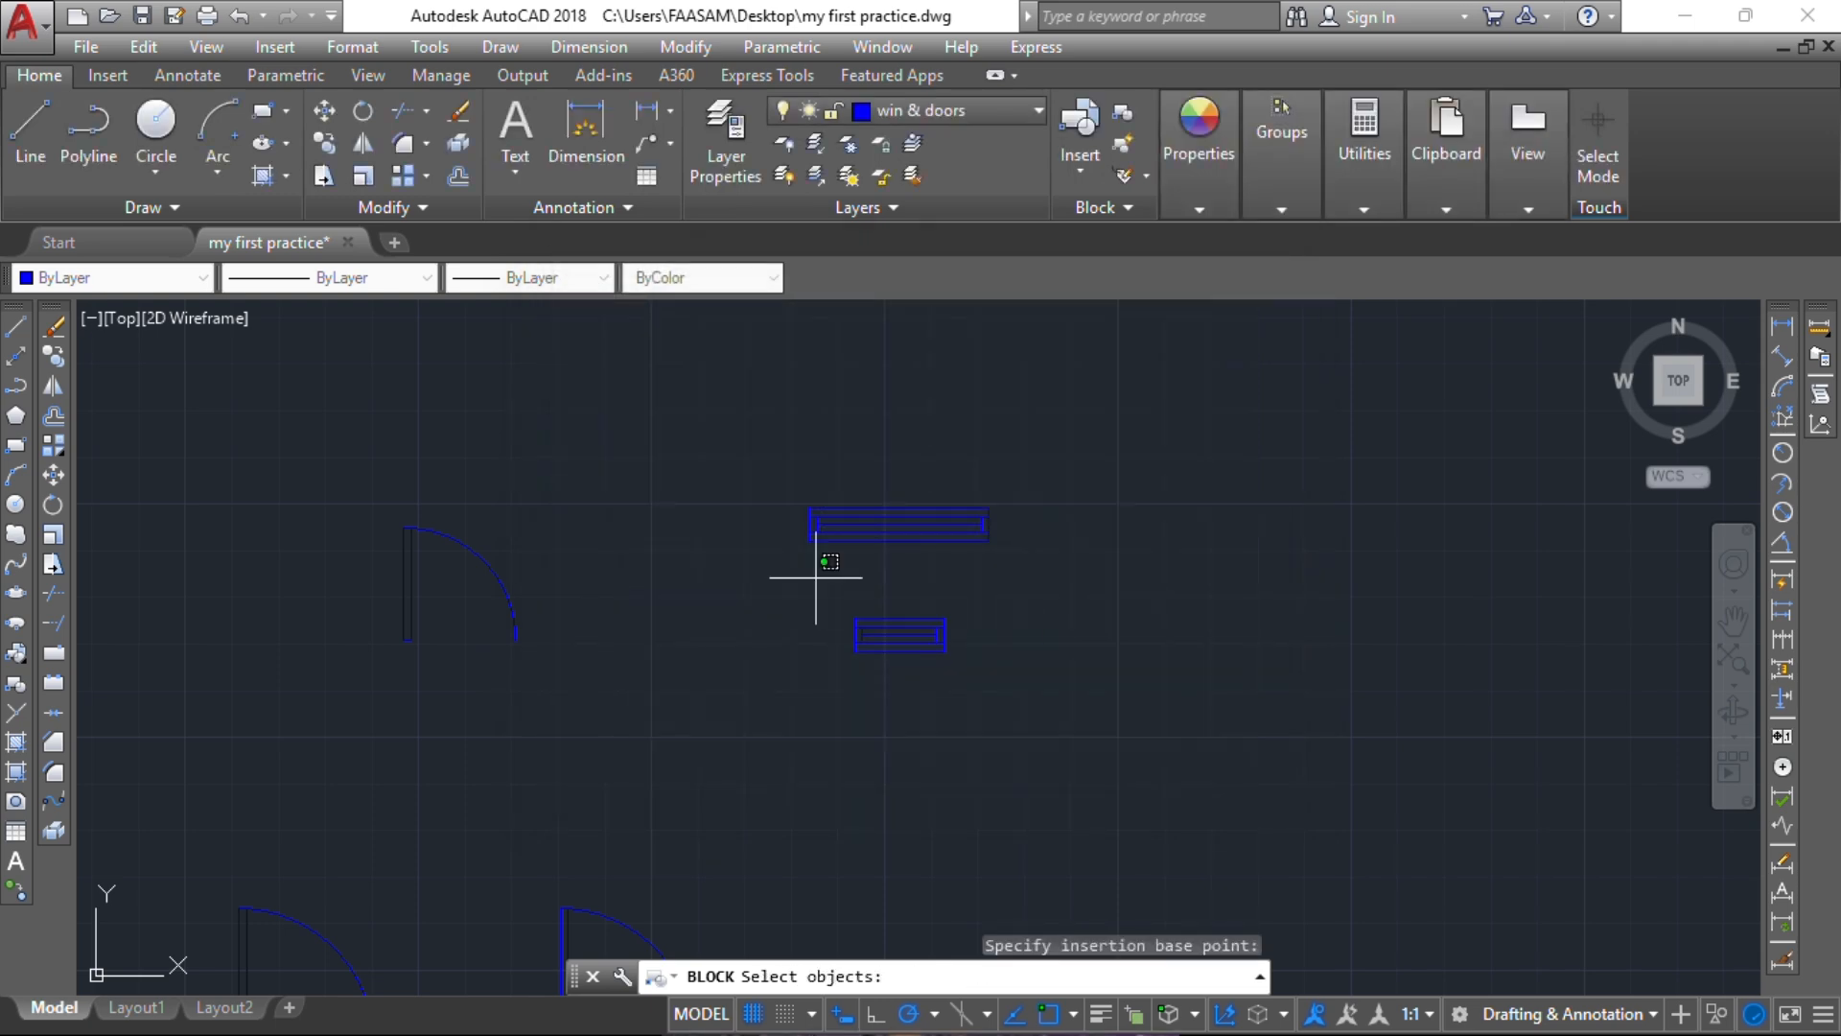
click(815, 575)
click(1023, 686)
key(Return)
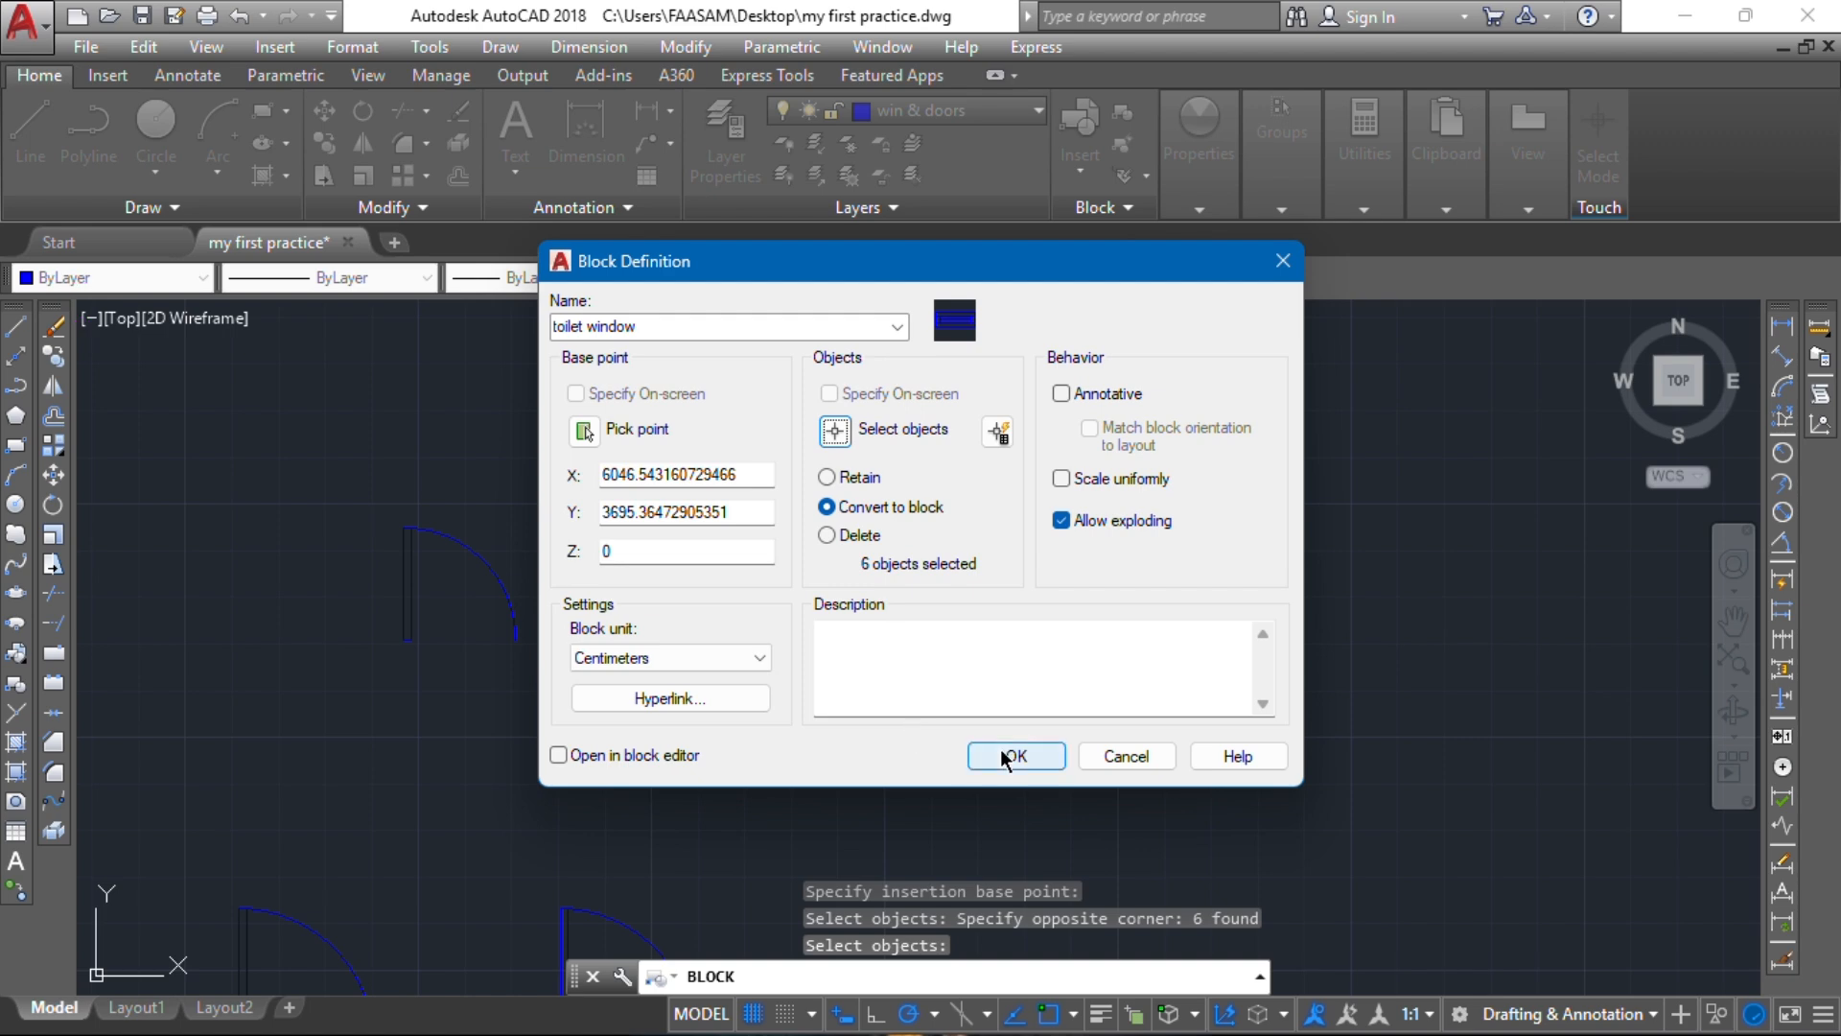
click(1000, 749)
scroll(834, 526, down, 2)
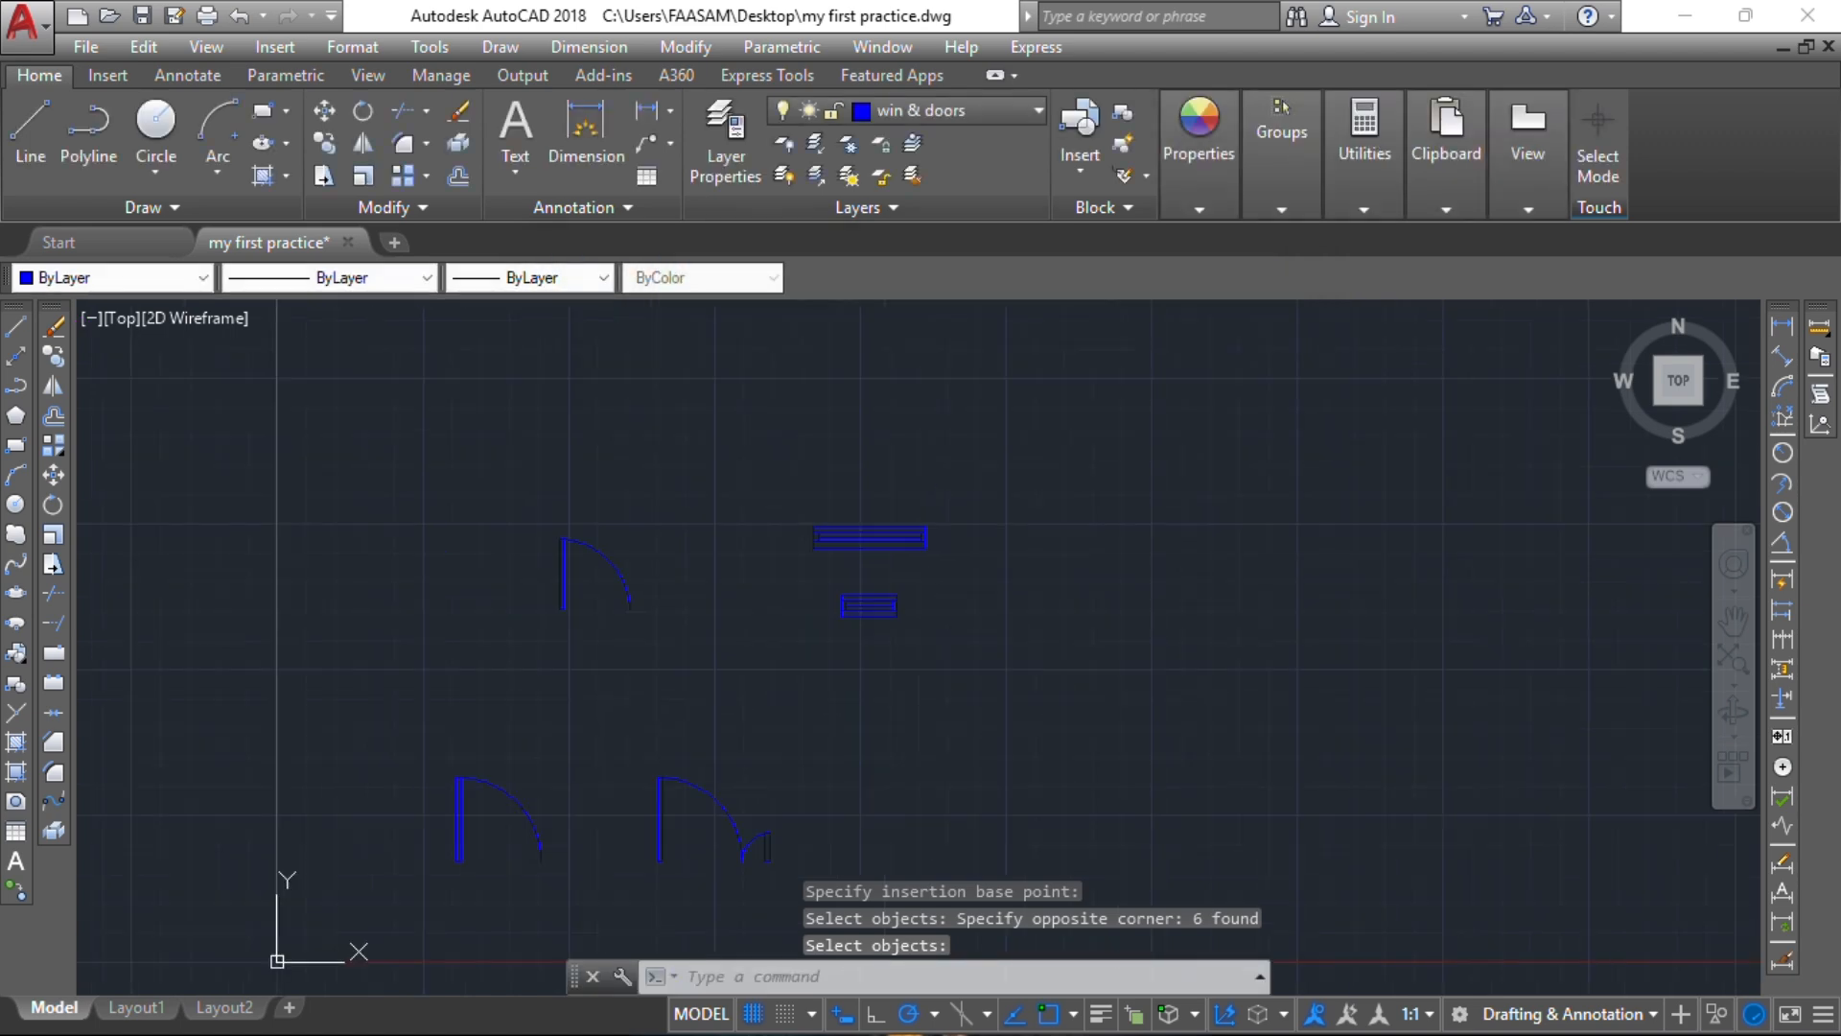
scroll(984, 554, down, 2)
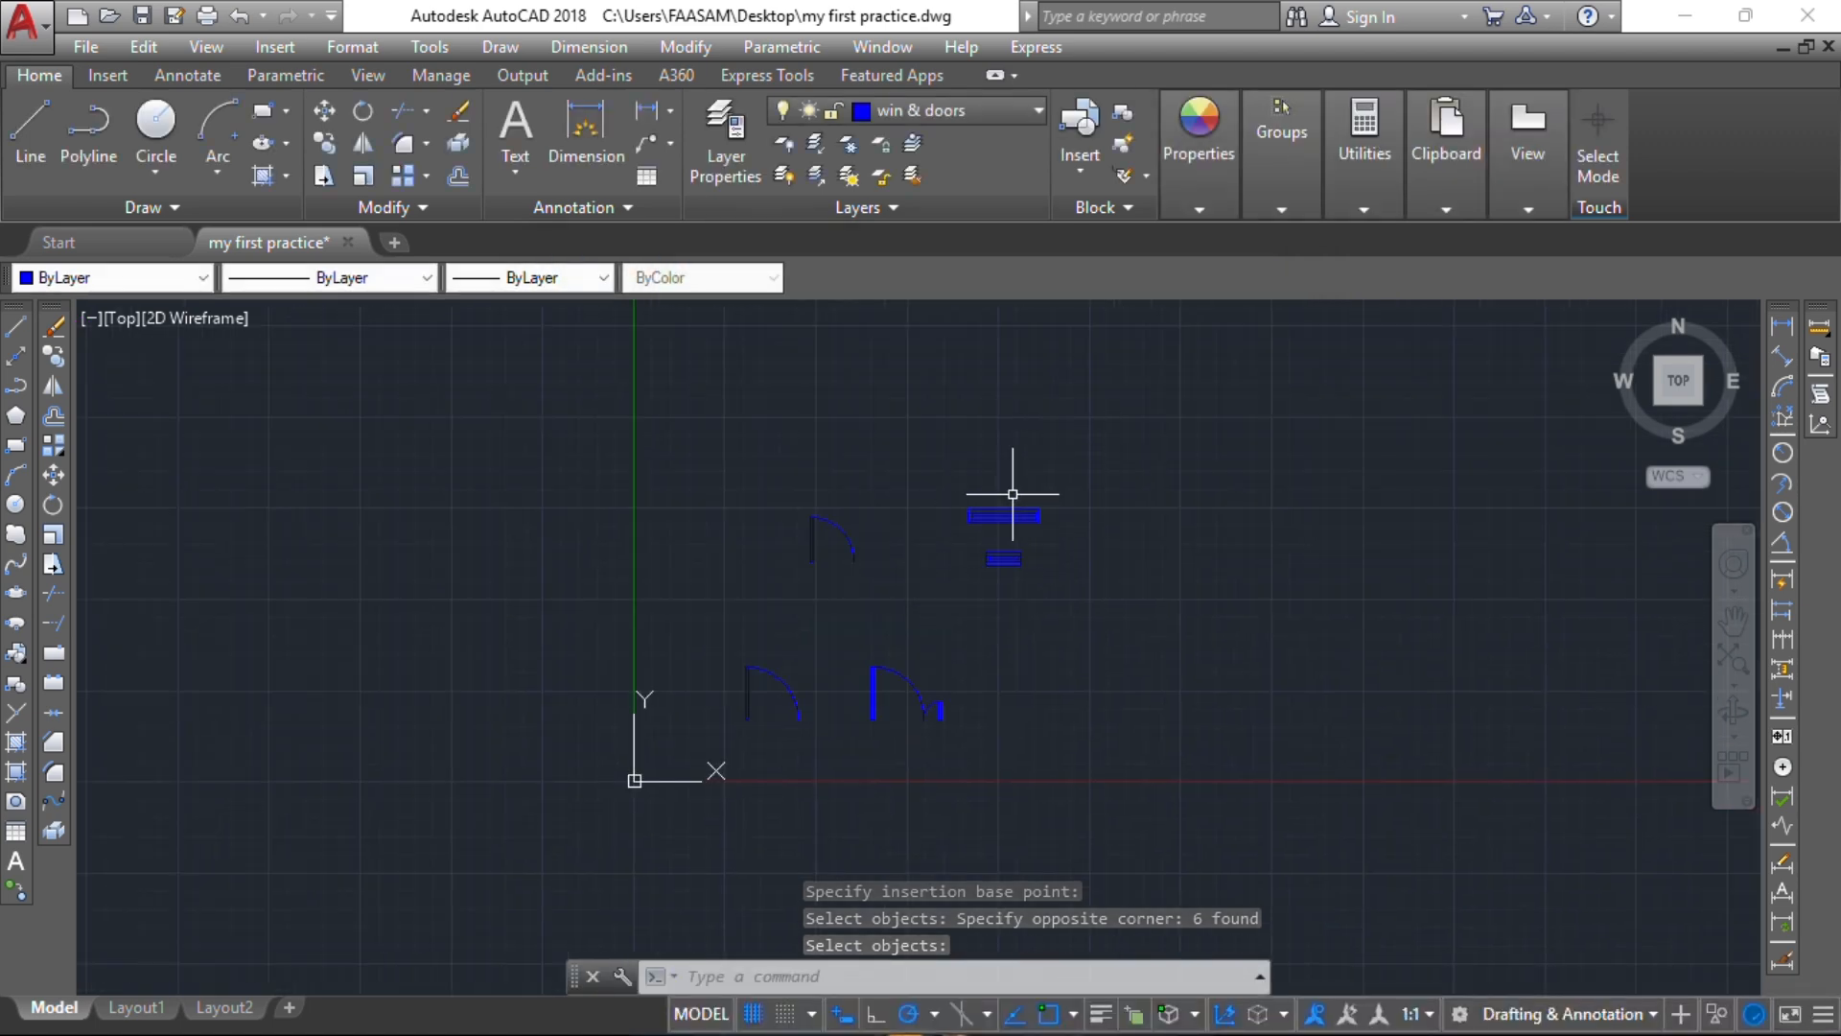
middle_drag(996, 514, 523, 526)
middle_drag(891, 504, 814, 537)
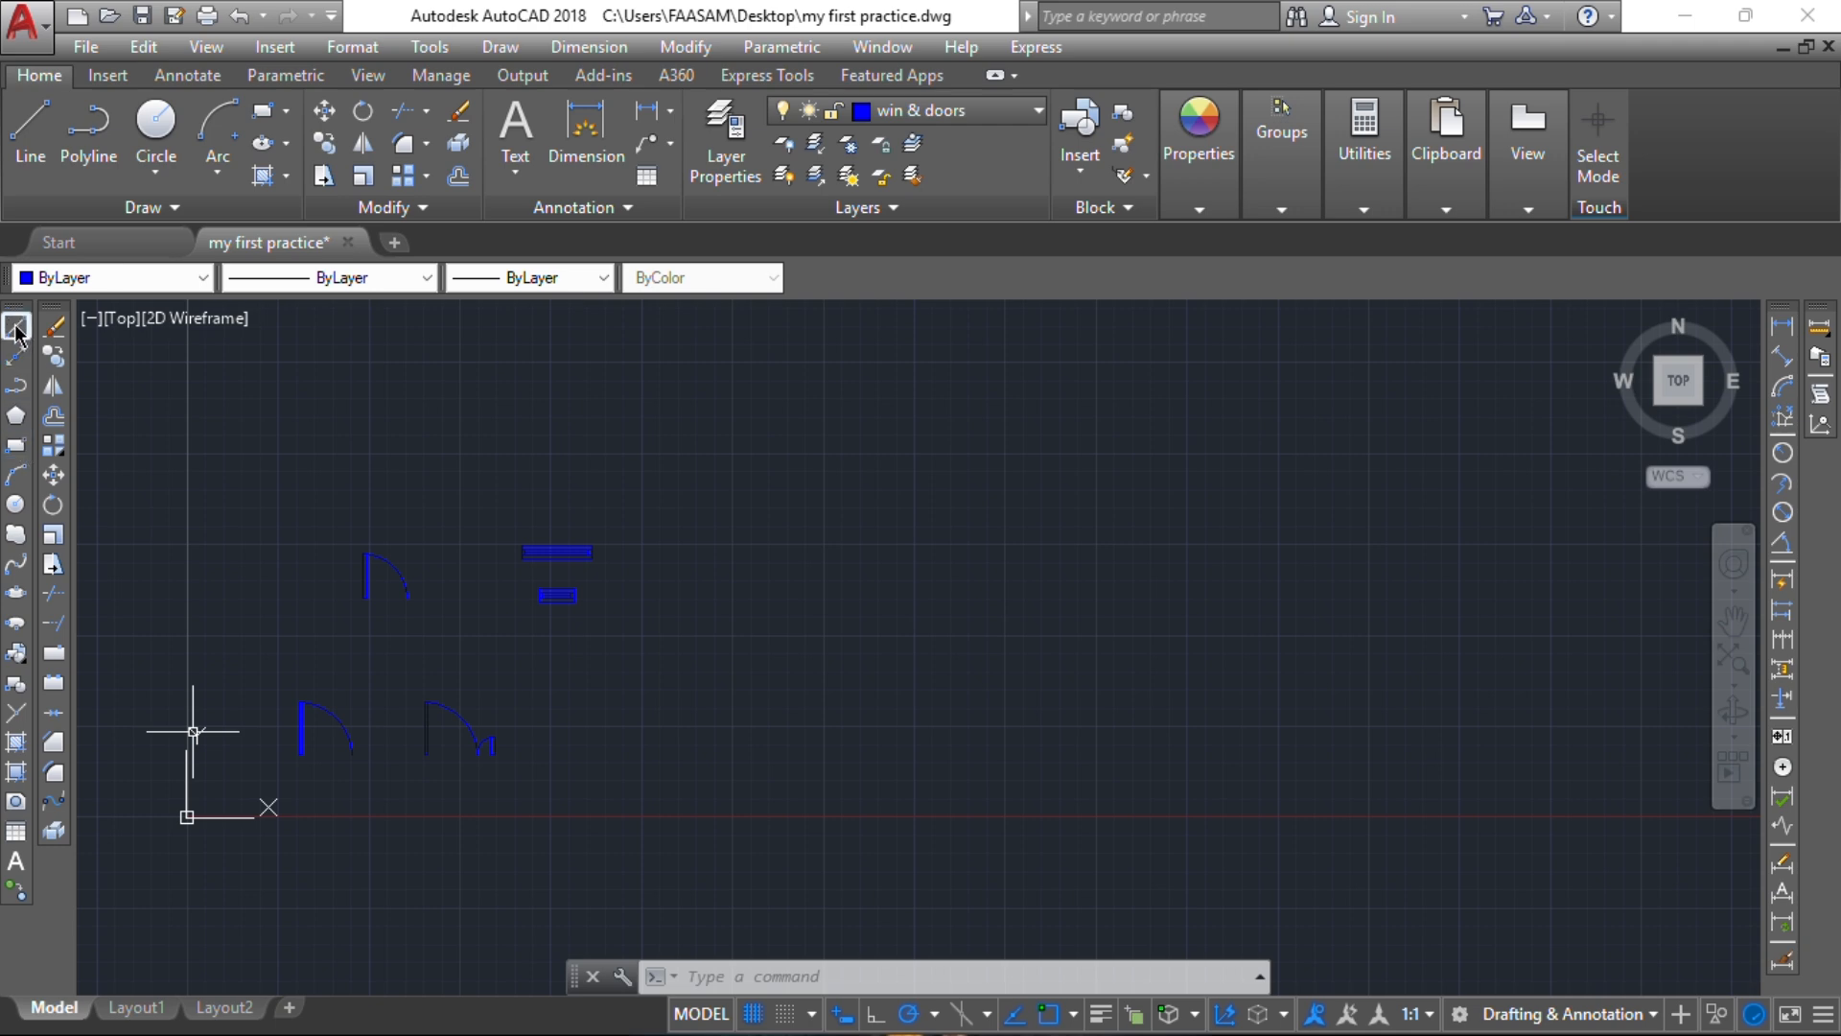
click(16, 446)
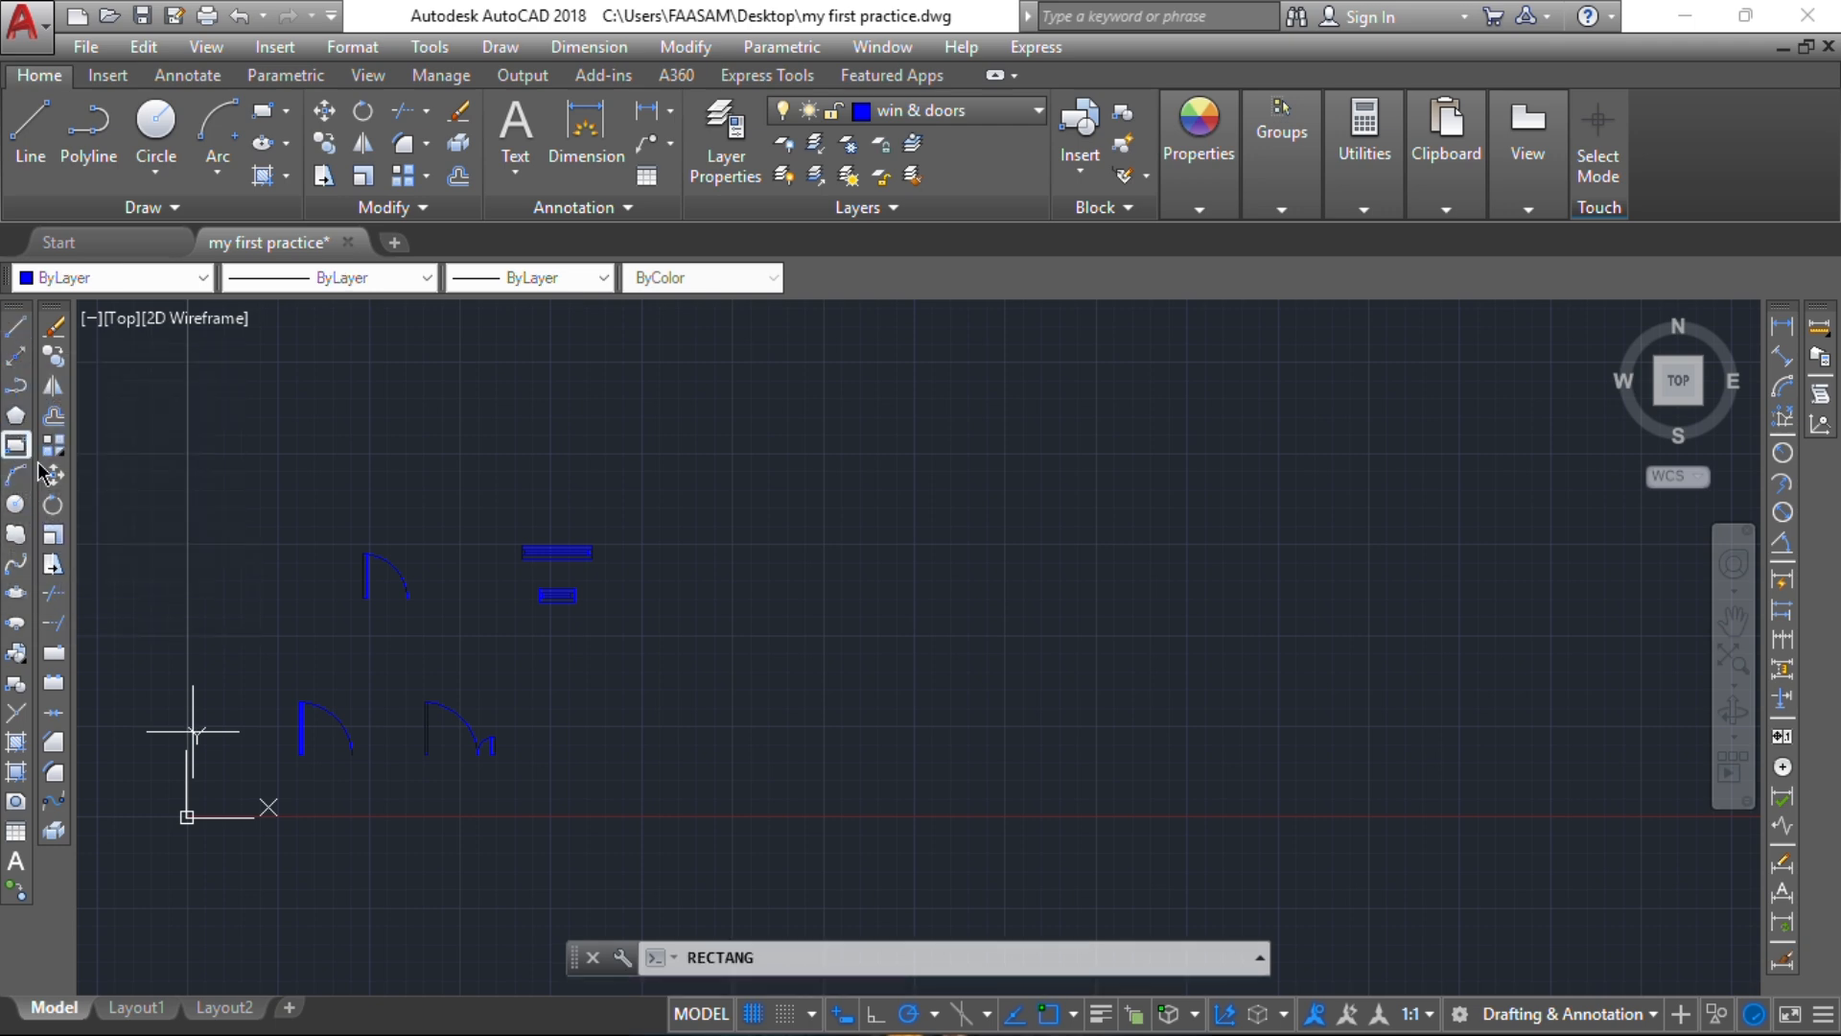
click(814, 486)
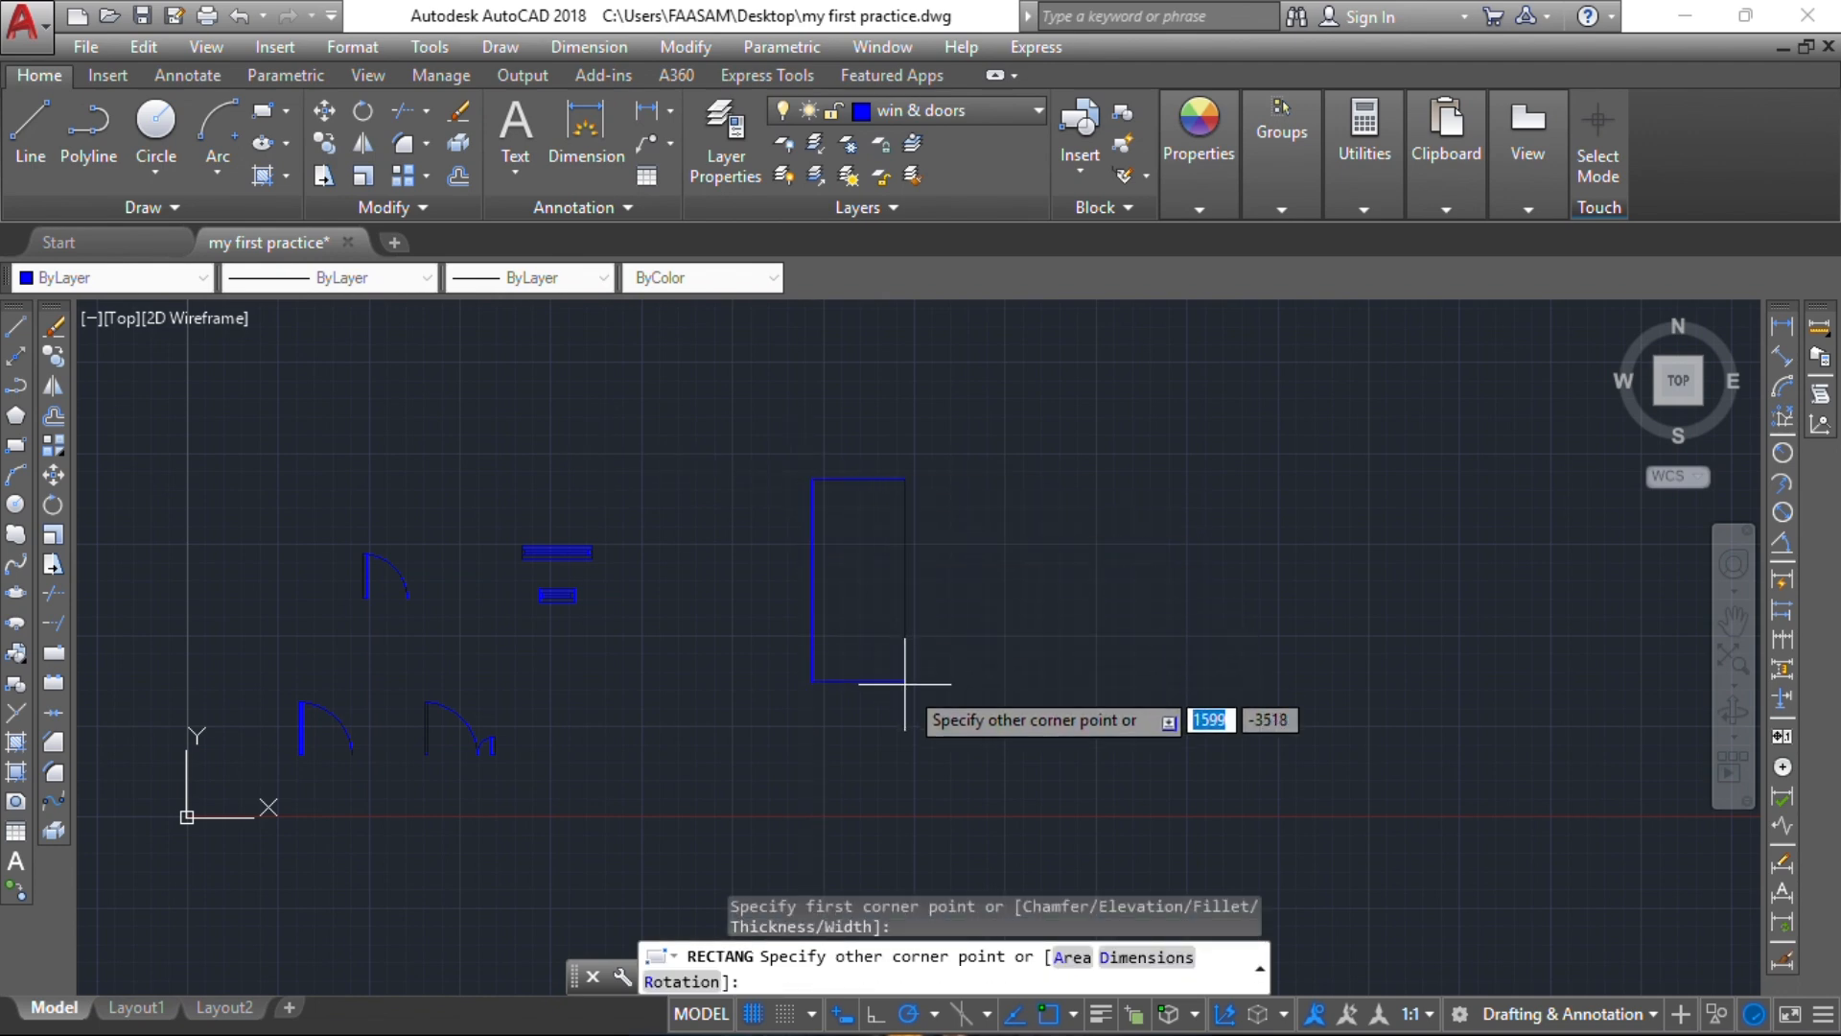
key(Escape)
key(Escape)
key(Escape)
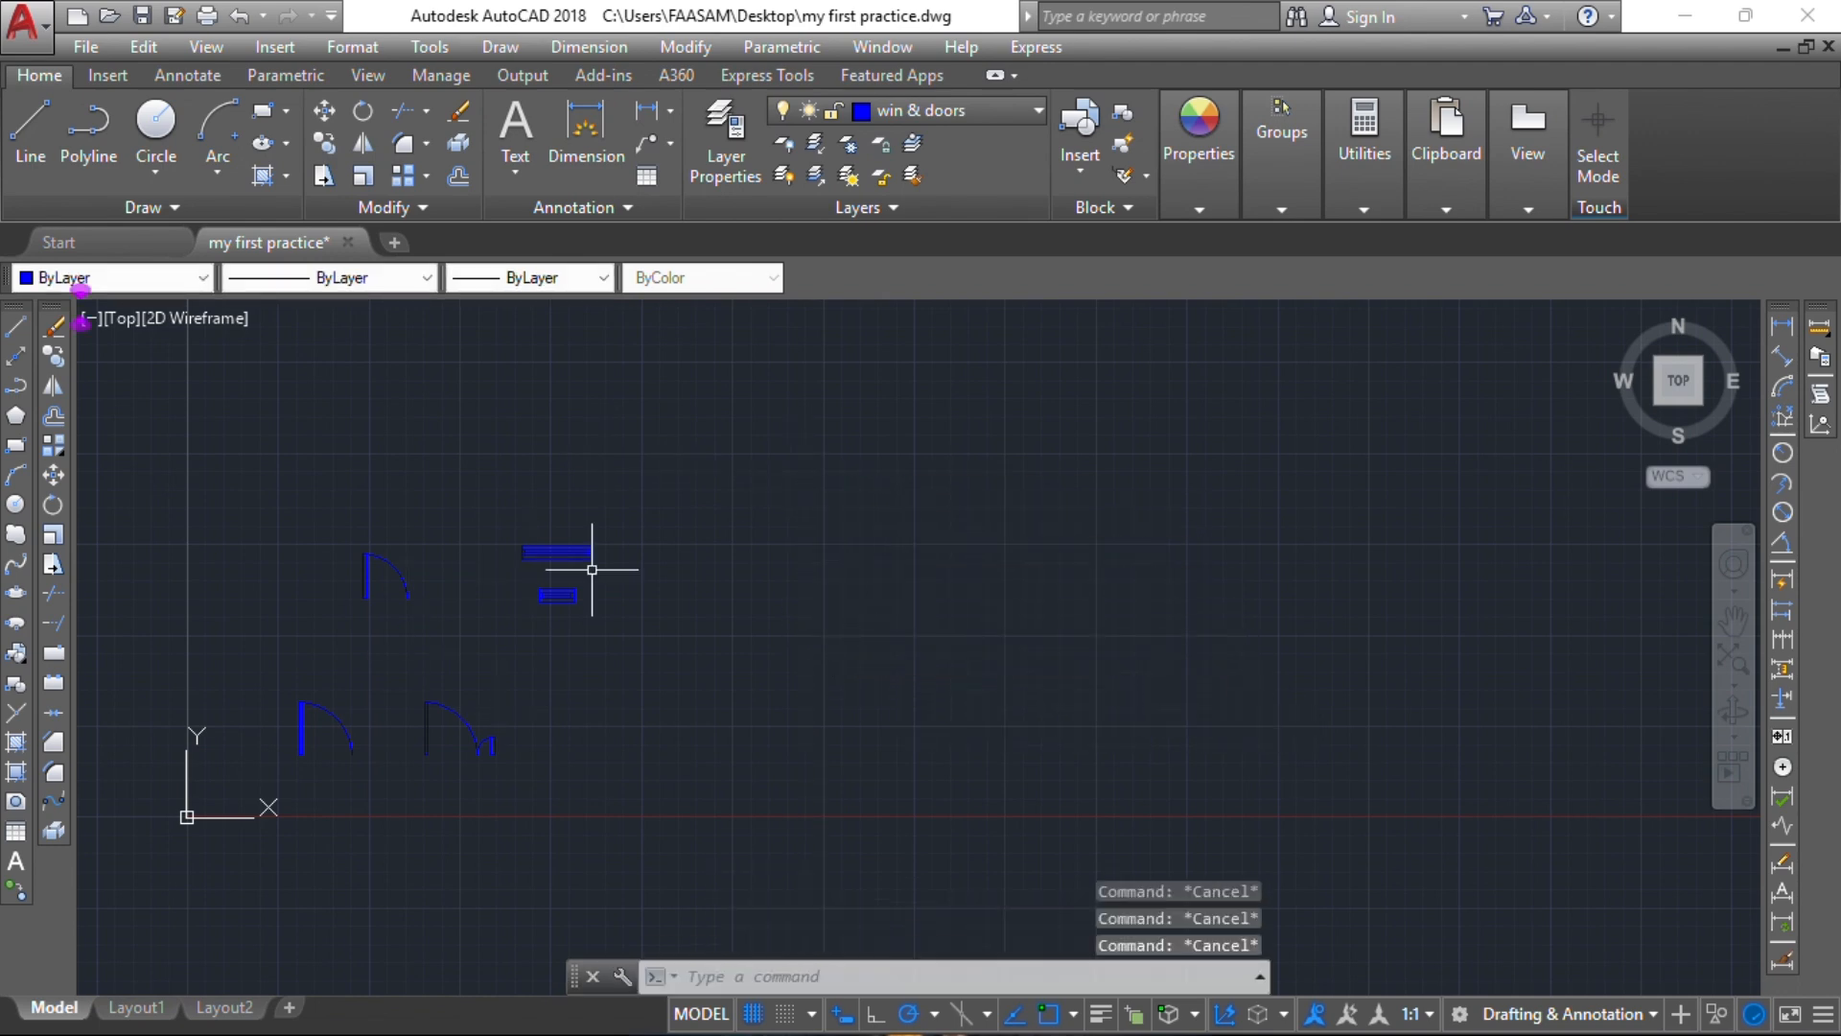
Step: Make the "elevation win & dorrs" layer current and draw a 900 by 2100 rectangle in the empty area beside the existing blocks
click(1032, 116)
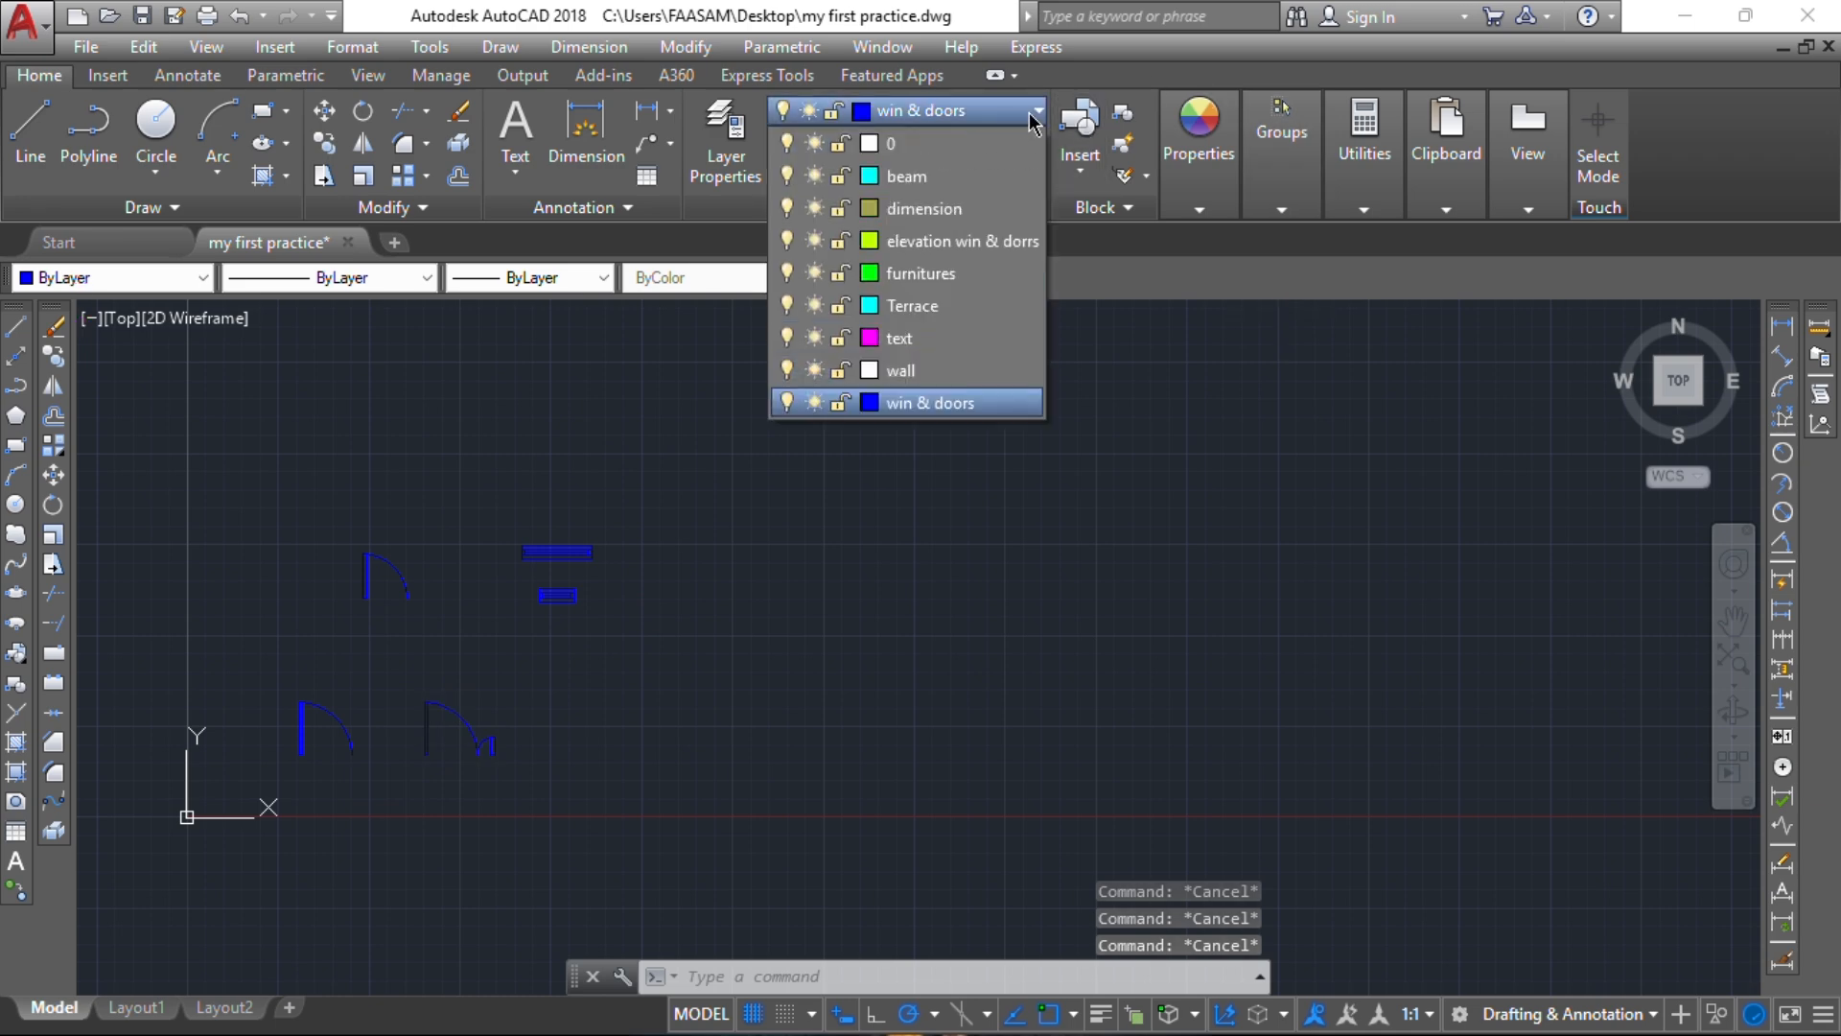
click(934, 244)
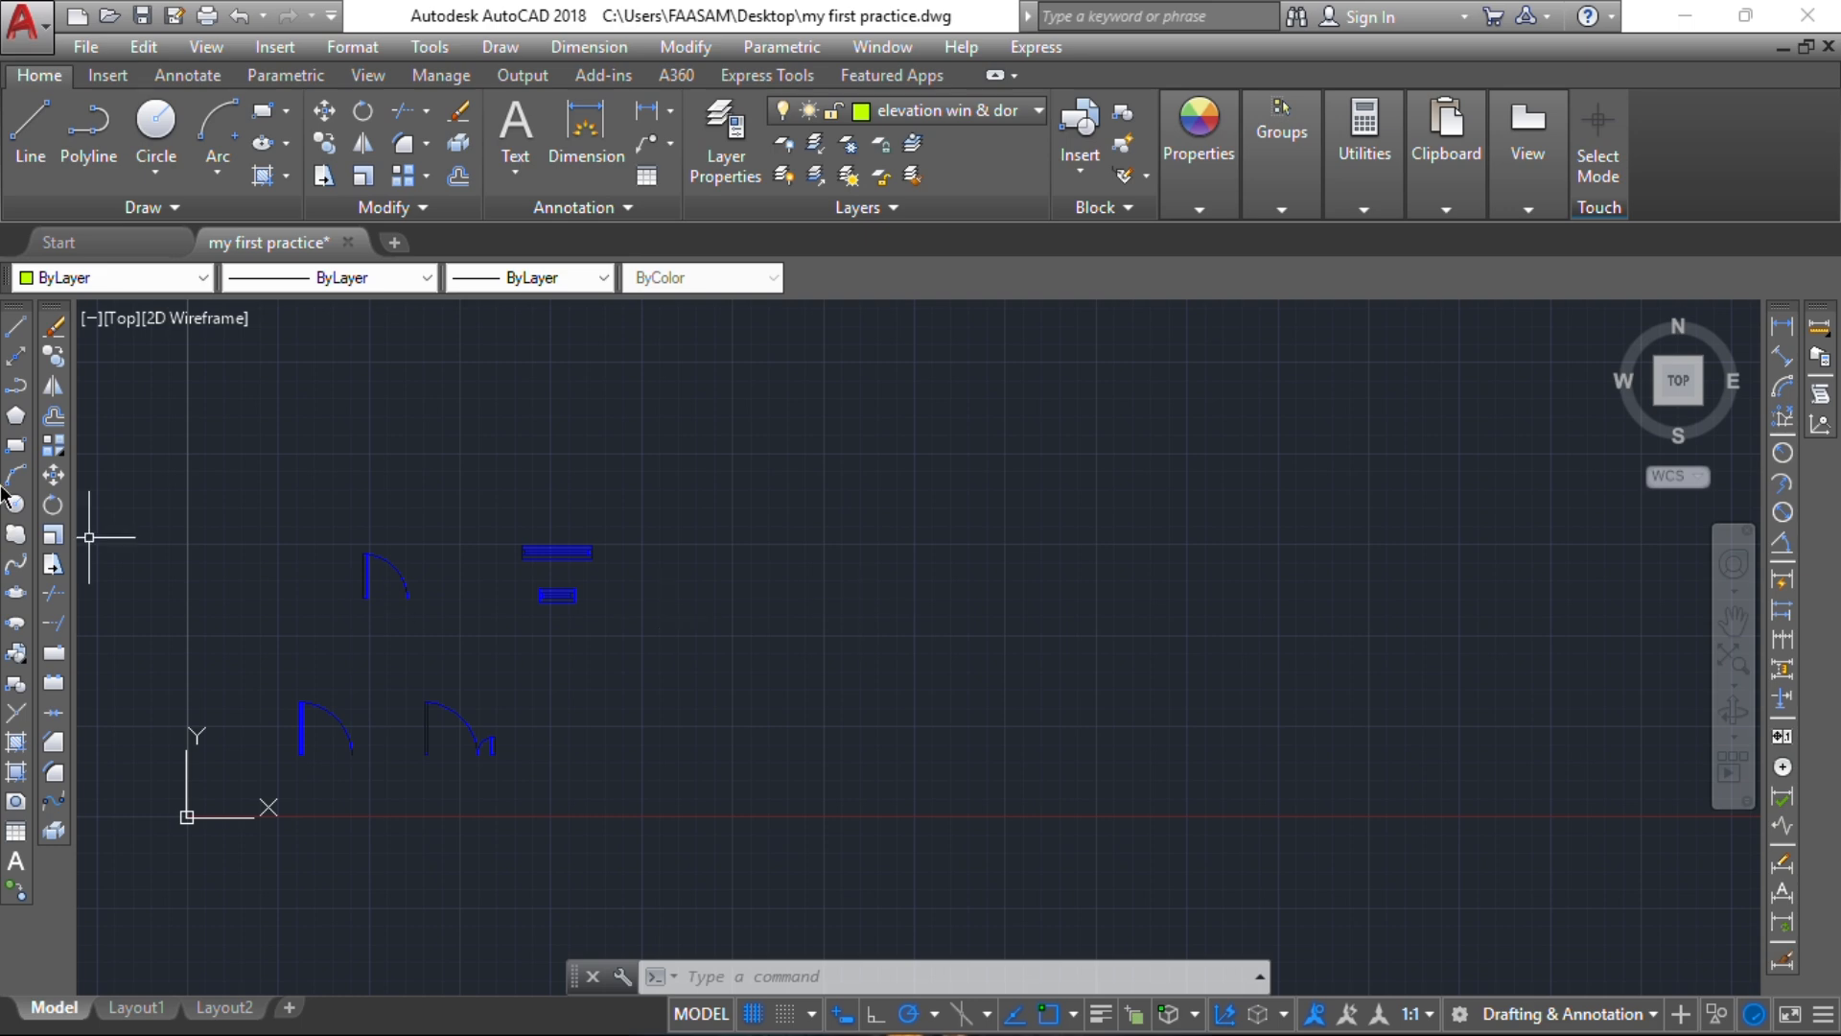
click(16, 446)
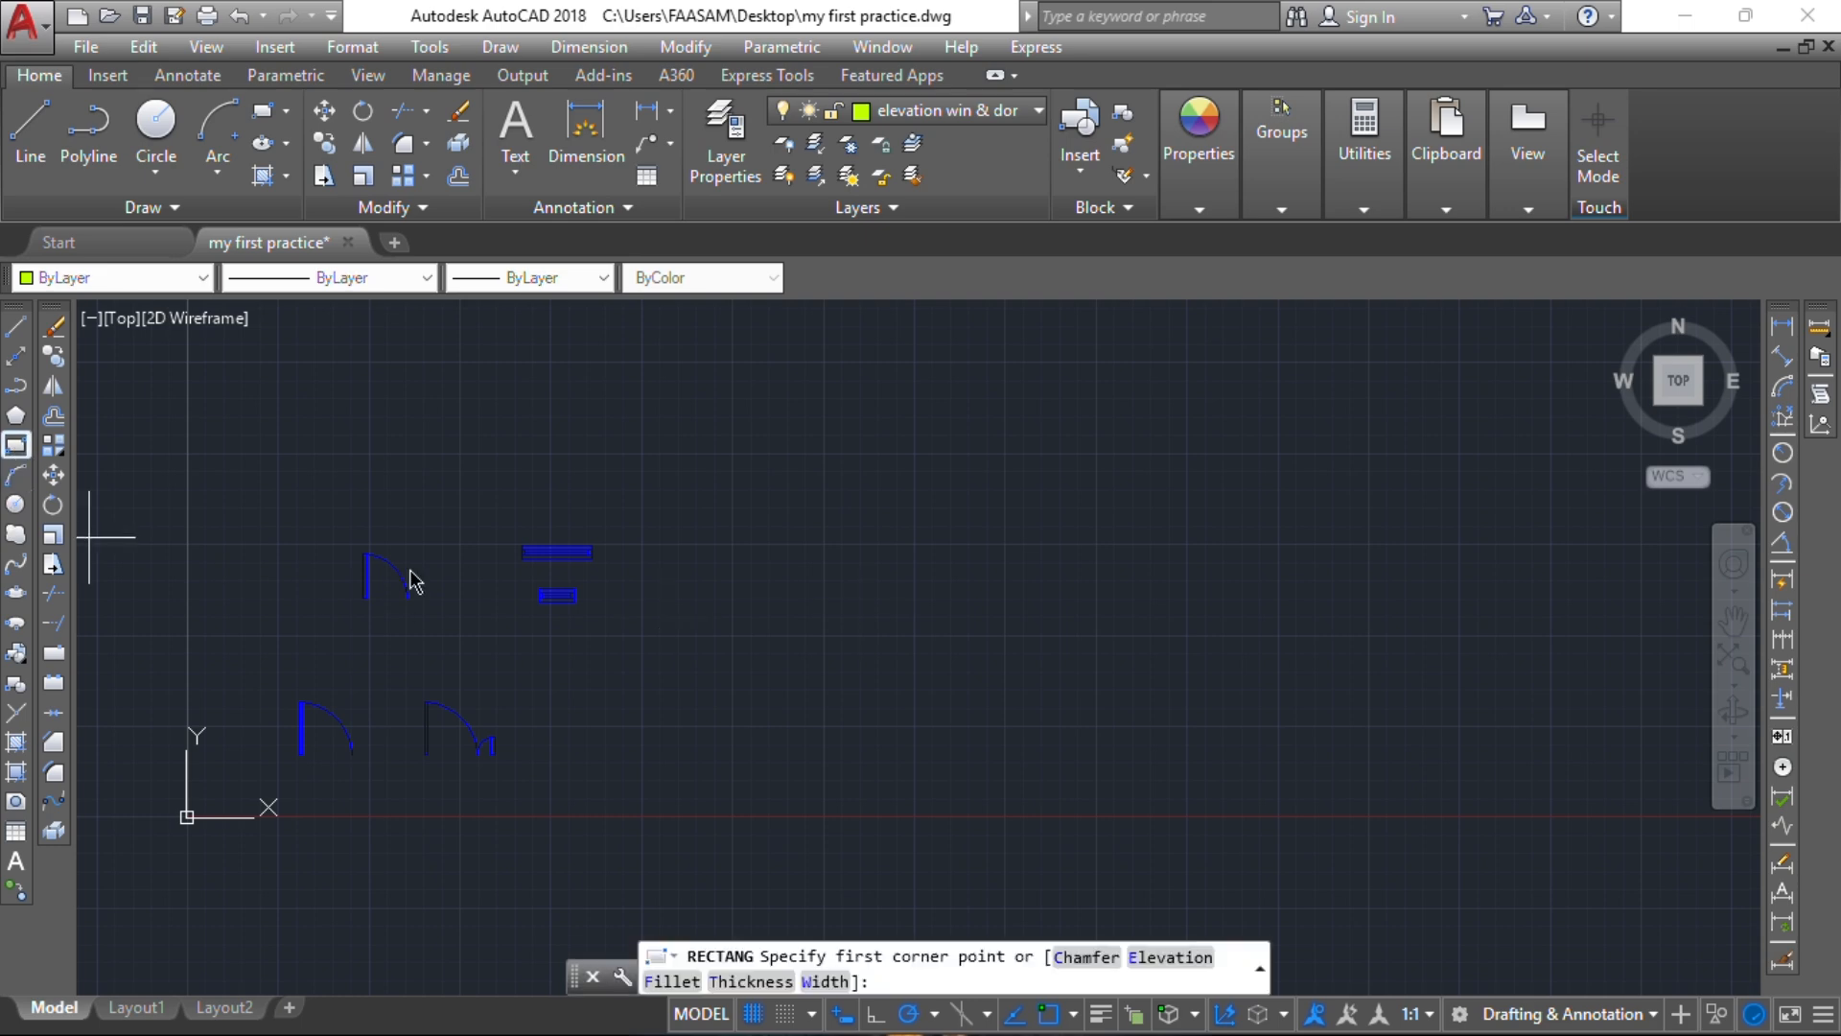
click(757, 435)
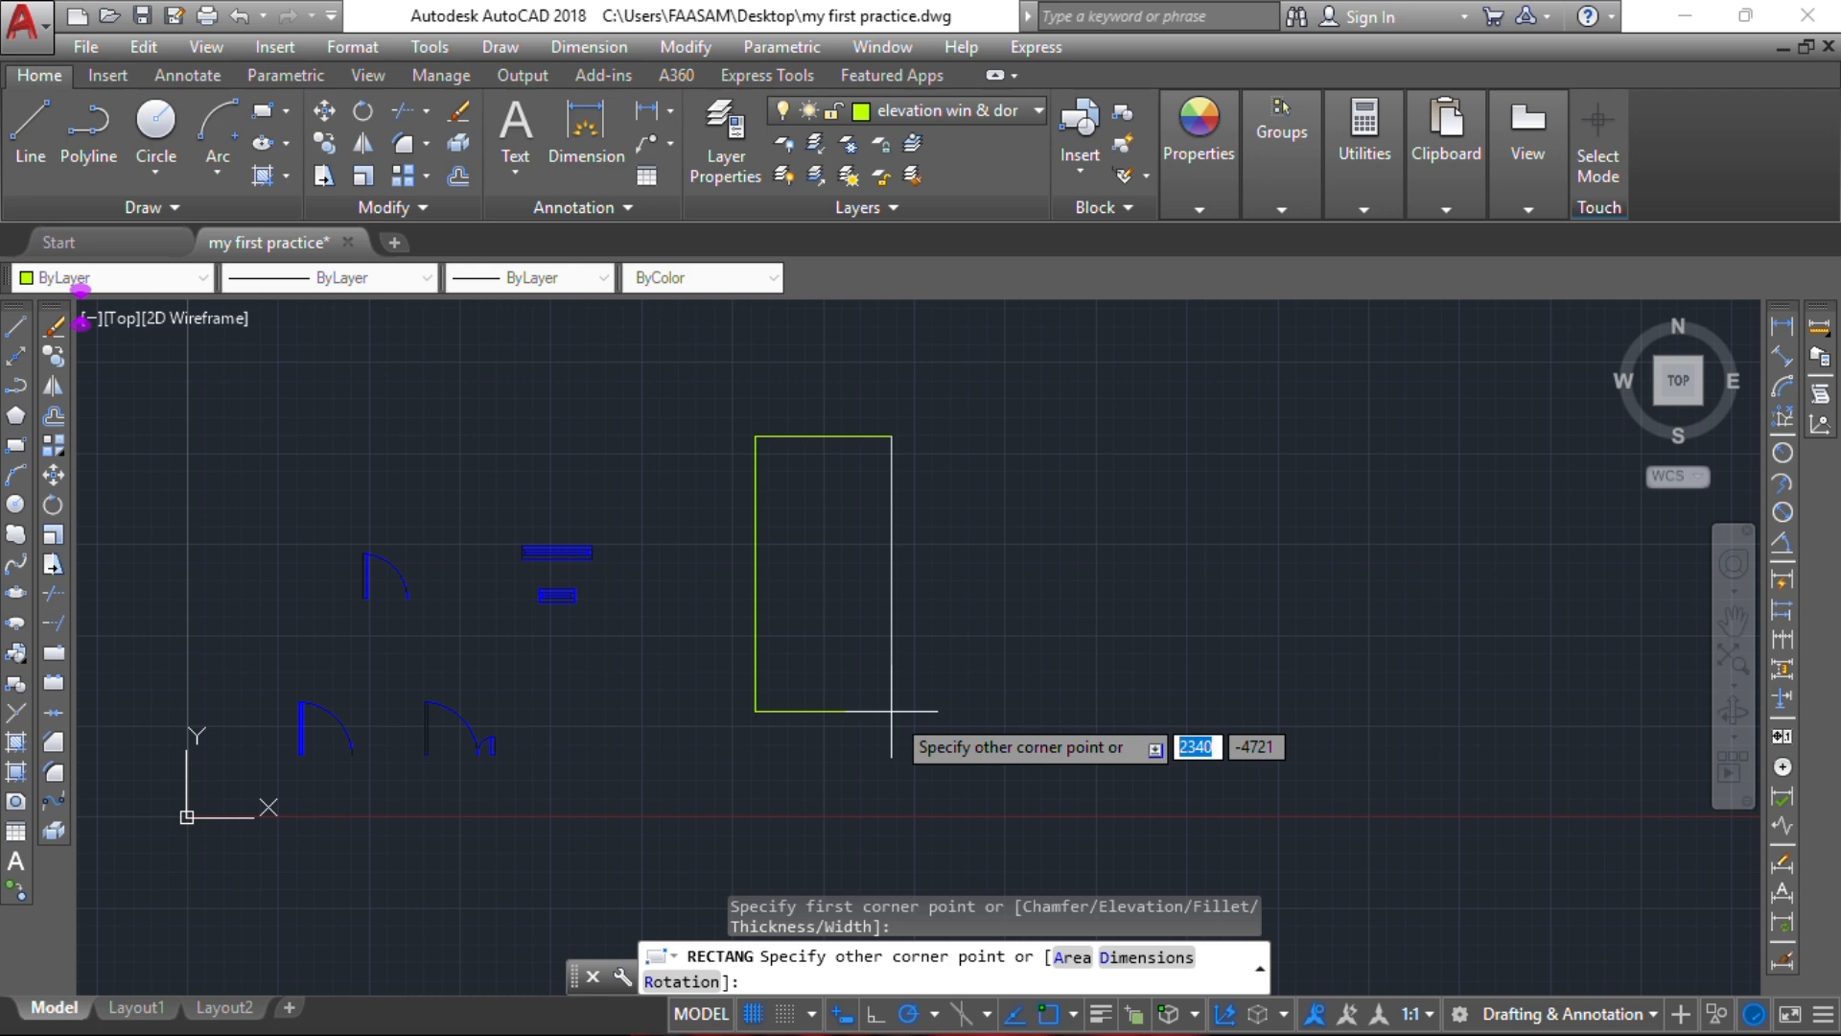
text(900)
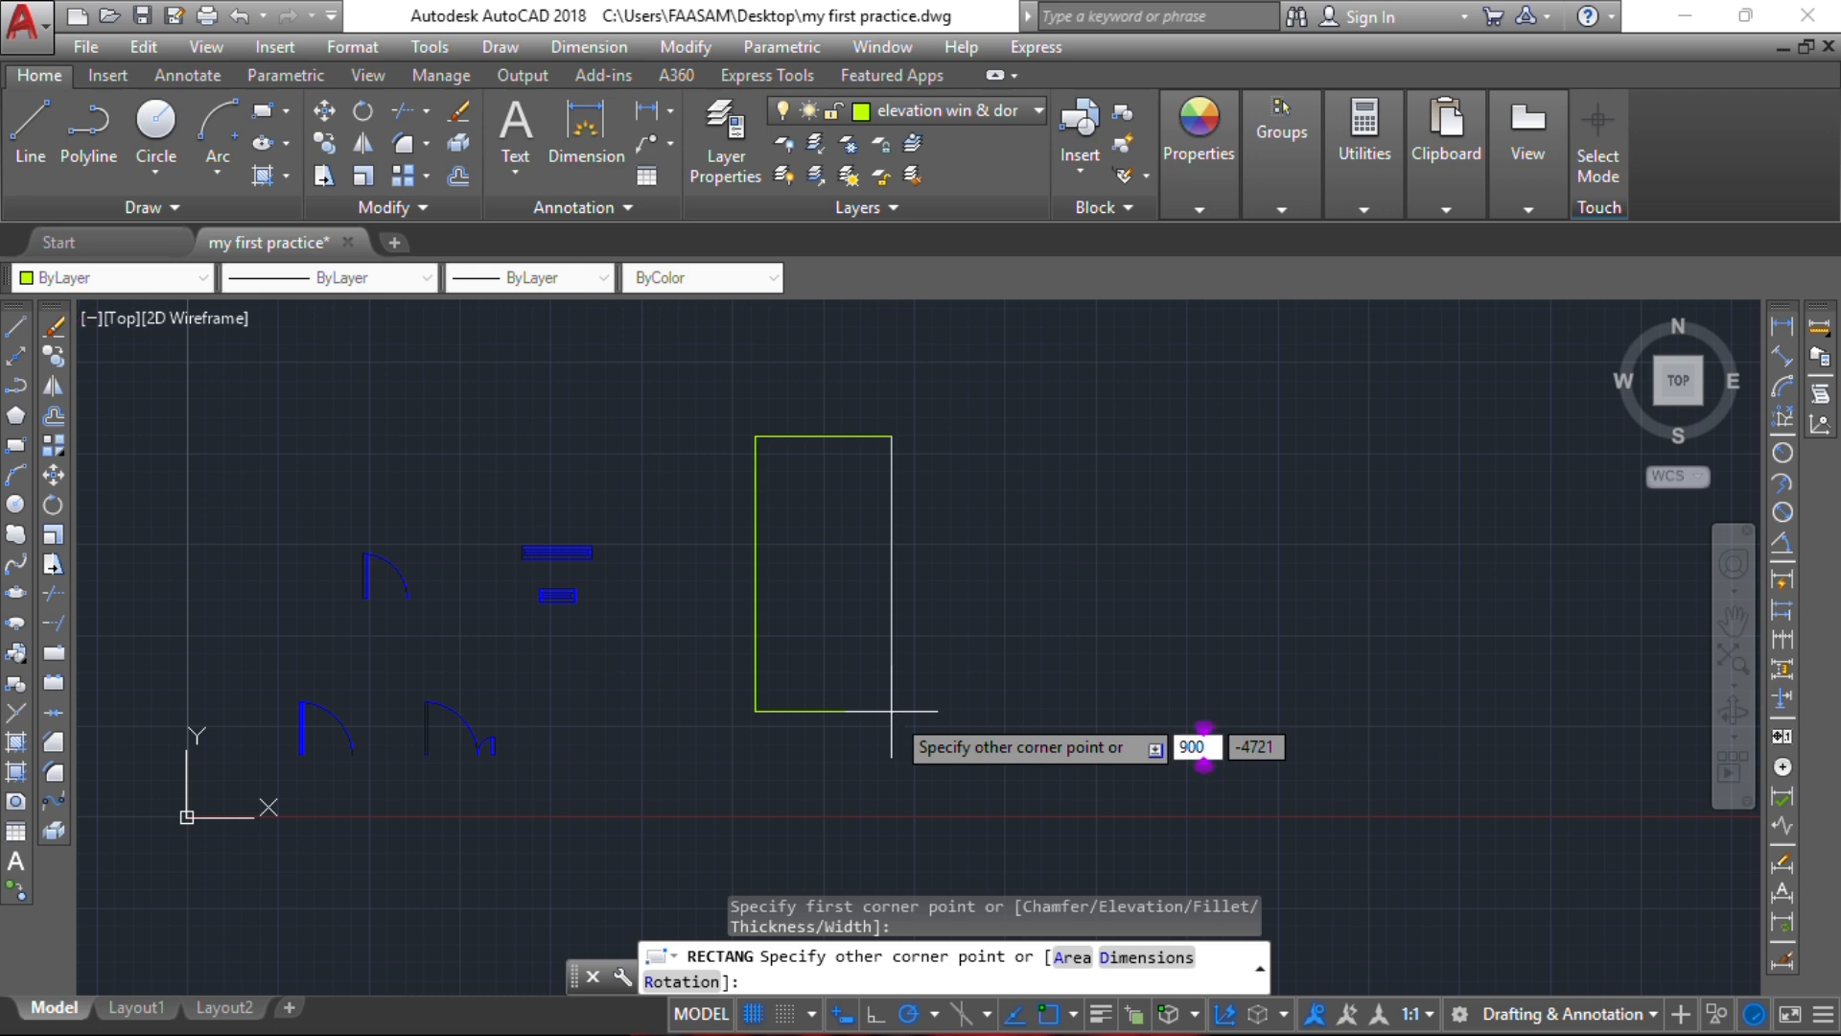
key(Tab)
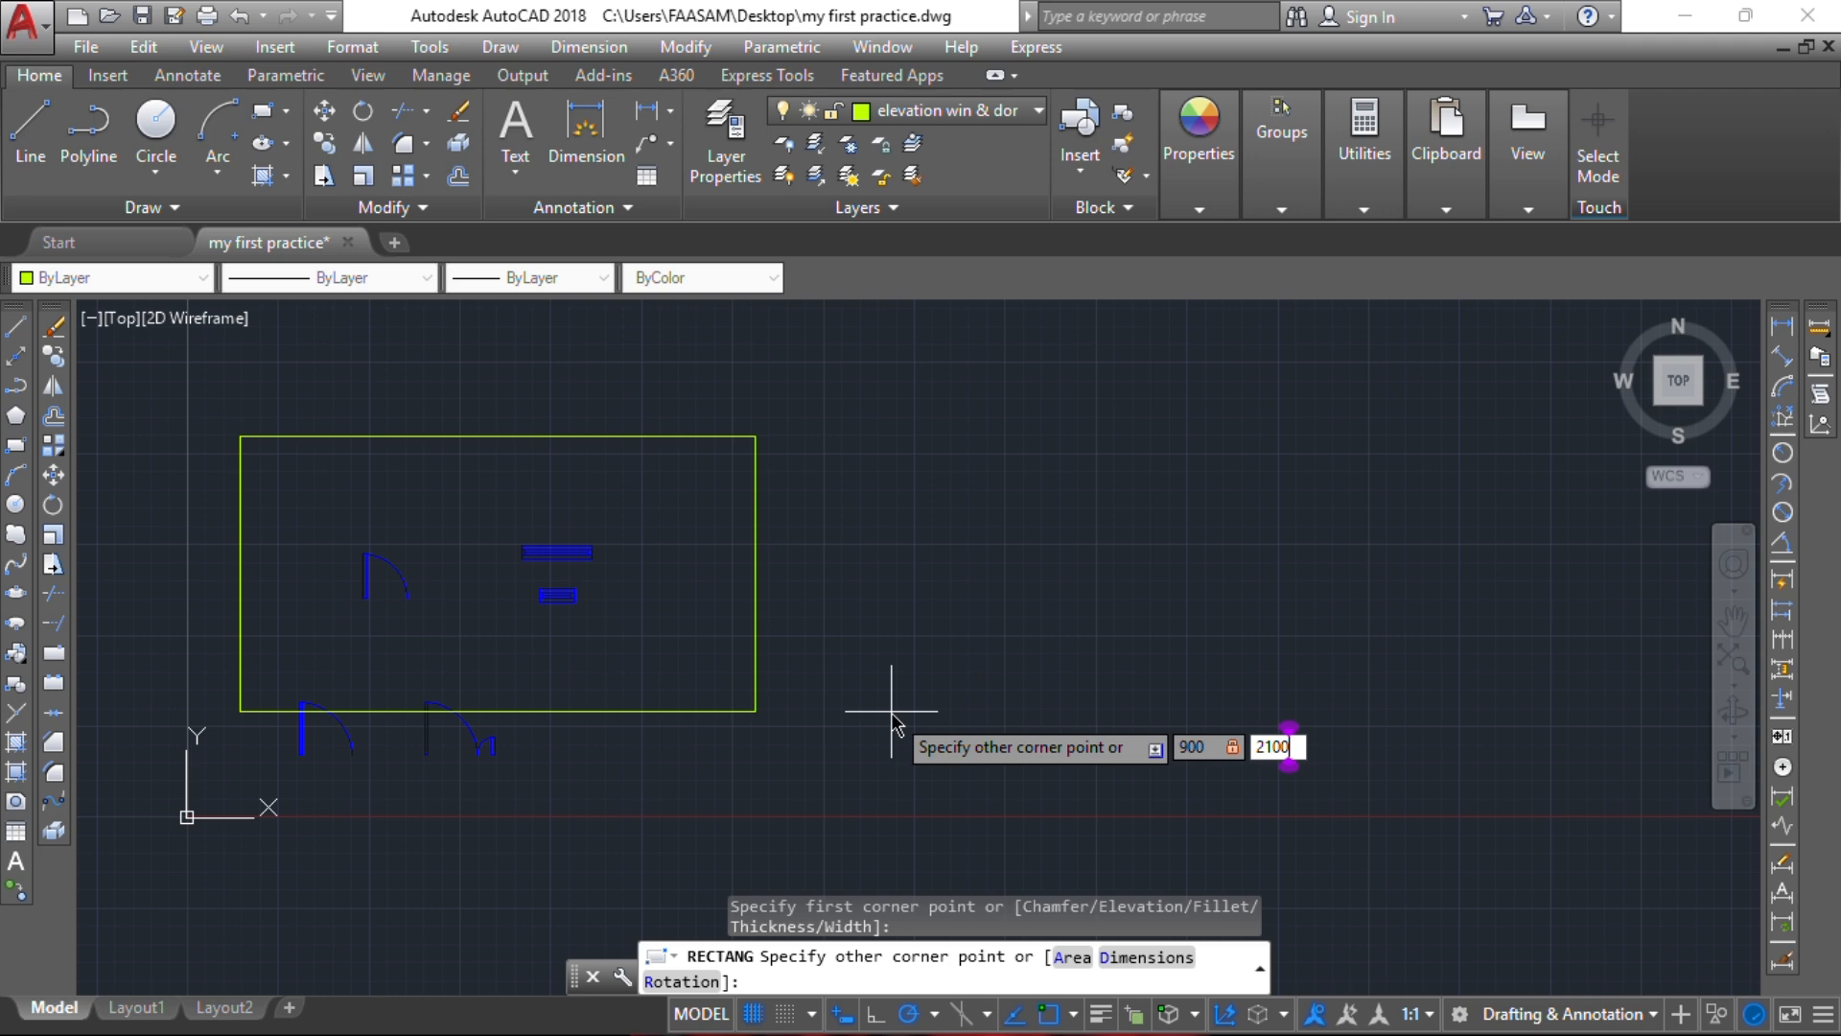
key(Return)
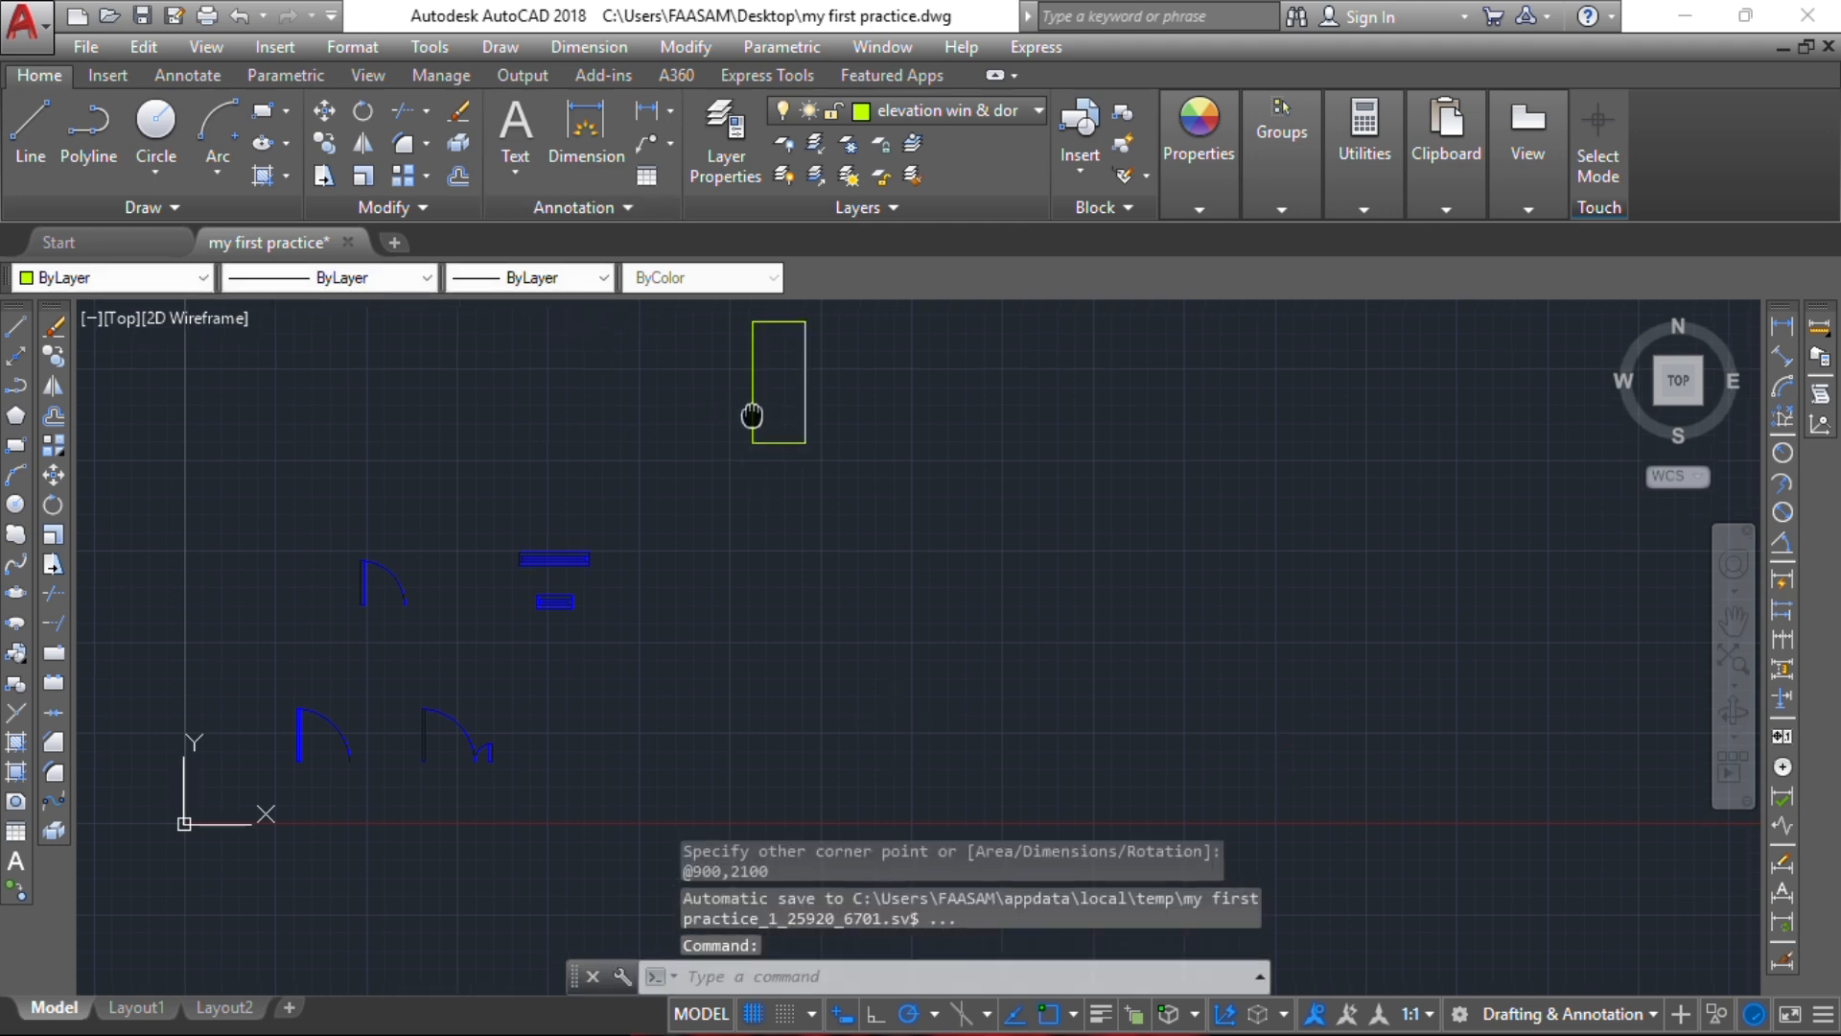
Step: Offset the 900 by 2100 rectangle inward by 50
scroll(751, 412, up, 6)
scroll(758, 542, down, 3)
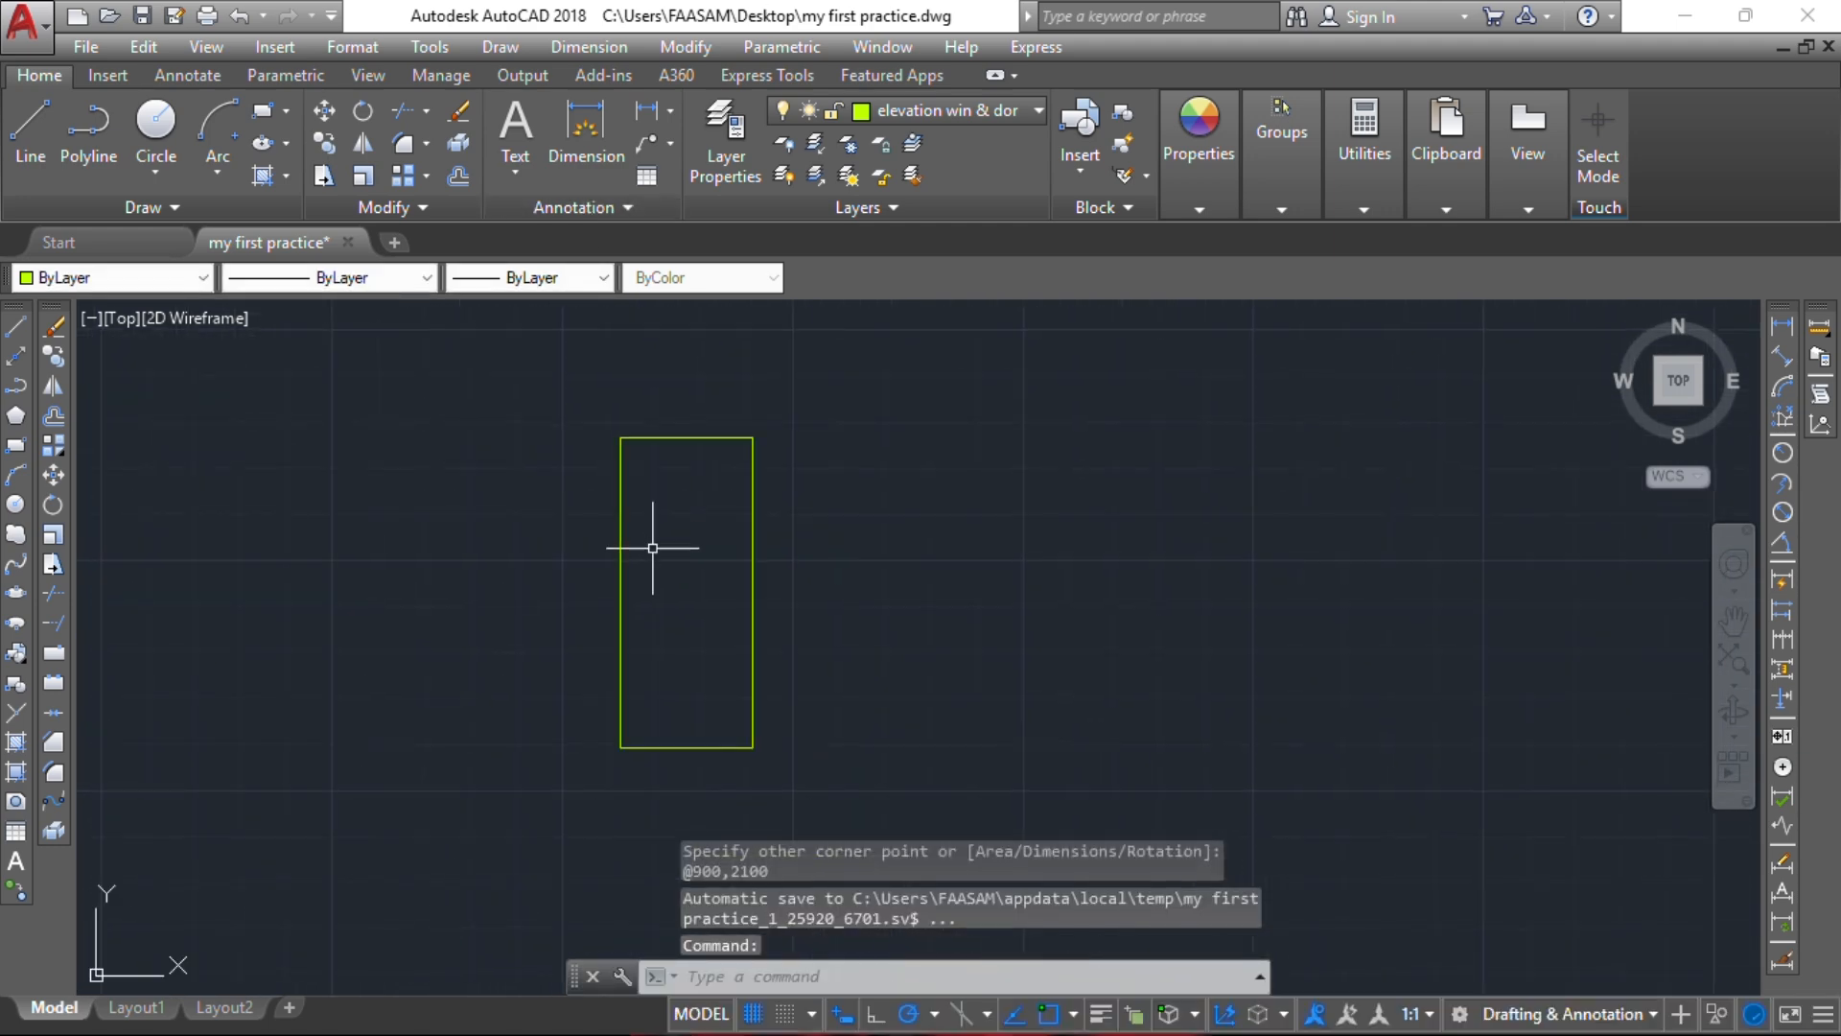
click(669, 438)
scroll(669, 463, up, 2)
middle_drag(640, 504, 485, 465)
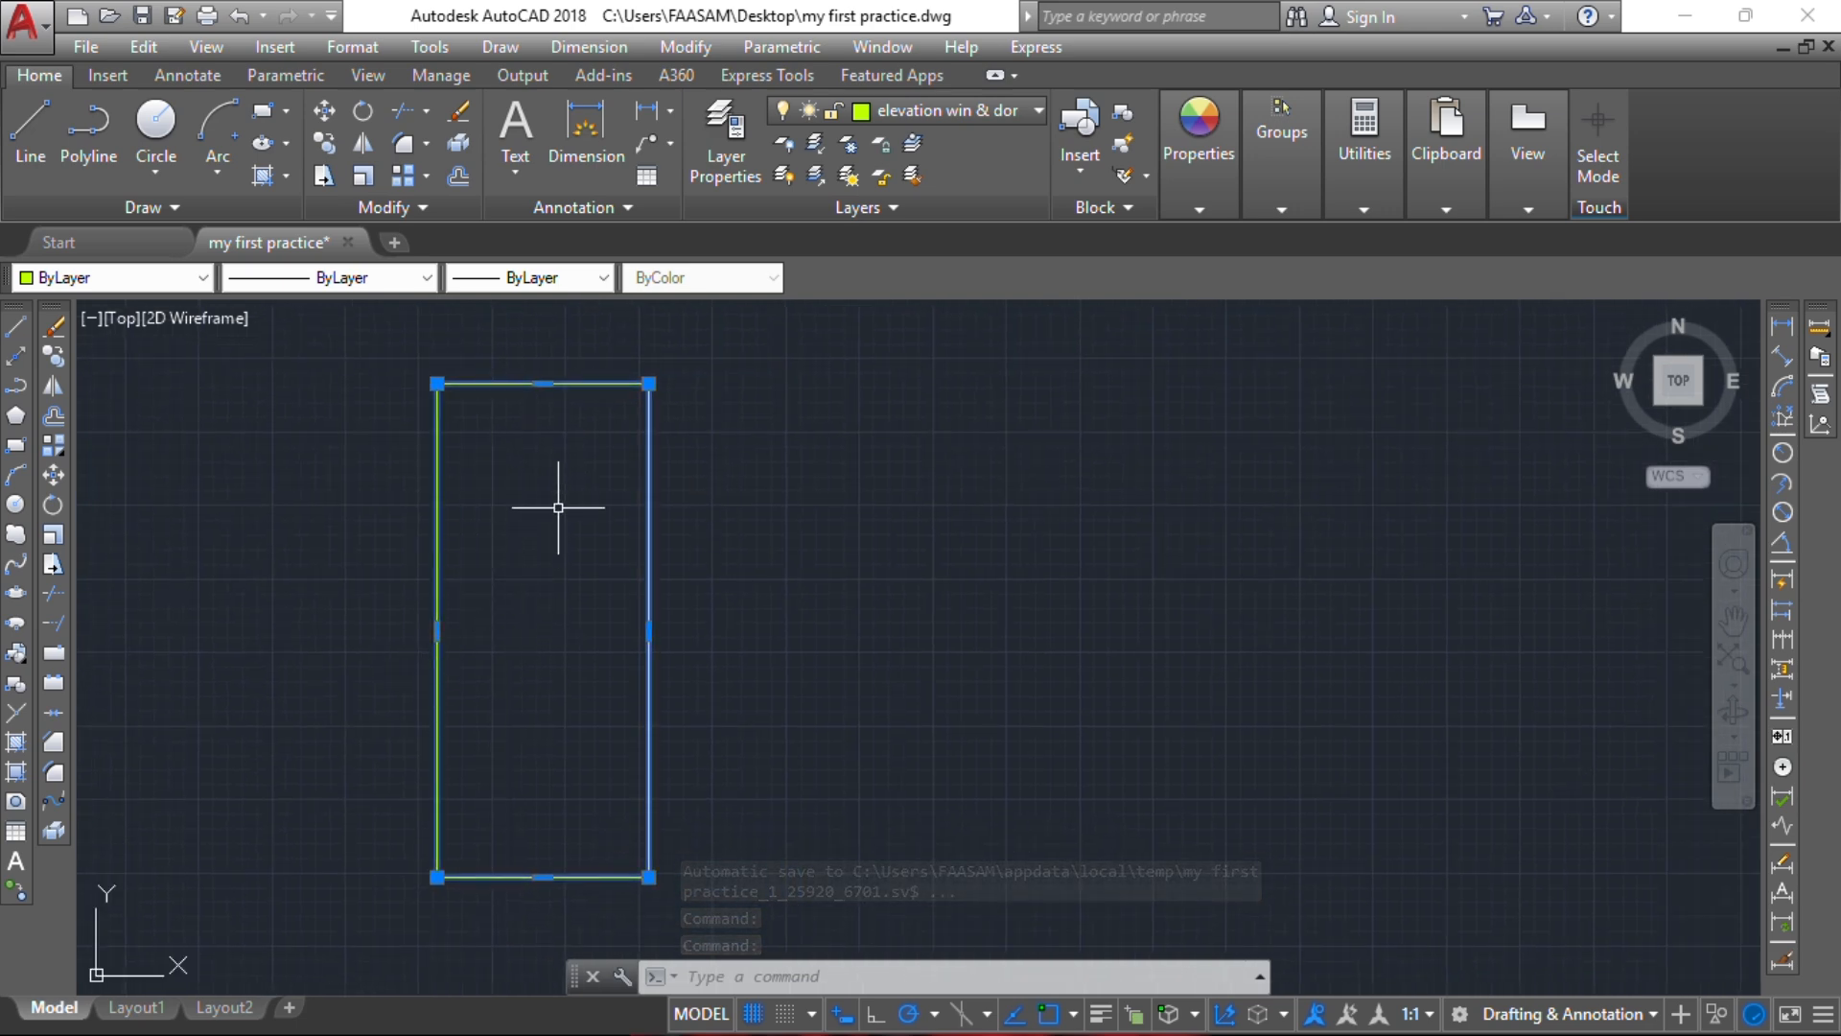
text(o)
key(Return)
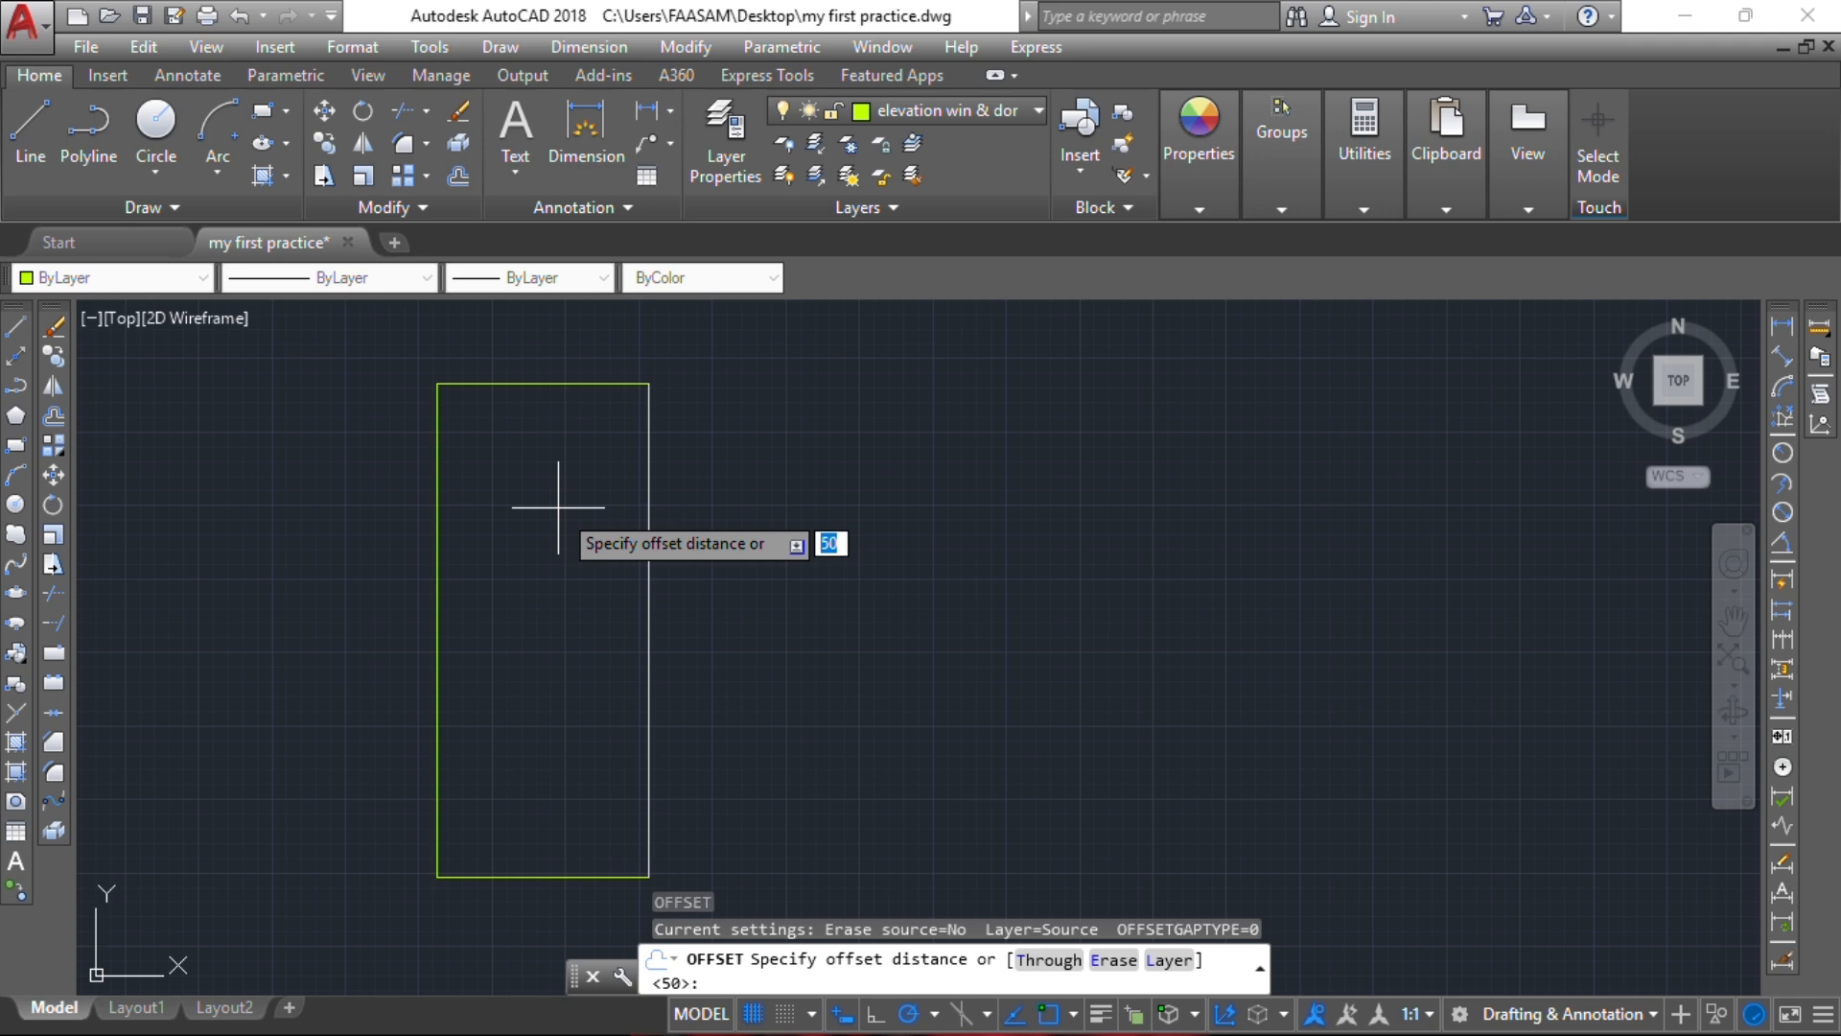
key(Return)
click(440, 518)
click(518, 510)
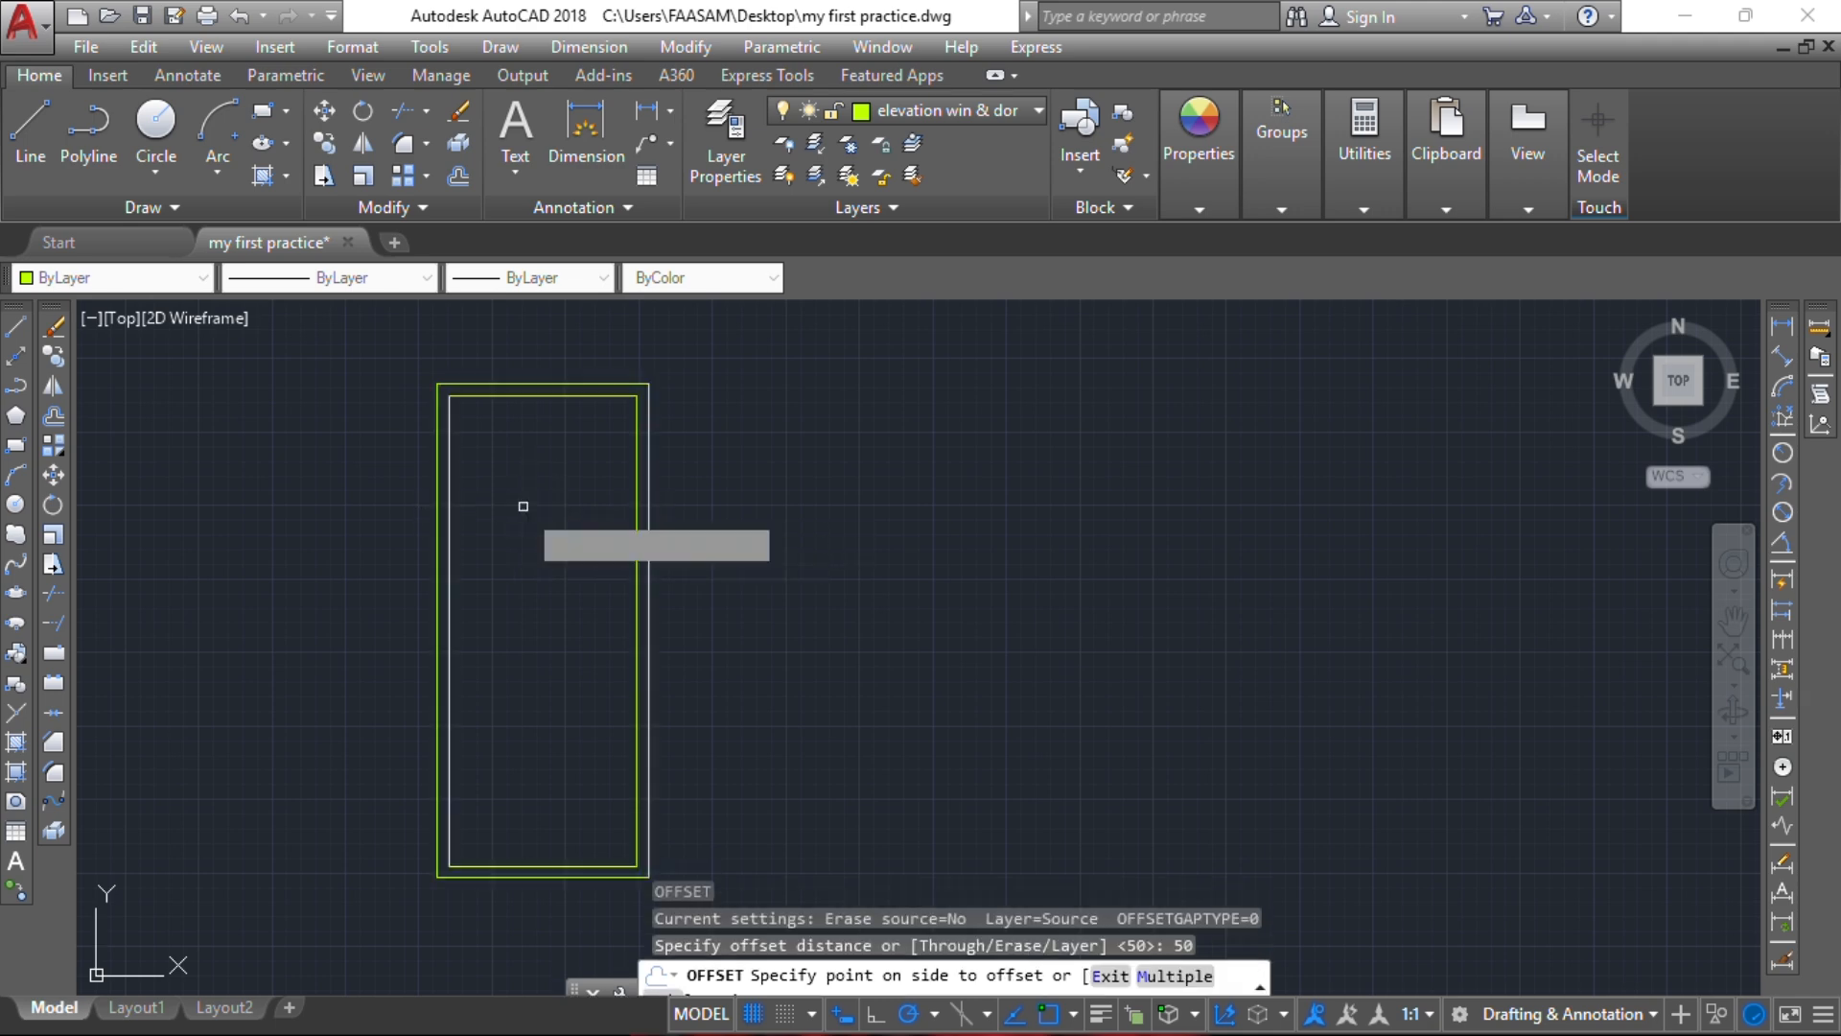
key(Escape)
Step: Offset the door's inner frame rectangle inward by 200 to form the central panel
text(o)
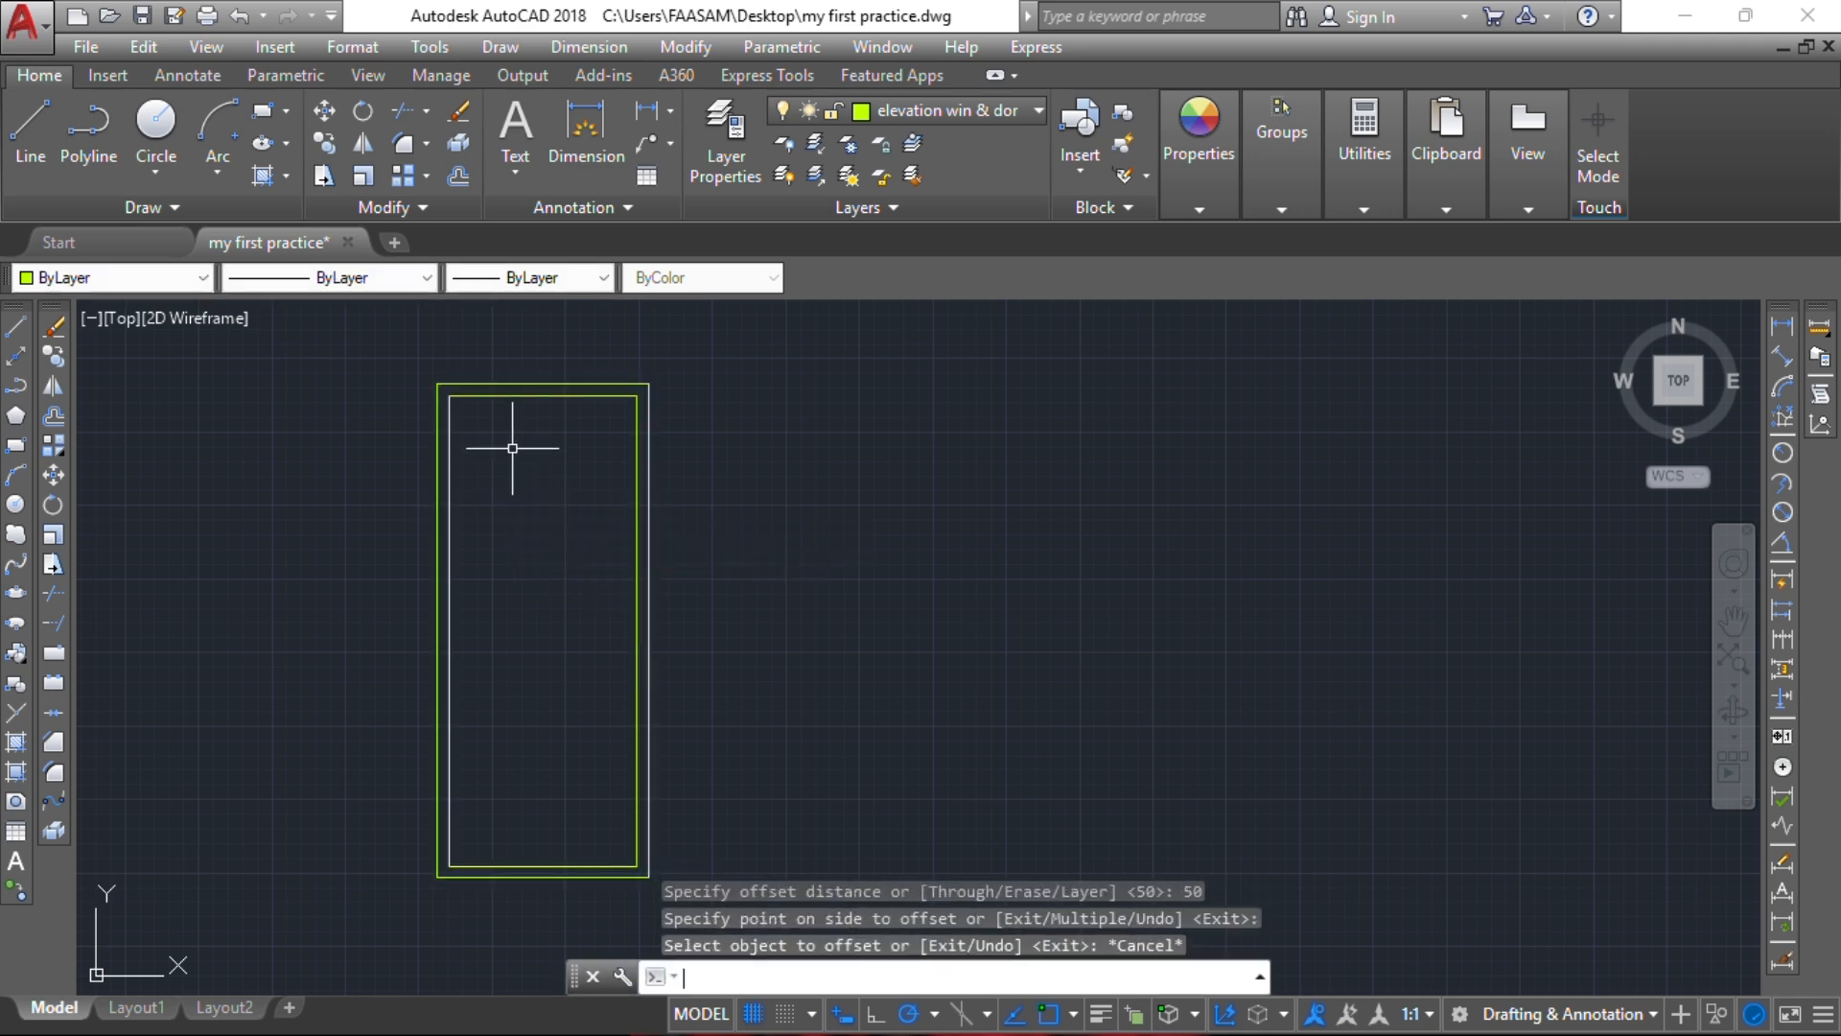
key(Return)
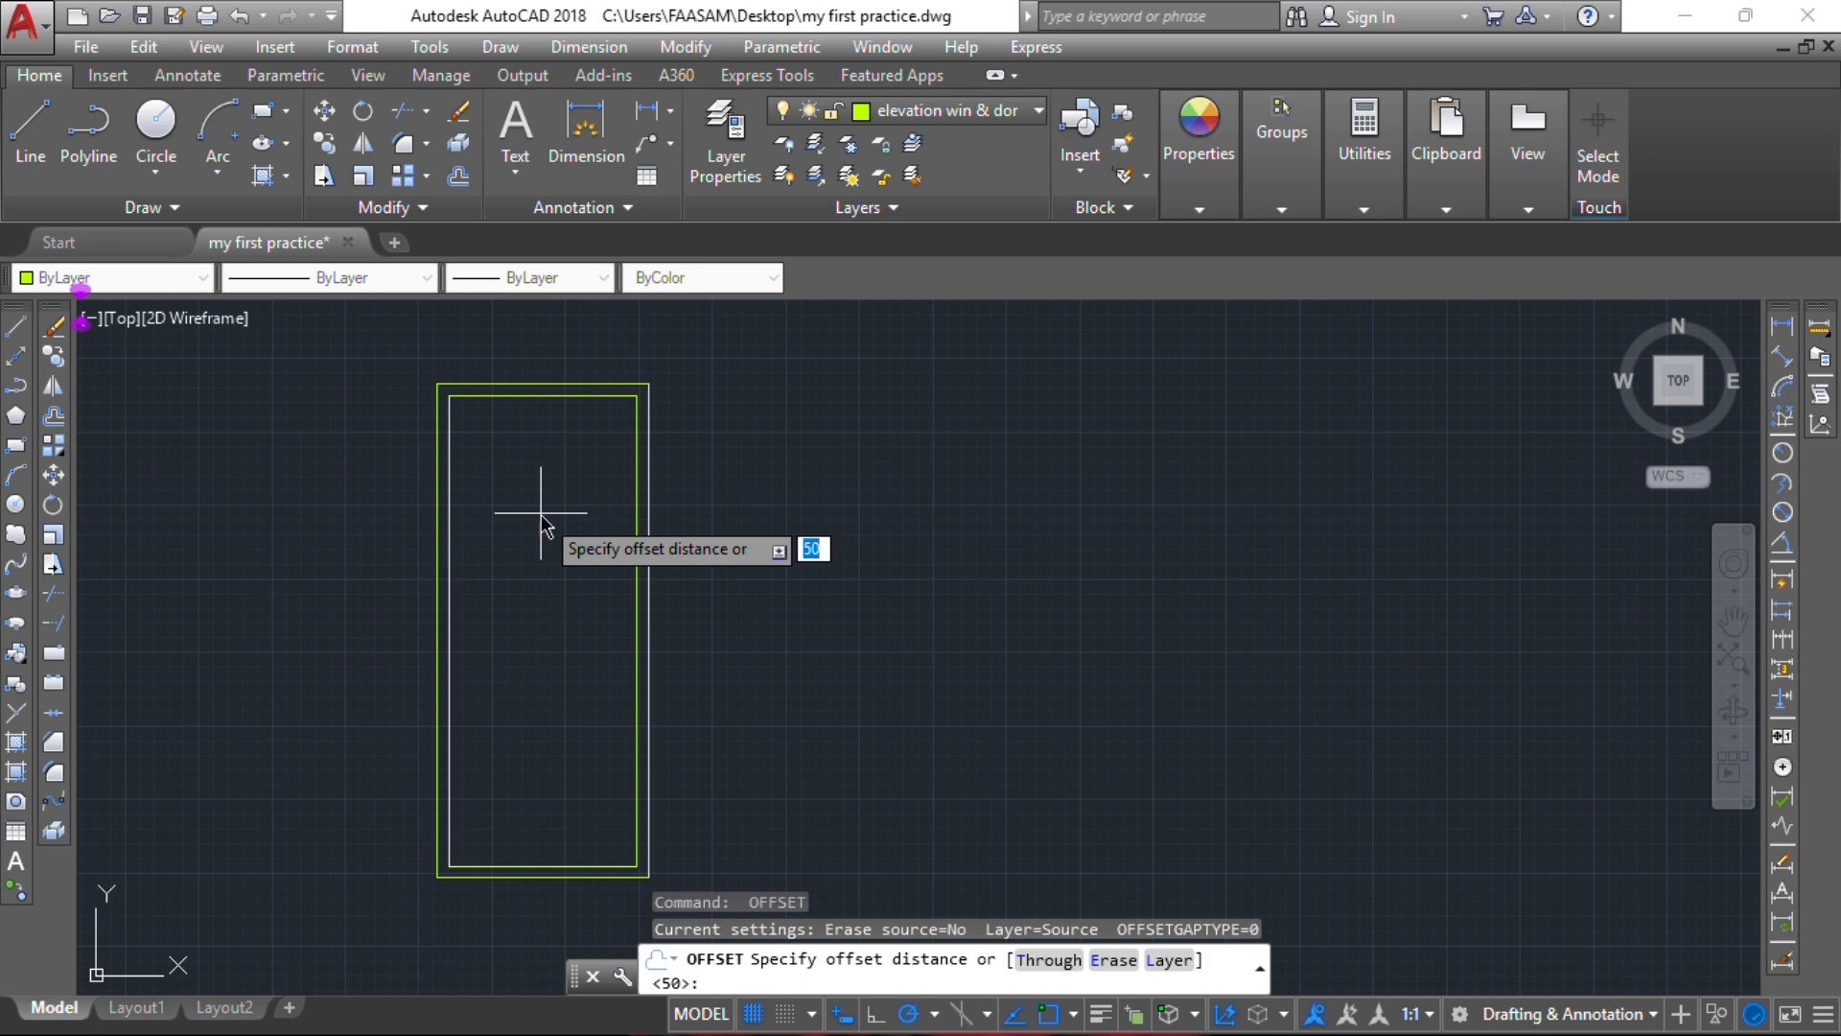
key(Return)
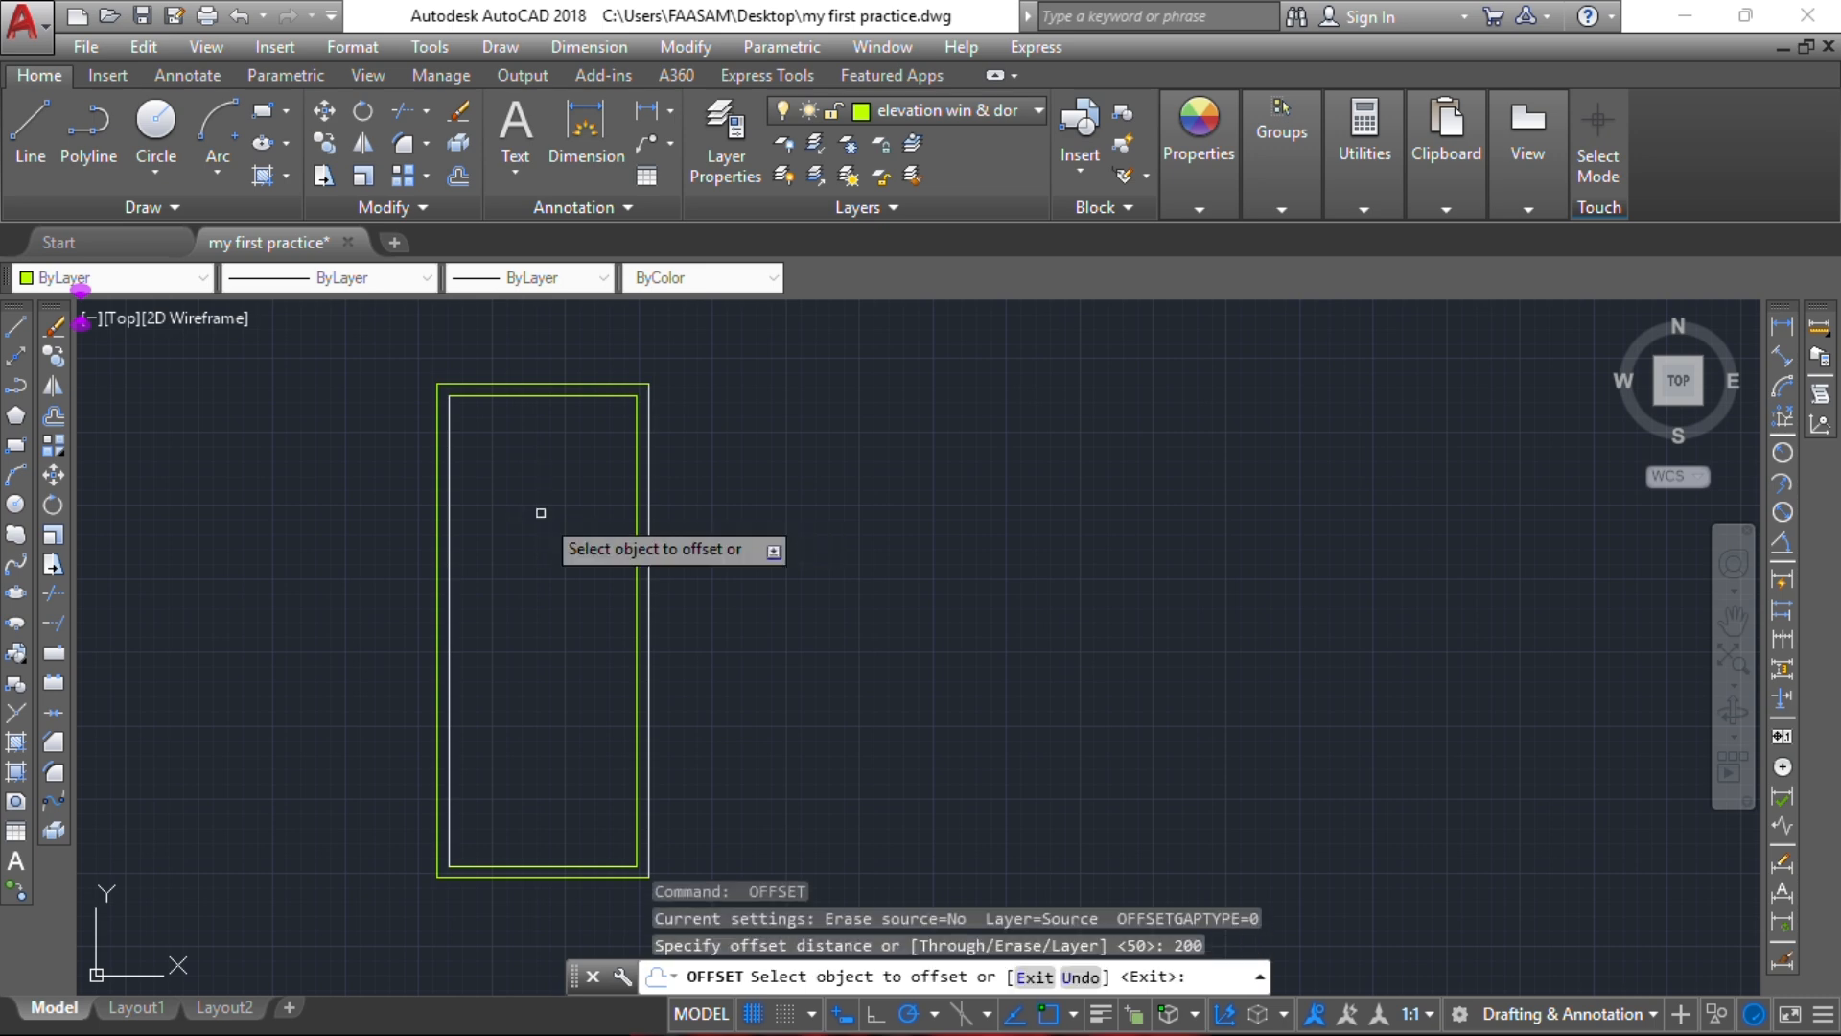
click(571, 396)
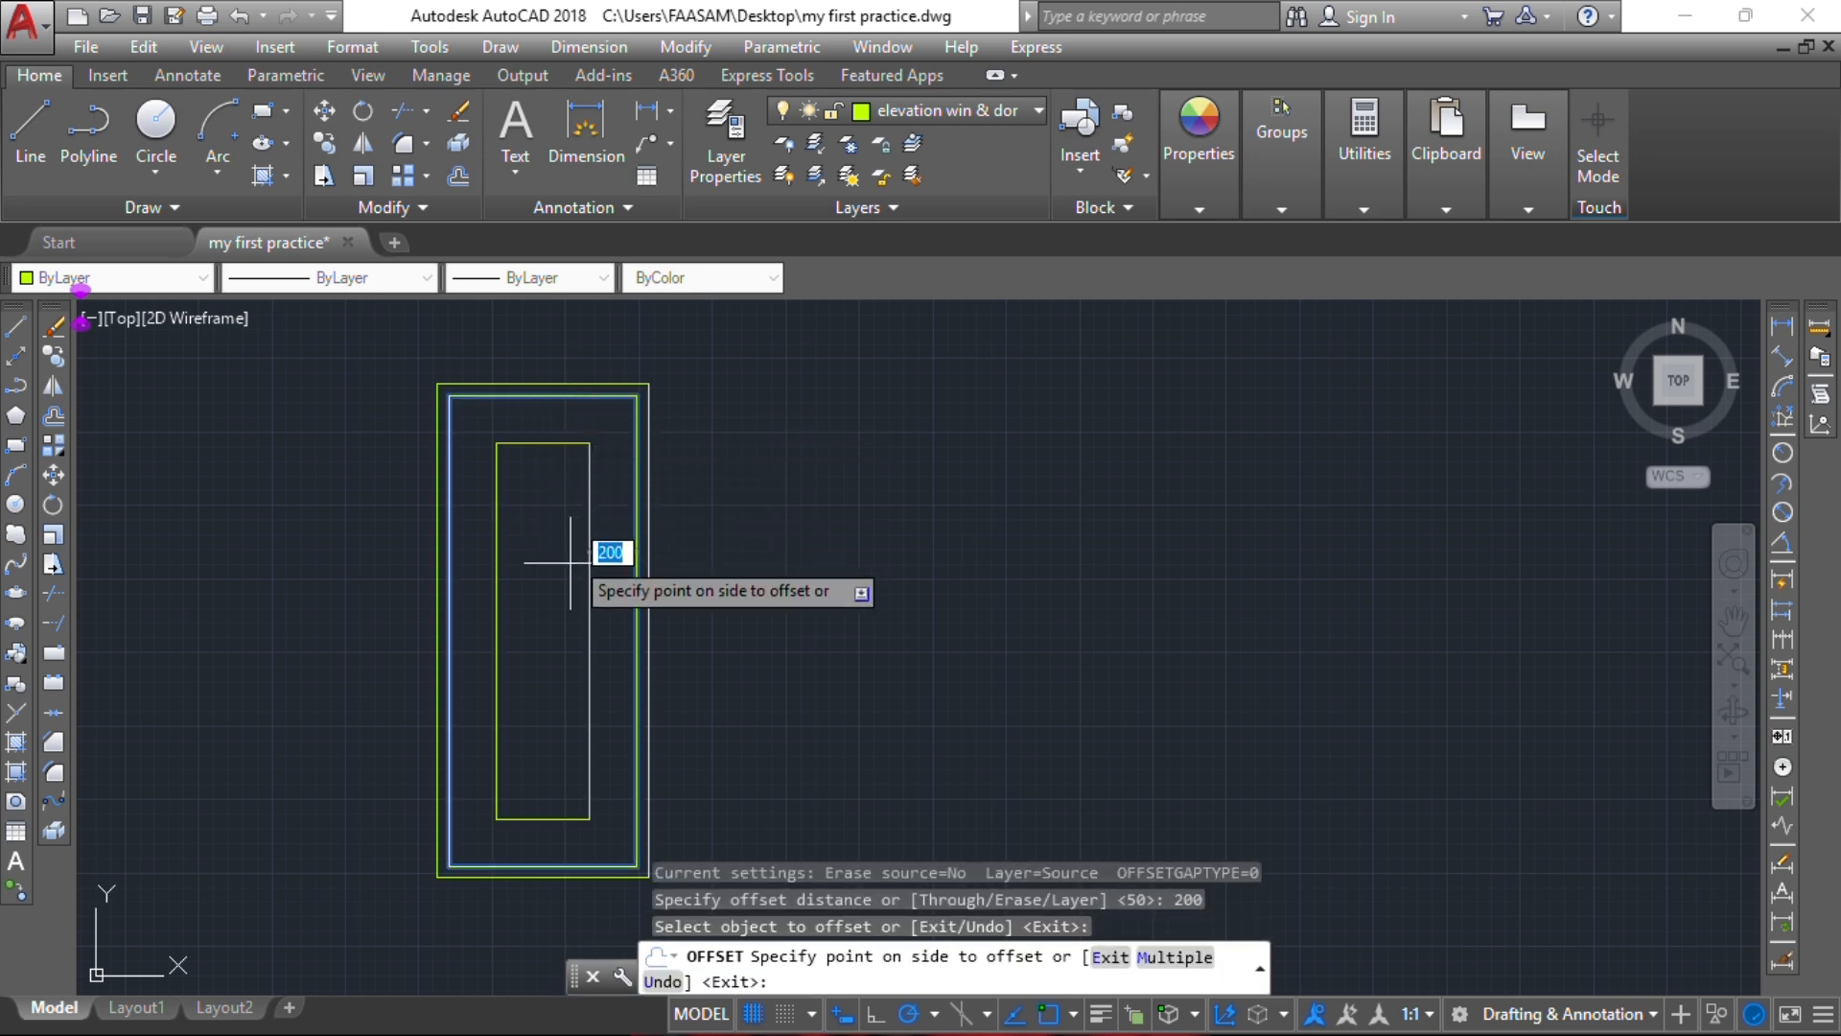
click(608, 549)
key(Escape)
key(Escape)
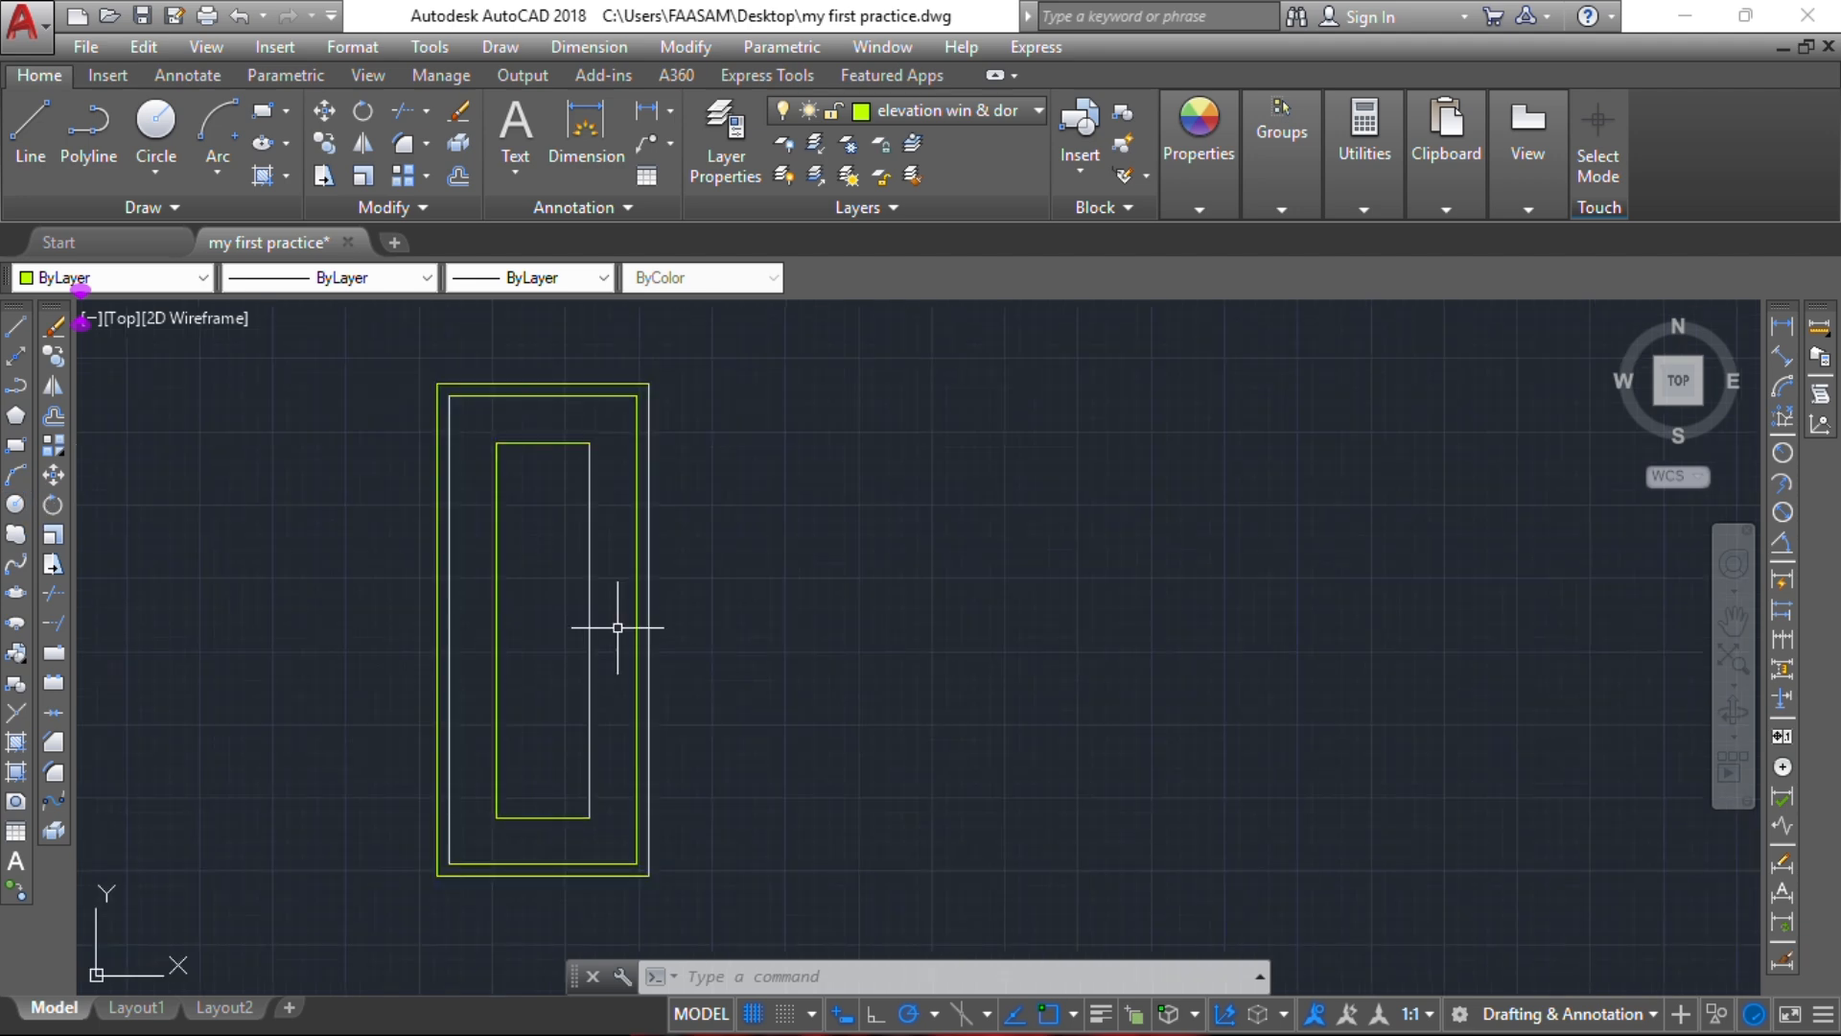
Step: Draw a circle of about 30 radius for the knob, centred on the midpoint of the inner frame's right edge
scroll(617, 625, up, 4)
text(c)
key(Return)
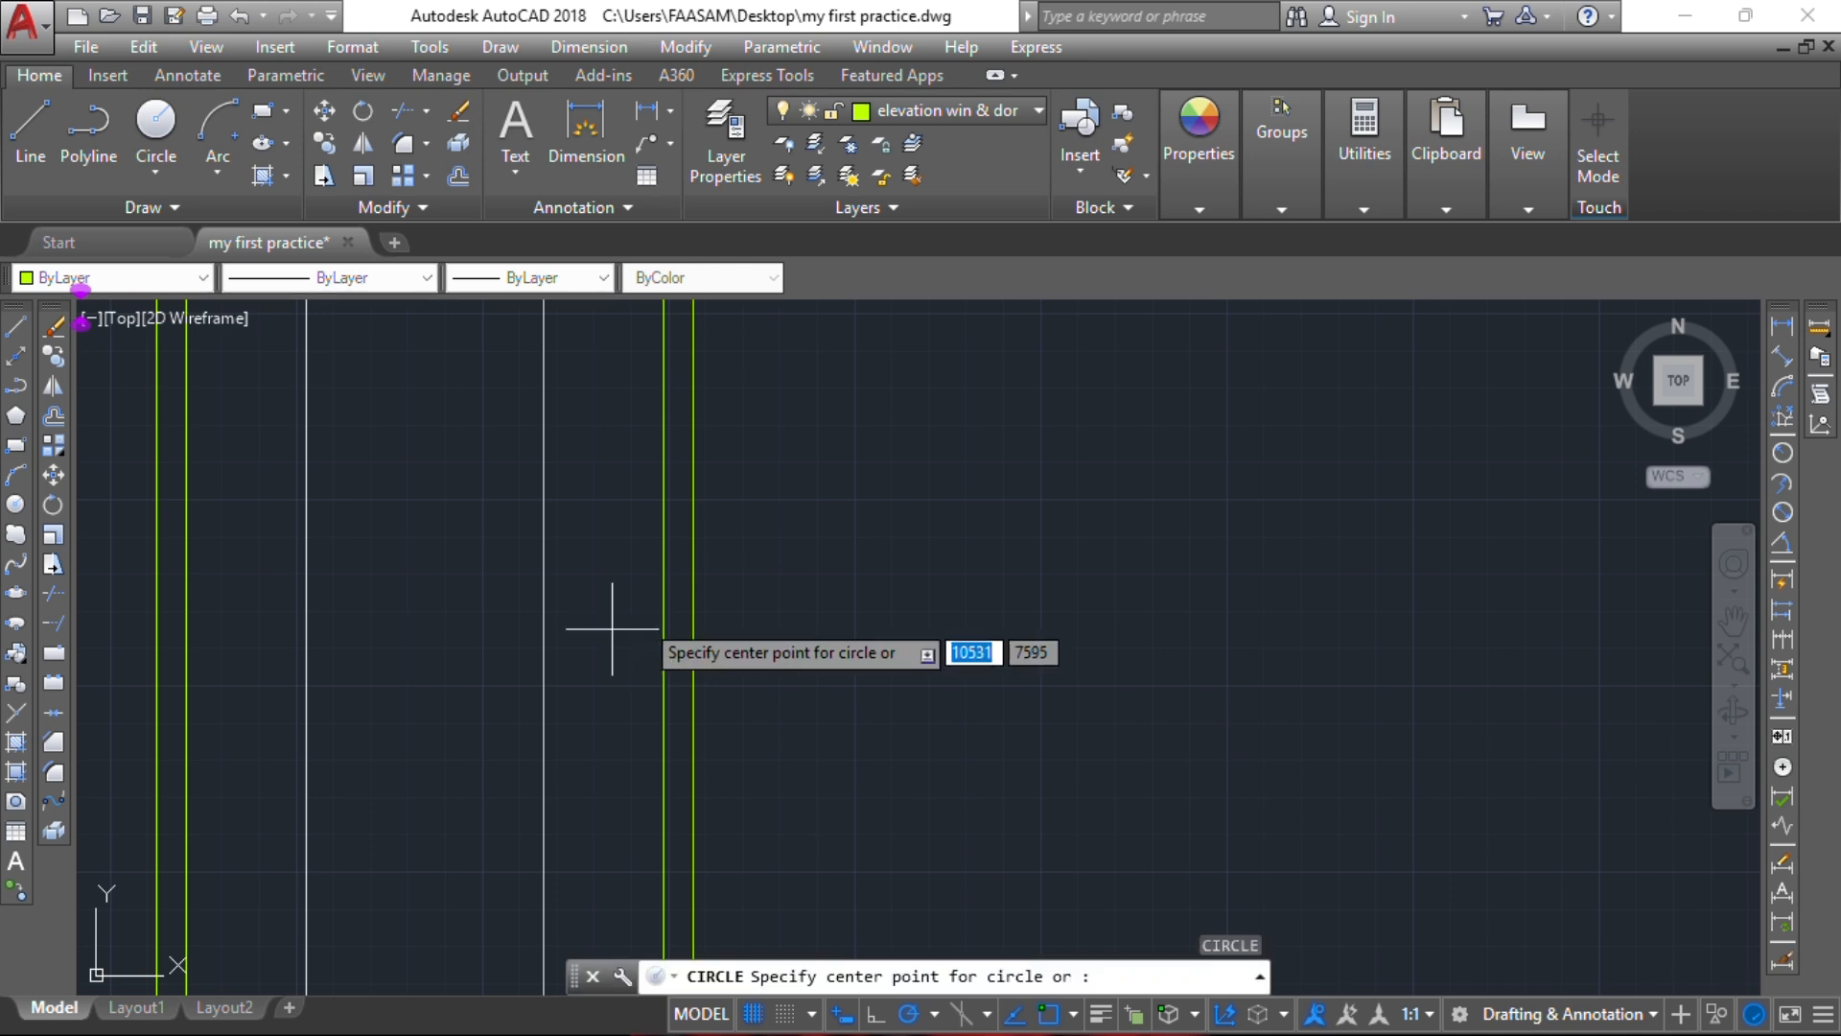
click(662, 633)
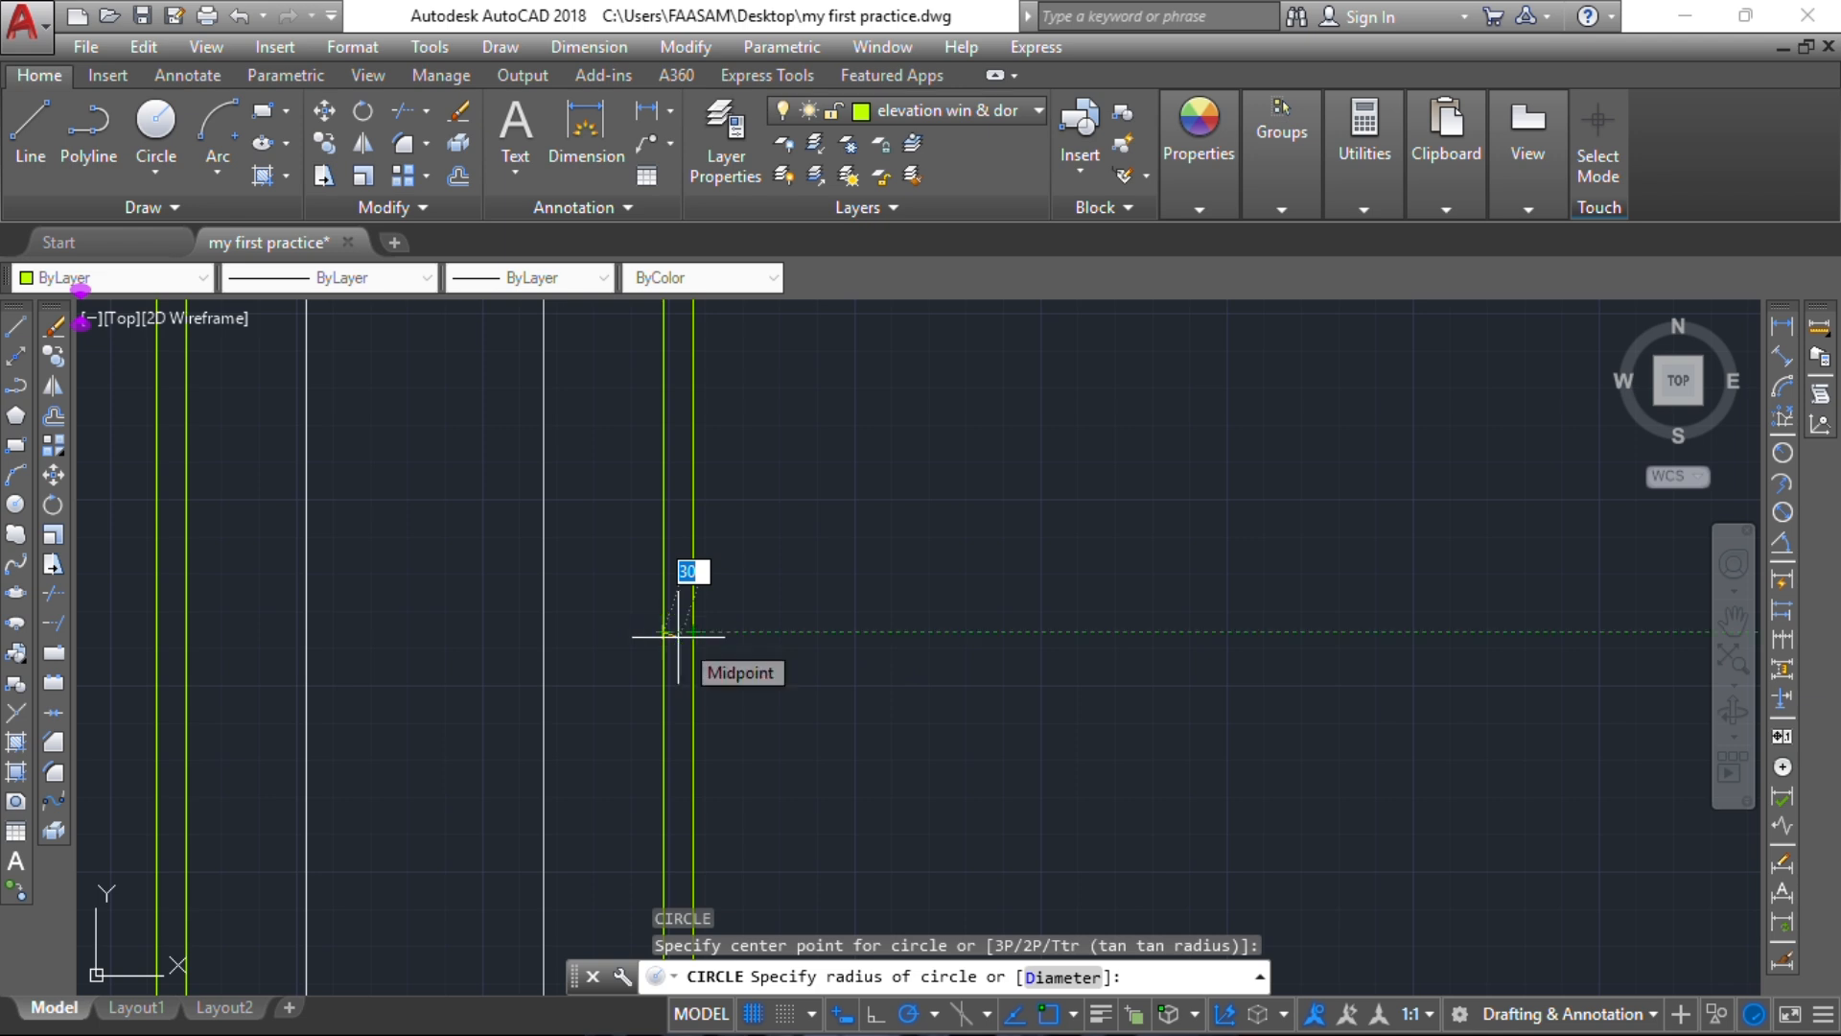
click(678, 632)
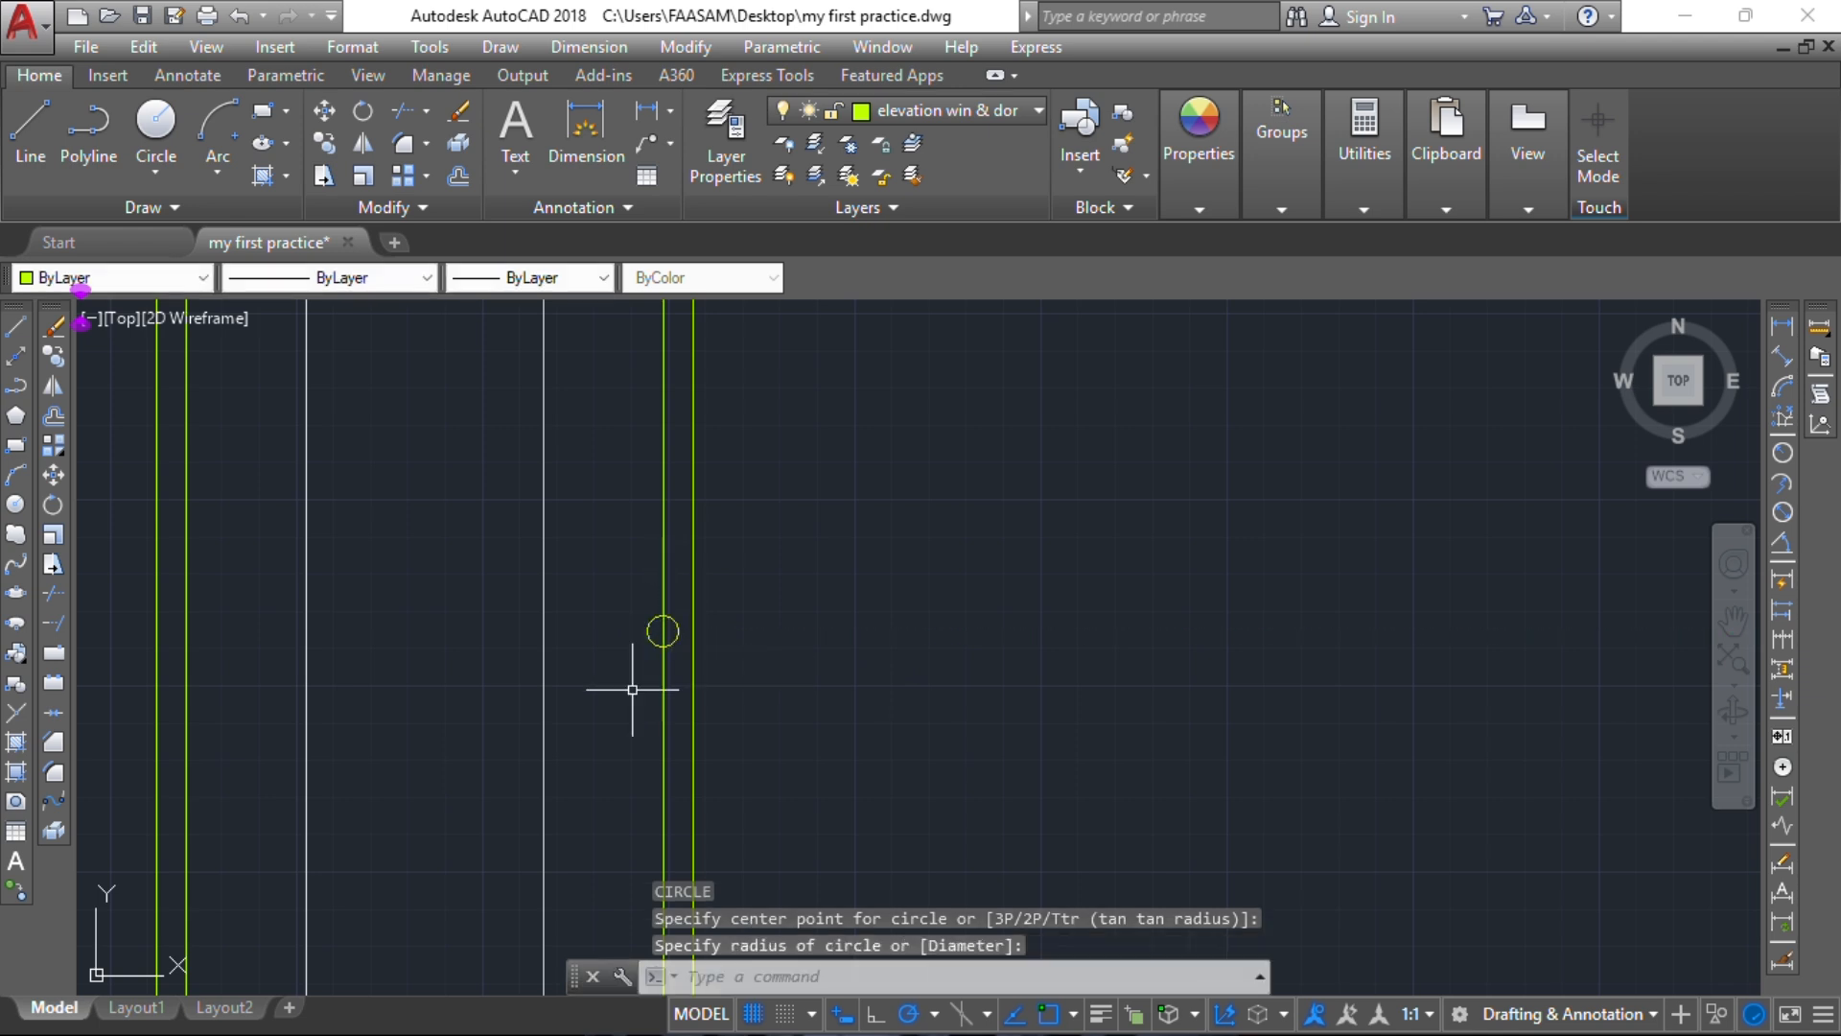
Step: Move the knob circle about 70 horizontally to the left, between the central panel and the inner frame
click(622, 597)
click(709, 671)
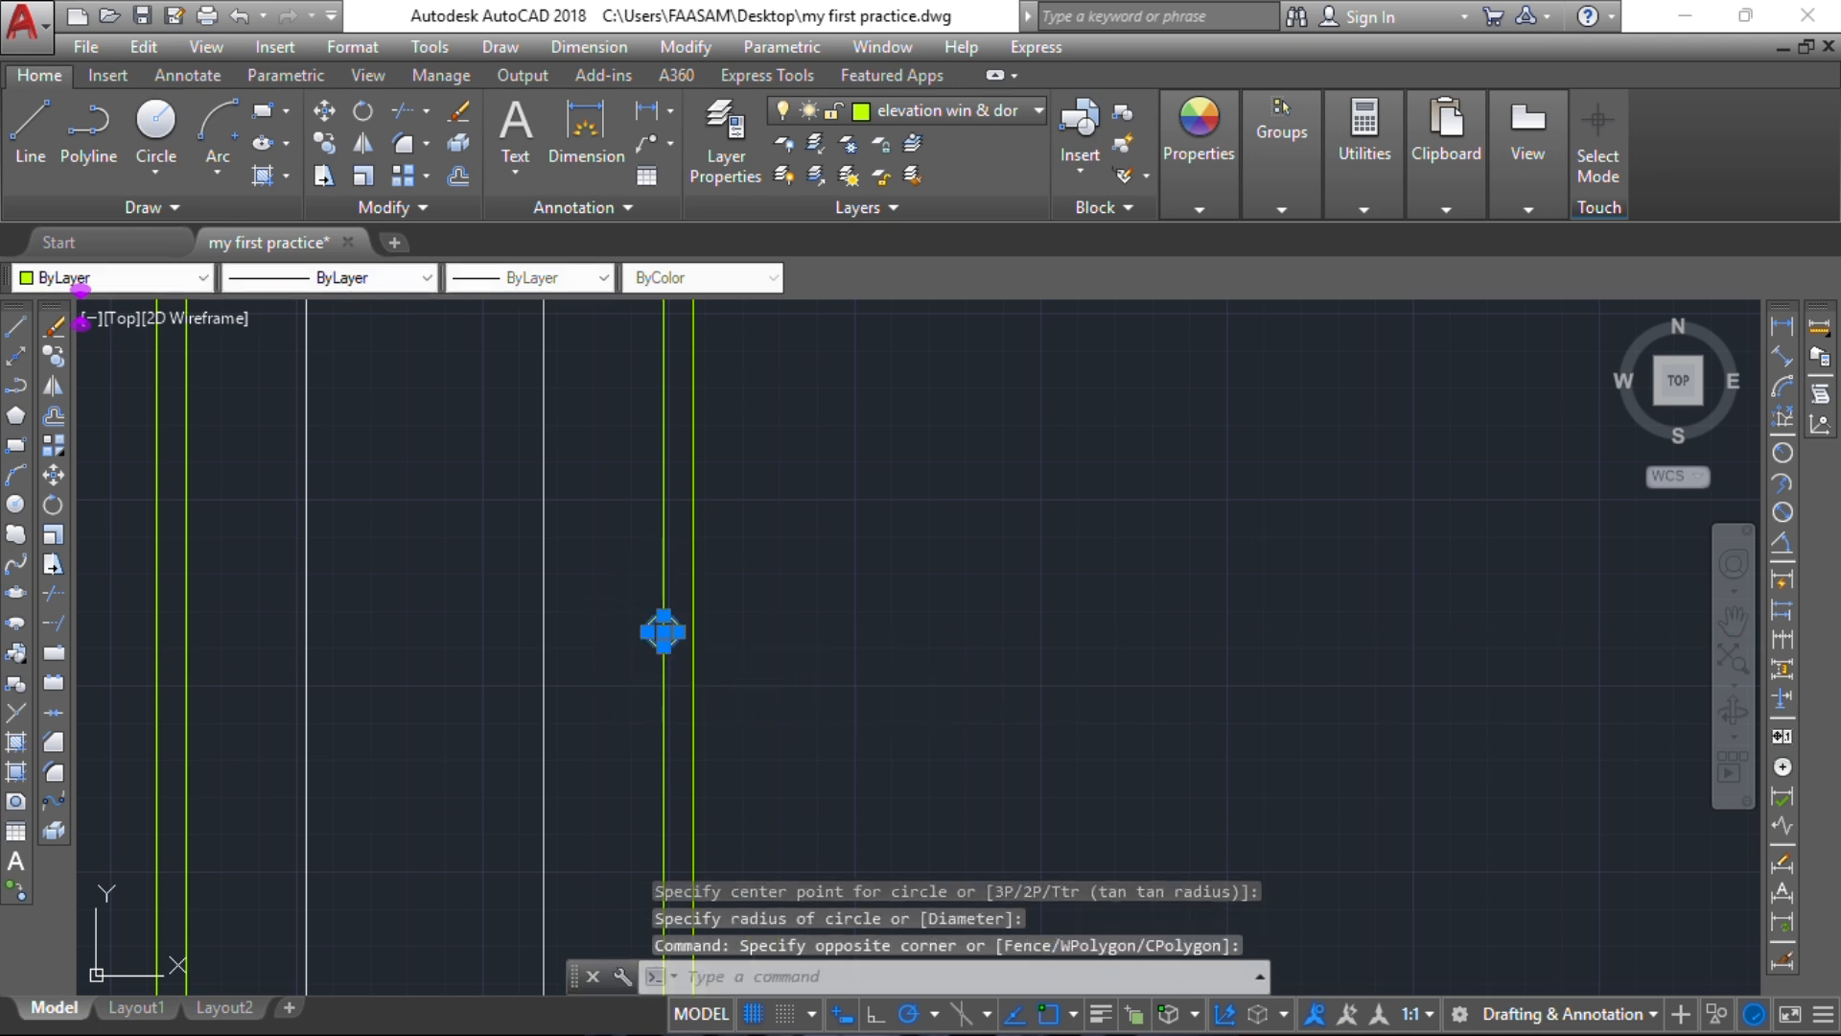
text(m)
key(Return)
click(797, 655)
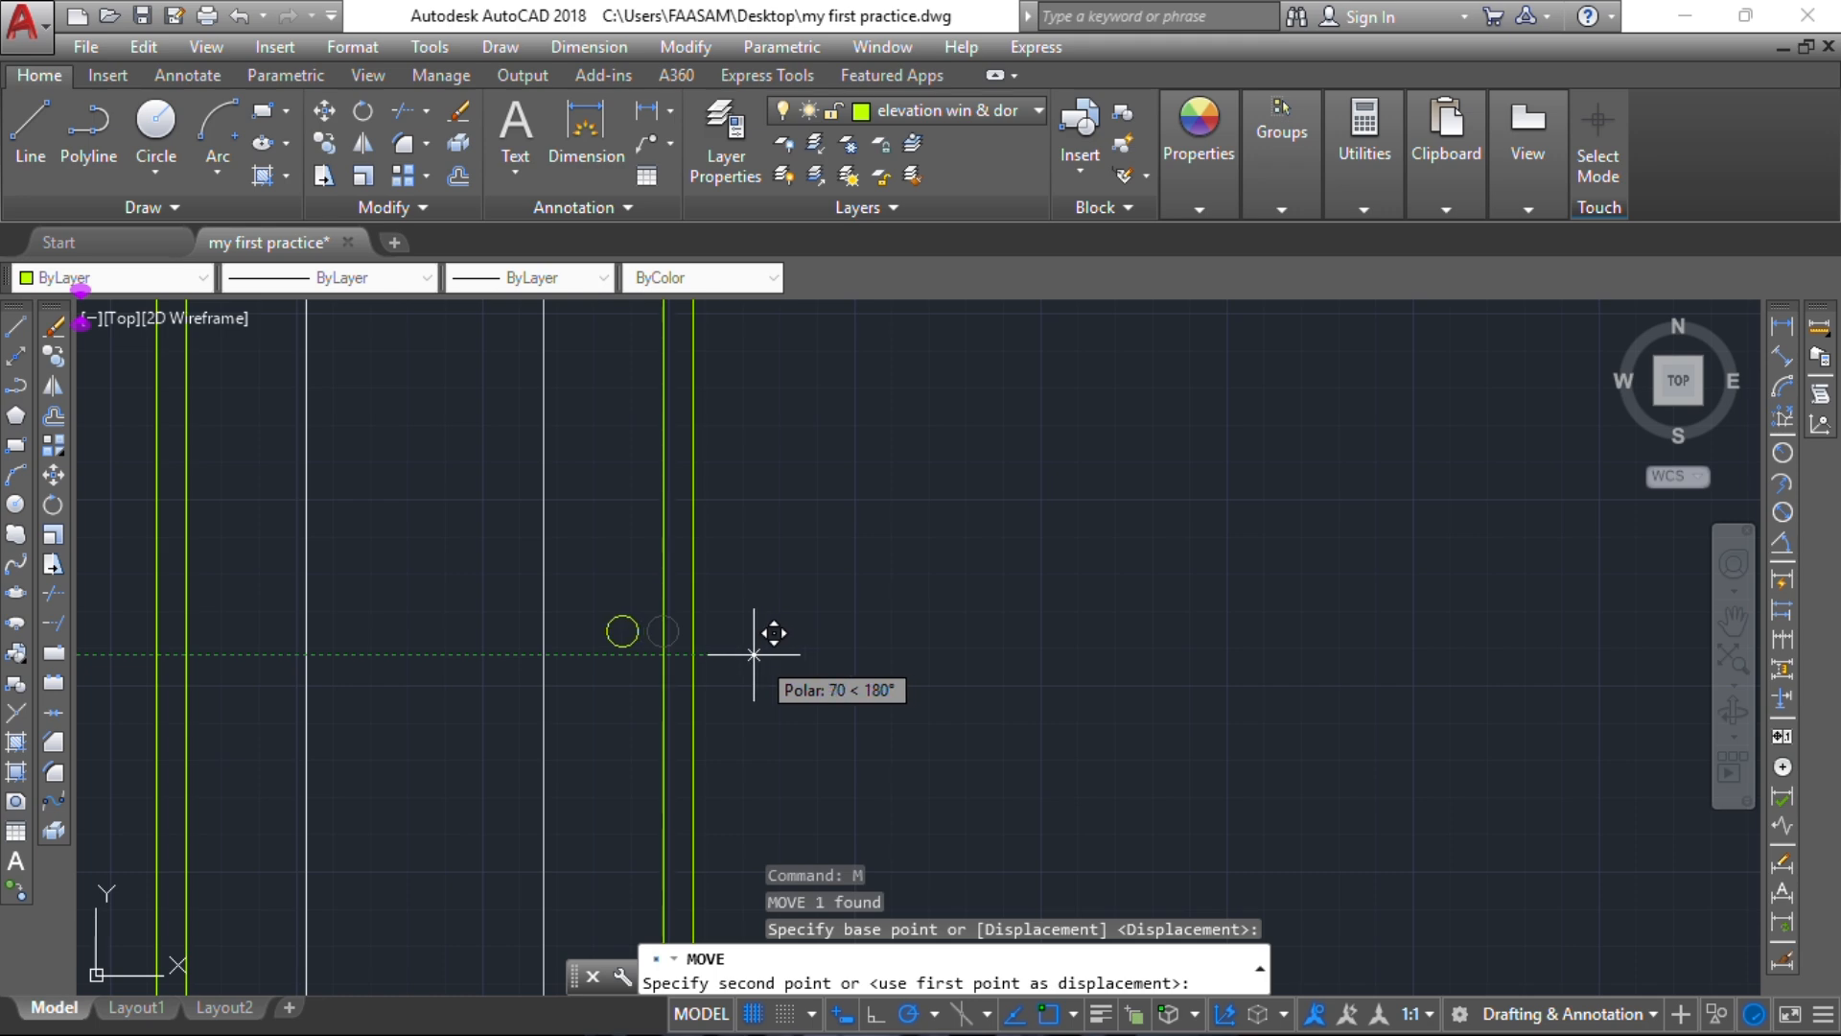
click(751, 655)
scroll(945, 527, down, 5)
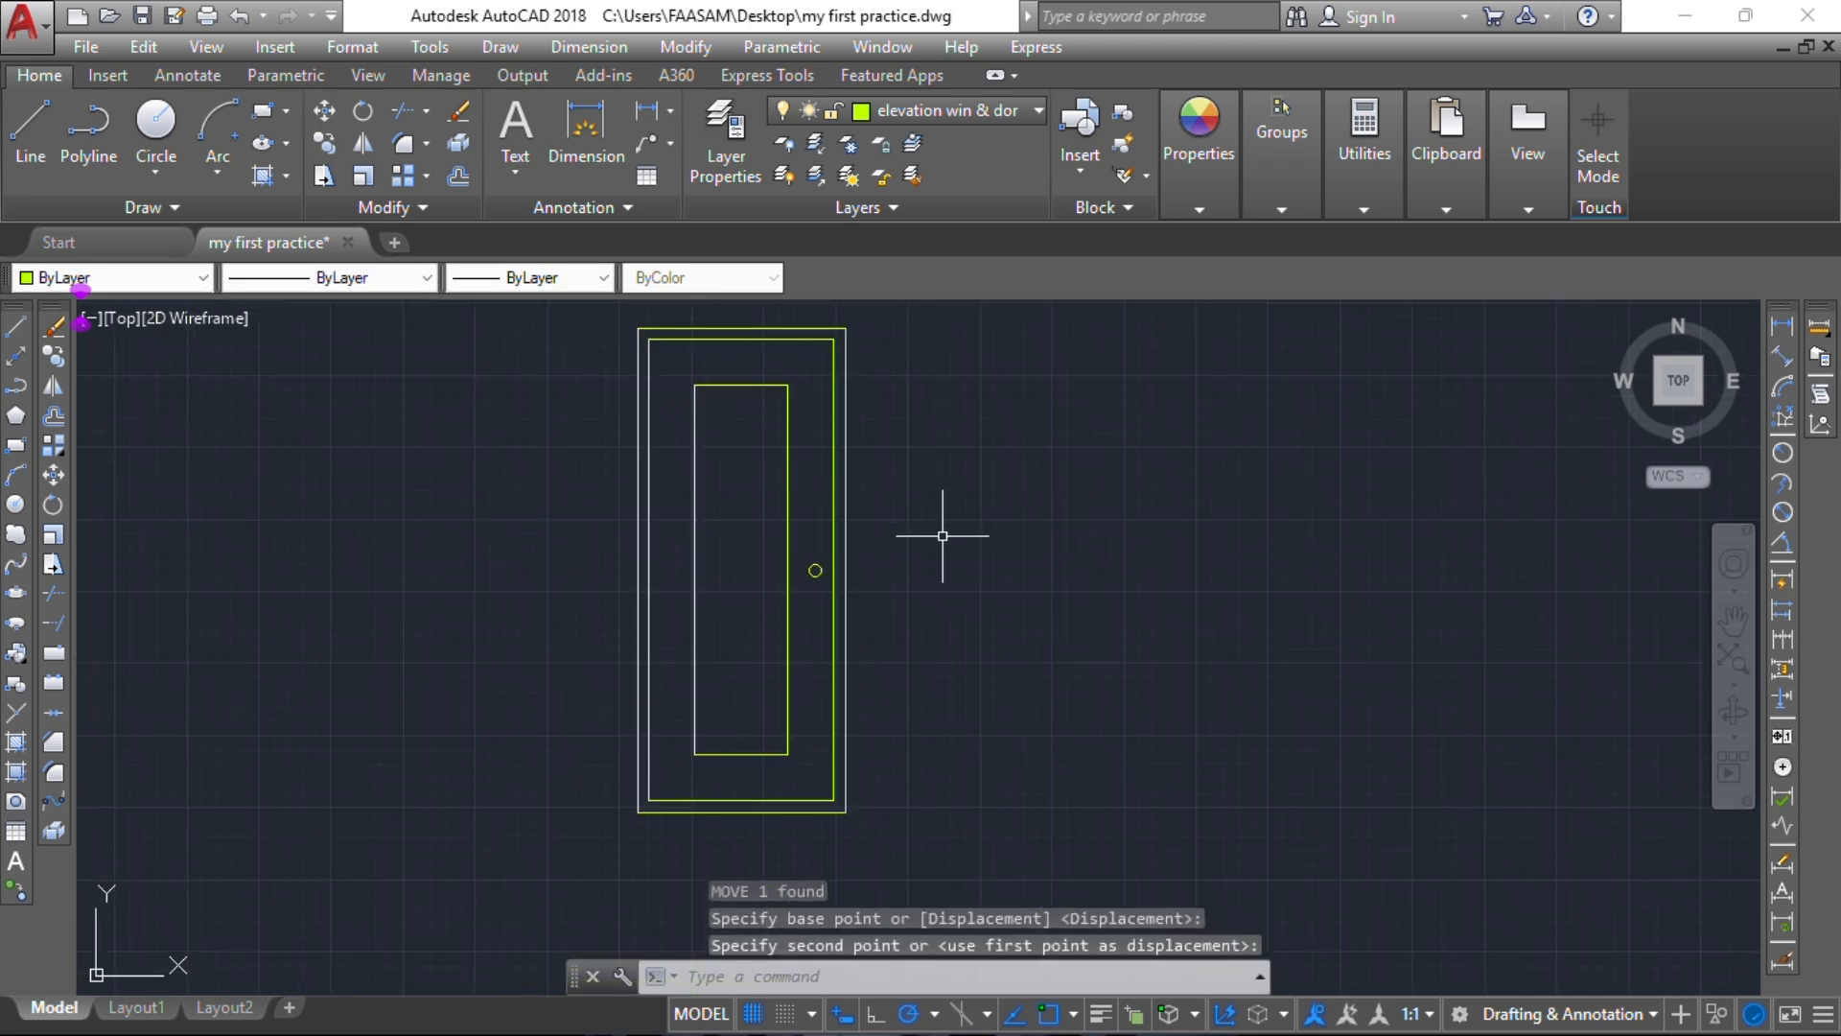
Step: Draw a 750 by 2100 rectangle in the empty area to the right of the first door
scroll(946, 534, up, 1)
middle_drag(946, 535, 904, 571)
scroll(887, 594, down, 2)
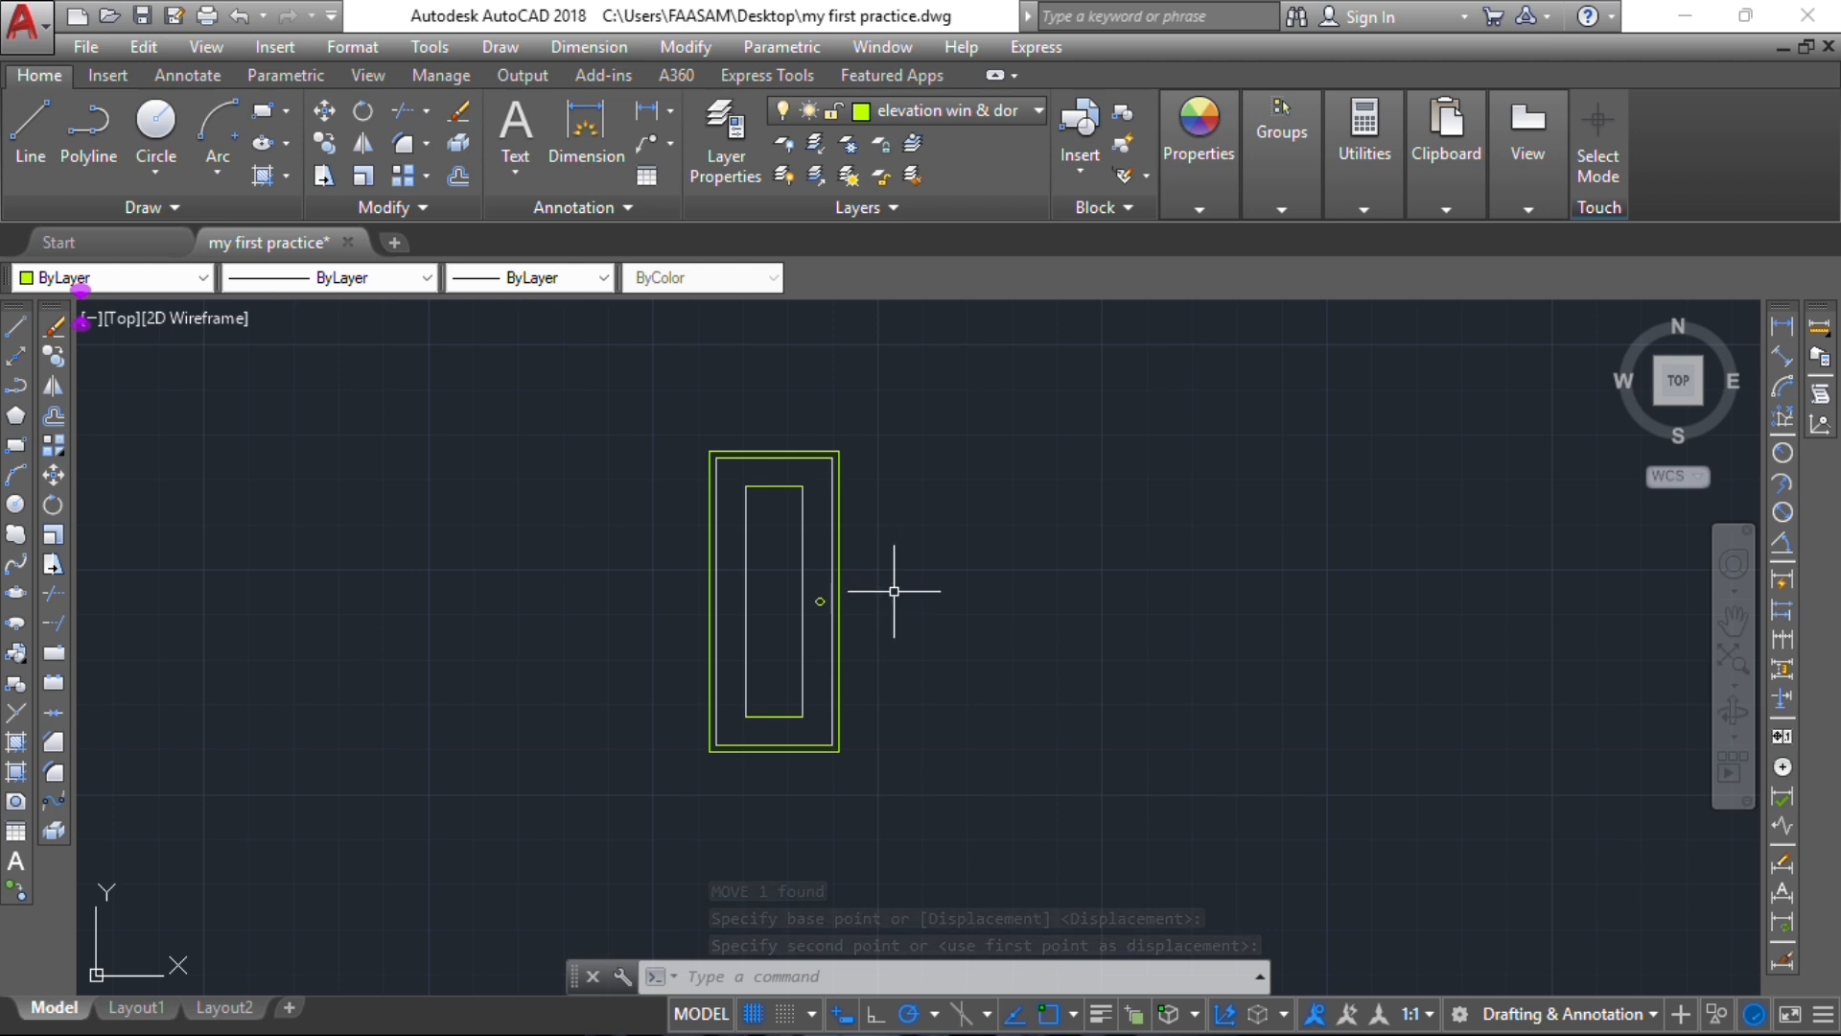
middle_drag(892, 593, 699, 586)
scroll(699, 586, down, 2)
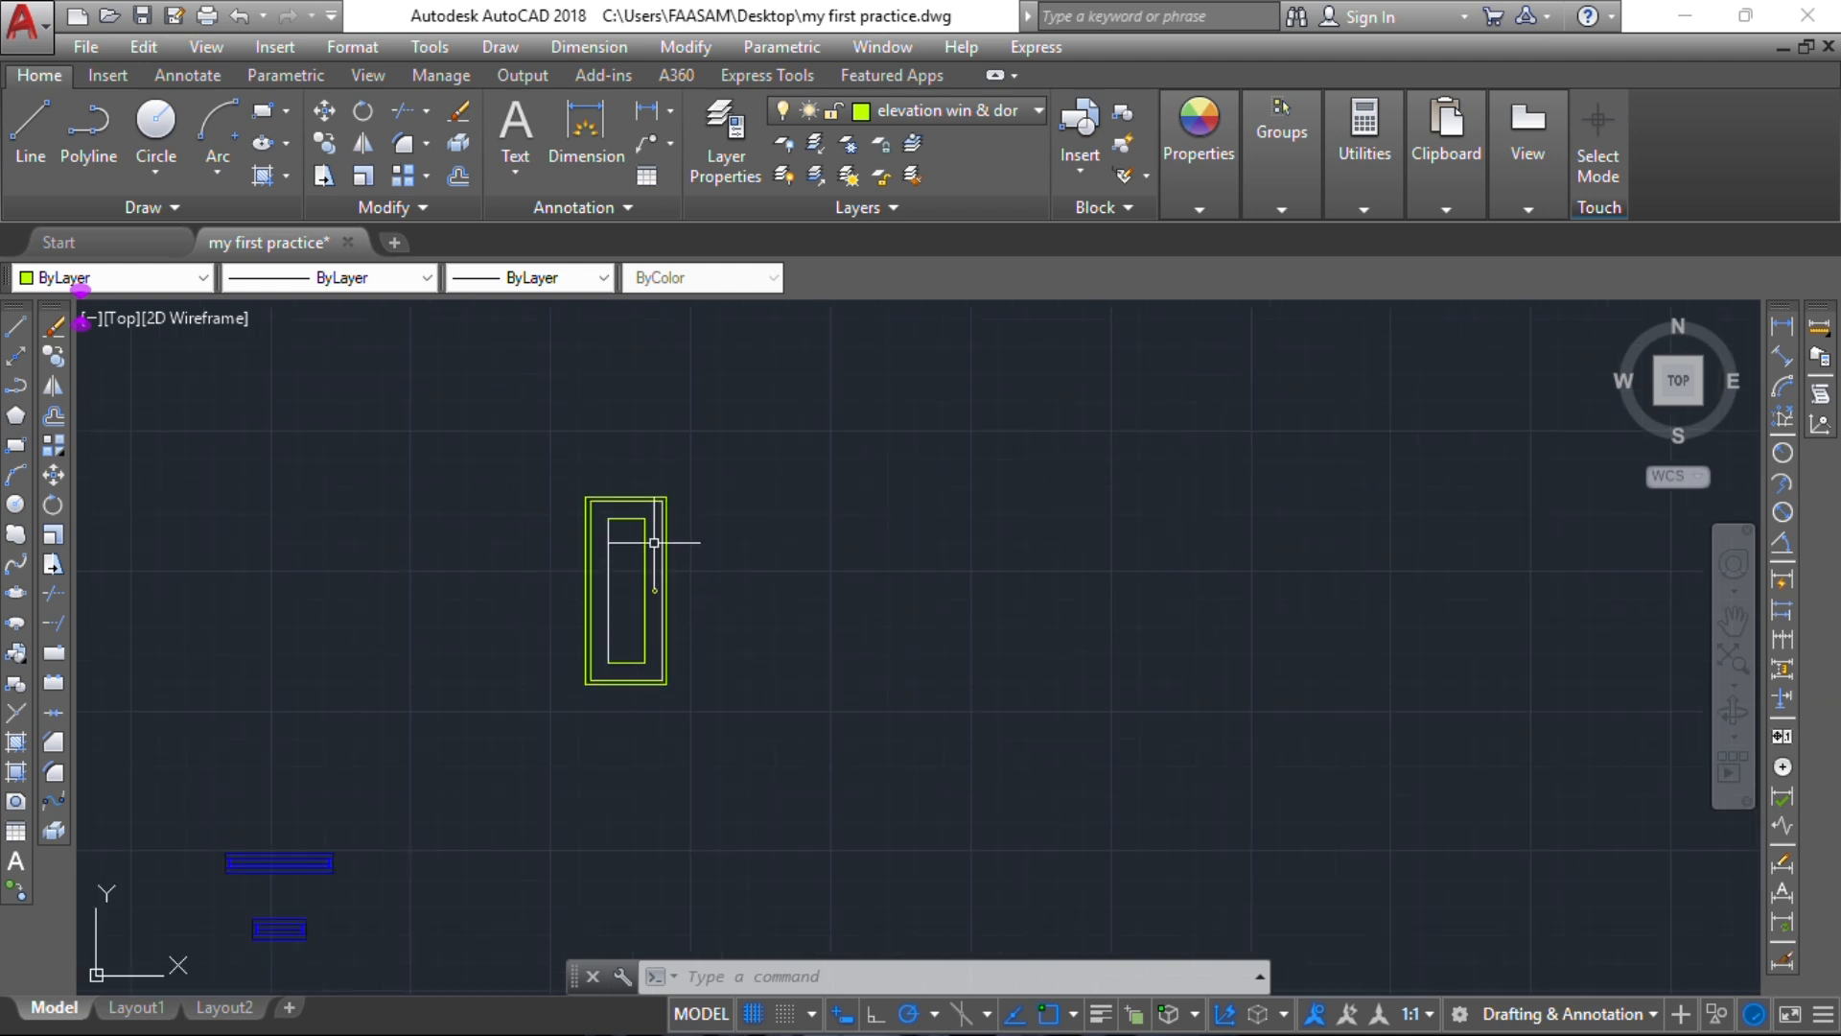
scroll(655, 542, up, 2)
middle_drag(901, 509, 762, 502)
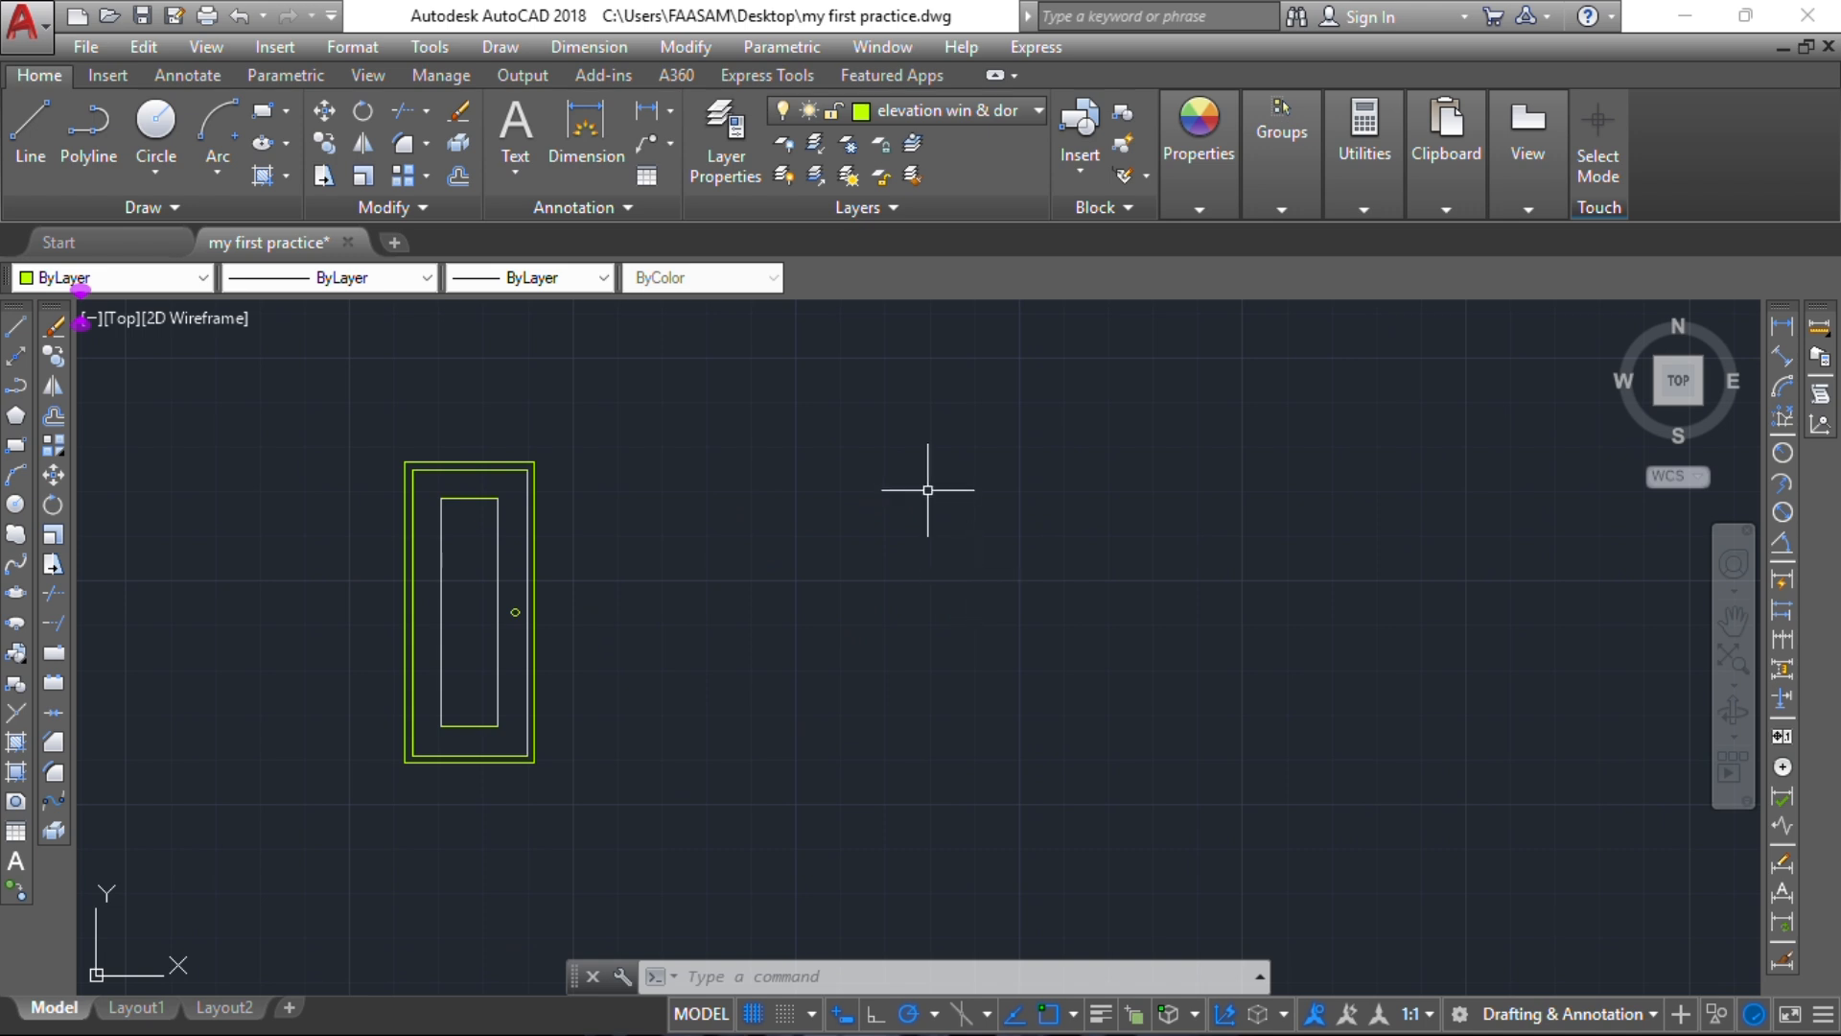
click(15, 447)
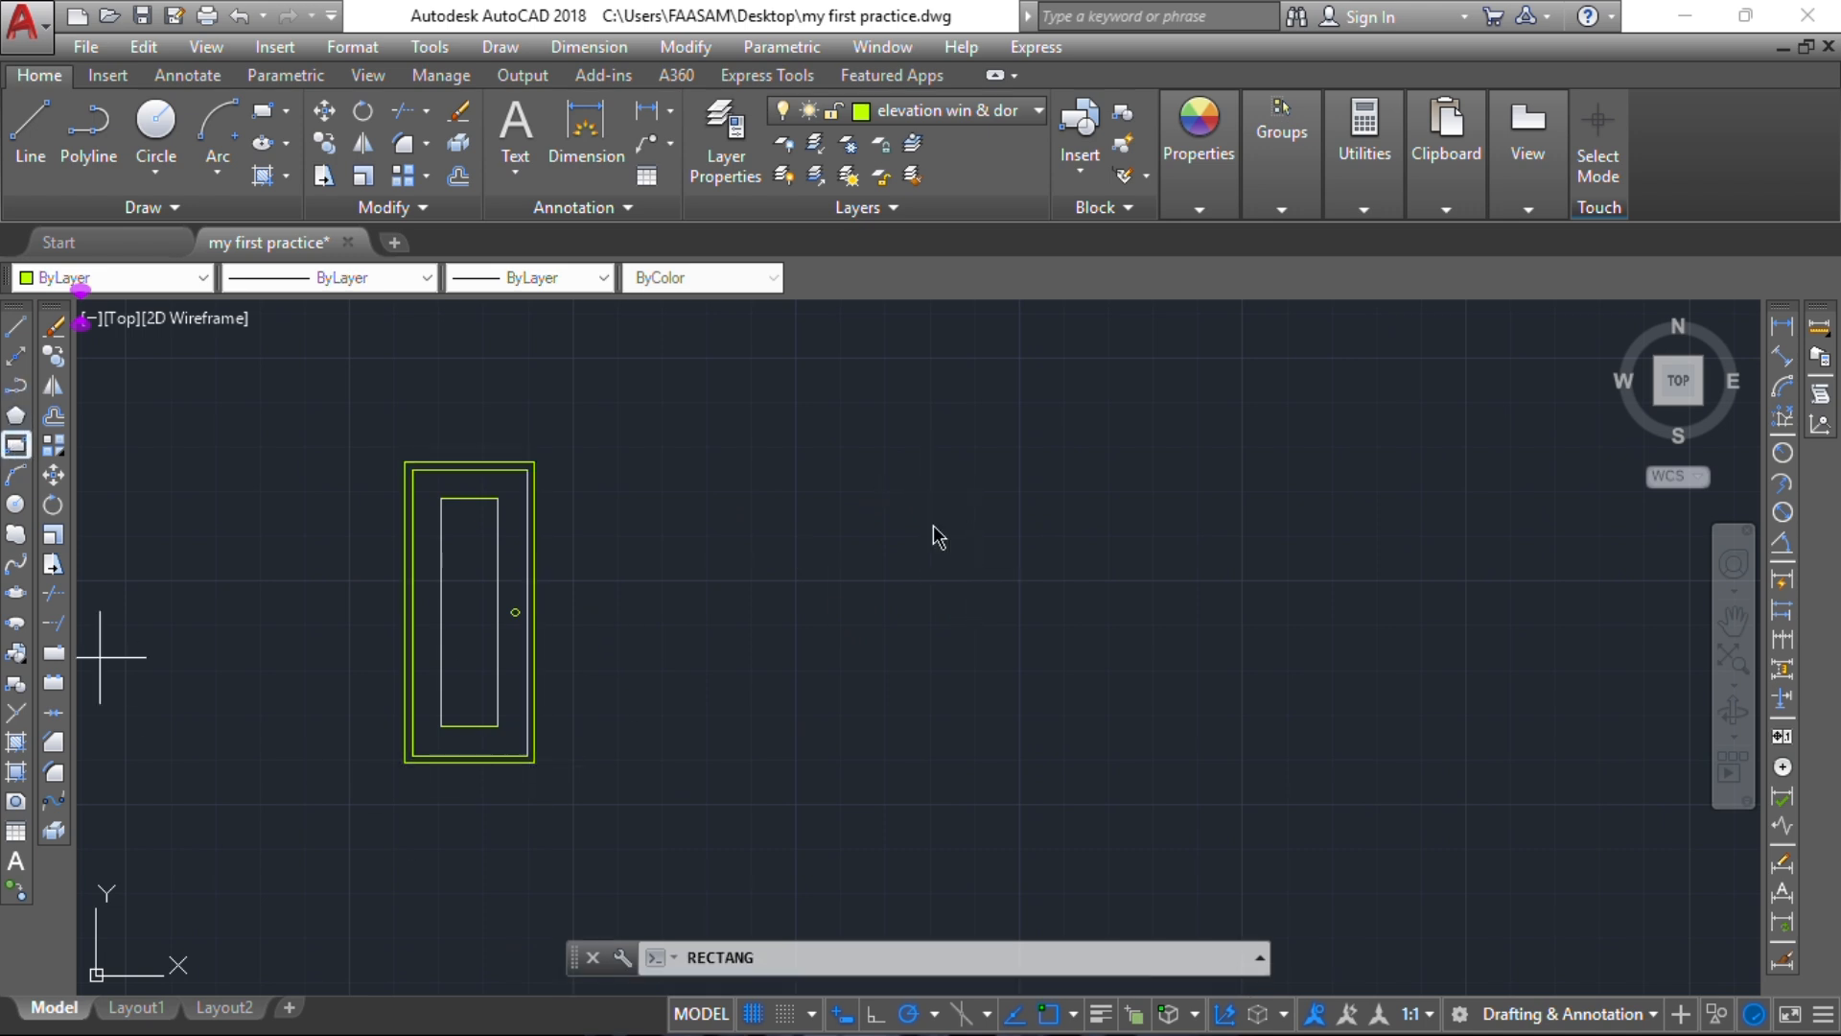
click(928, 444)
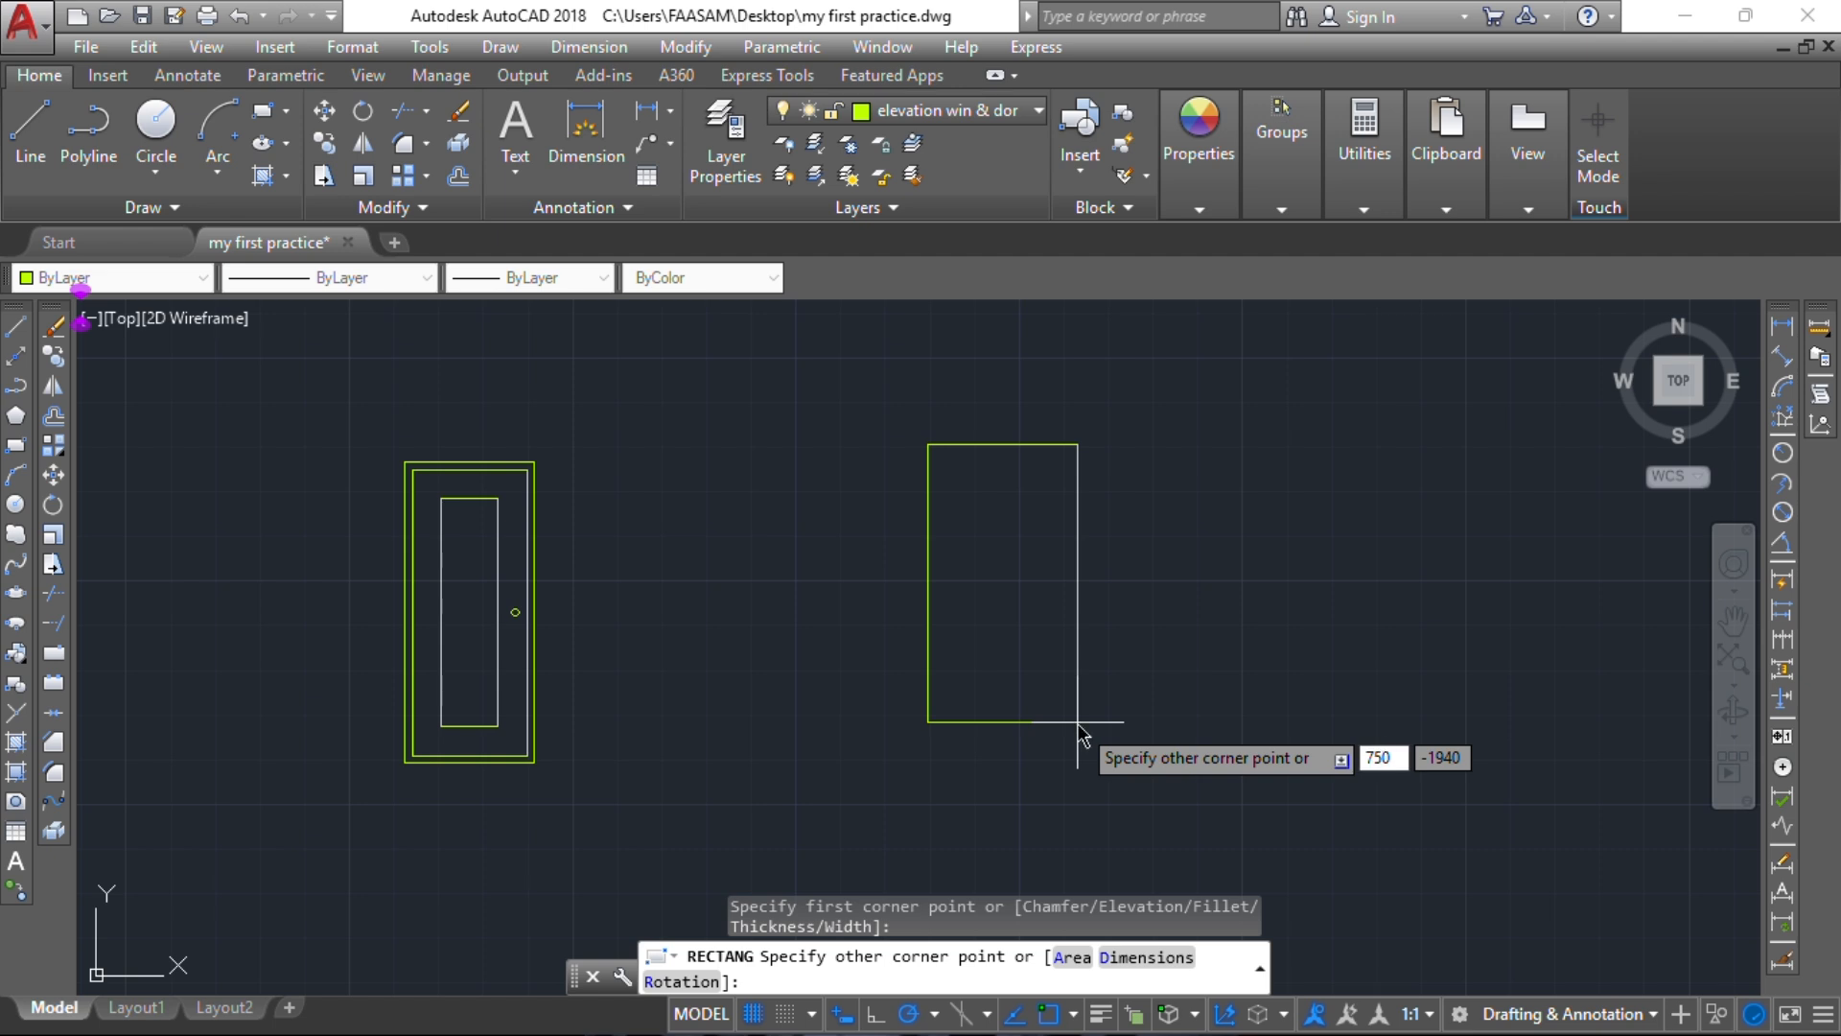
text(750)
key(Tab)
text(21)
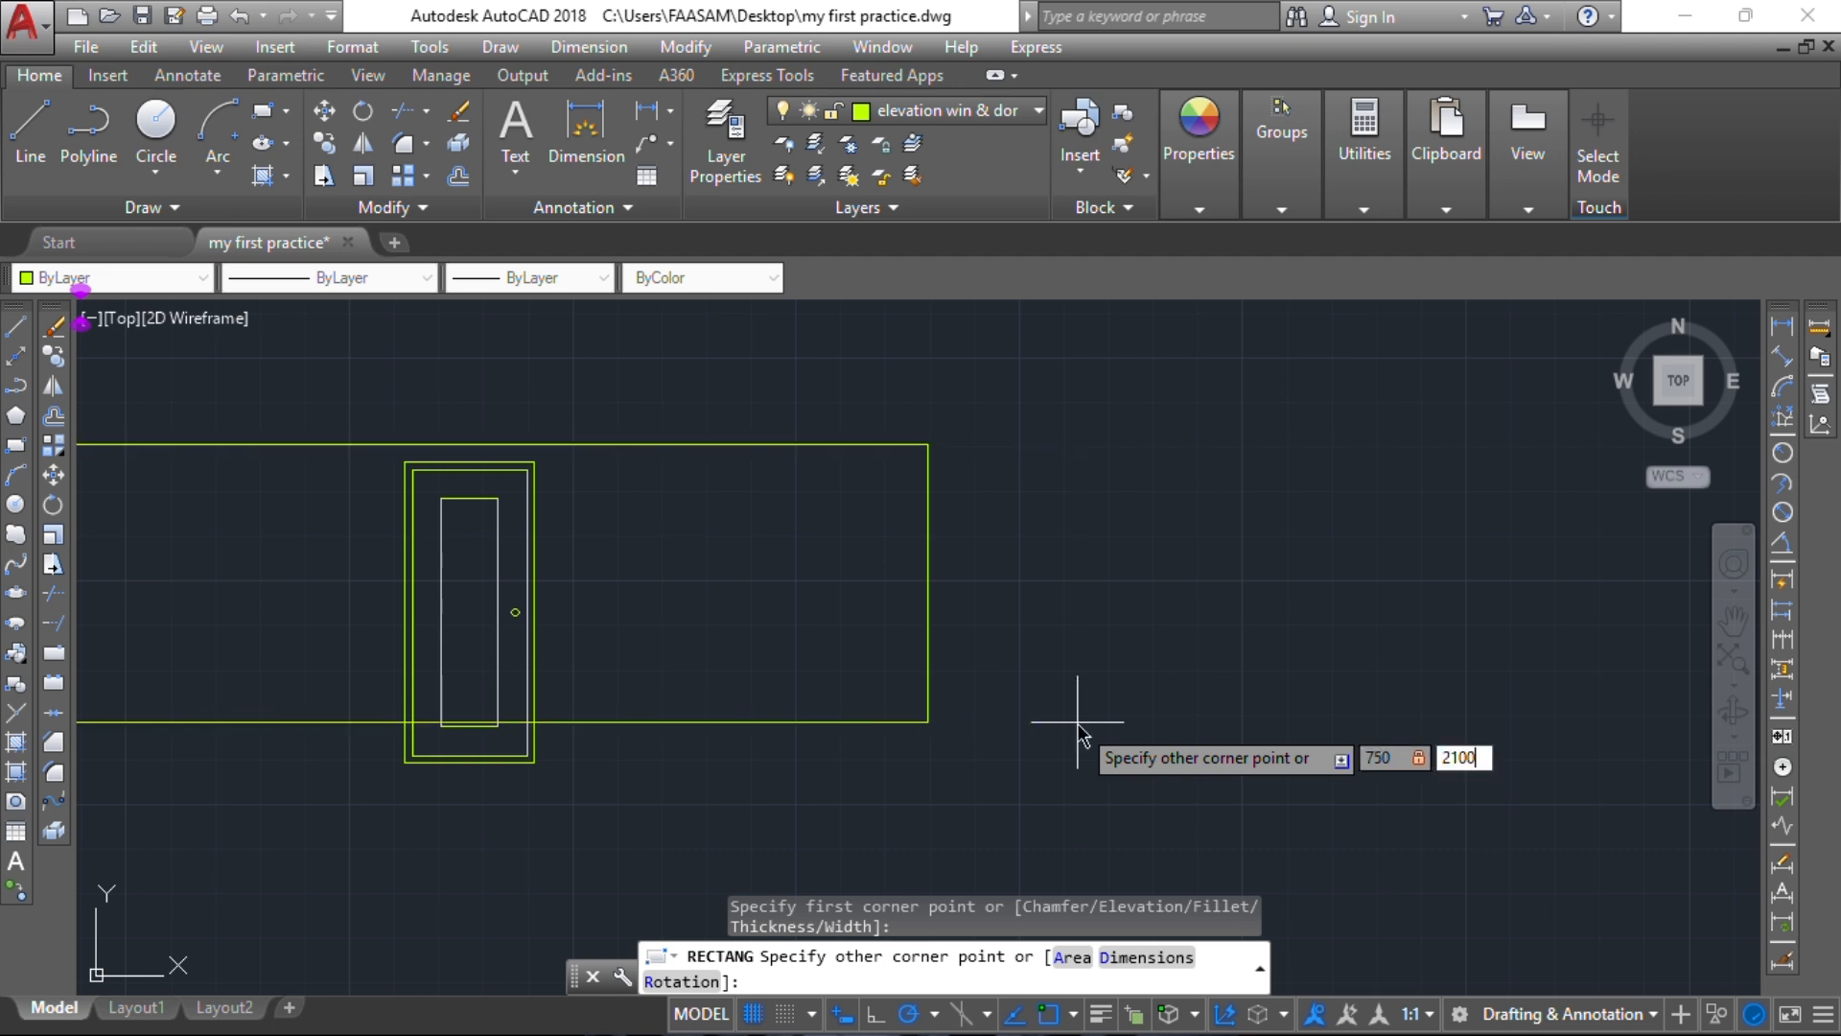
text(00)
key(Return)
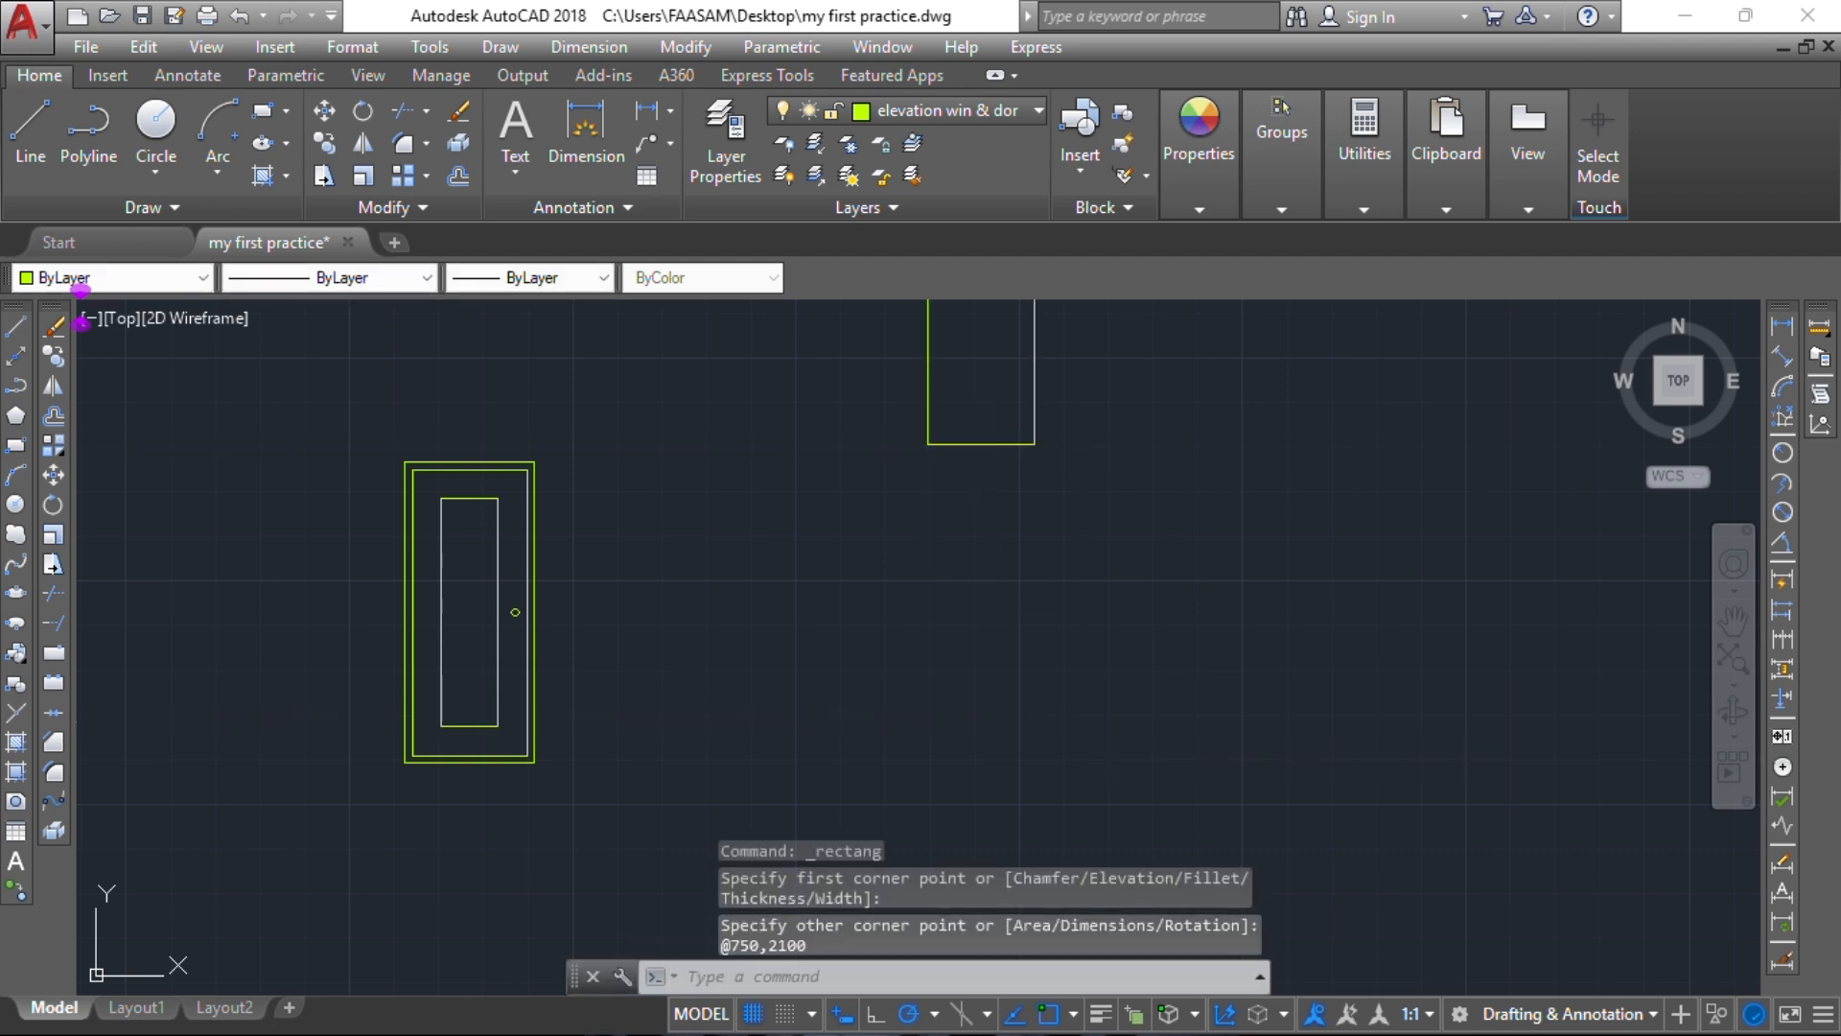
Step: Move the 750 by 2100 rectangle down and left so it stands roughly level with the first door
click(988, 444)
text(m)
key(Return)
click(1117, 461)
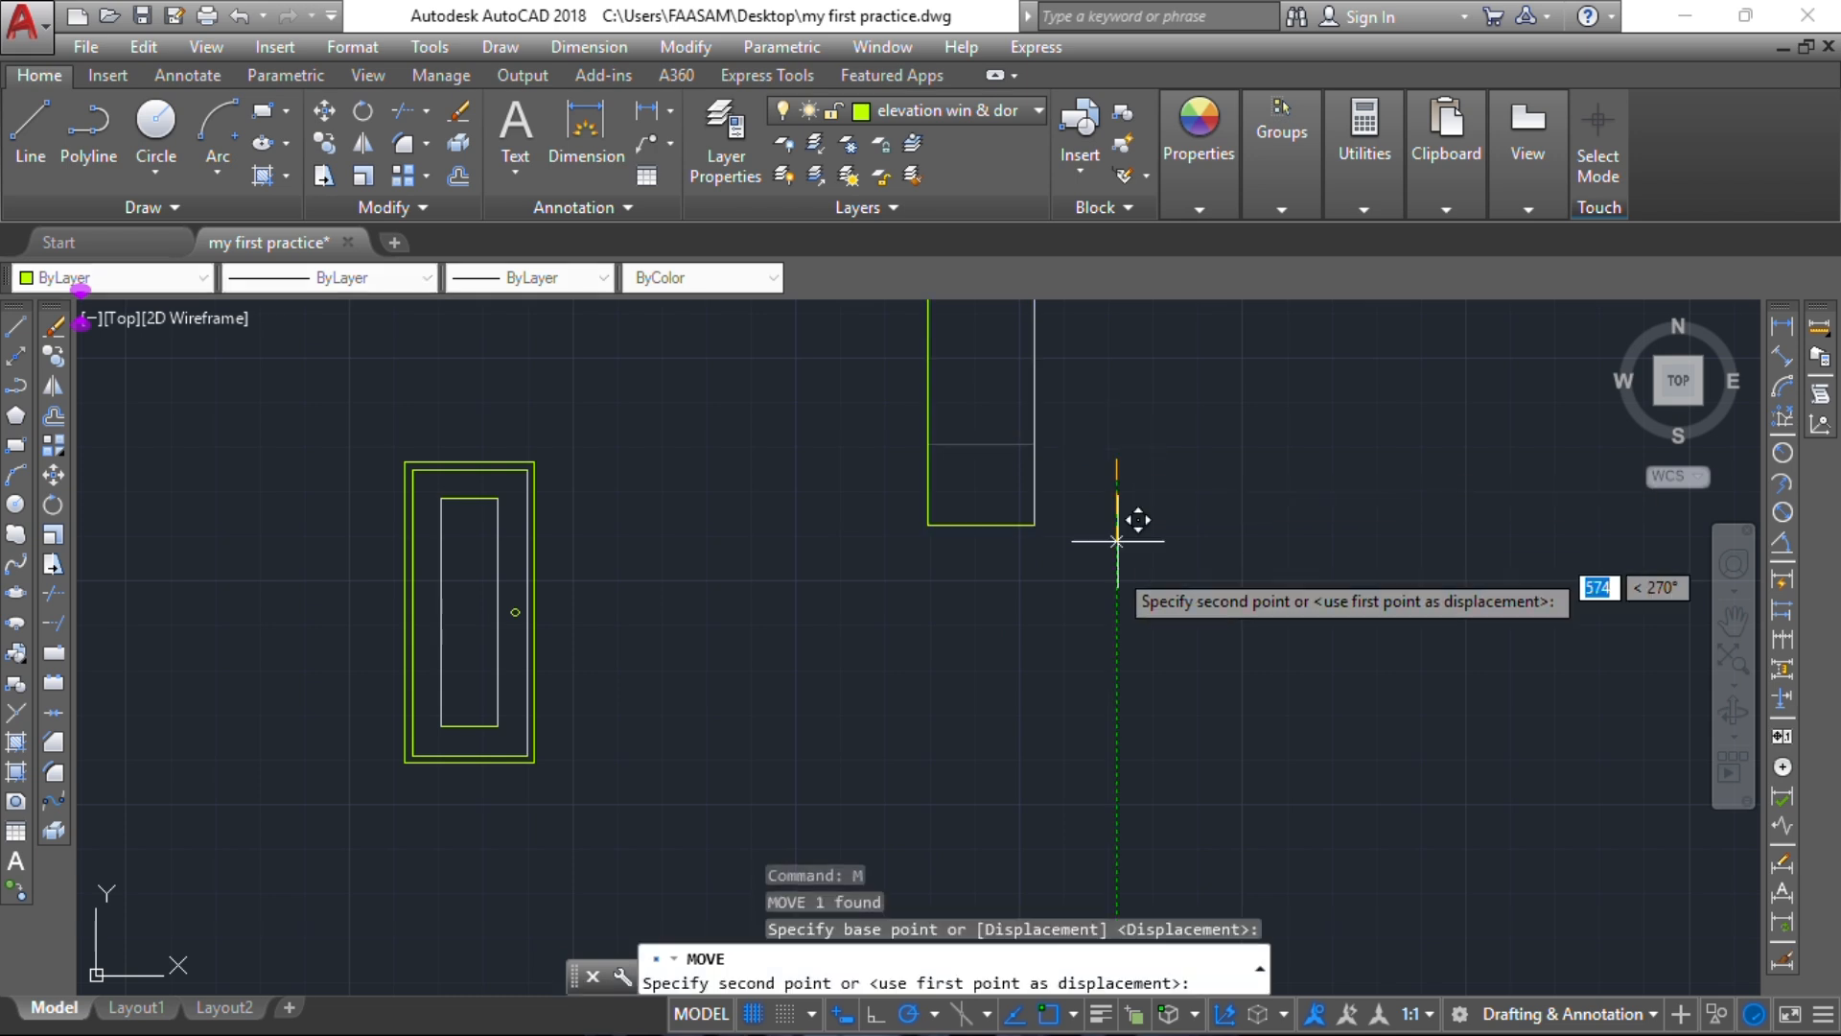
click(961, 780)
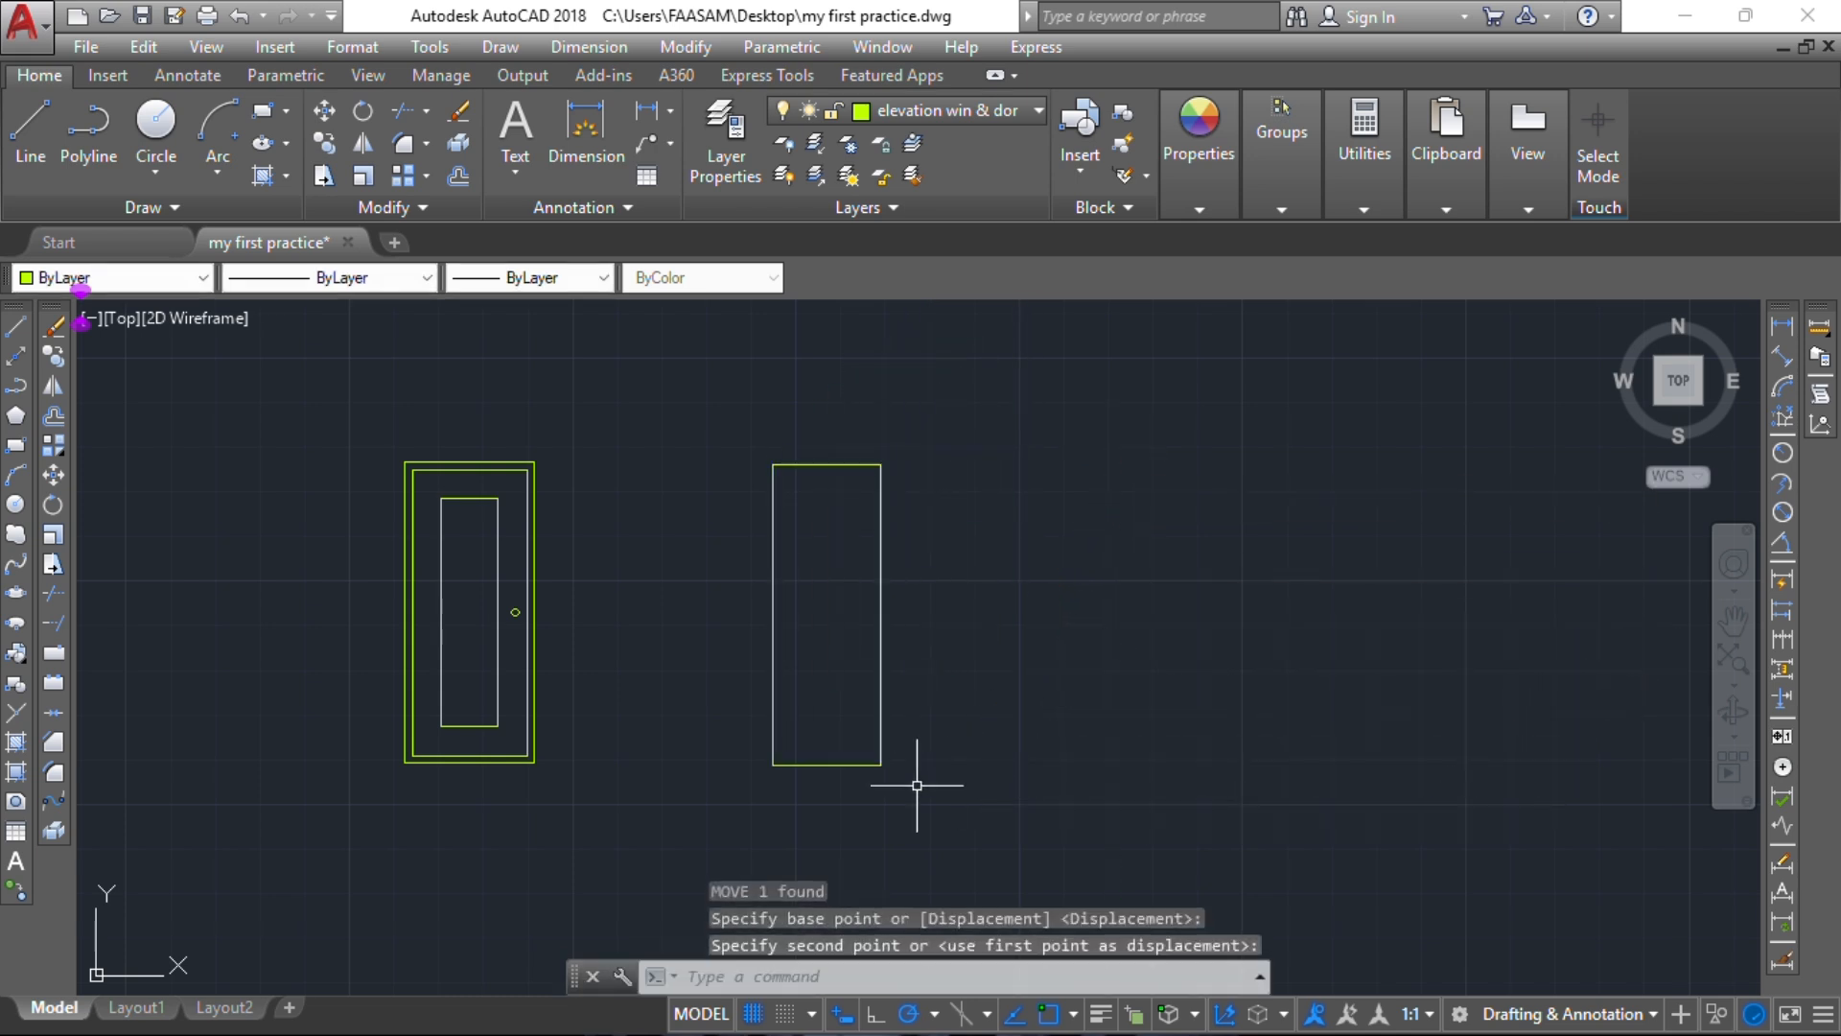
middle_drag(752, 751, 749, 745)
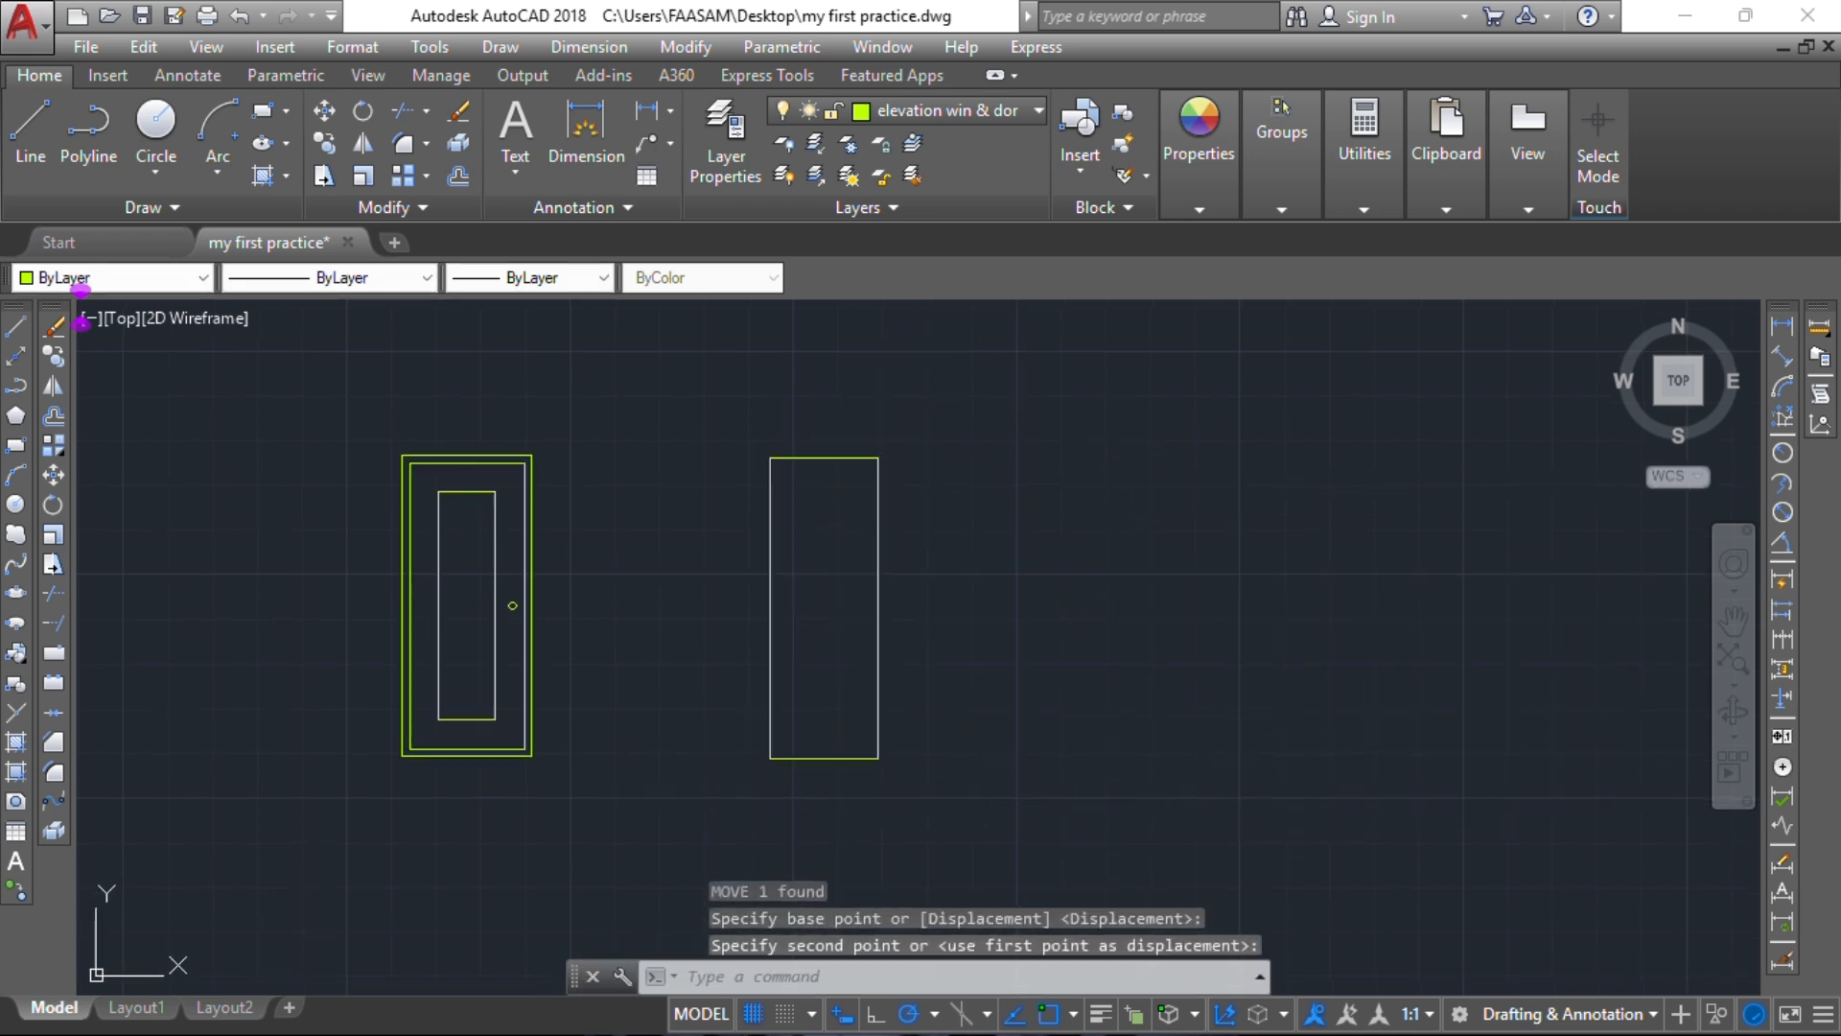
Step: Offset the 750 by 2100 rectangle inward by 50
click(823, 460)
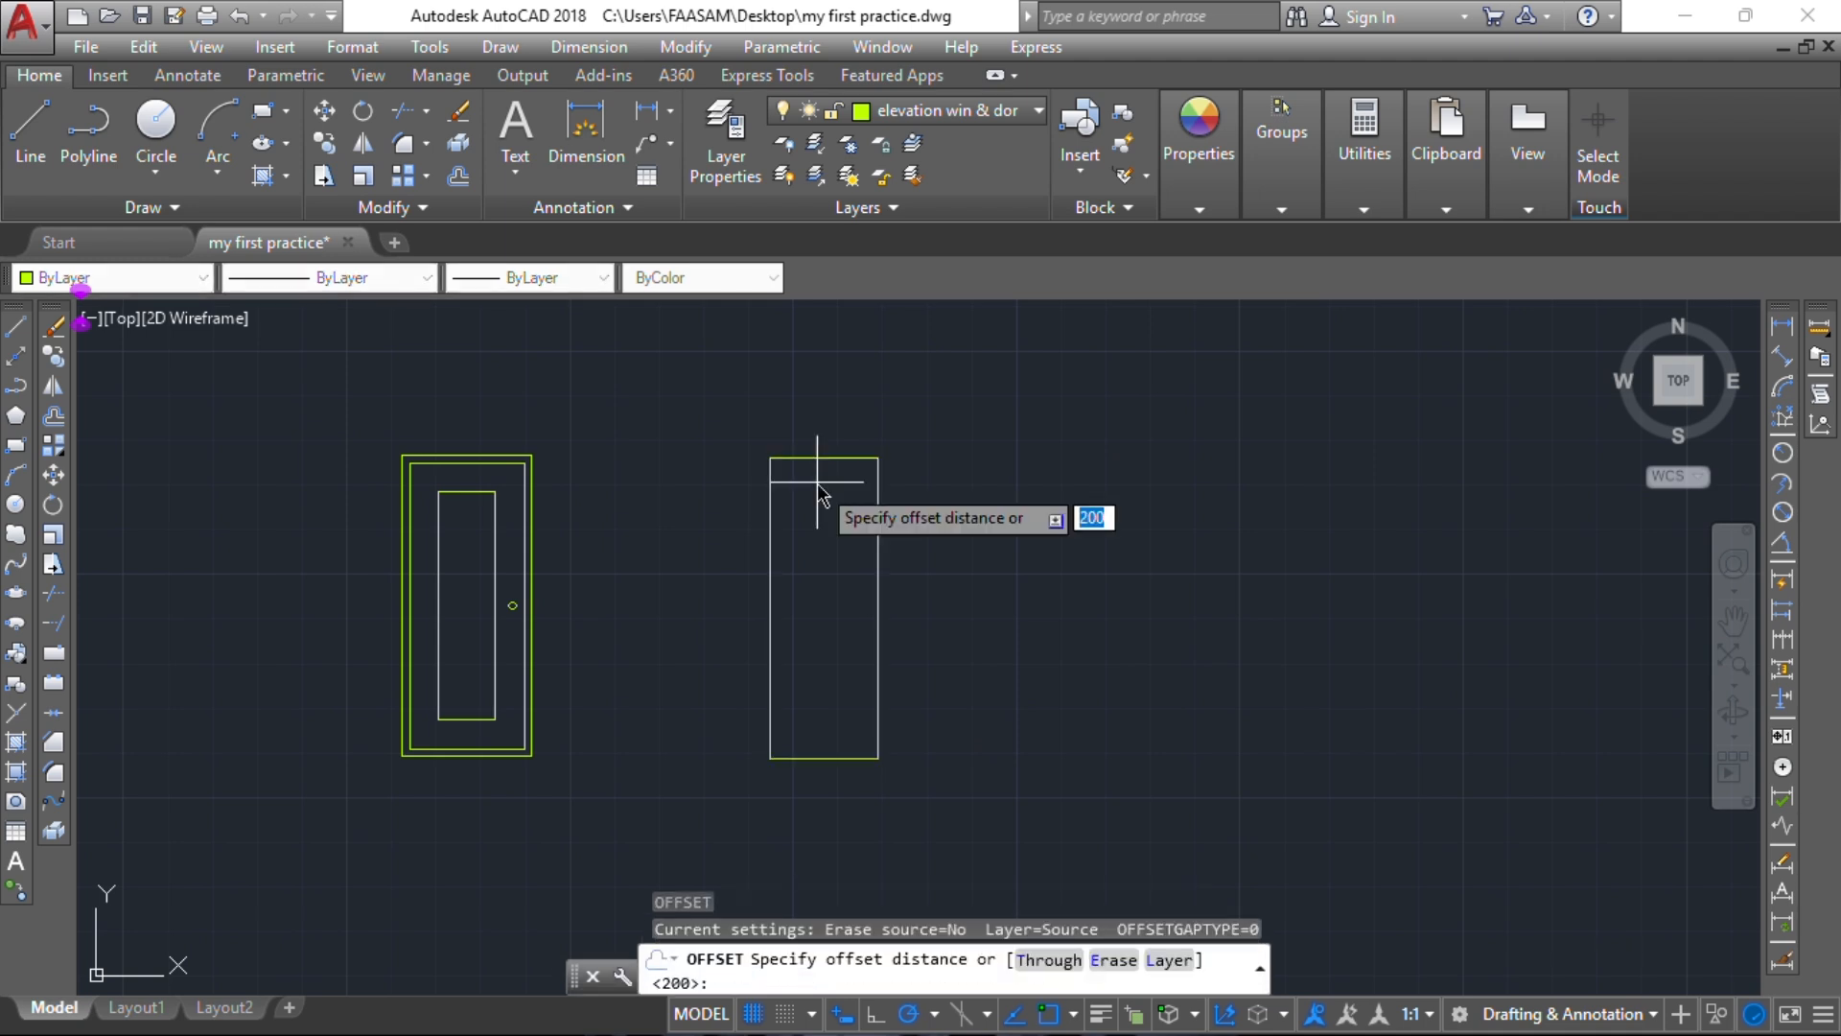
key(Return)
click(818, 460)
click(815, 484)
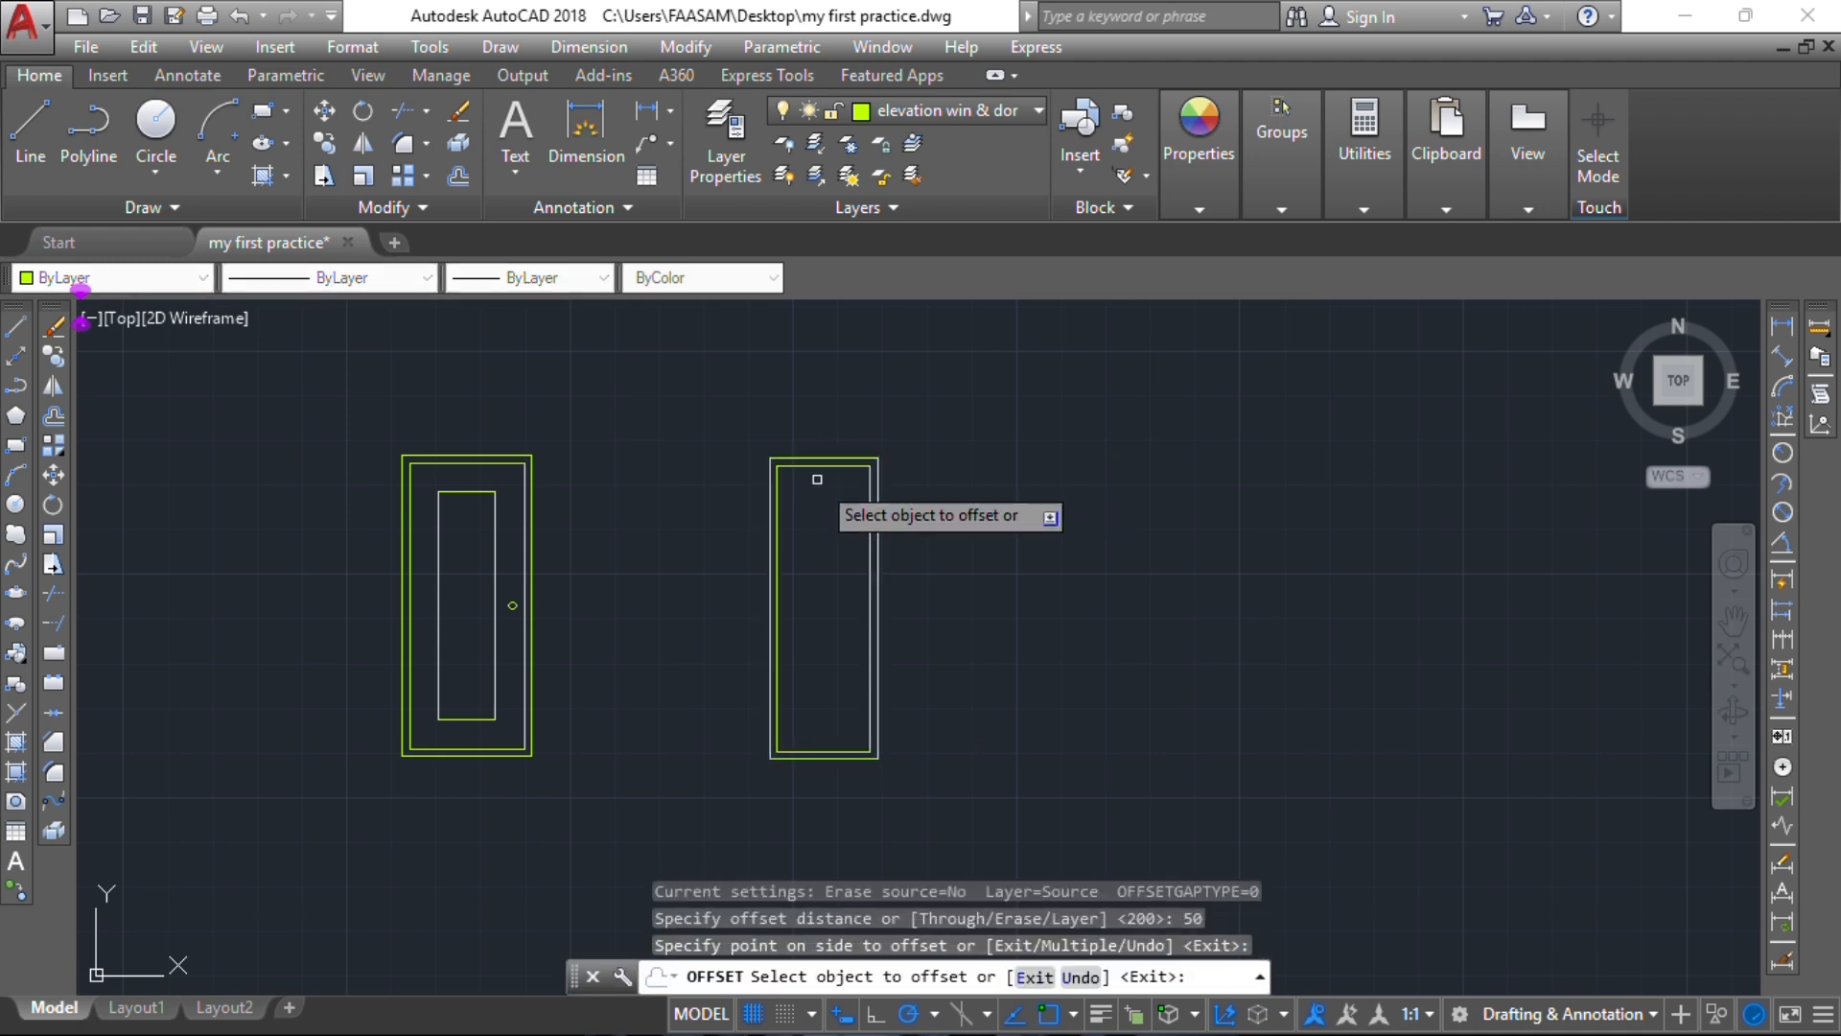
key(Escape)
Step: Offset the second door's inner frame rectangle inward by 200 to form its central panel
click(832, 470)
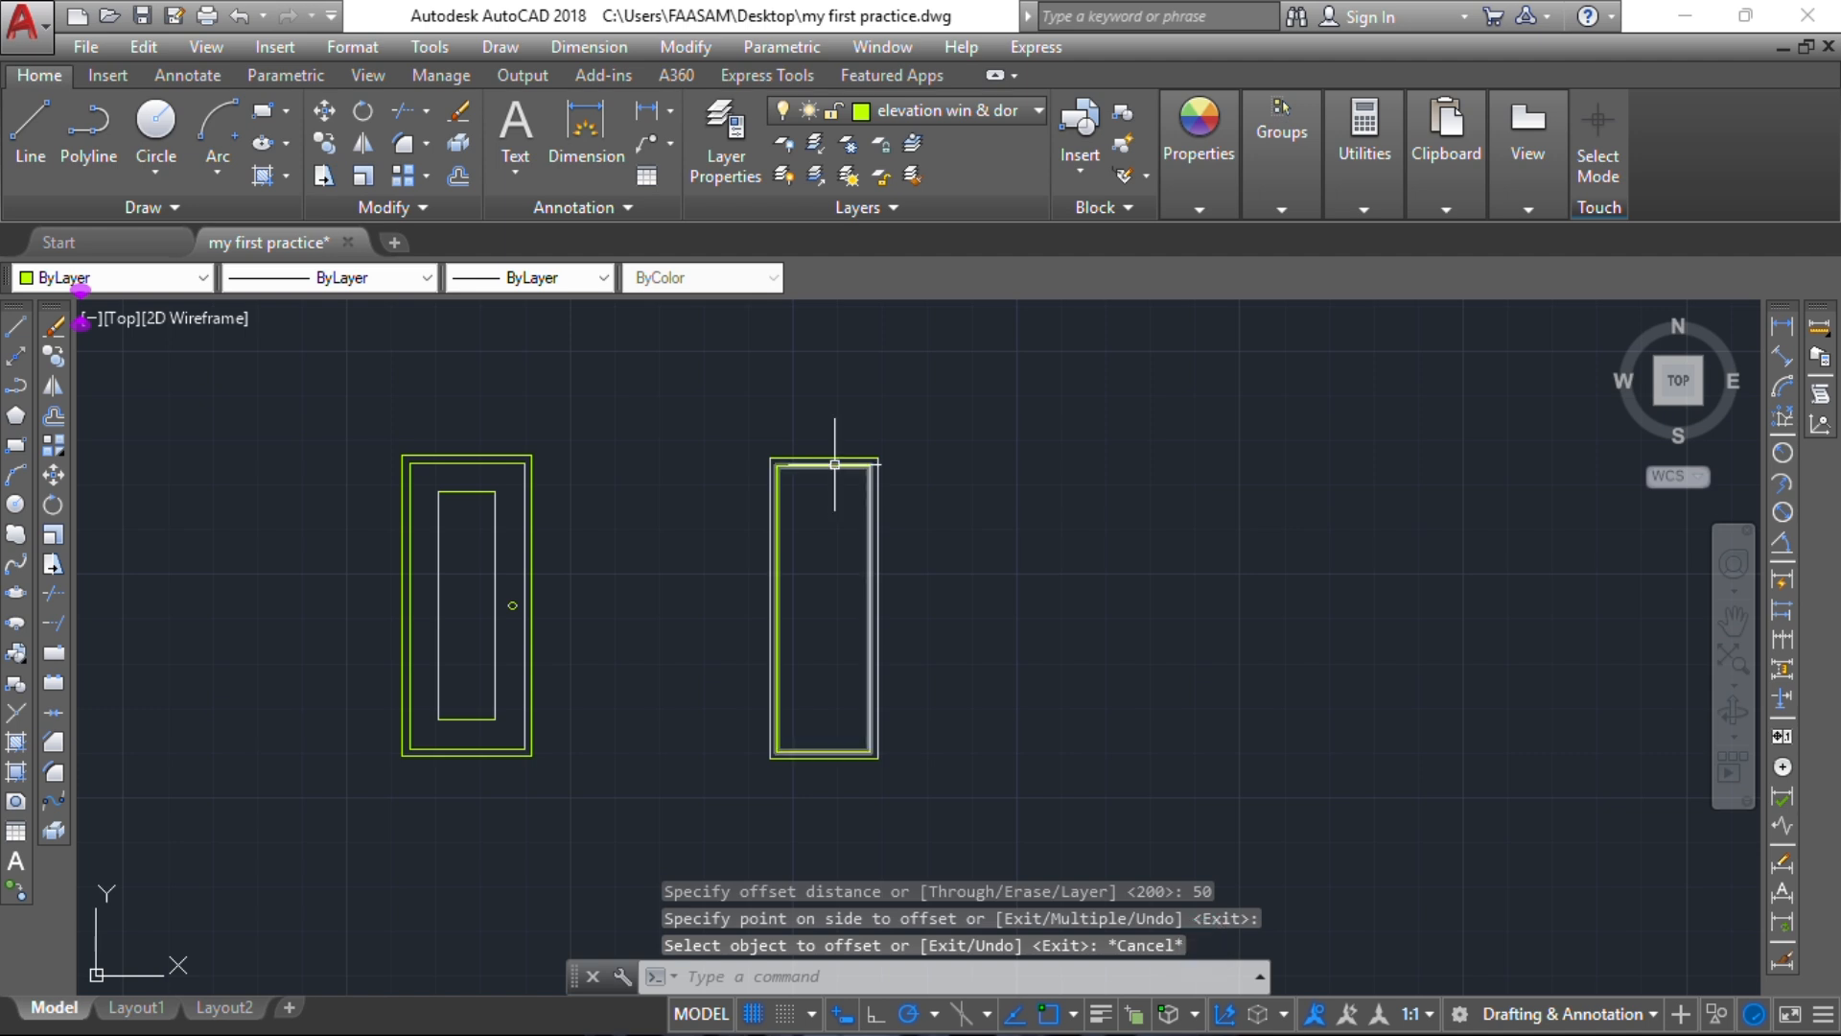
text(o)
key(Return)
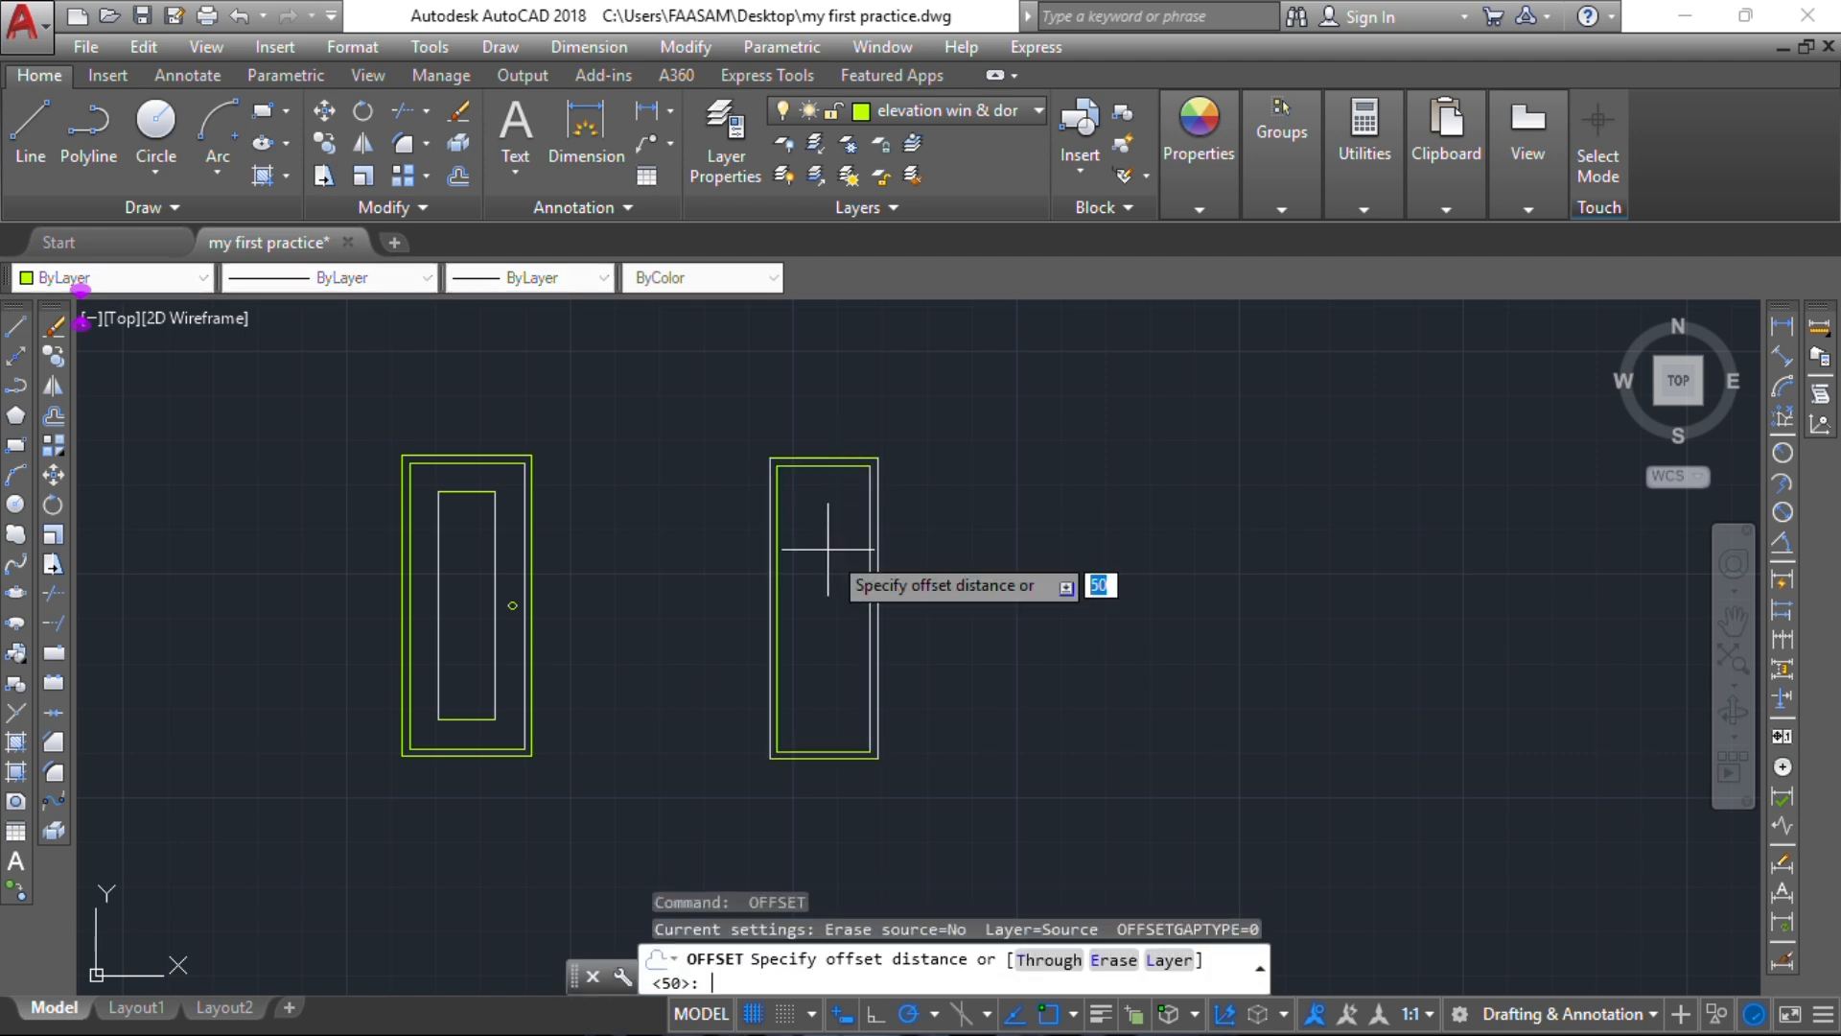
text(200)
key(Return)
click(830, 564)
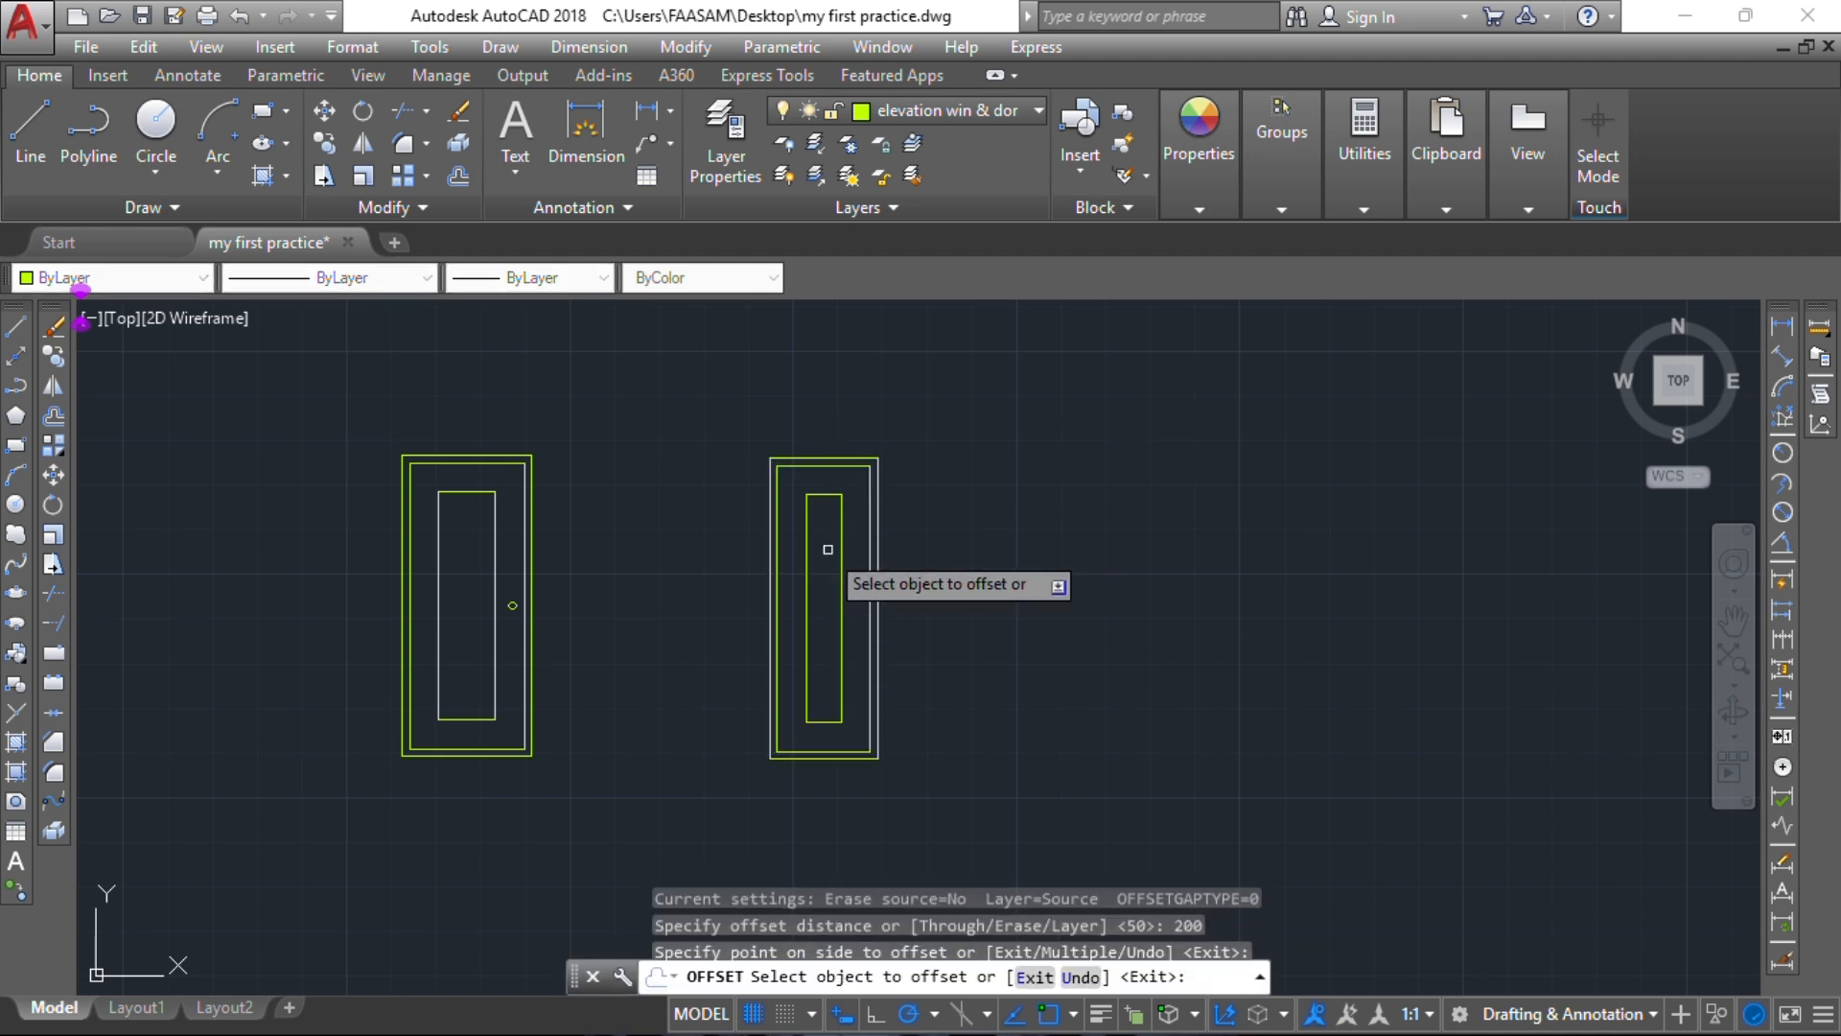
key(Escape)
key(Escape)
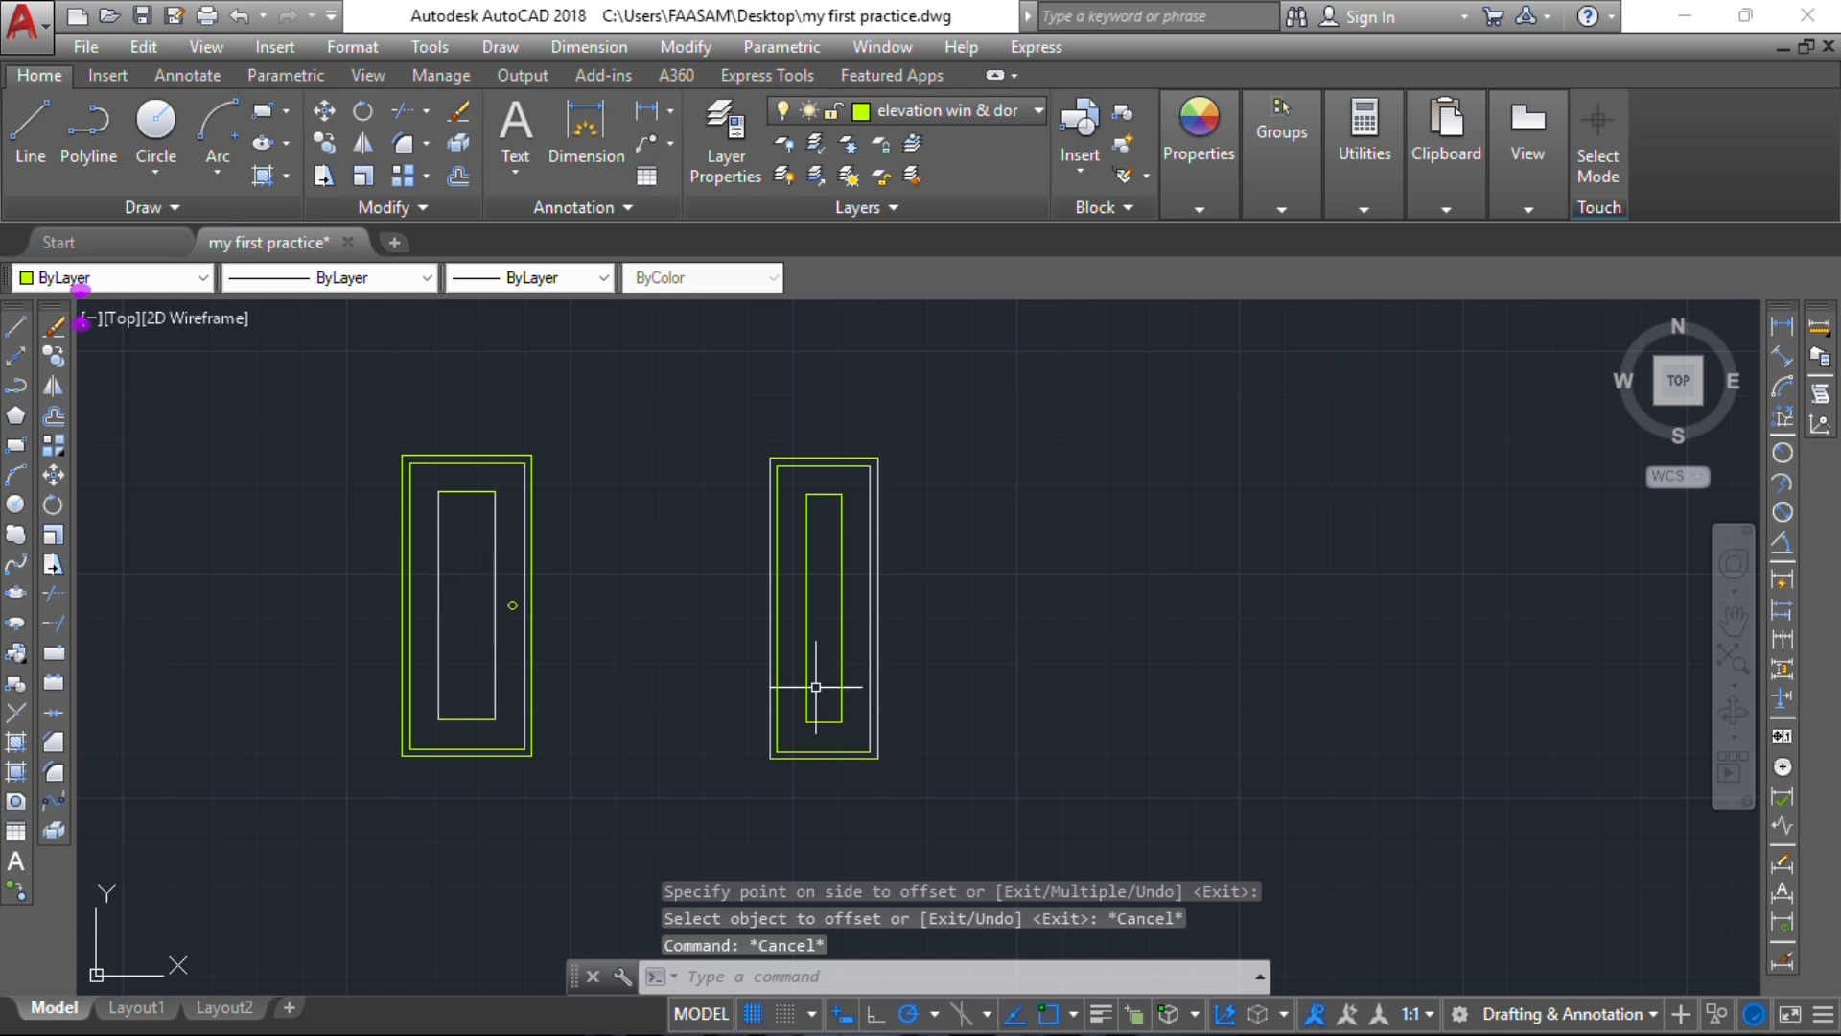
Step: Copy the knob circle to the second door, from the midpoint of the first door's inner frame right edge to the second's matching edge
scroll(508, 609, up, 2)
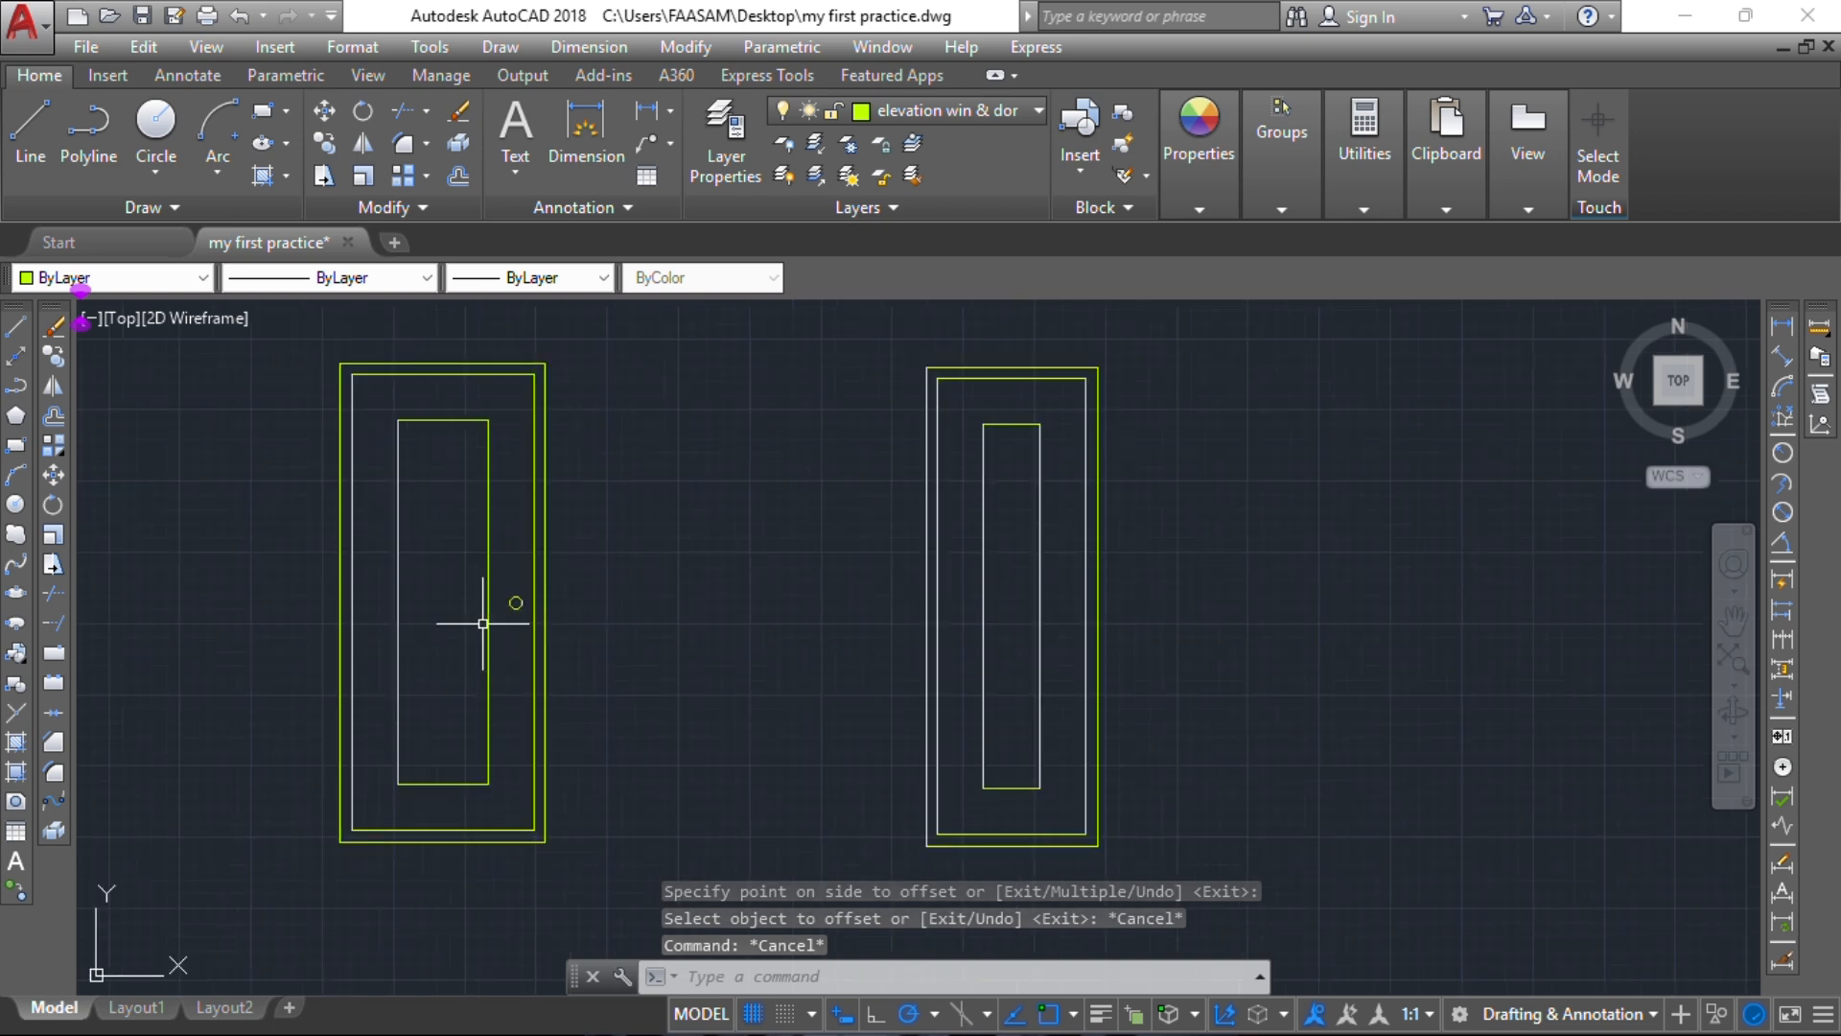
click(461, 563)
click(576, 645)
scroll(505, 588, up, 3)
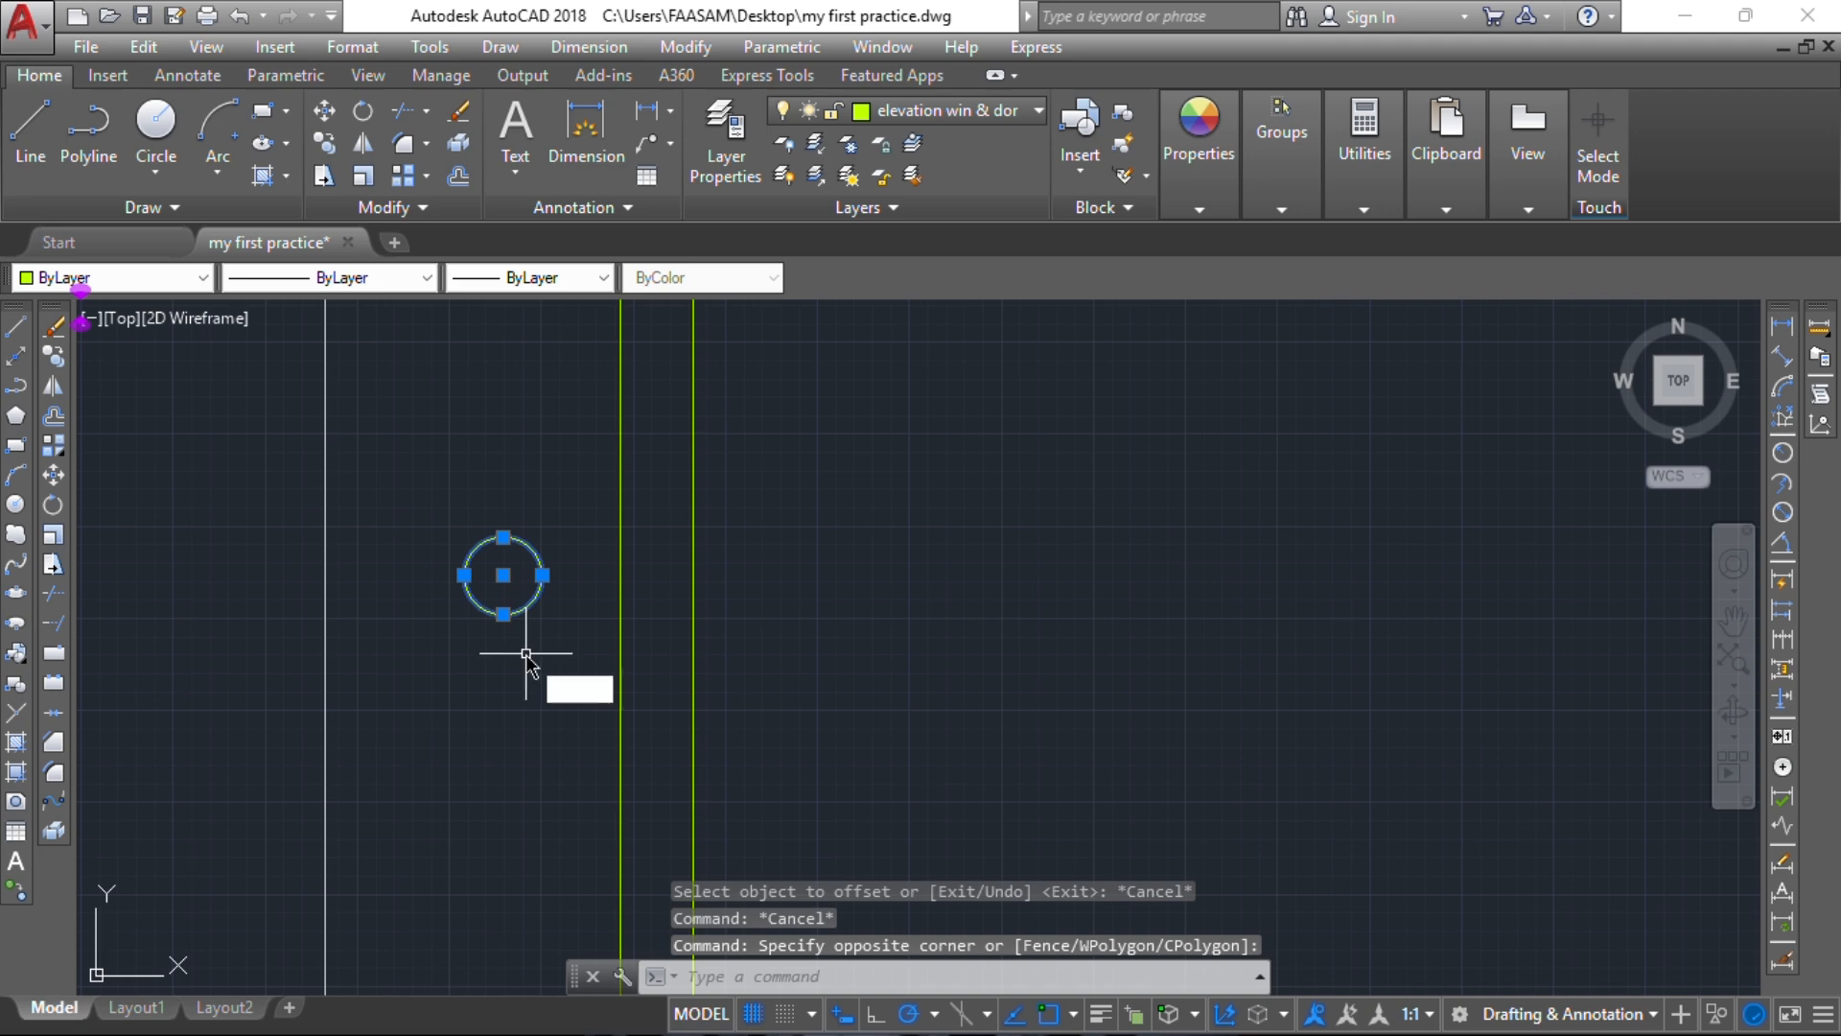
text(co)
key(Return)
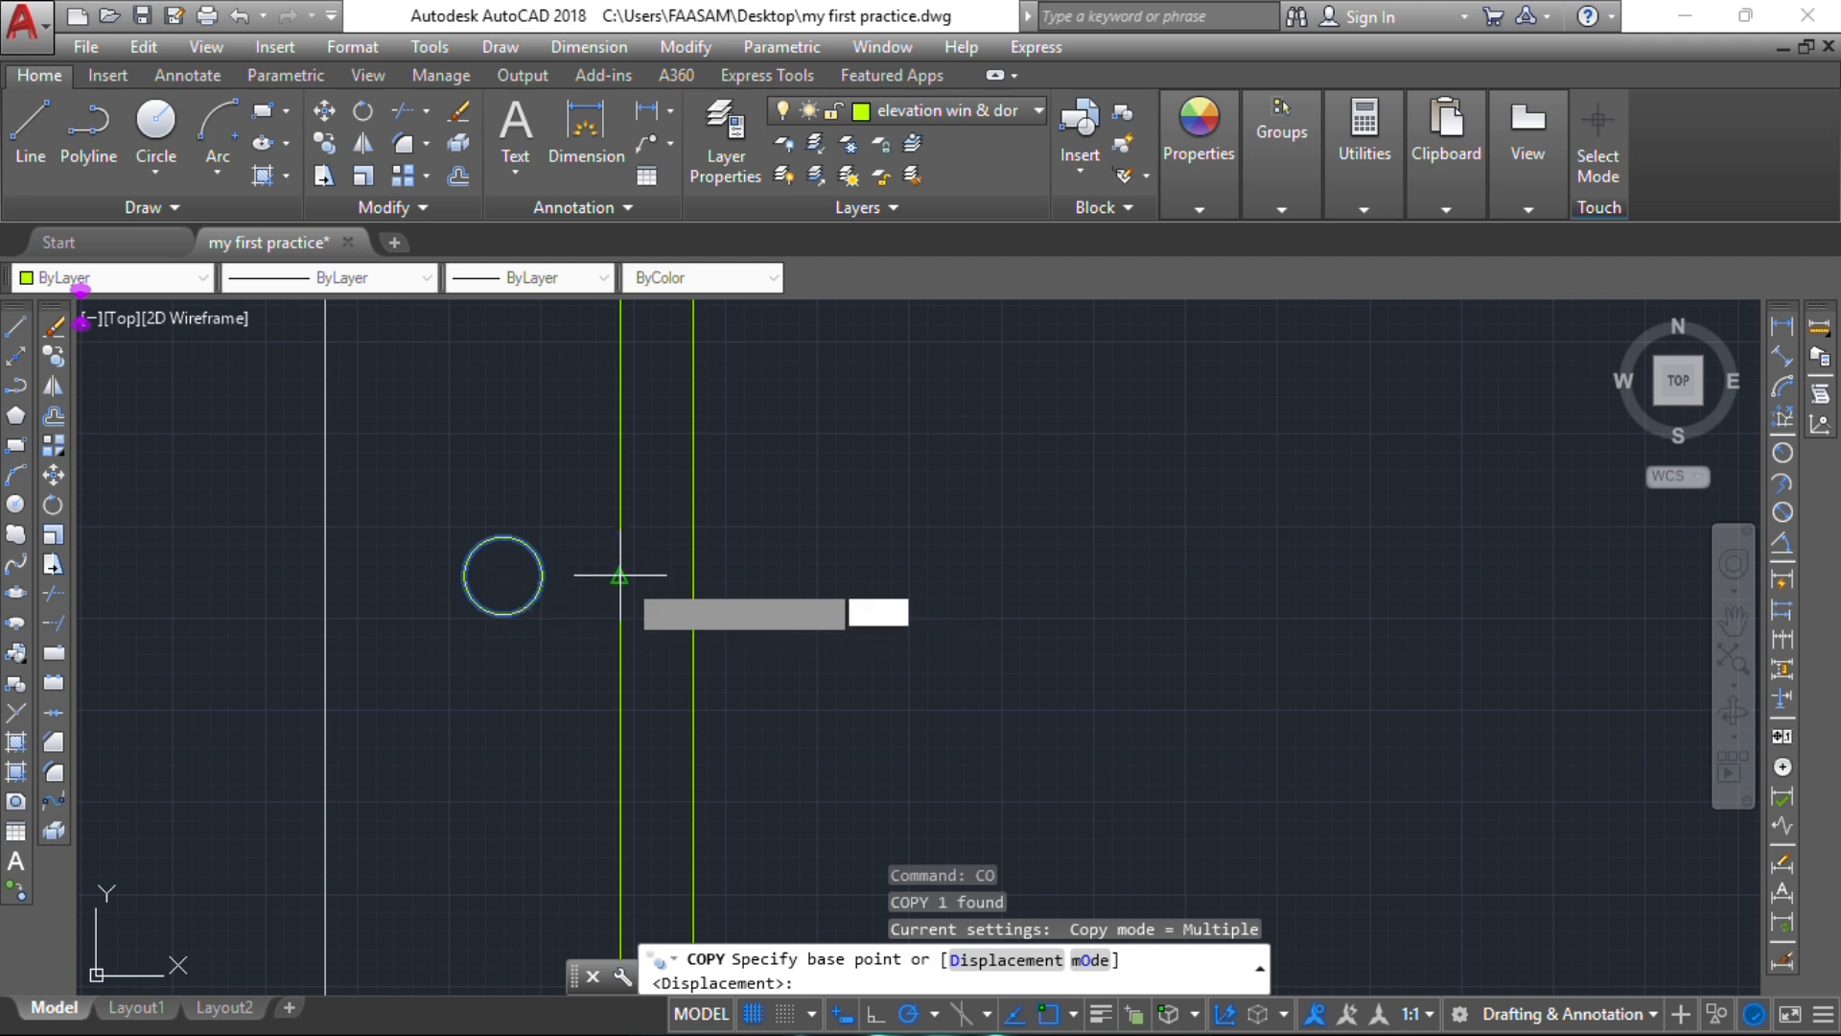
scroll(620, 575, down, 3)
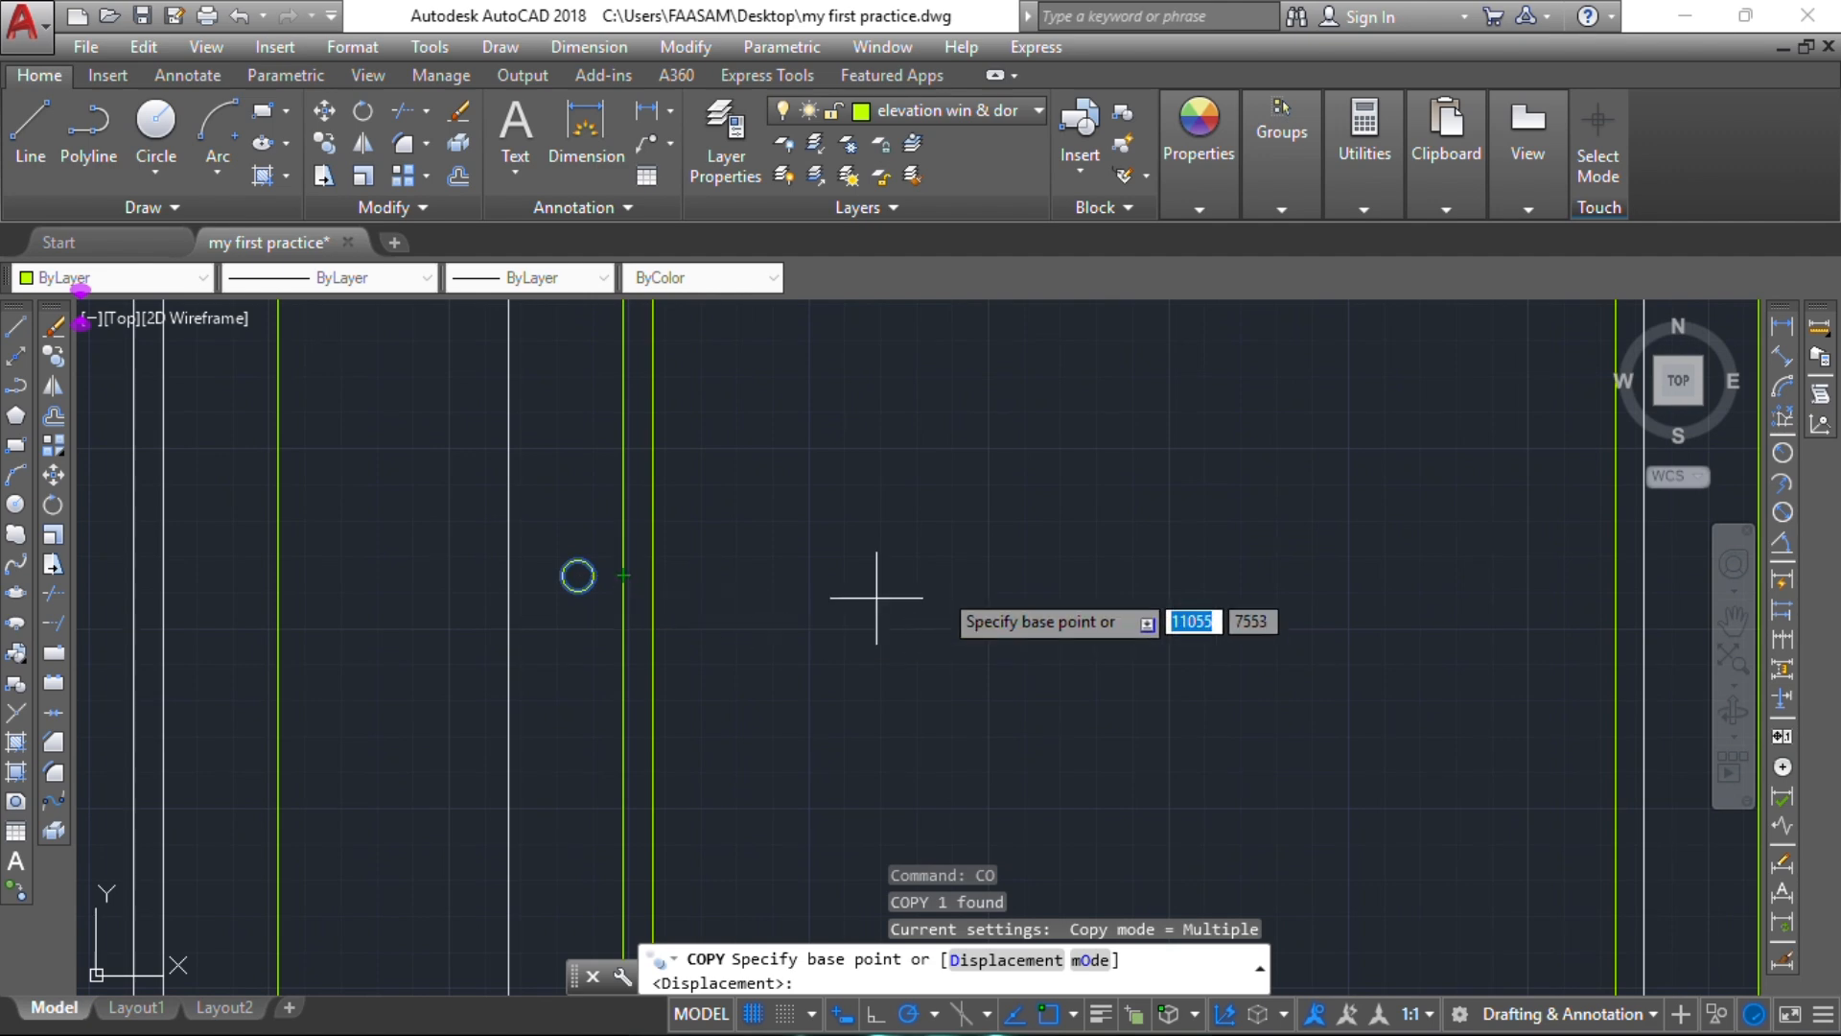
click(625, 576)
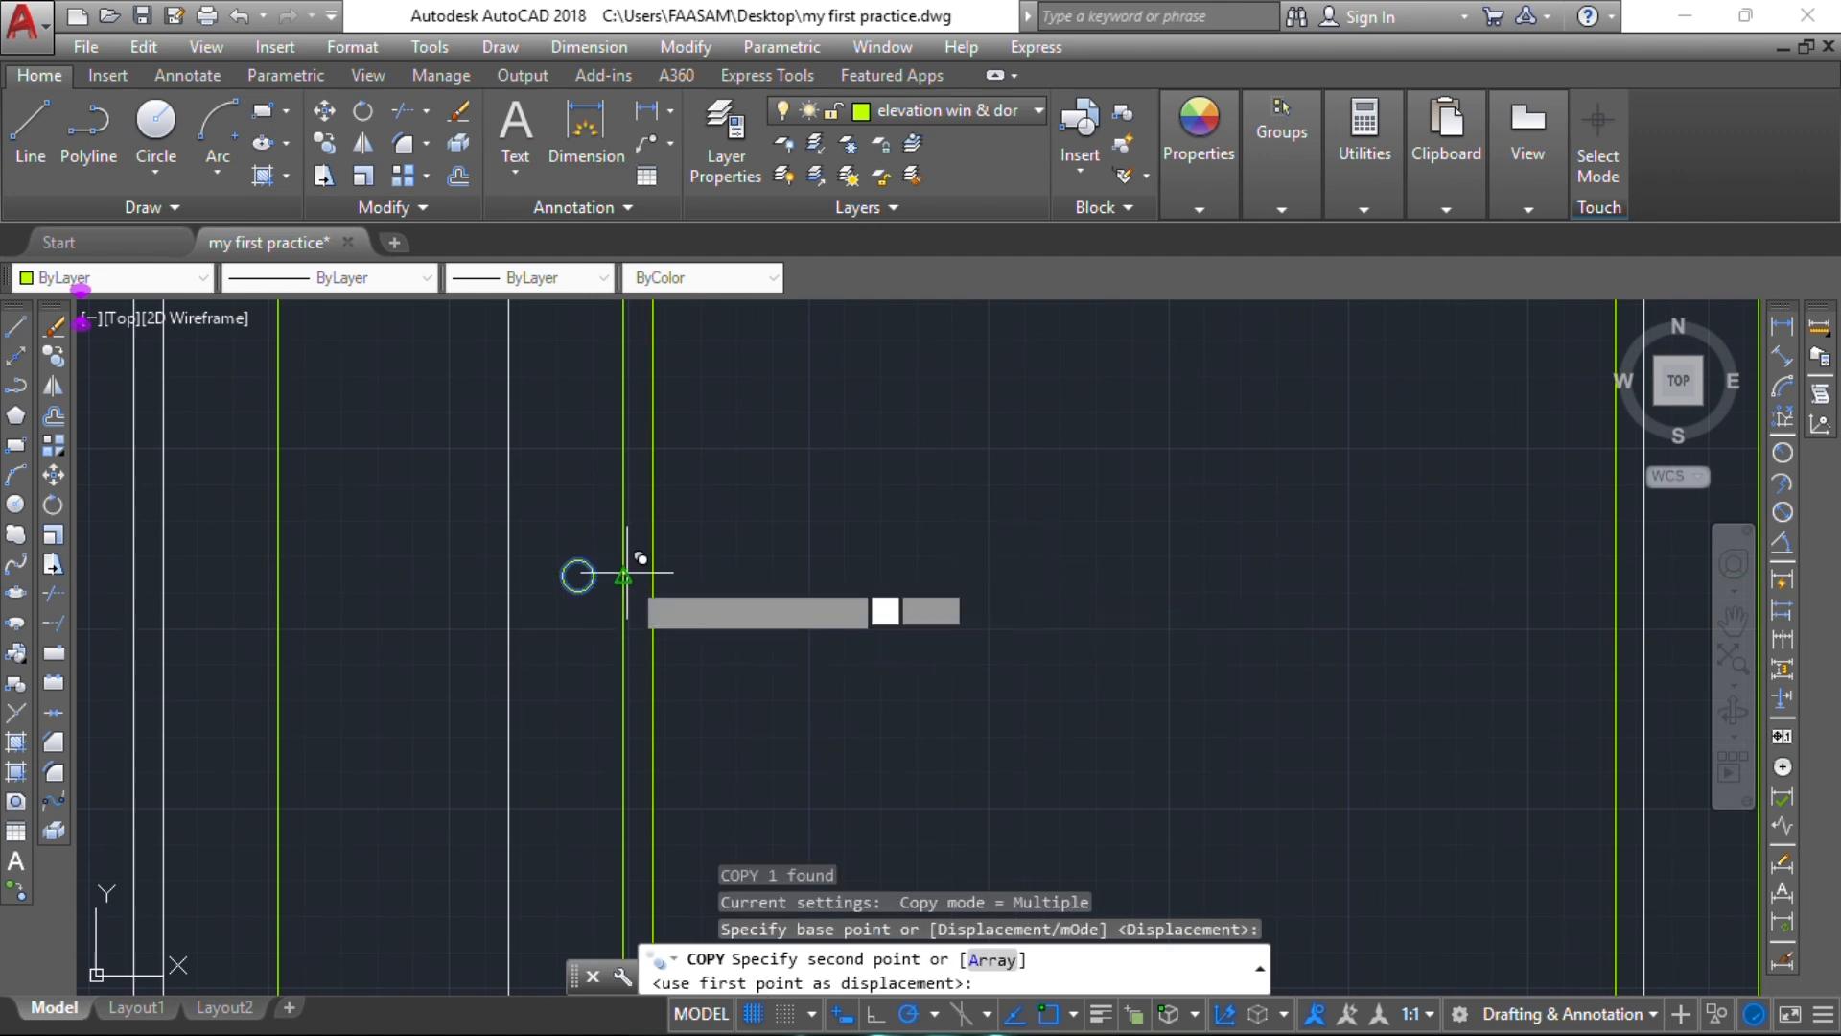
scroll(1050, 609, down, 2)
middle_drag(1041, 609, 481, 629)
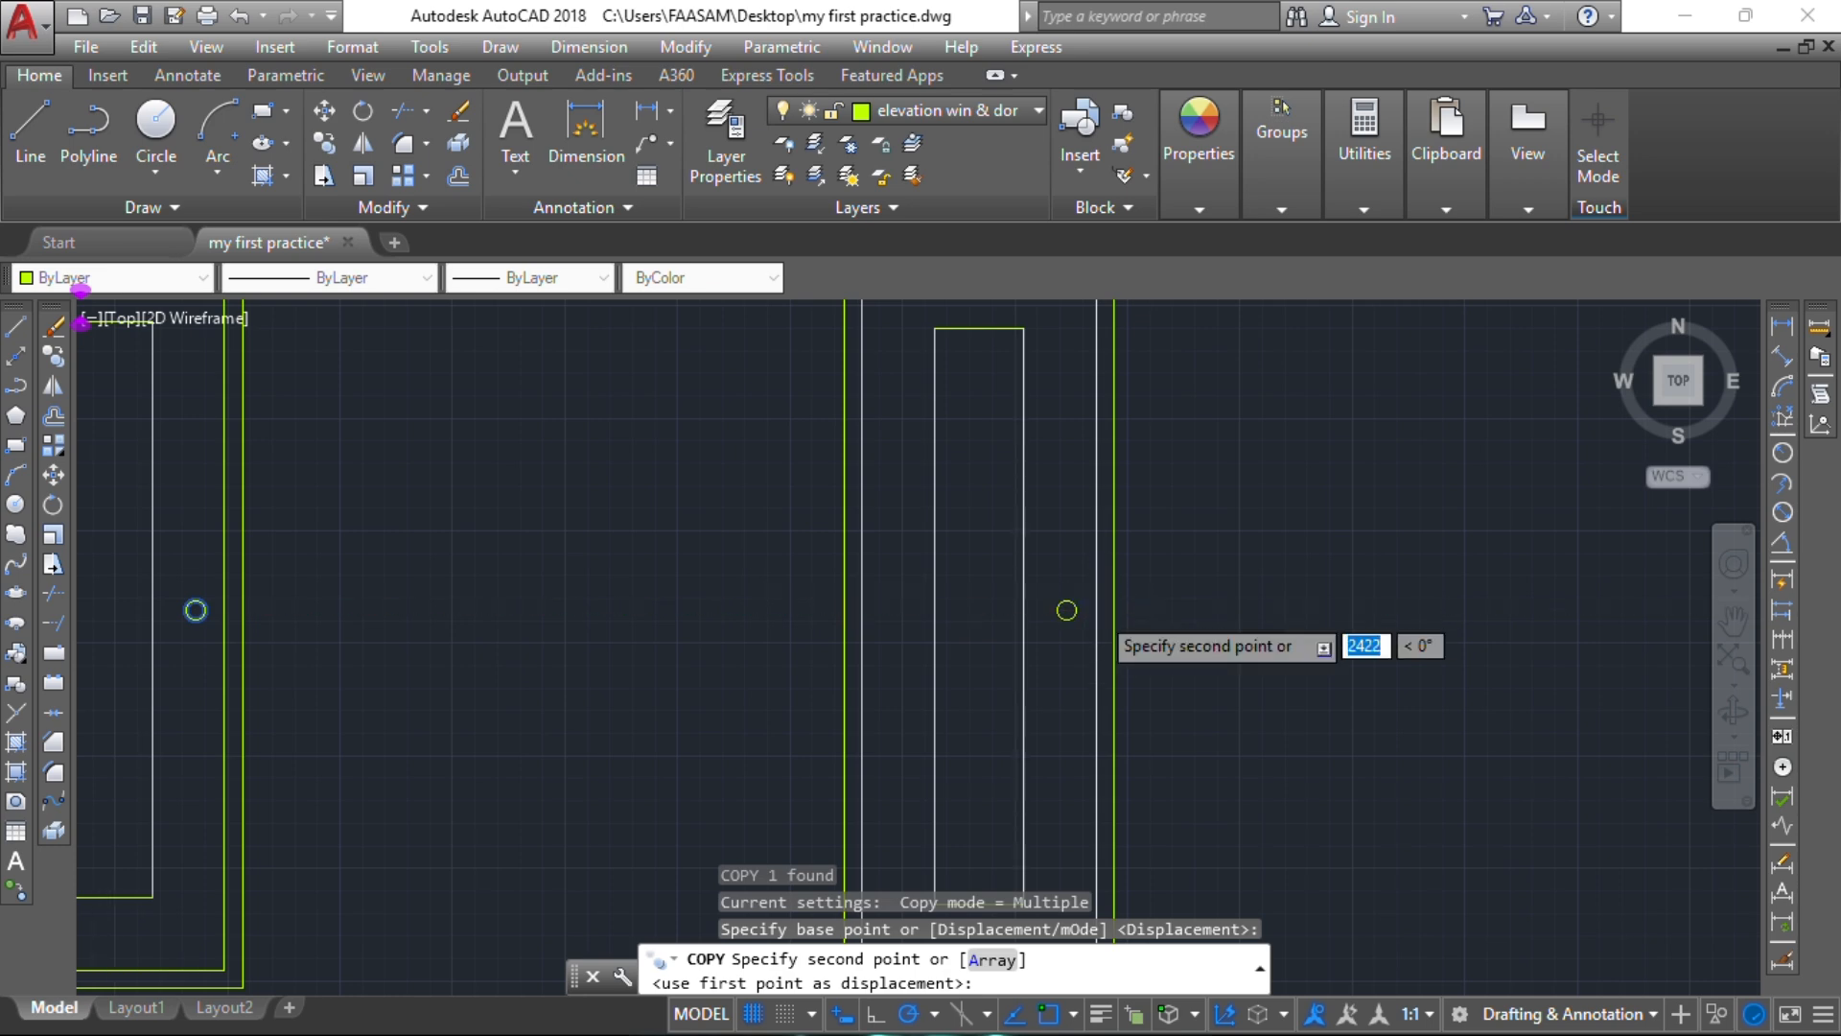
scroll(1097, 611, up, 3)
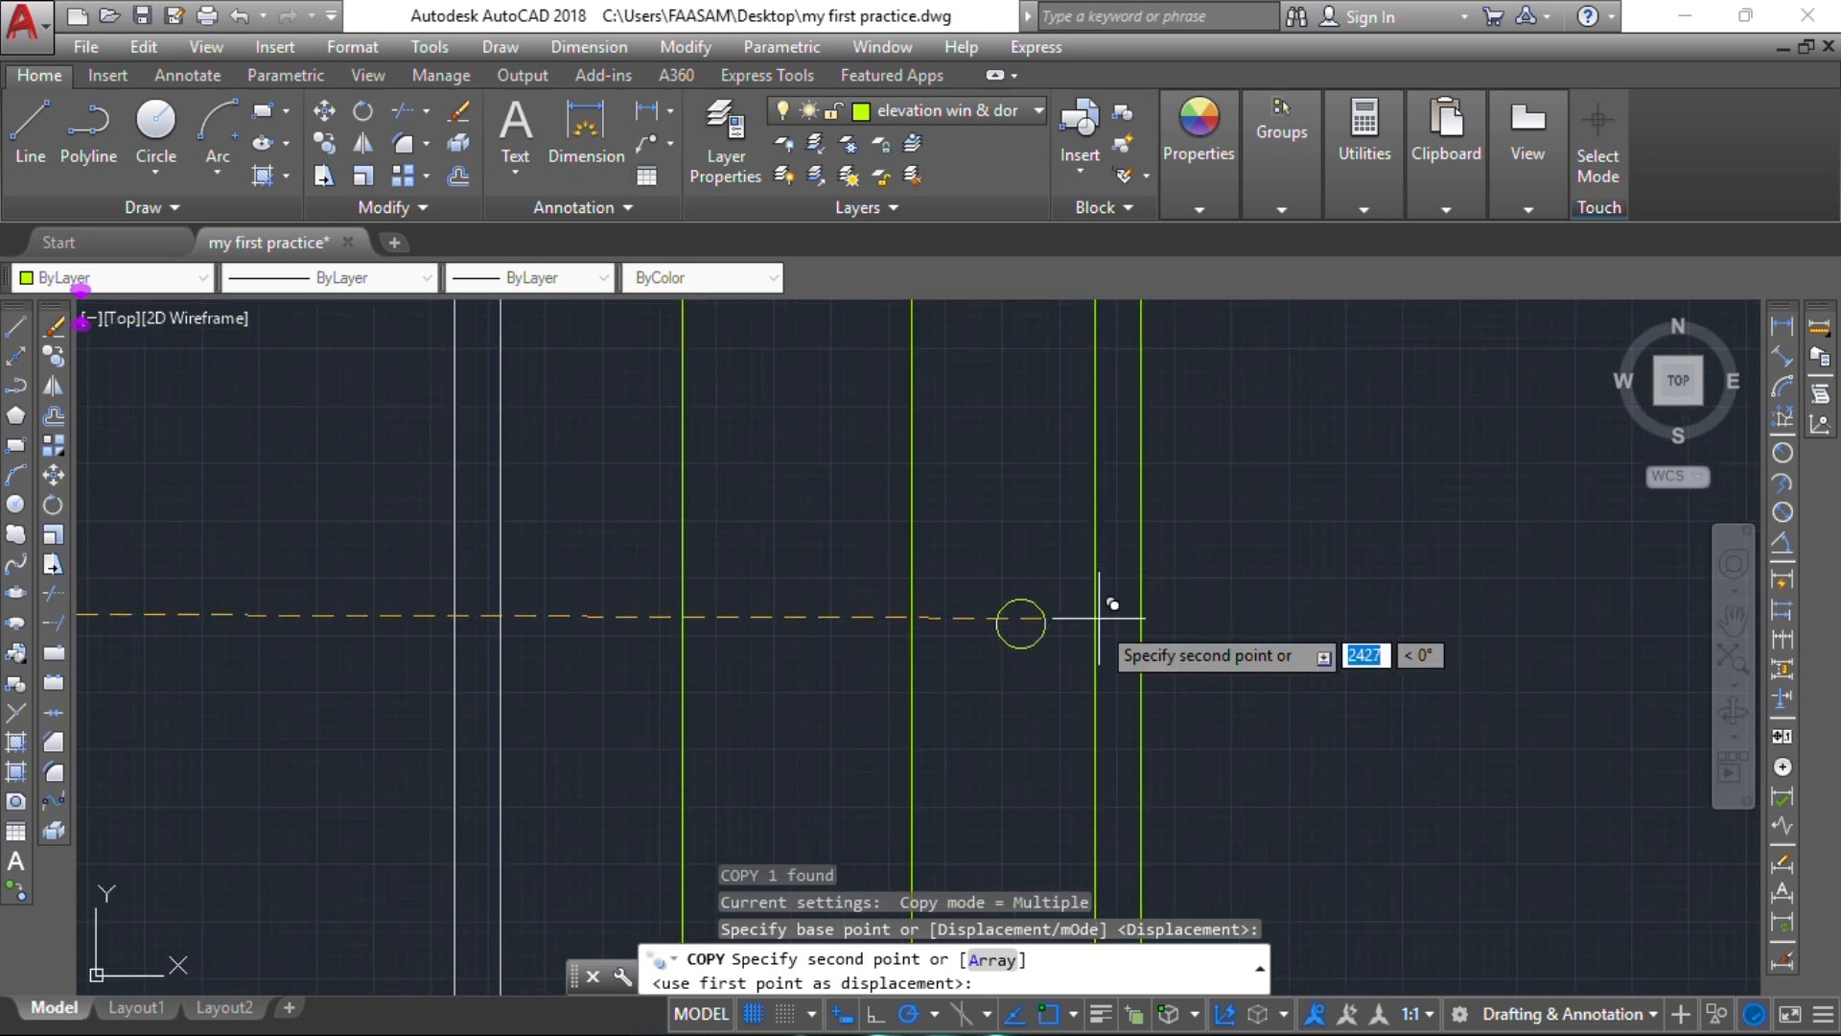
click(1097, 619)
key(Escape)
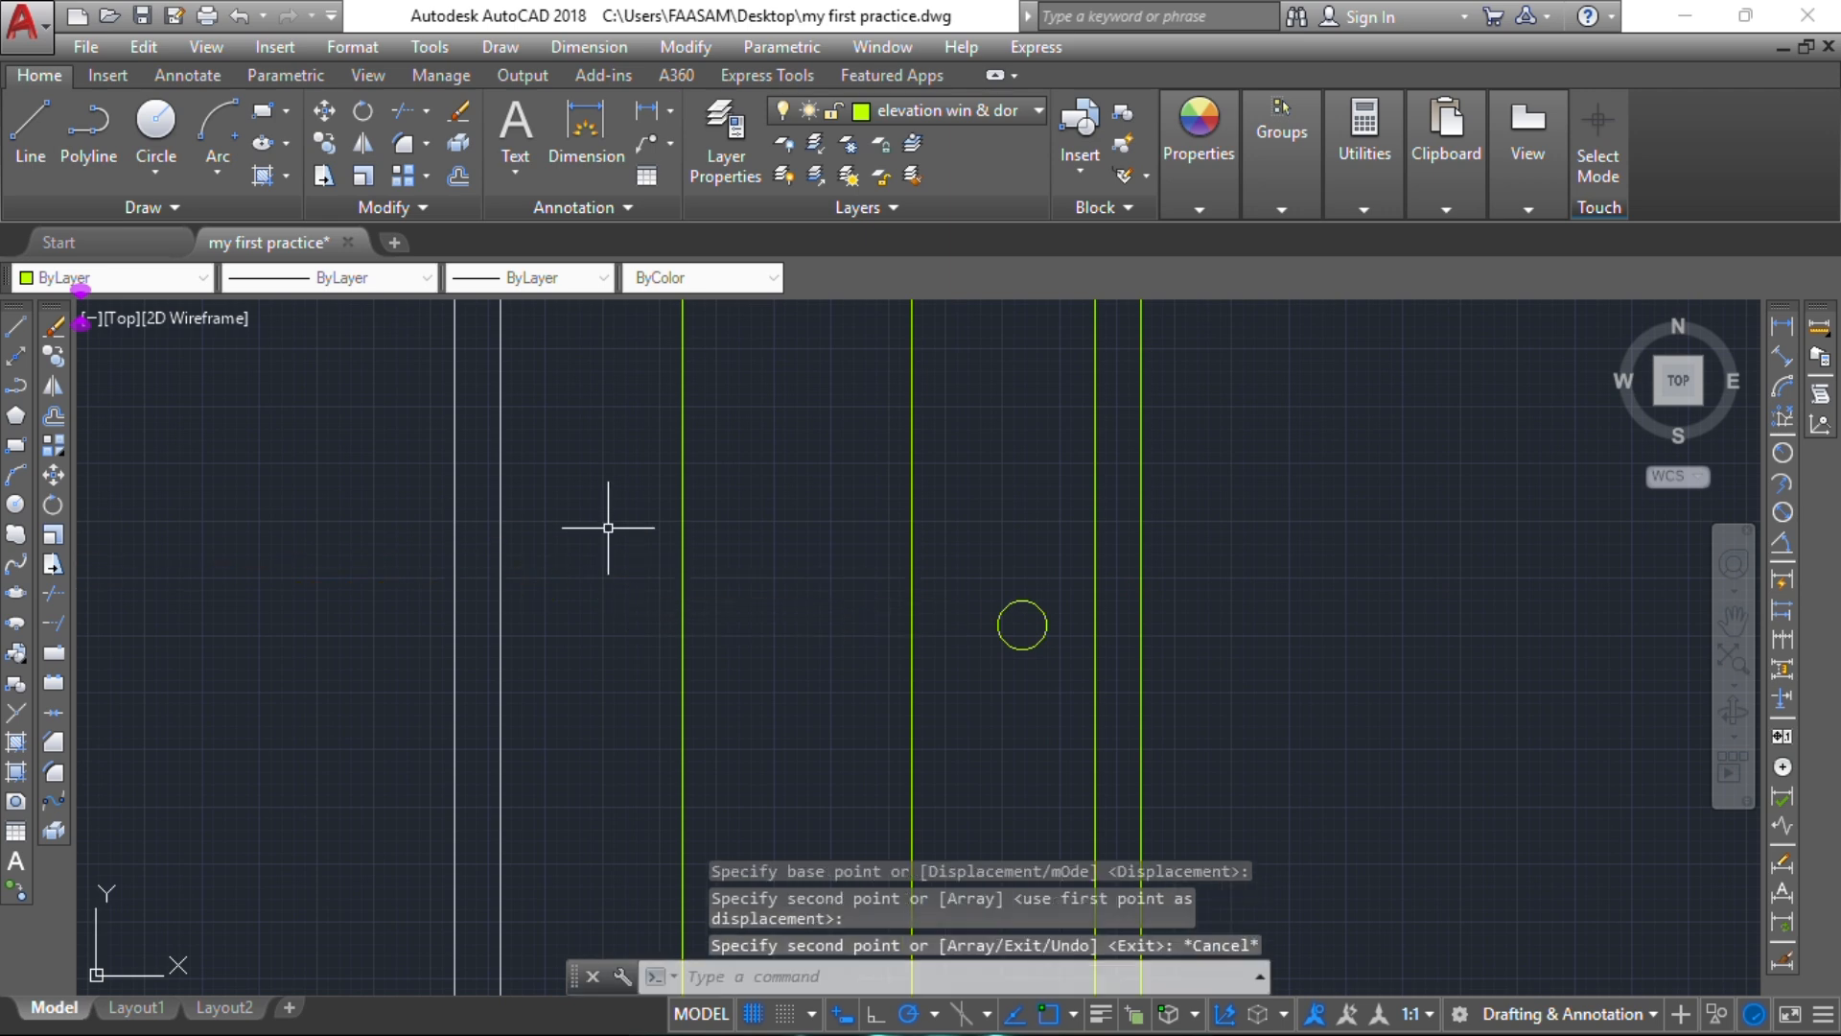
Step: Draw a 900 by 2100 rectangle to the right of the second door elevation
scroll(1059, 645, down, 5)
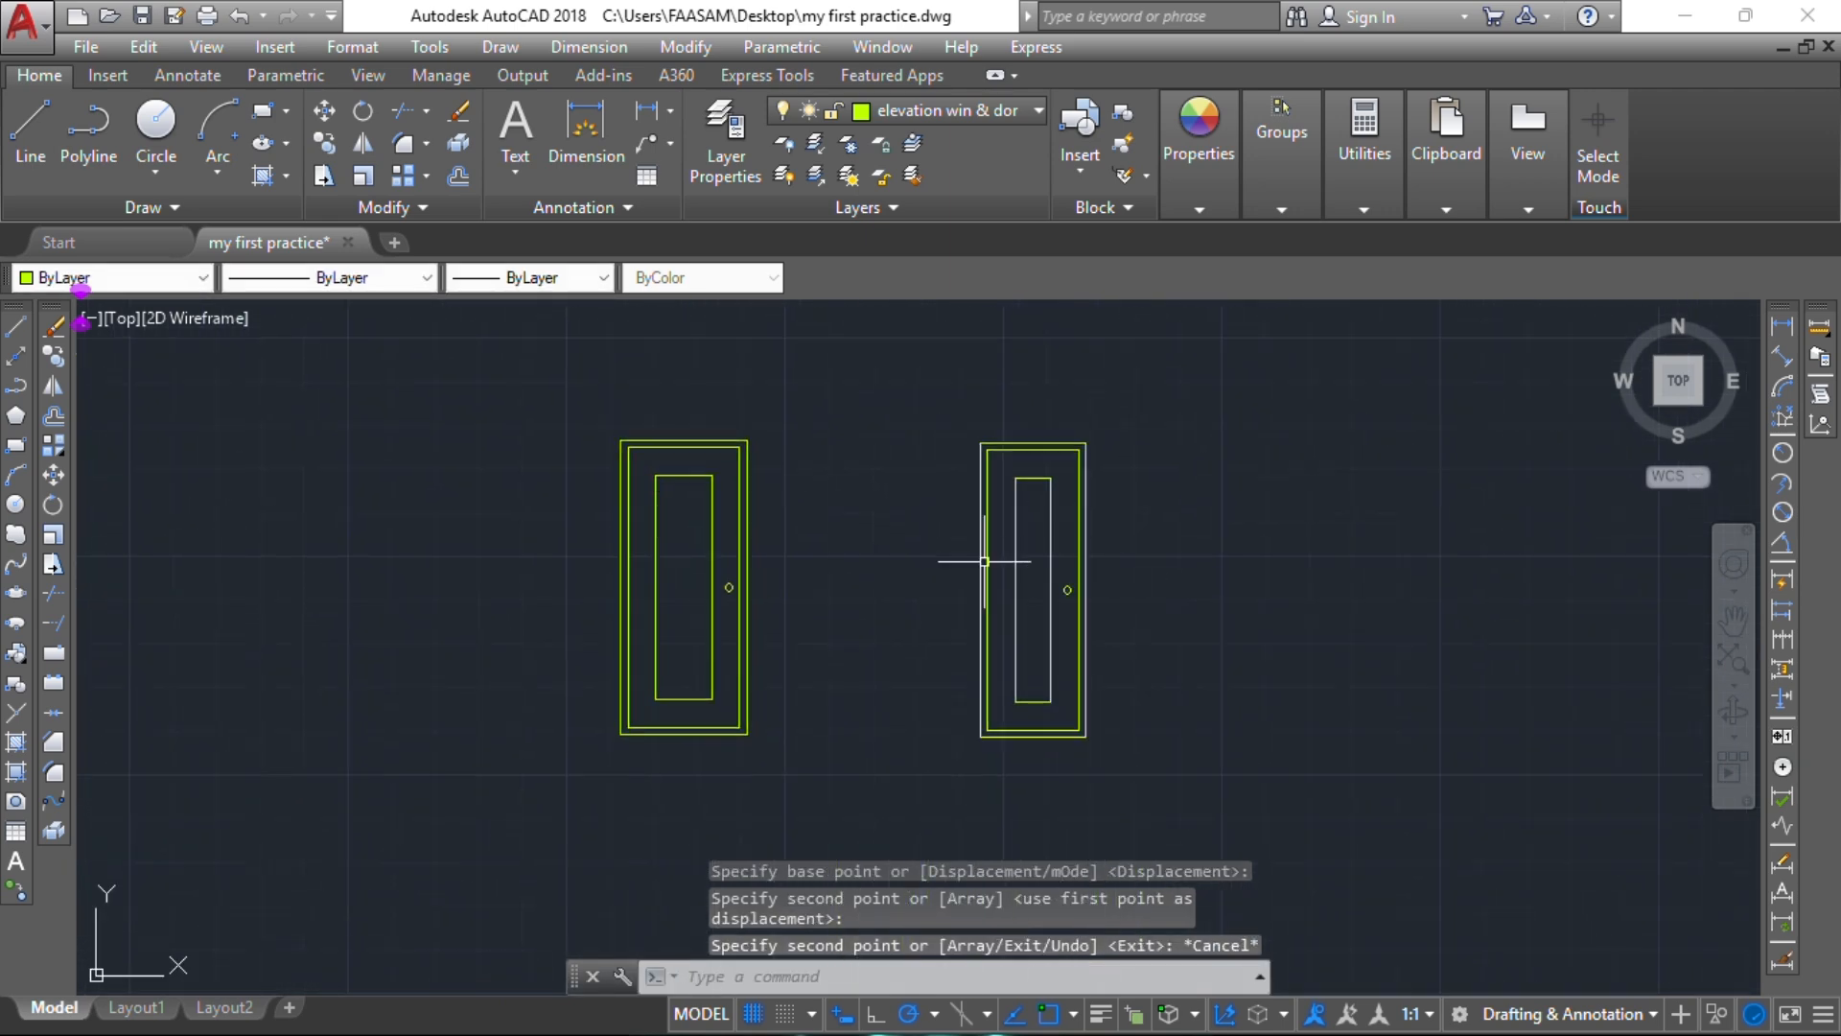
mouse_move(999, 588)
middle_down()
mouse_move(913, 575)
mouse_move(804, 625)
middle_up()
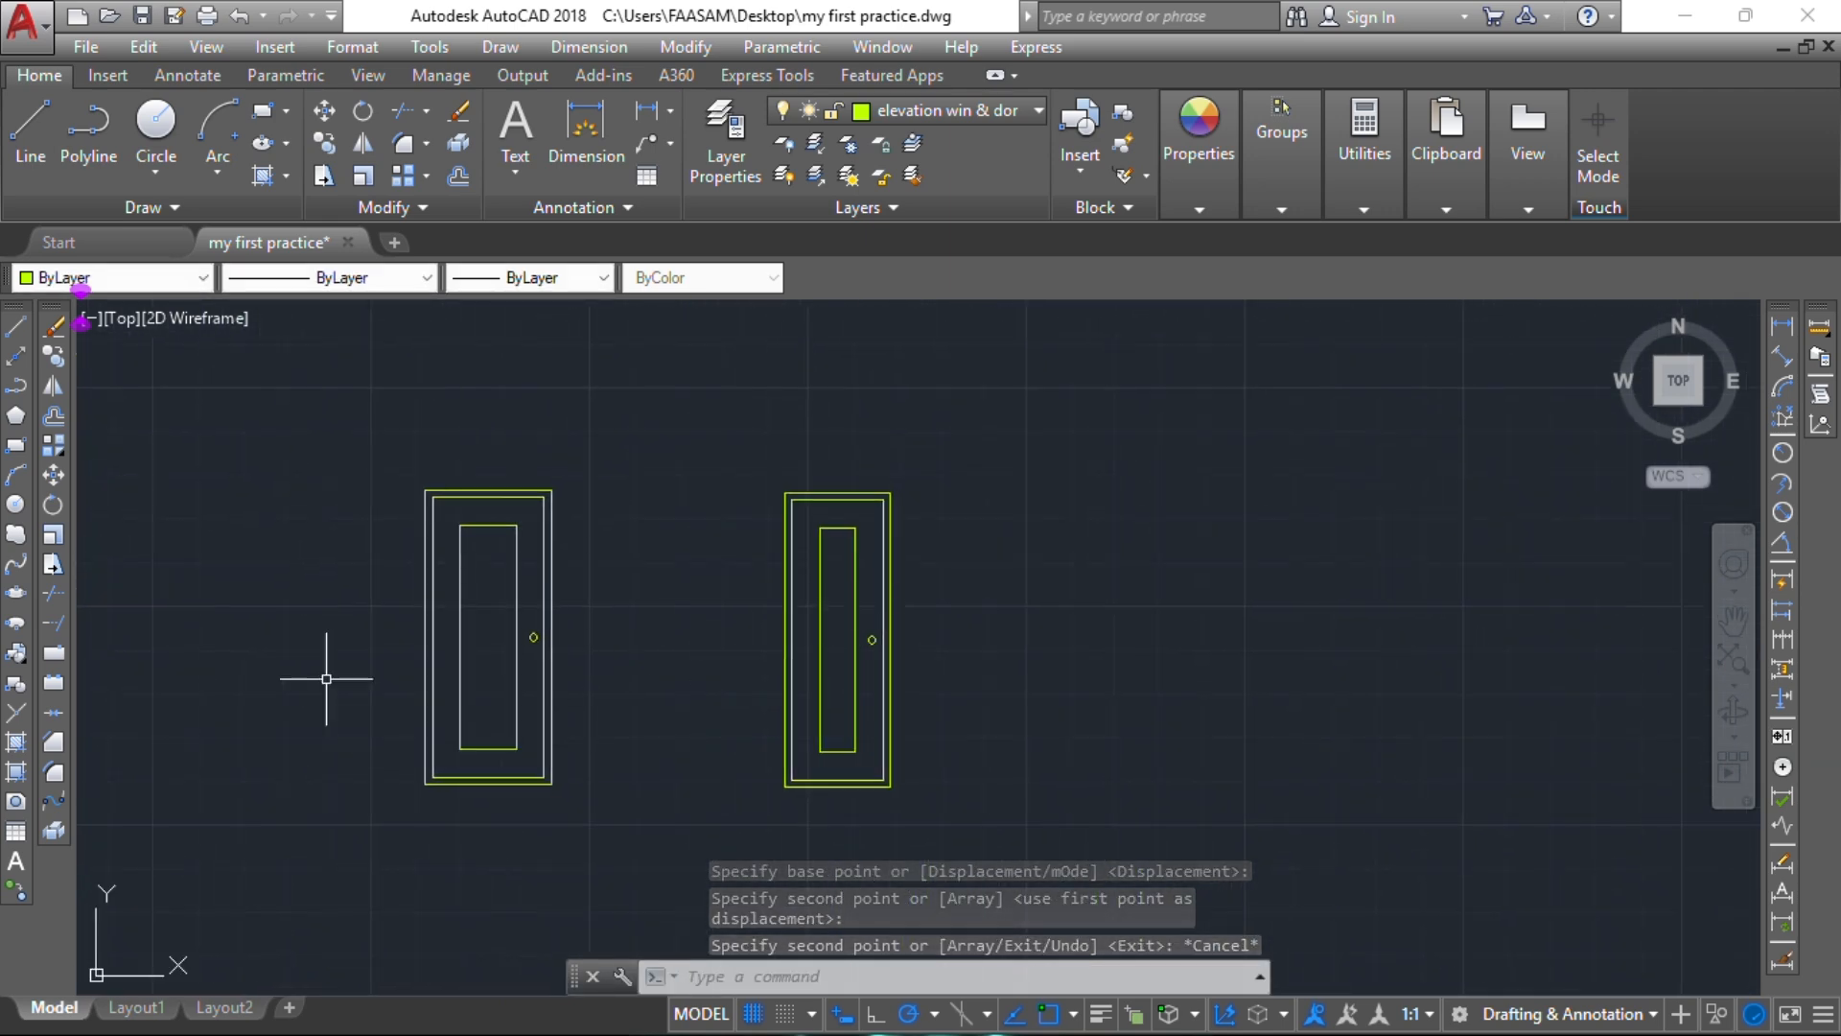
middle_drag(608, 591, 534, 571)
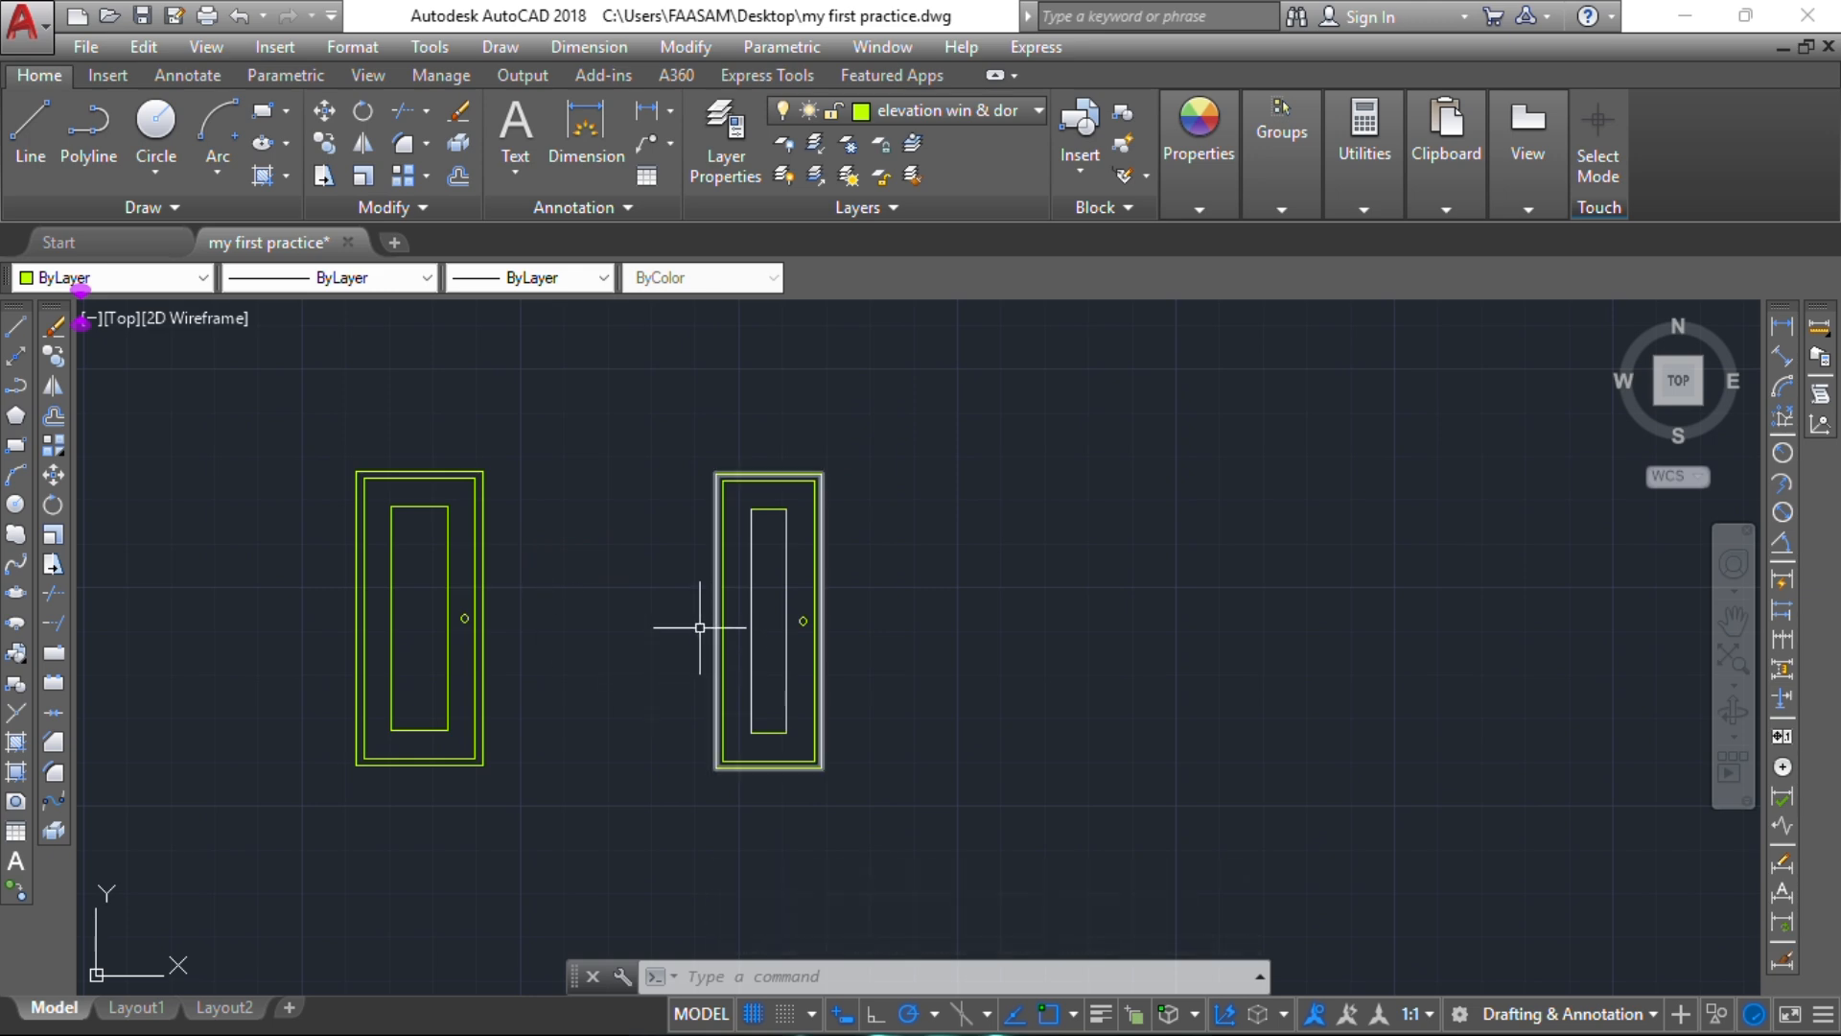
middle_drag(700, 627, 594, 684)
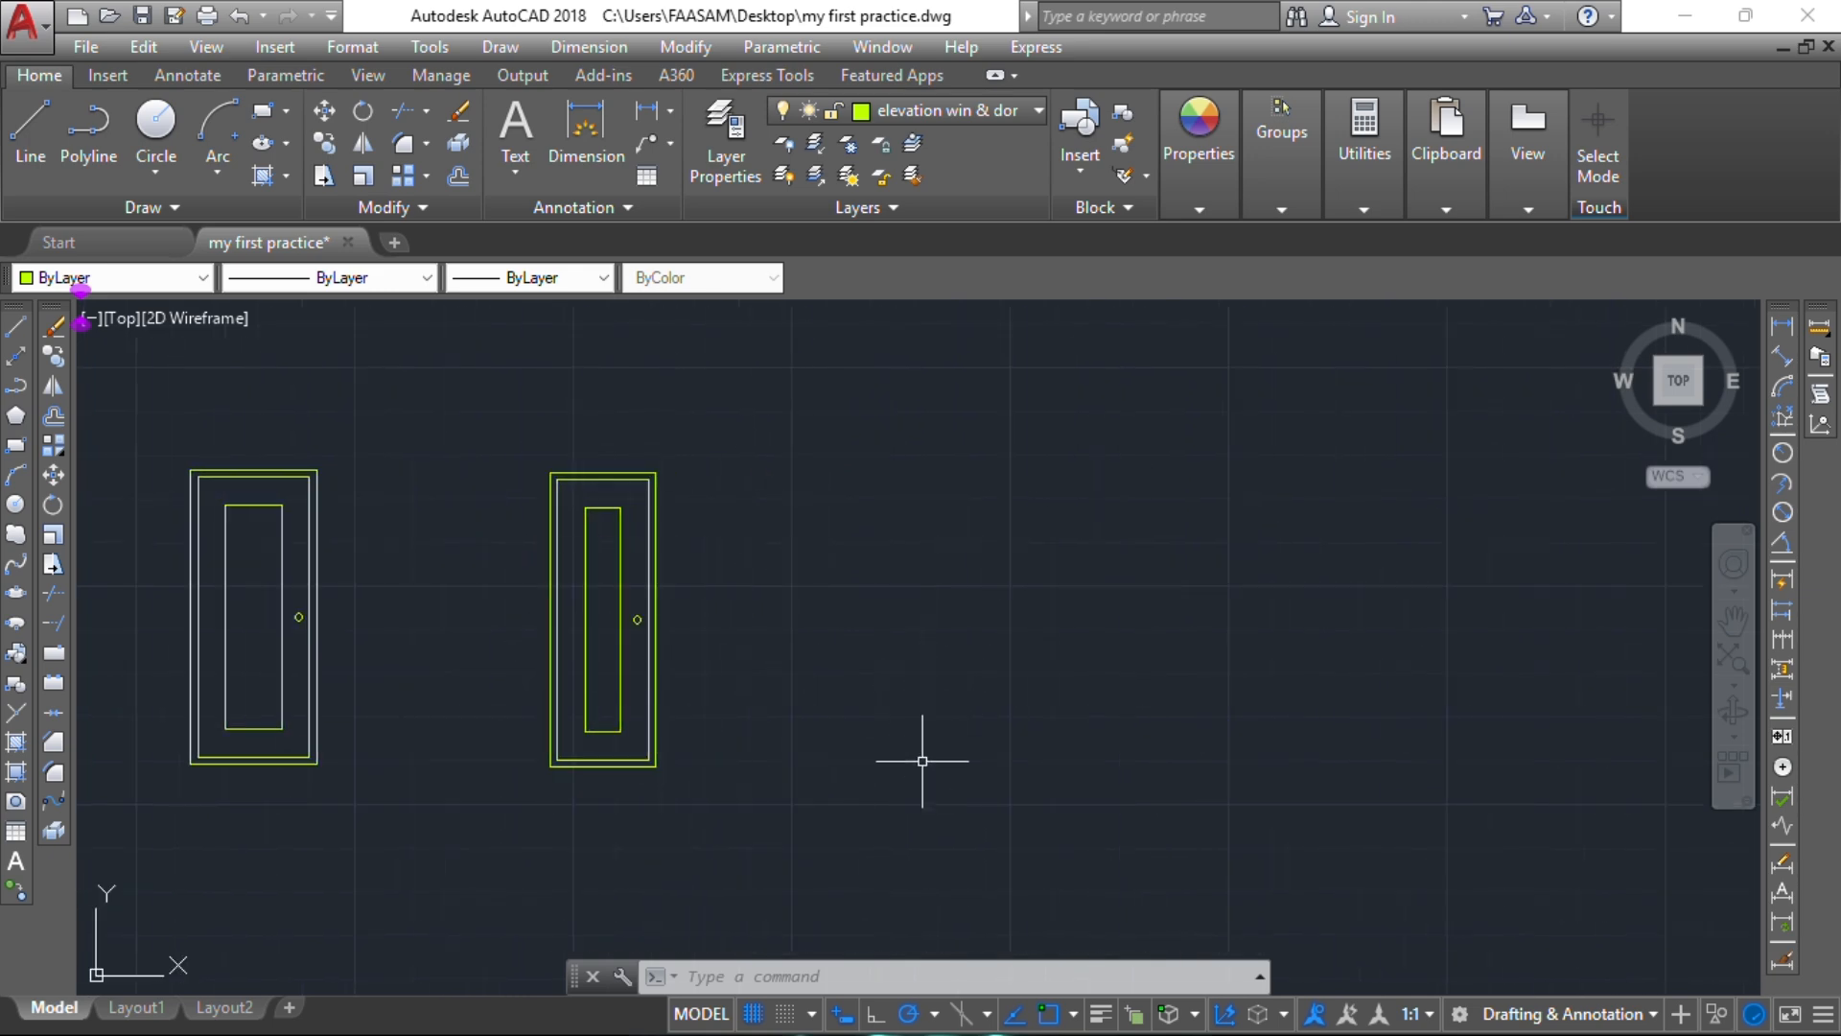
click(16, 446)
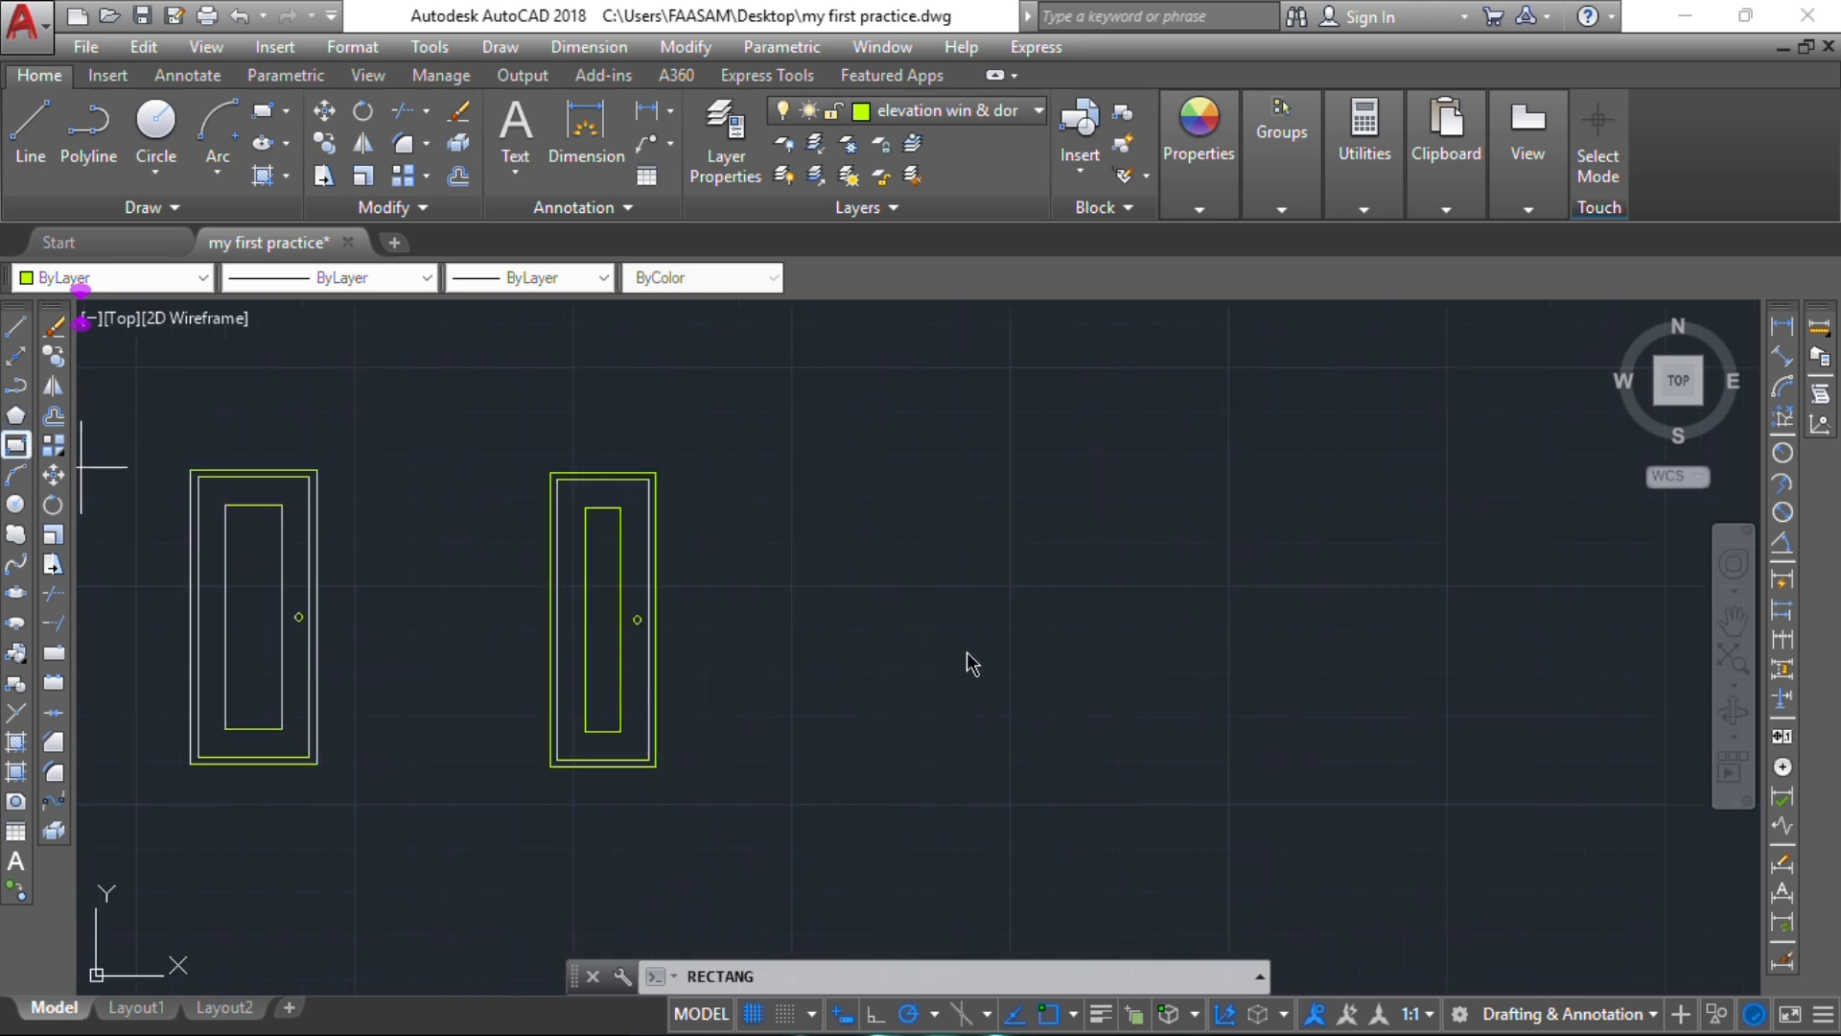
middle_drag(957, 559, 1167, 467)
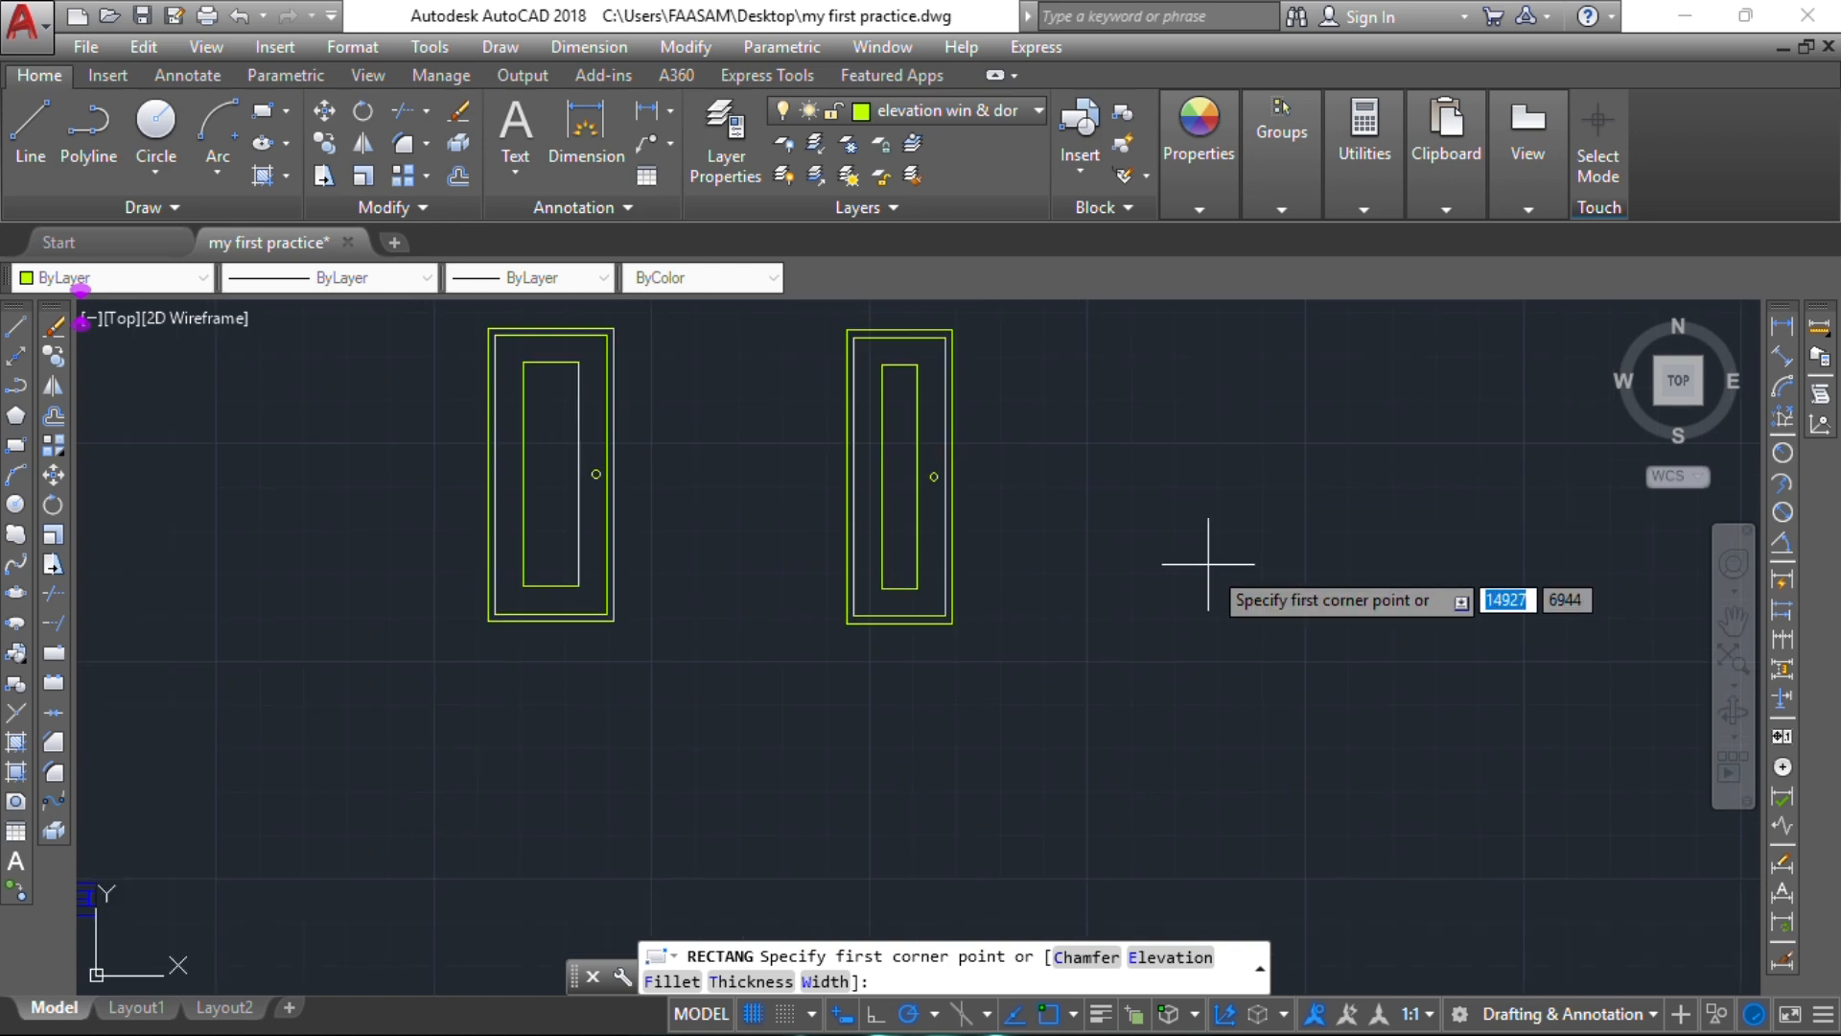
mouse_move(945, 781)
middle_down()
mouse_move(1283, 573)
mouse_move(1450, 519)
middle_up()
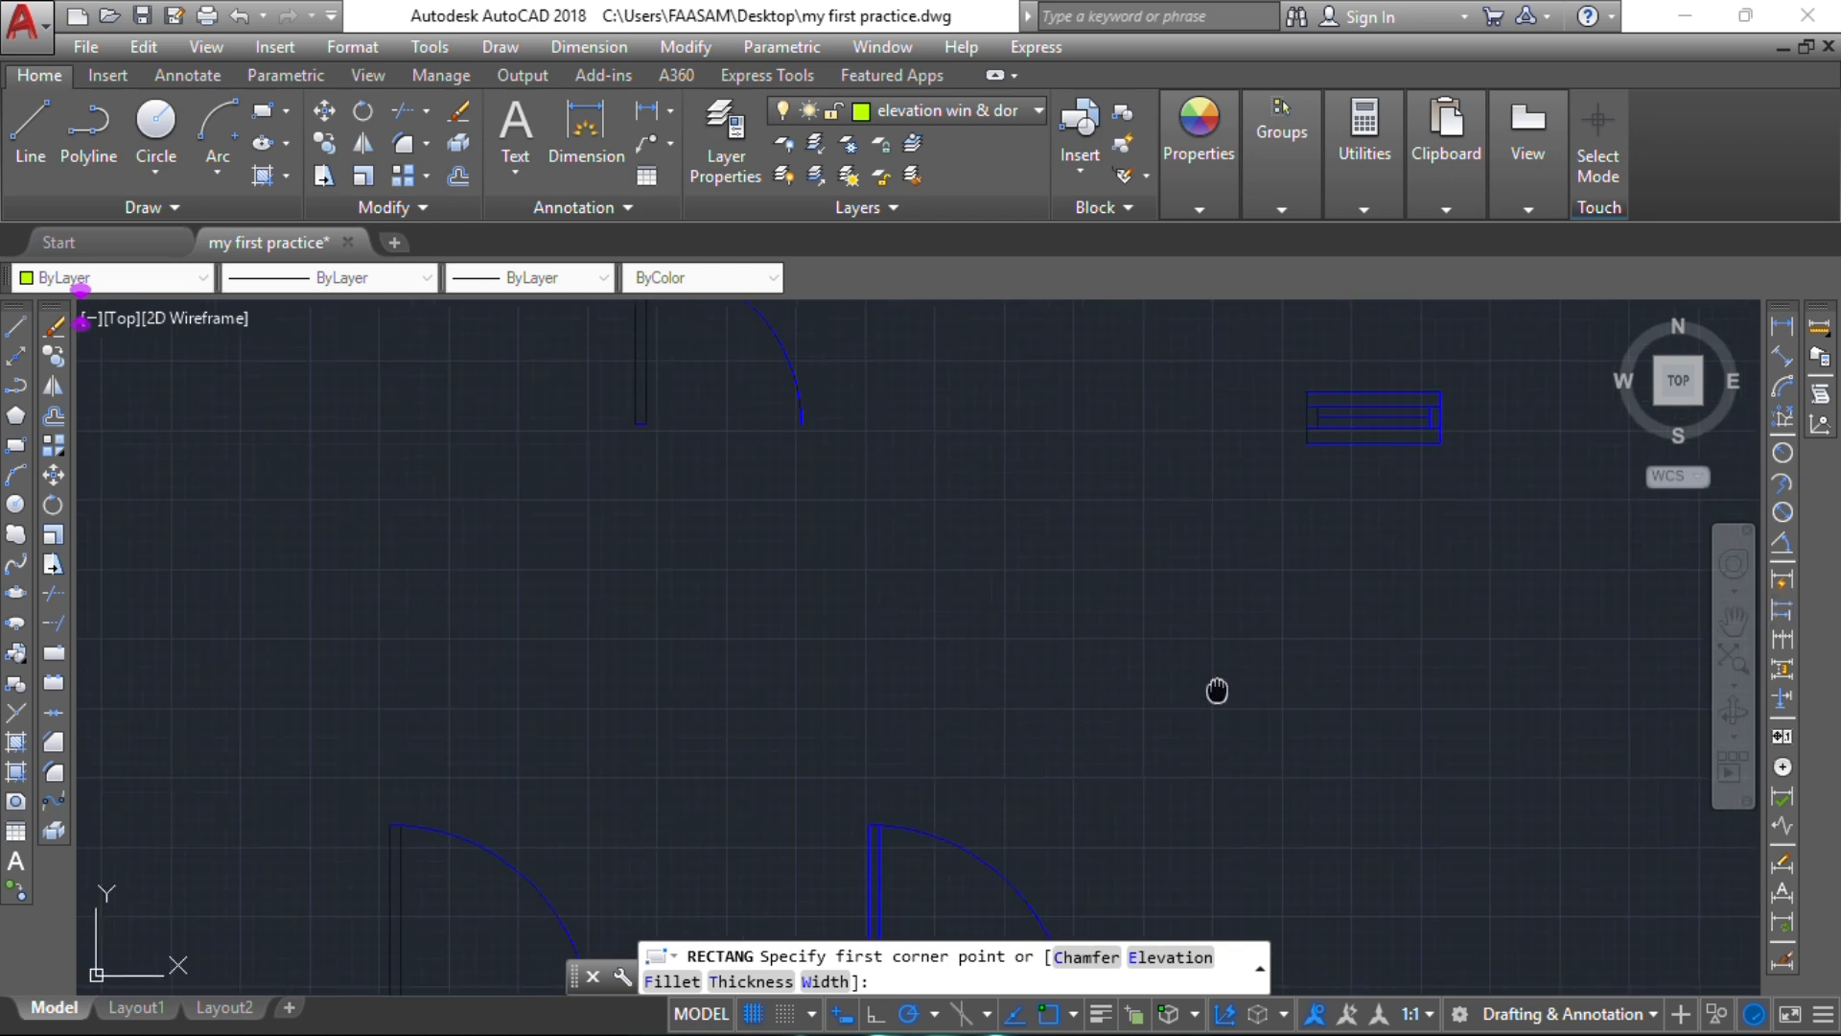
middle_drag(1217, 690, 1120, 361)
scroll(948, 645, up, 2)
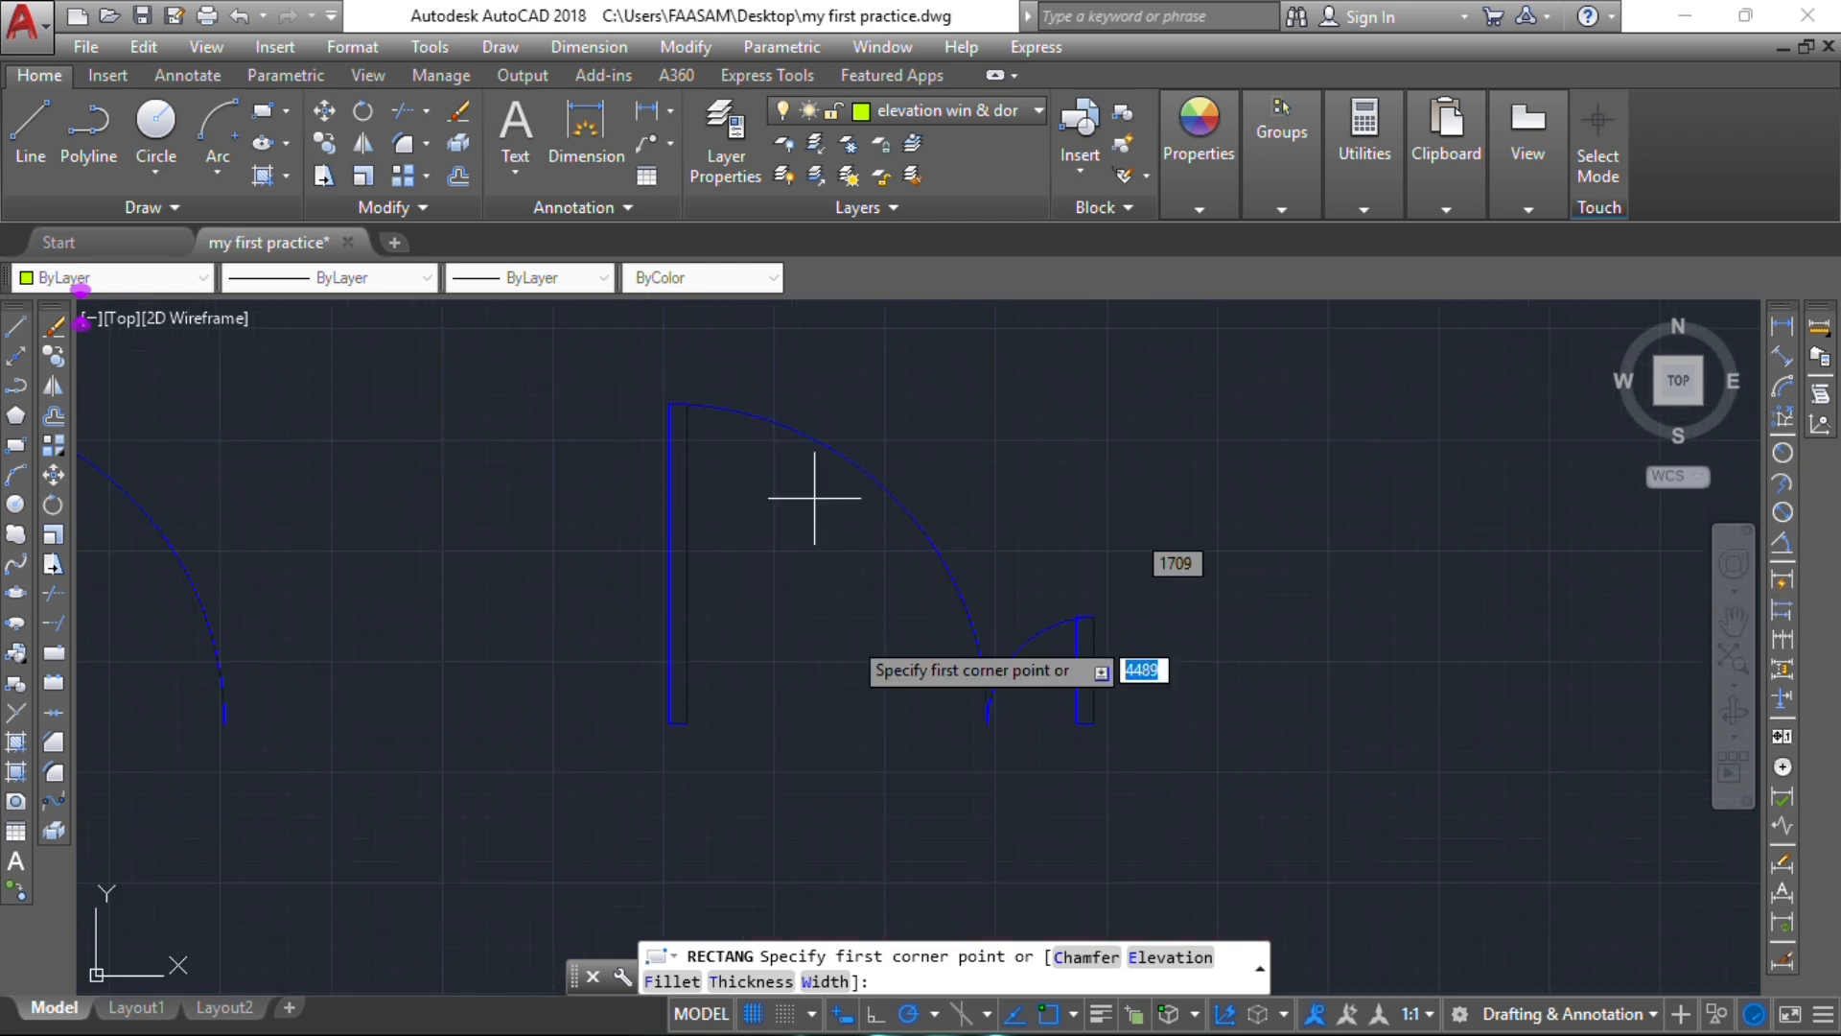
scroll(1179, 592, down, 3)
mouse_move(1127, 606)
middle_down()
mouse_move(940, 682)
mouse_move(406, 825)
middle_up()
middle_drag(1235, 486, 805, 851)
middle_drag(1313, 378, 905, 684)
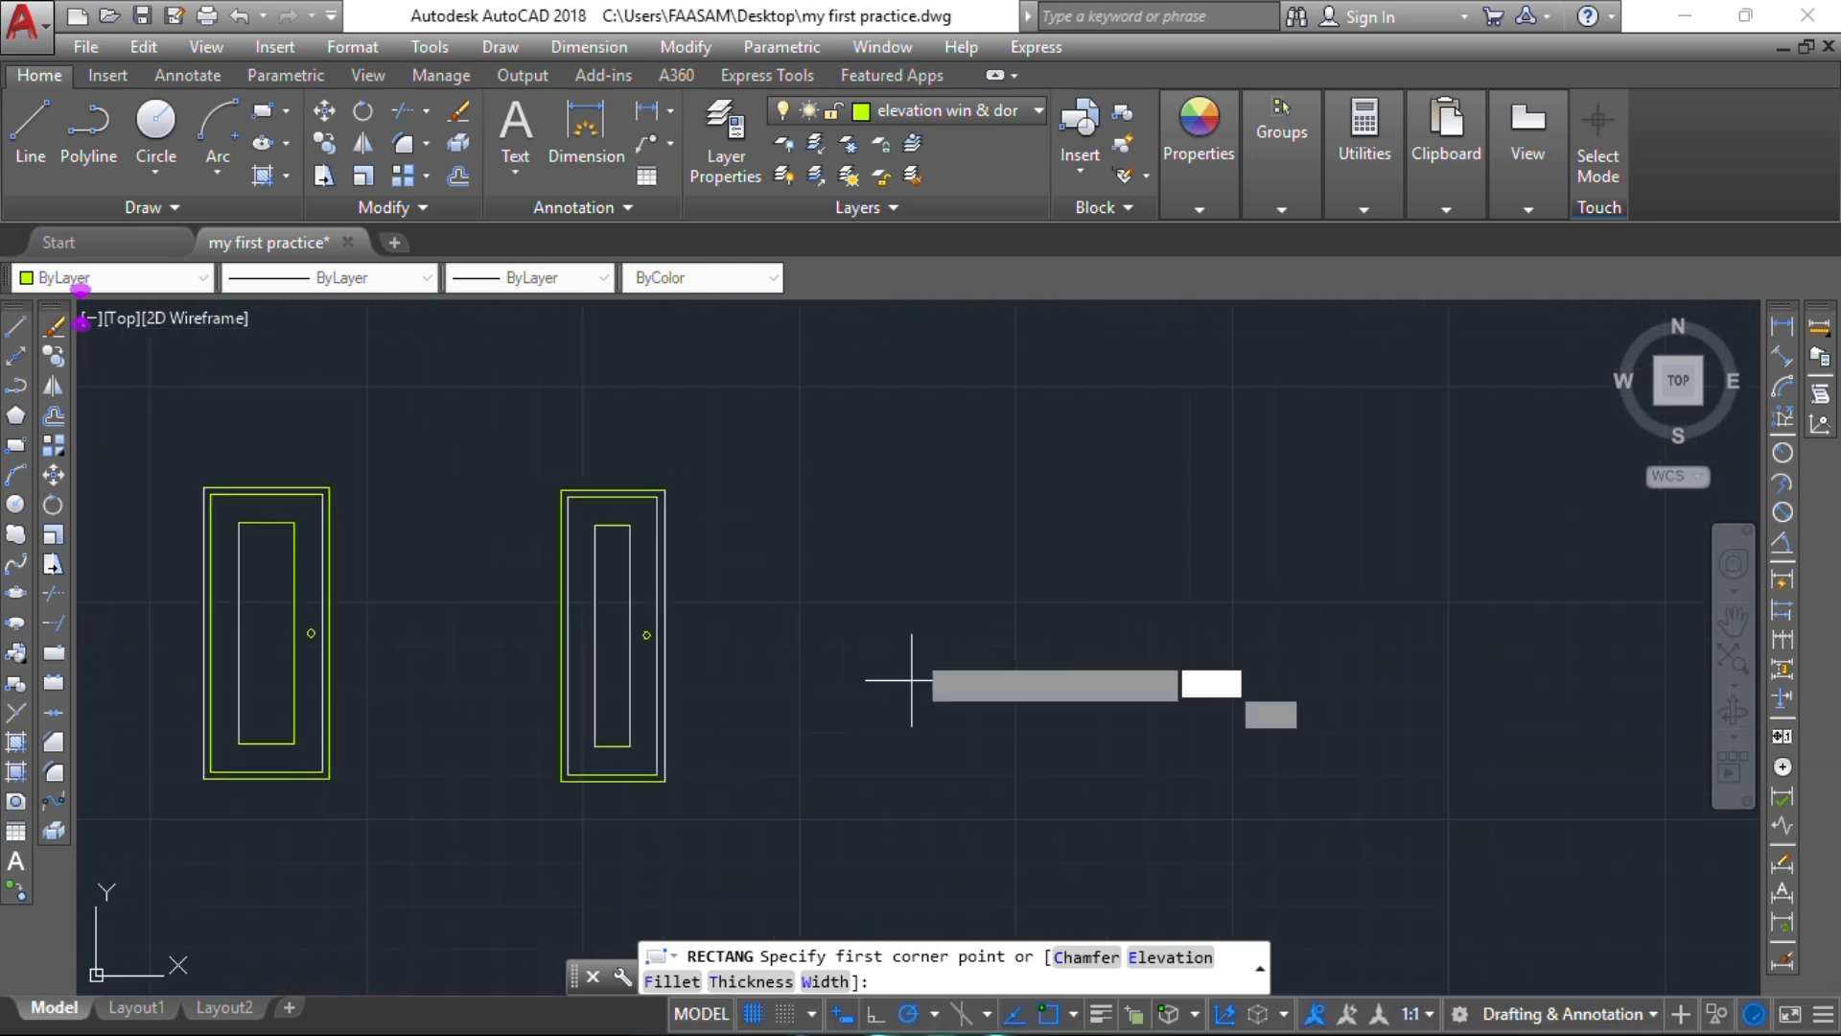
click(820, 485)
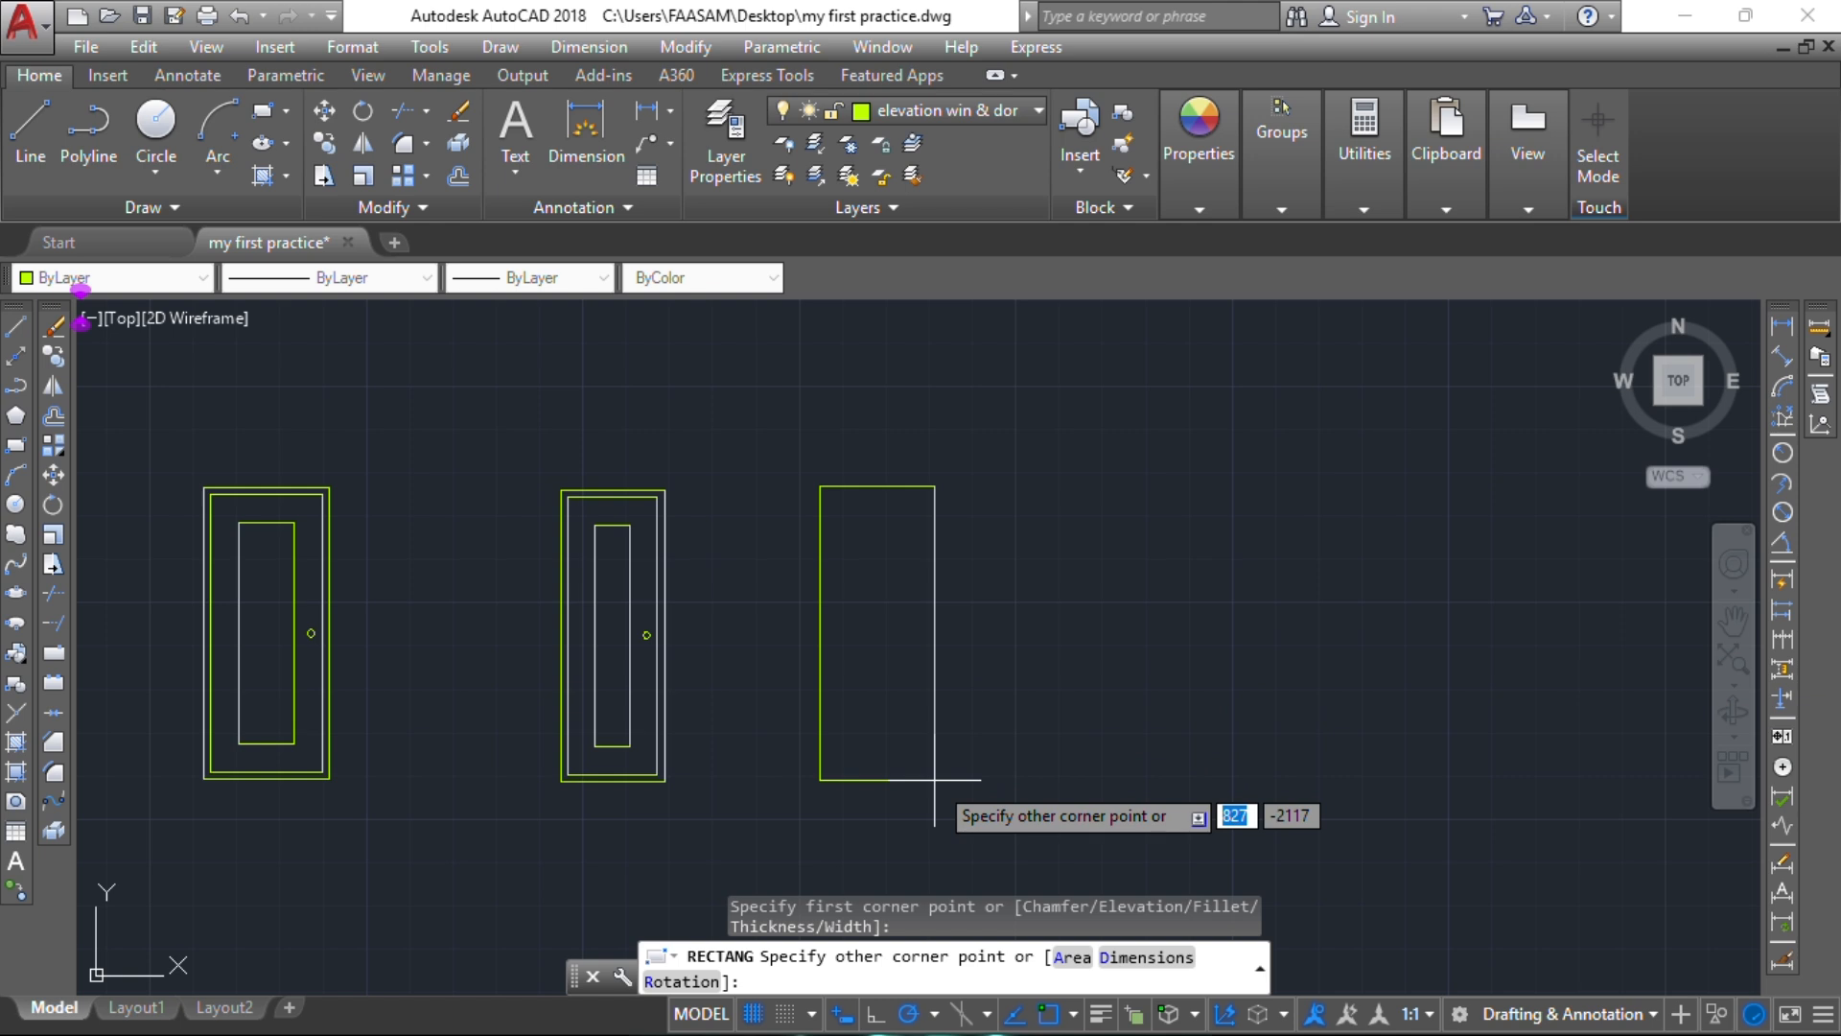
text(2100)
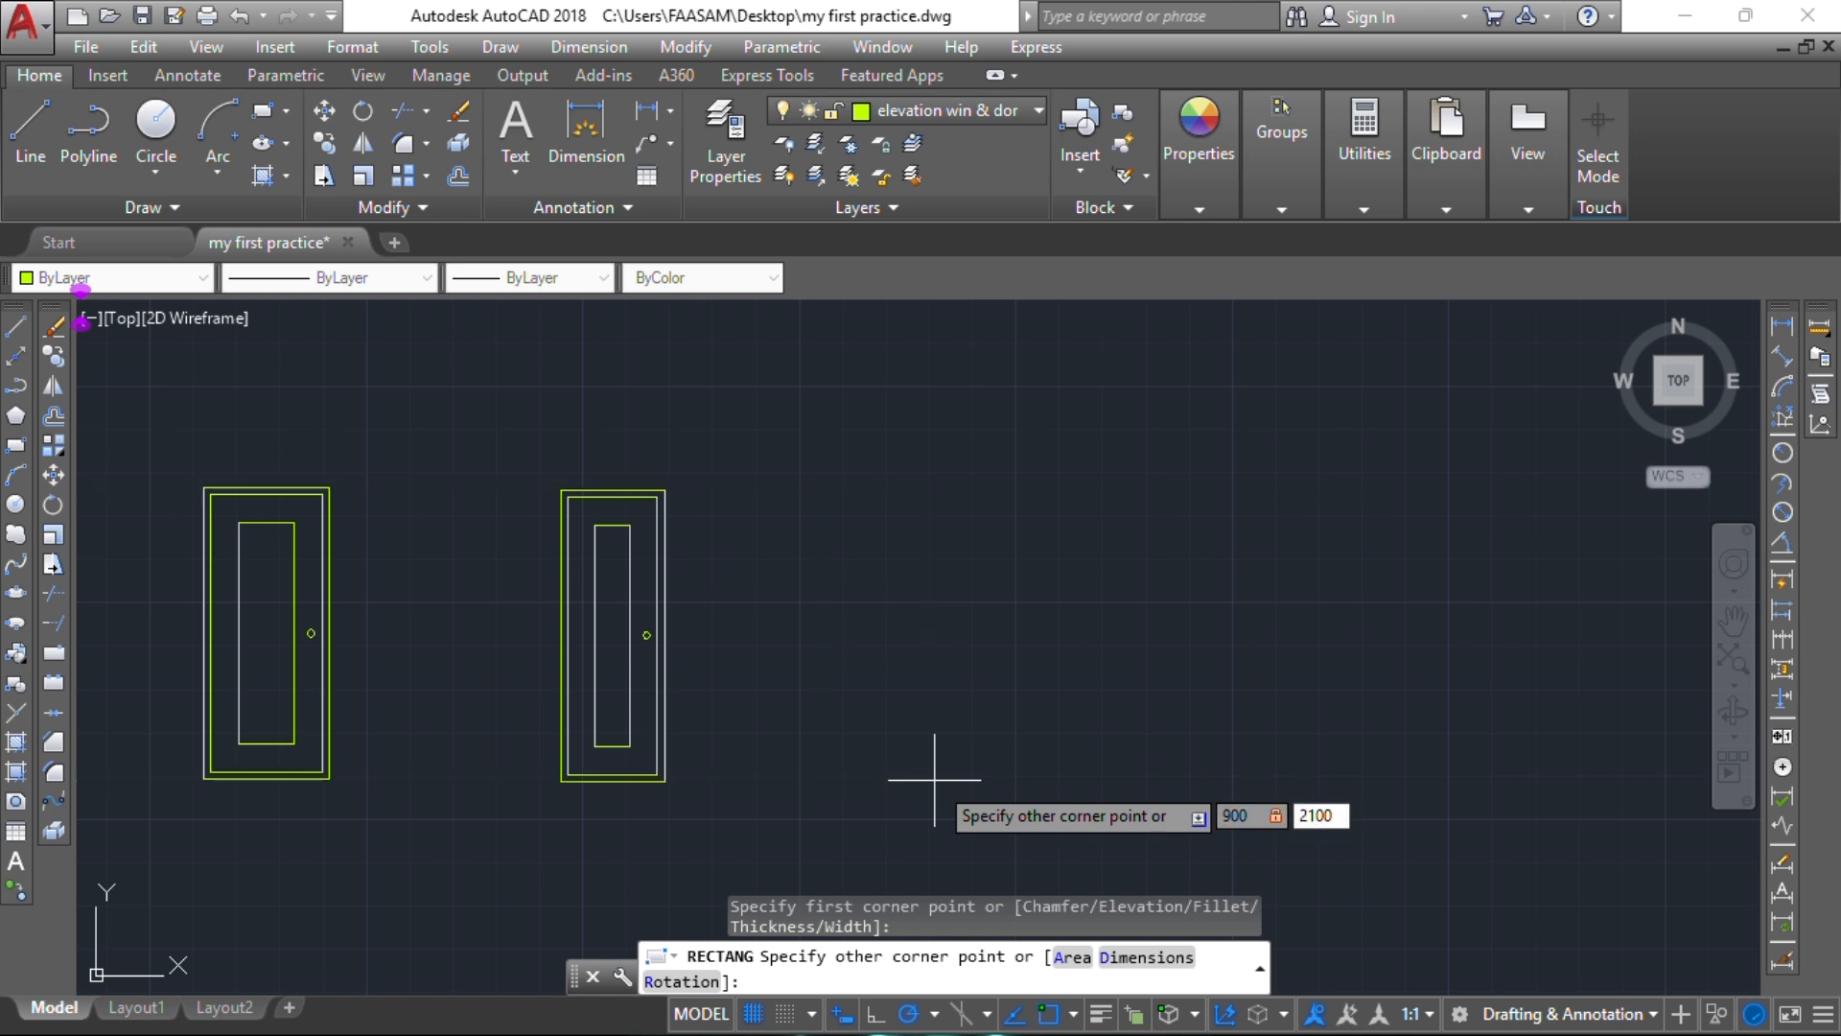
key(Return)
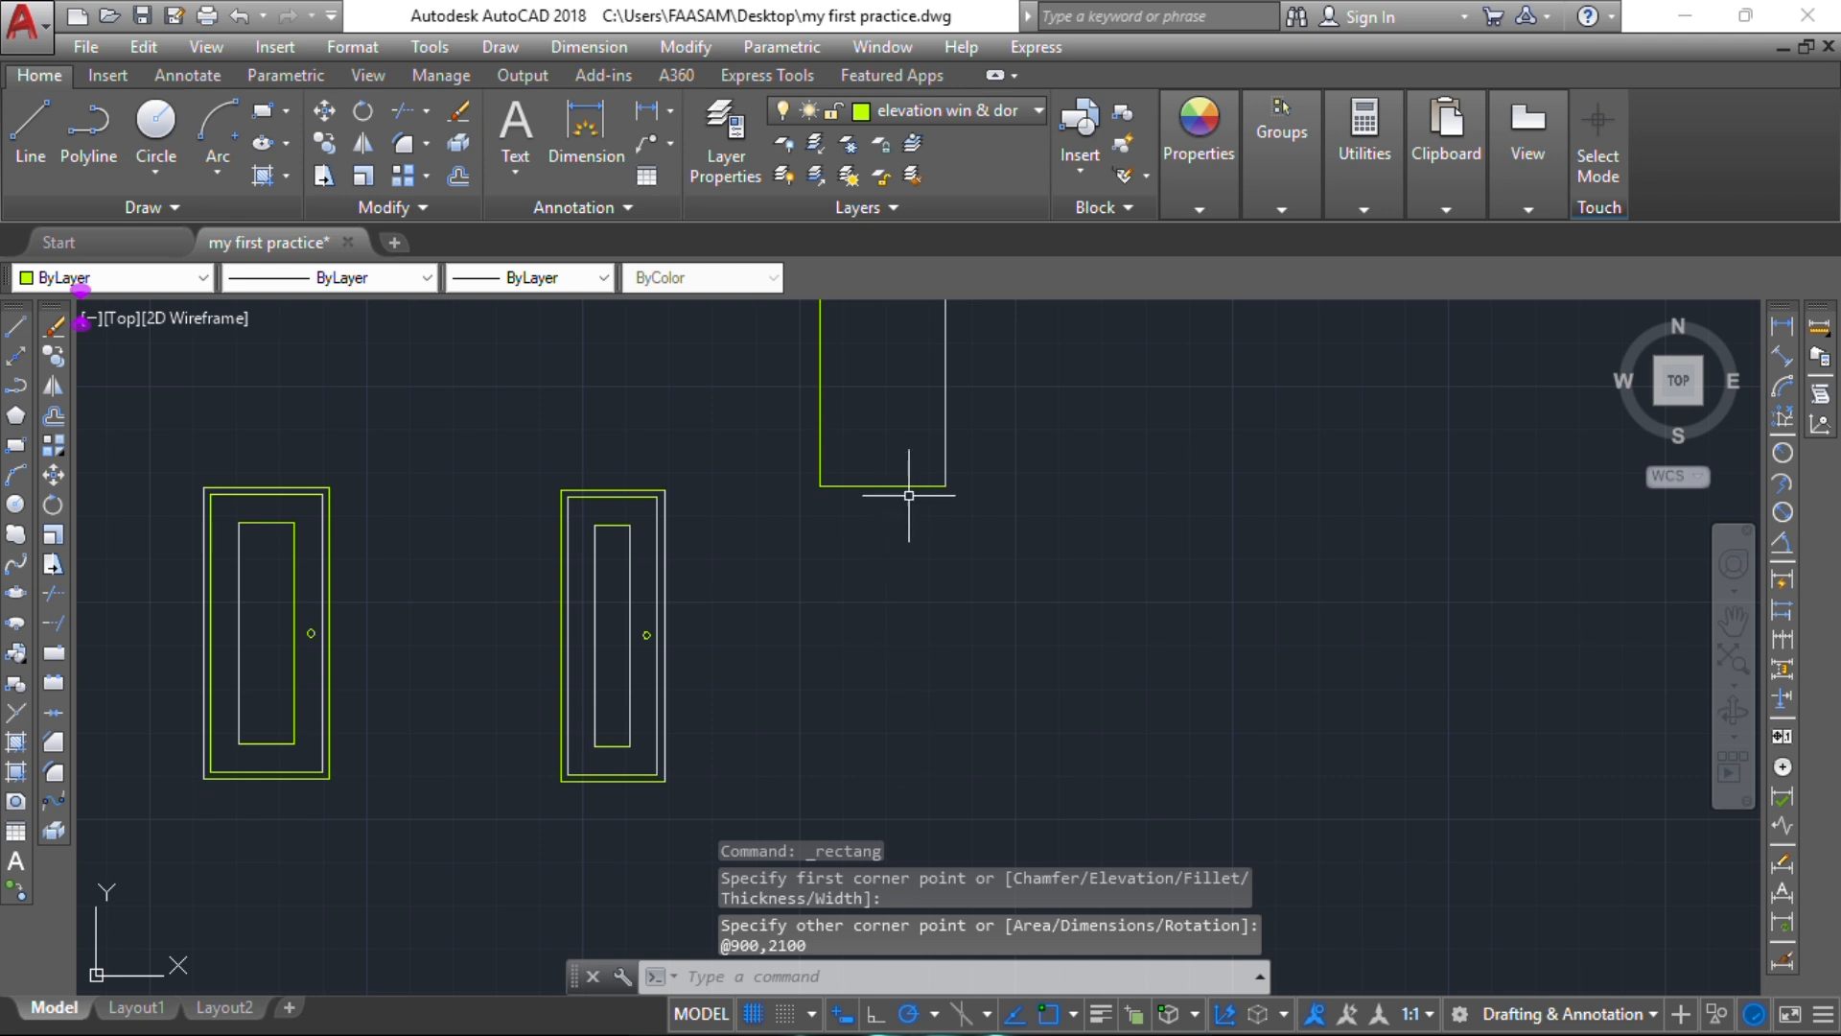
Step: Move the new 900 by 2100 rectangle down roughly level with the doors and erase it
click(916, 487)
text(m)
key(Return)
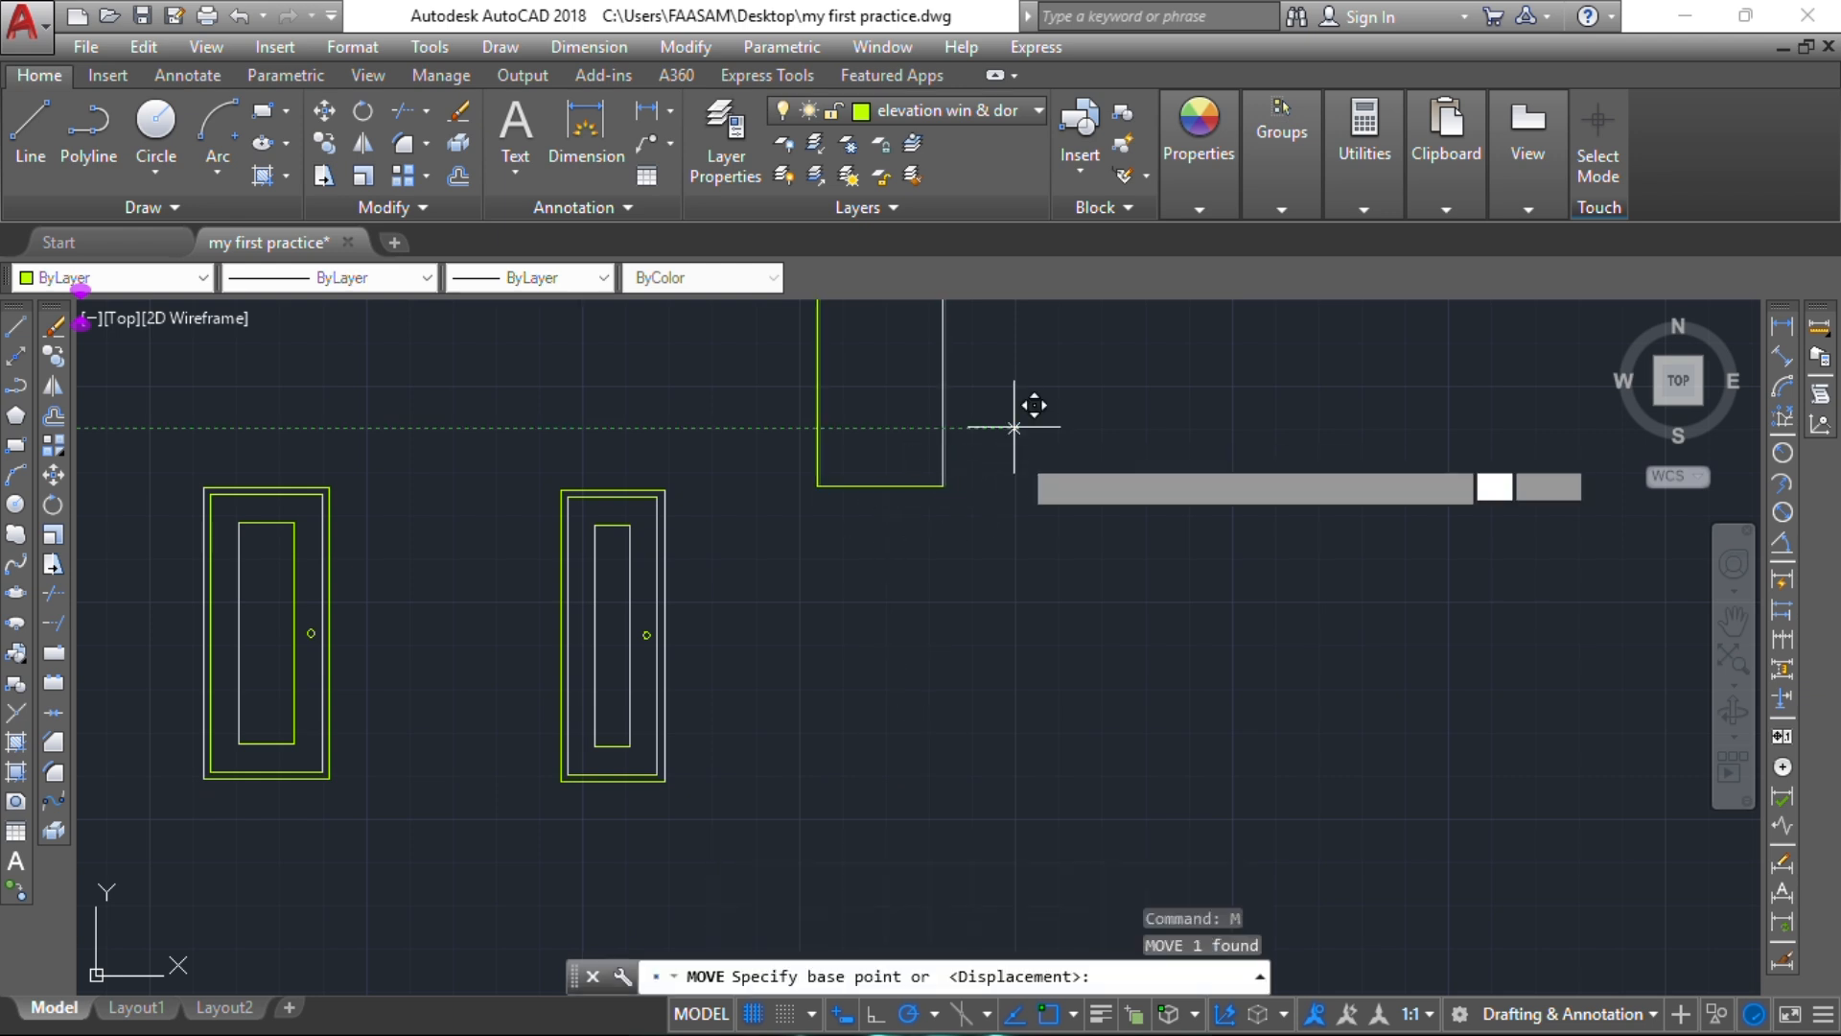
click(1005, 427)
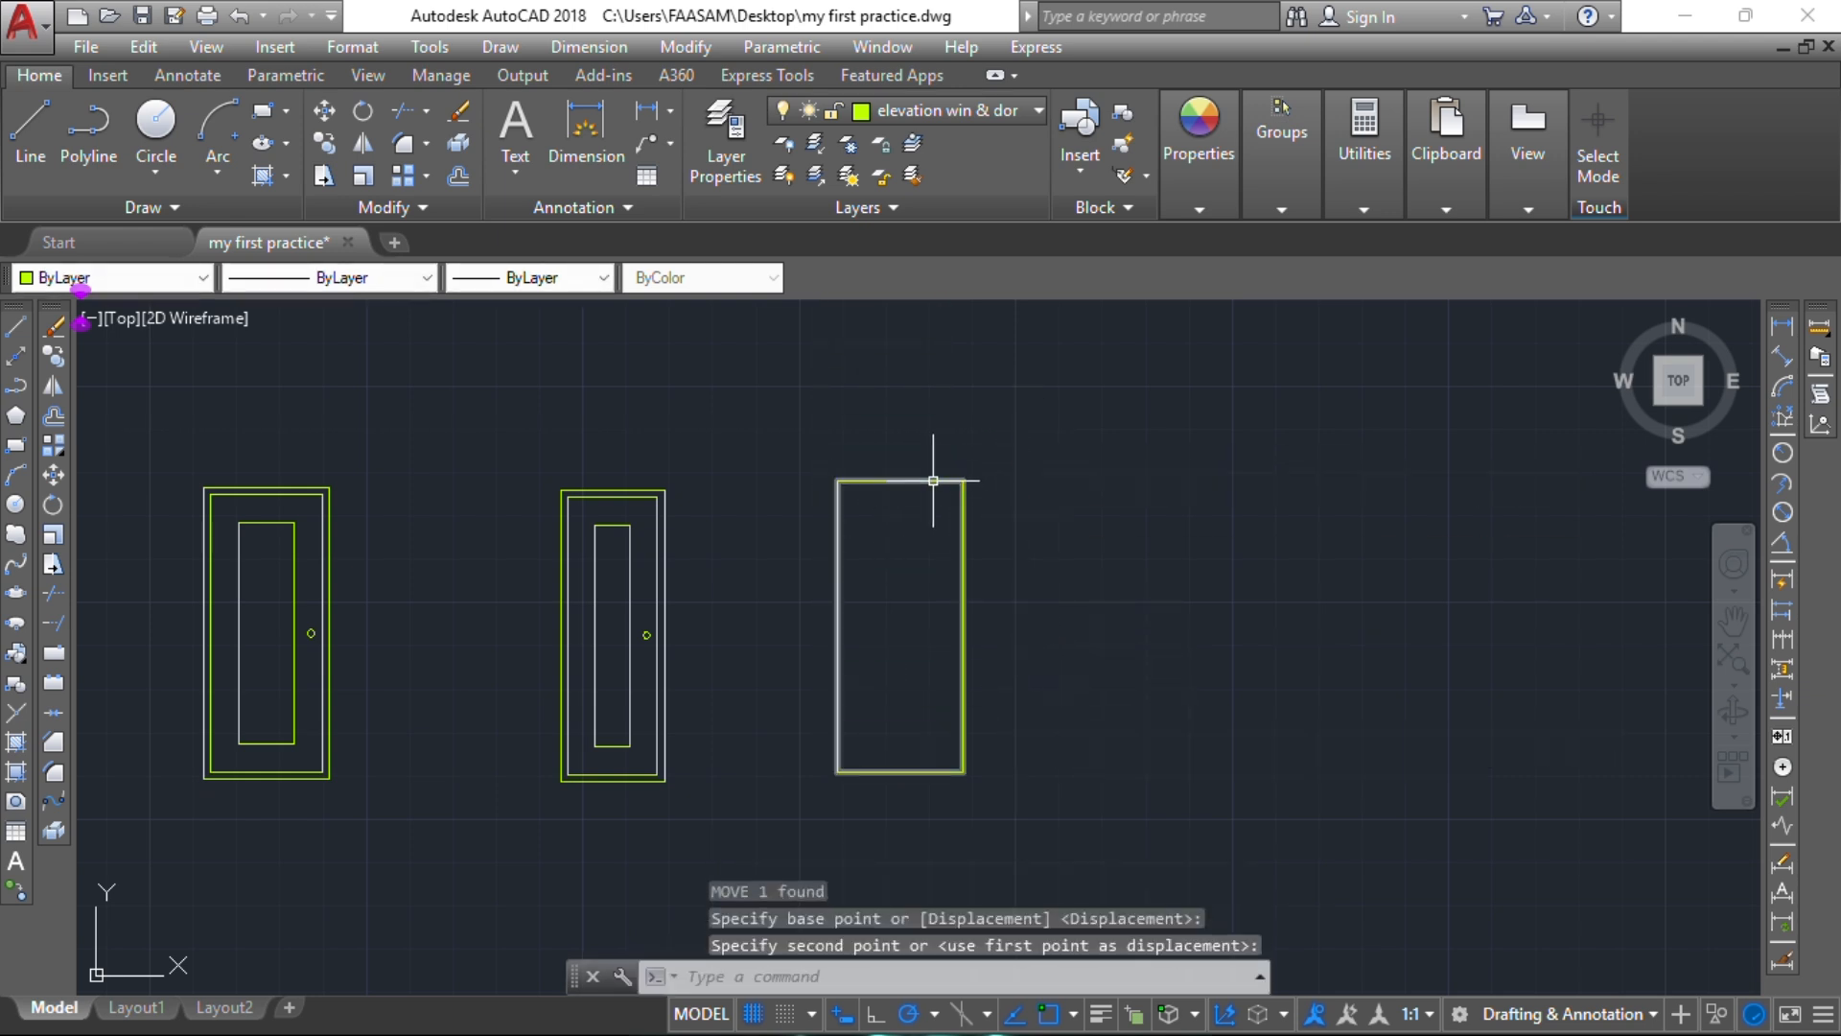
click(940, 481)
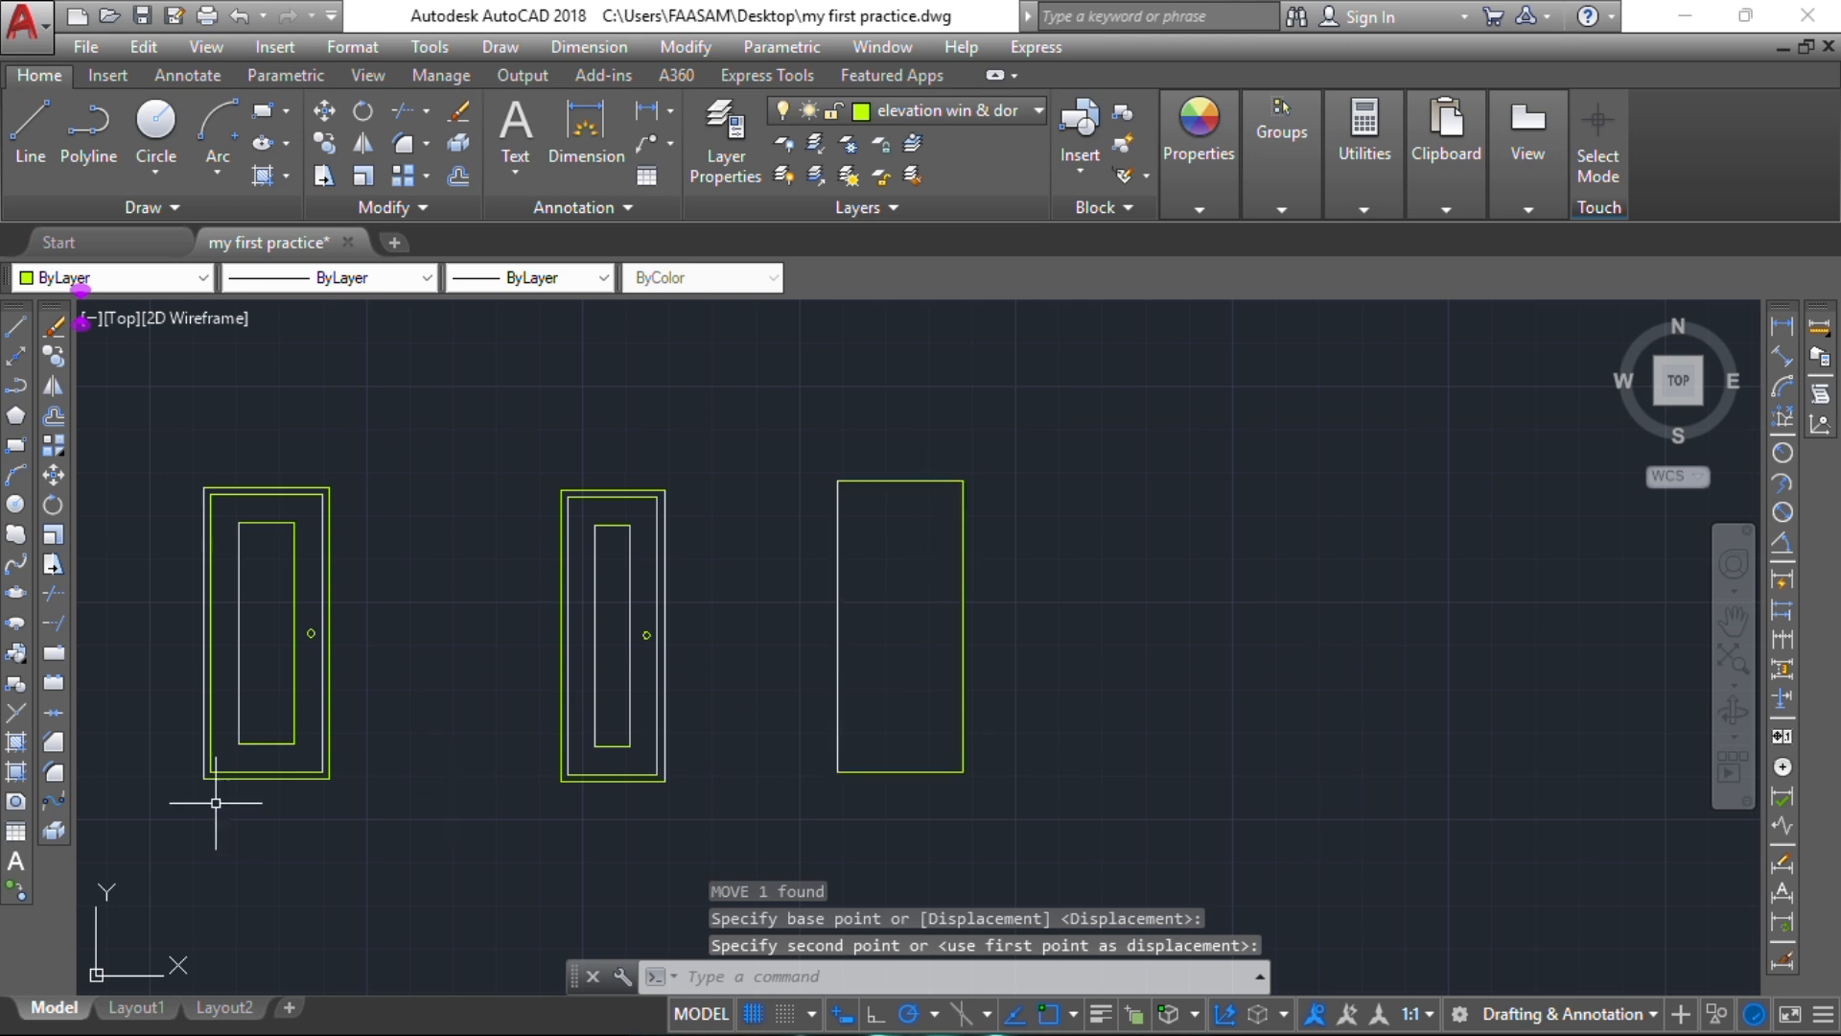
click(963, 665)
key(Delete)
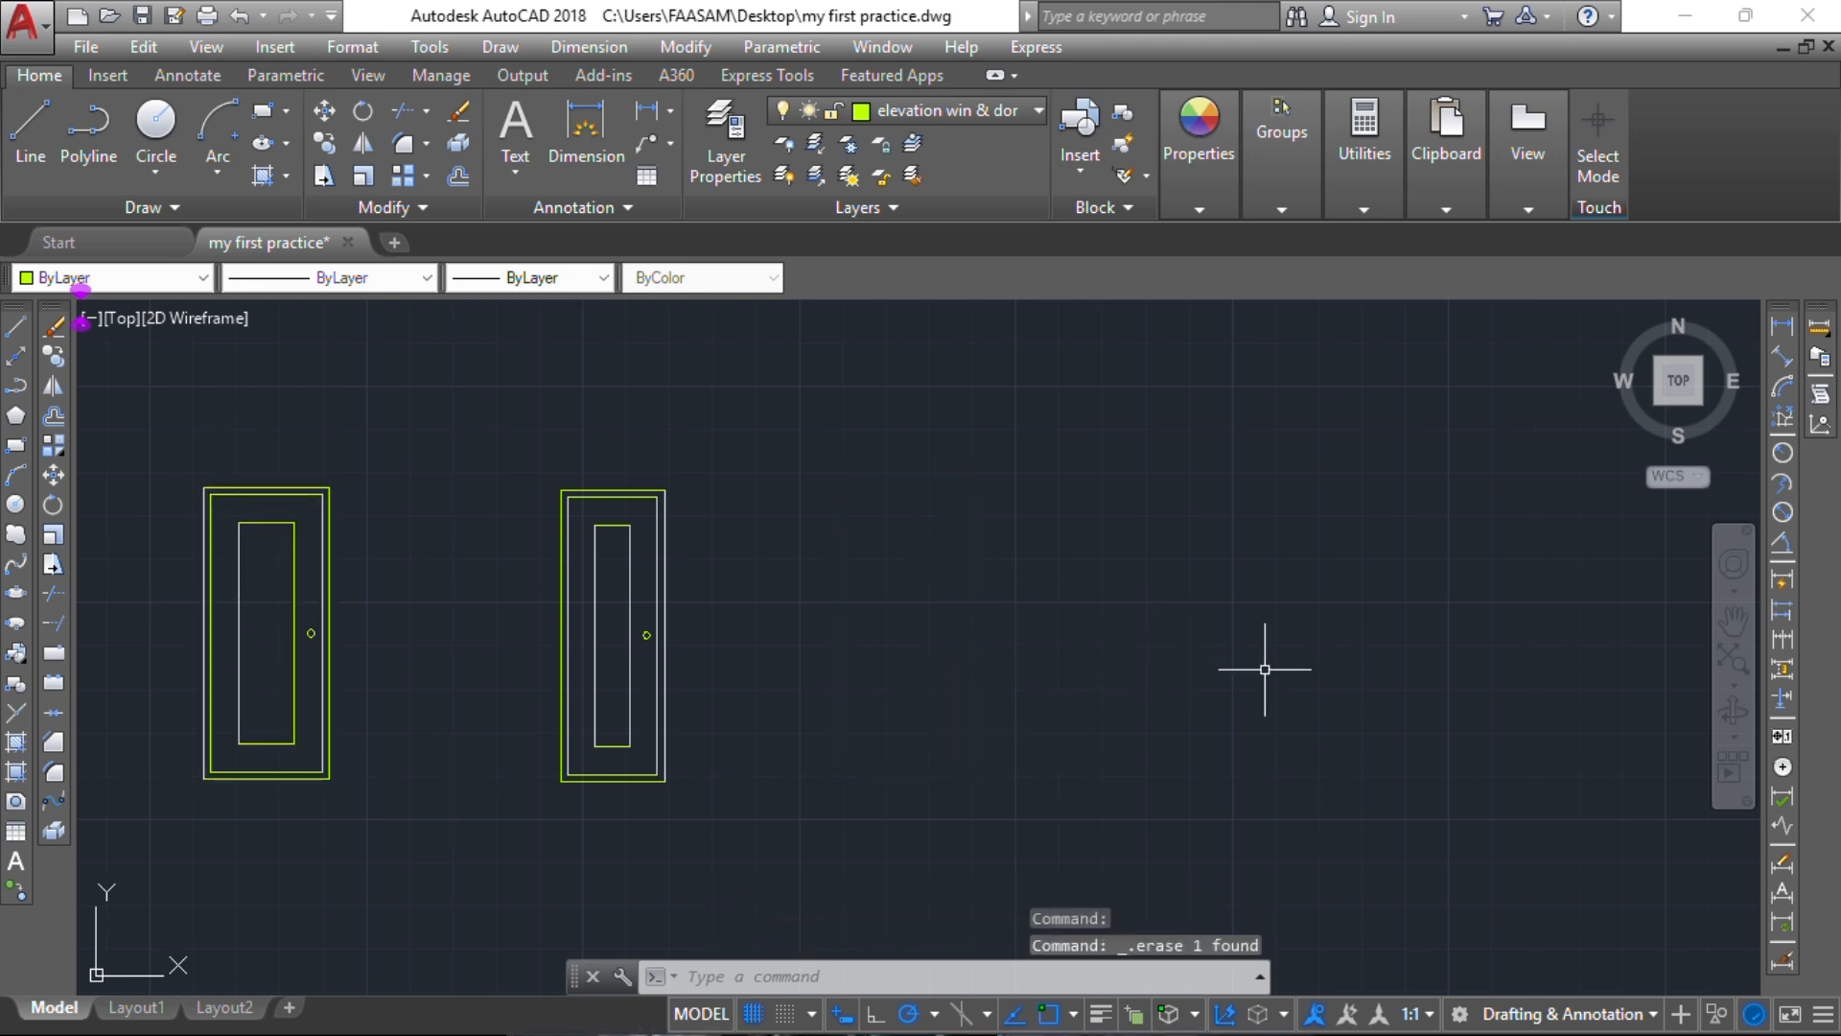
Step: Copy the complete 900 by 2100 door horizontally to the right of the 750 by 2100 door, using its bottom edge midpoint as base
click(190, 412)
click(346, 827)
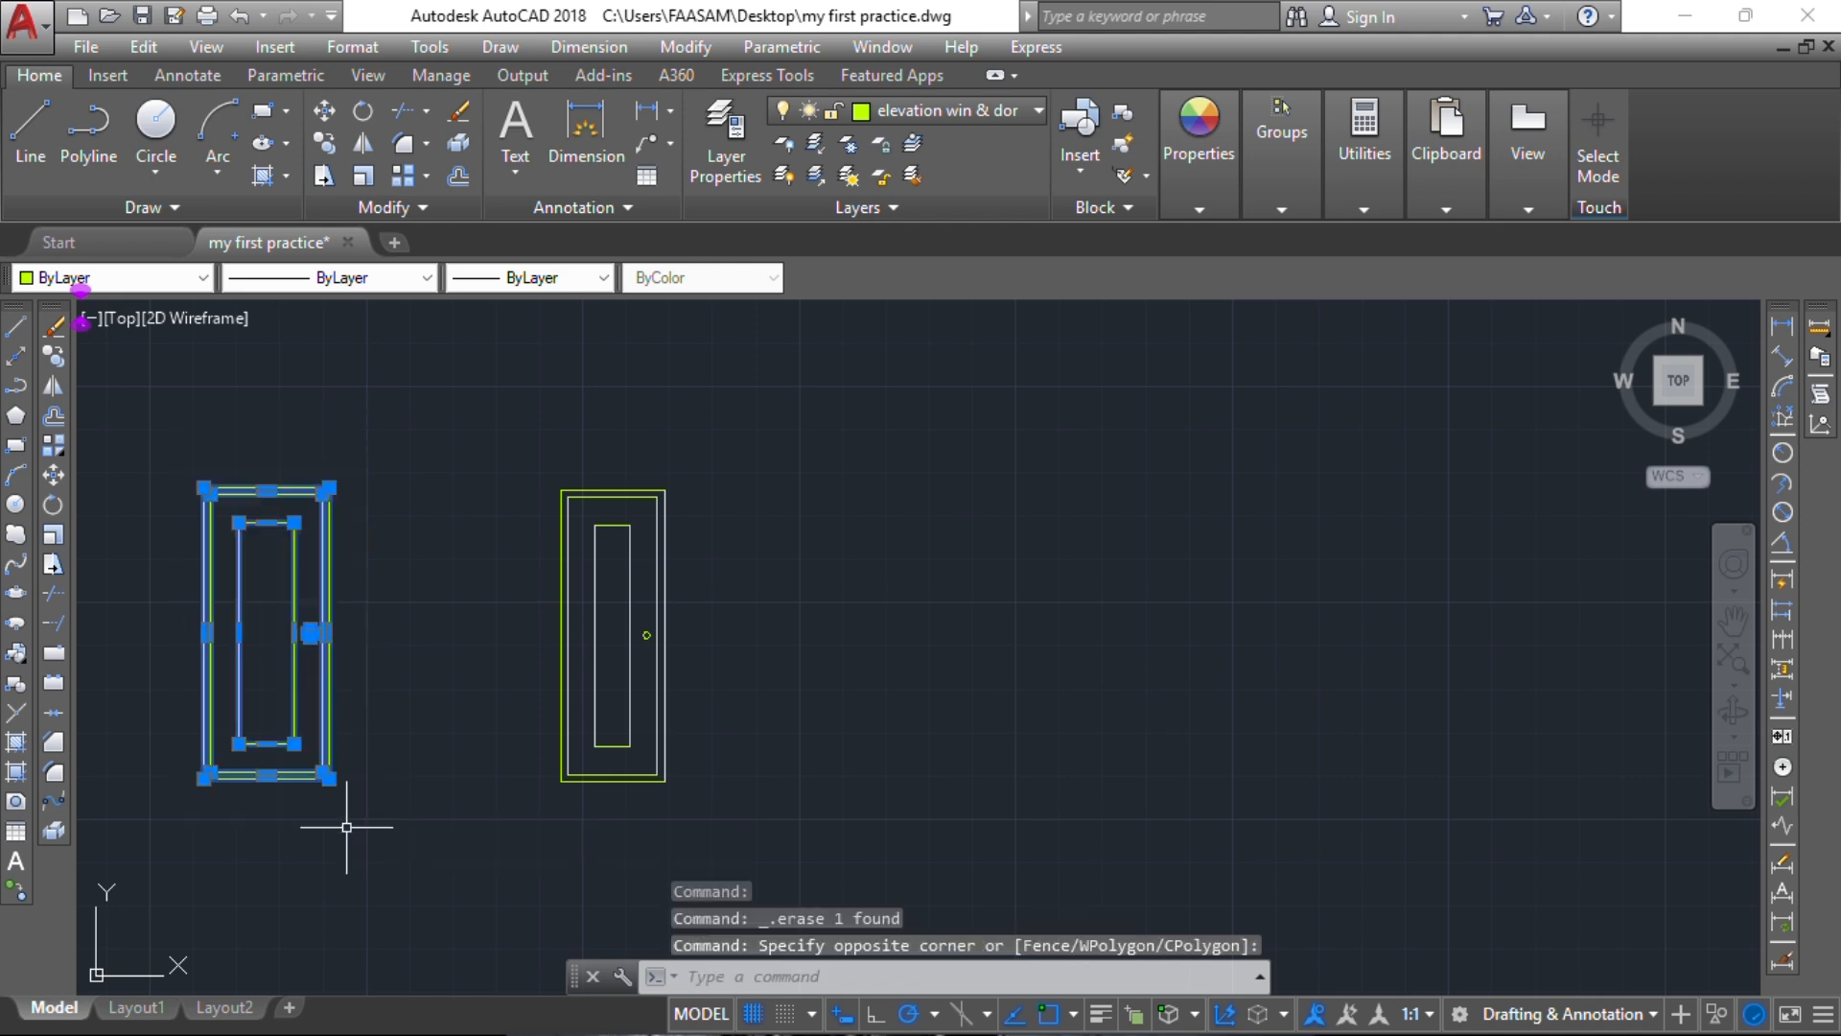
text(CO)
key(Return)
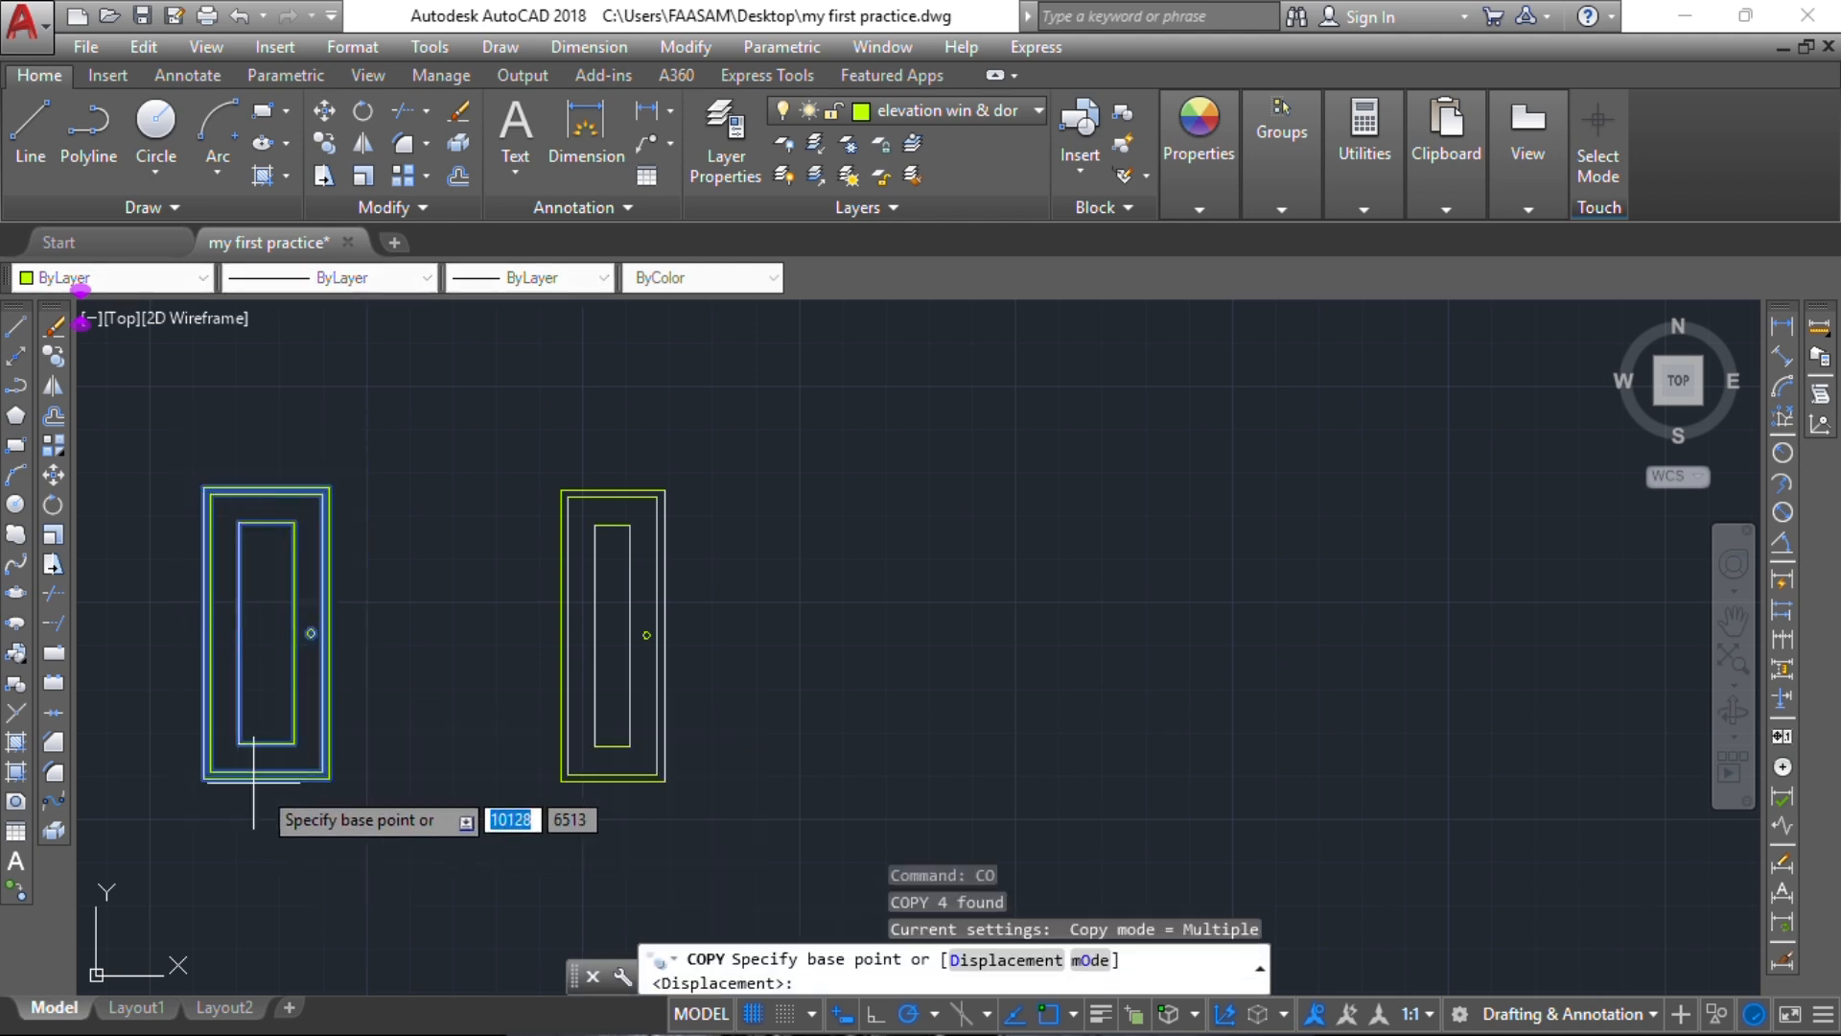
click(267, 779)
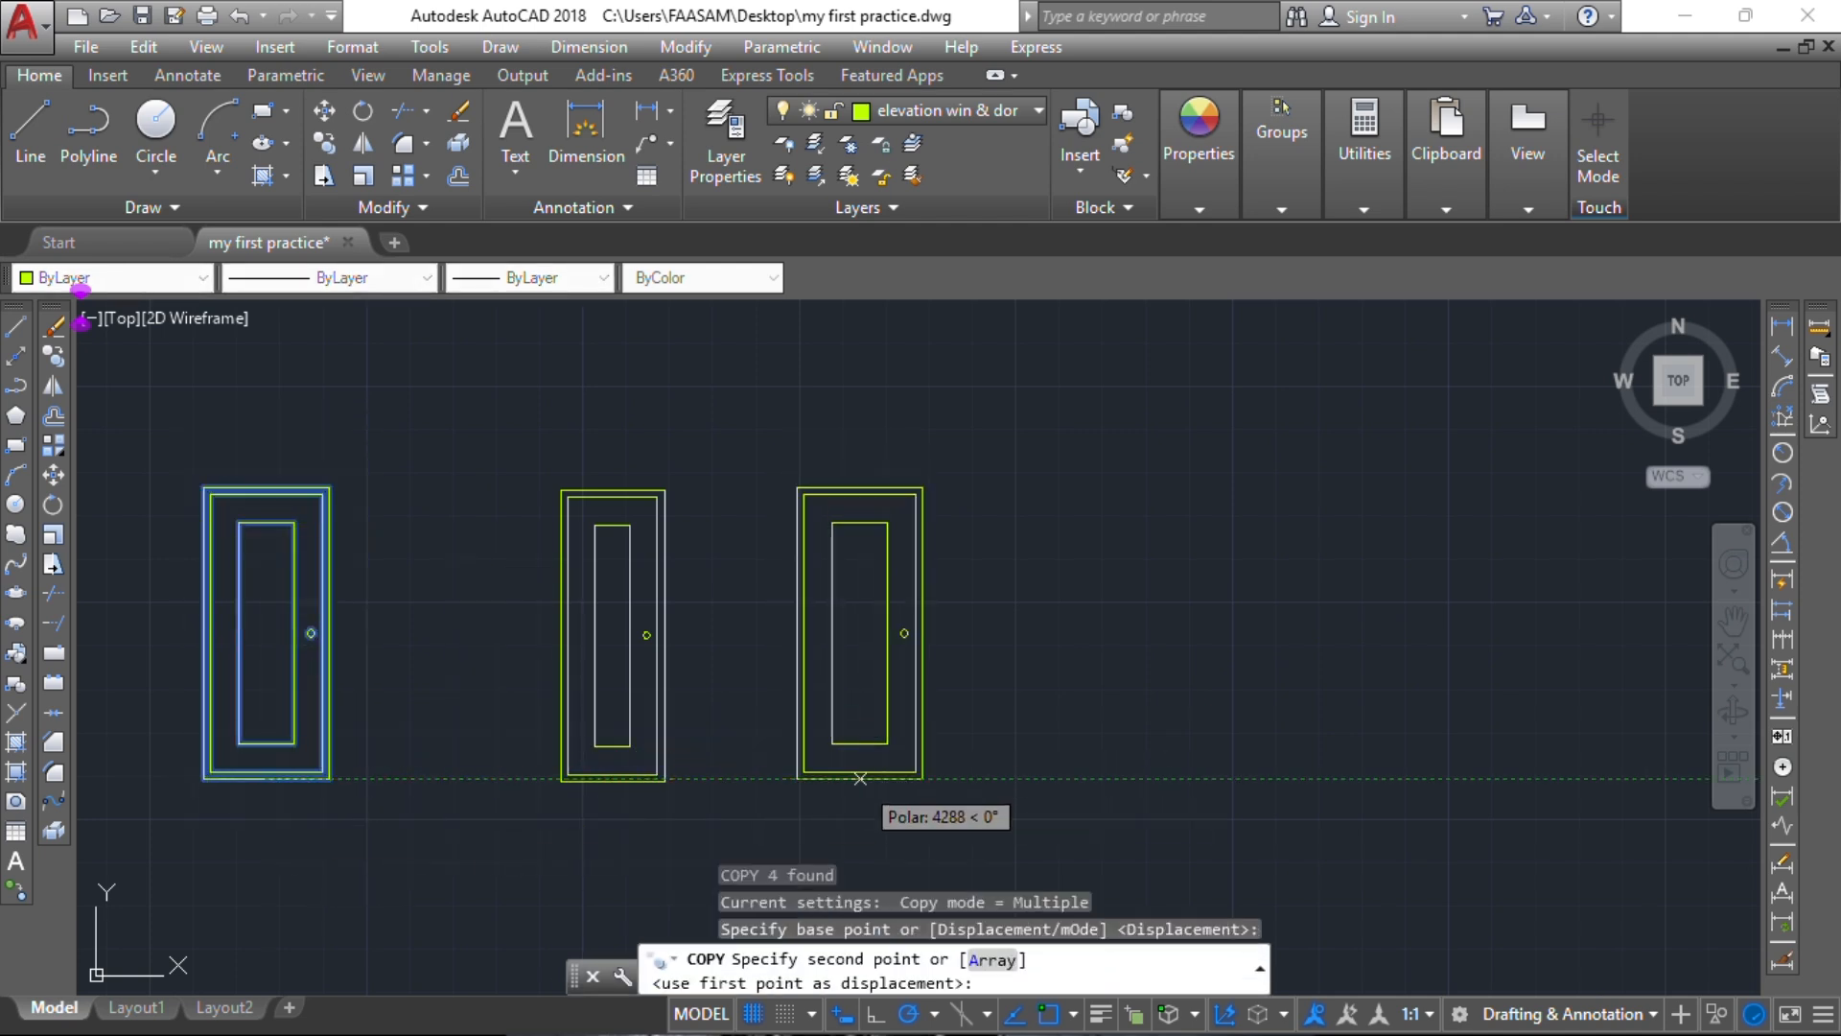
click(868, 778)
key(Escape)
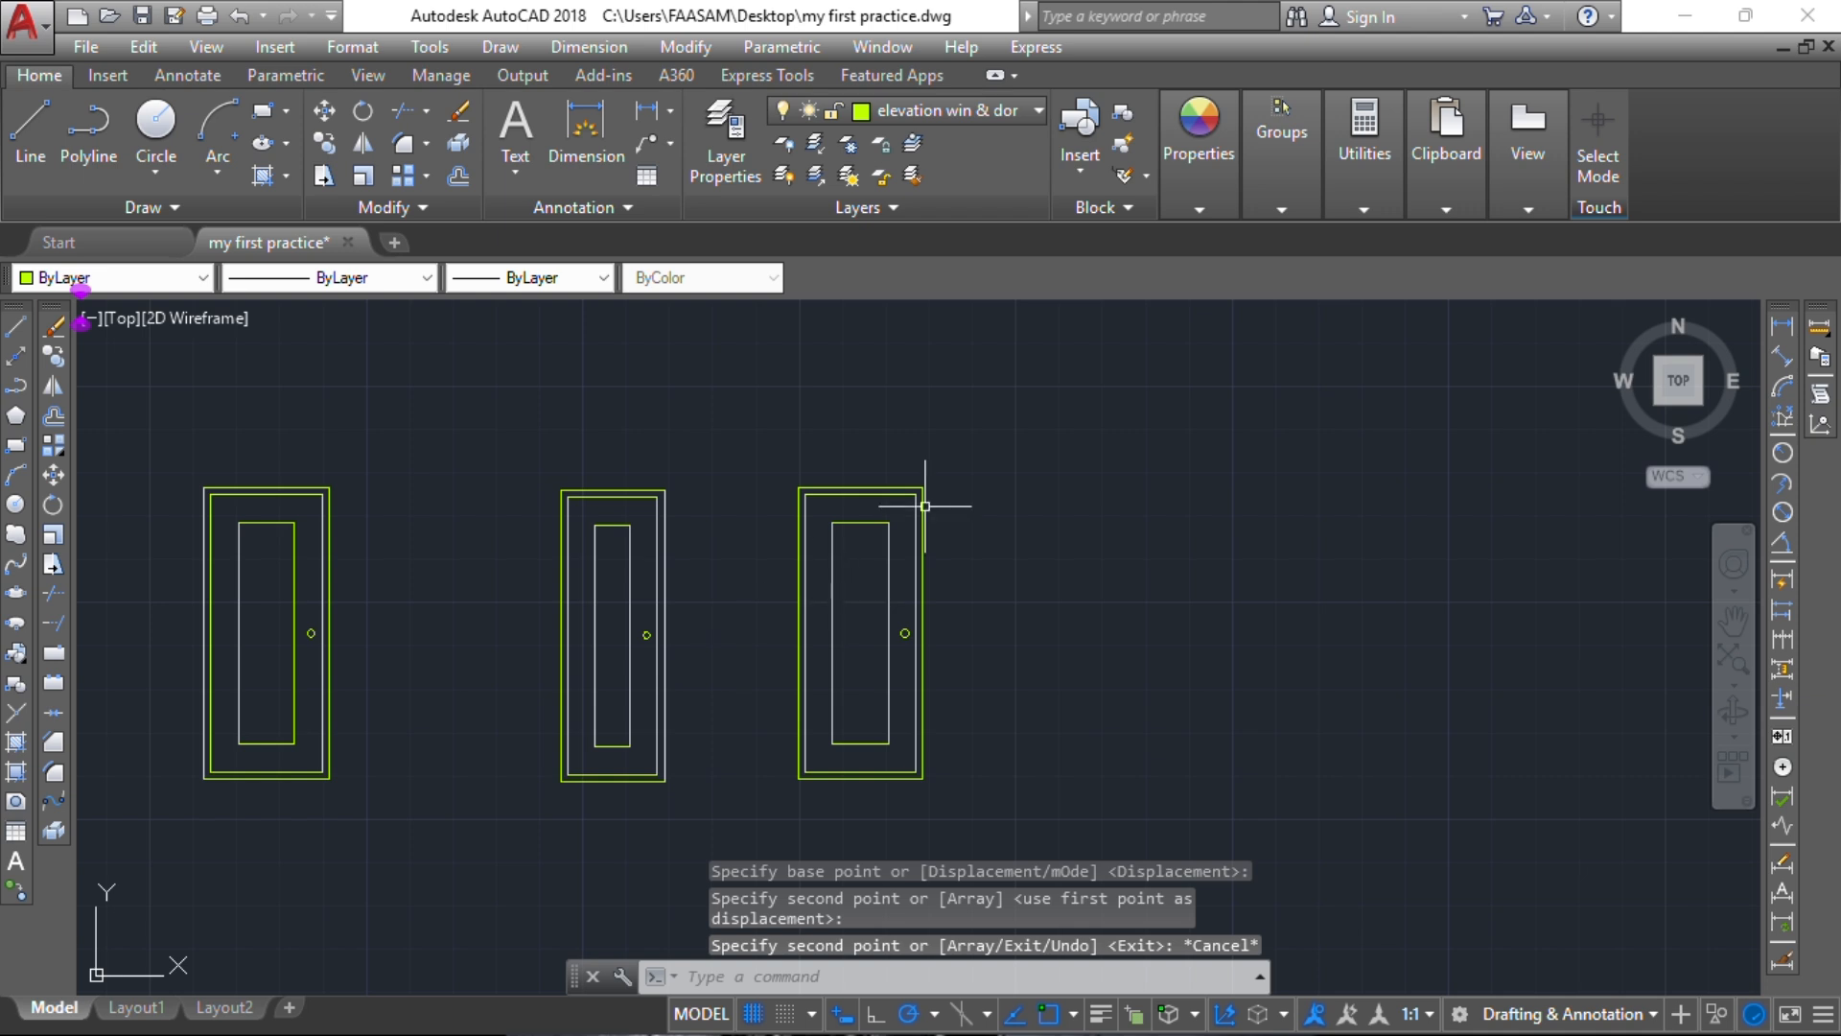
Step: Draw a 300 by 2100 rectangle to the right of the copied door
middle_drag(972, 577, 954, 505)
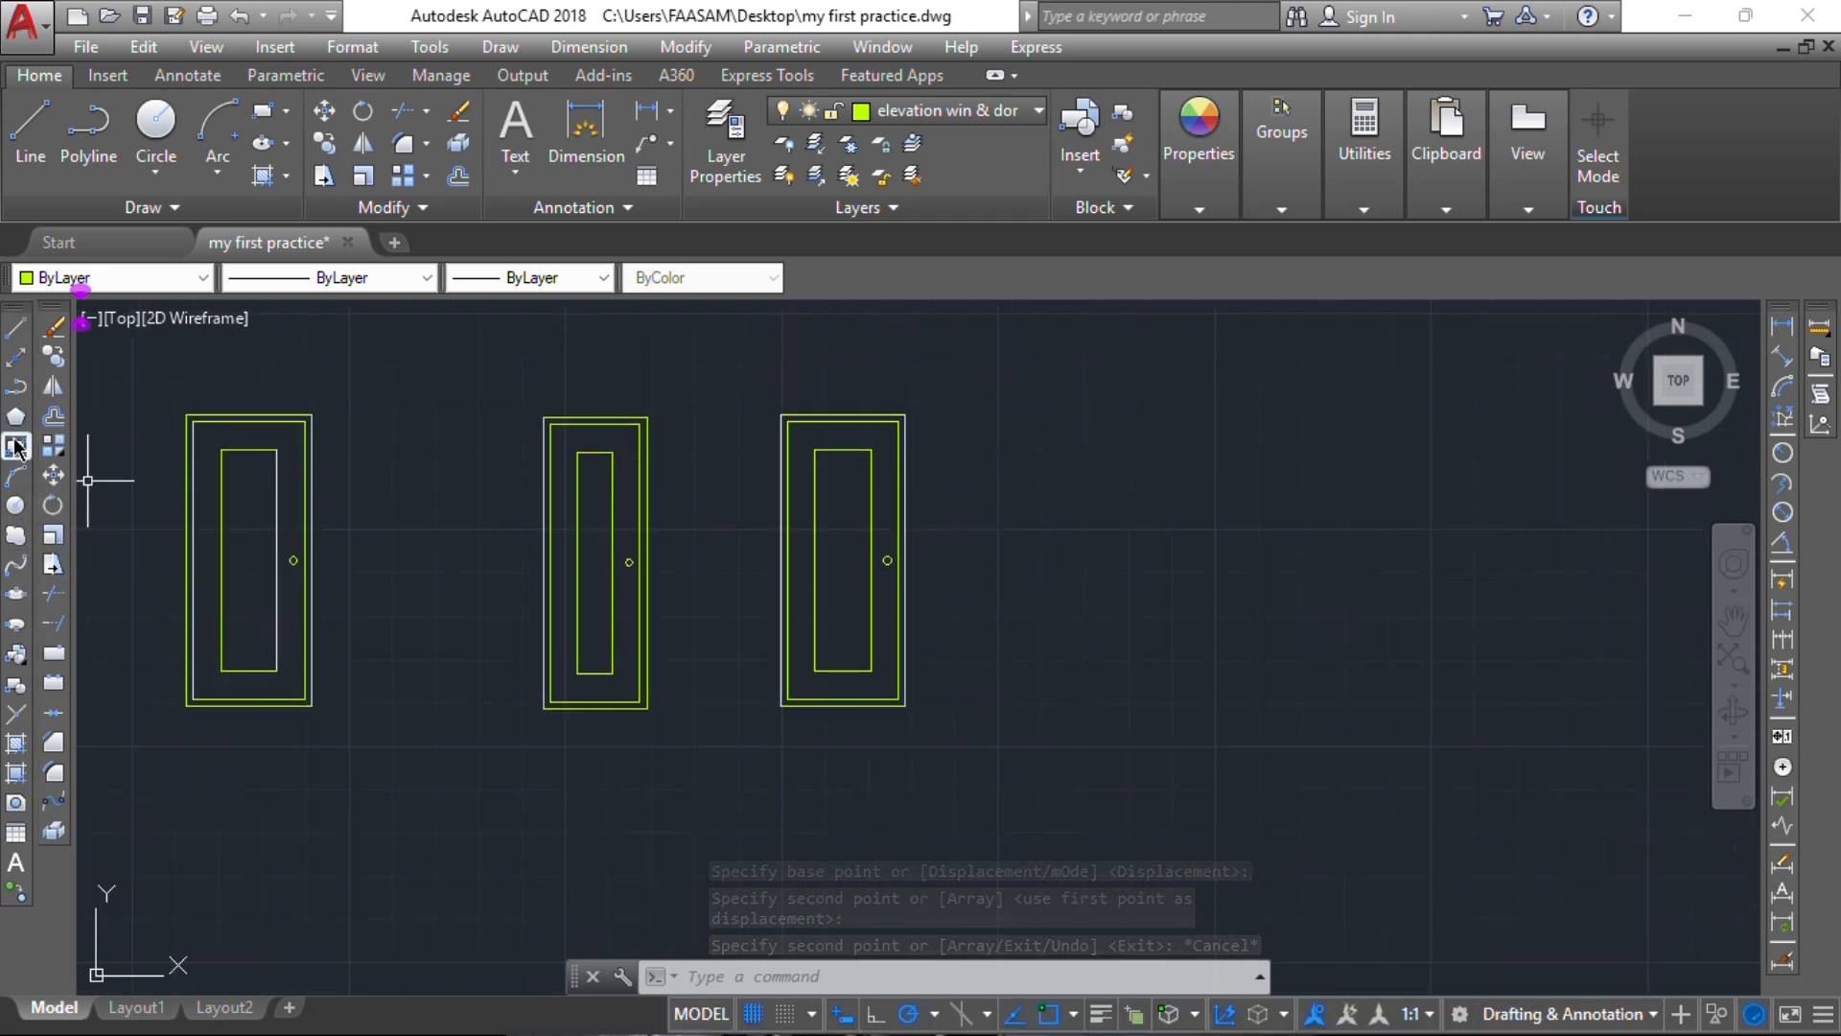
click(1004, 425)
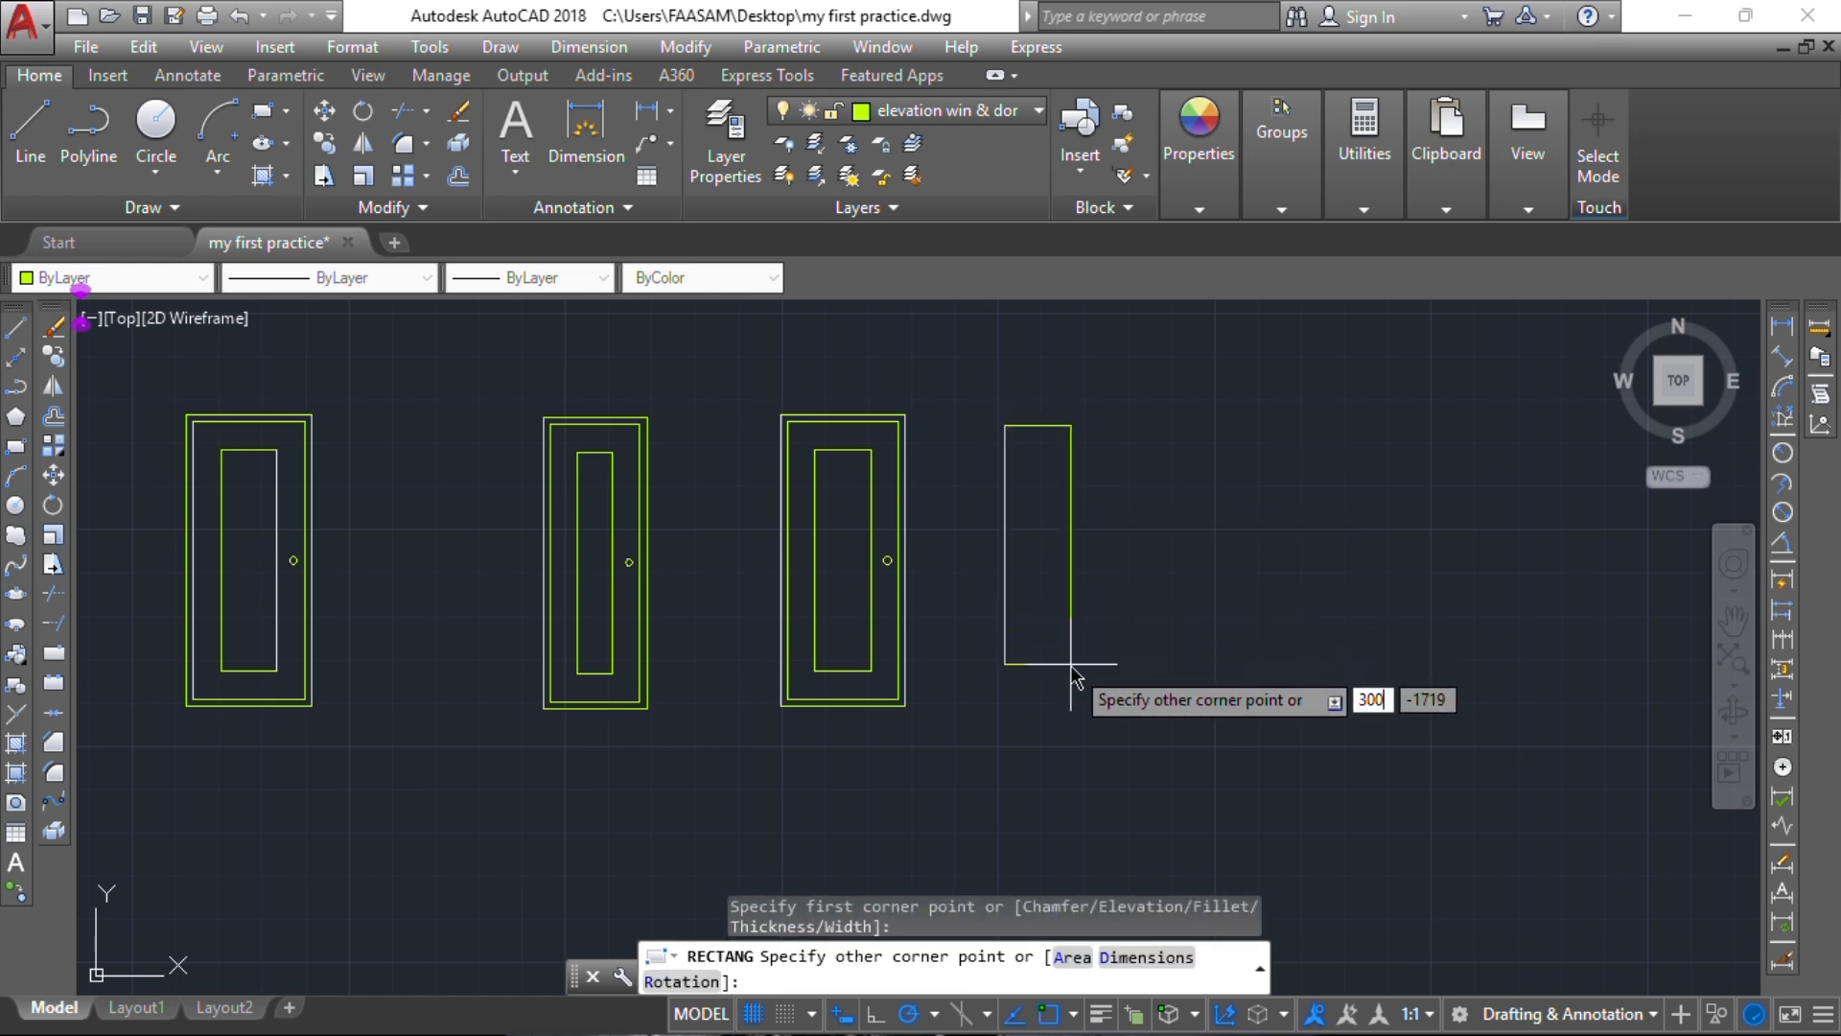
key(Tab)
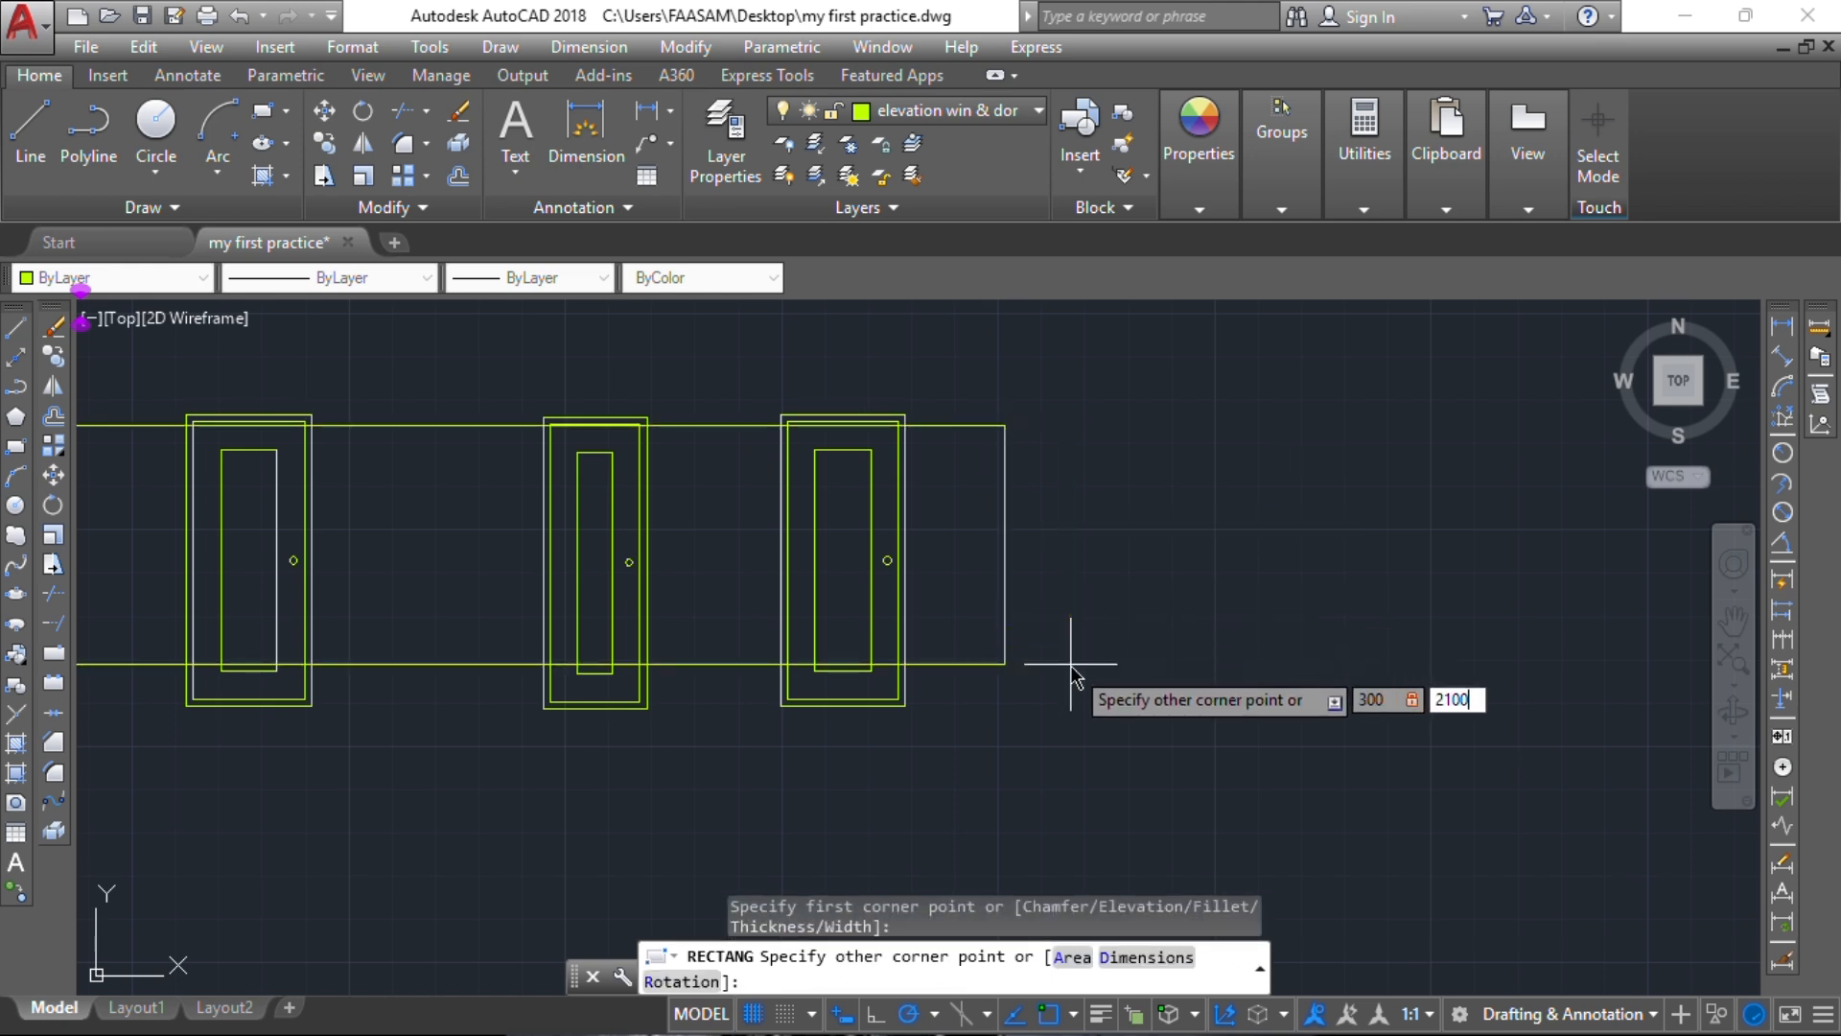
text(2100)
key(Return)
Step: Move the 300 by 2100 rectangle straight down so it stands roughly level with the copied door
click(1041, 426)
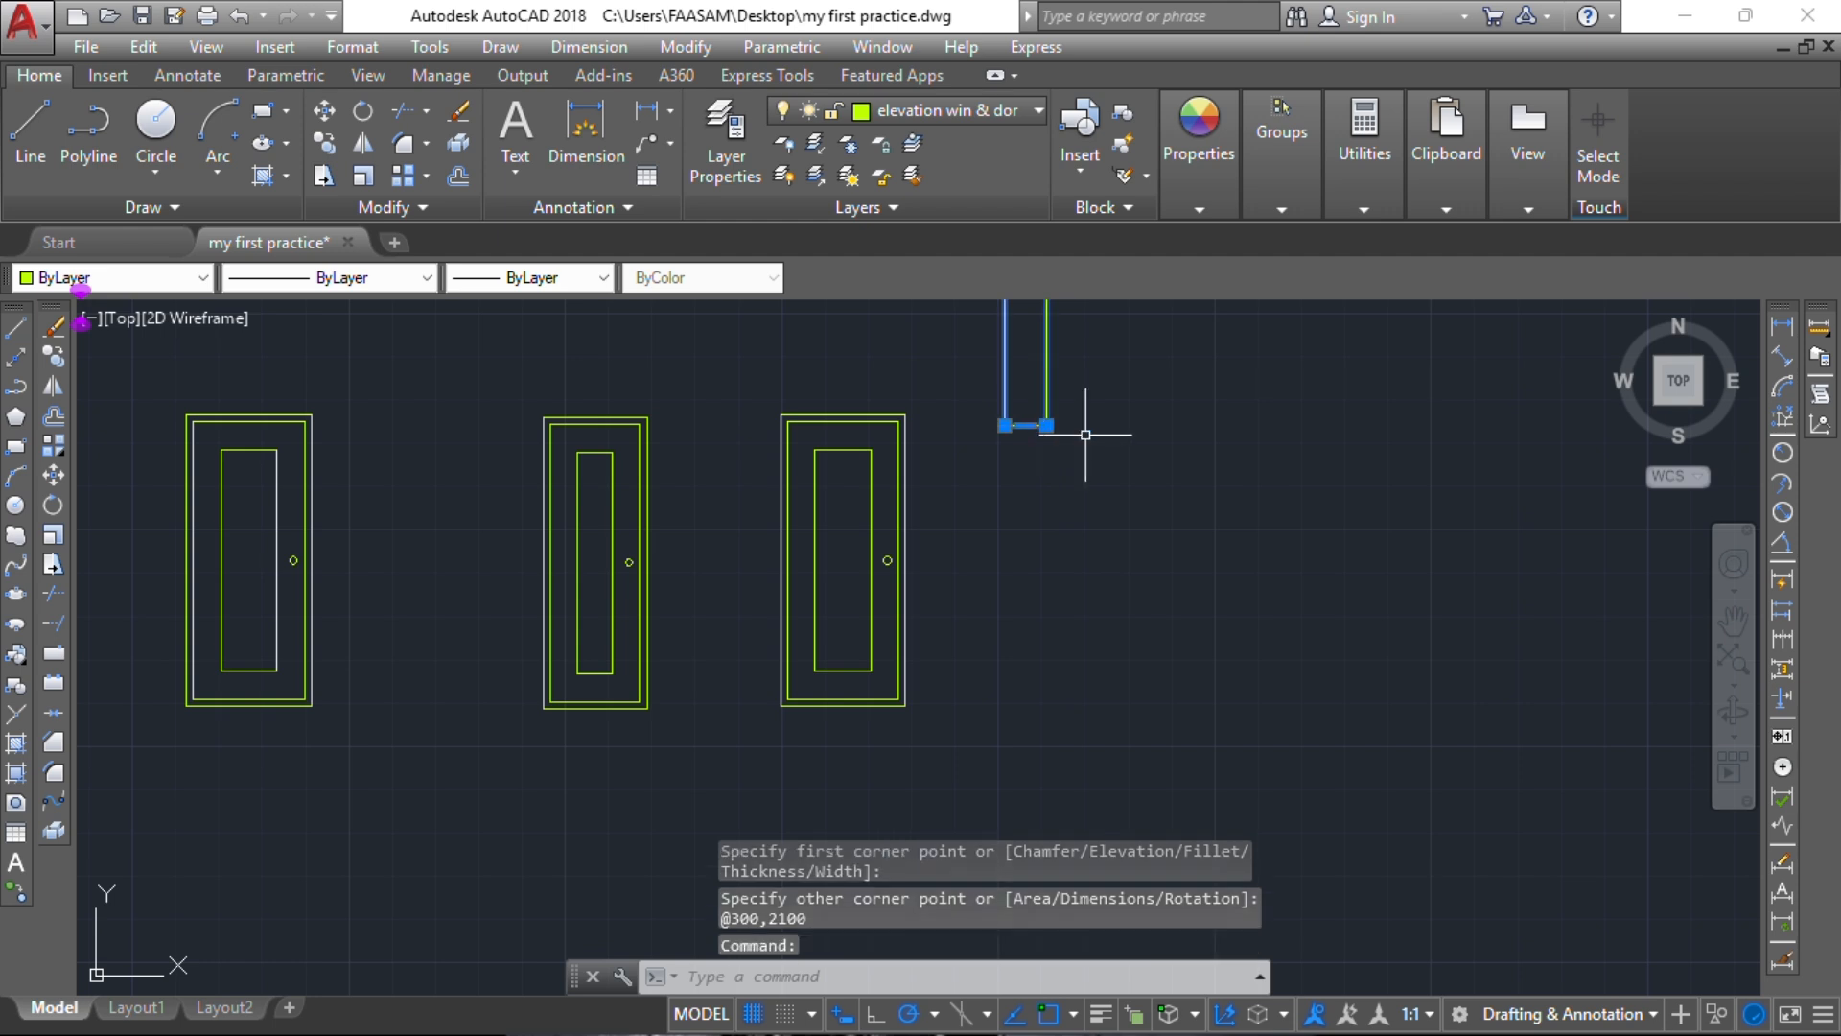
text(m)
key(Return)
click(1203, 417)
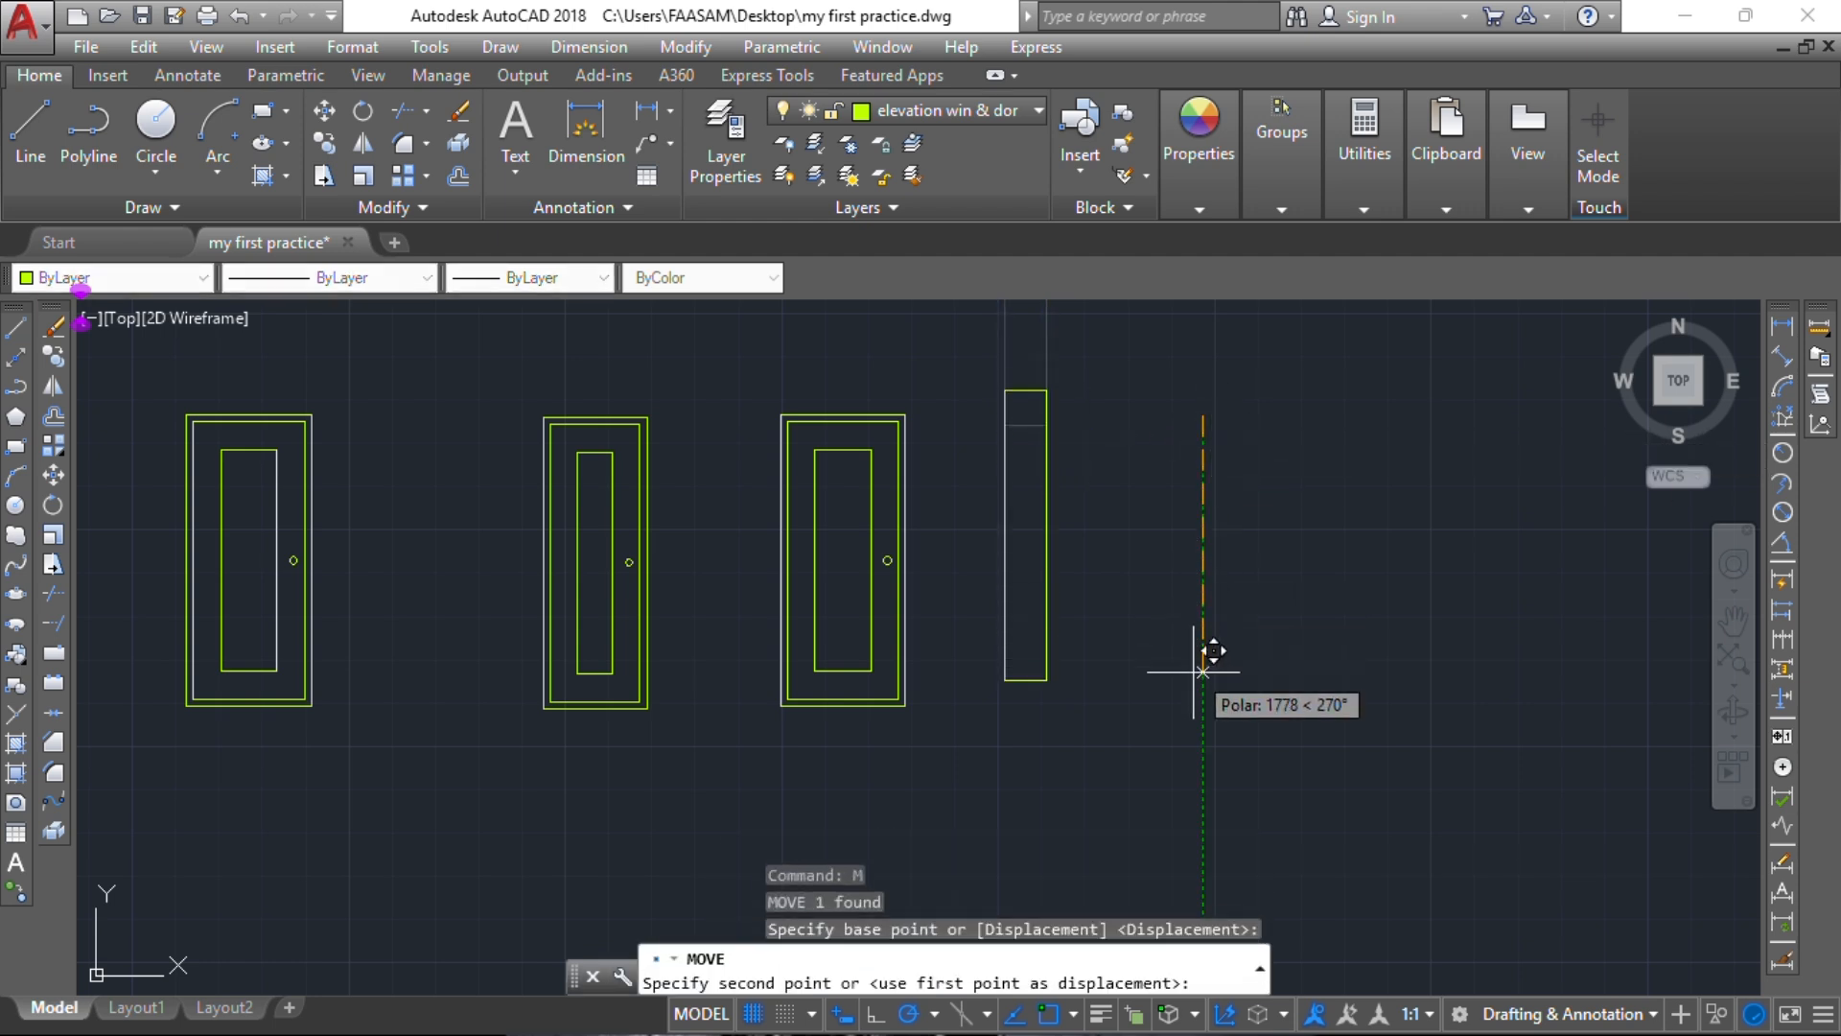
click(1204, 713)
Step: Try to offset the 300 by 2100 rectangle inward by 150
scroll(1004, 498, up, 2)
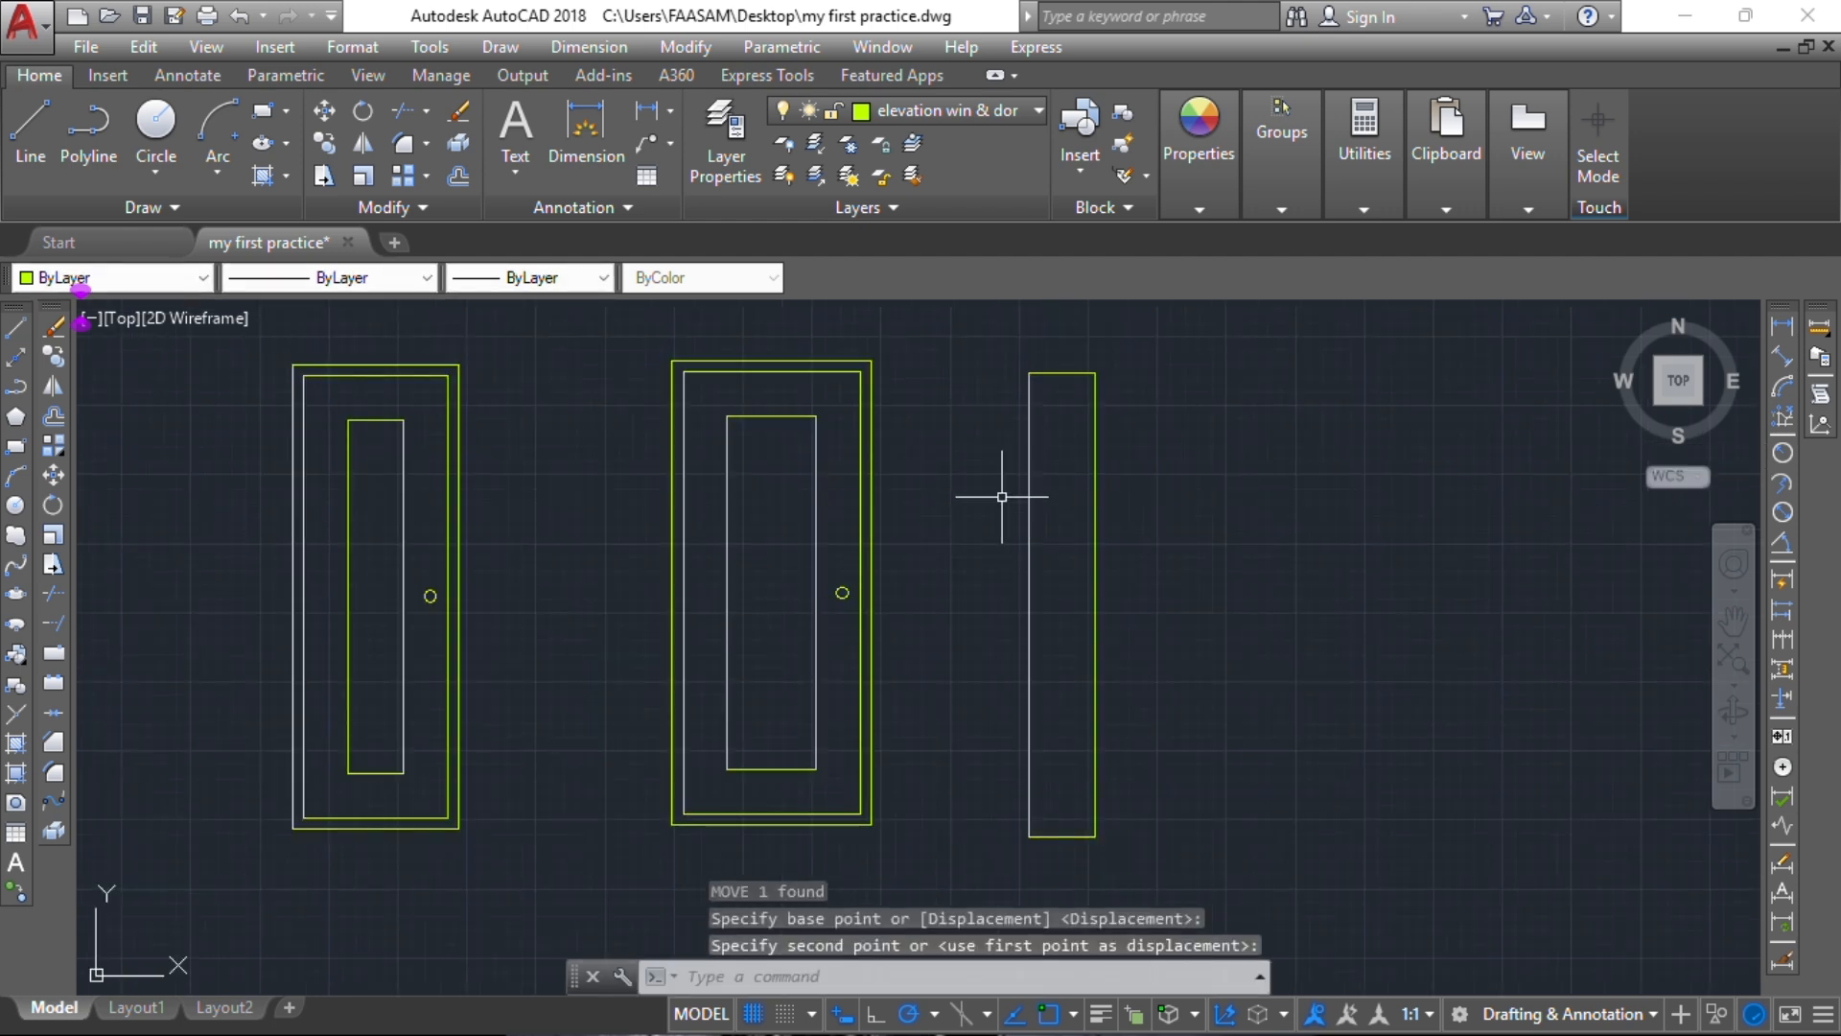
click(1030, 487)
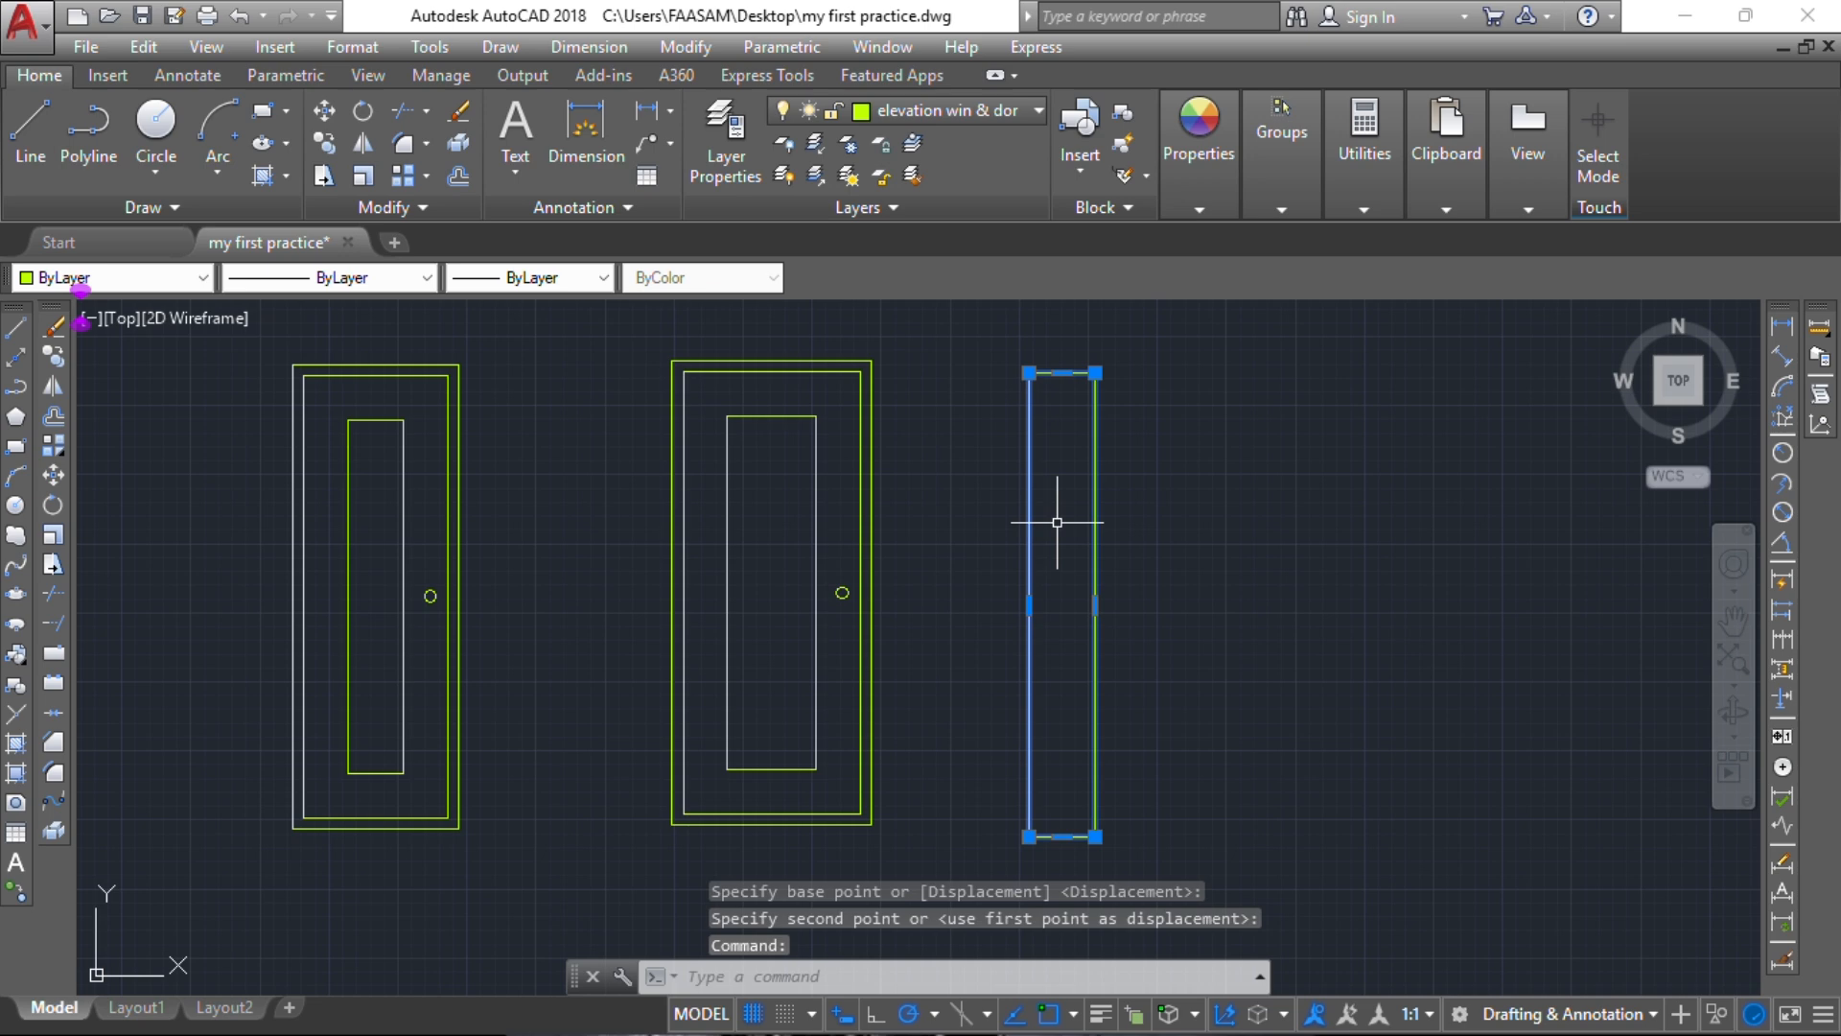
text(o)
key(Return)
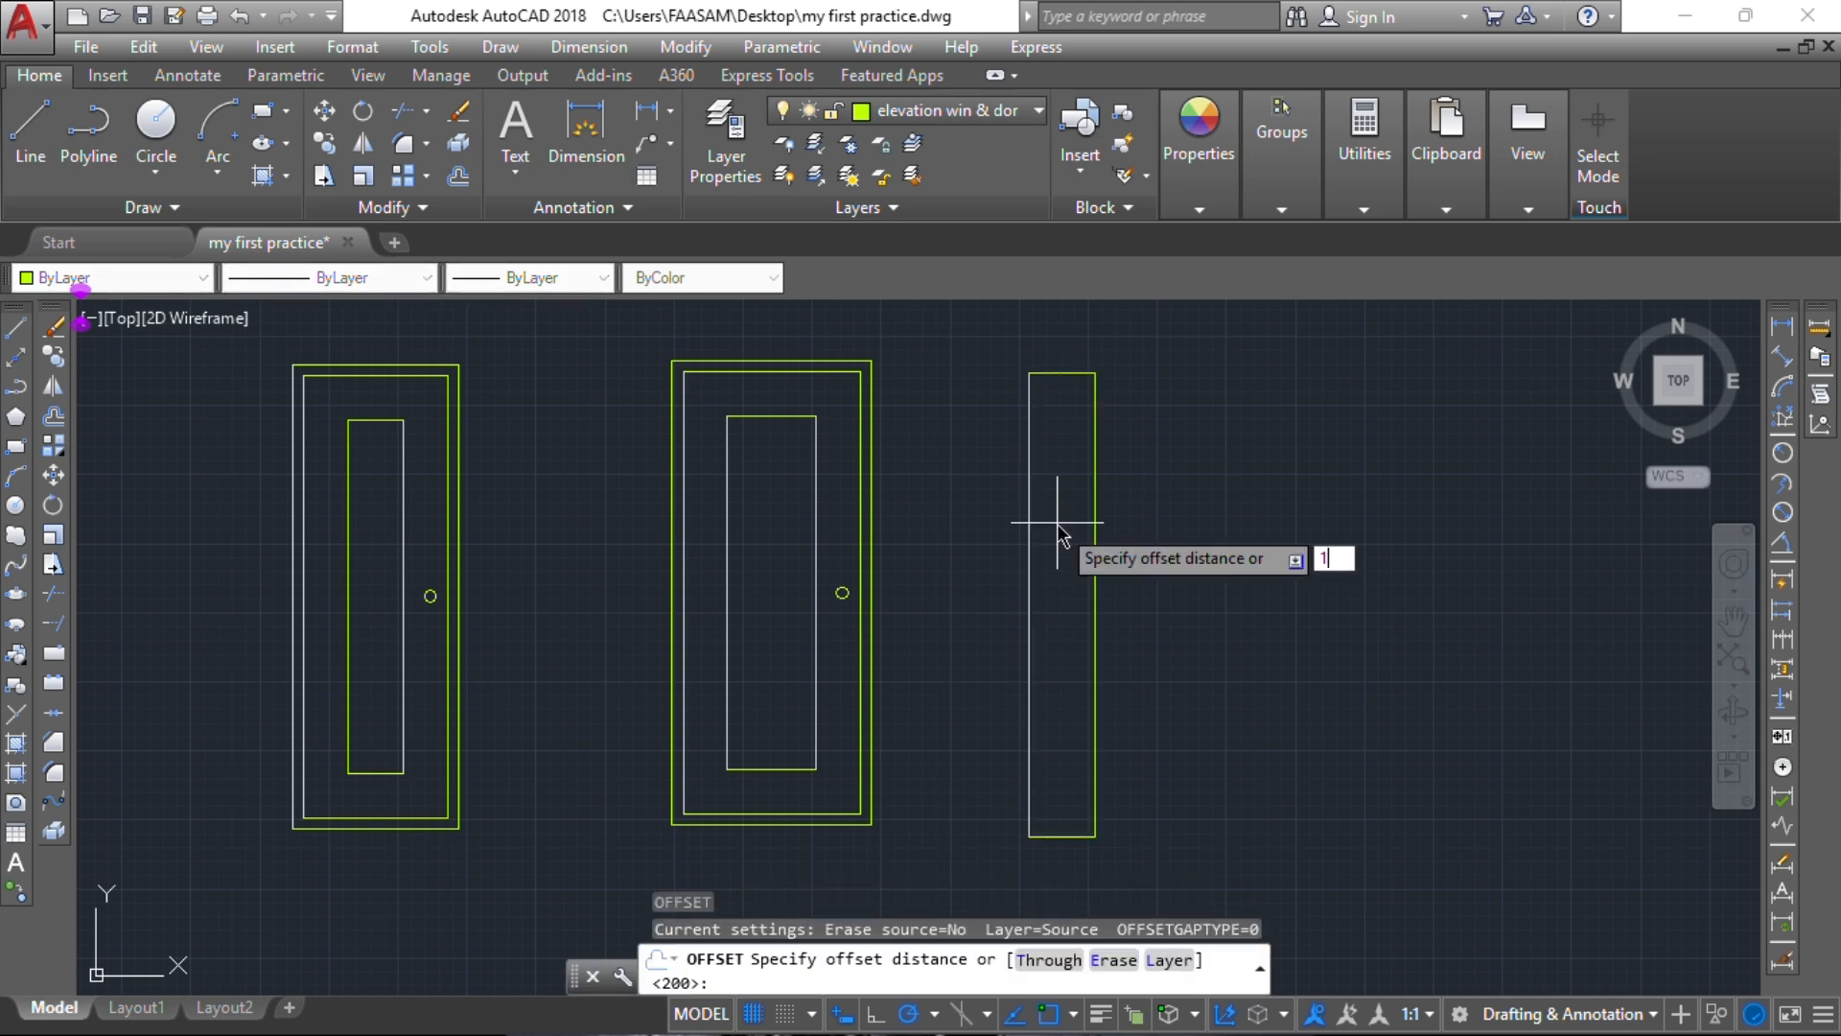
text(150)
key(Return)
click(1032, 498)
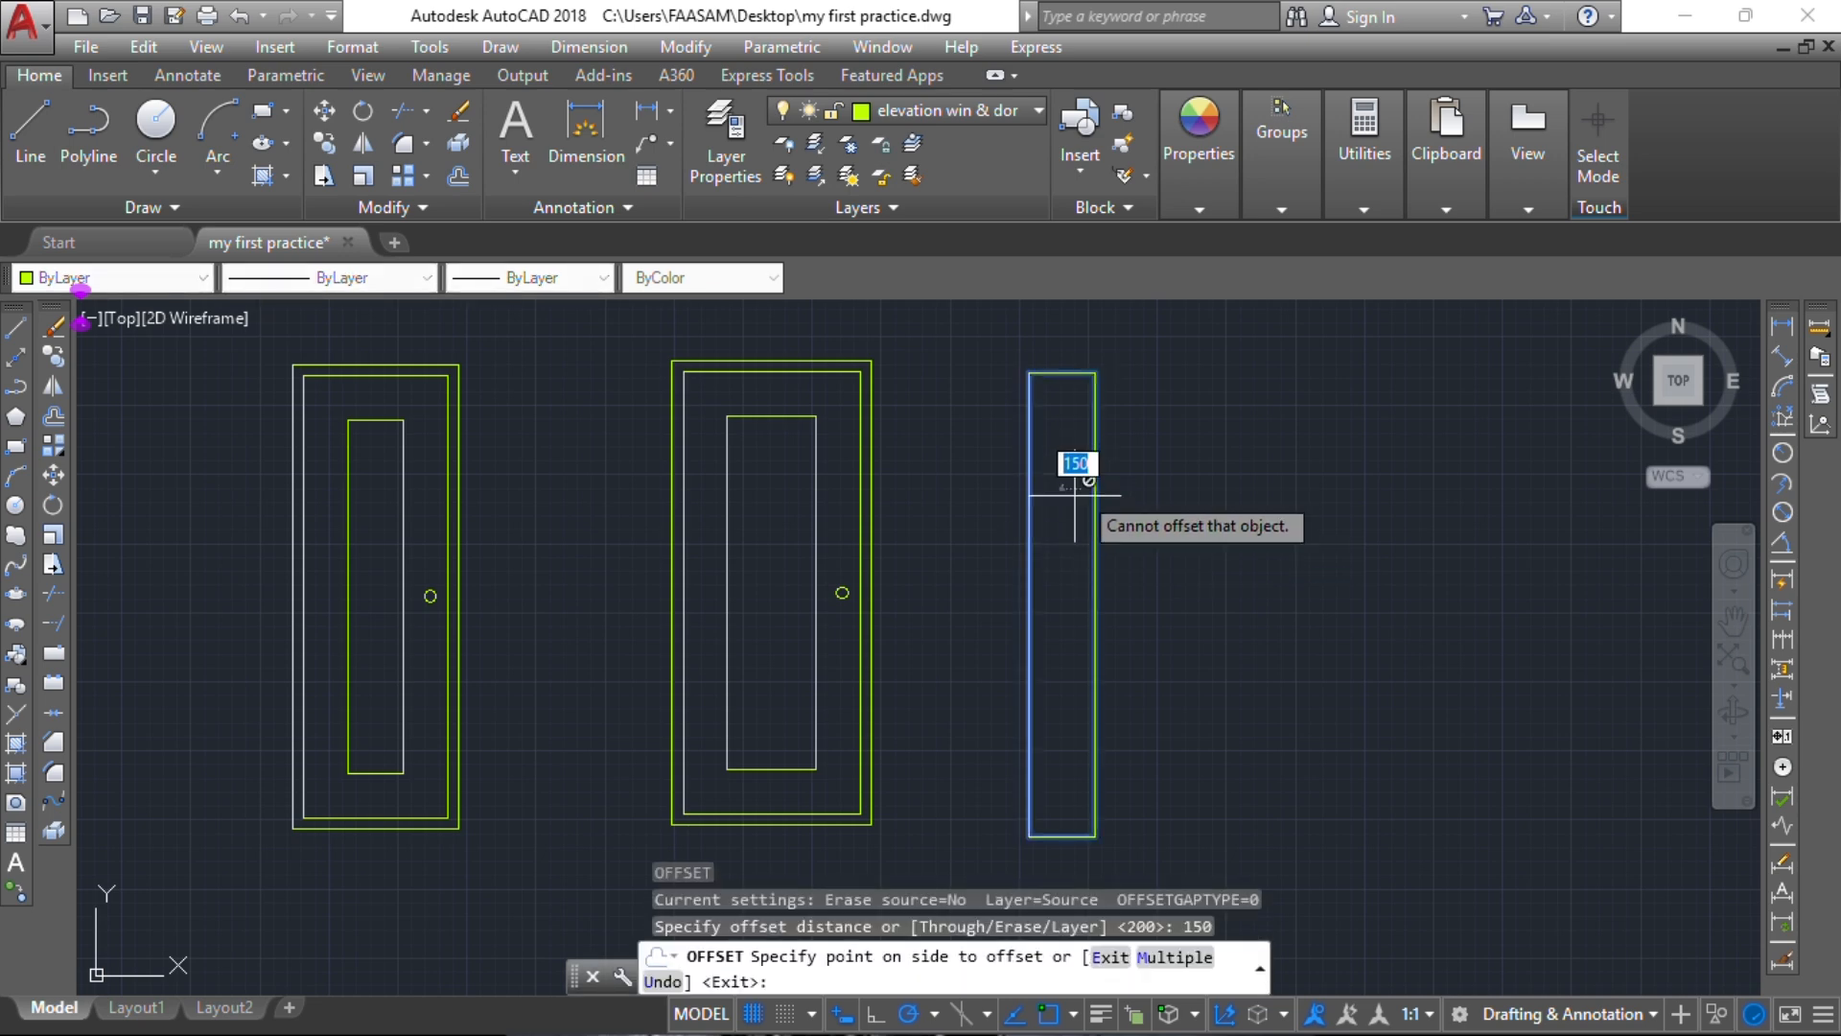
key(Escape)
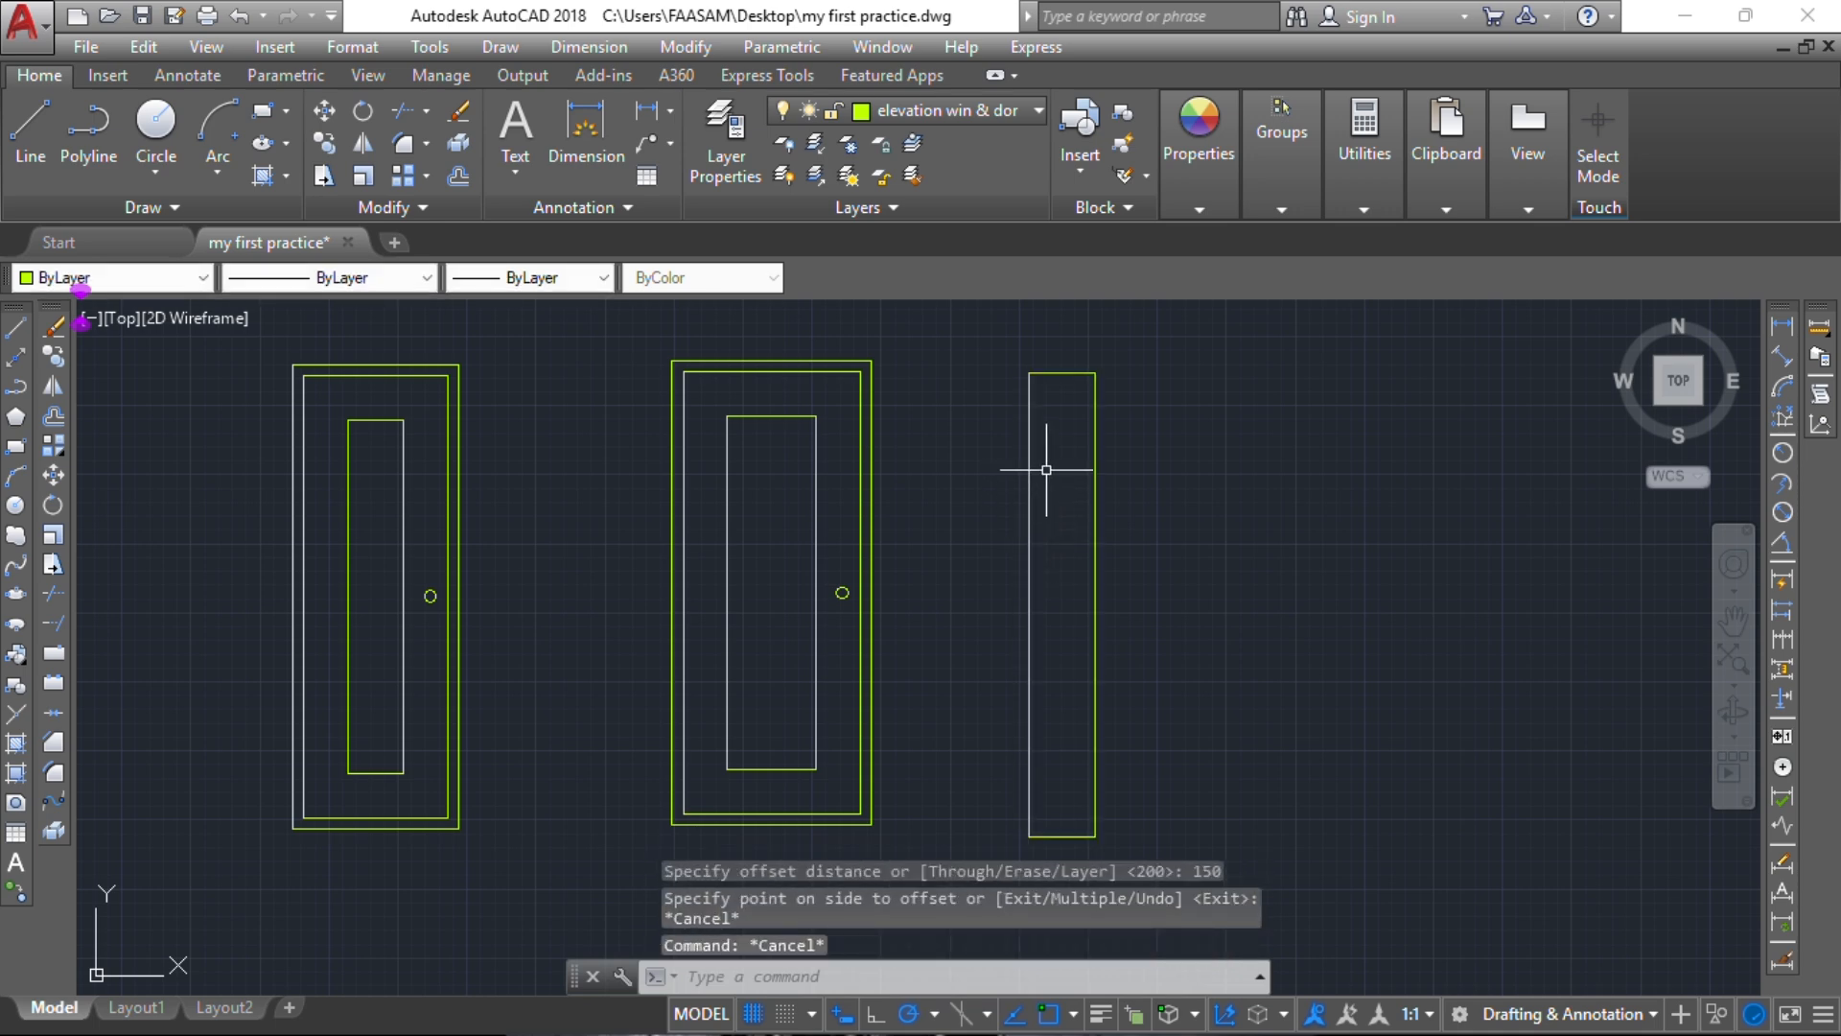
Step: Offset the 300 by 2100 rectangle inward by 100 to form its inner panel
click(1069, 373)
text(o)
key(Return)
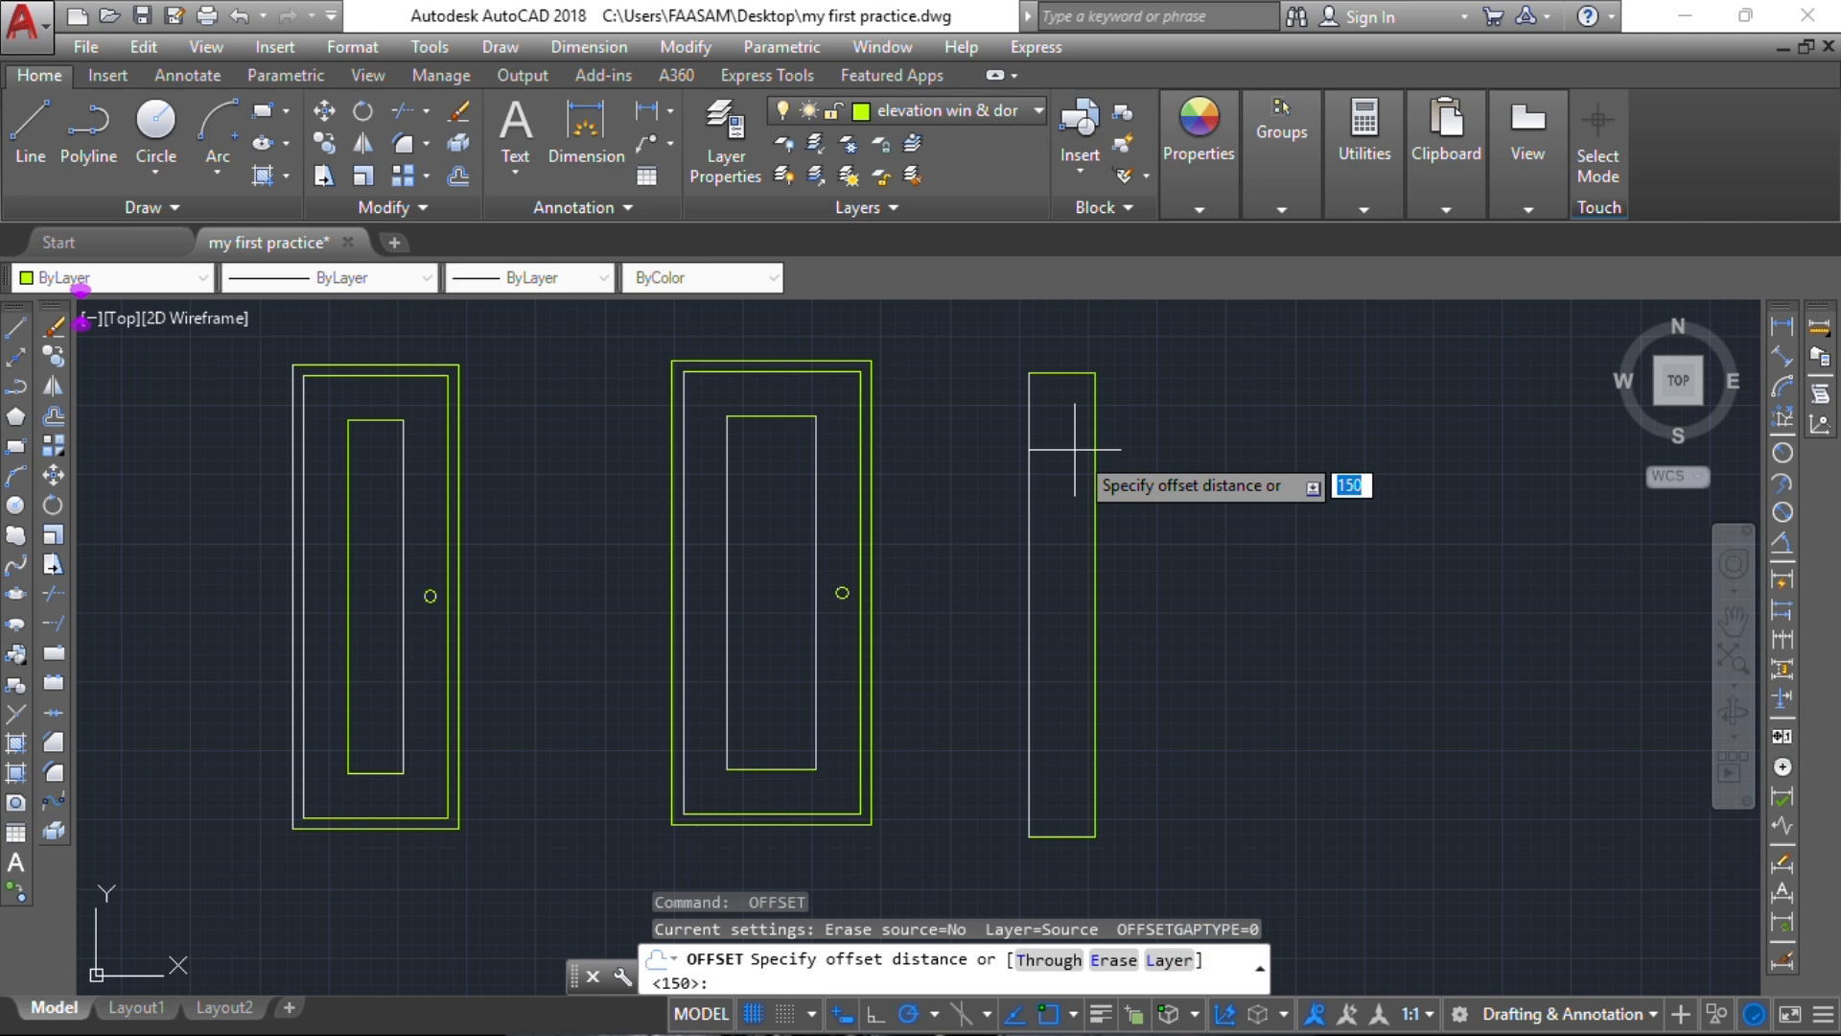
key(Return)
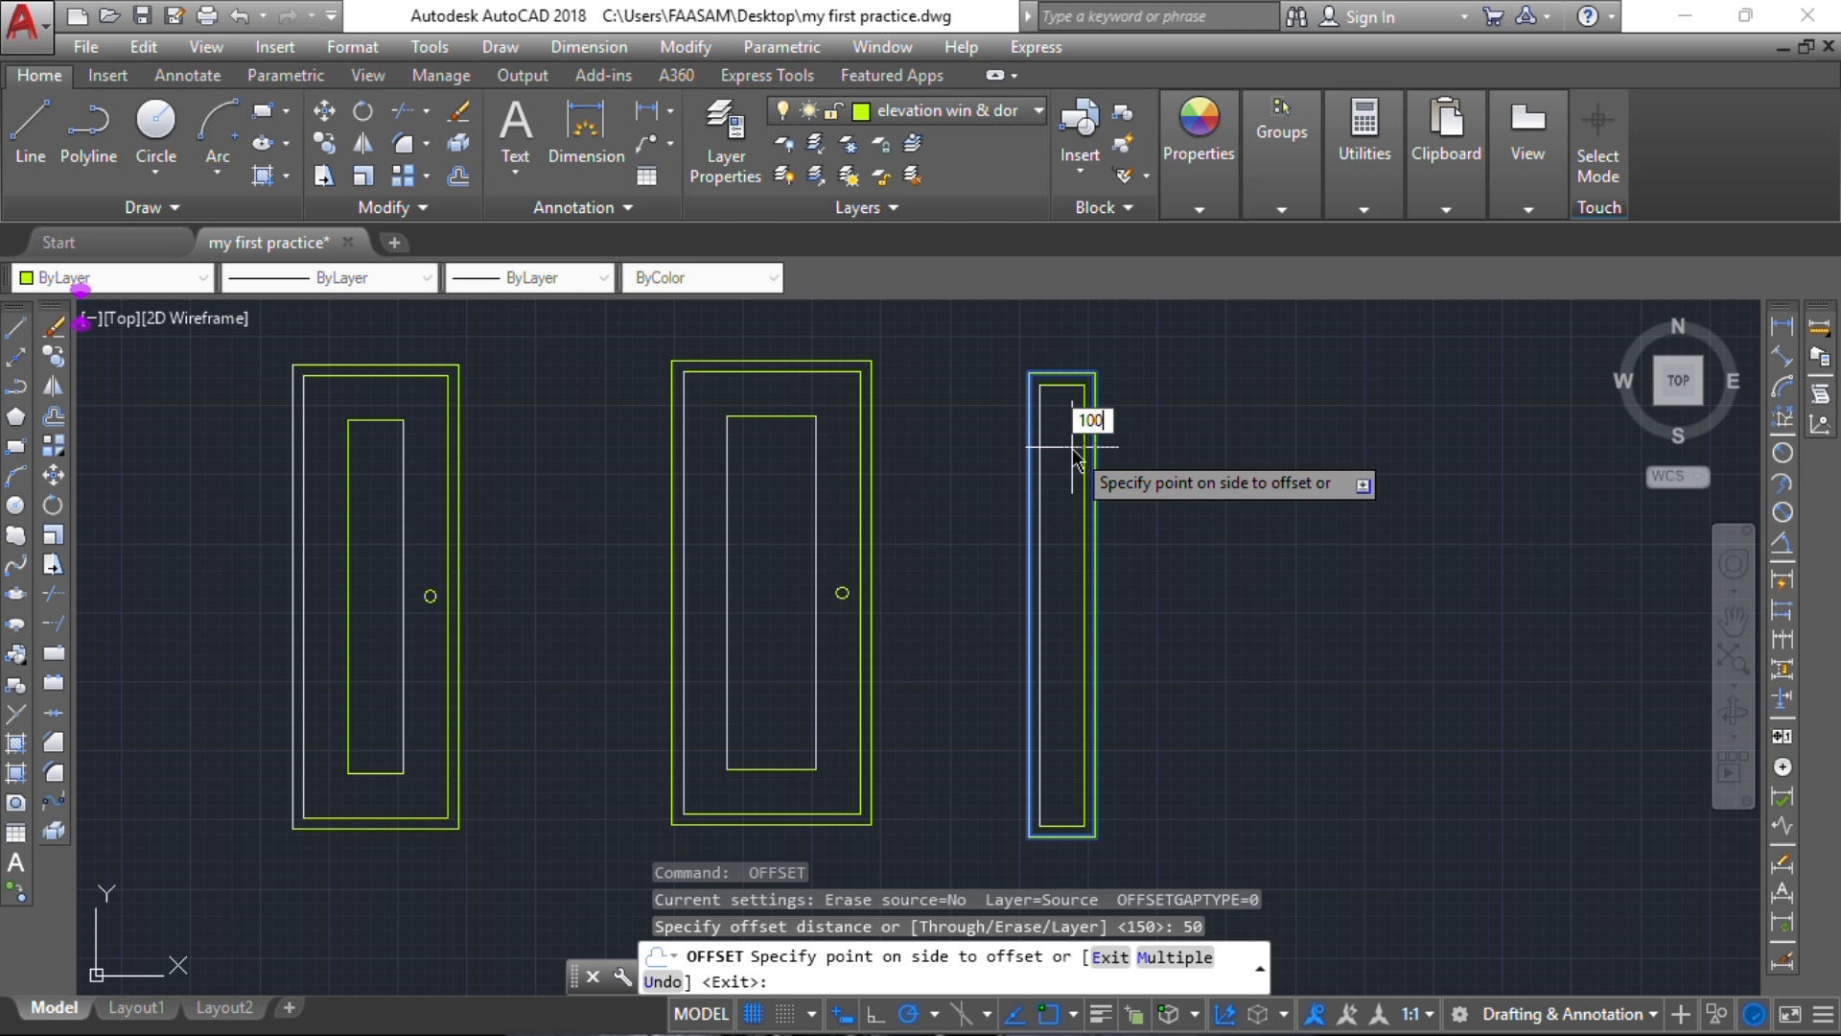
key(Return)
click(1073, 447)
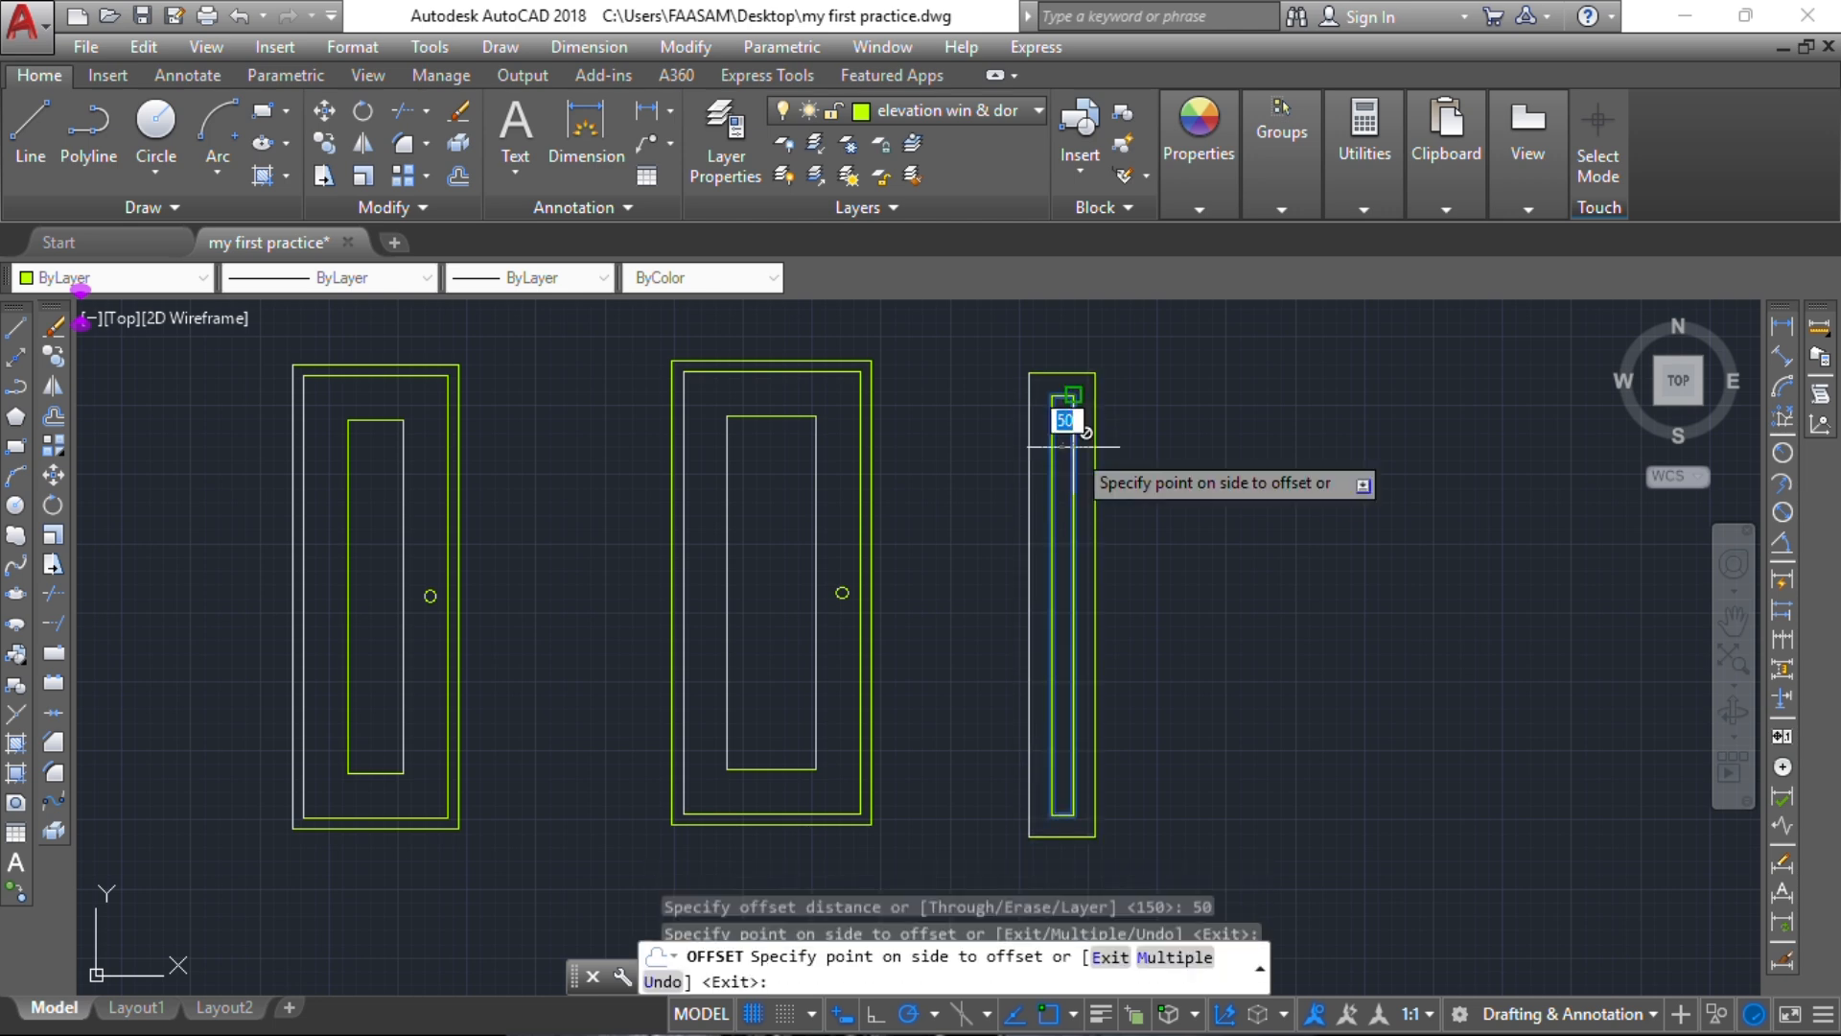
key(Escape)
key(Escape)
key(Escape)
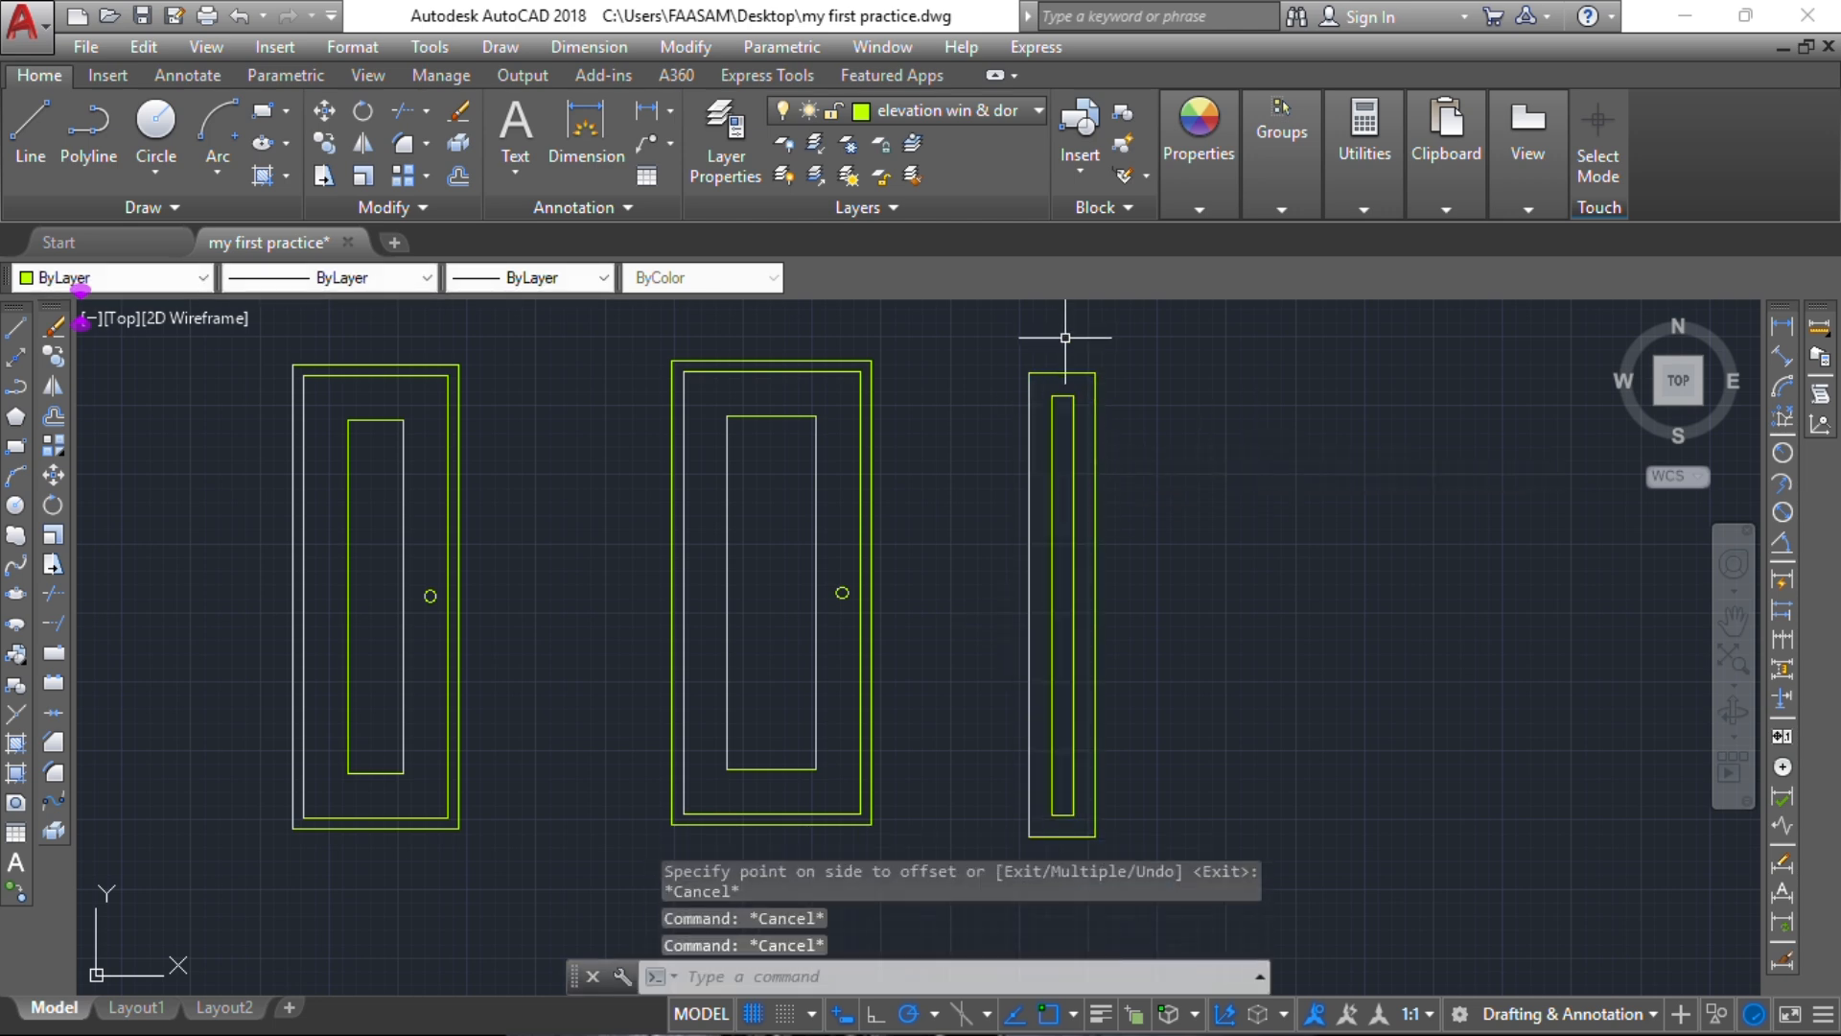
Step: Move the 300 by 2100 leaf with its inner panel so its top-left corner meets the adjacent 900 door's top-right corner
click(1102, 317)
click(1010, 467)
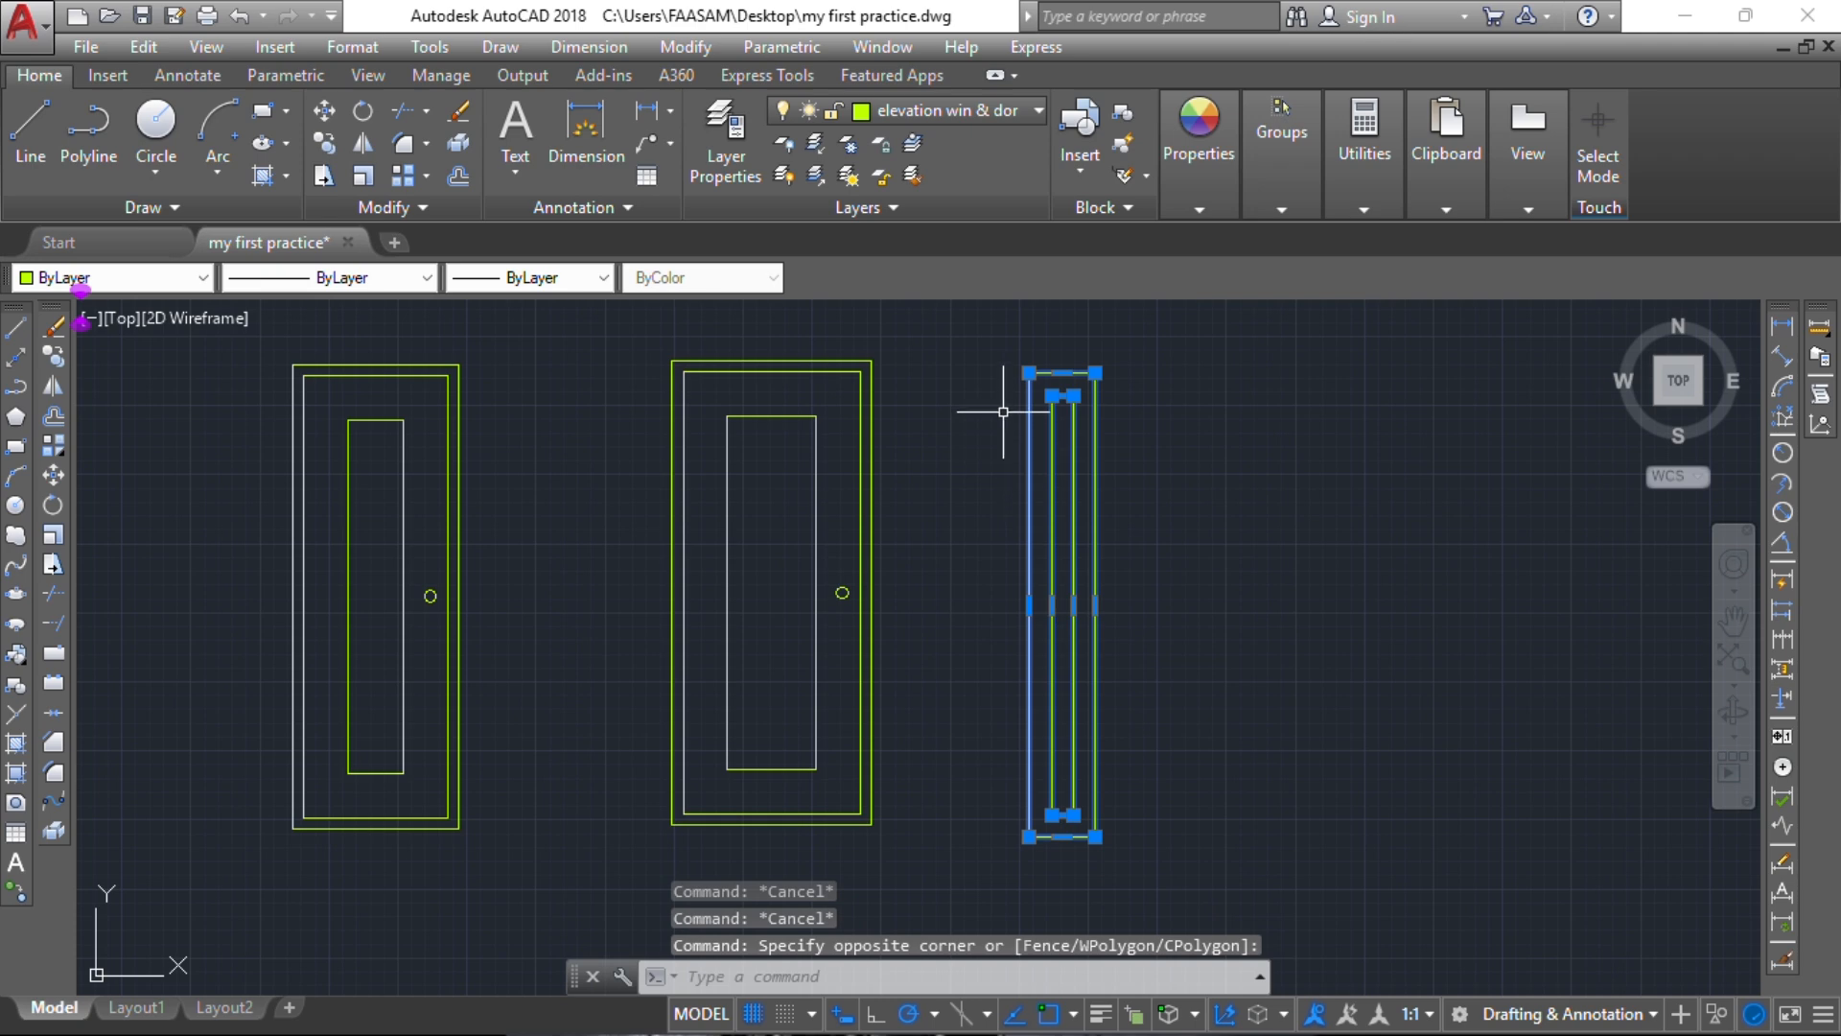
text(m)
key(Return)
click(1029, 372)
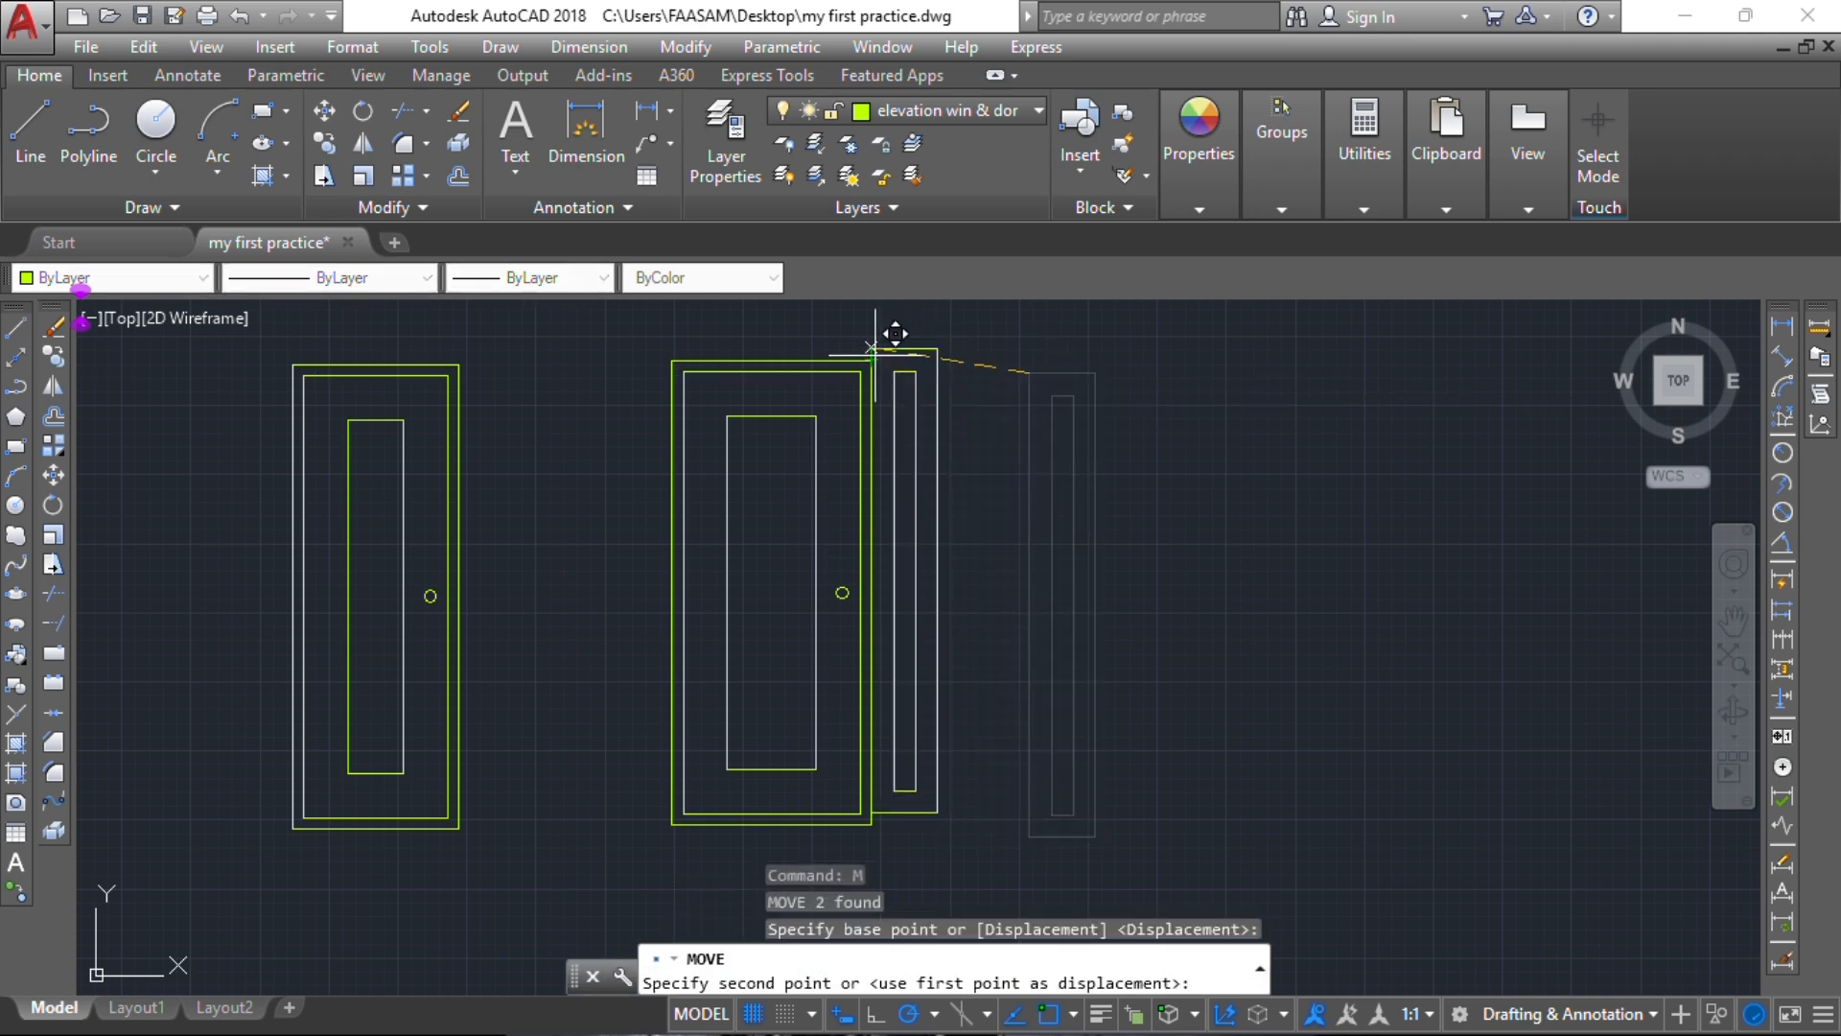
click(872, 360)
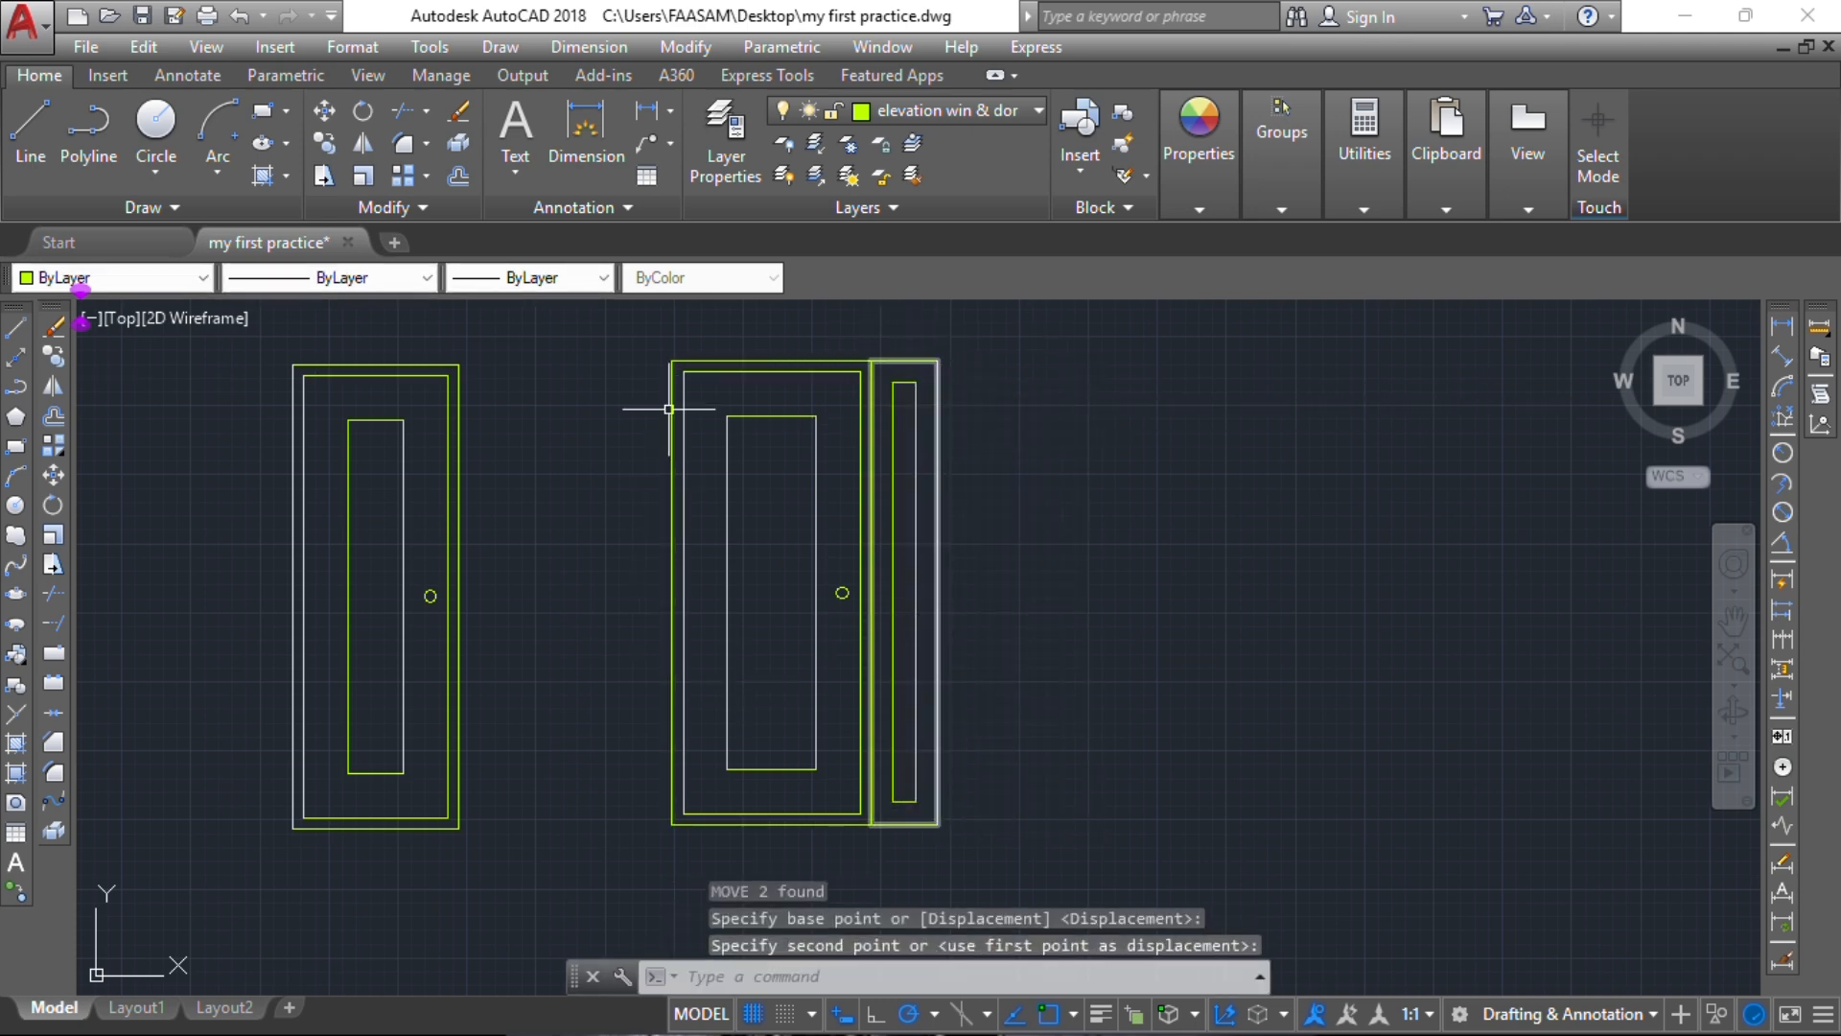
text(di)
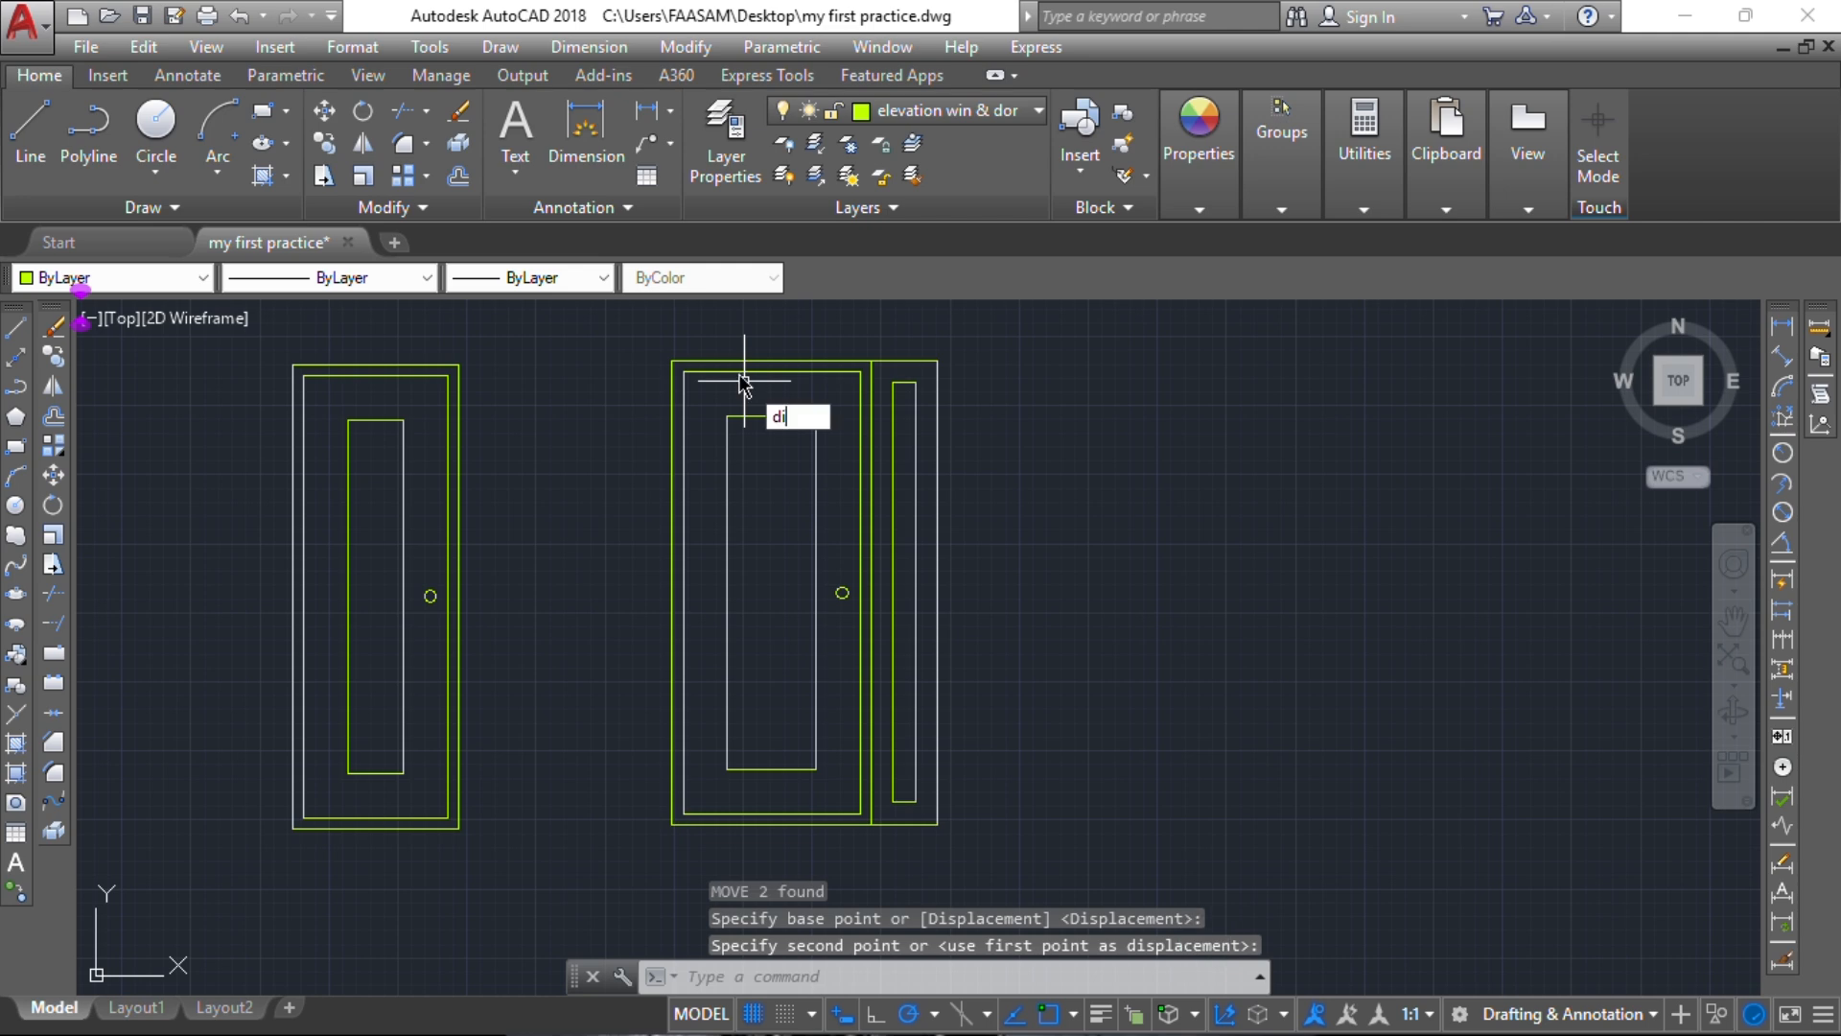
key(Return)
click(671, 360)
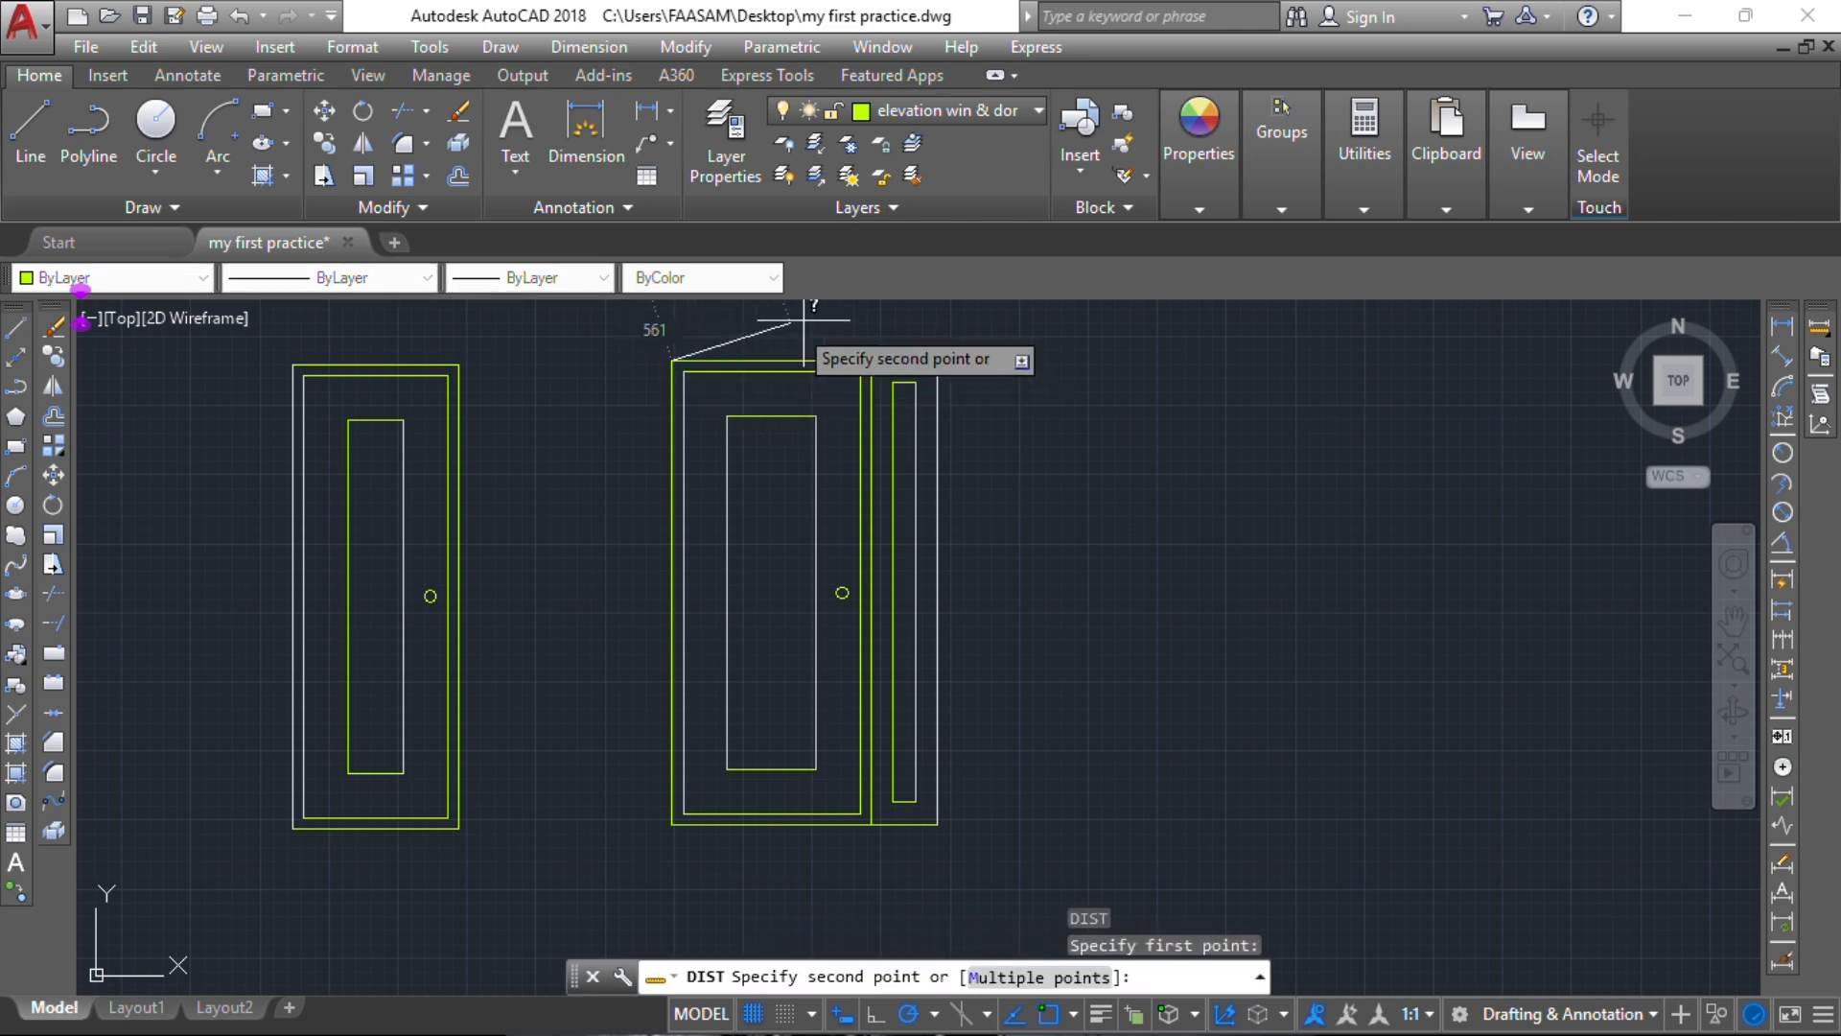
key(Escape)
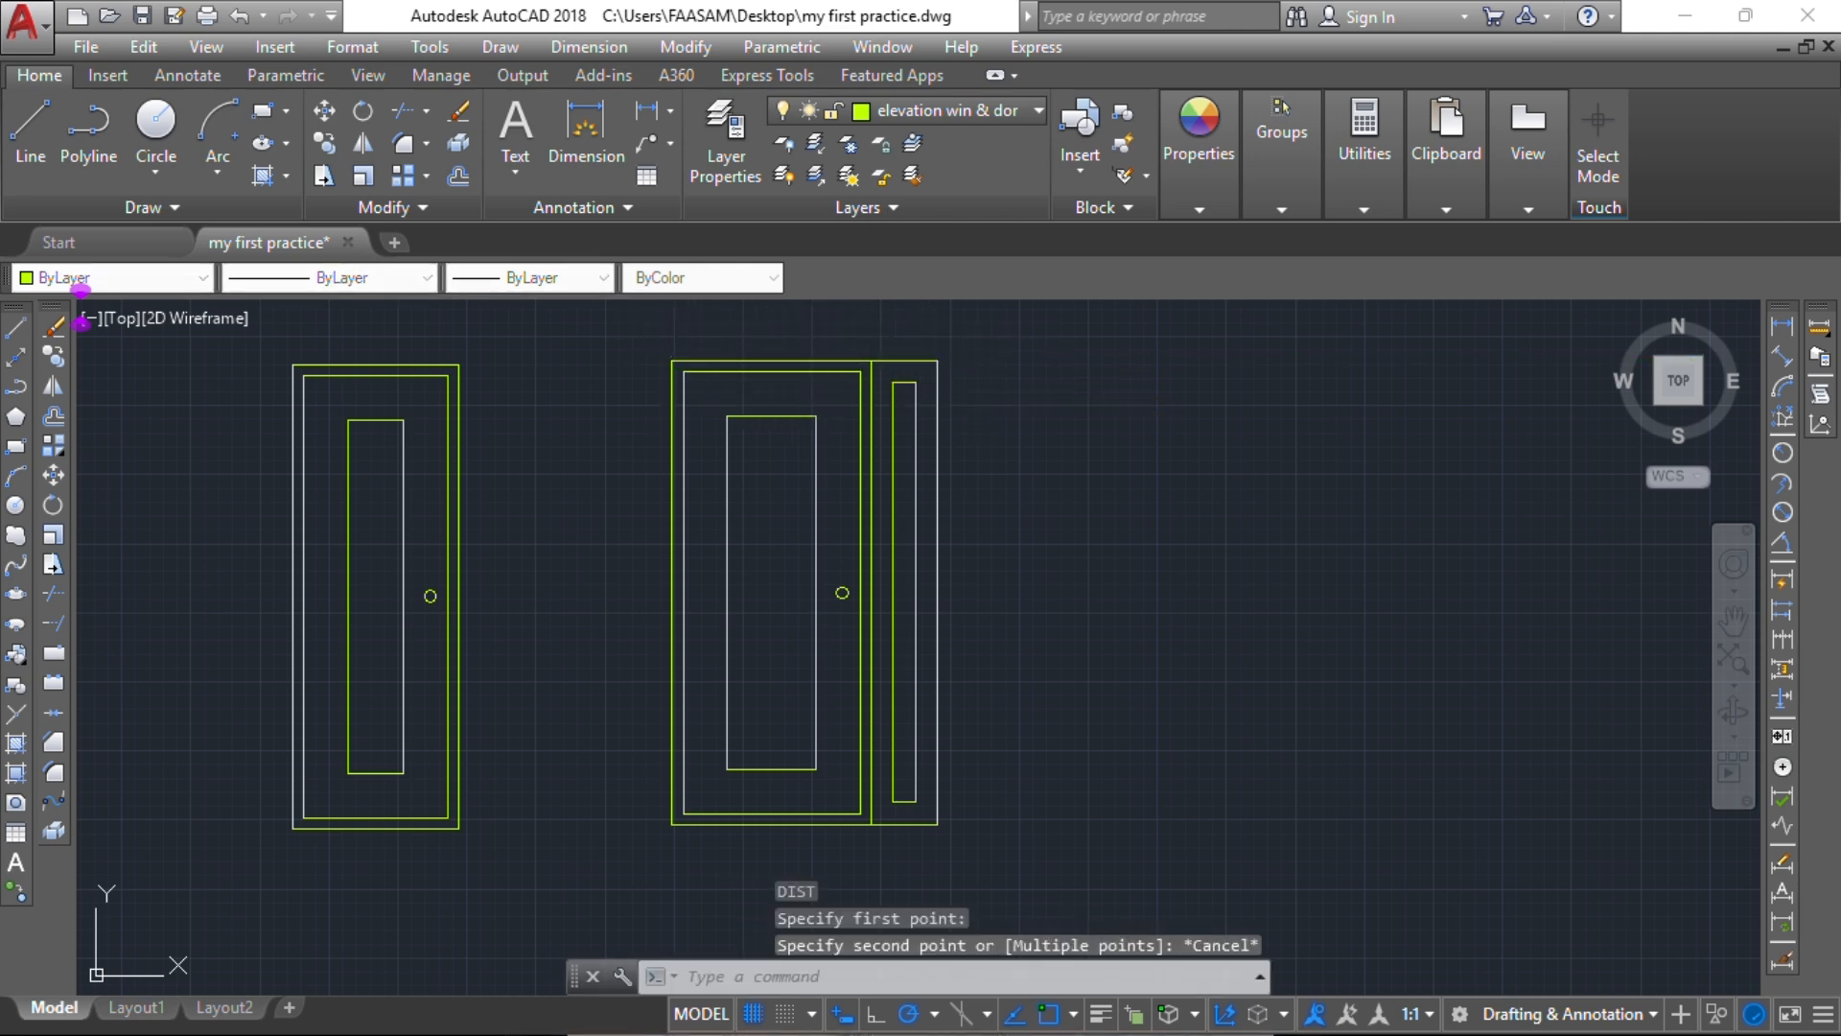
Step: Start a block definition named "entrance door" with its base point at the combined door's bottom-left corner
scroll(972, 483, down, 6)
middle_drag(974, 485, 1297, 506)
scroll(1295, 499, up, 5)
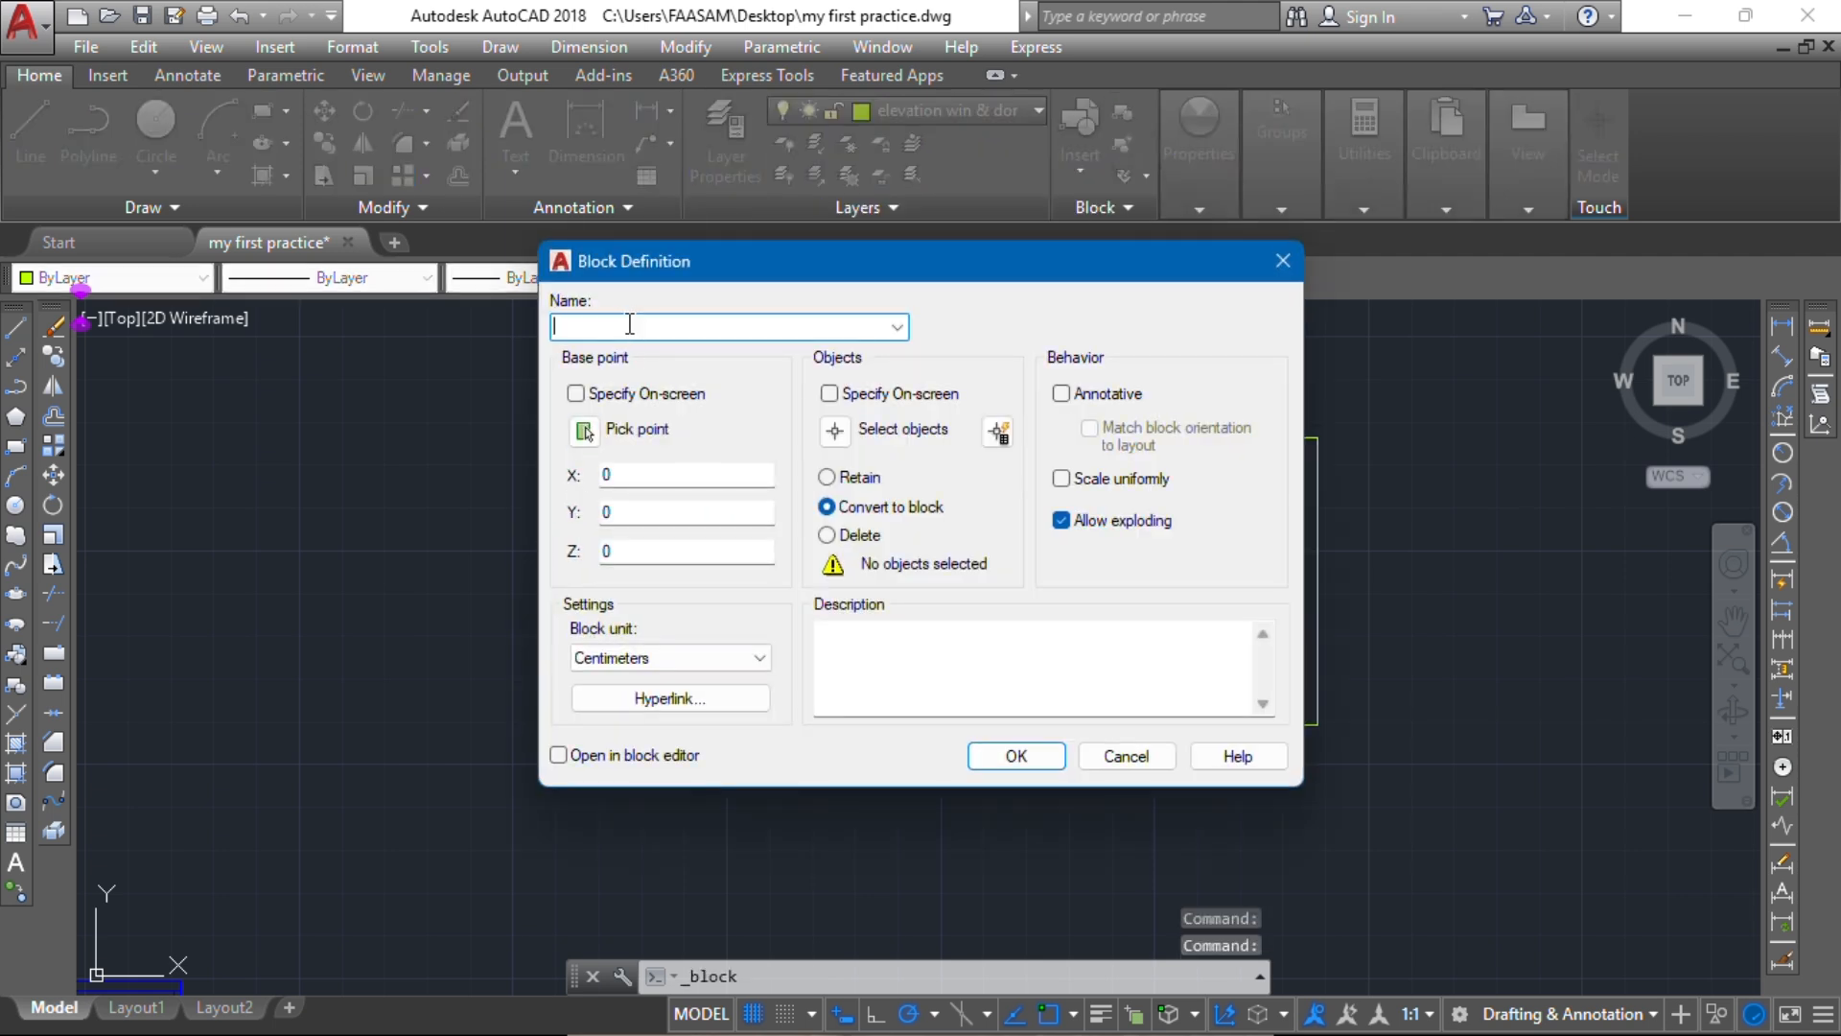
text(ntranc)
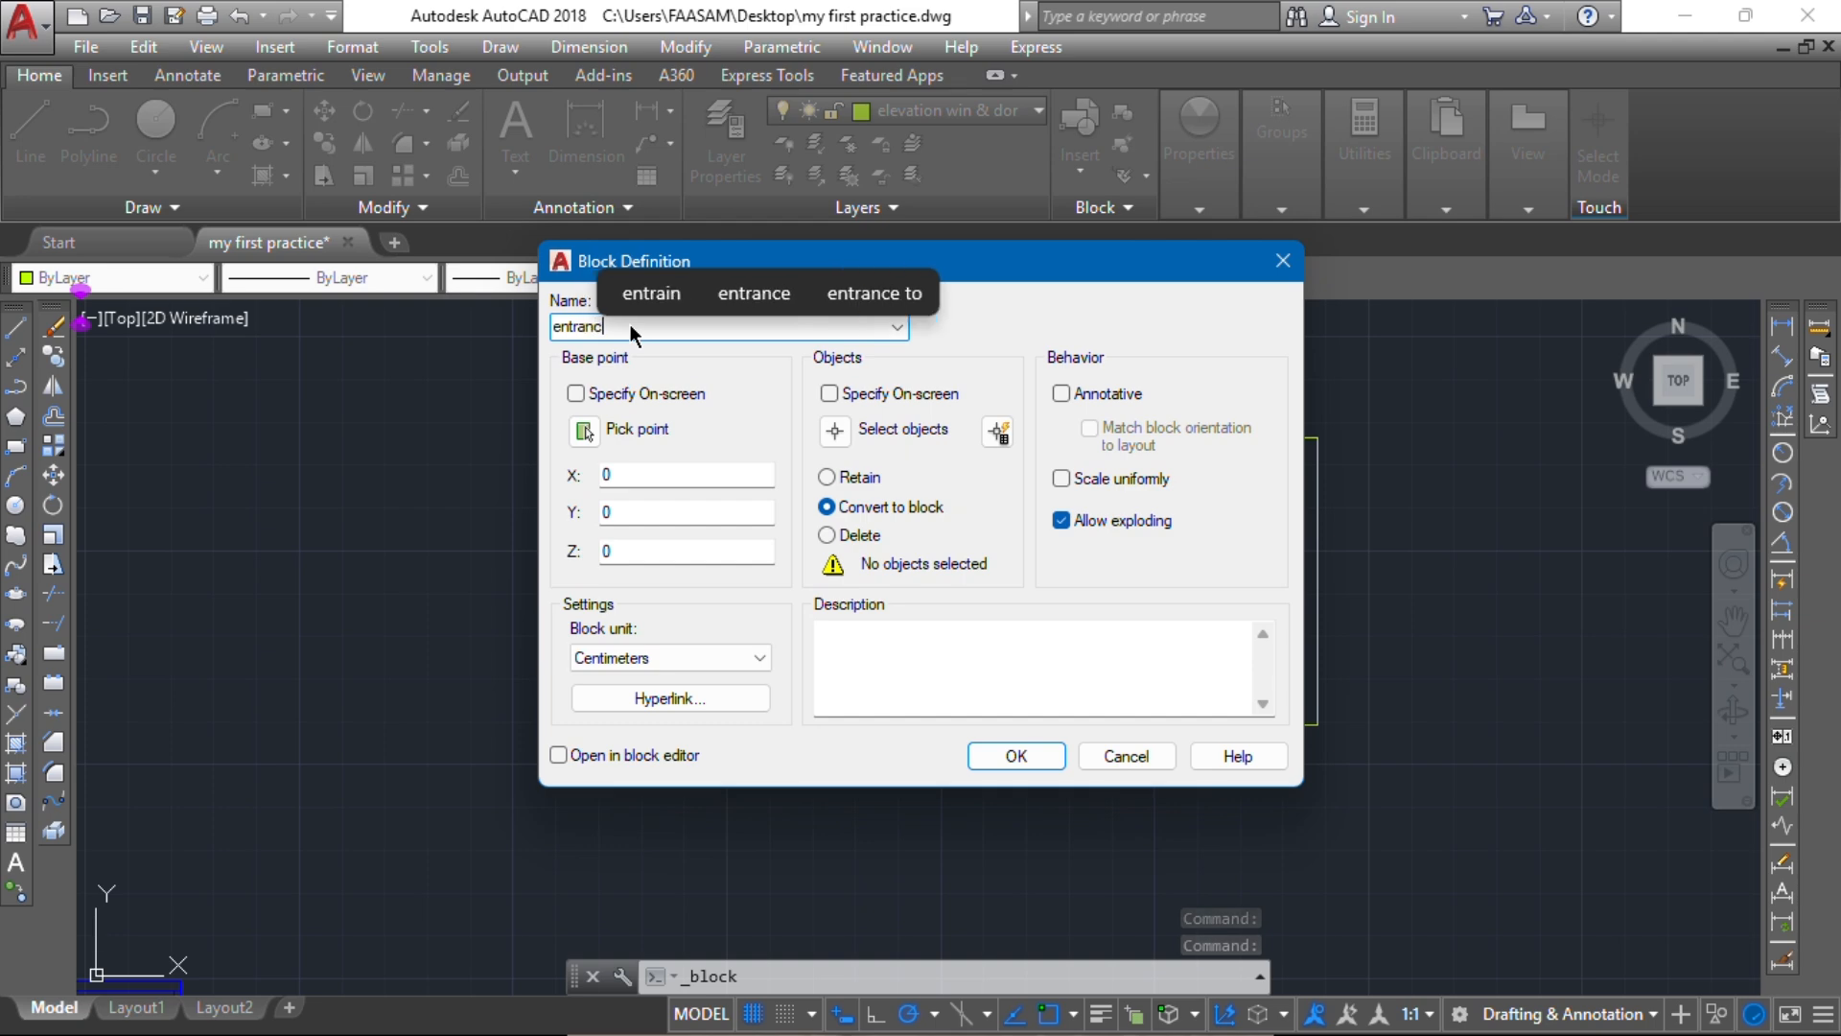
text(e door)
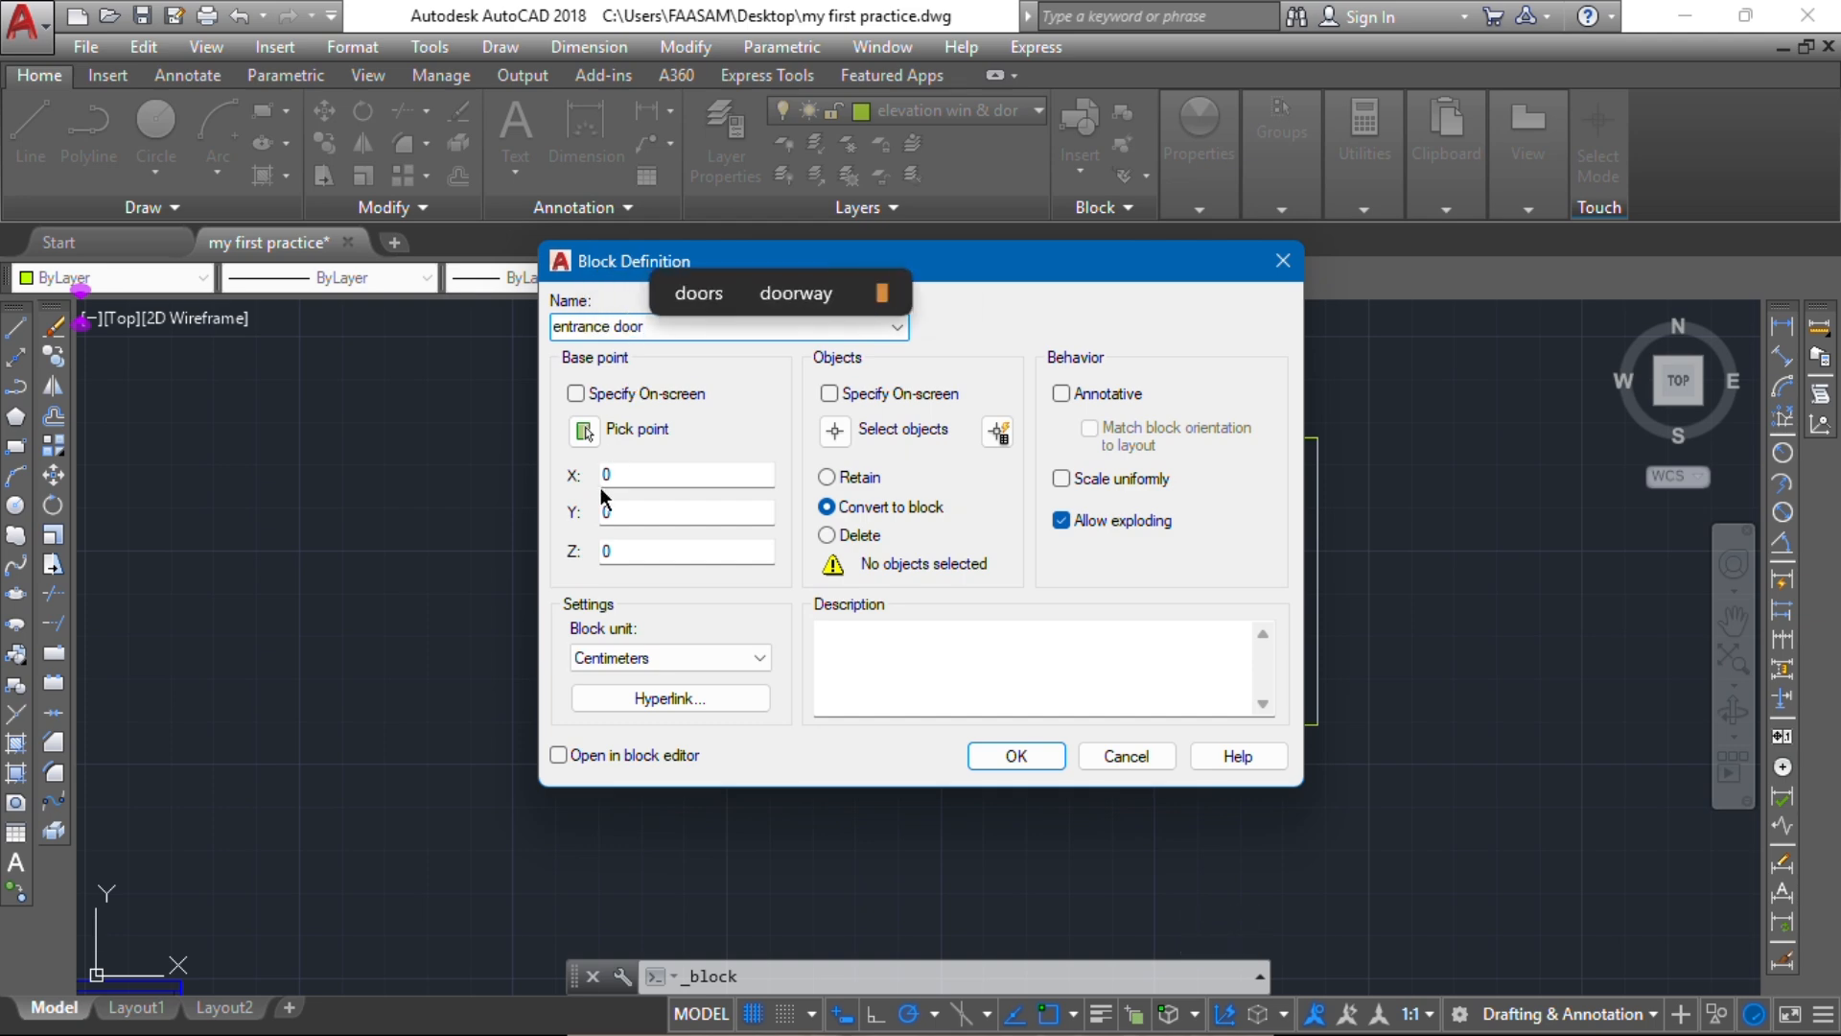
click(584, 431)
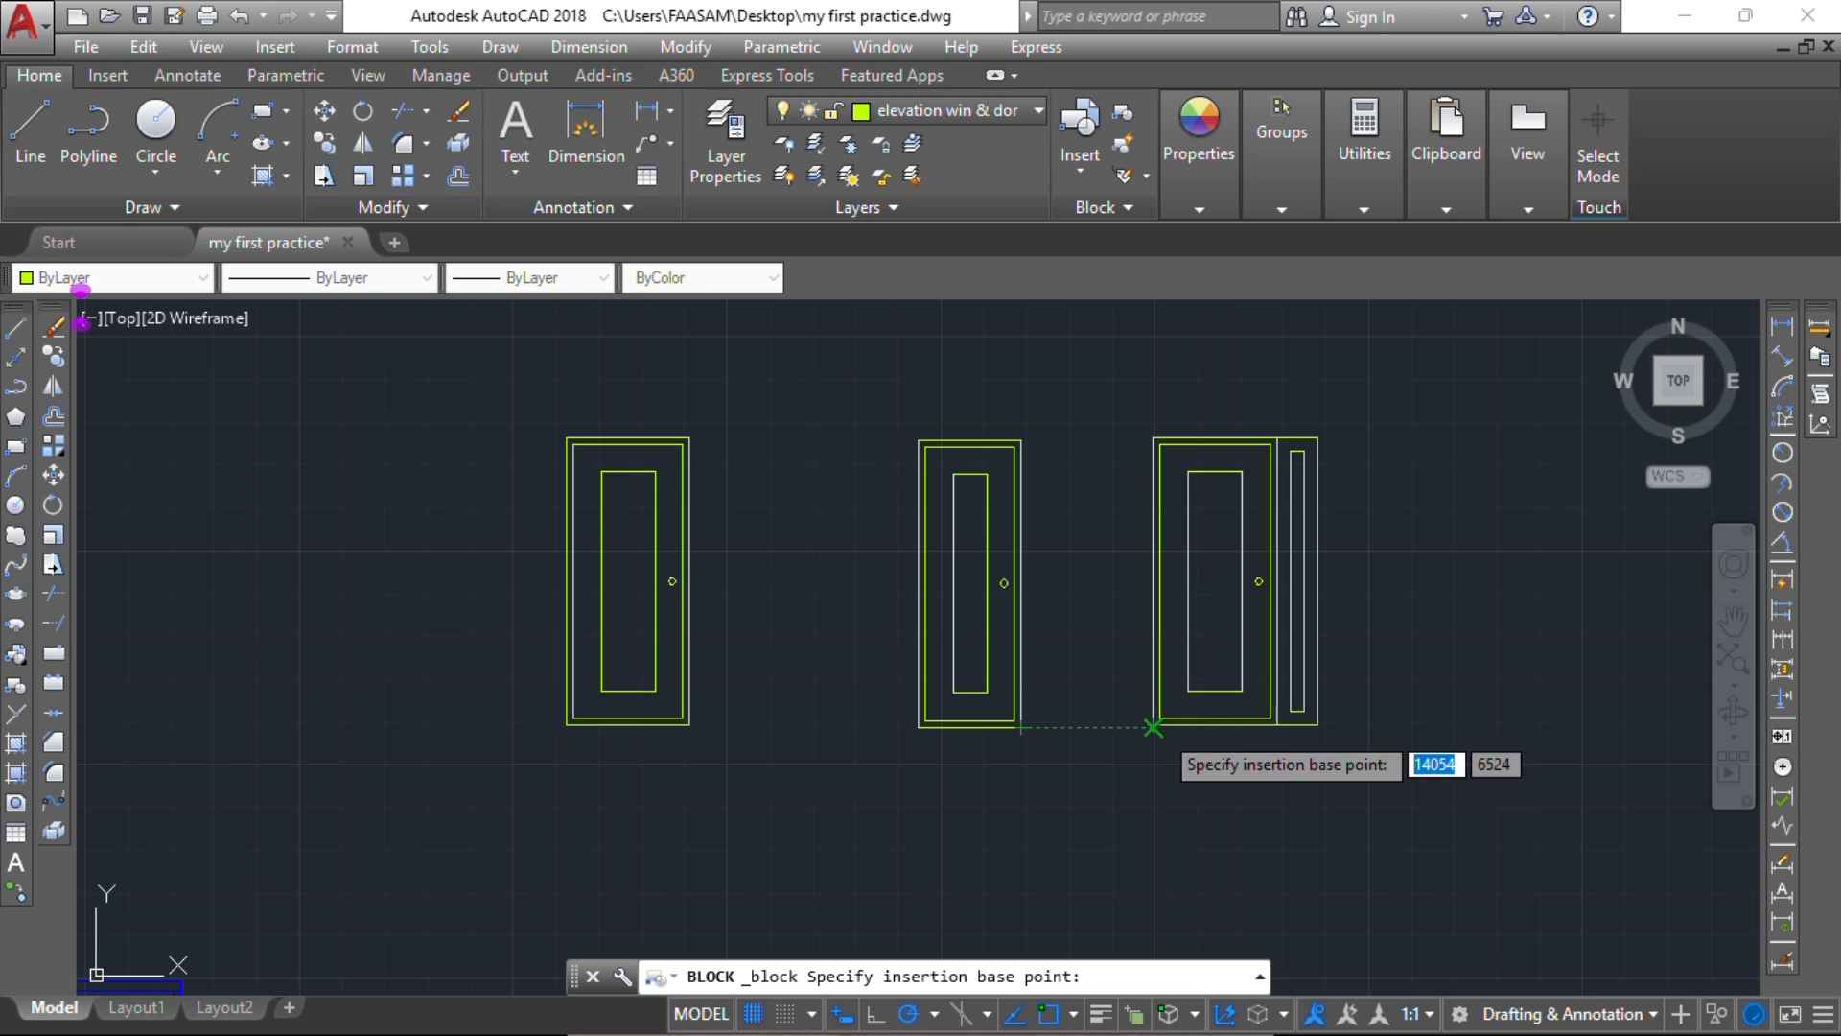
click(1154, 727)
Step: Select the whole combined door as the block's objects and try to create the block as "entrance door"
click(839, 433)
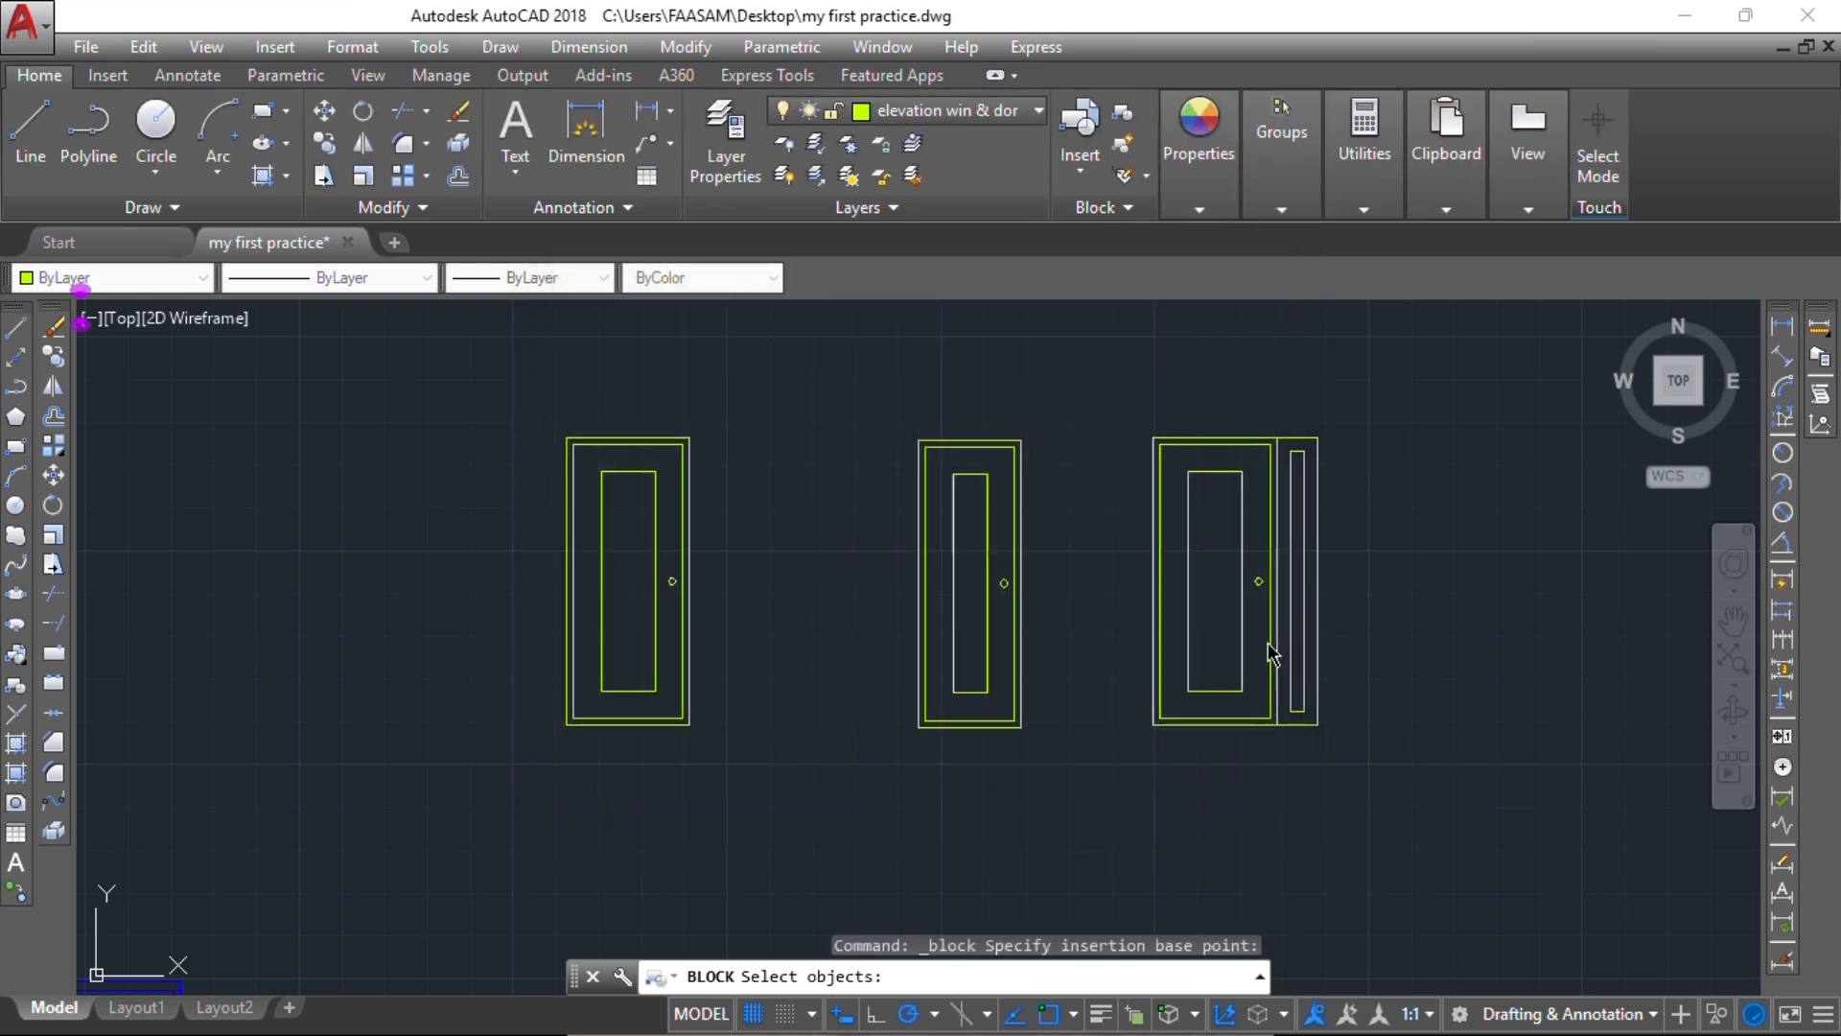
click(1135, 397)
click(1380, 762)
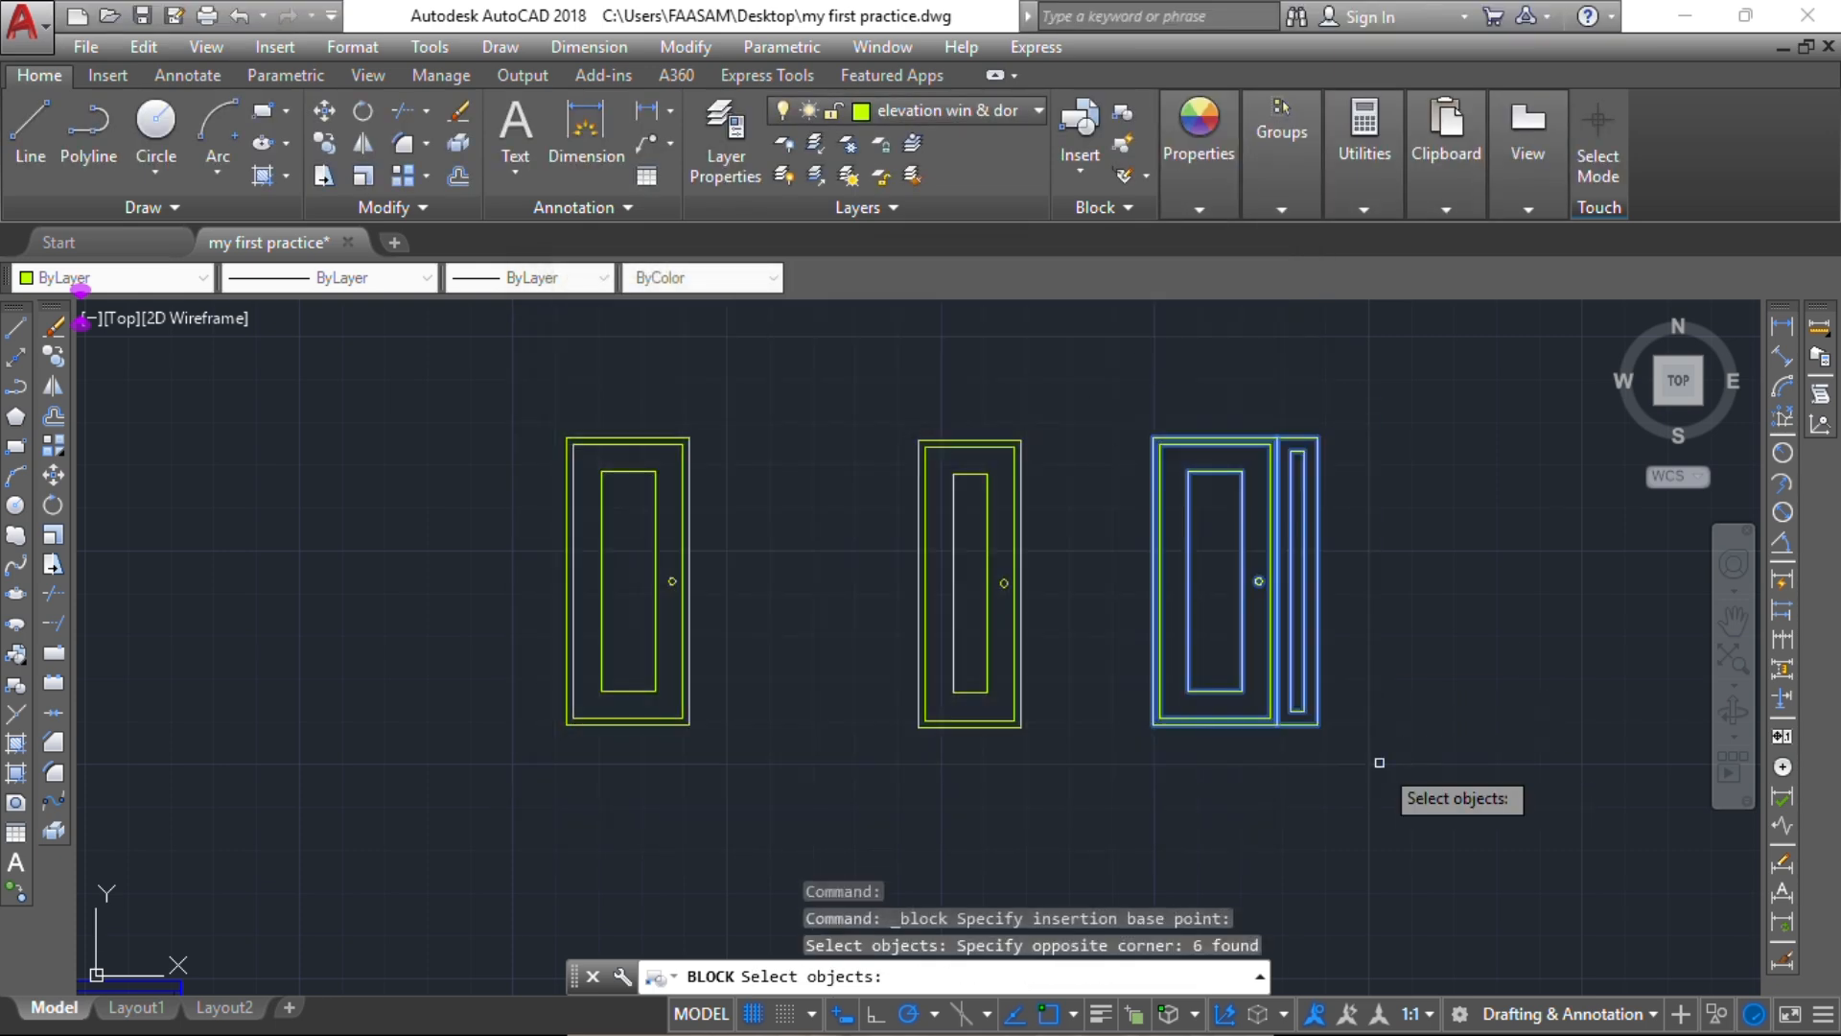
key(Return)
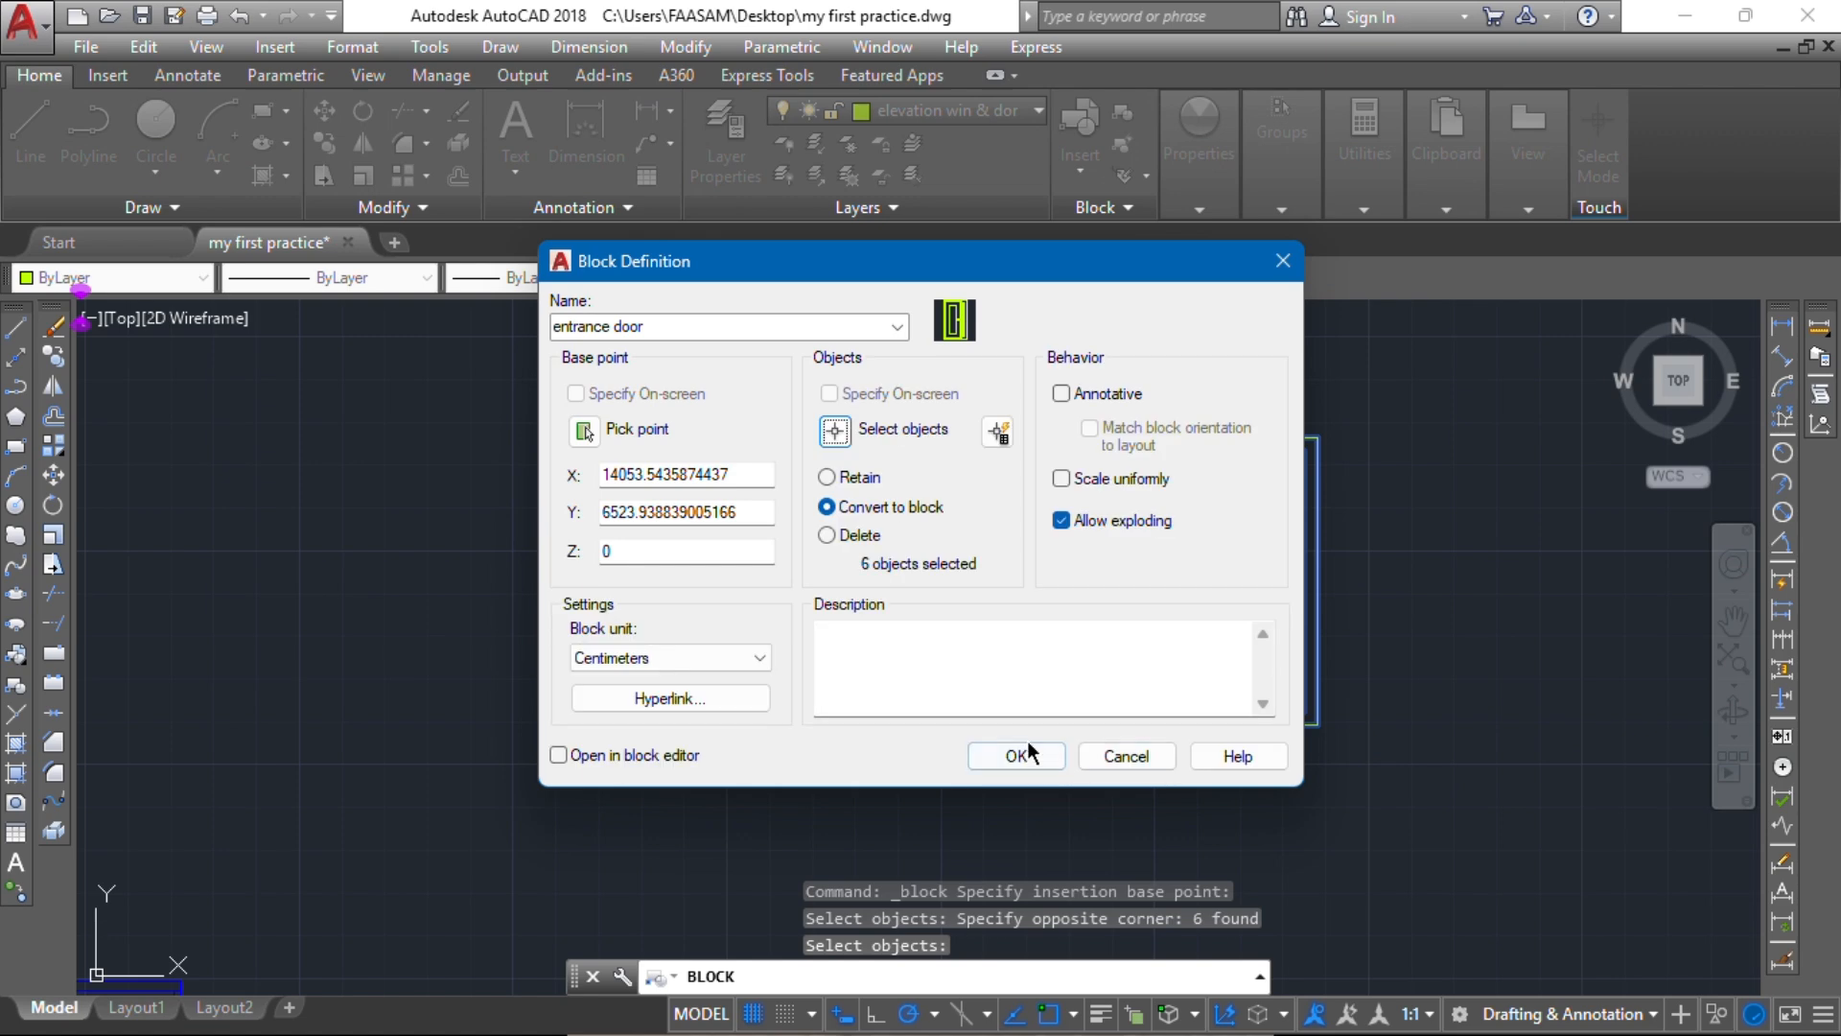
click(1016, 758)
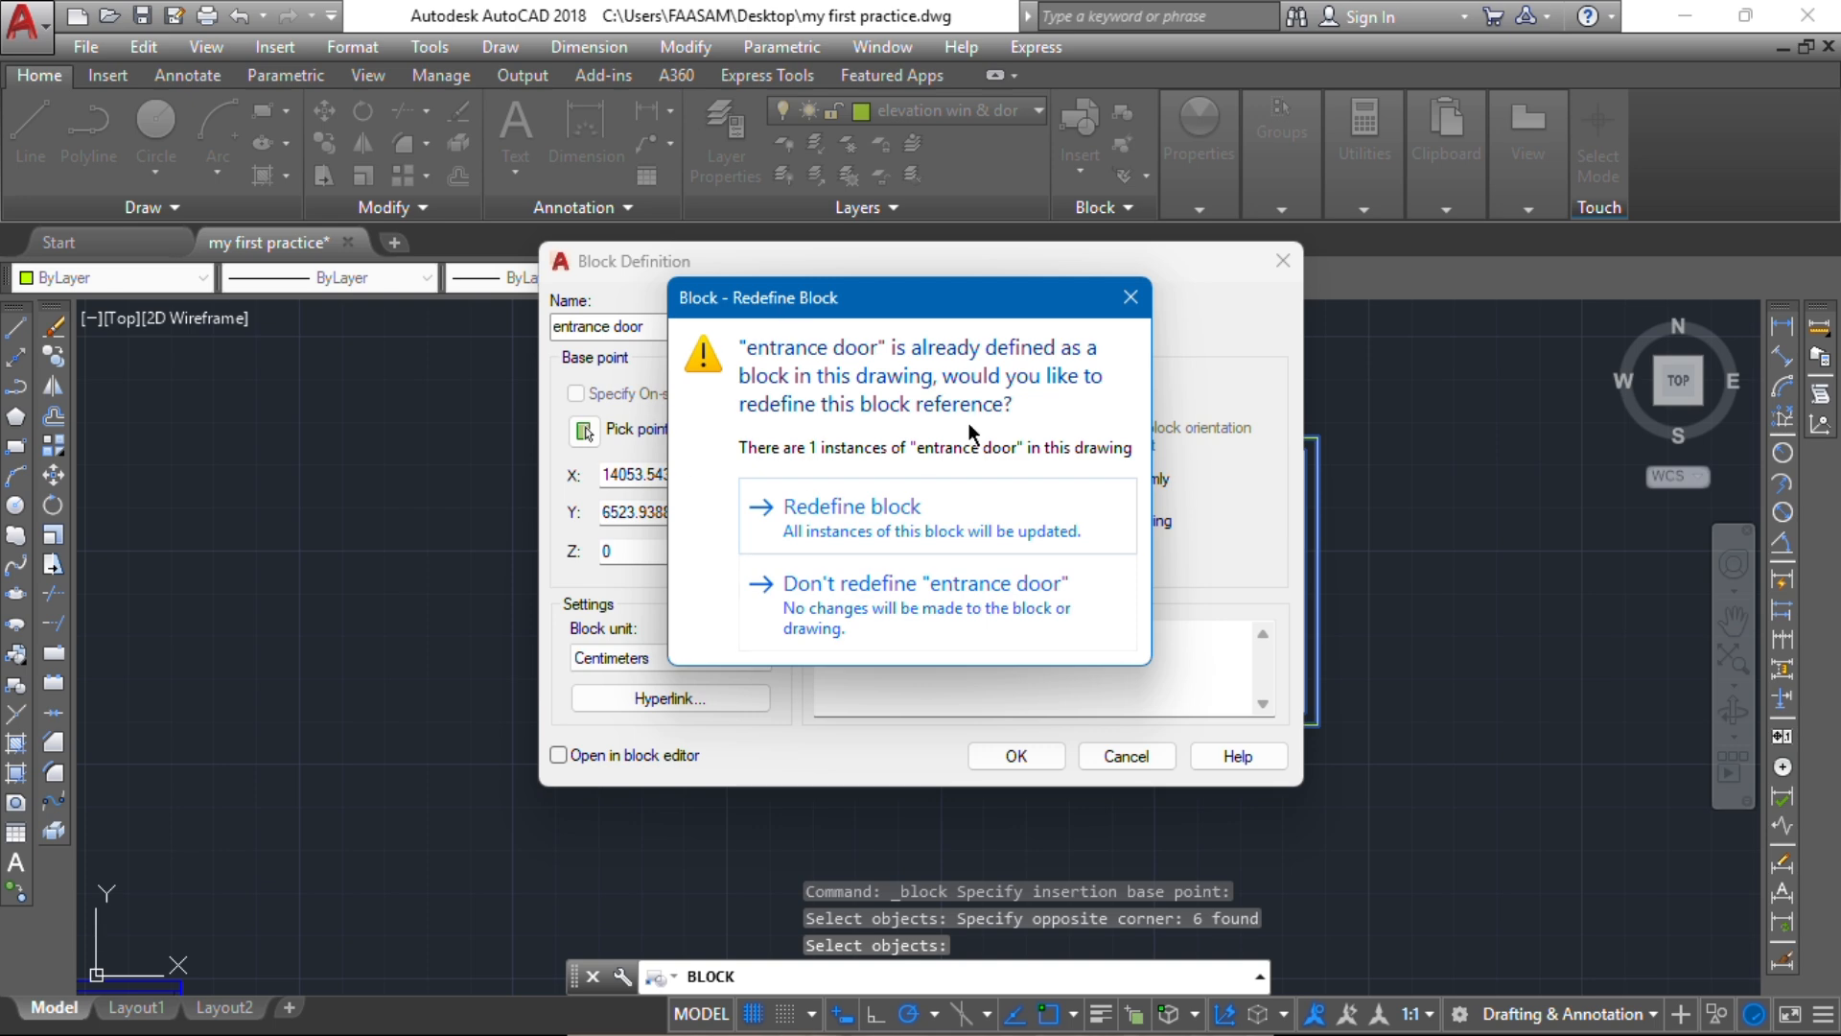
Step: Dismiss the redefinition of the existing block and create the combined door's block as "elevation entrance door"
click(1128, 298)
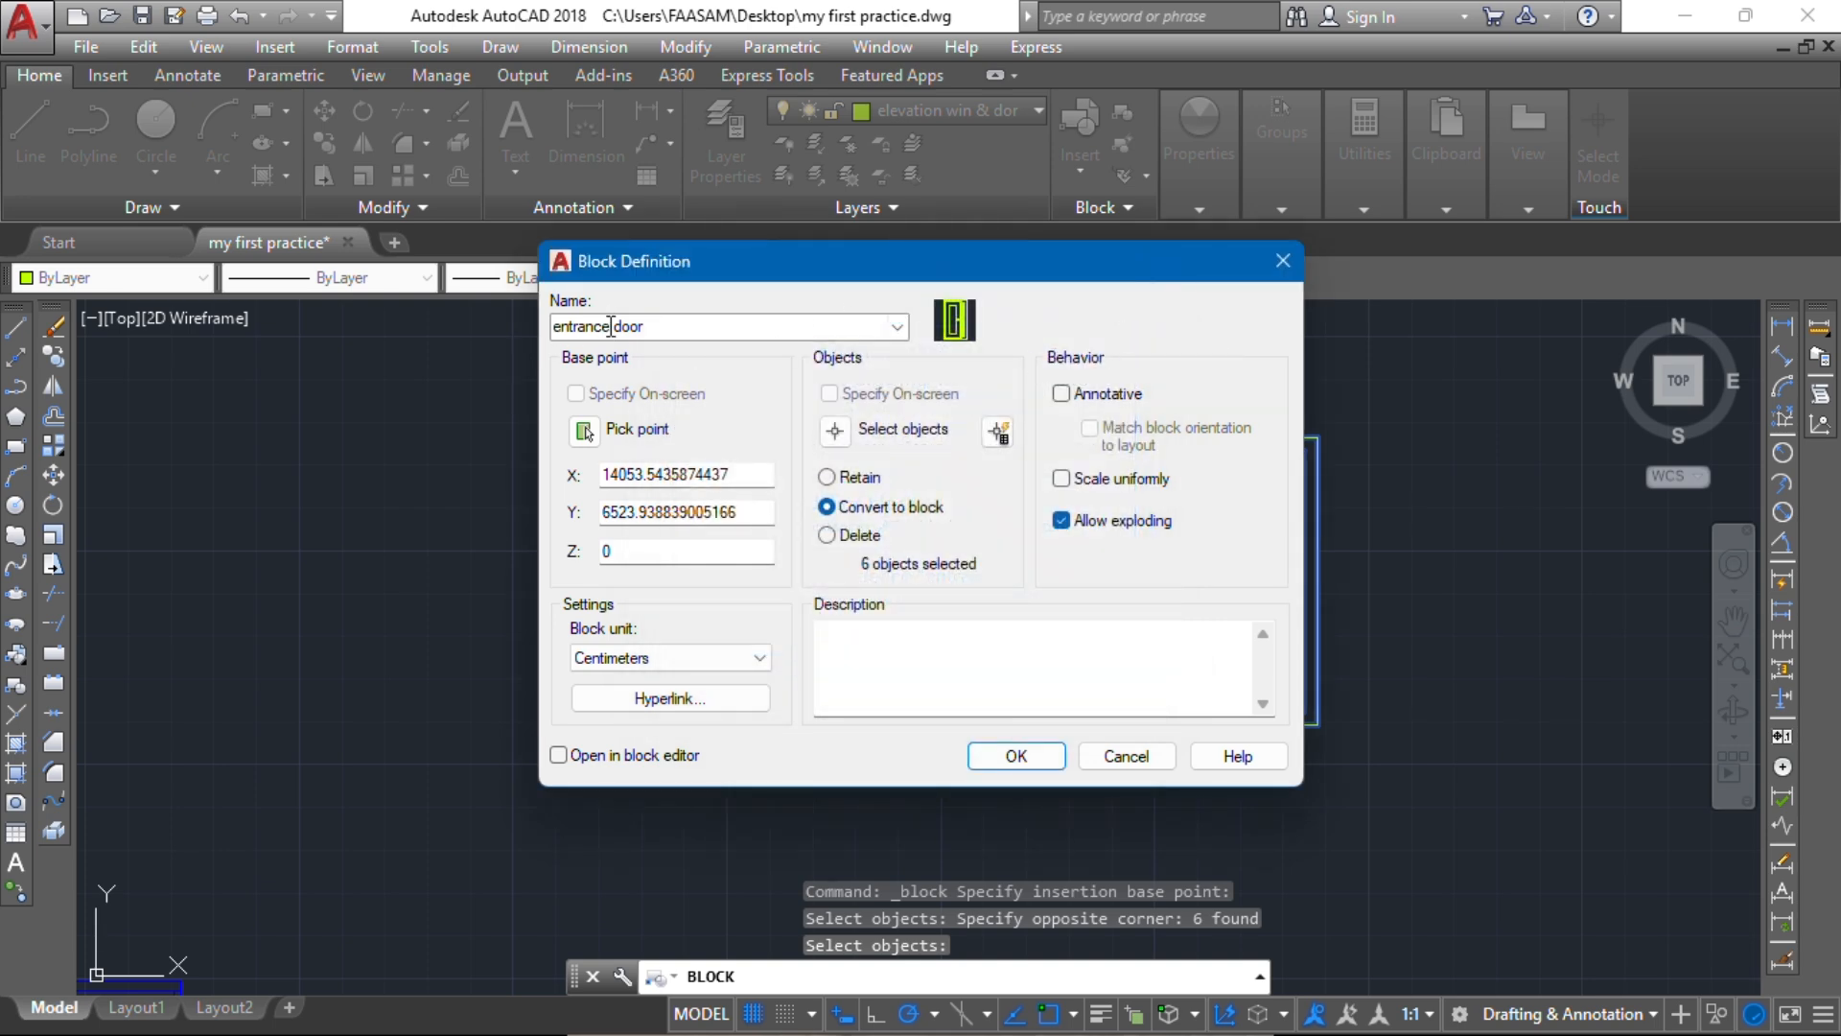
click(555, 327)
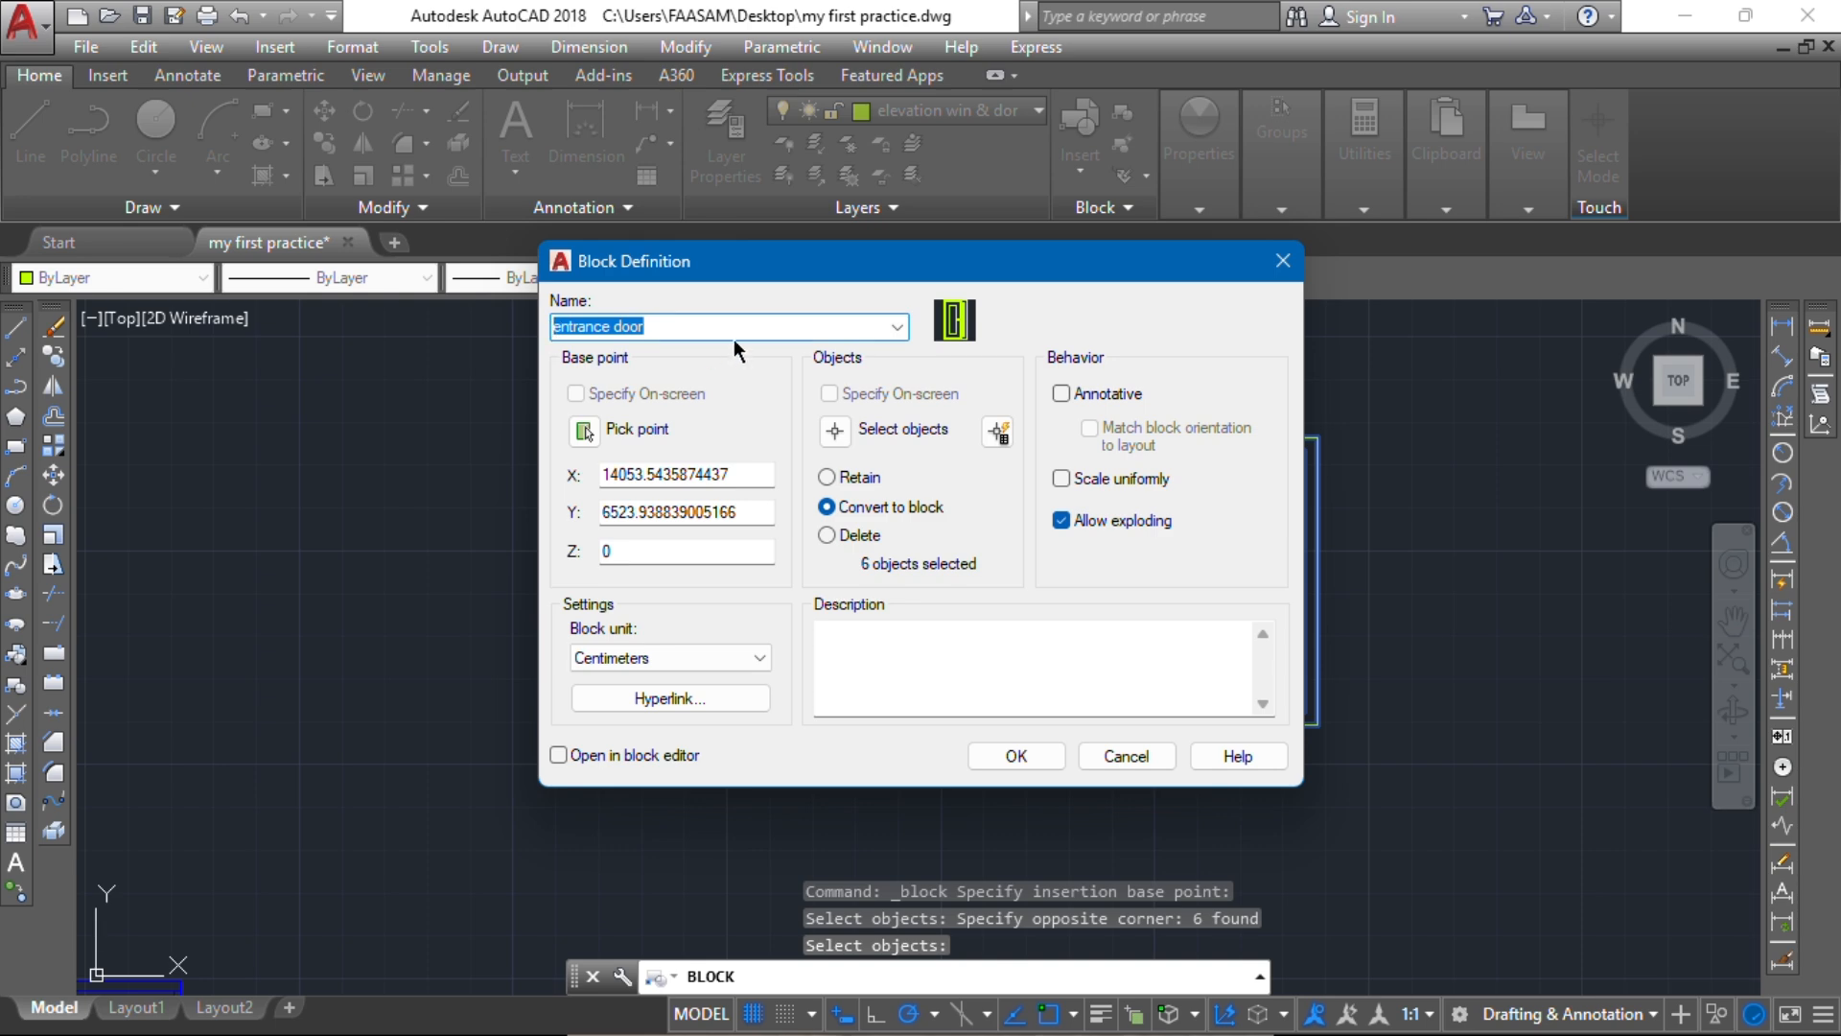
key(Home)
text(elev)
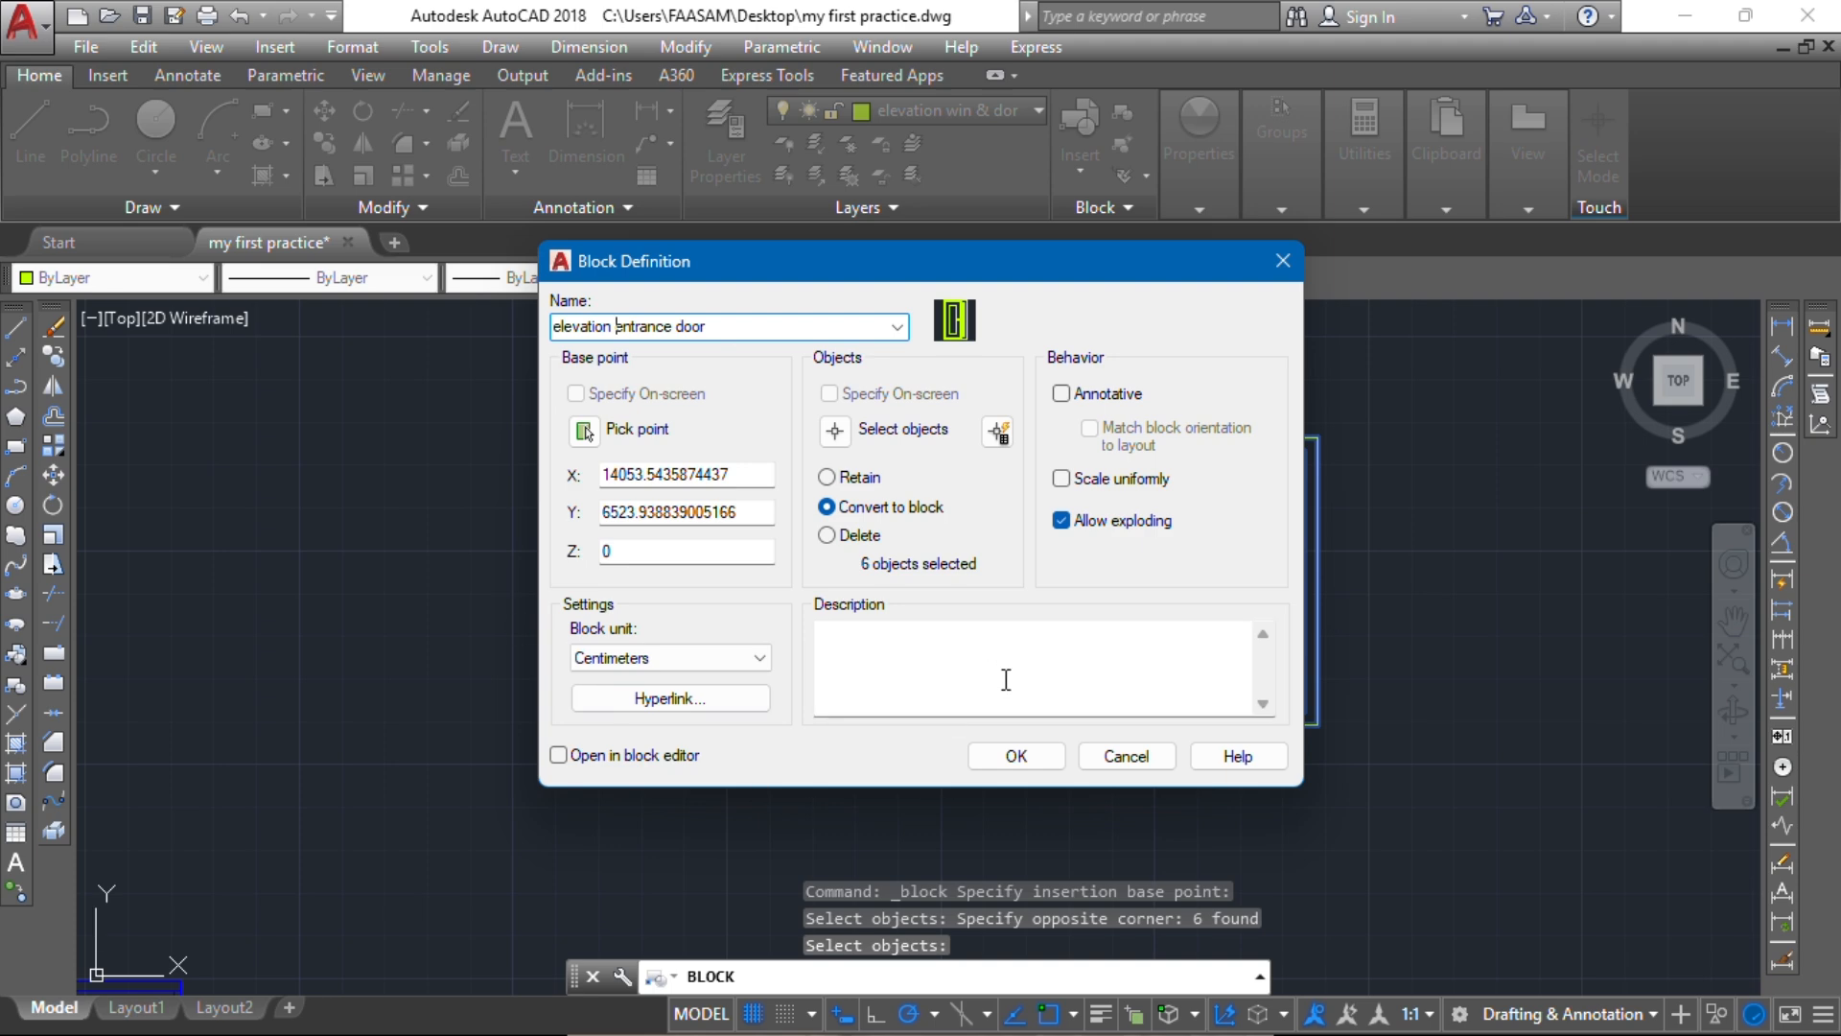
click(1016, 756)
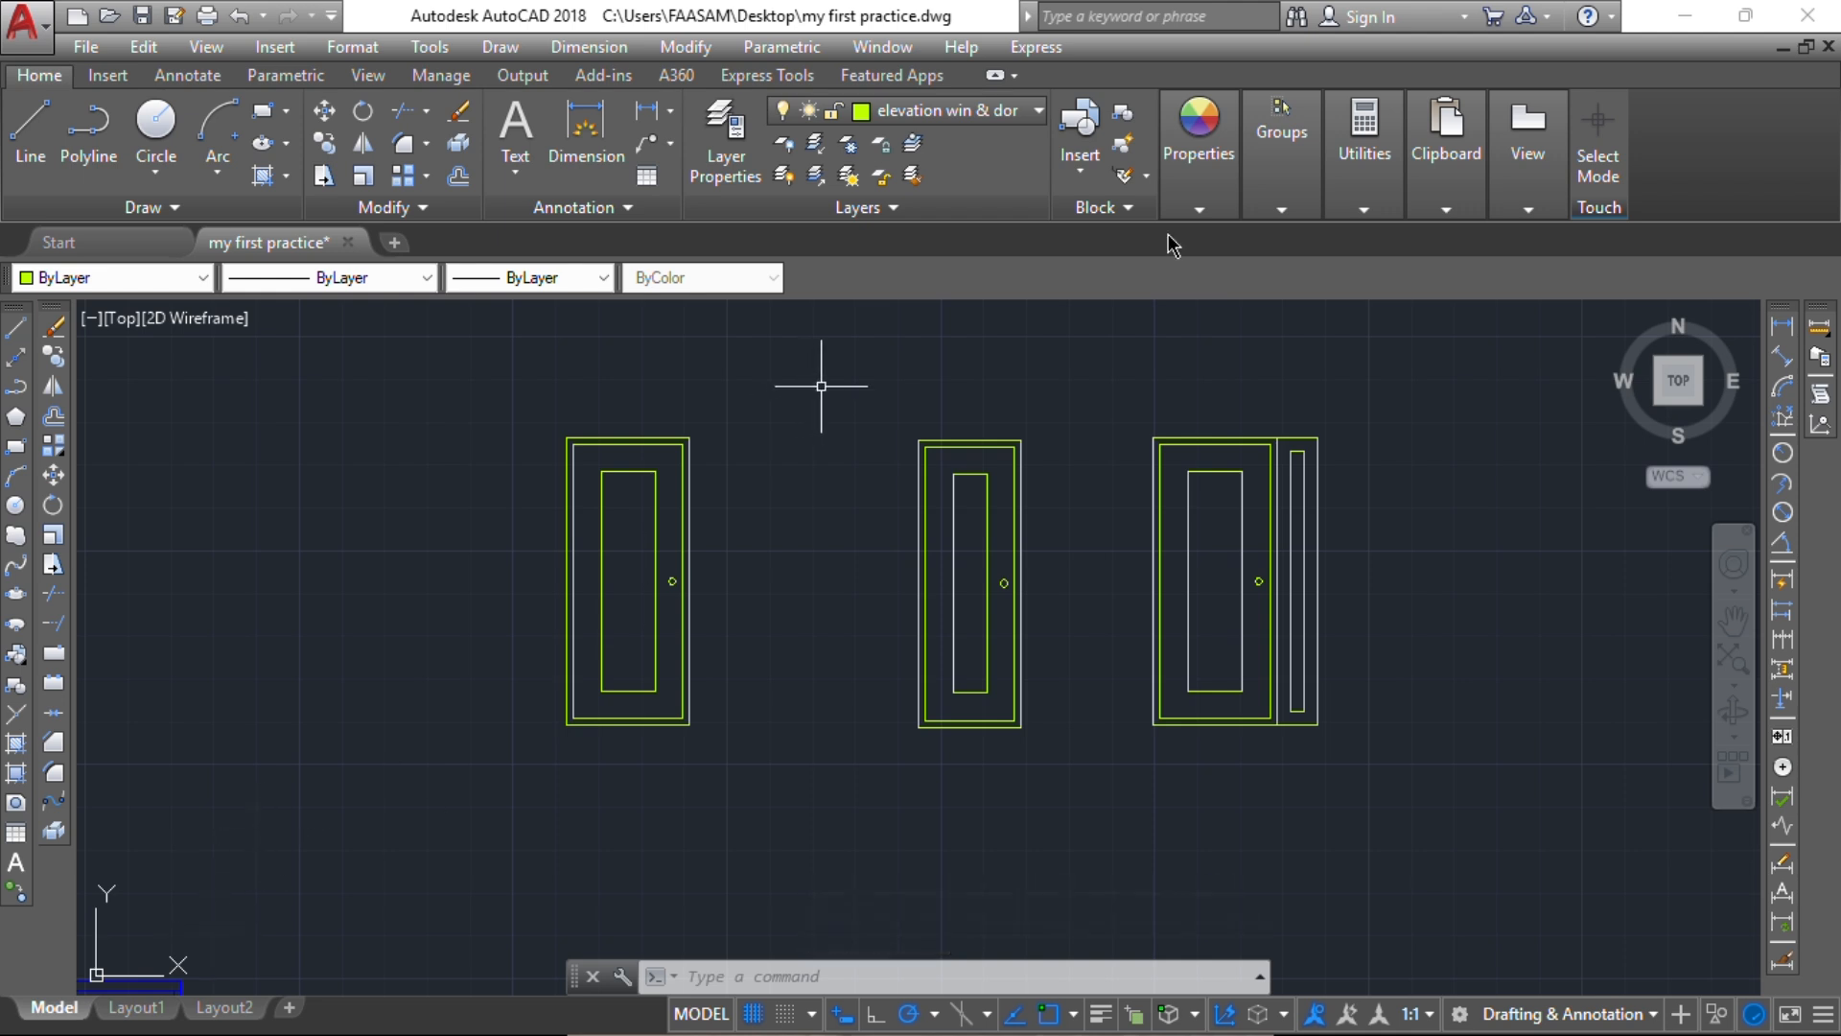
Step: Start a block definition named "elevation toilet door" with its base point at the 750 door's bottom-left corner
text(b)
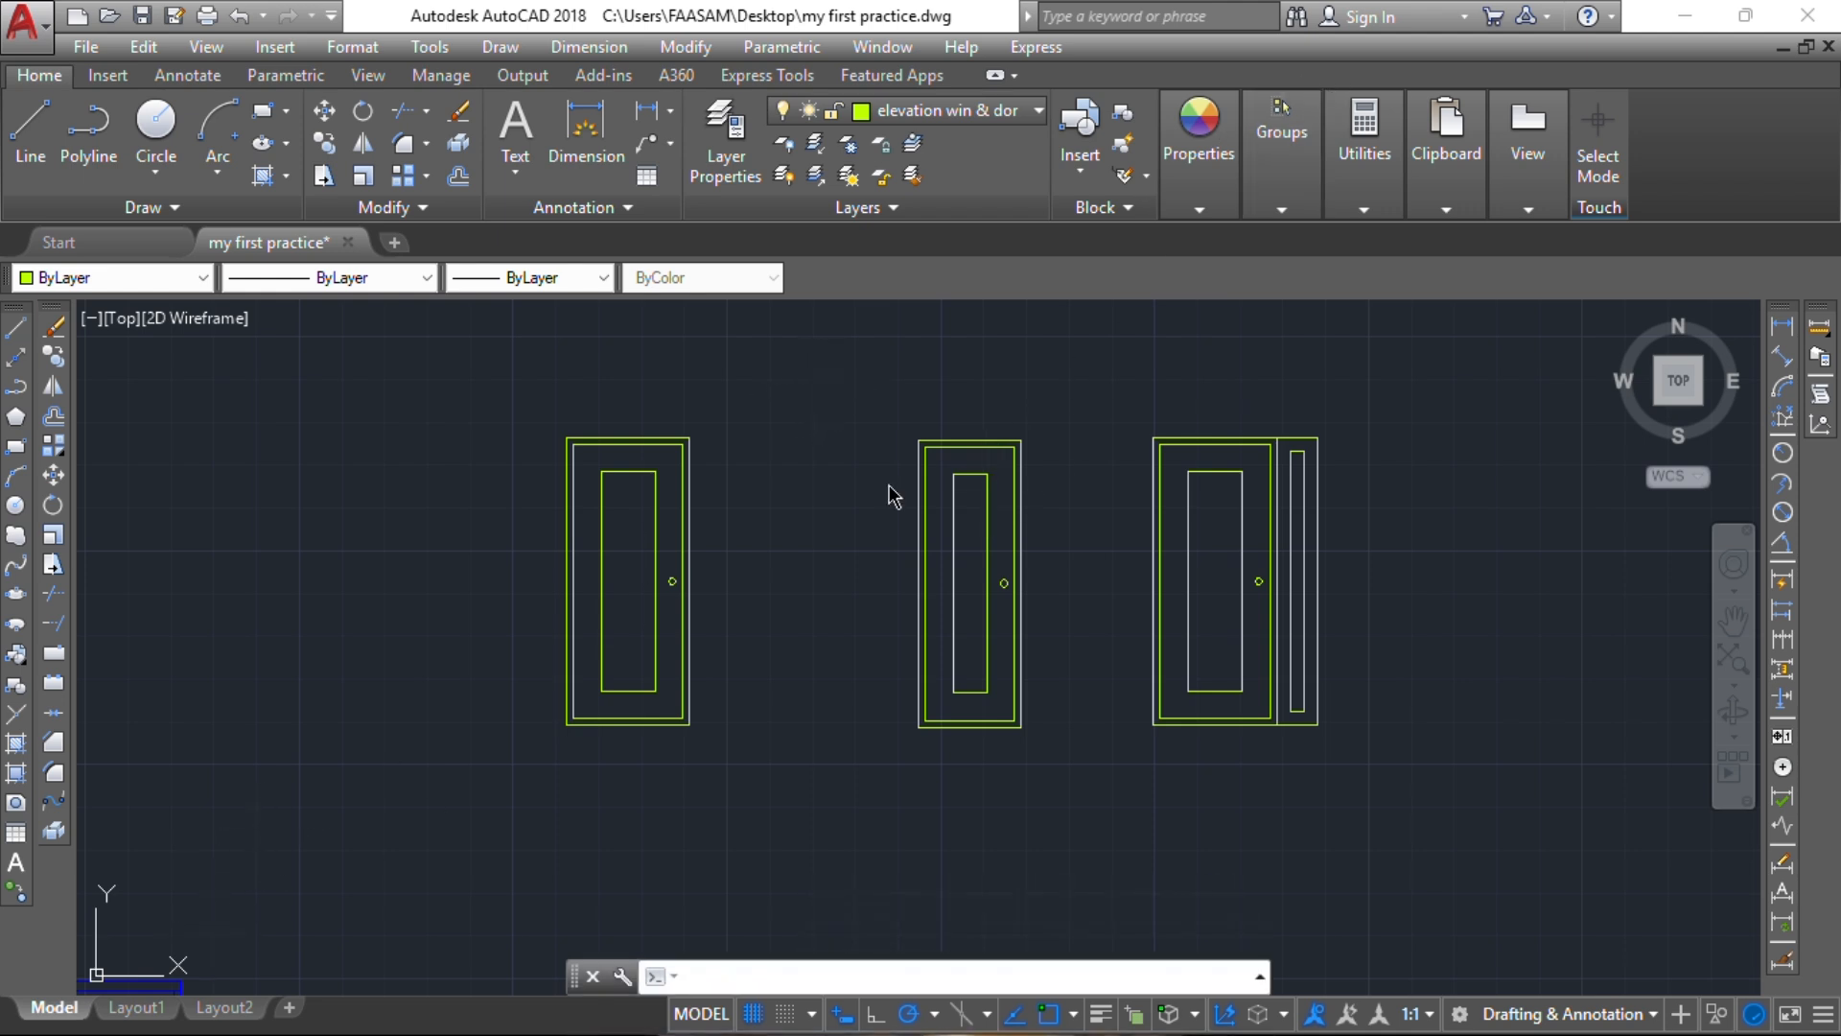
text(b)
key(Return)
text(el)
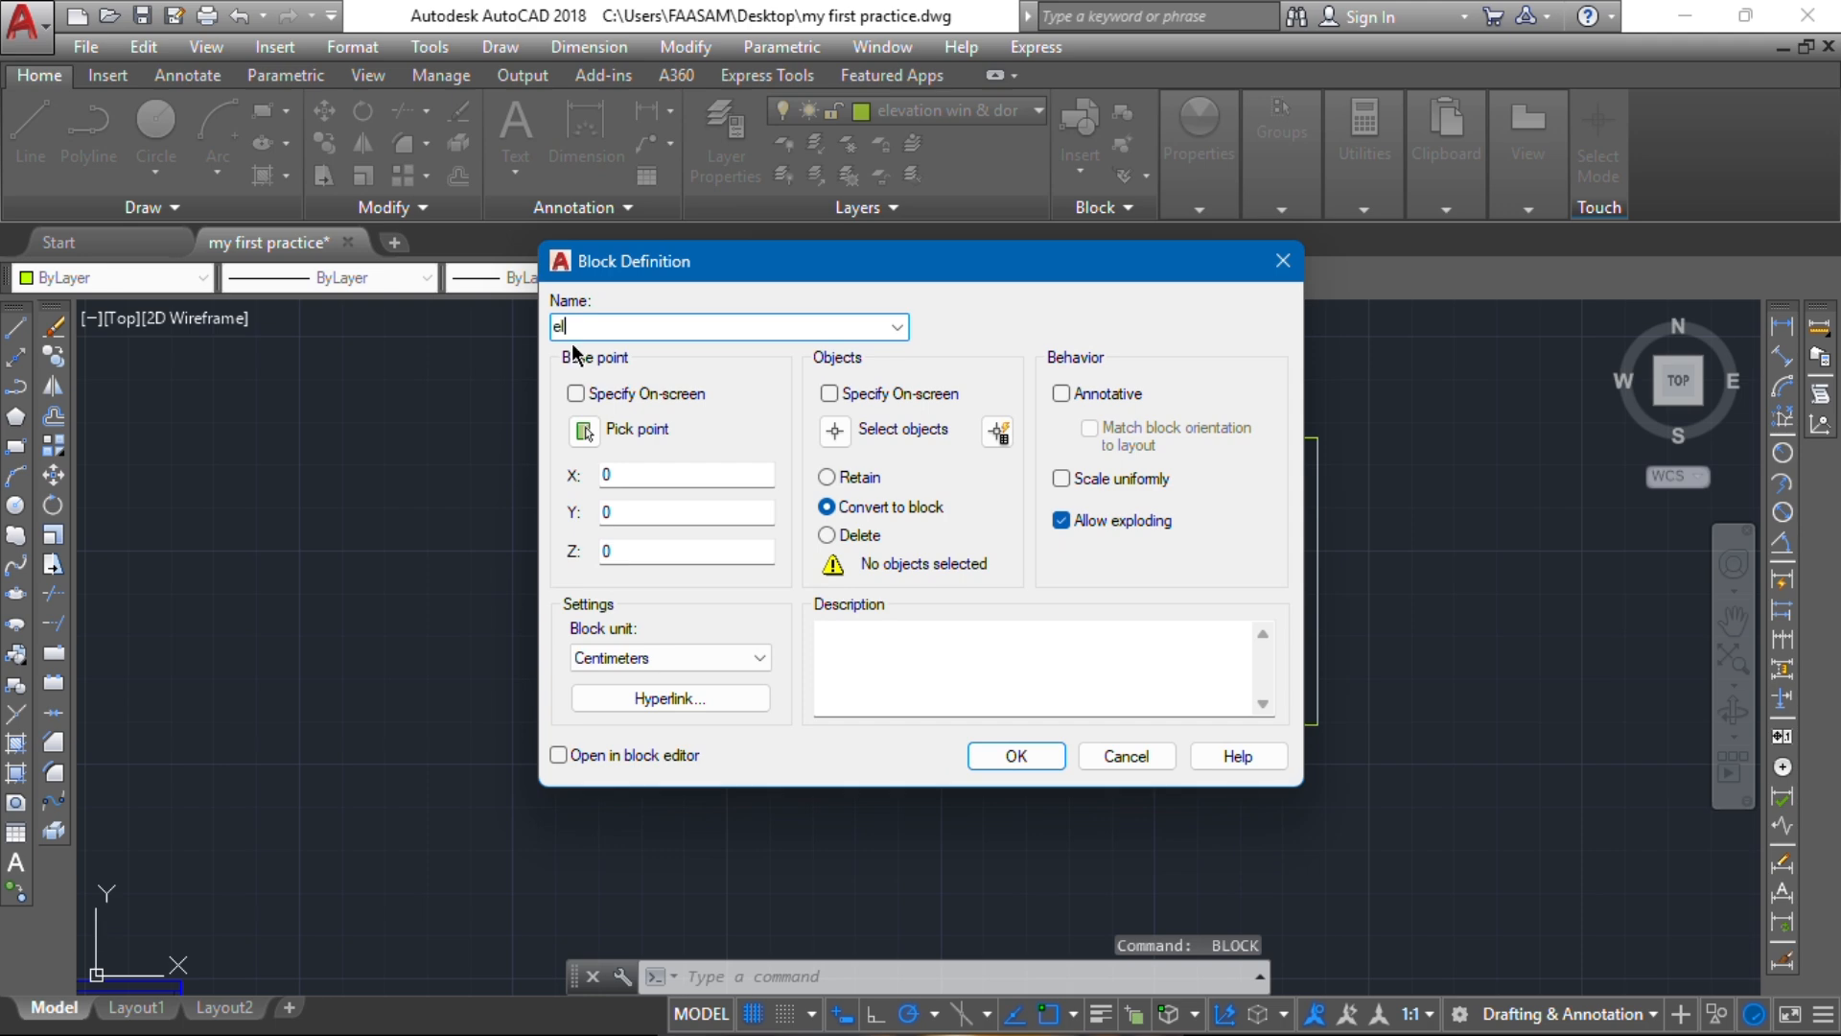
text(evation )
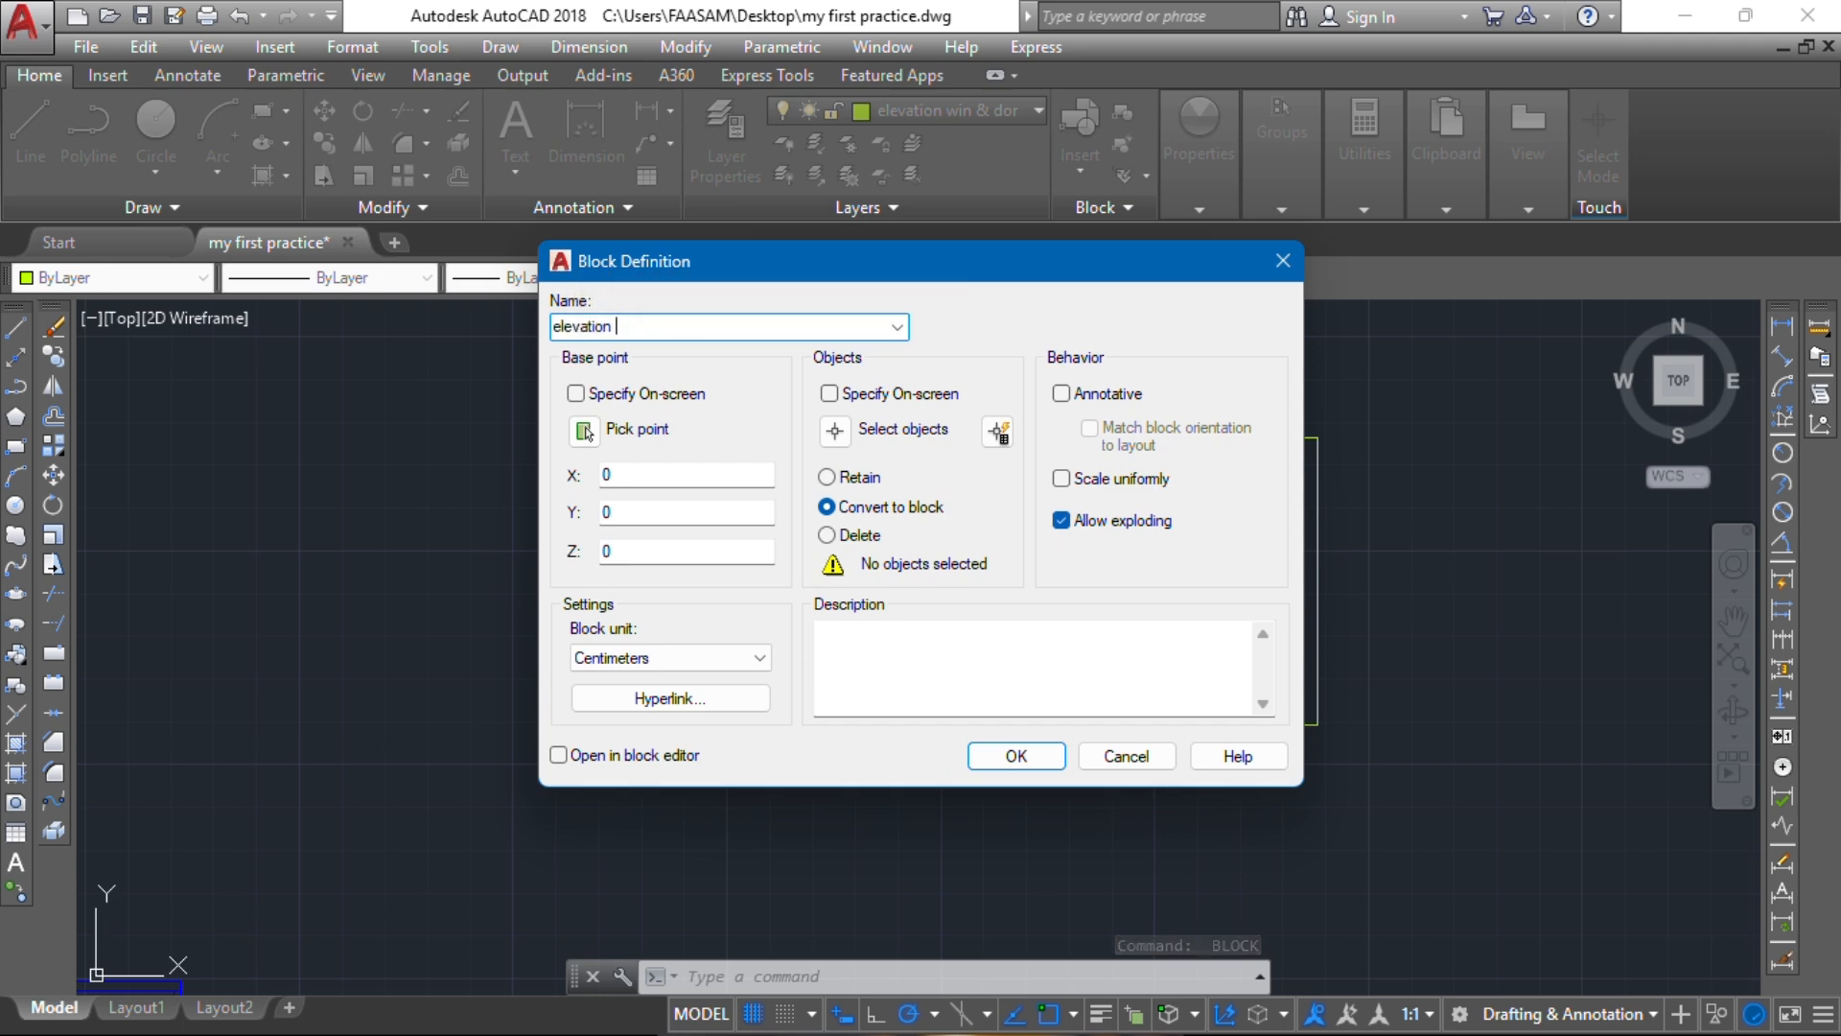
text(toilet door)
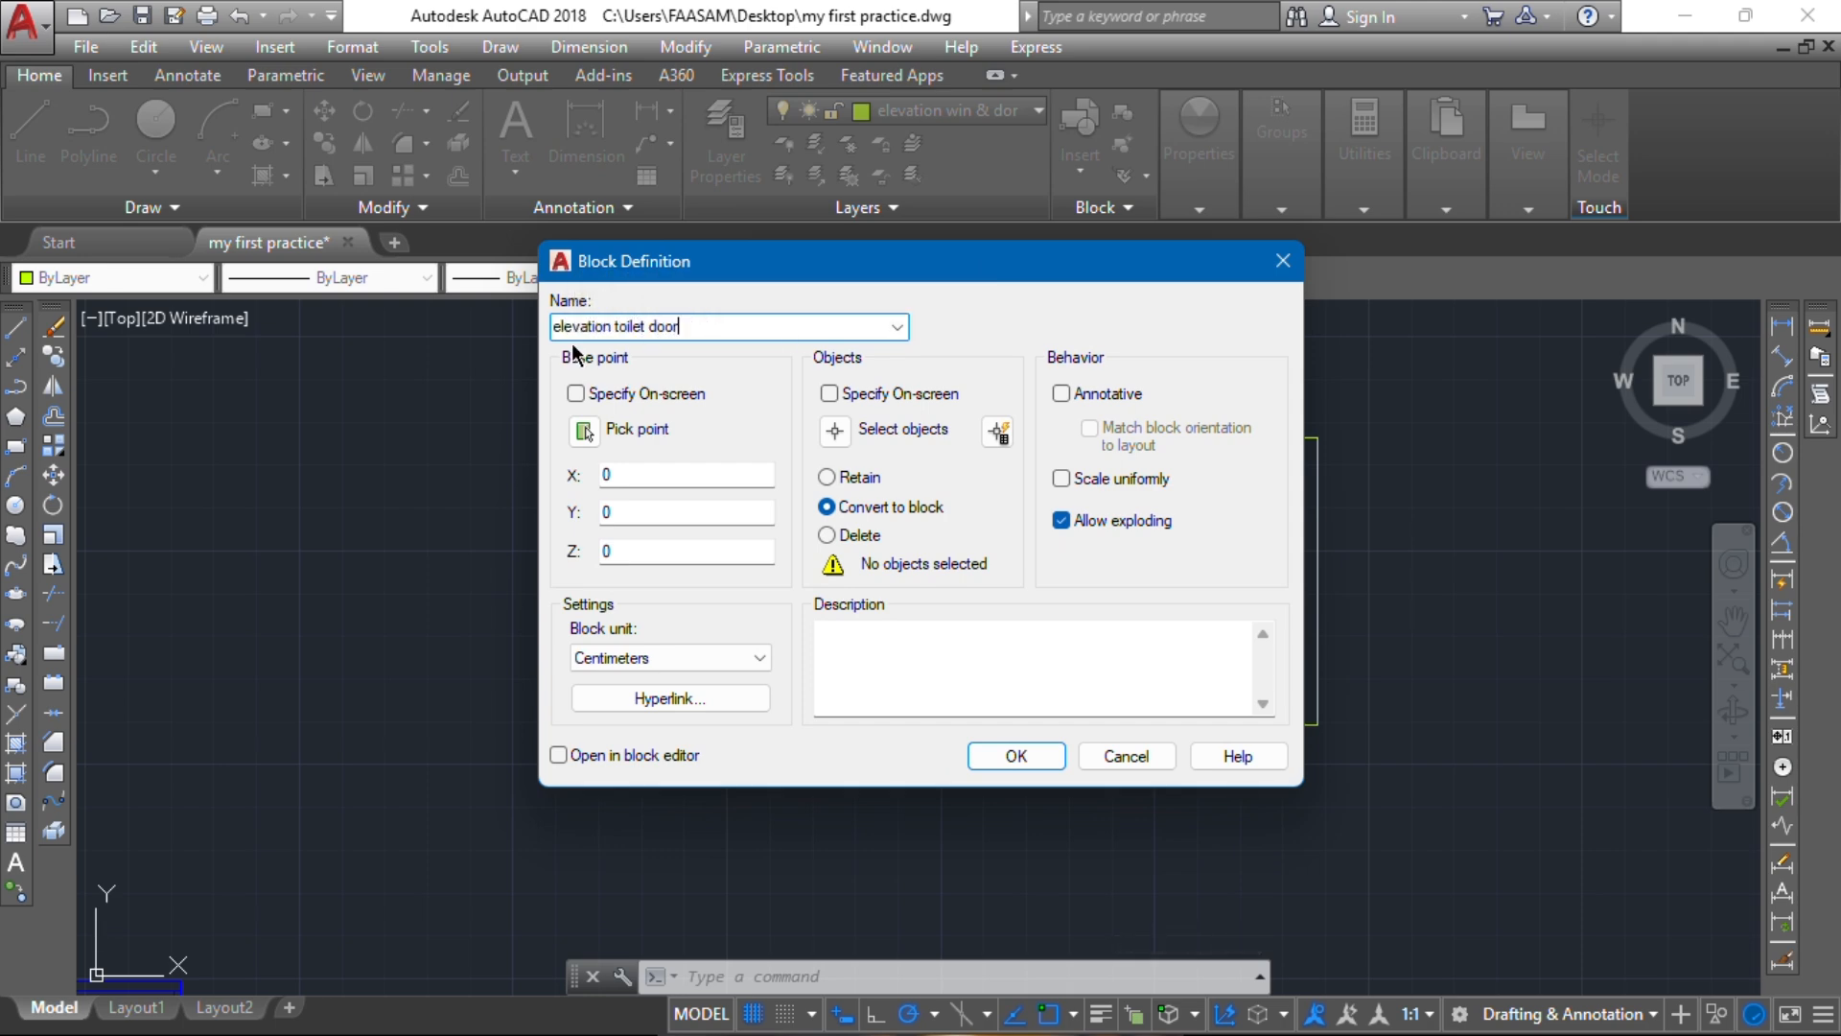
click(584, 431)
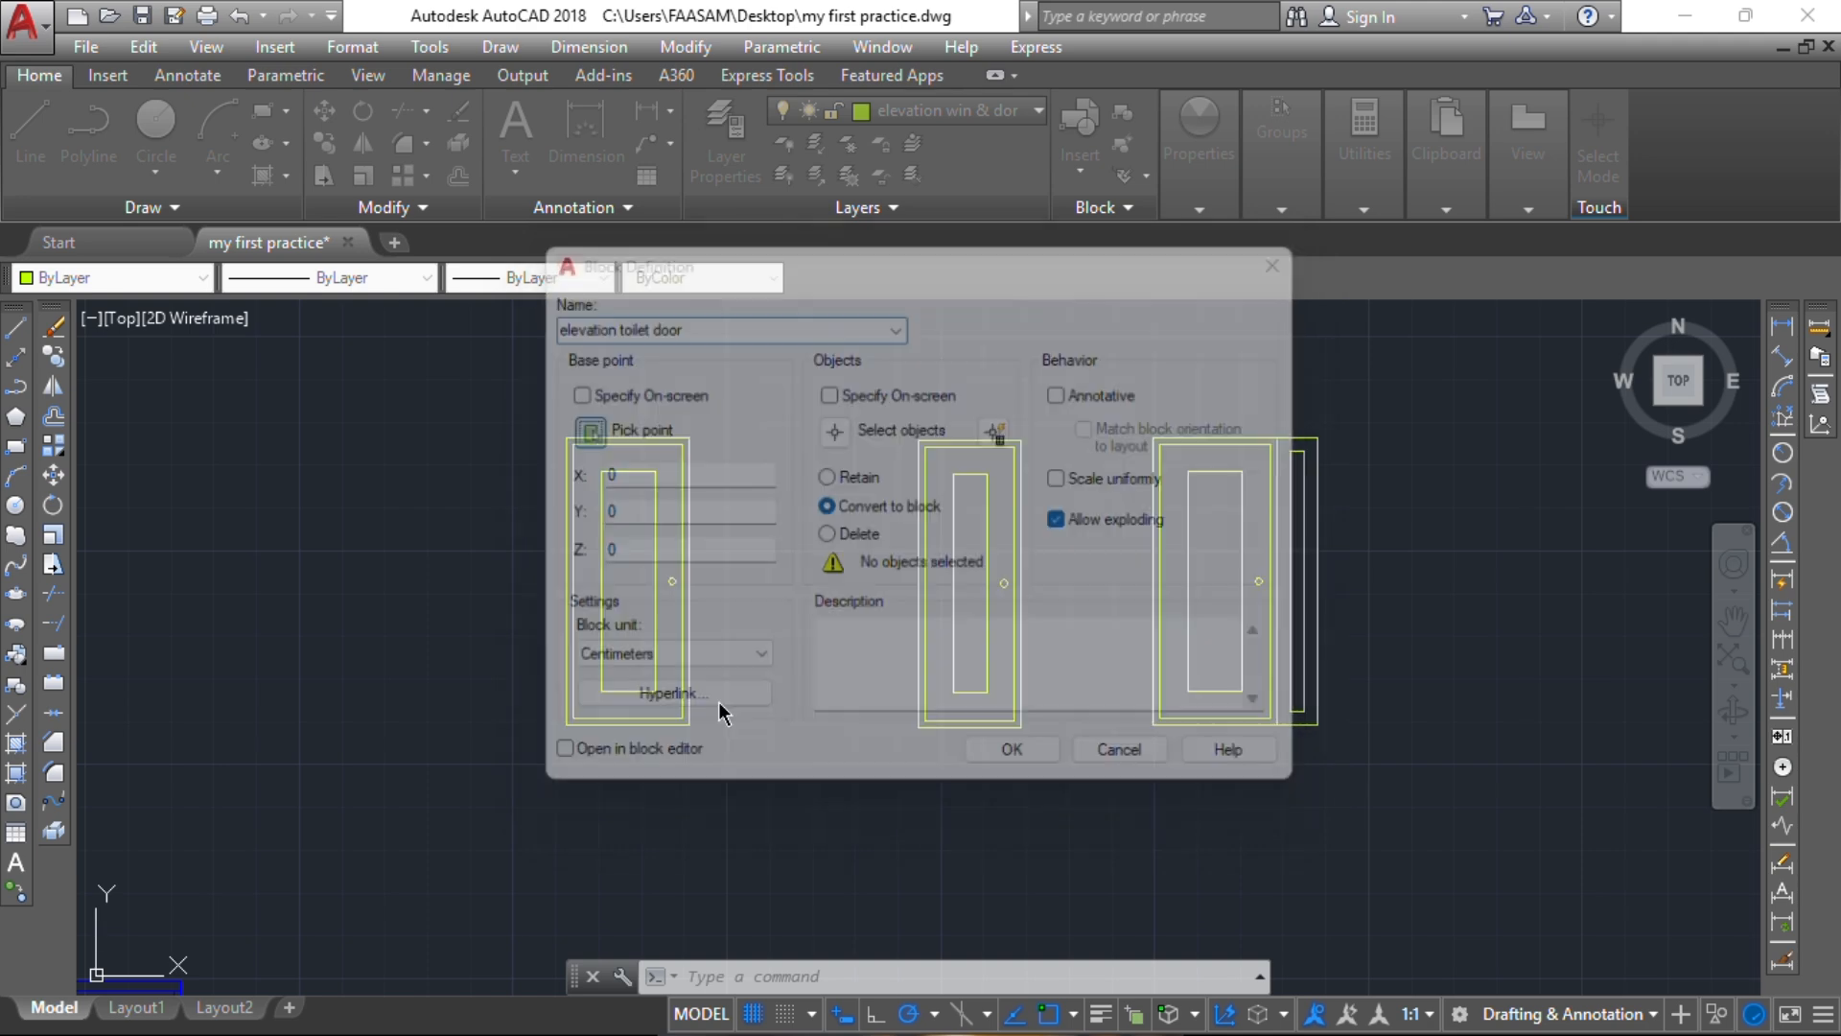
click(918, 727)
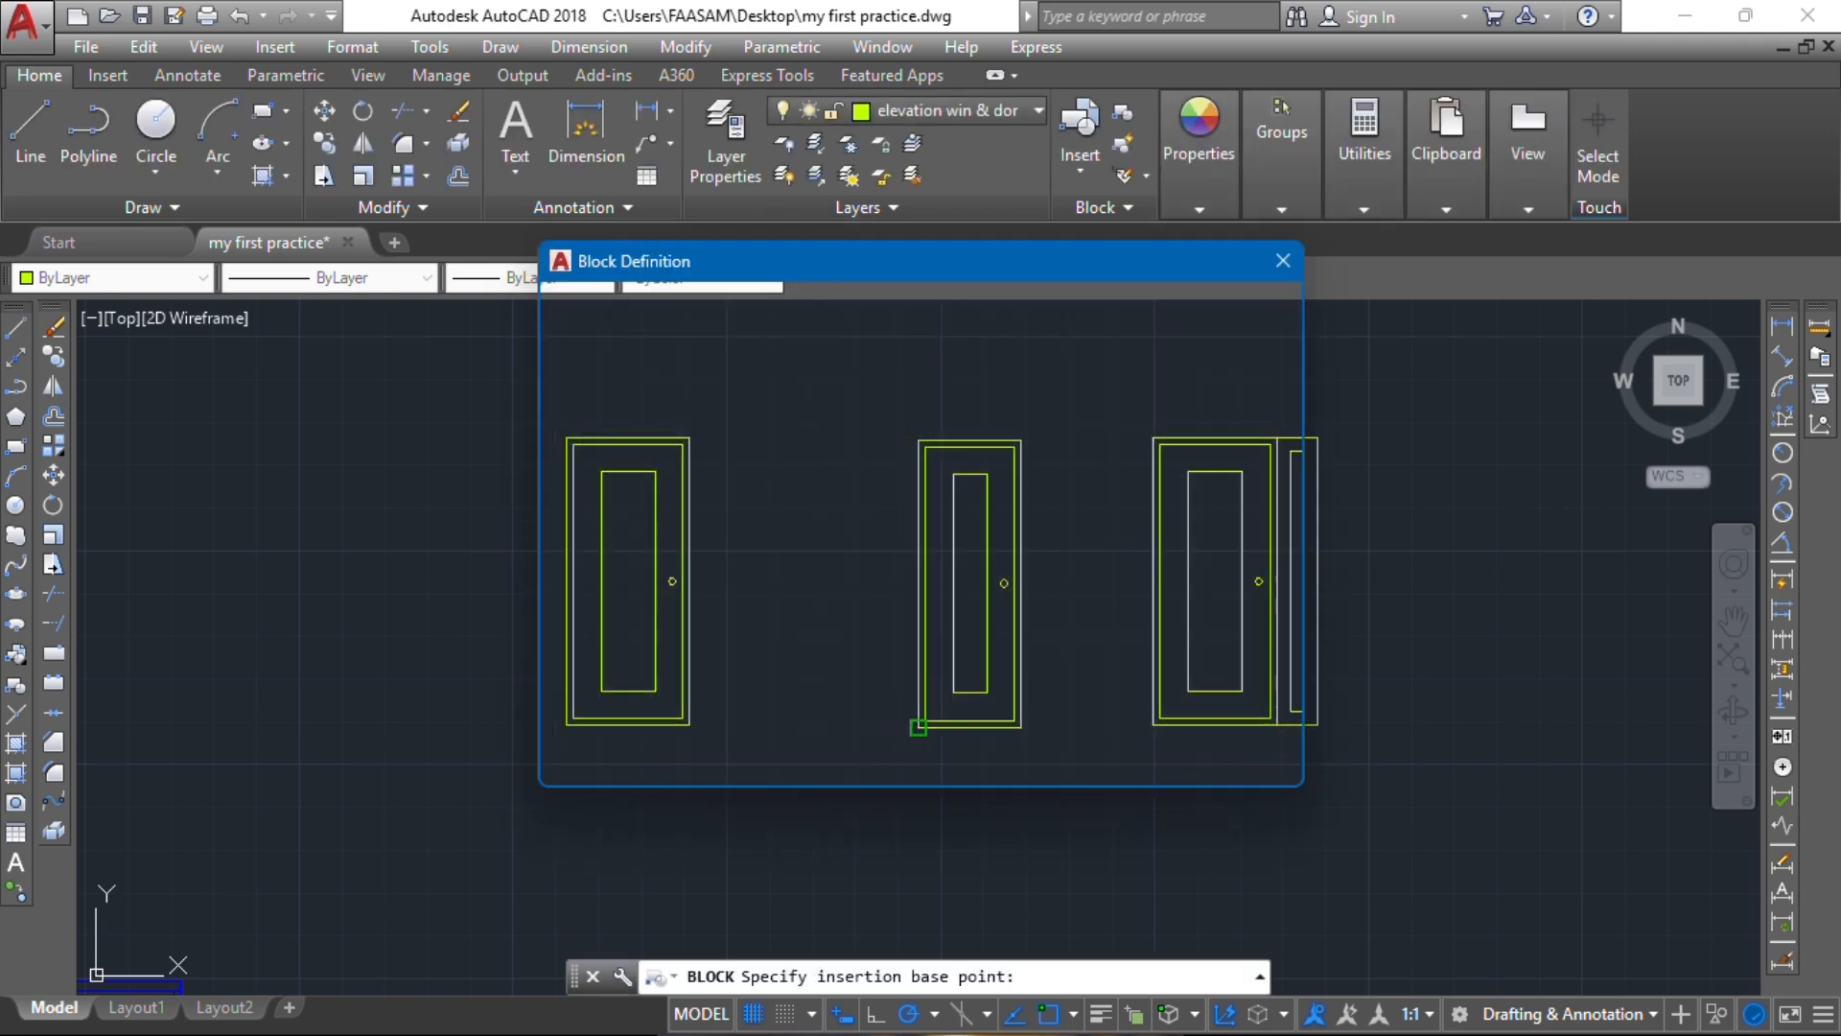
Step: Select all of the 750 by 2100 door's objects and create the toilet door block from them
click(837, 432)
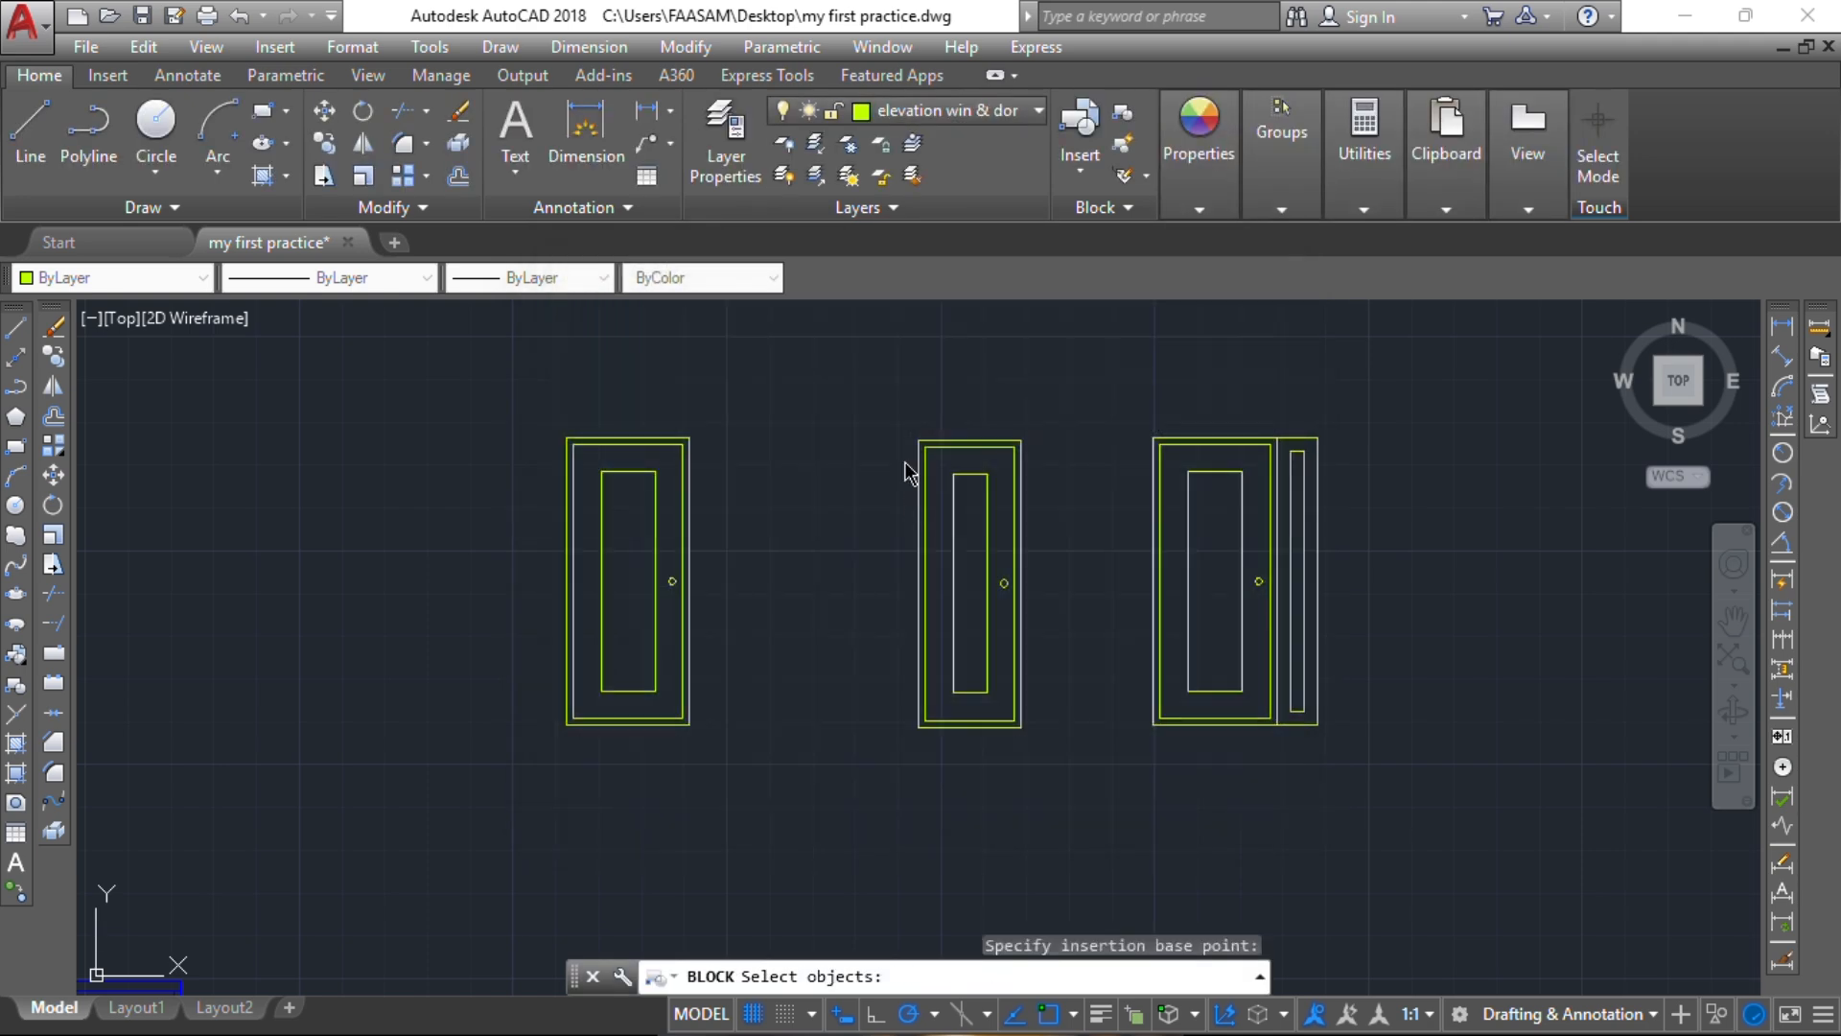
click(893, 401)
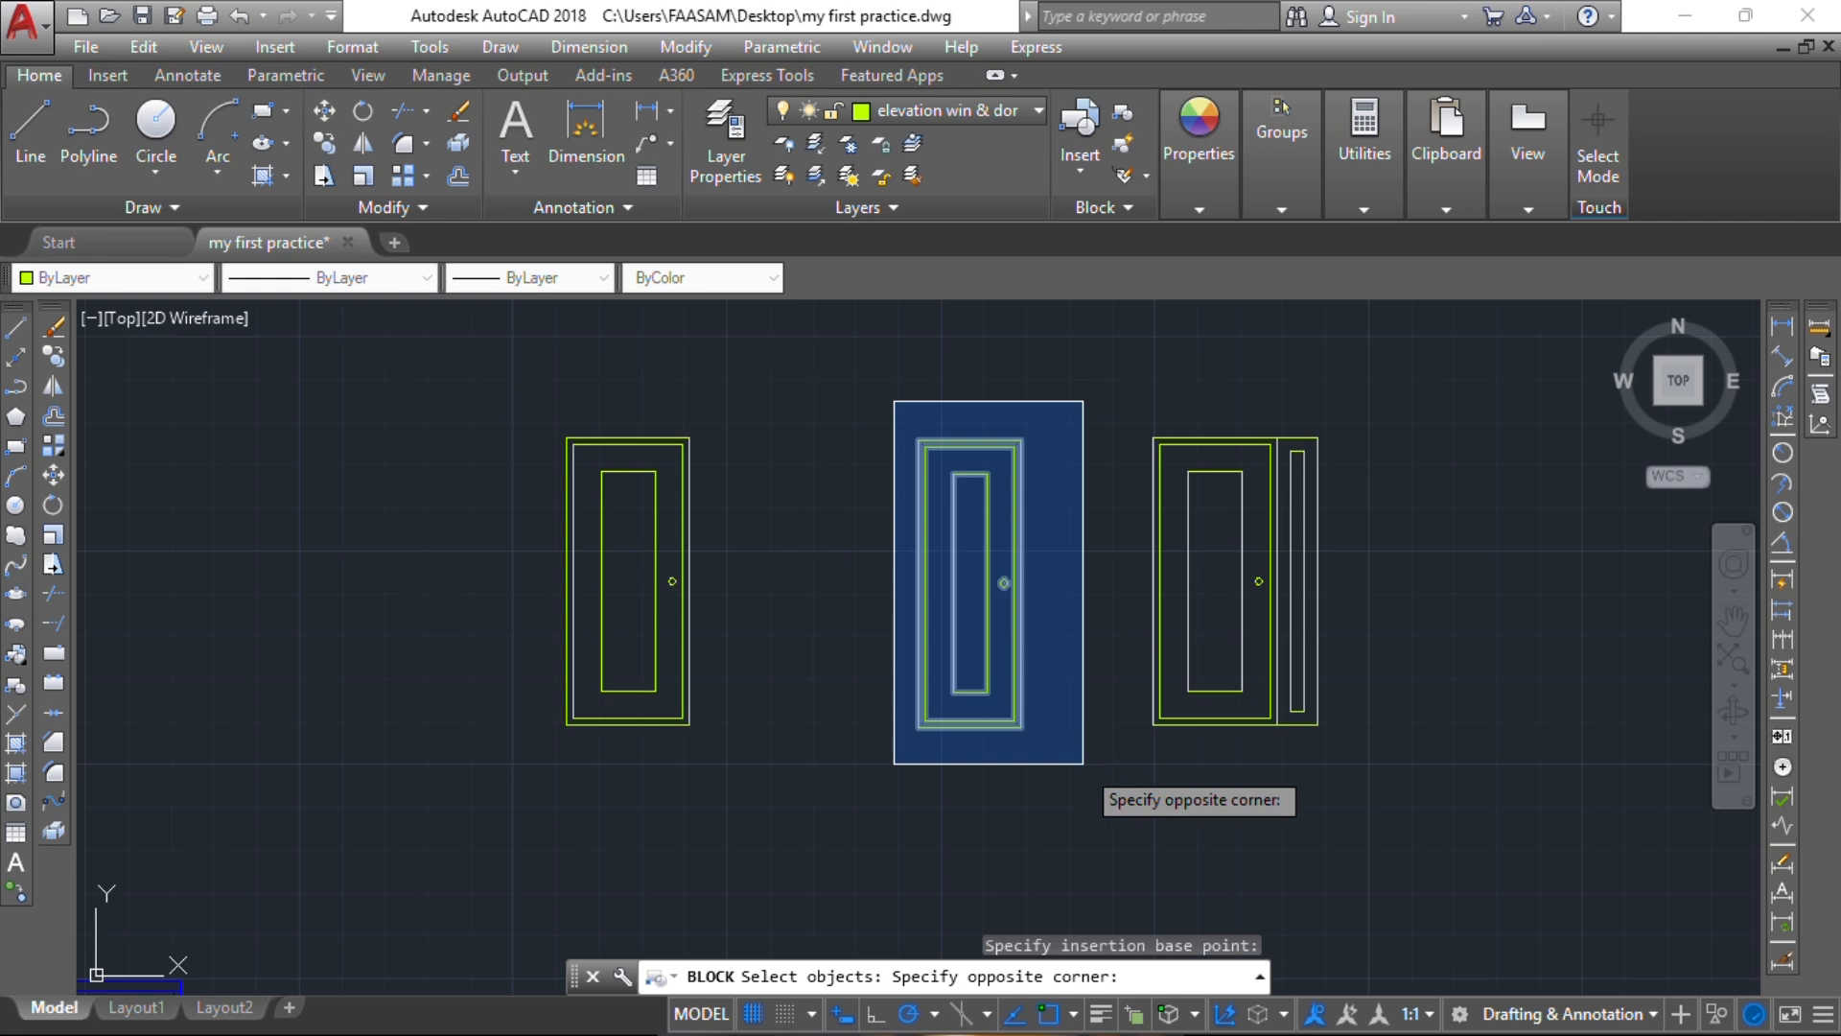
click(1083, 756)
key(Return)
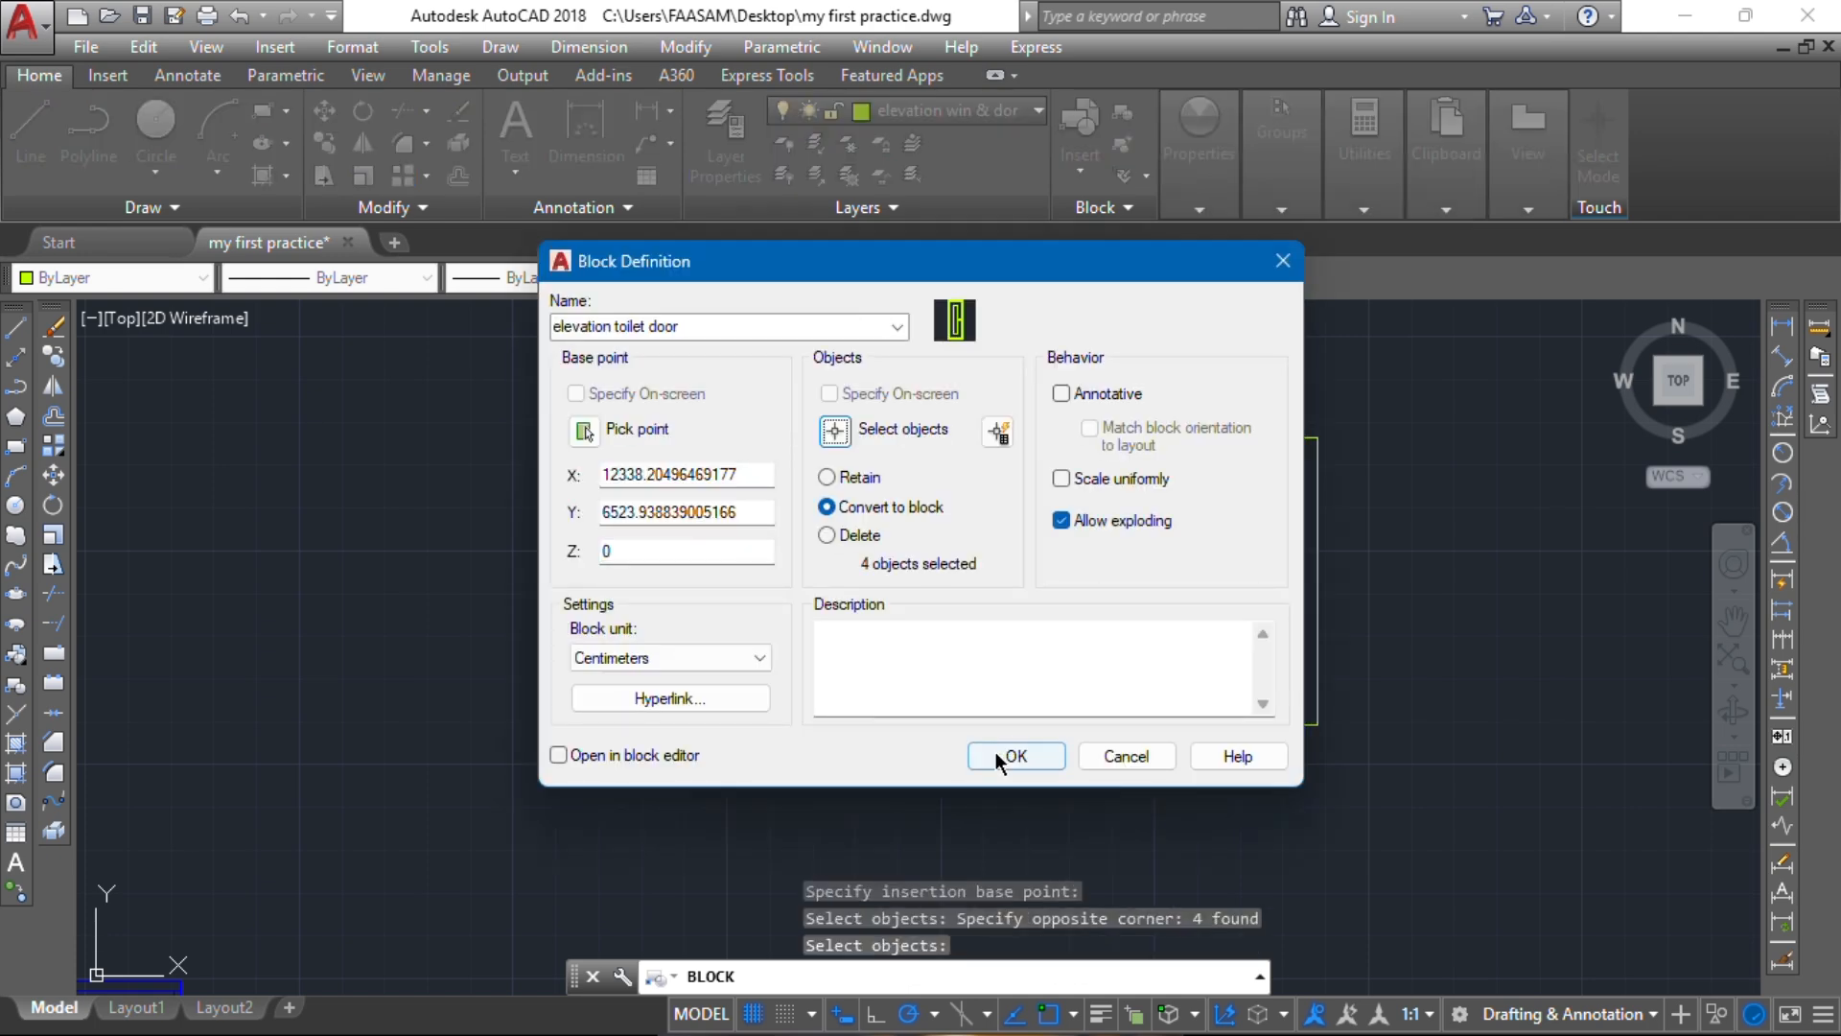
click(996, 755)
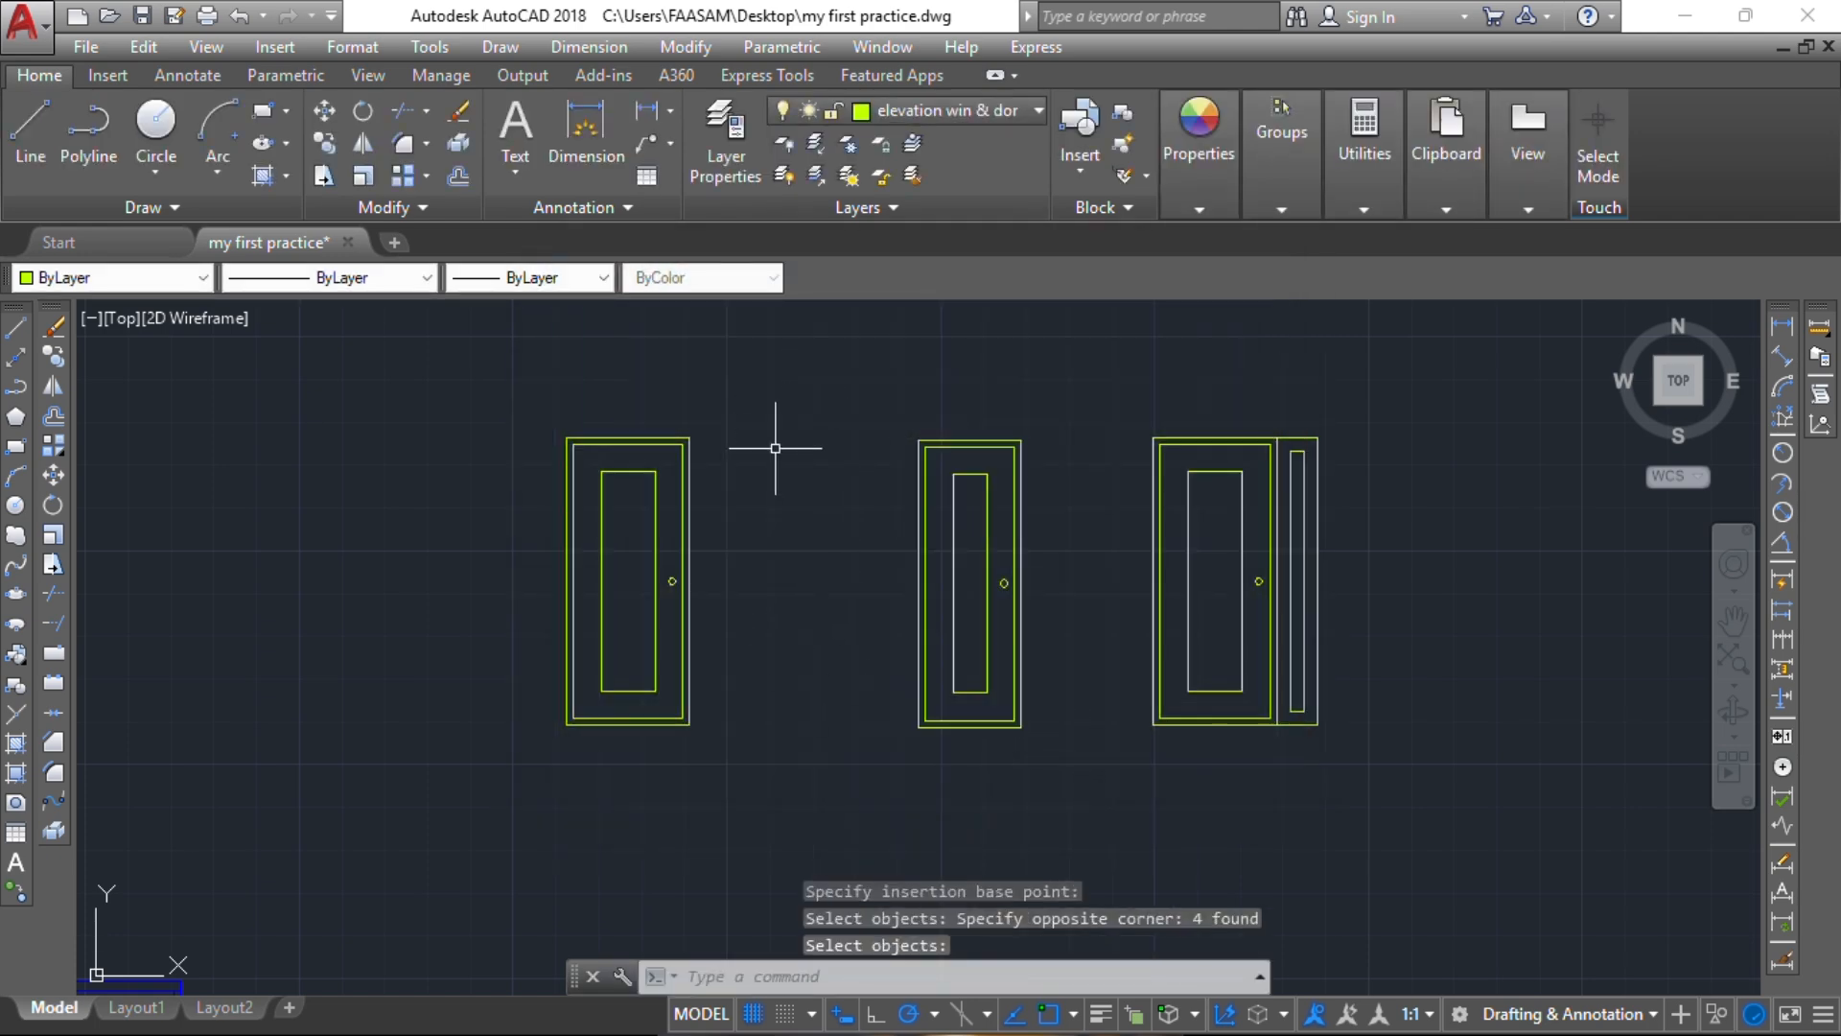
Step: Start a block definition named "elevation internal door" with its base point at the 900 door's bottom-left outer corner
text(b)
key(Return)
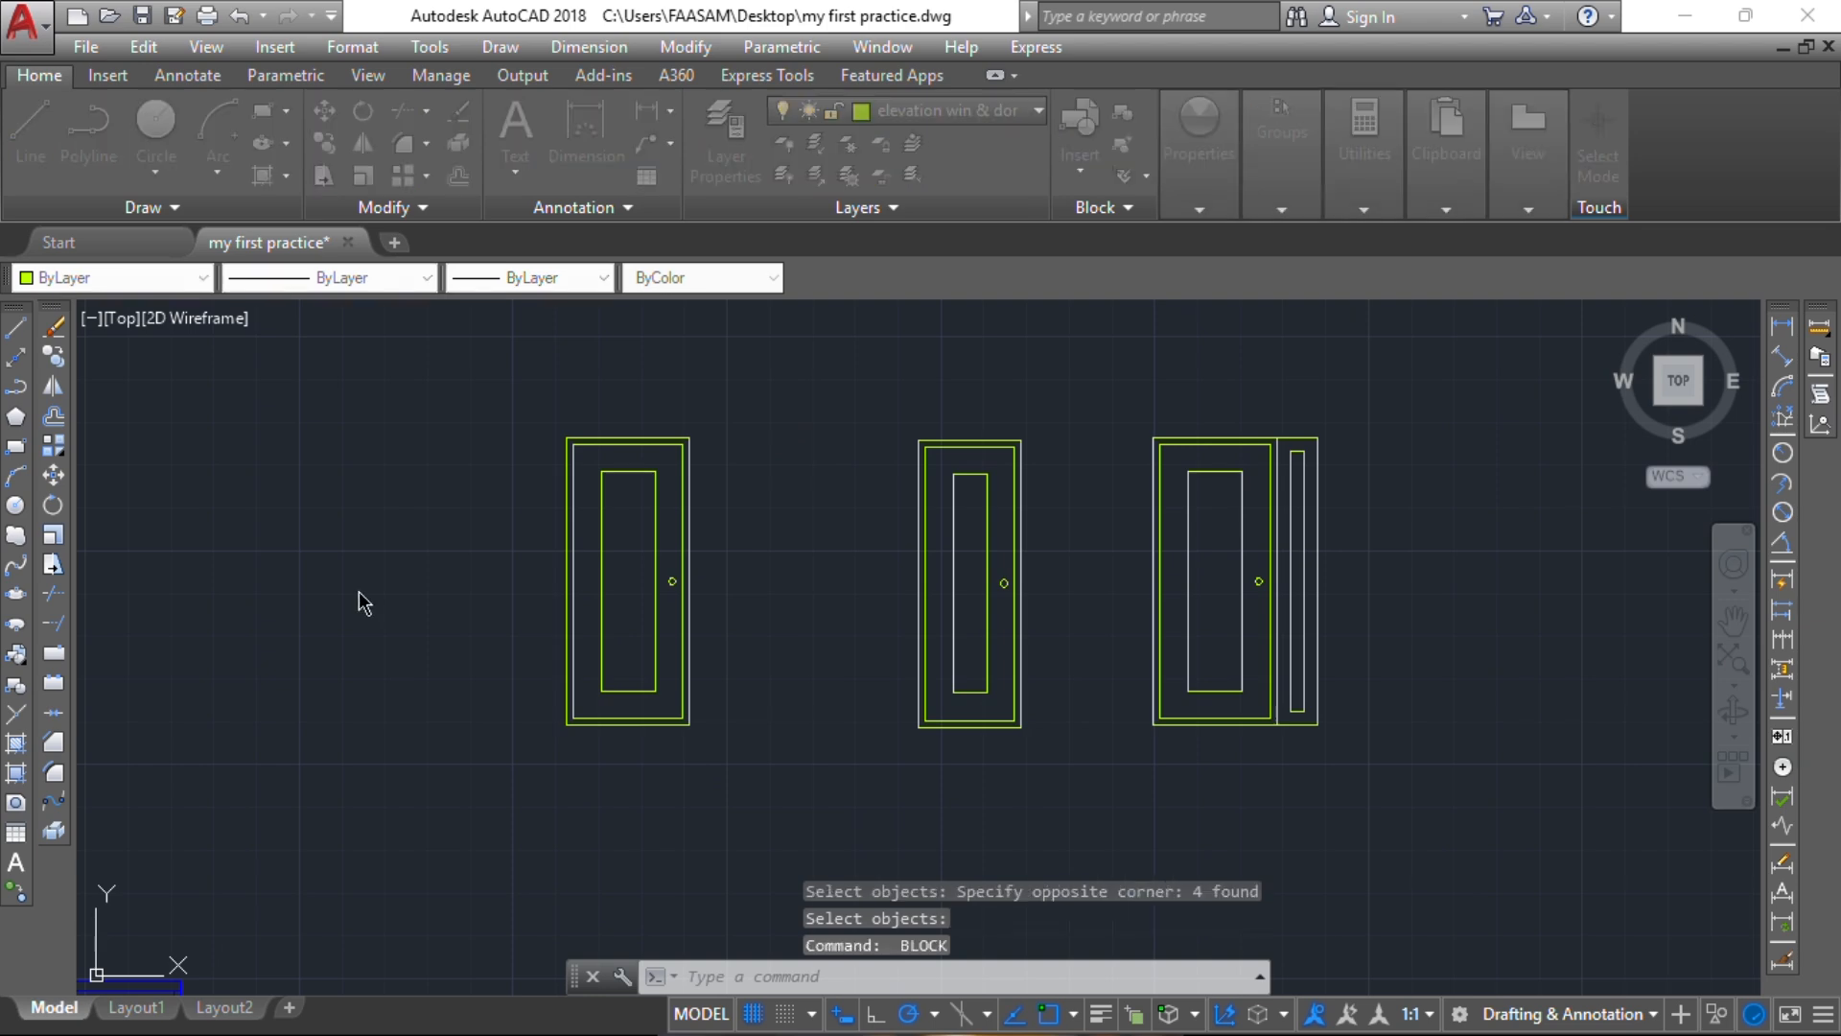
text(elev)
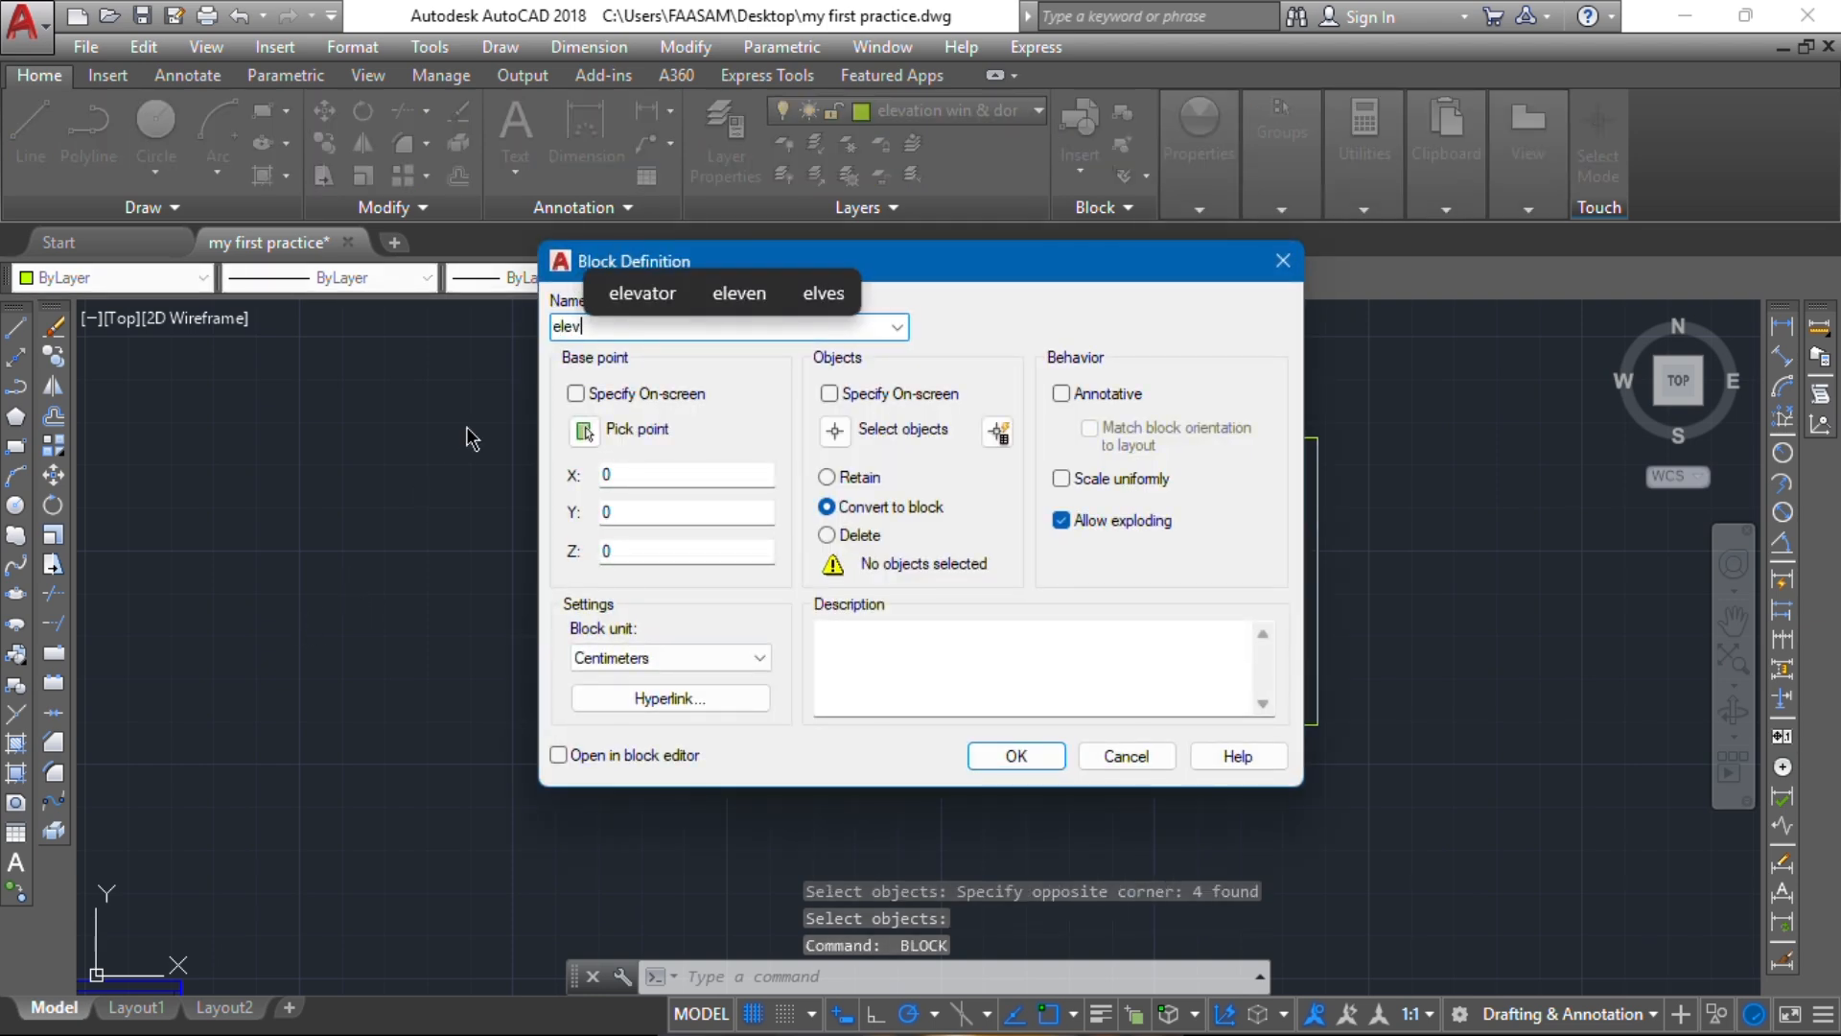
text(ation im)
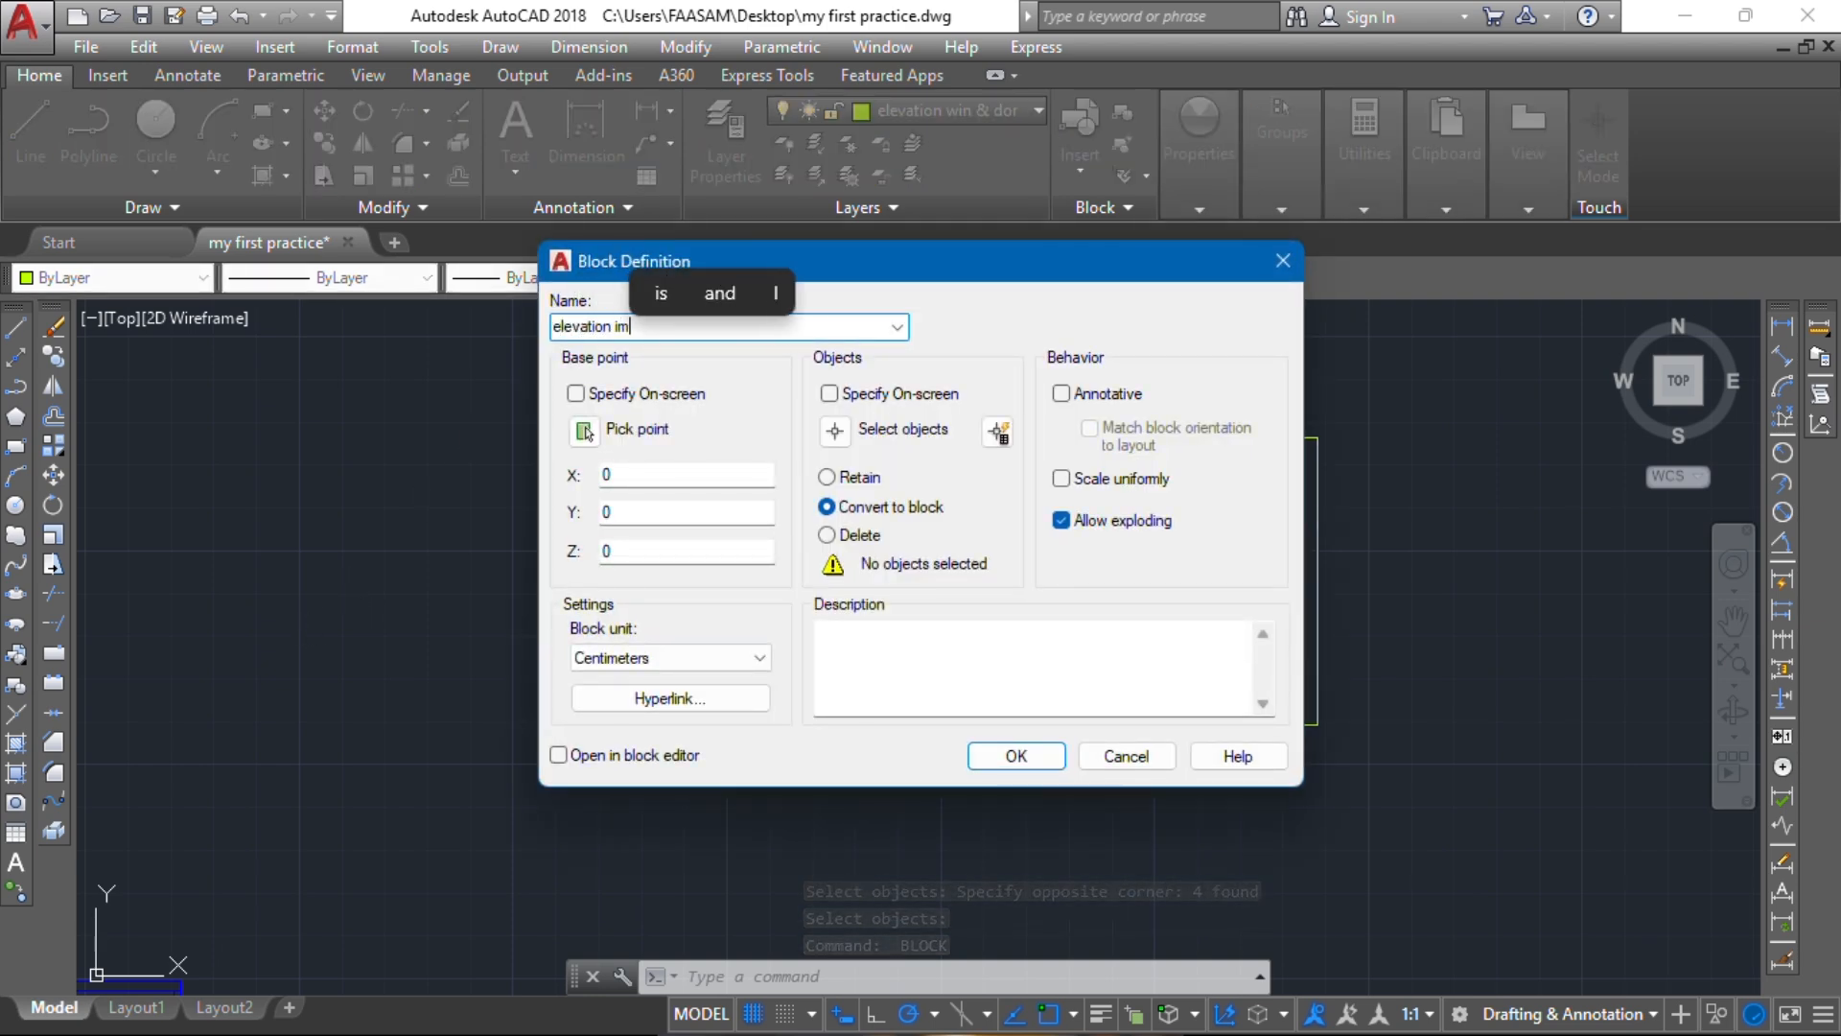
text(ter)
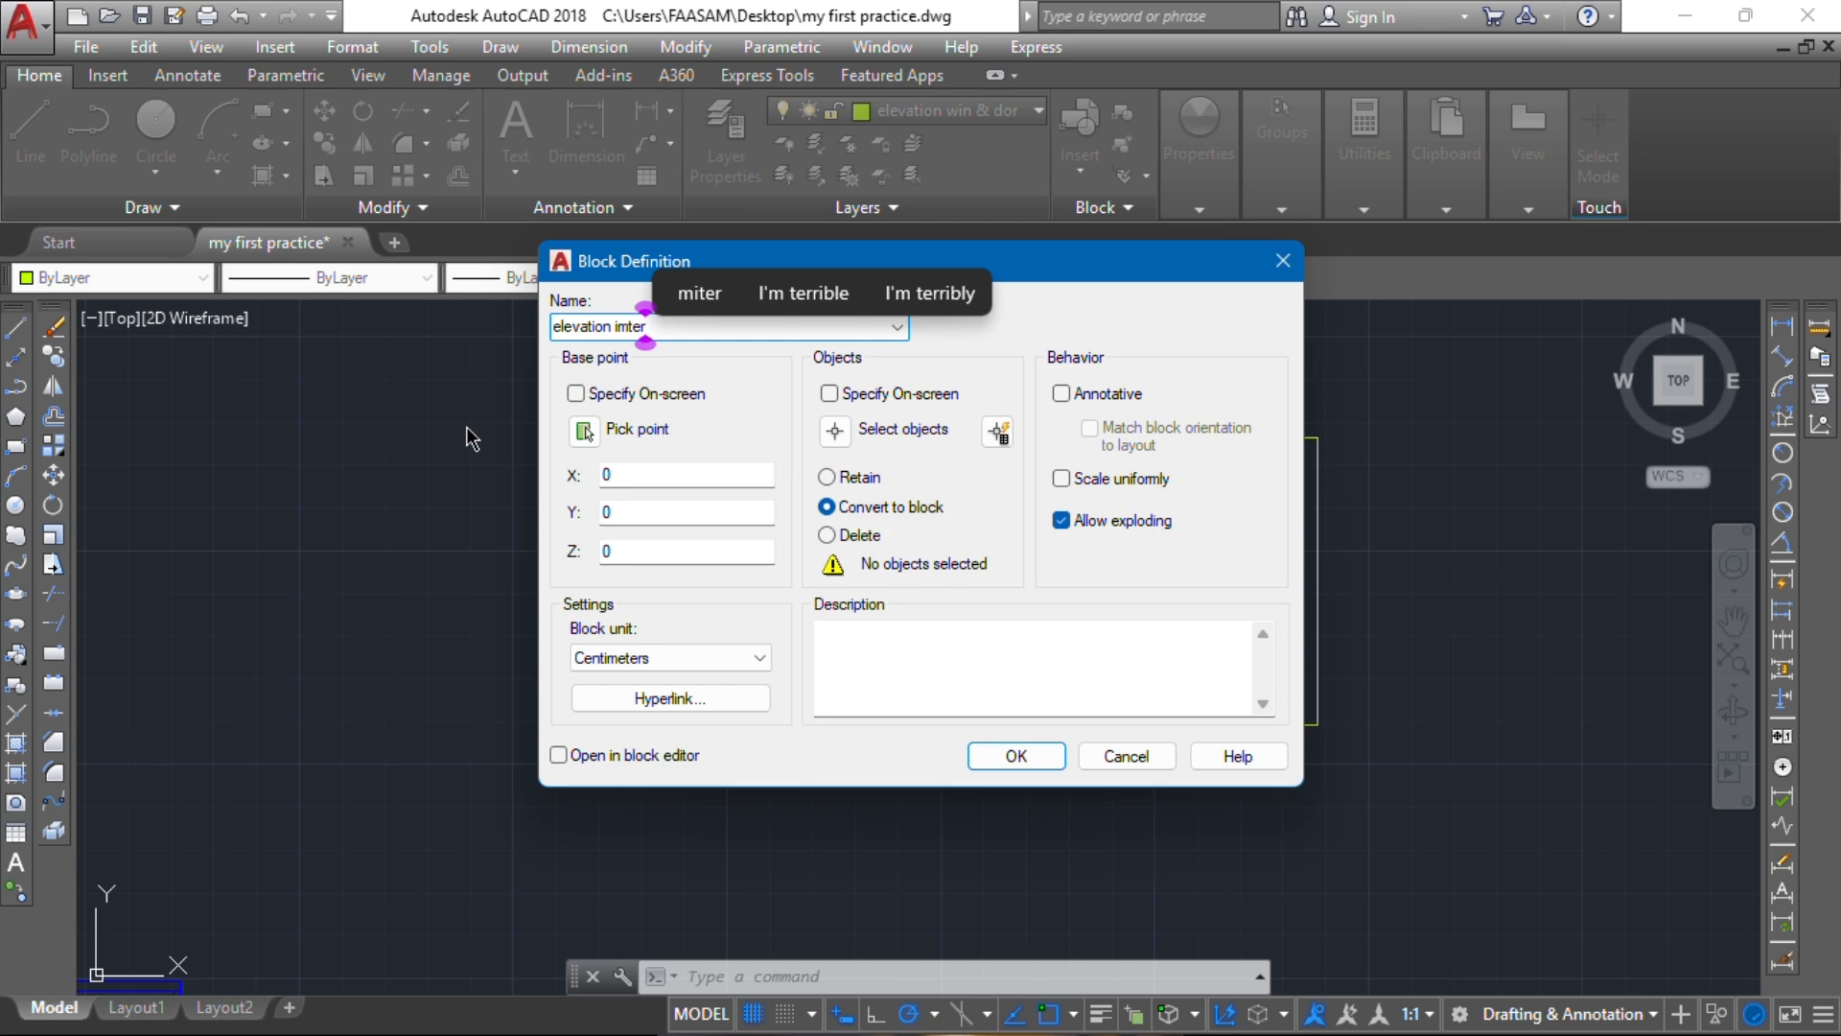
key(BackSpace)
key(BackSpace)
key(BackSpace)
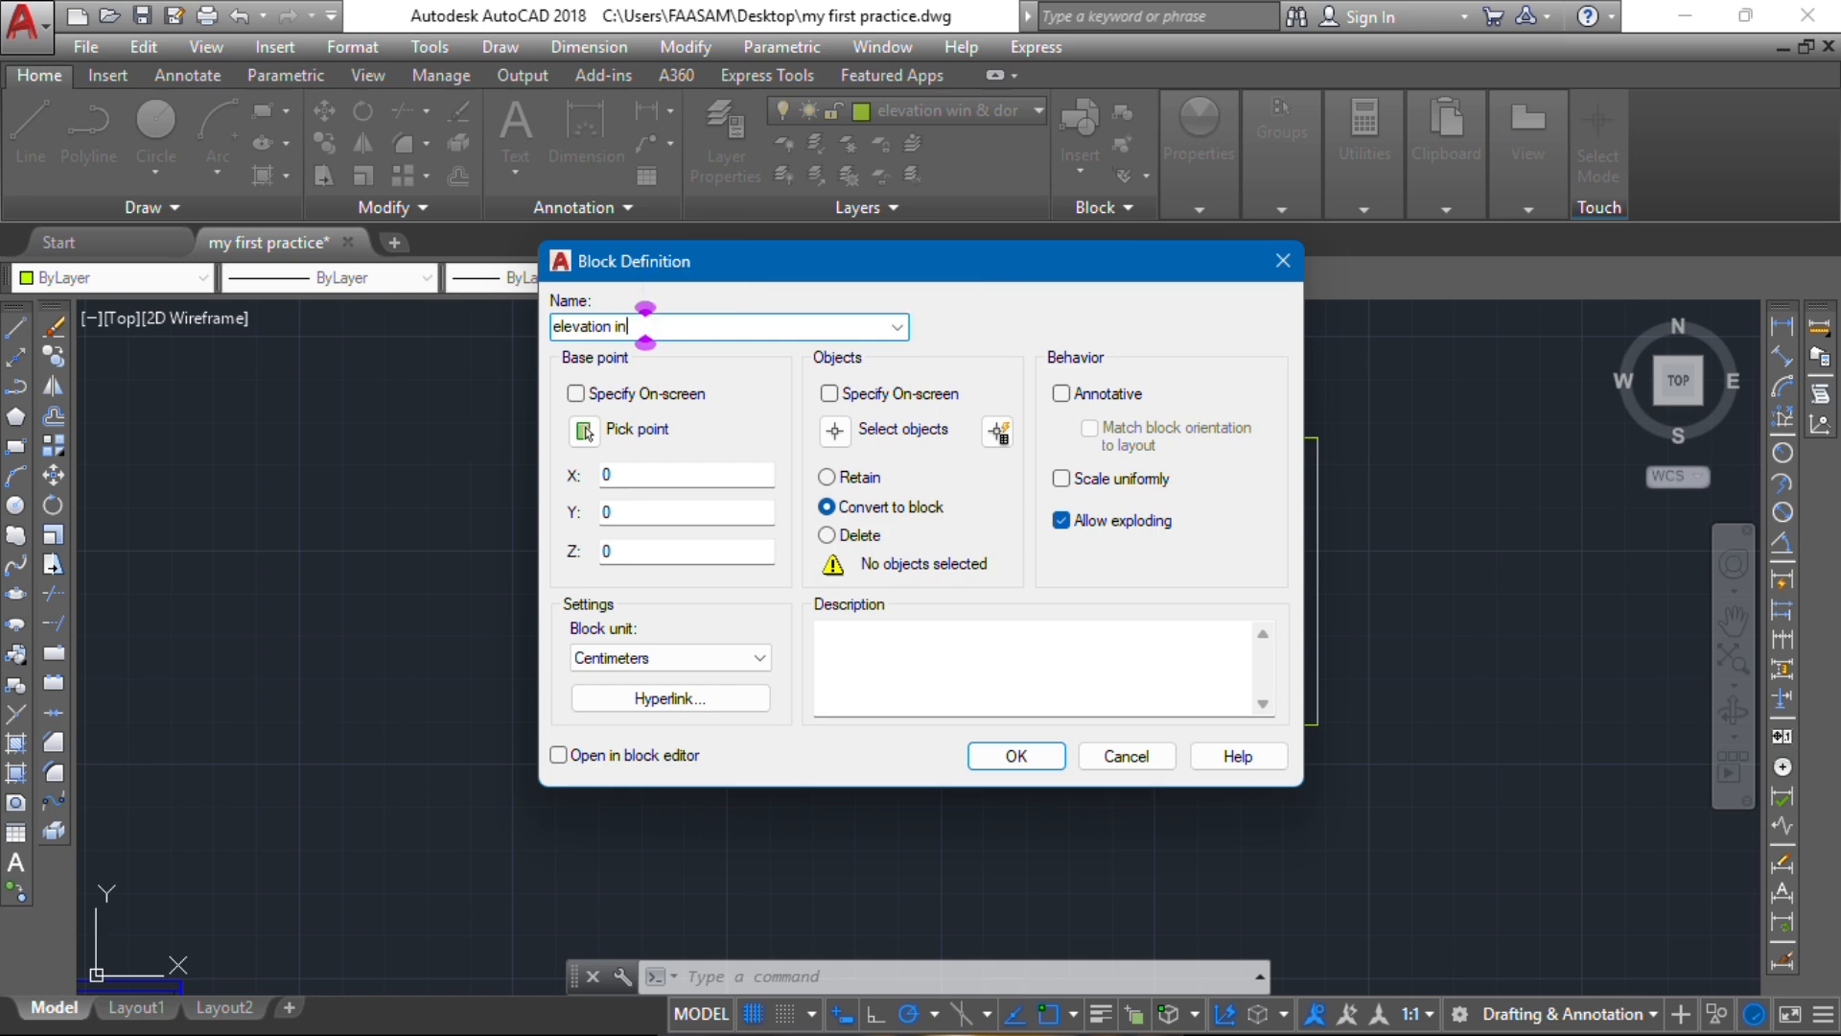
text(ternal)
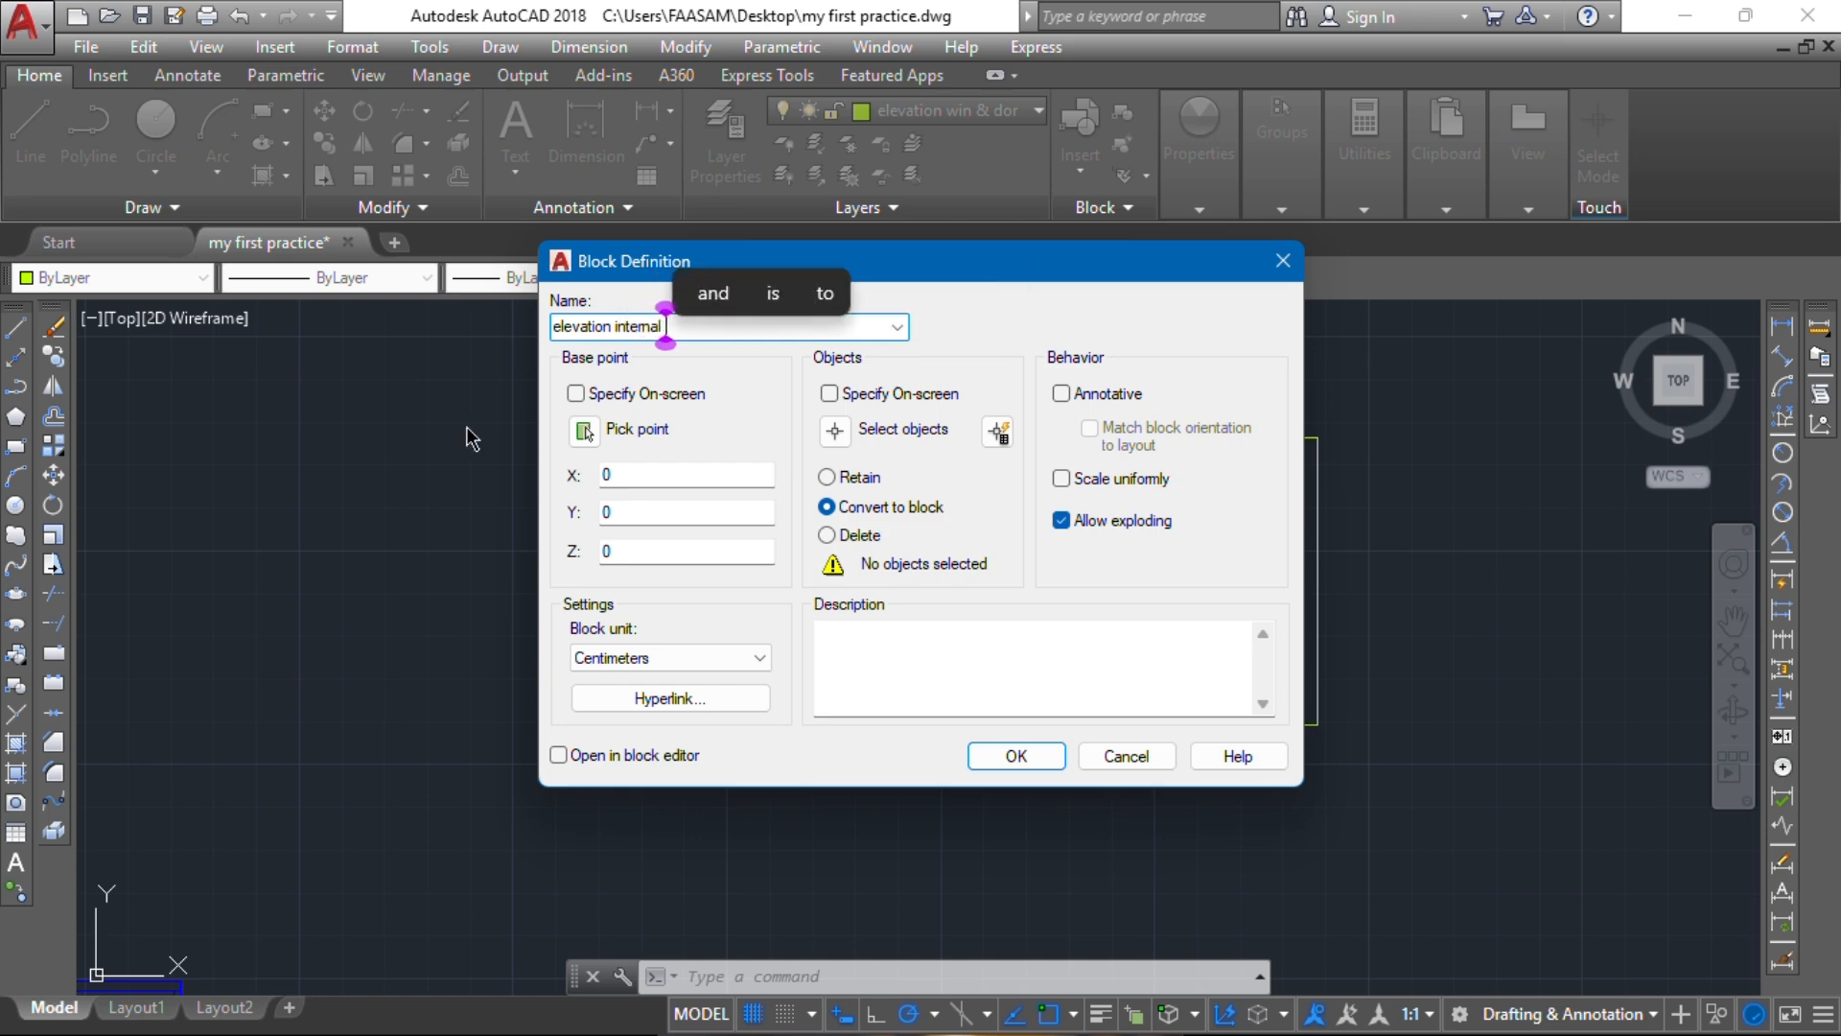
text( door)
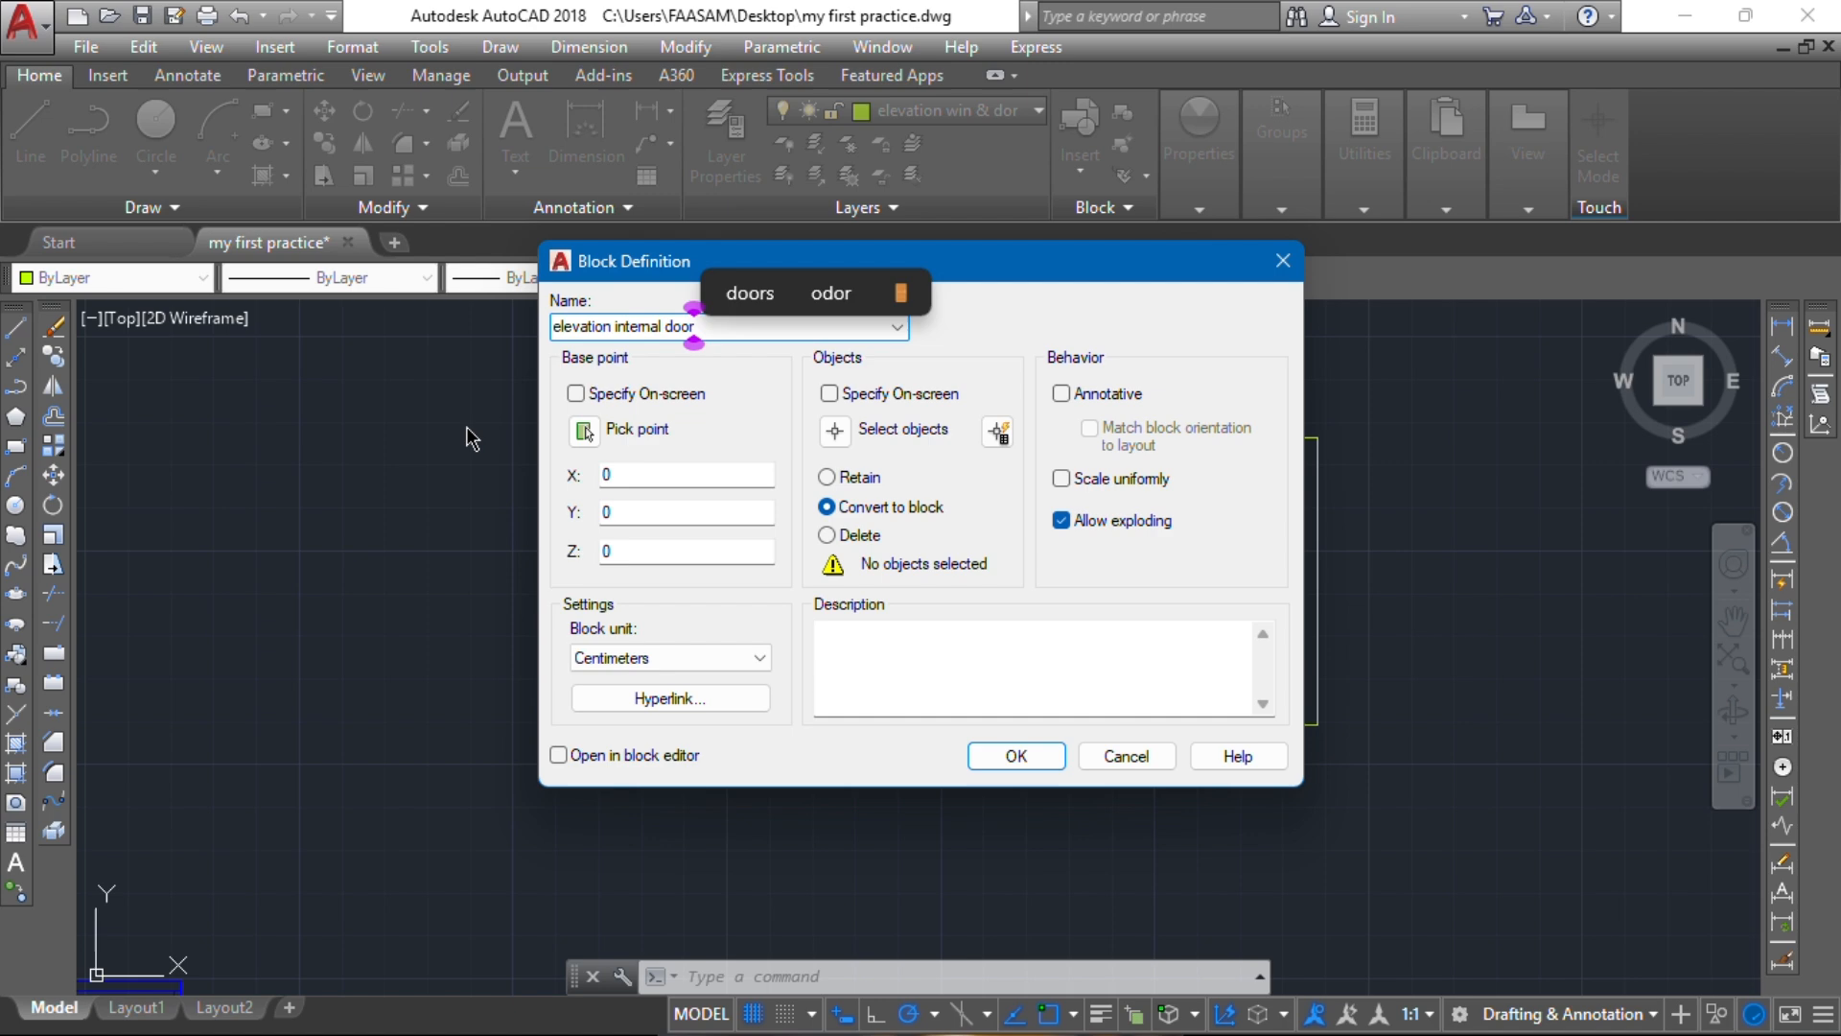
click(584, 432)
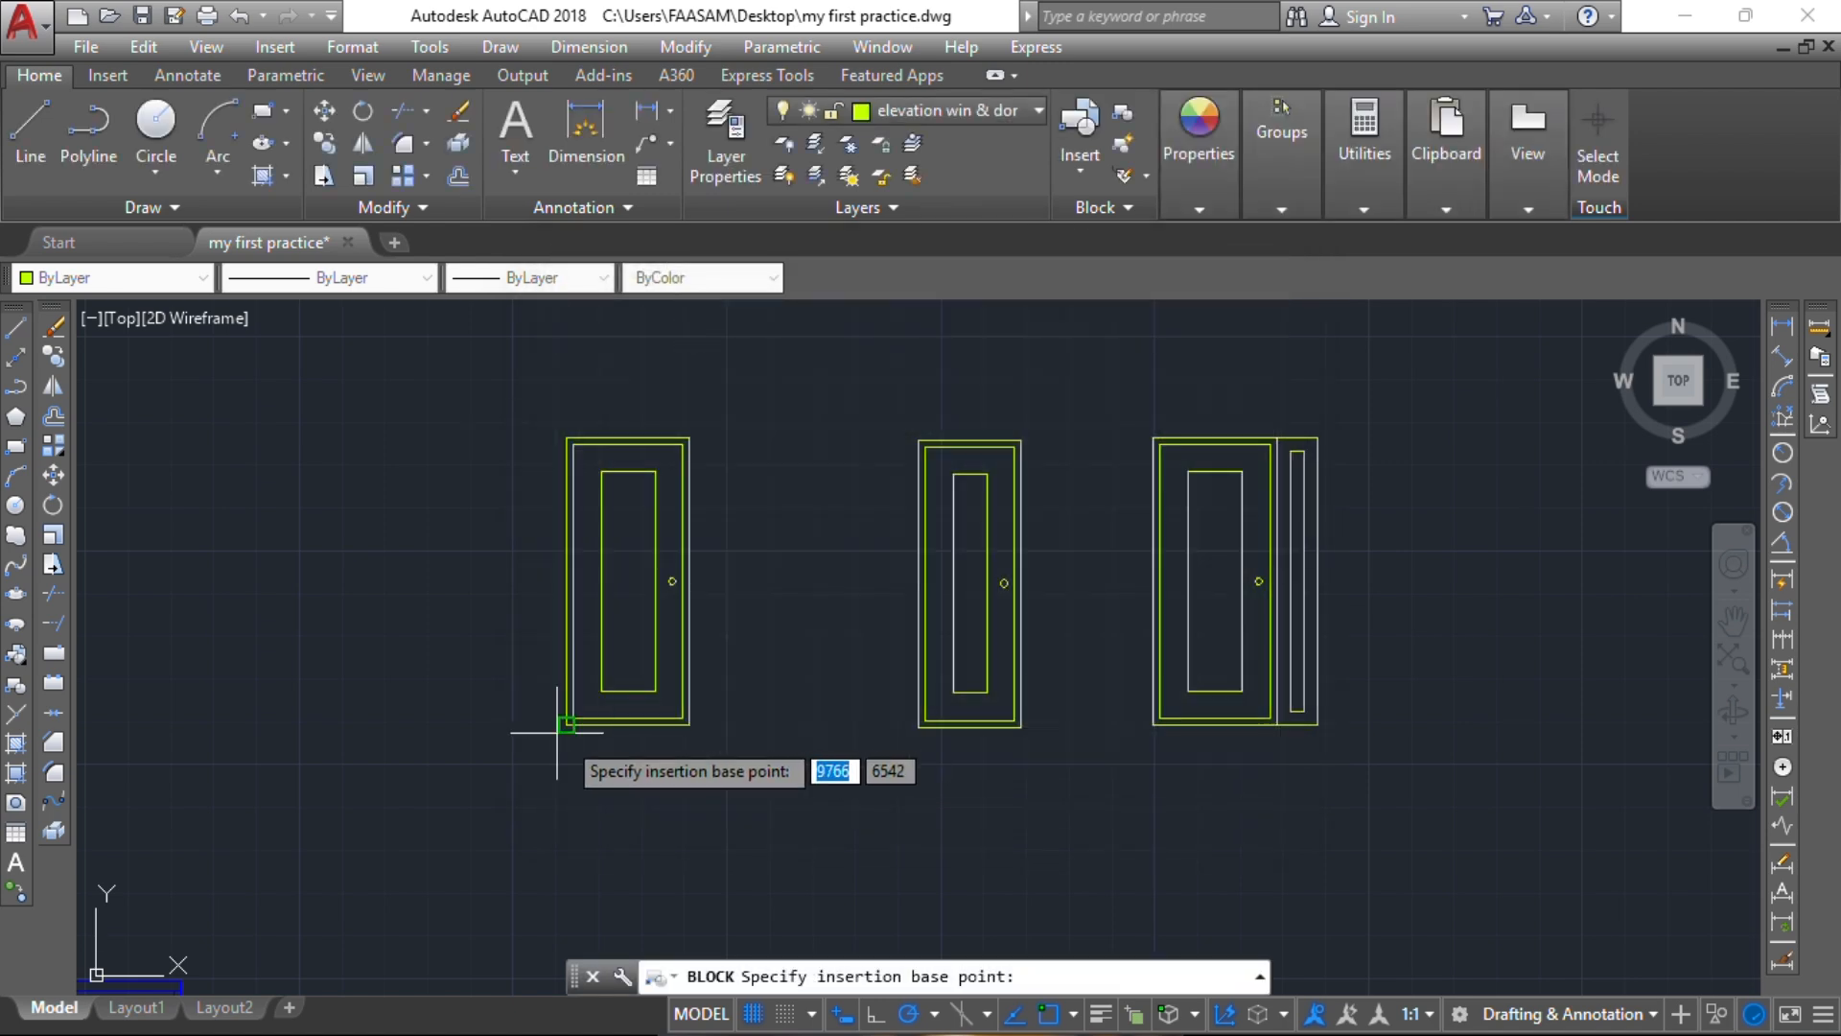
click(573, 717)
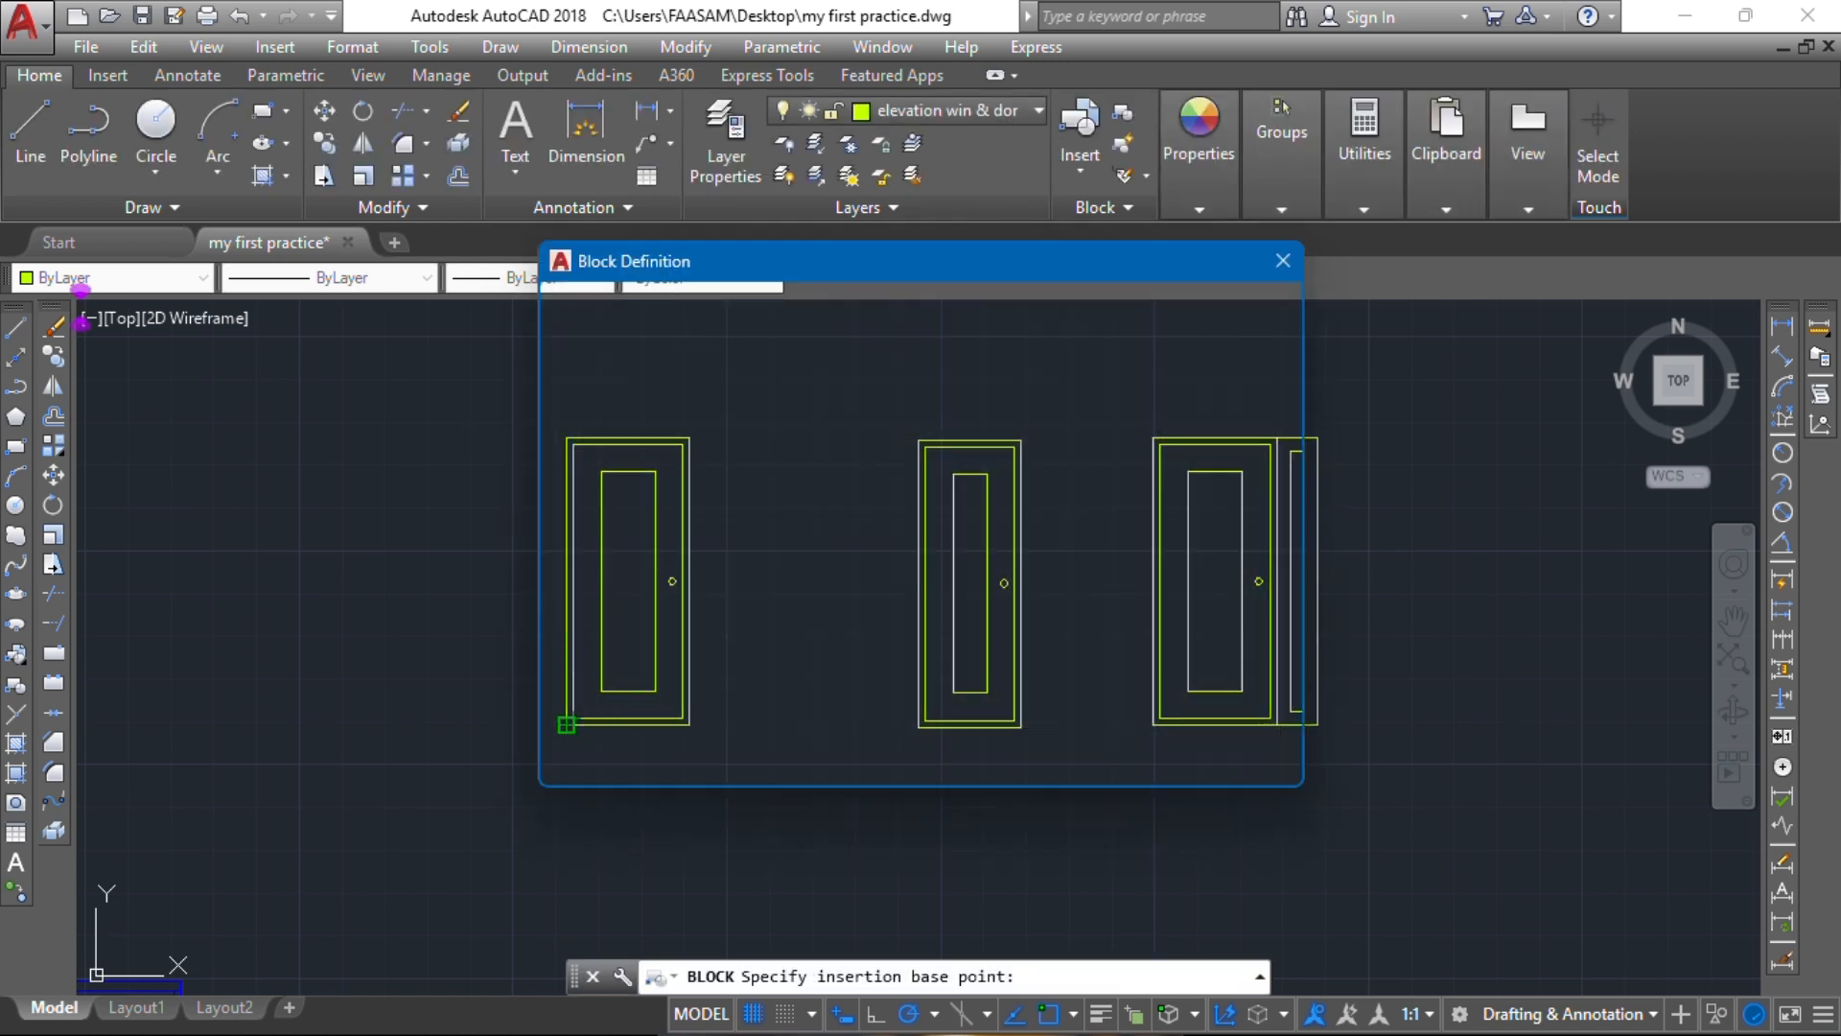
Step: Select all of the 900 by 2100 door's objects and create the internal door block from them
click(711, 255)
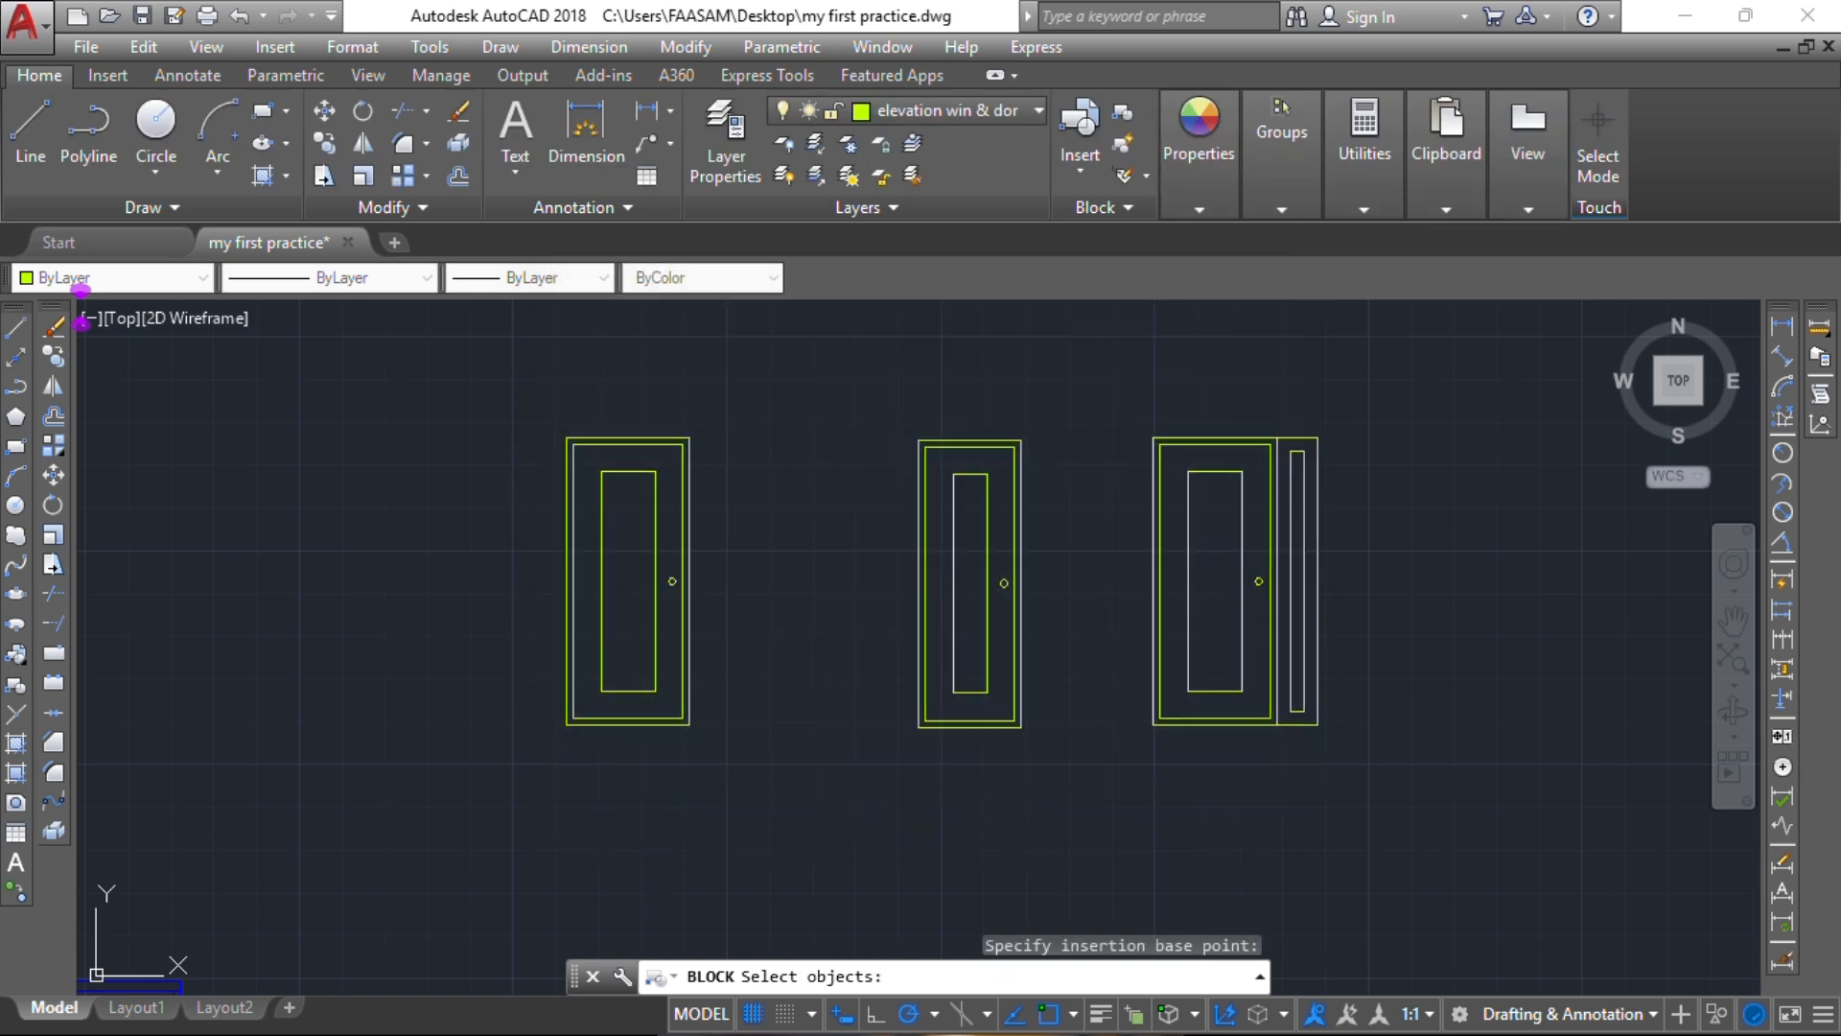
click(544, 416)
click(705, 731)
key(Return)
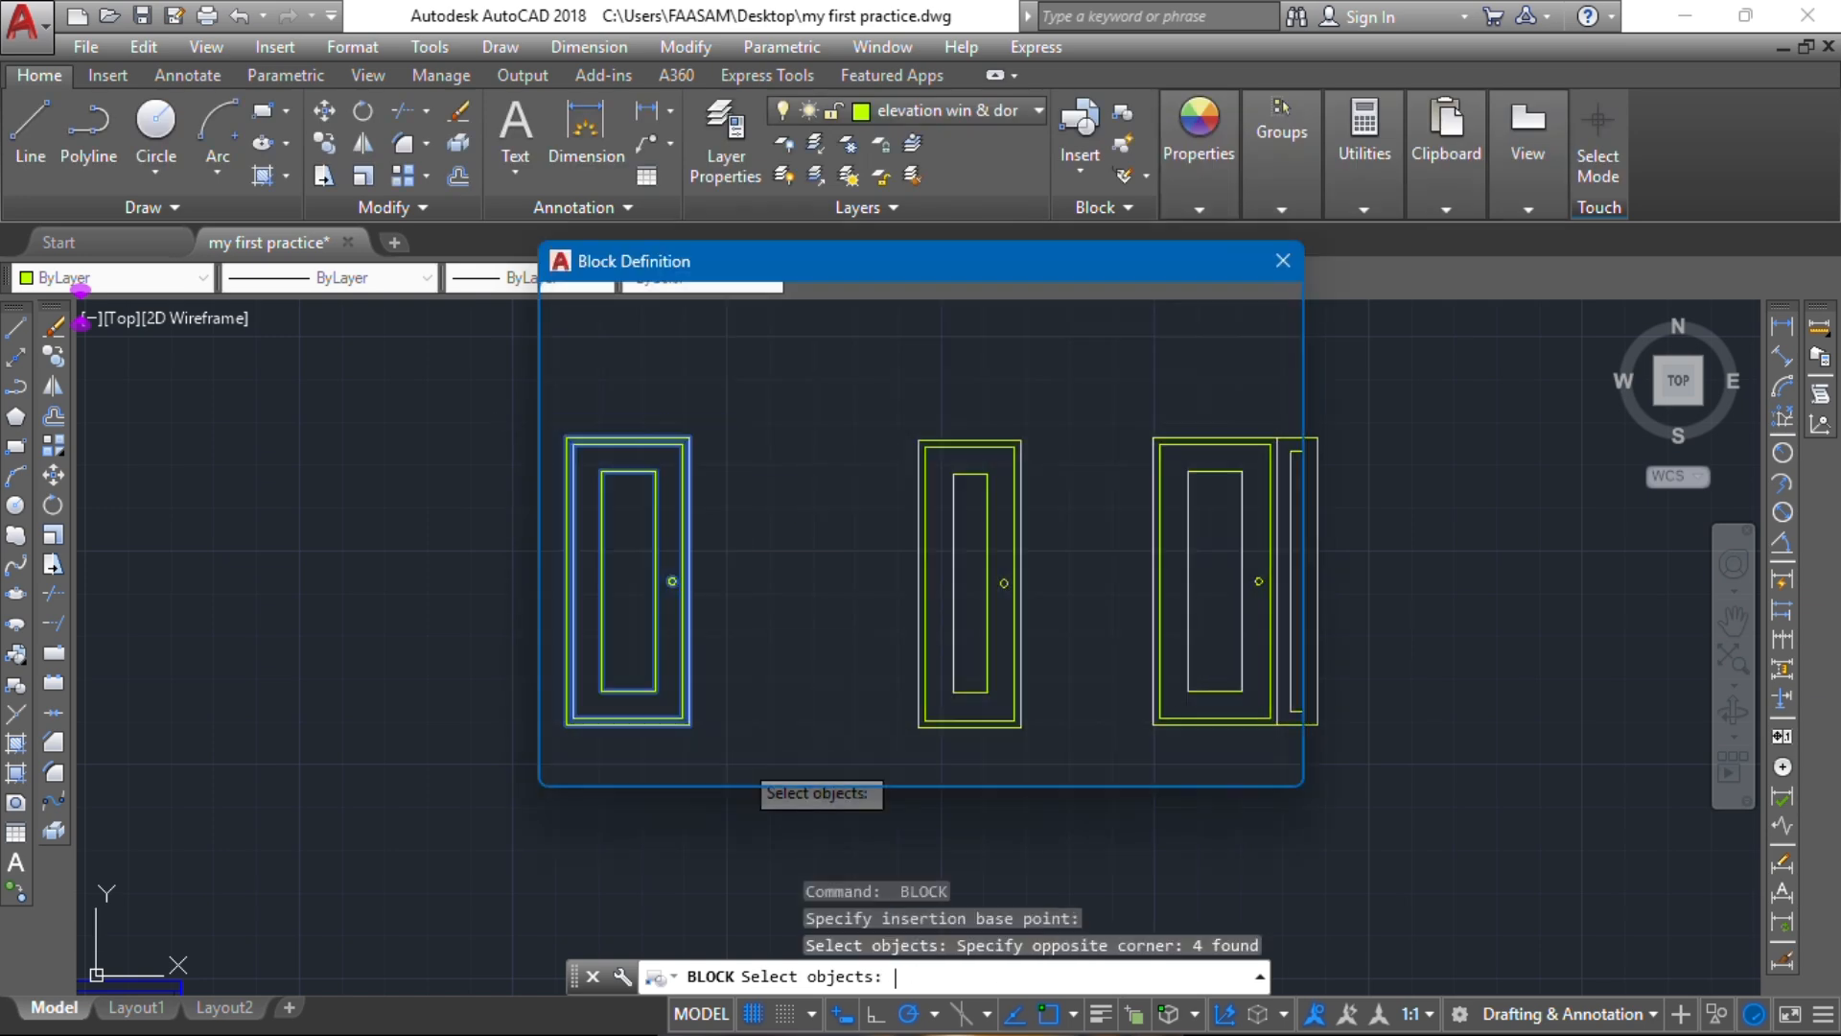
click(1015, 756)
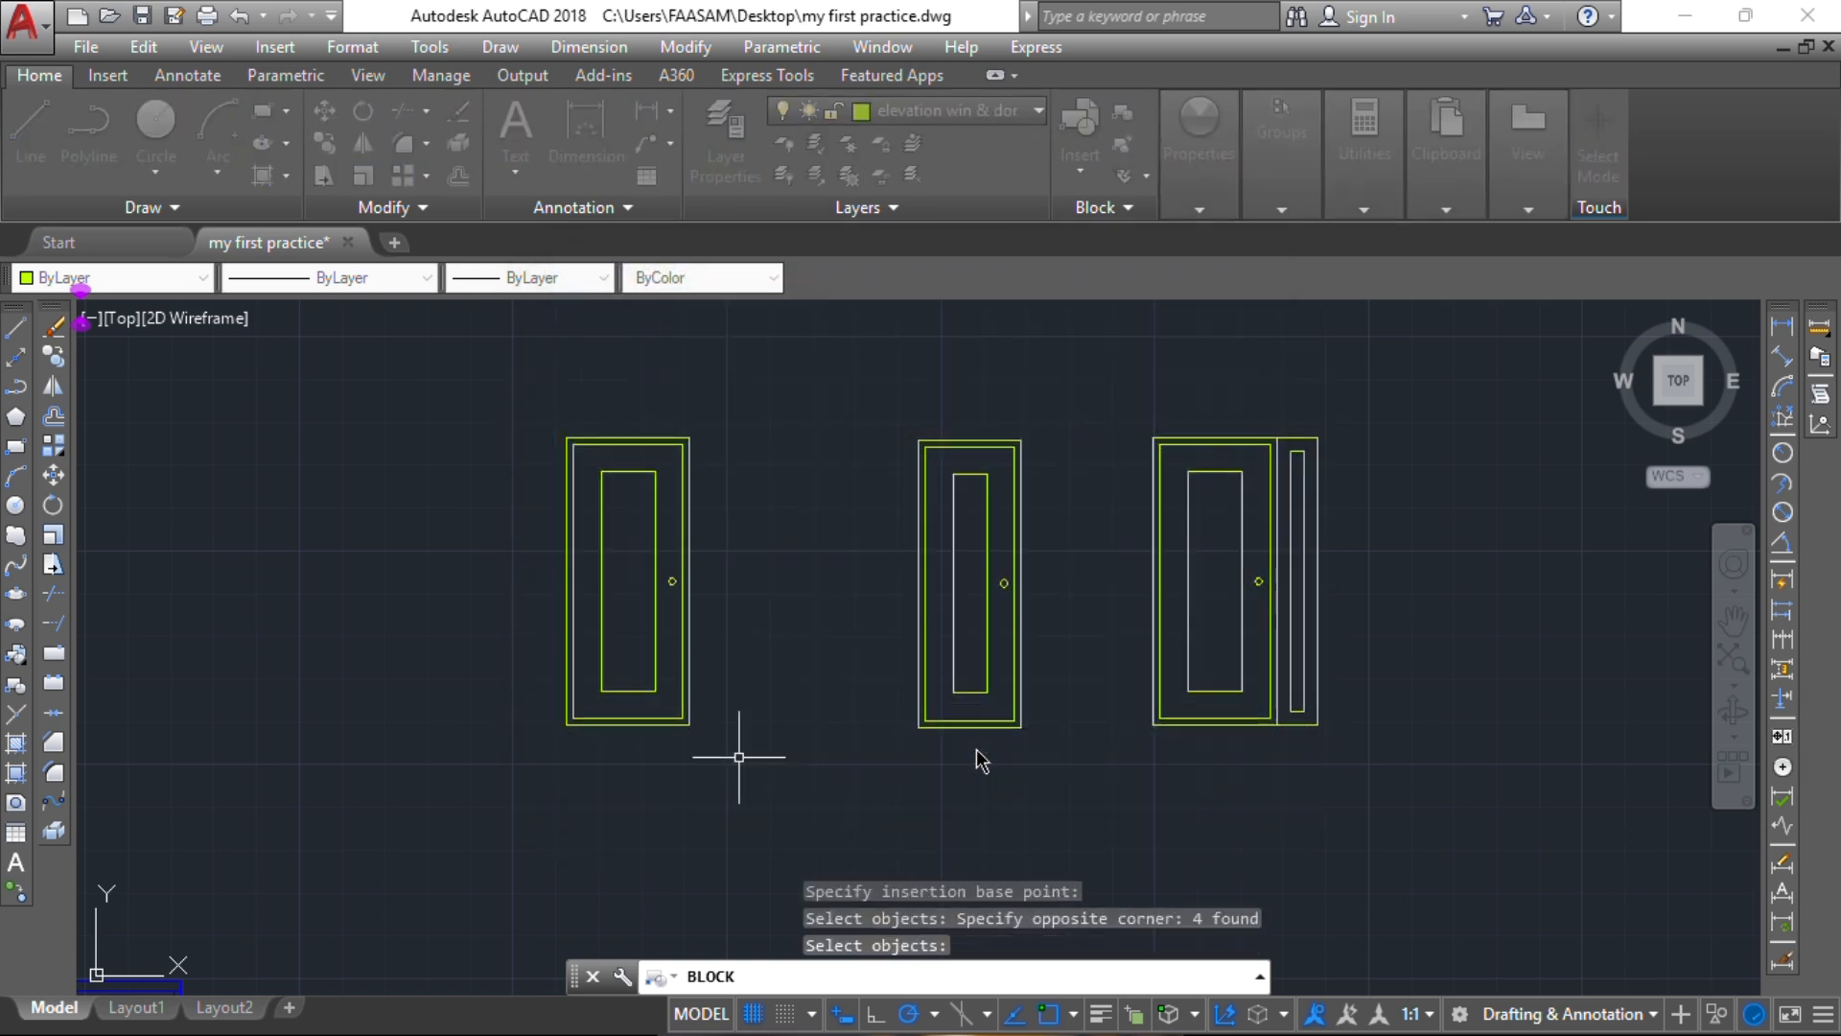
Step: Draw a 1200 by 1200 rectangle in the empty space below the door elevations as the window outline
scroll(844, 583, down, 5)
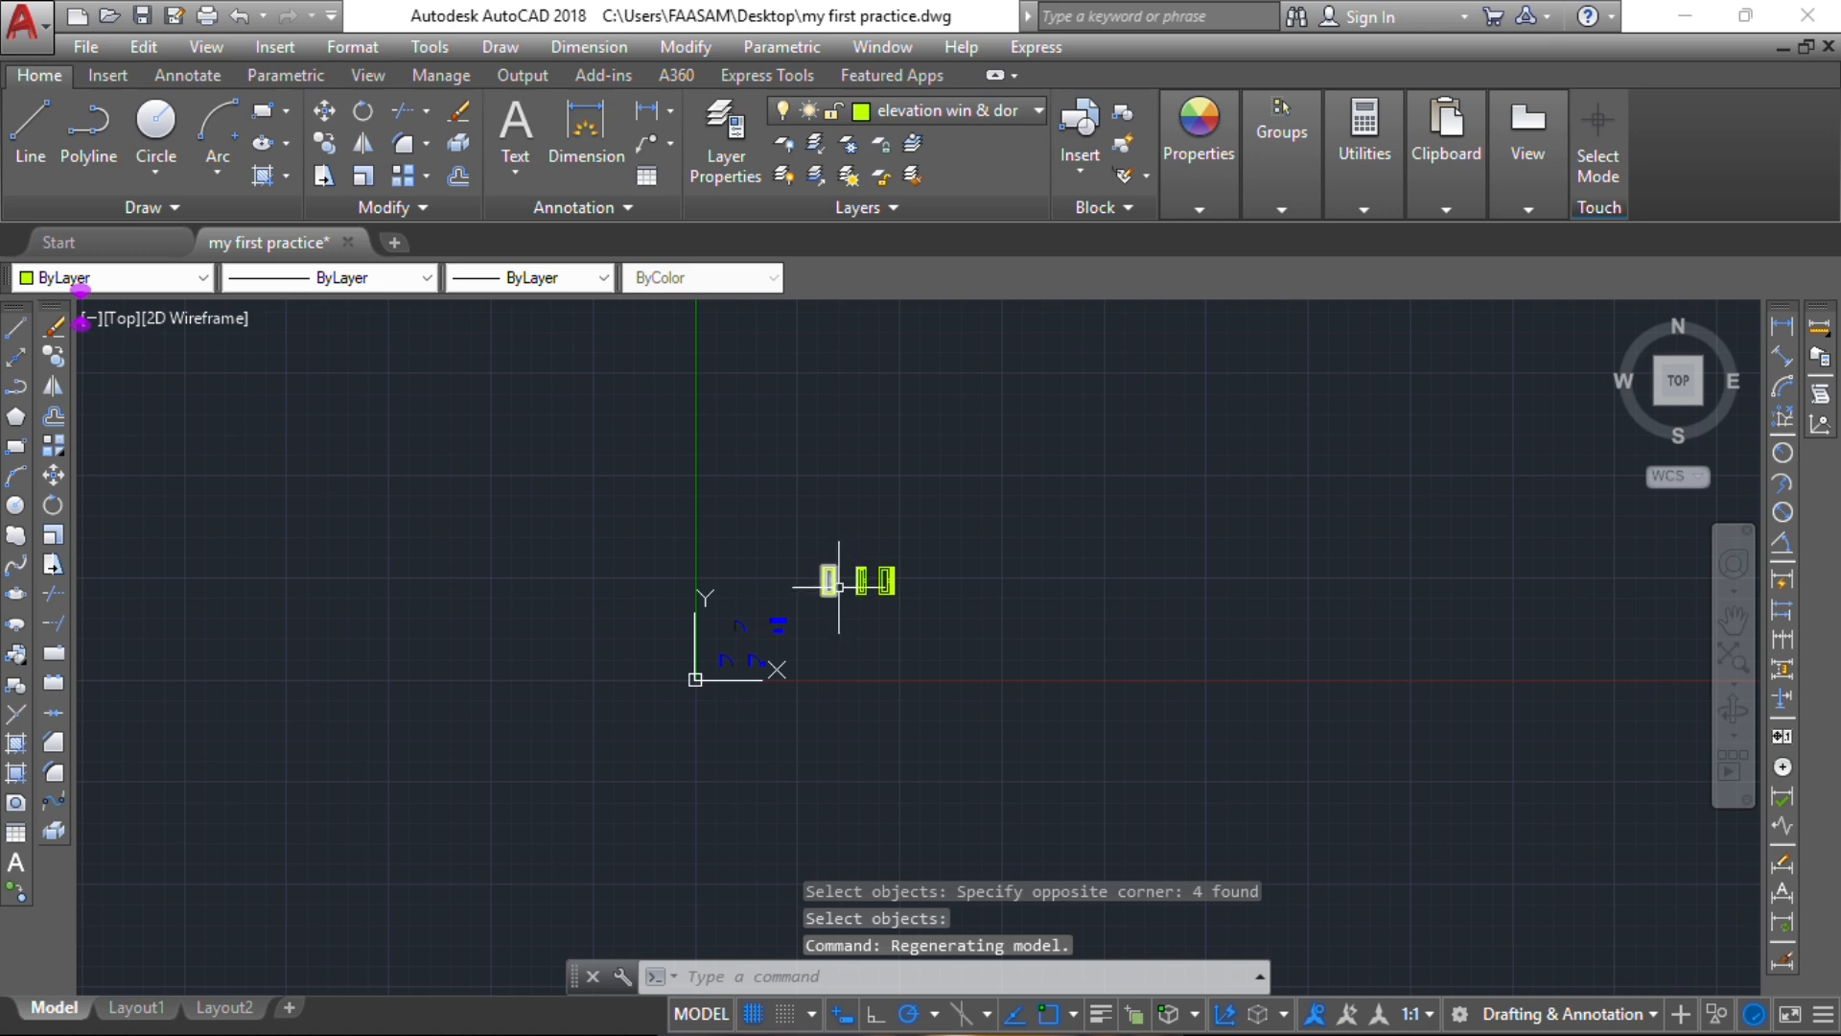
scroll(840, 587, up, 5)
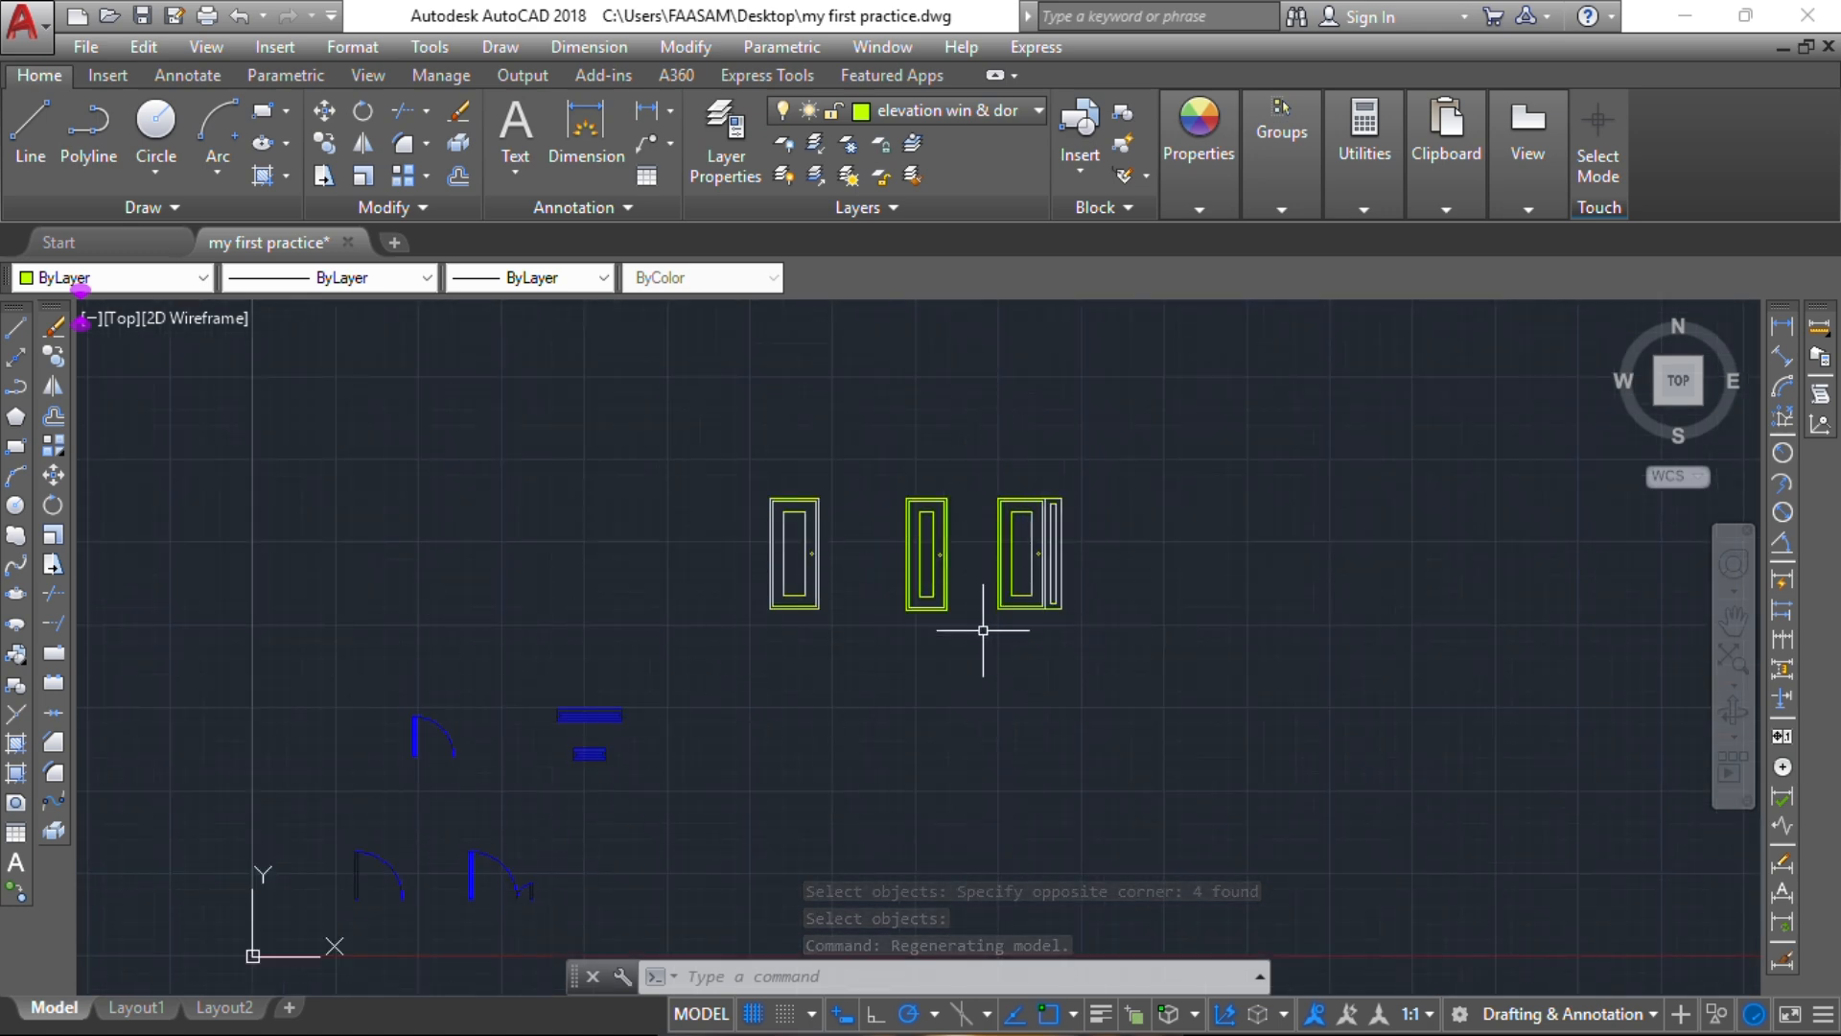
mouse_move(902, 567)
middle_down()
mouse_move(896, 509)
mouse_move(917, 502)
middle_up()
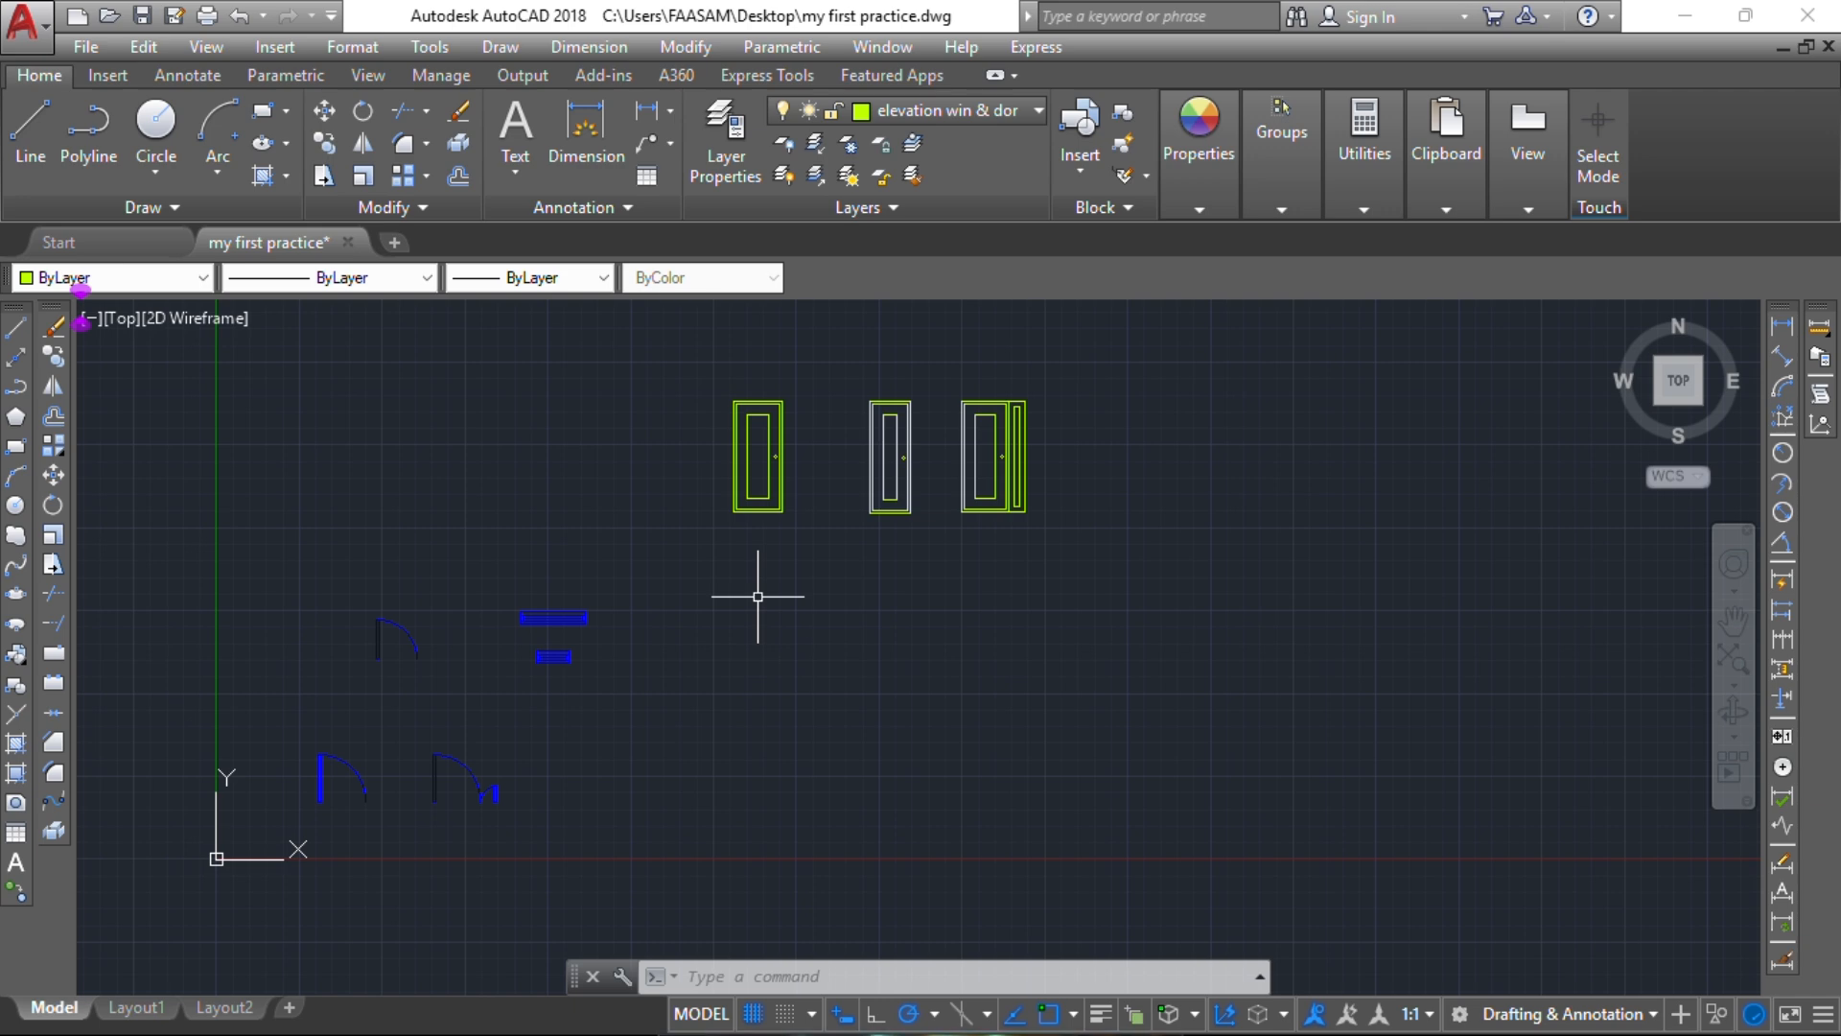
click(17, 447)
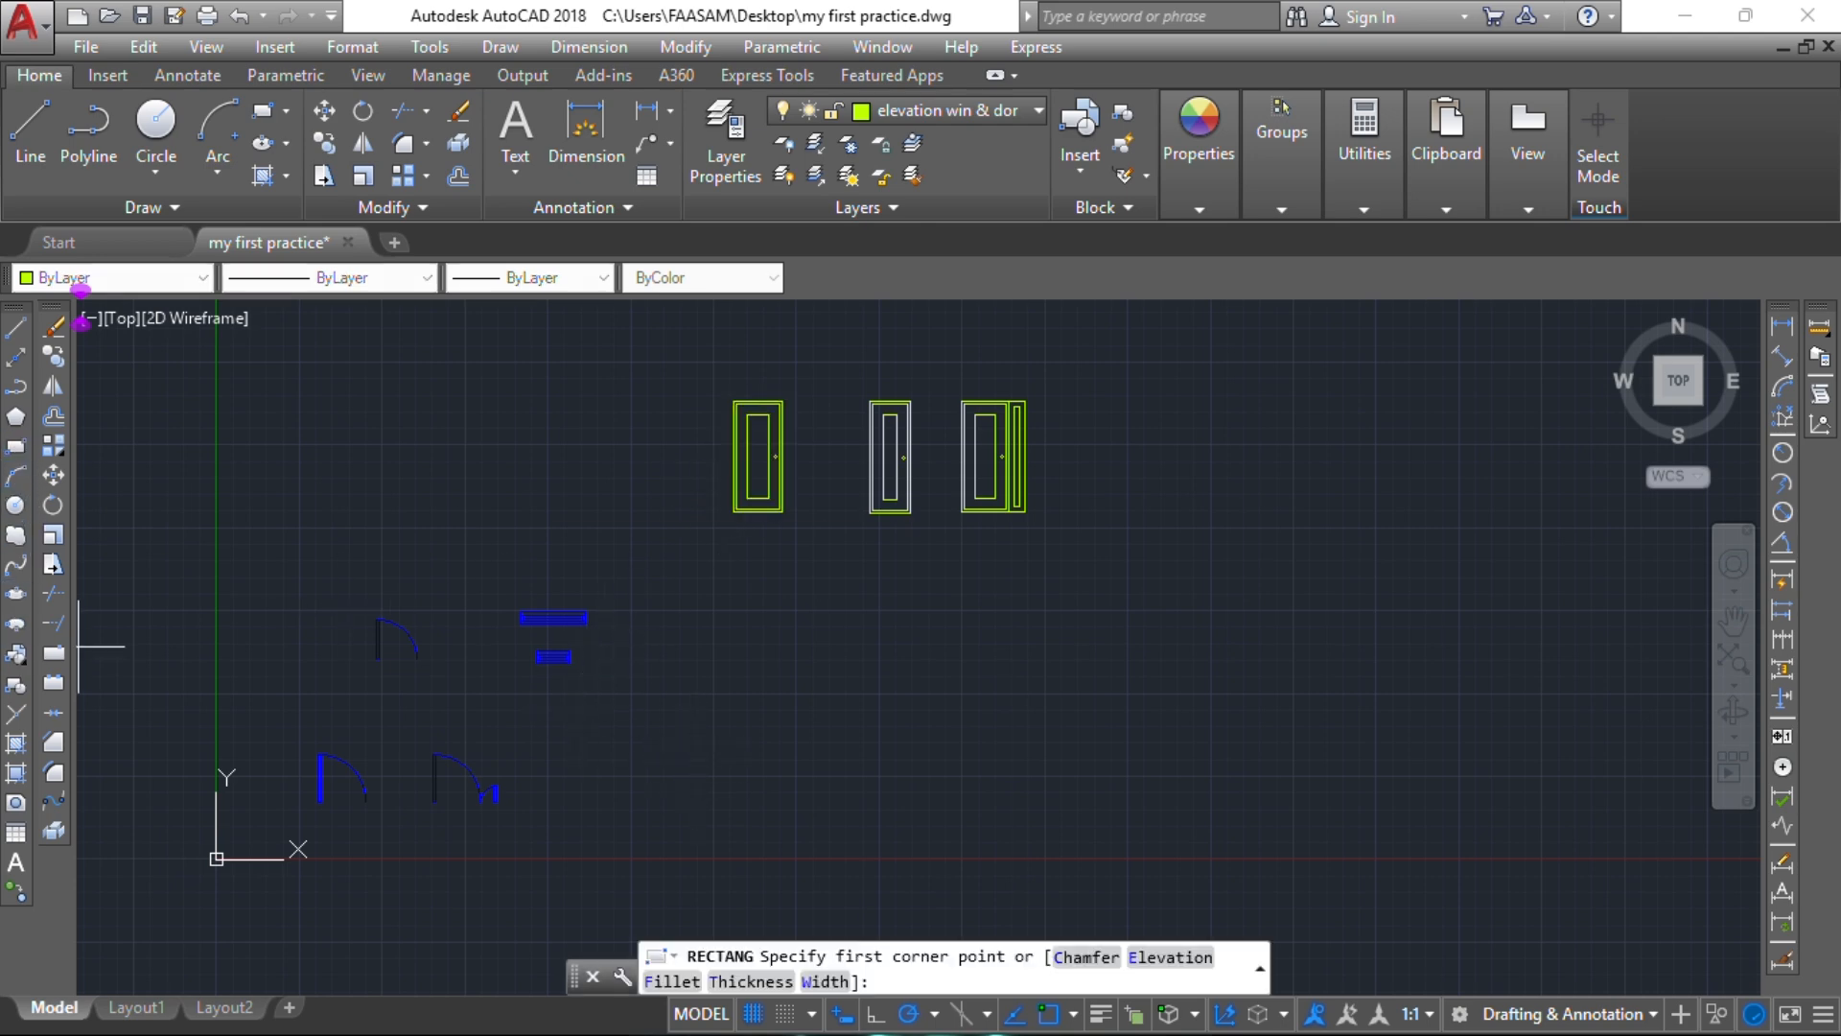
click(787, 616)
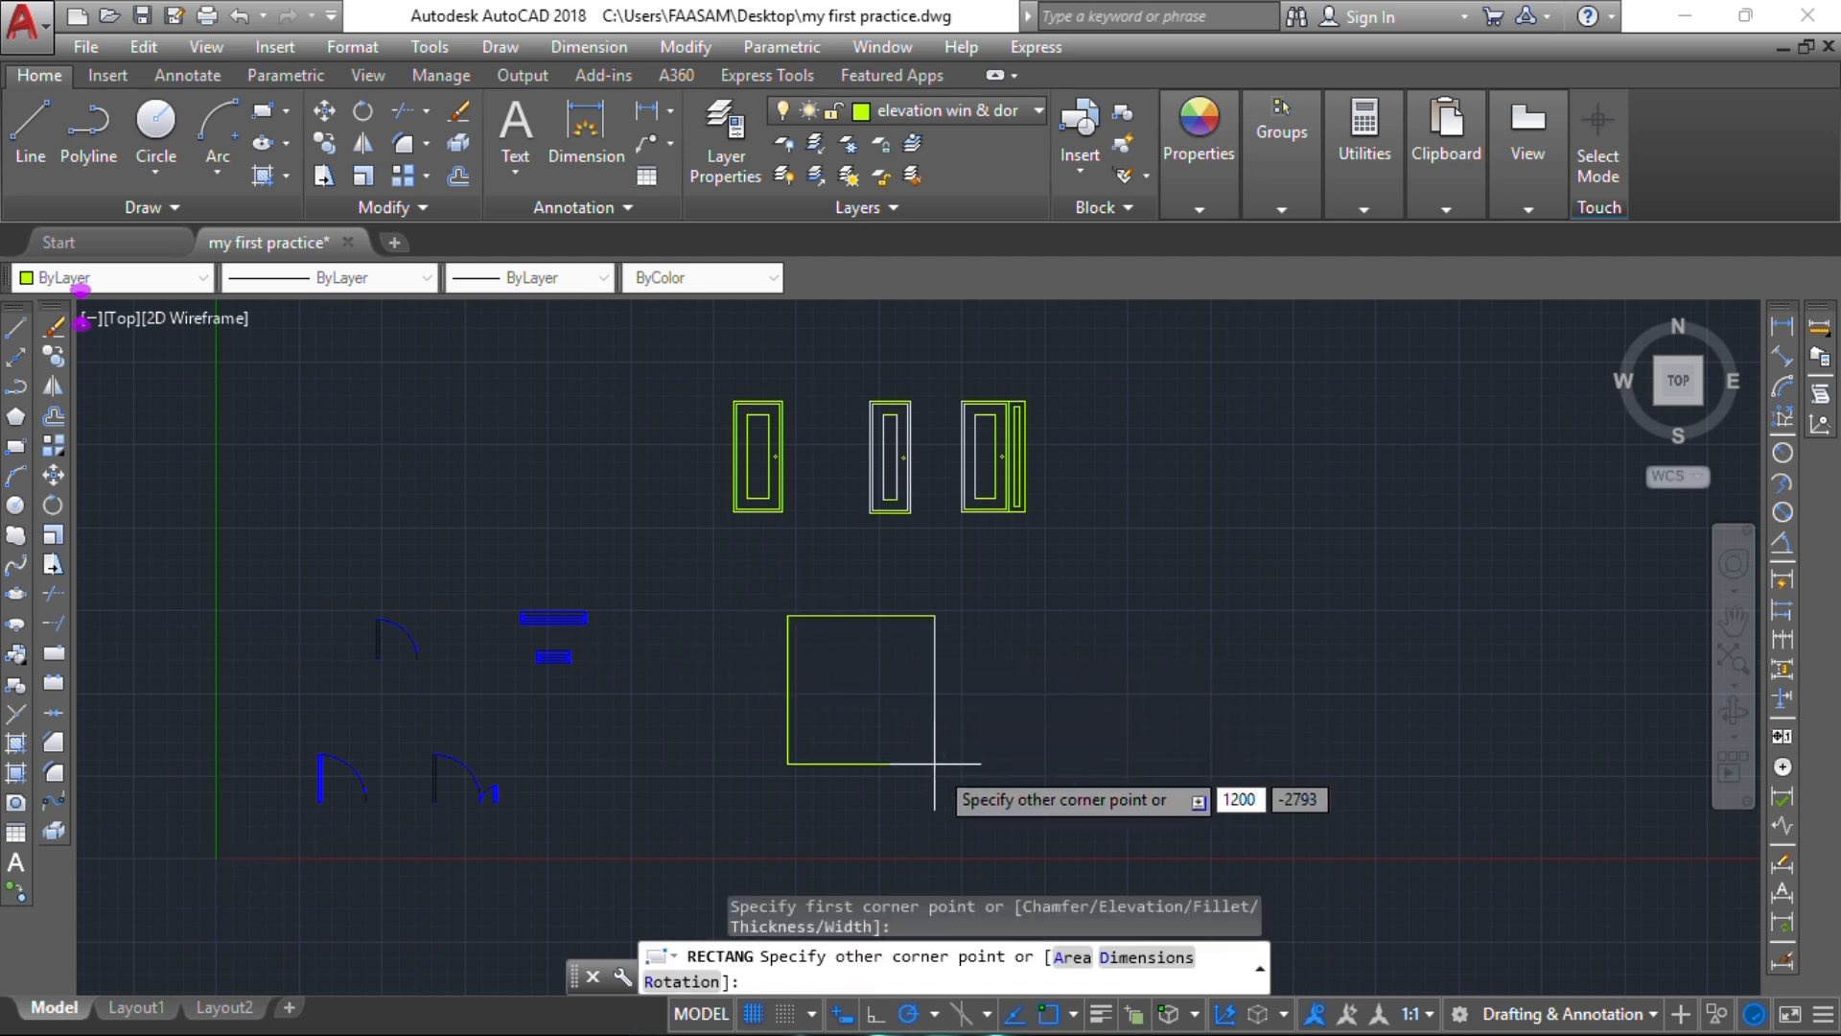
text(1200)
key(Tab)
text(12)
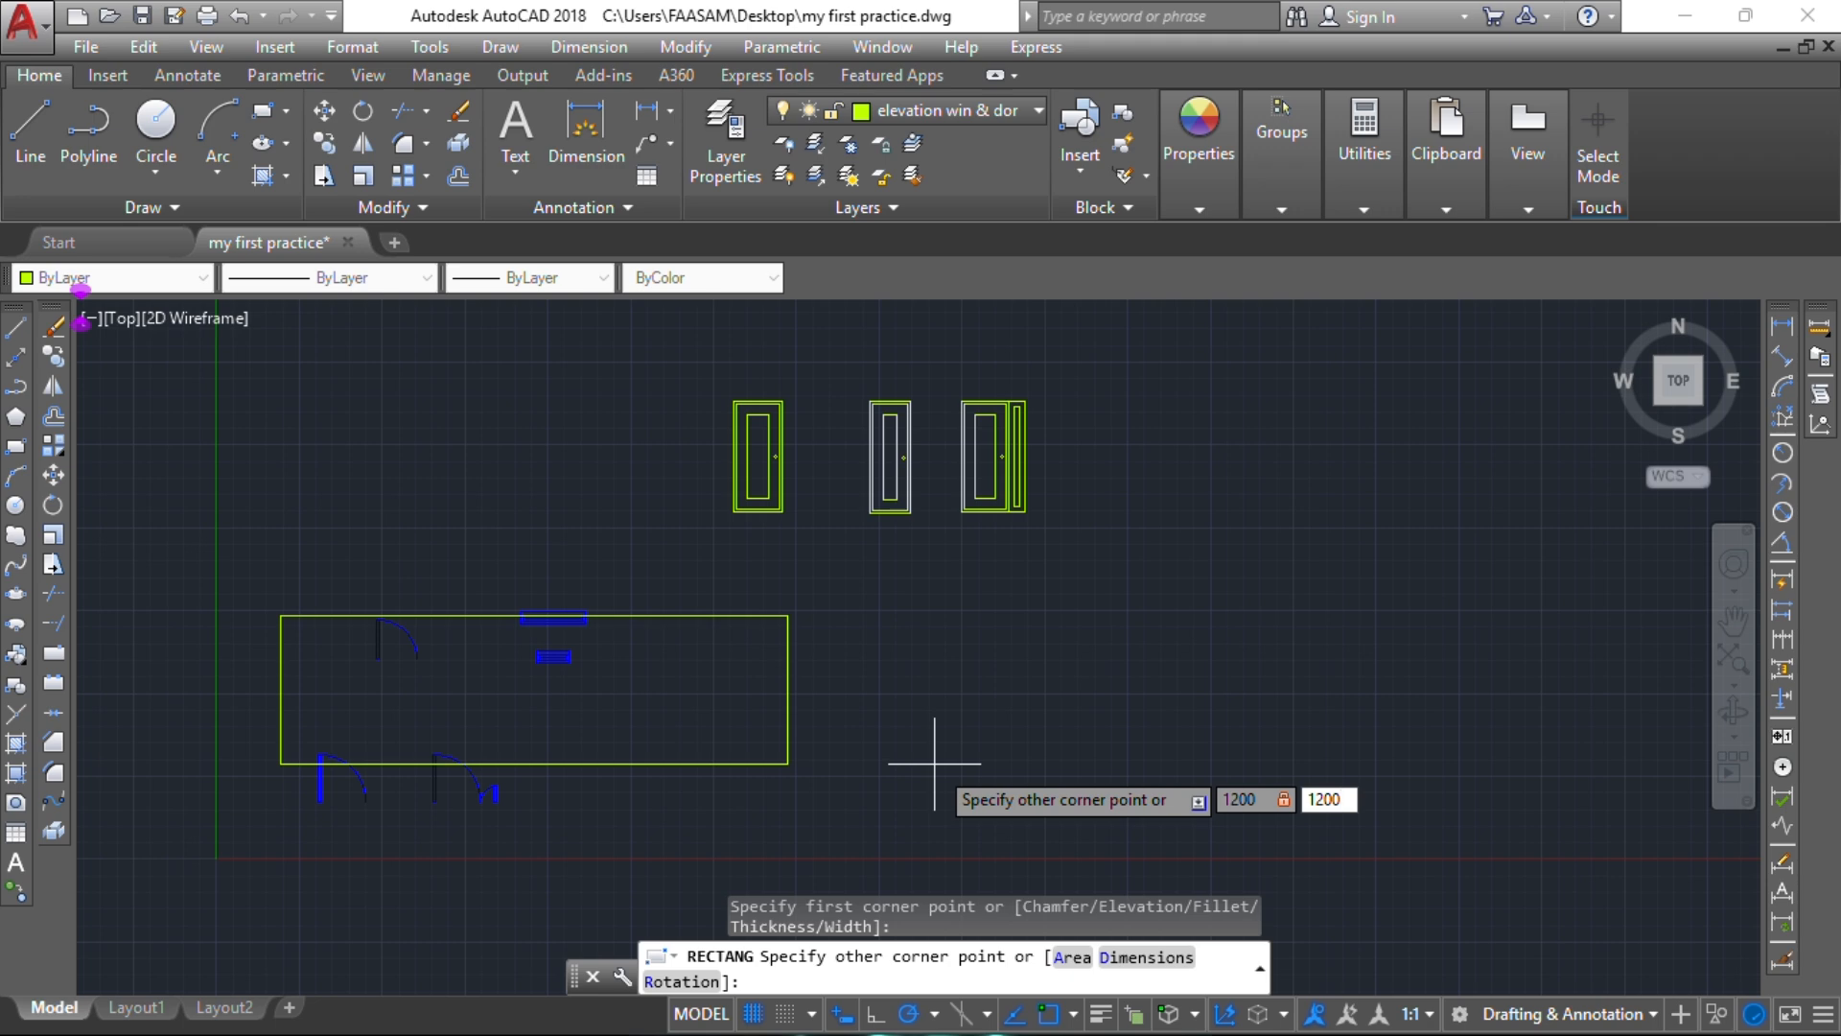
key(Return)
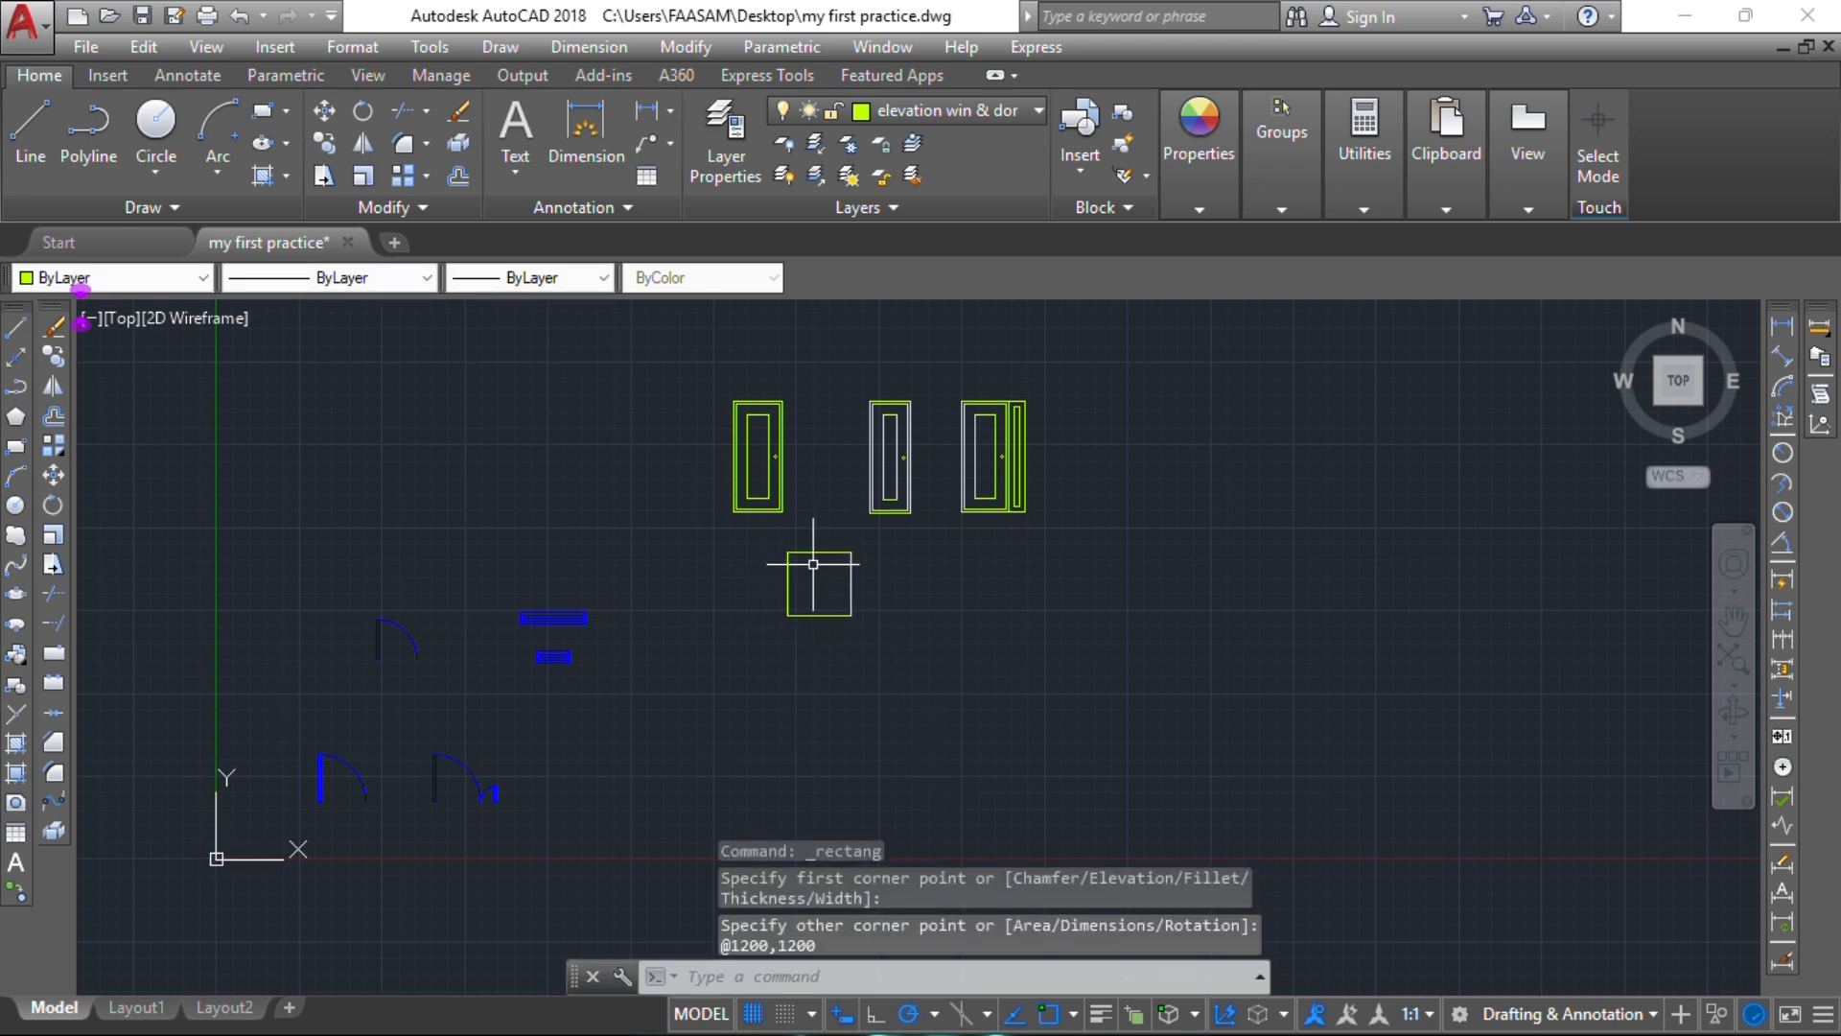
Step: Offset the 1200 by 1200 window rectangle 50 inward to form the outer frame
scroll(814, 564, up, 5)
middle_drag(829, 630, 671, 591)
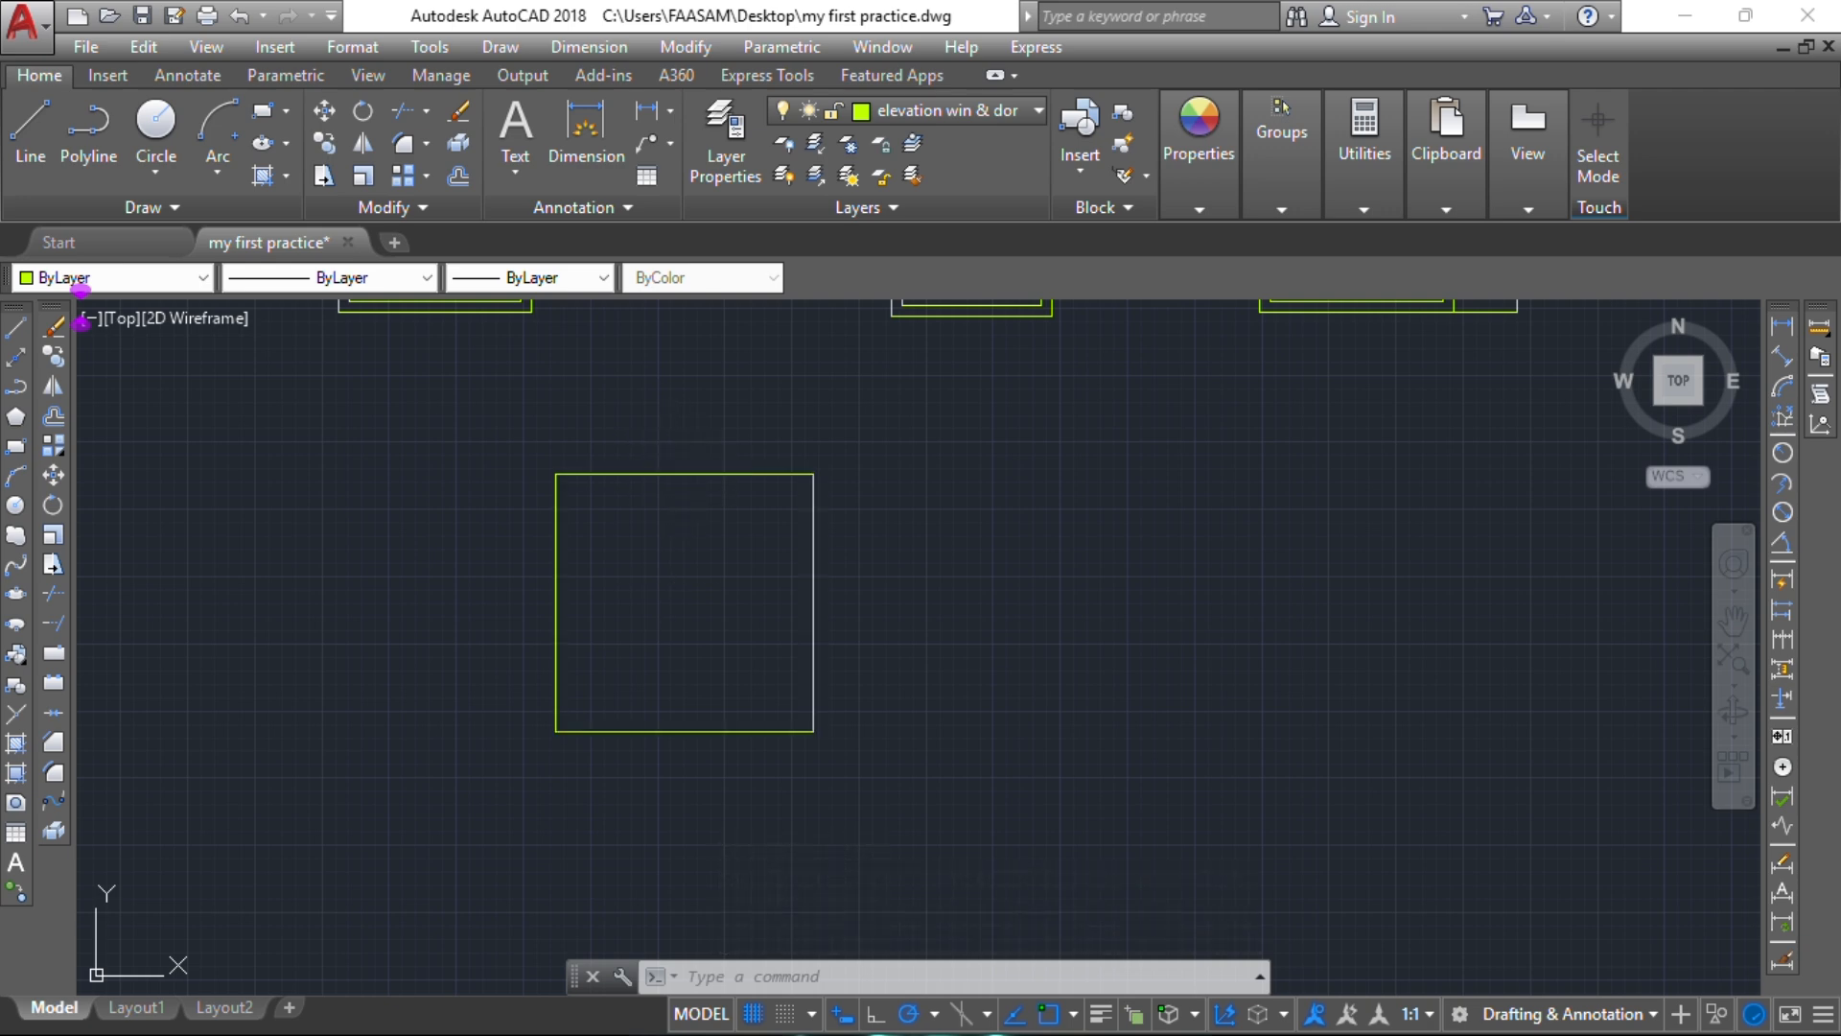
click(691, 474)
text(o)
key(Return)
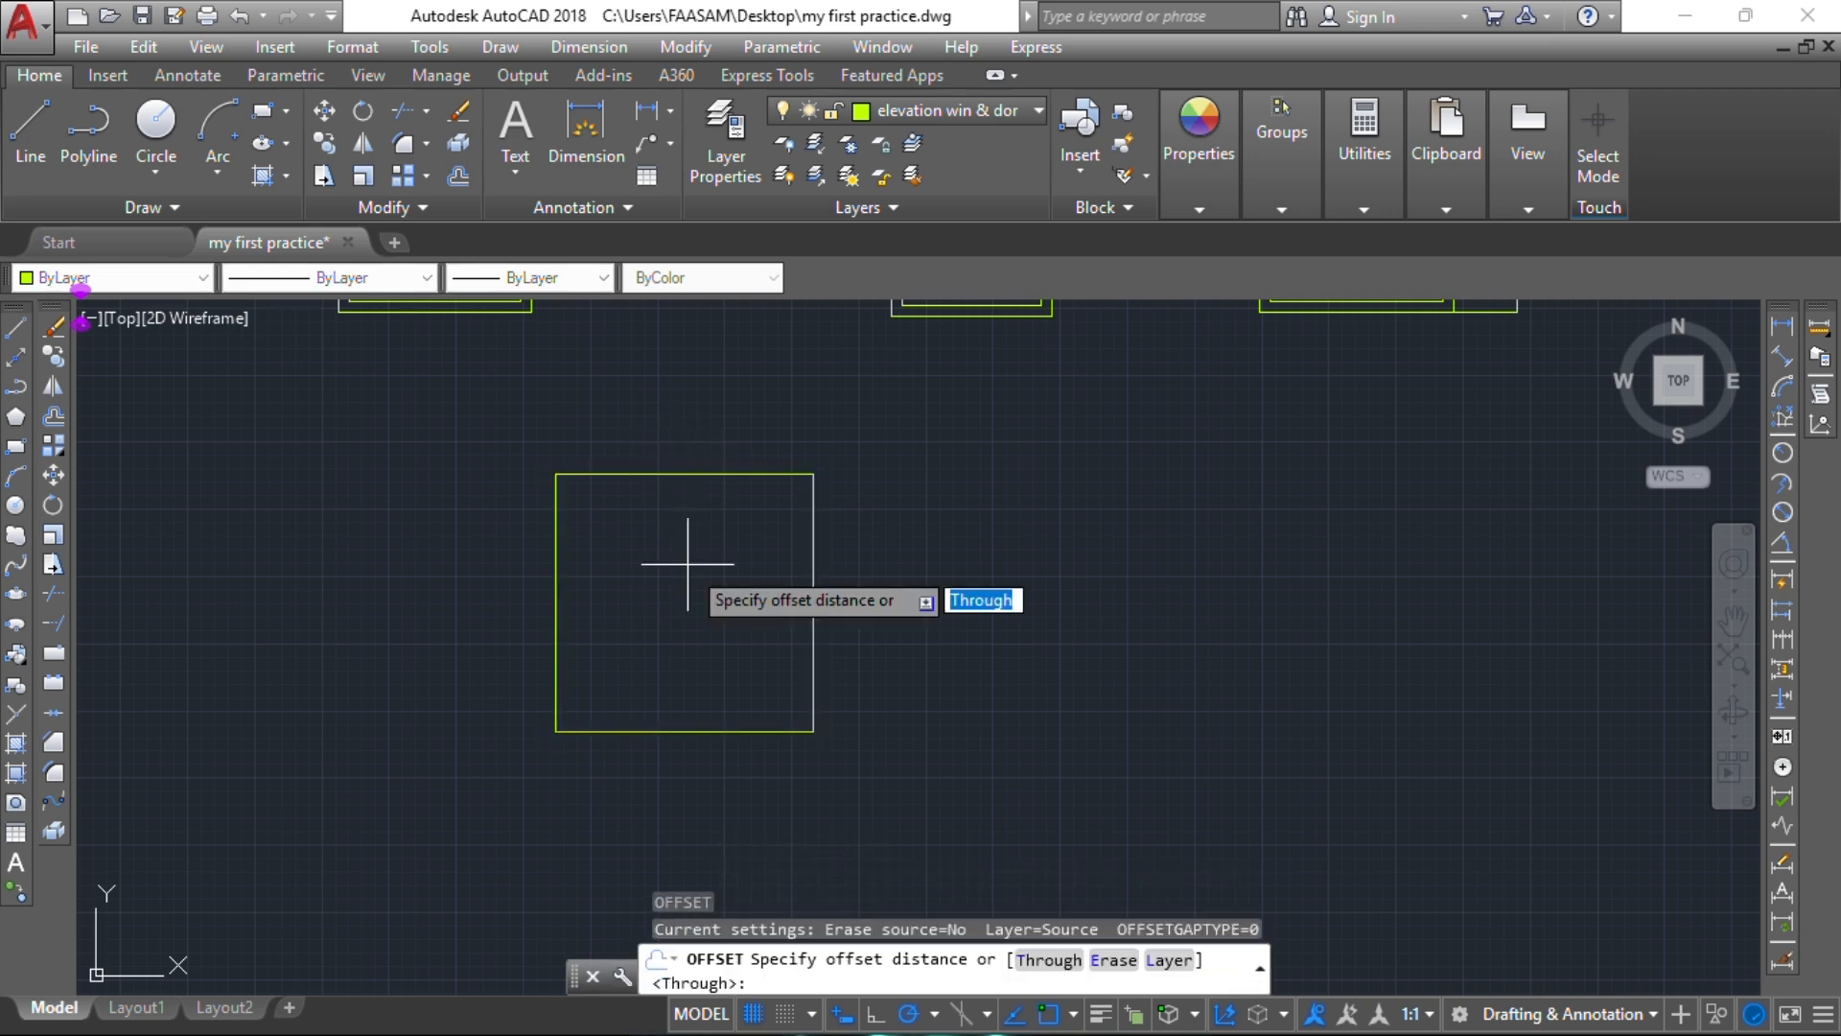
text(50)
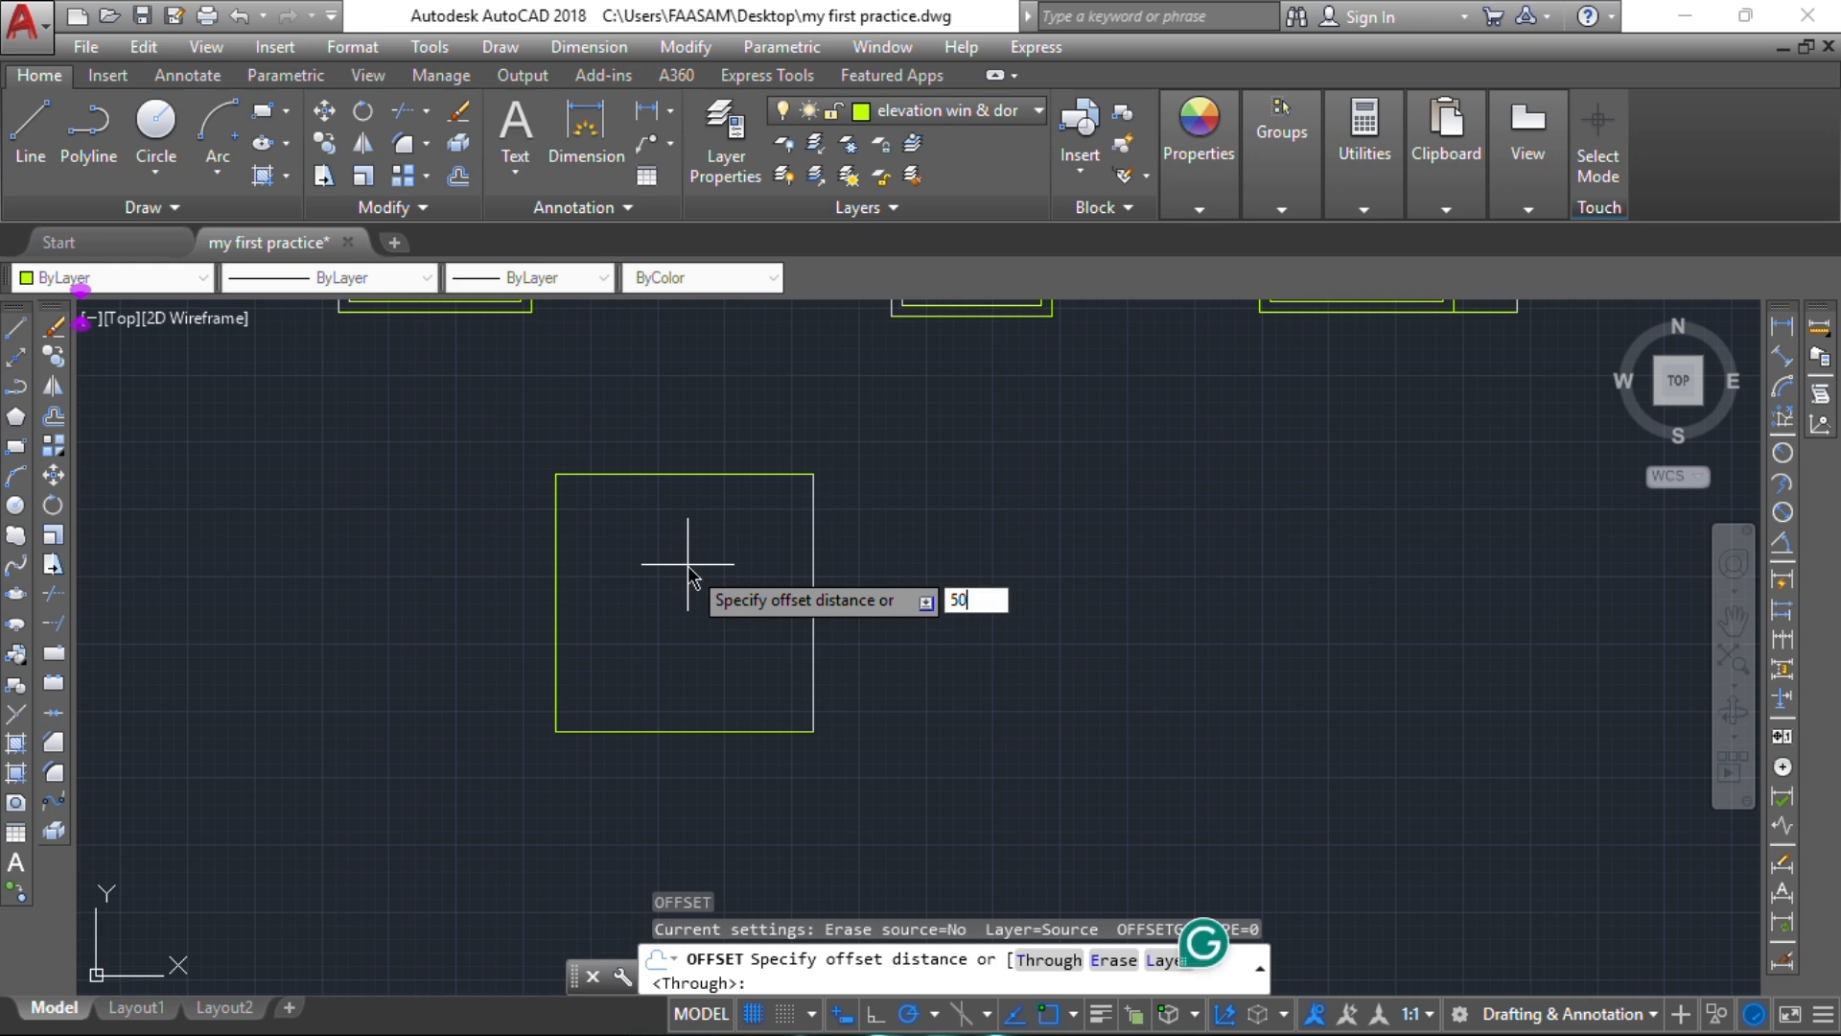
key(Return)
click(678, 474)
click(687, 564)
key(Escape)
key(Escape)
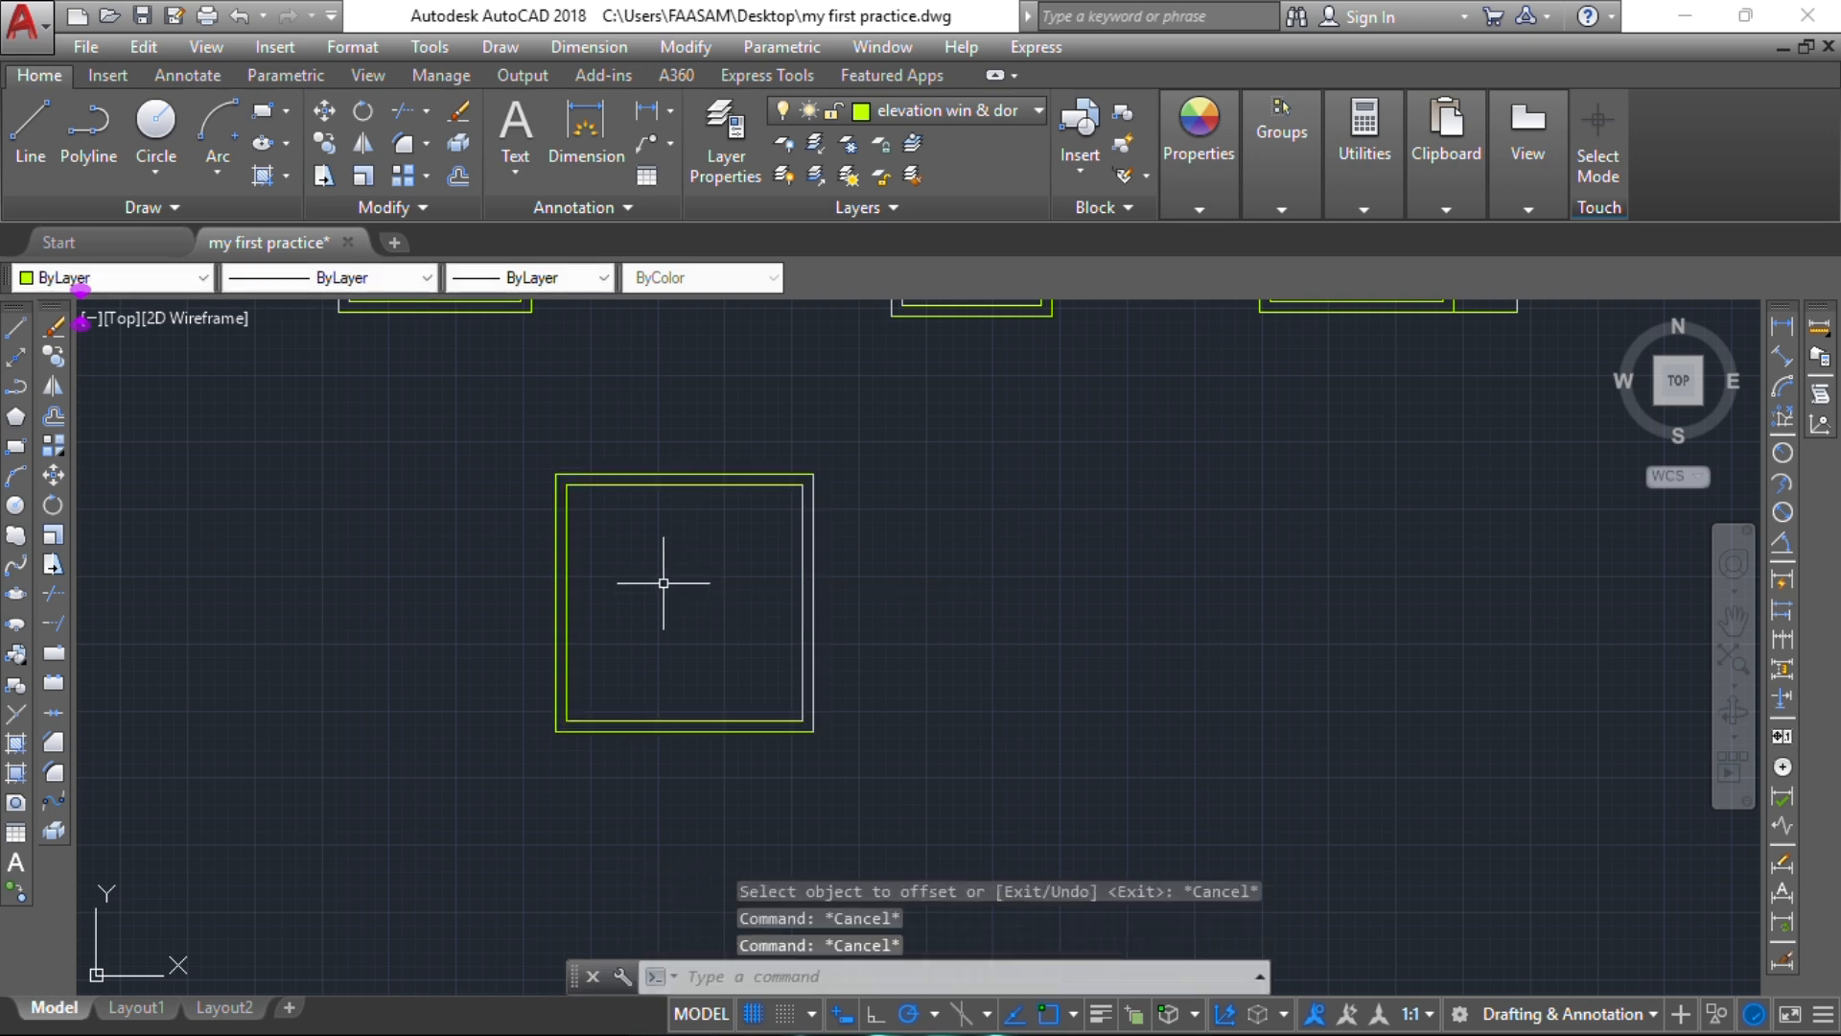
Step: Draw a vertical centre line between the midpoints of the inner rectangle's top and bottom edges
text(l)
key(Return)
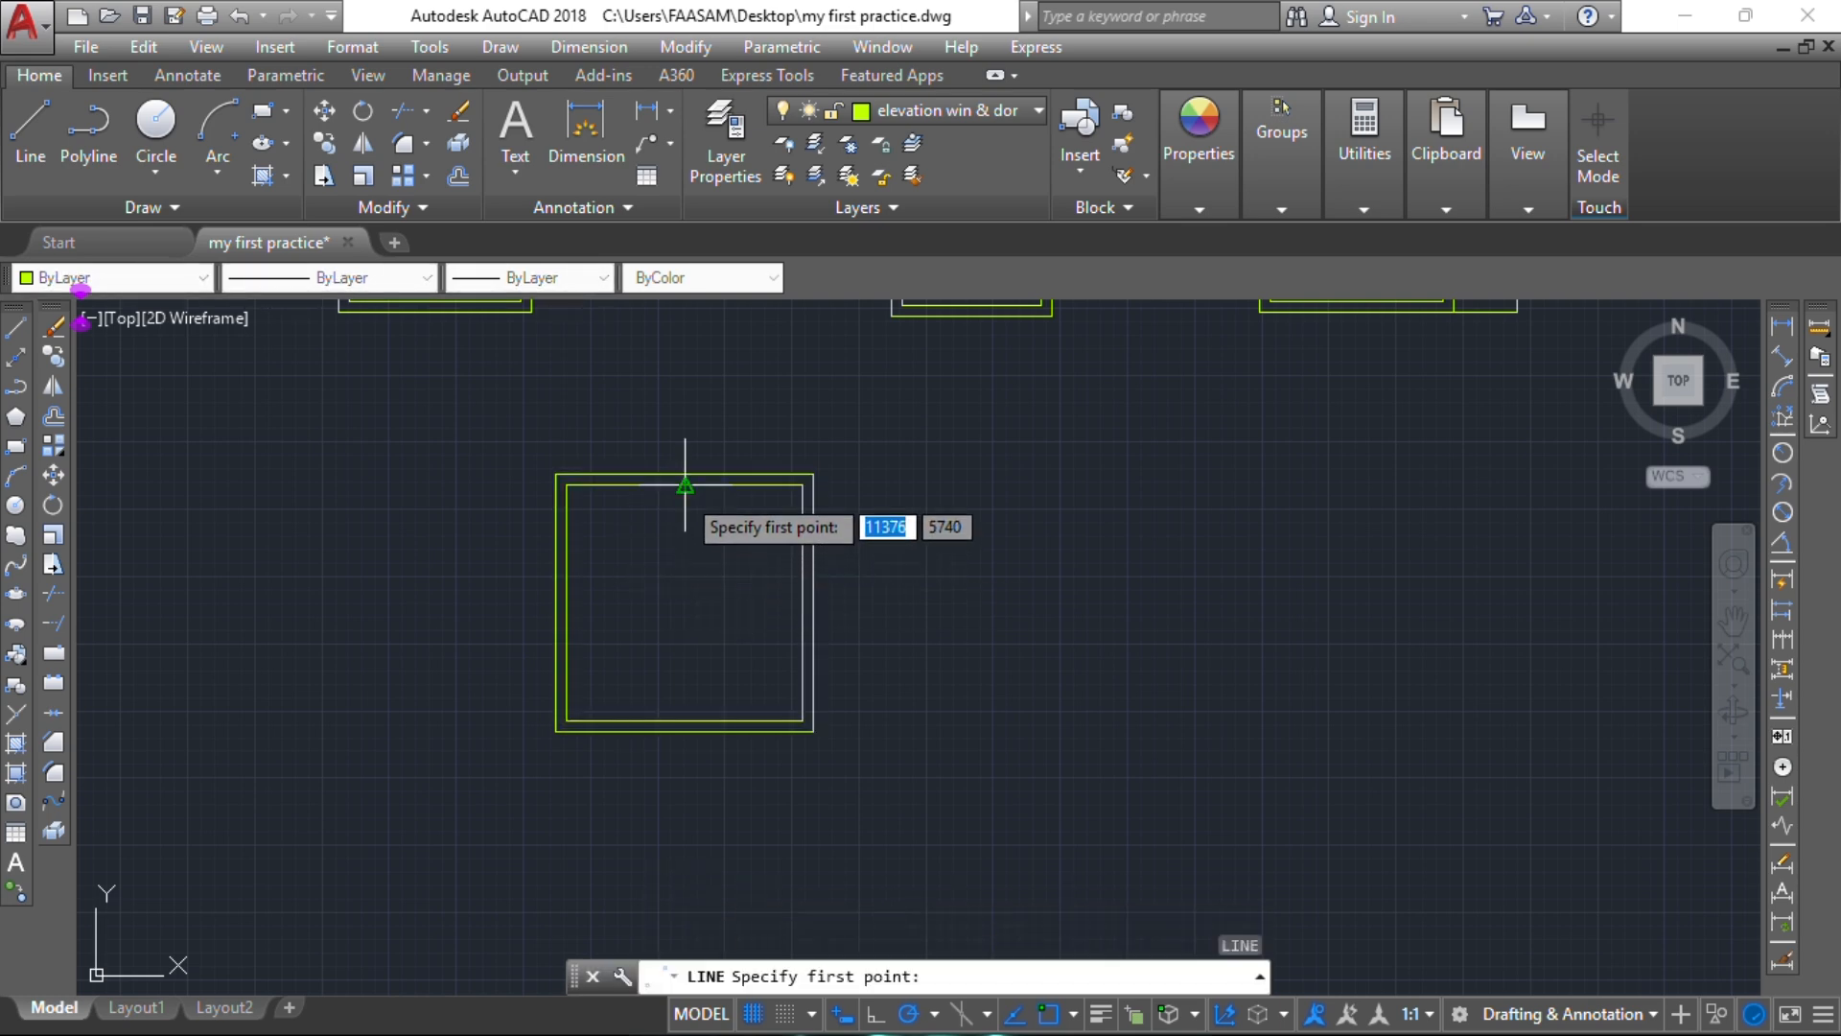
click(684, 487)
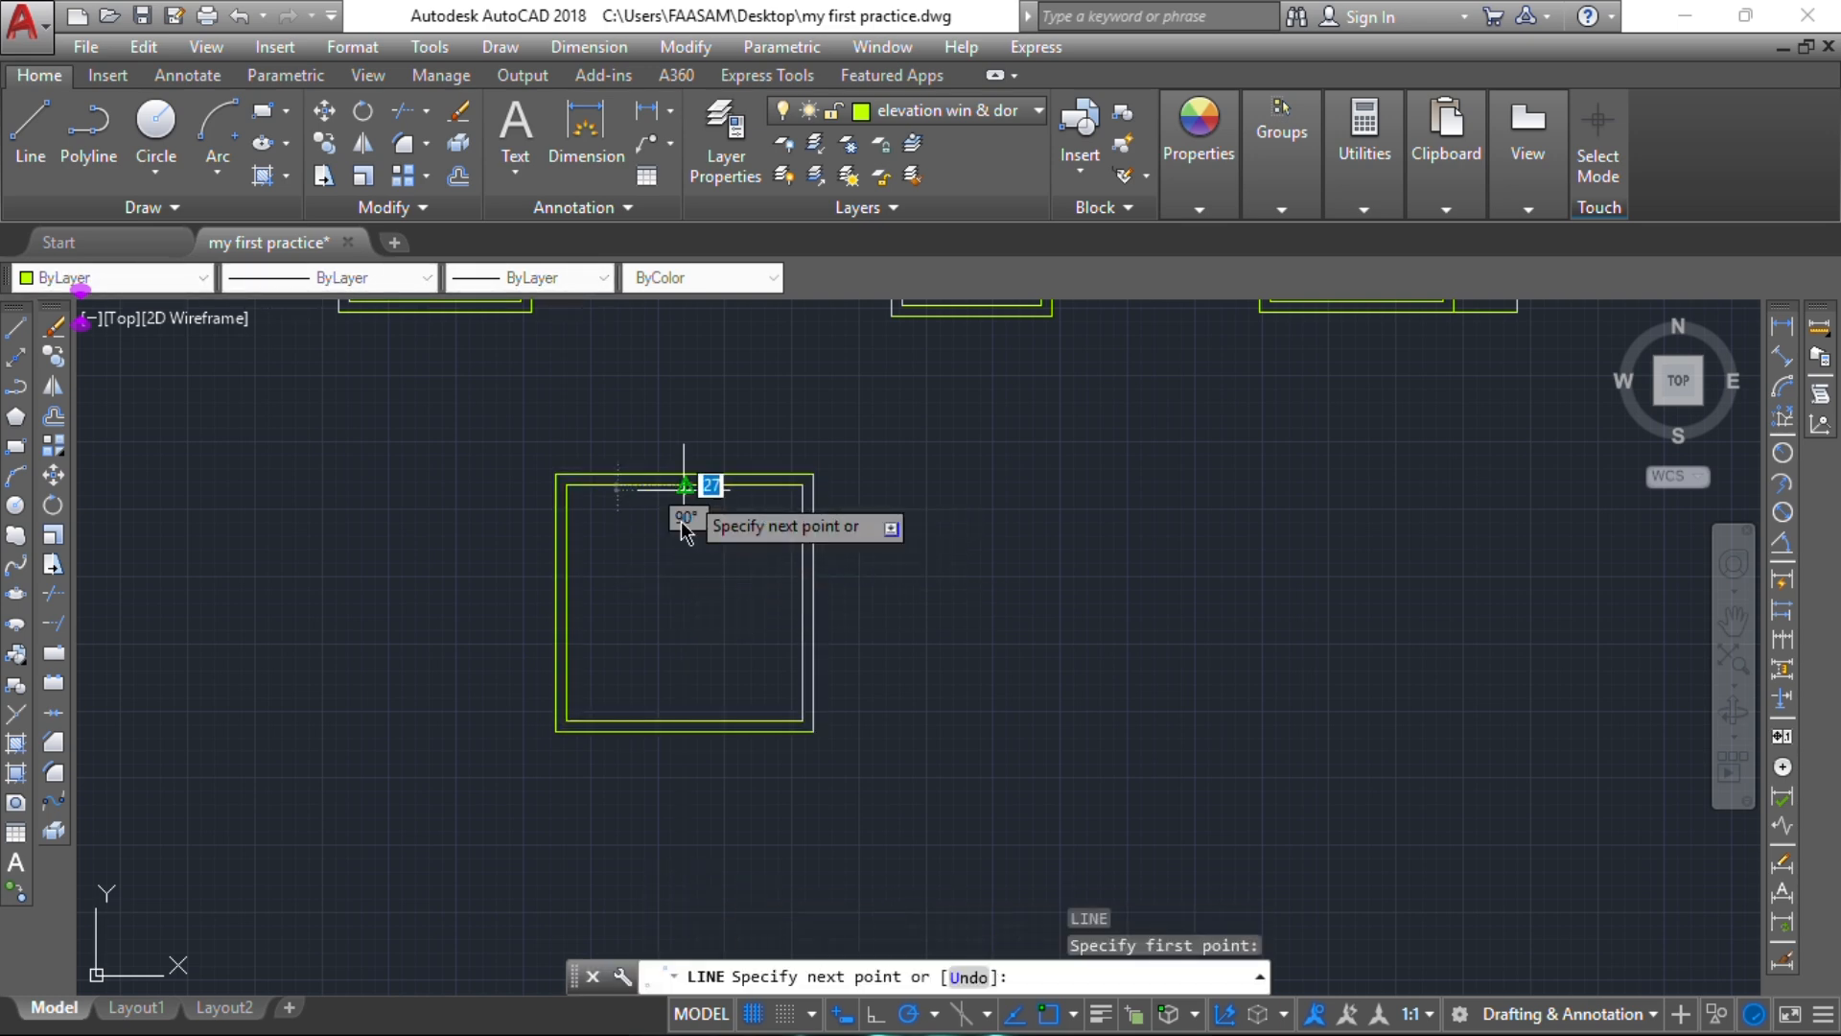
click(685, 721)
key(Escape)
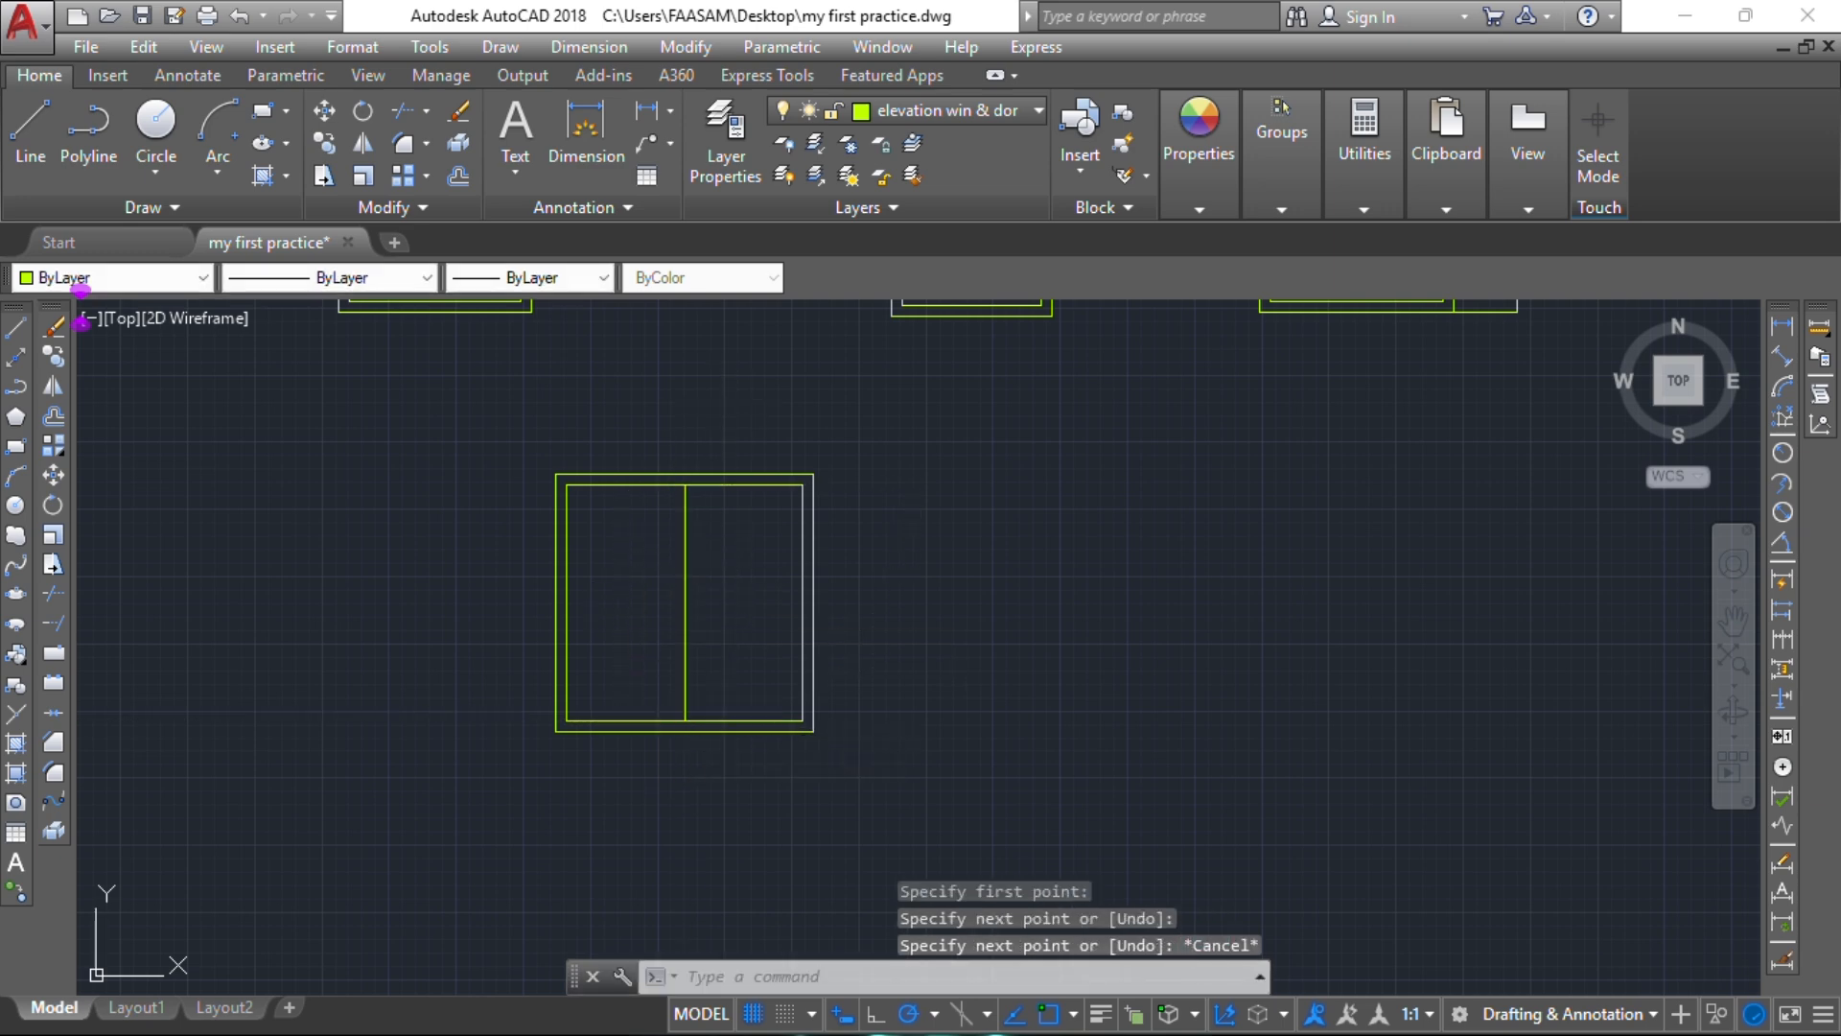
Step: Offset the window's vertical centre line 25 to each side to form the mullion
click(684, 568)
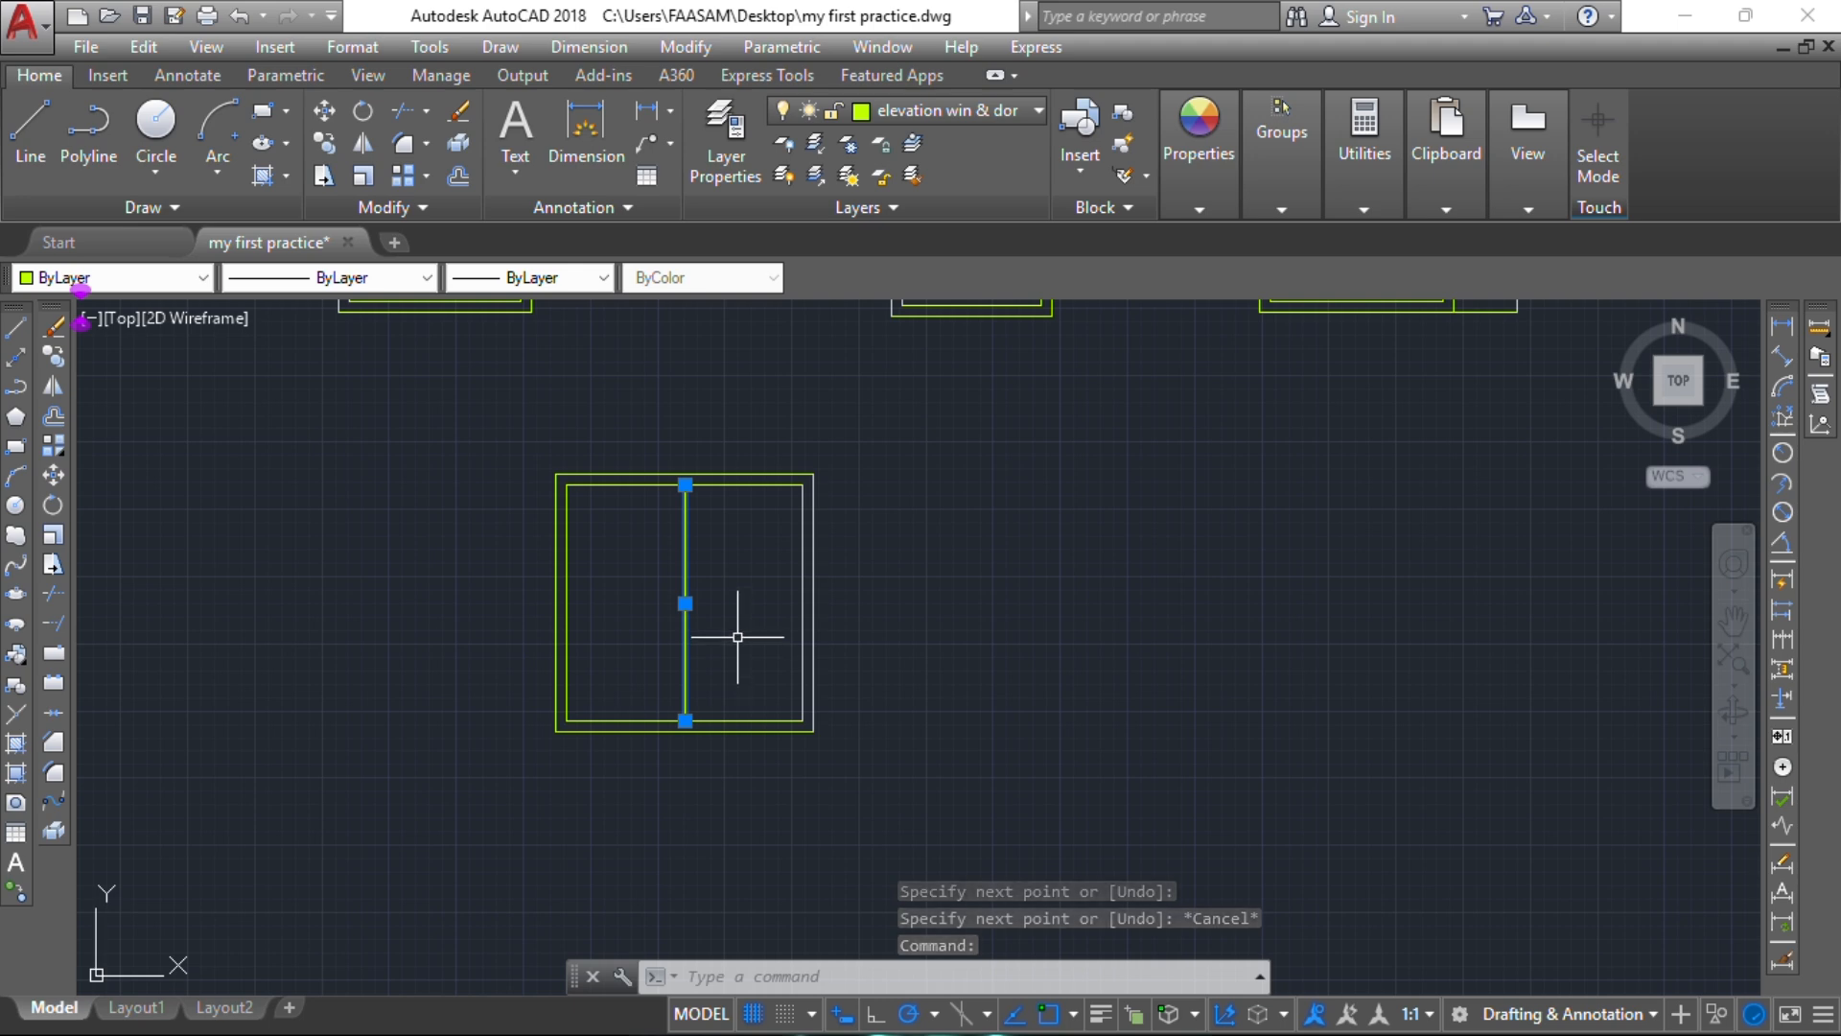
text(c)
key(BackSpace)
text(o)
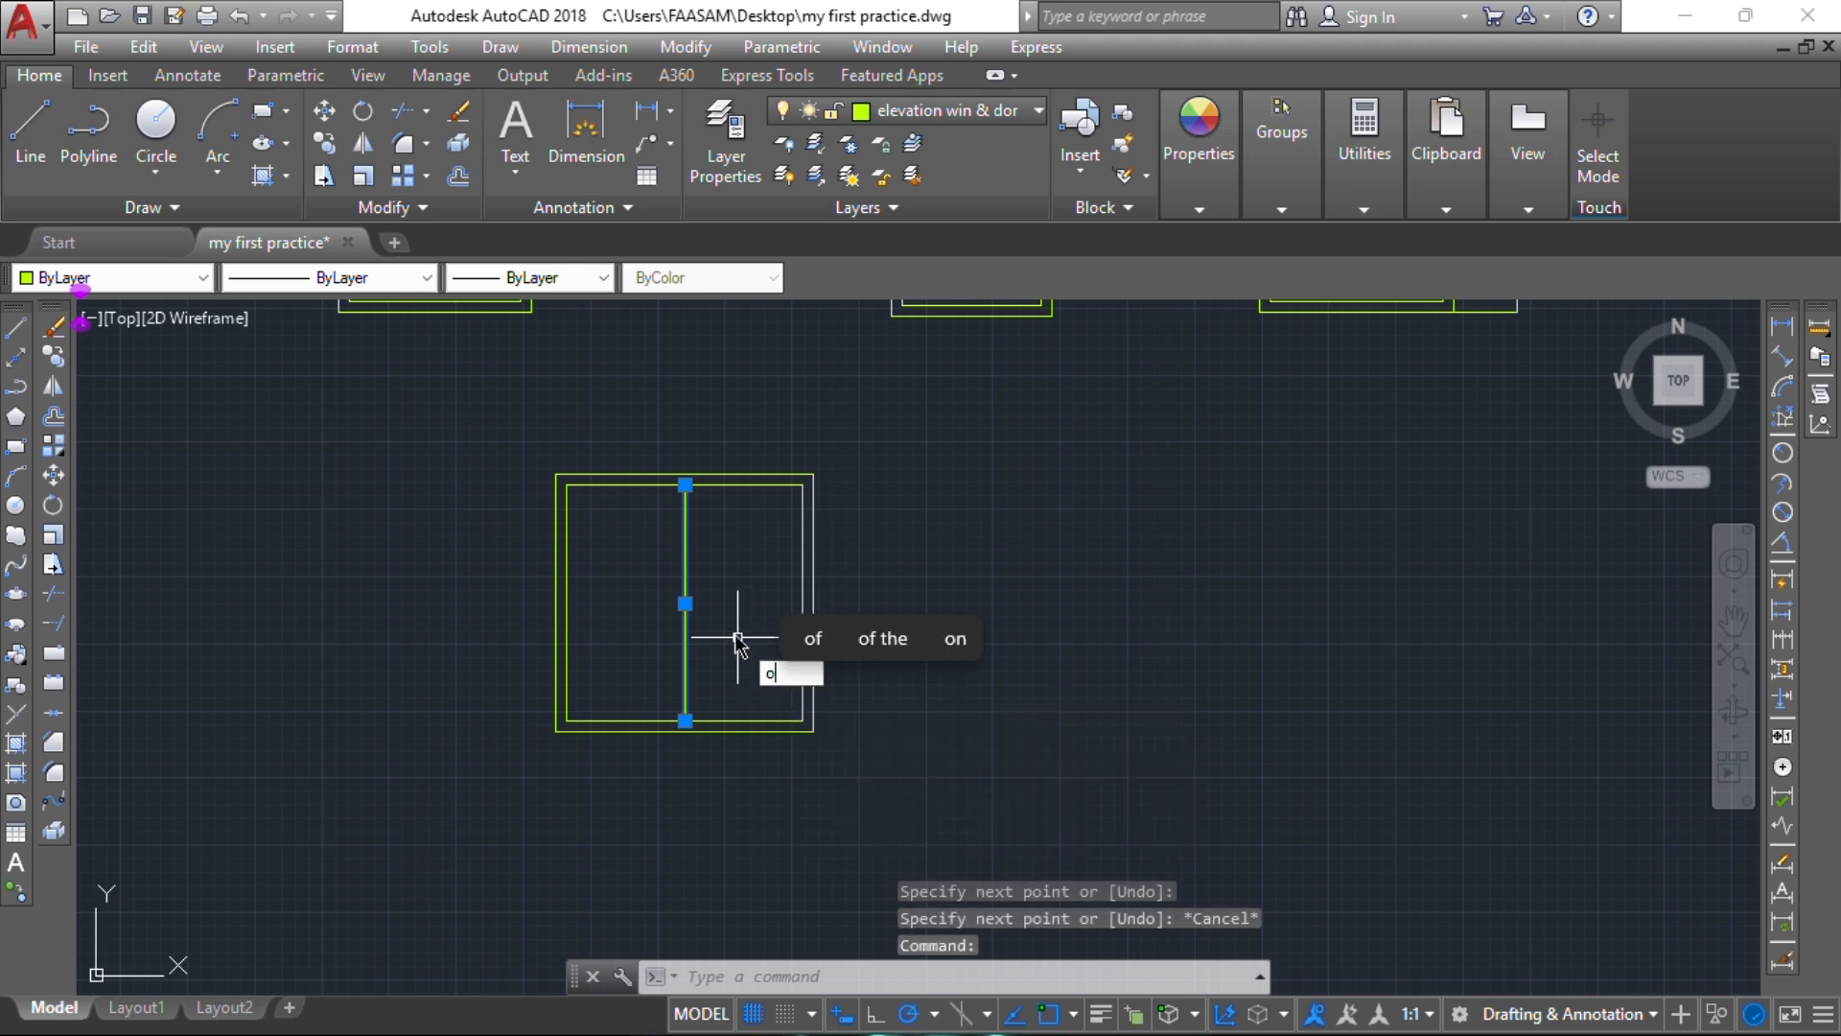
key(Return)
key(F8)
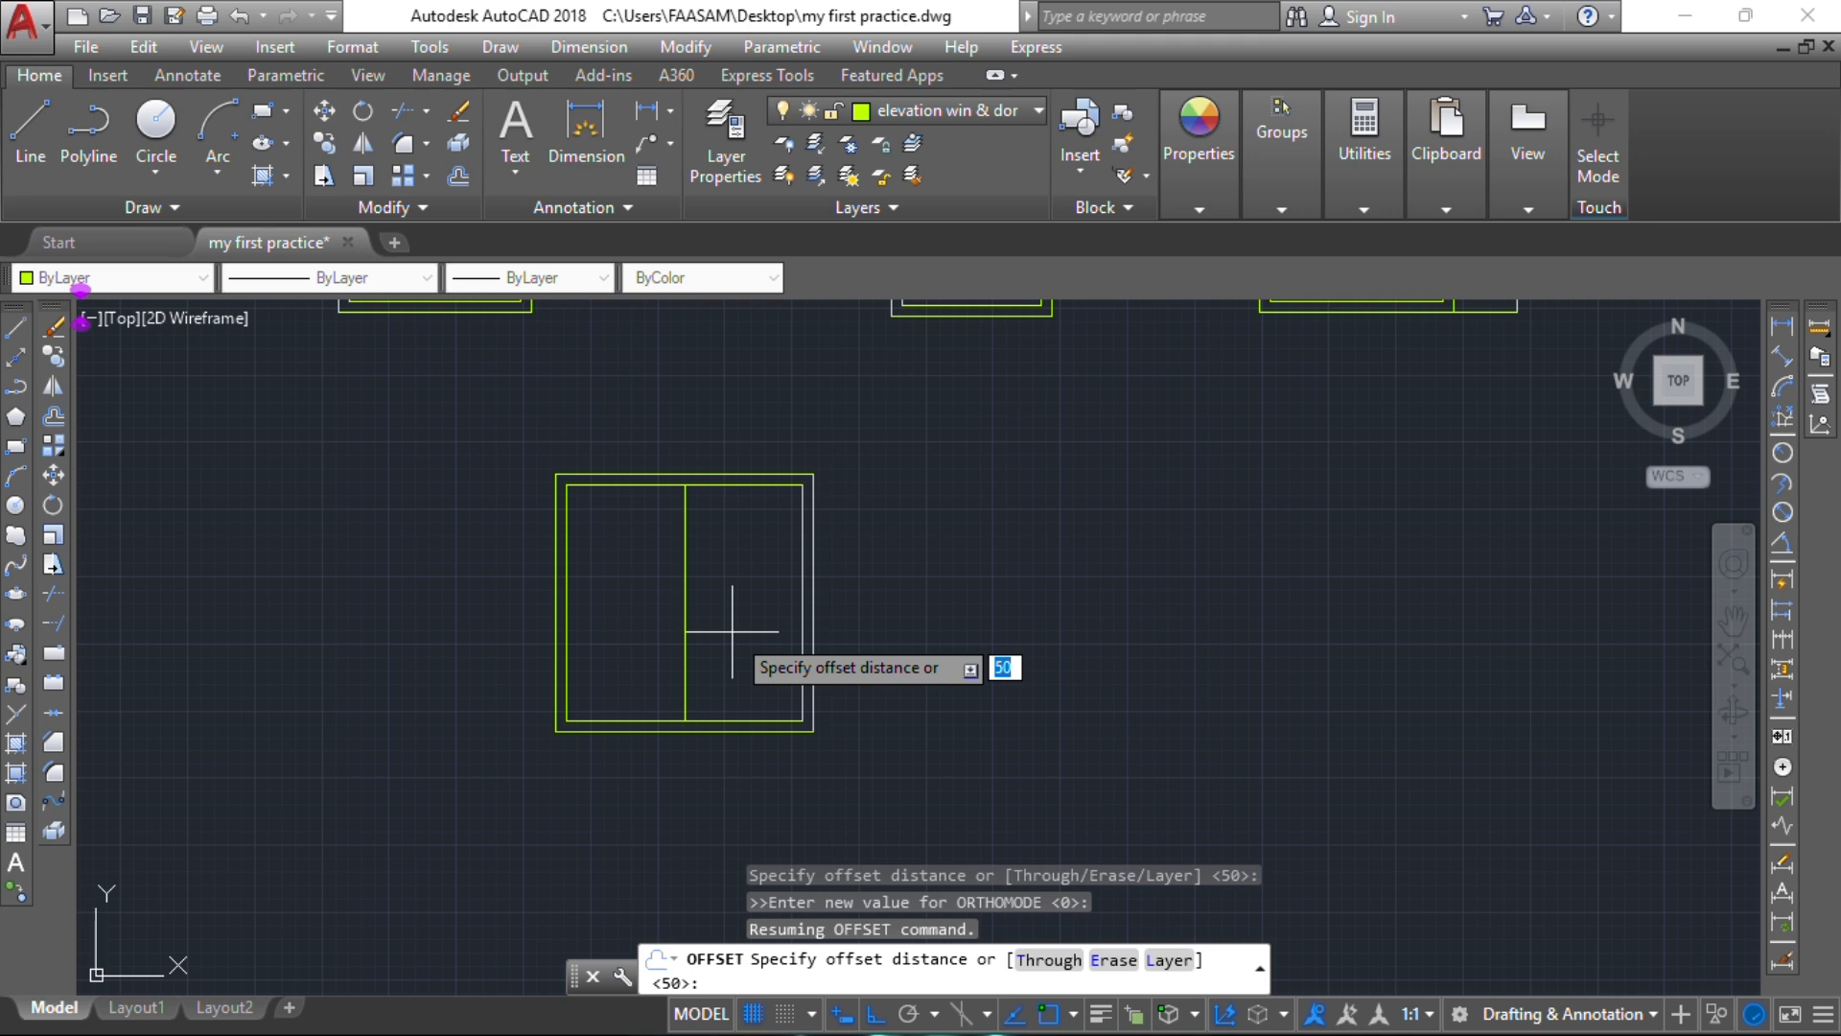
key(Return)
click(684, 629)
click(700, 638)
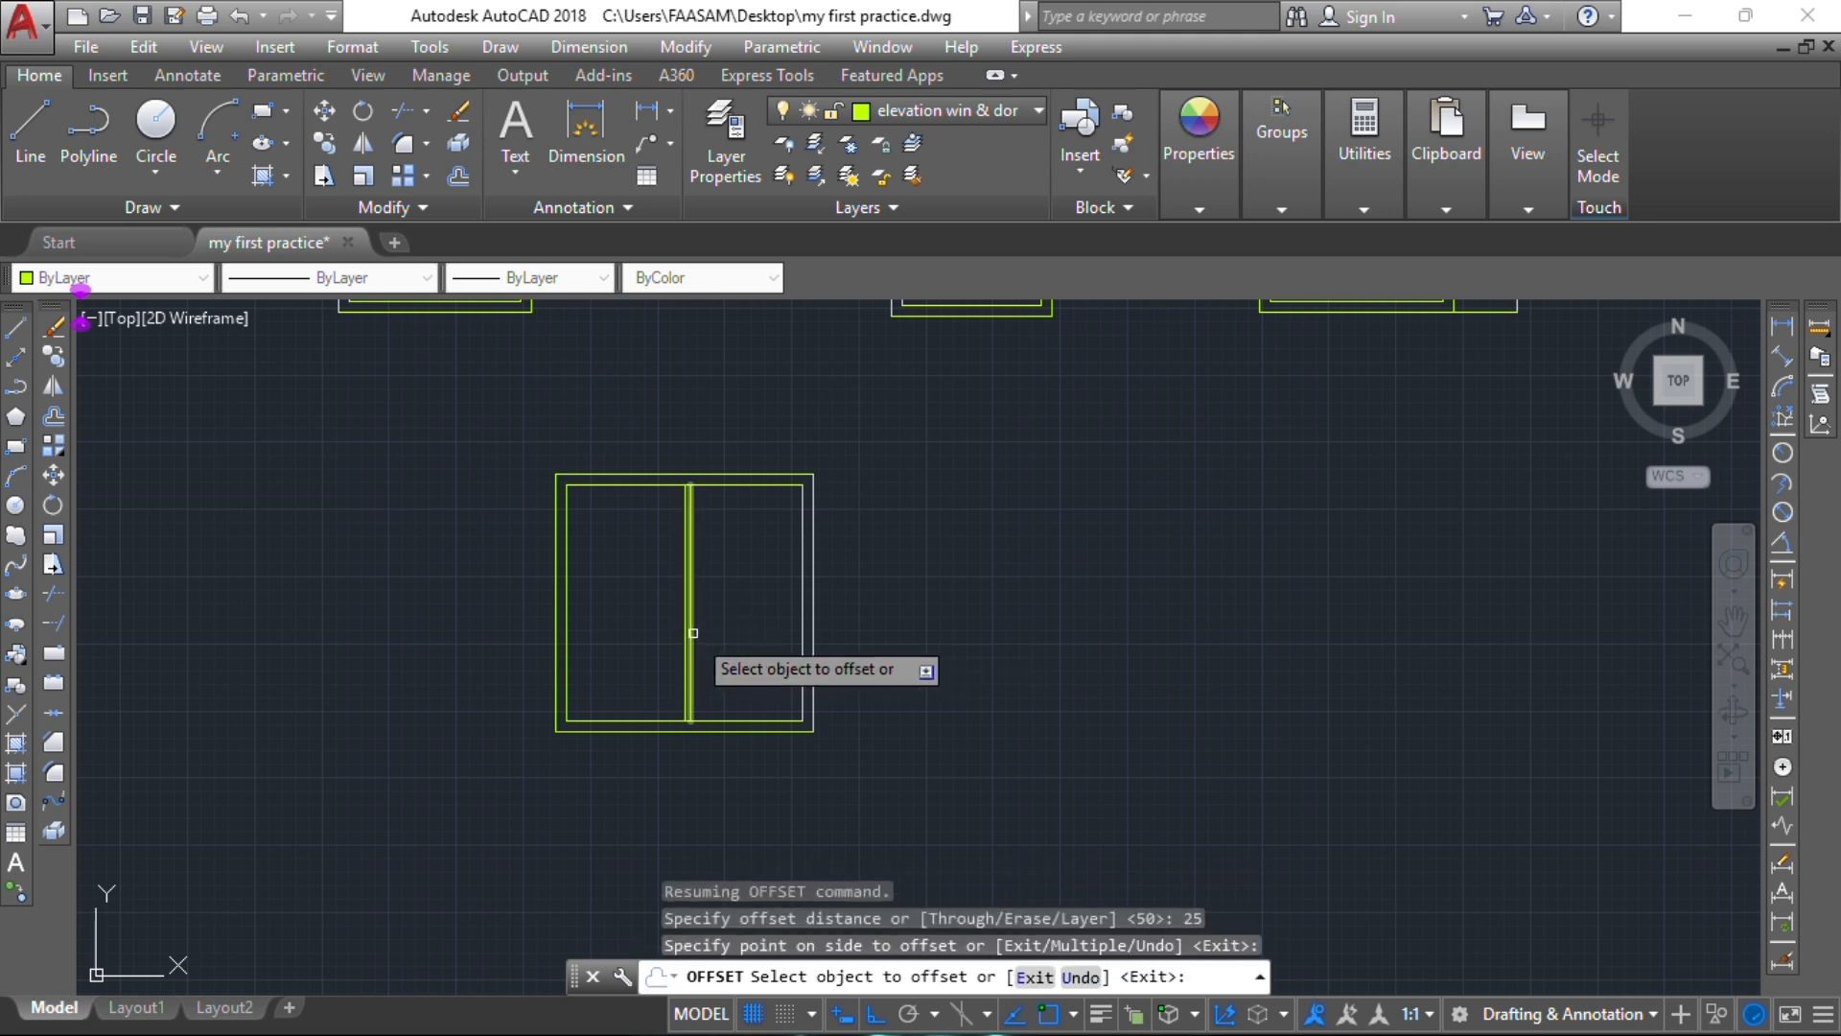
click(684, 629)
click(637, 629)
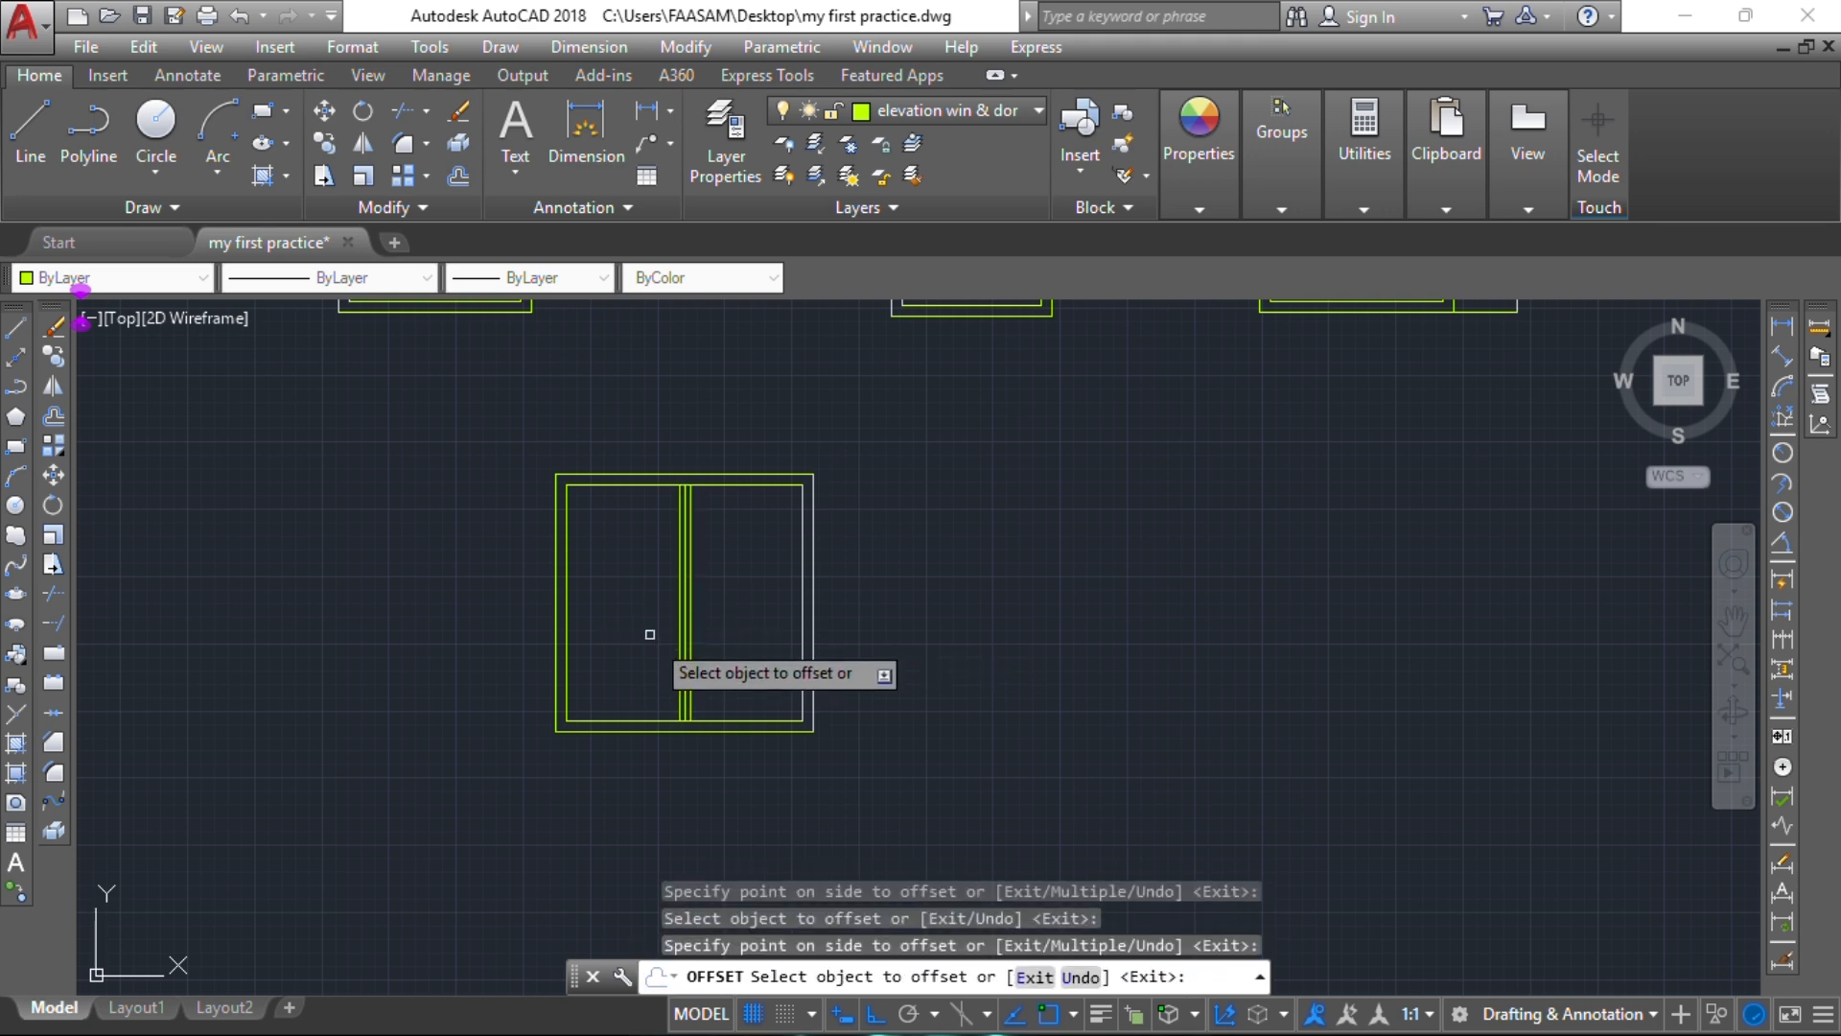
key(Escape)
Step: Delete the original centre line between the two mullion lines
scroll(671, 614, up, 2)
click(688, 605)
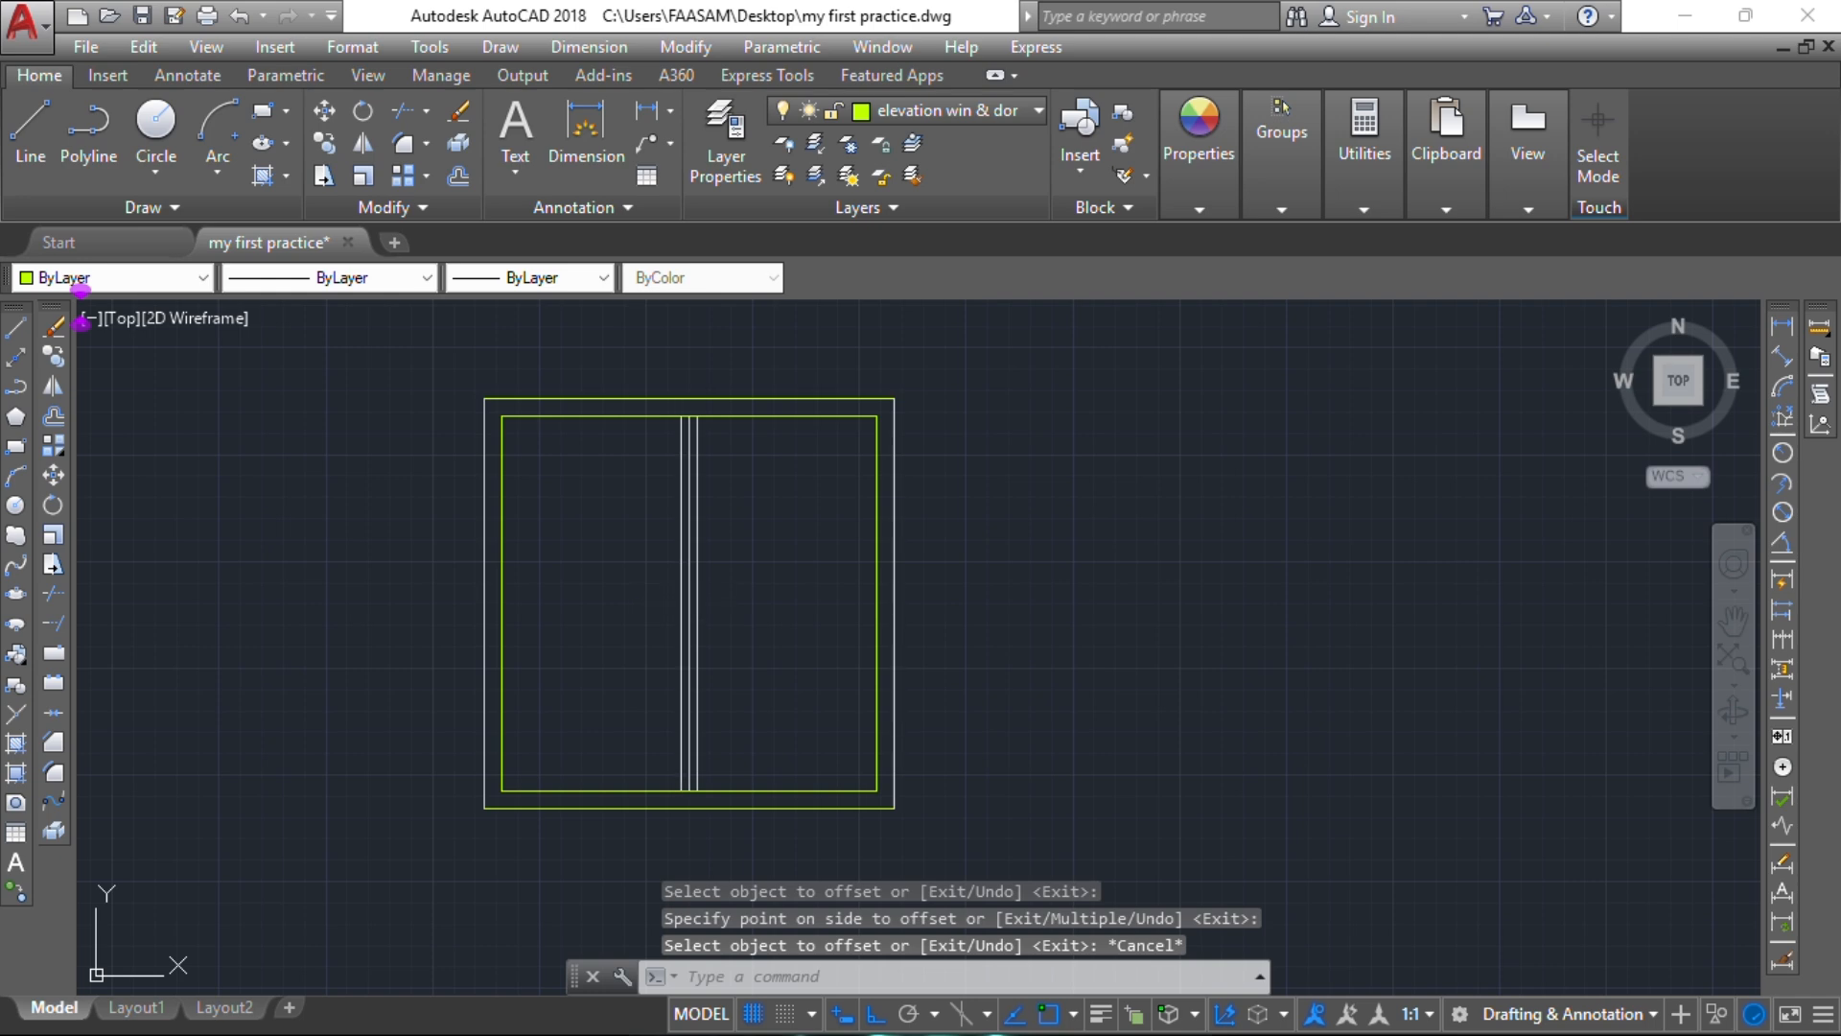
key(Delete)
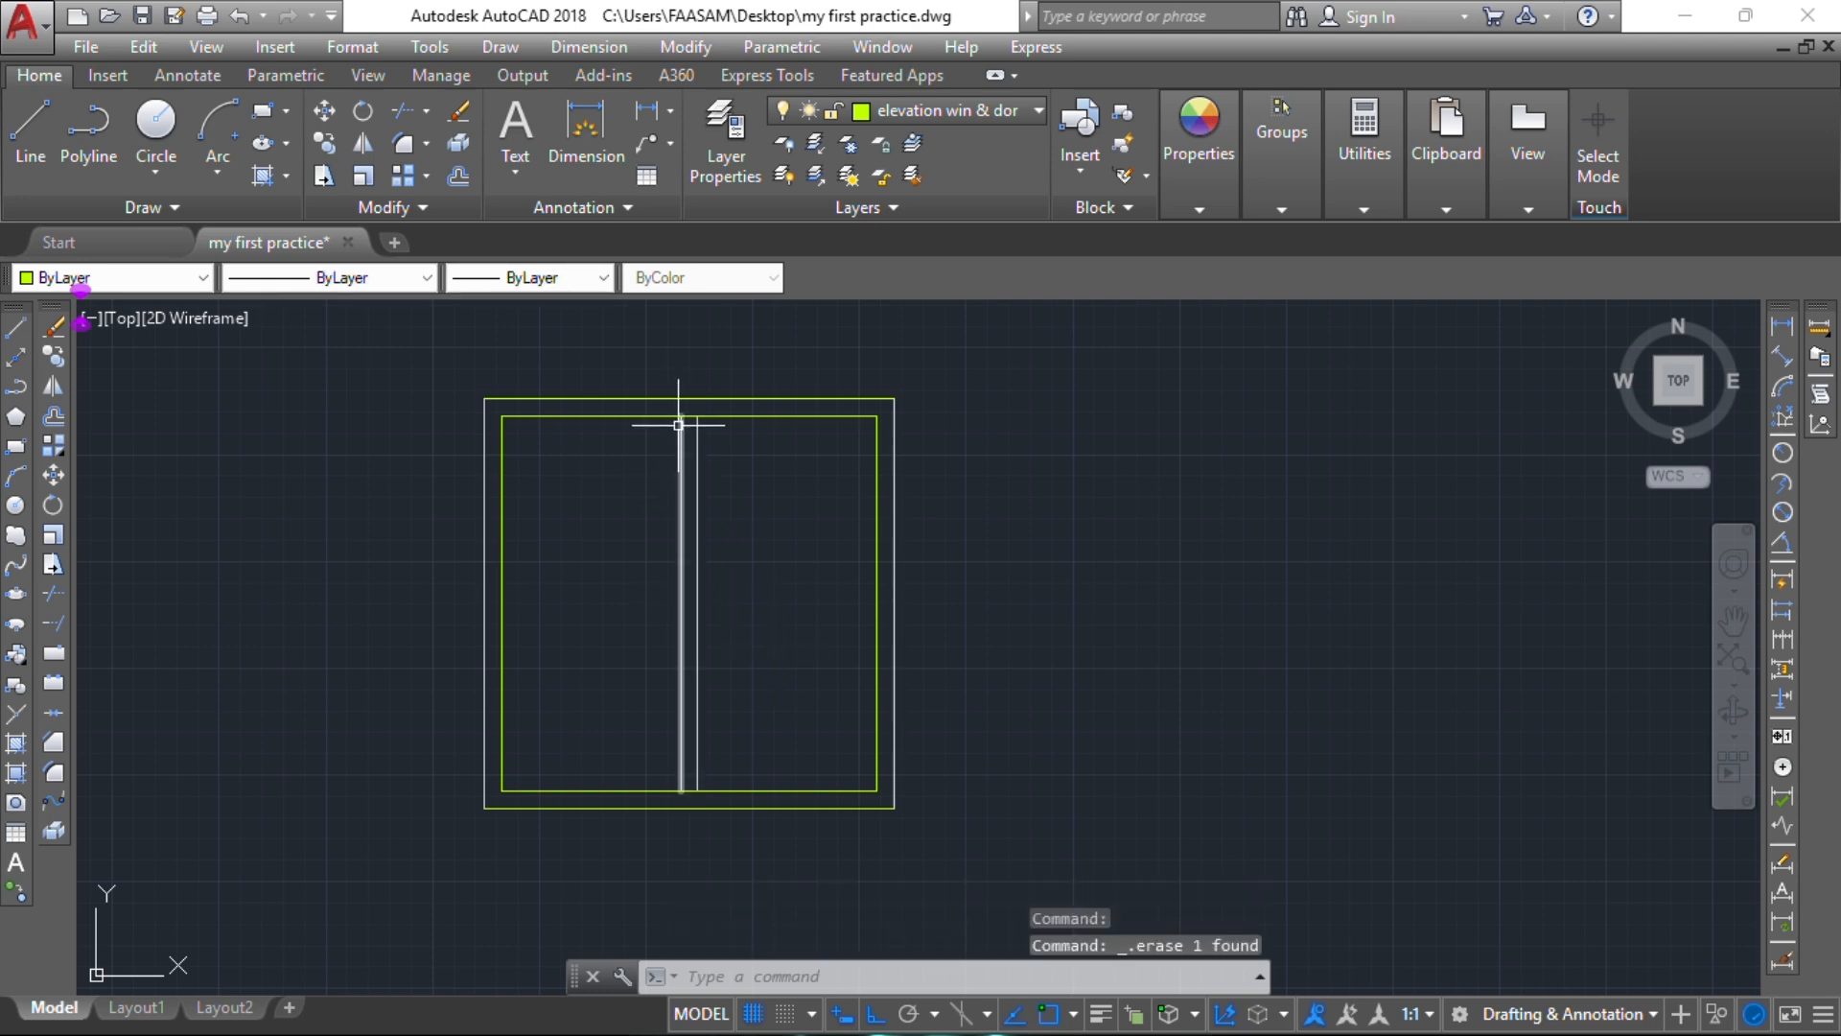
Step: Trim the inner rectangle's top and bottom edges between the two mullion lines of the 1200 by 1200 window
text(tr)
key(Return)
key(Return)
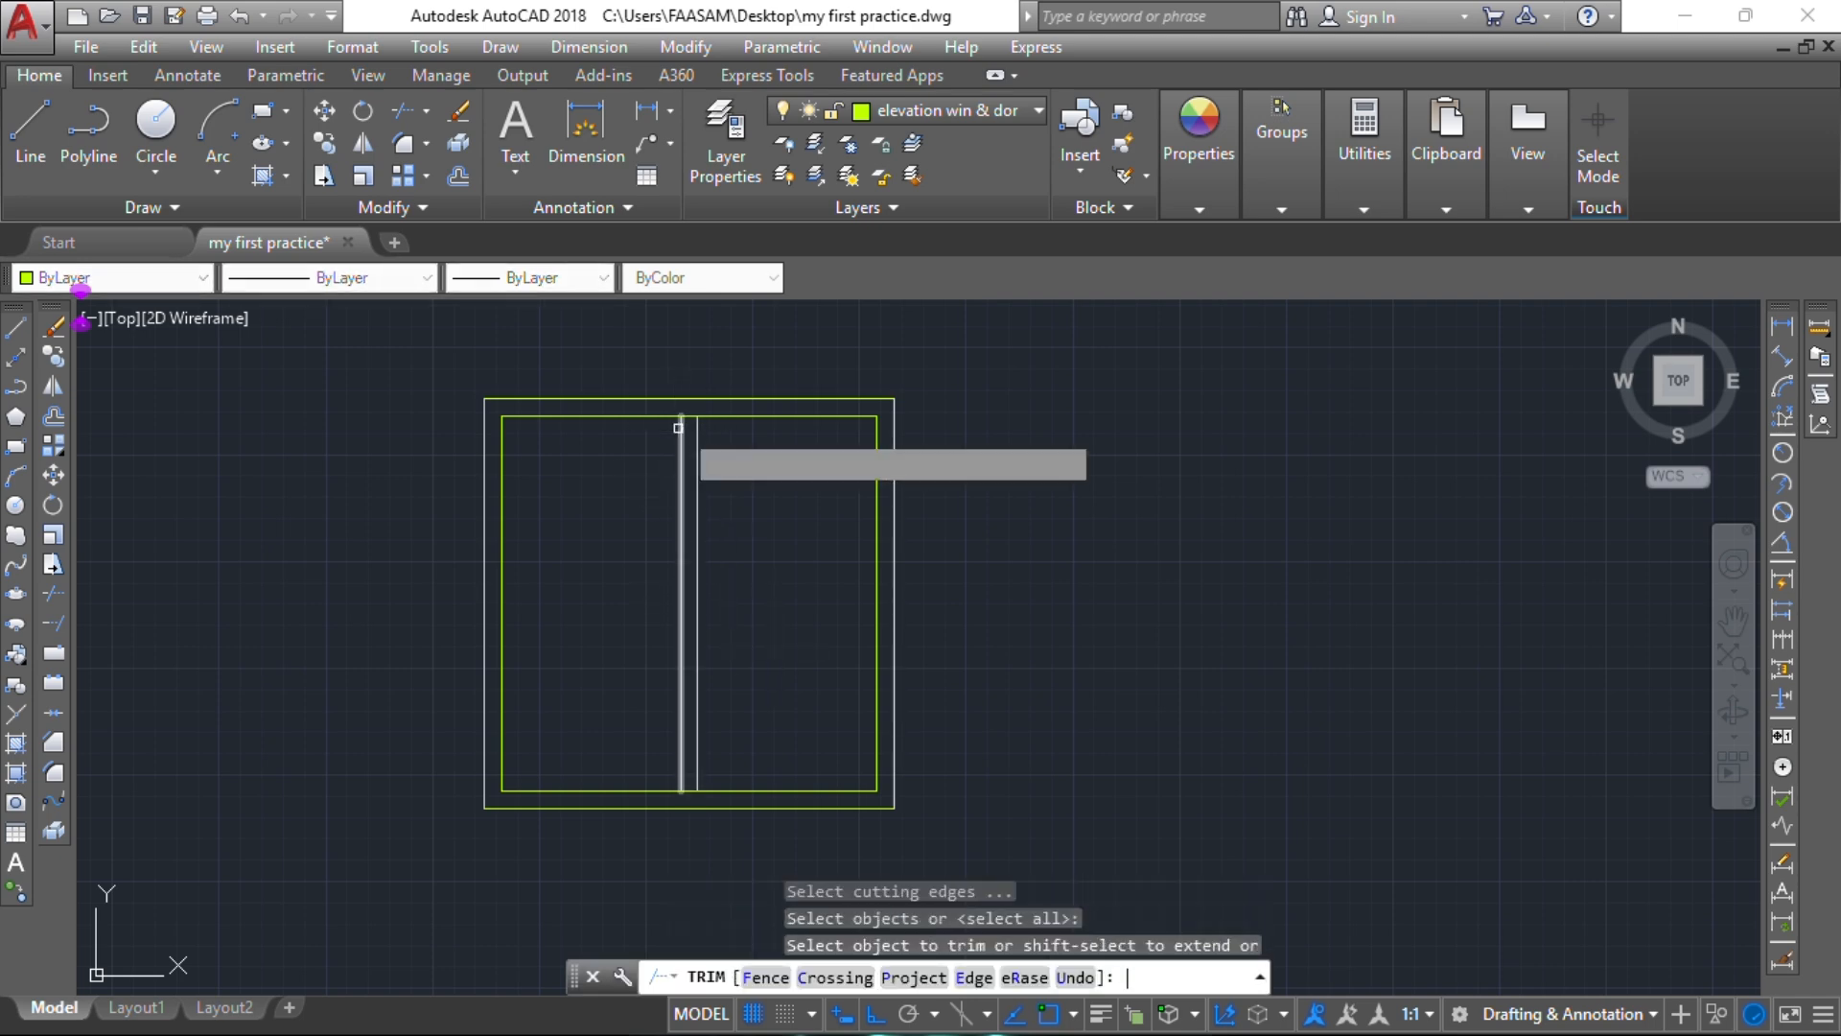
click(690, 415)
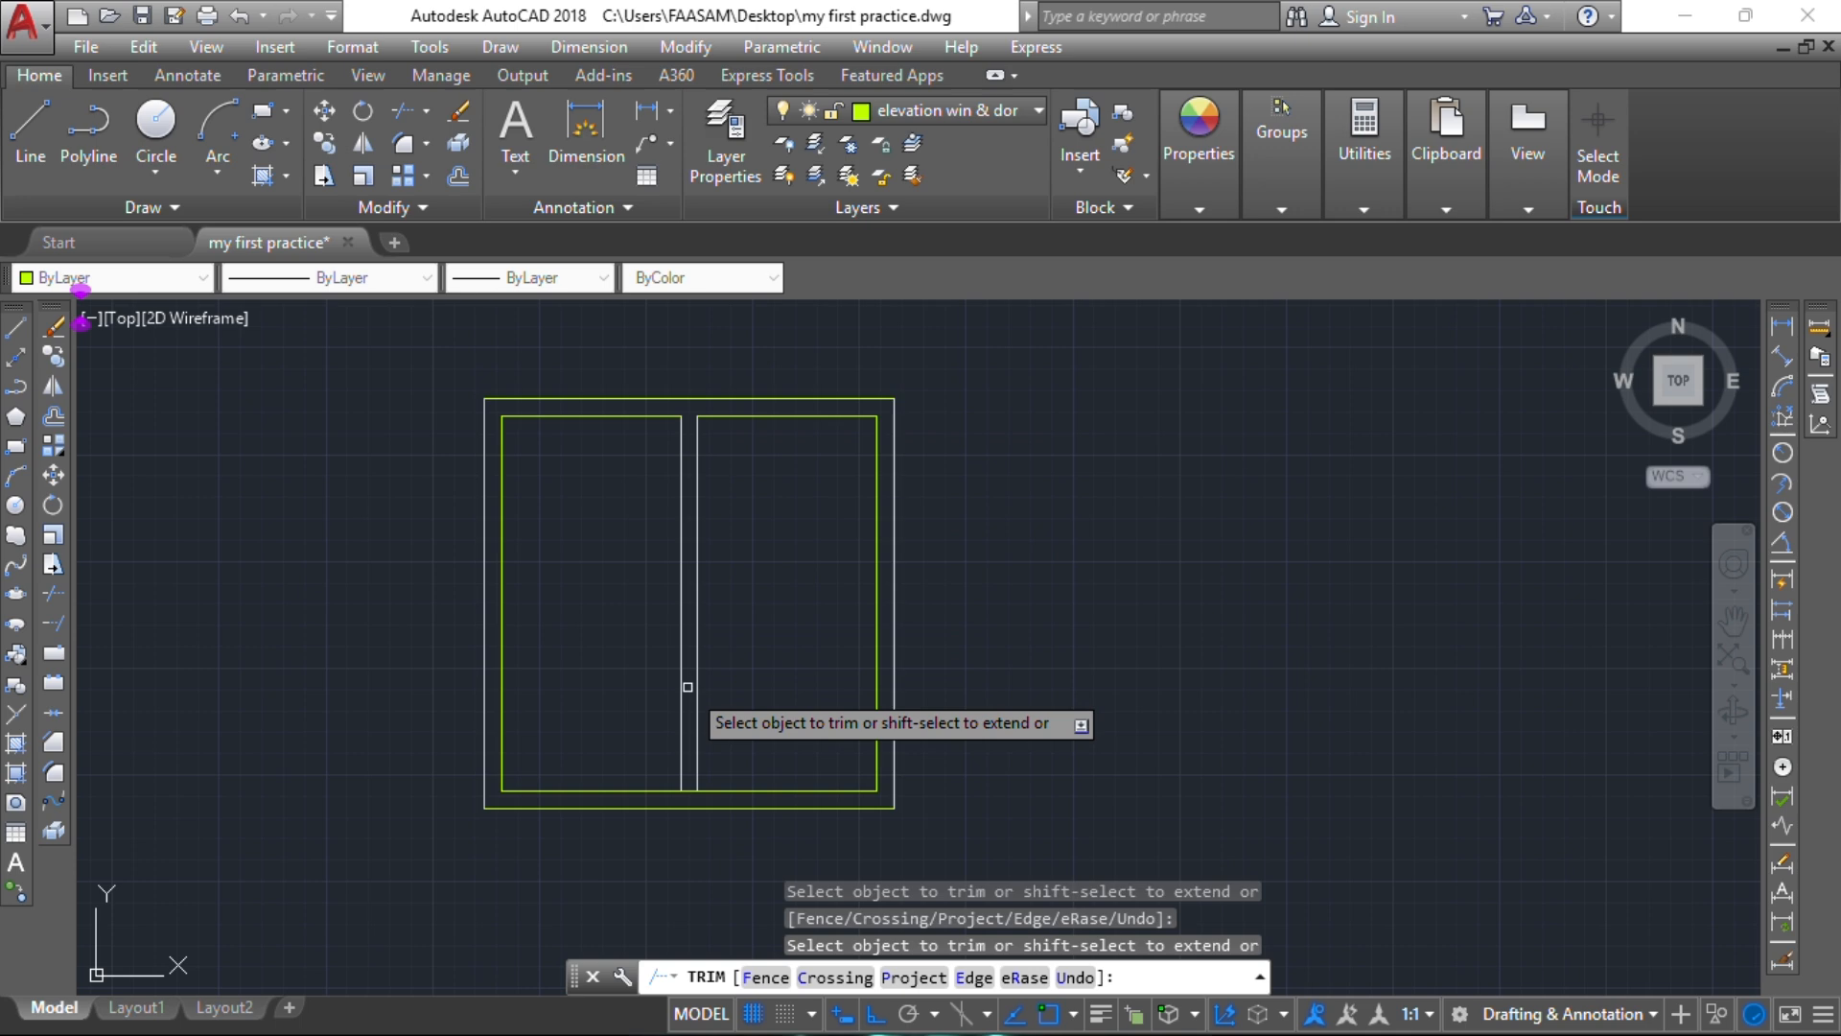
click(691, 792)
key(Escape)
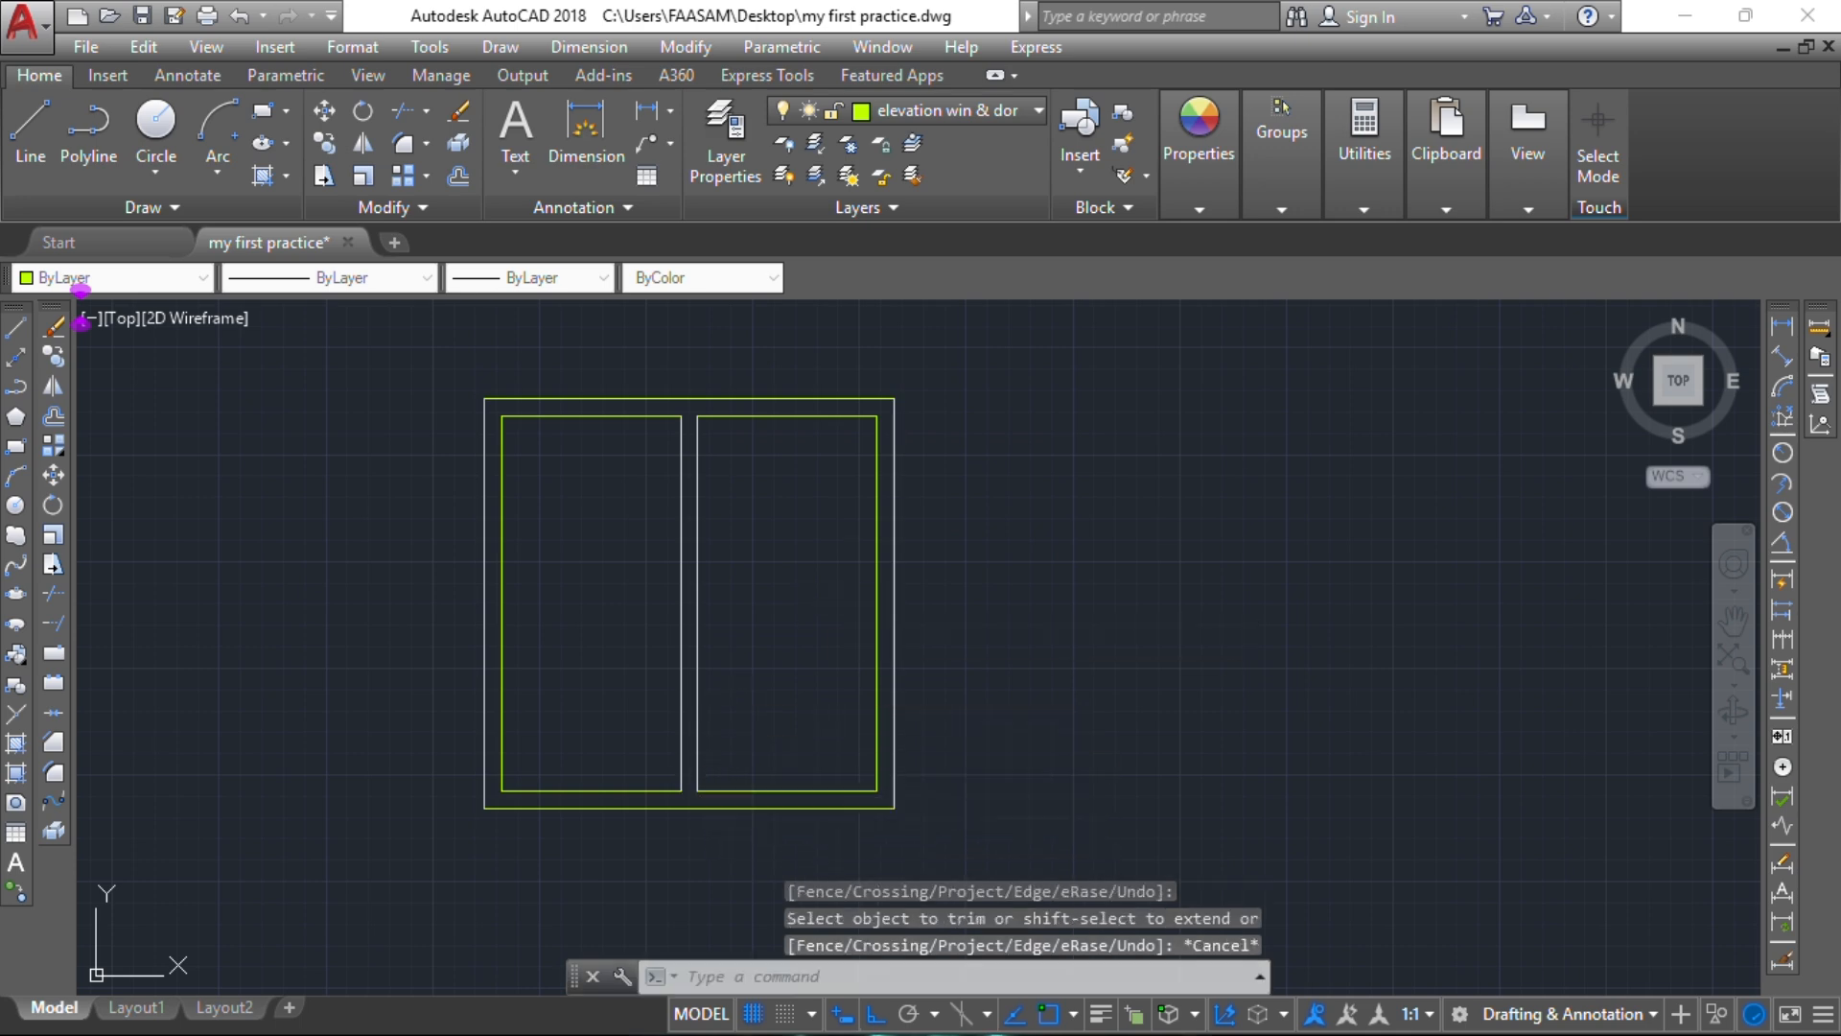
Step: Draw a 600 by 600 rectangle for a smaller window, to the right of the 1200 by 1200 window
scroll(718, 581, down, 2)
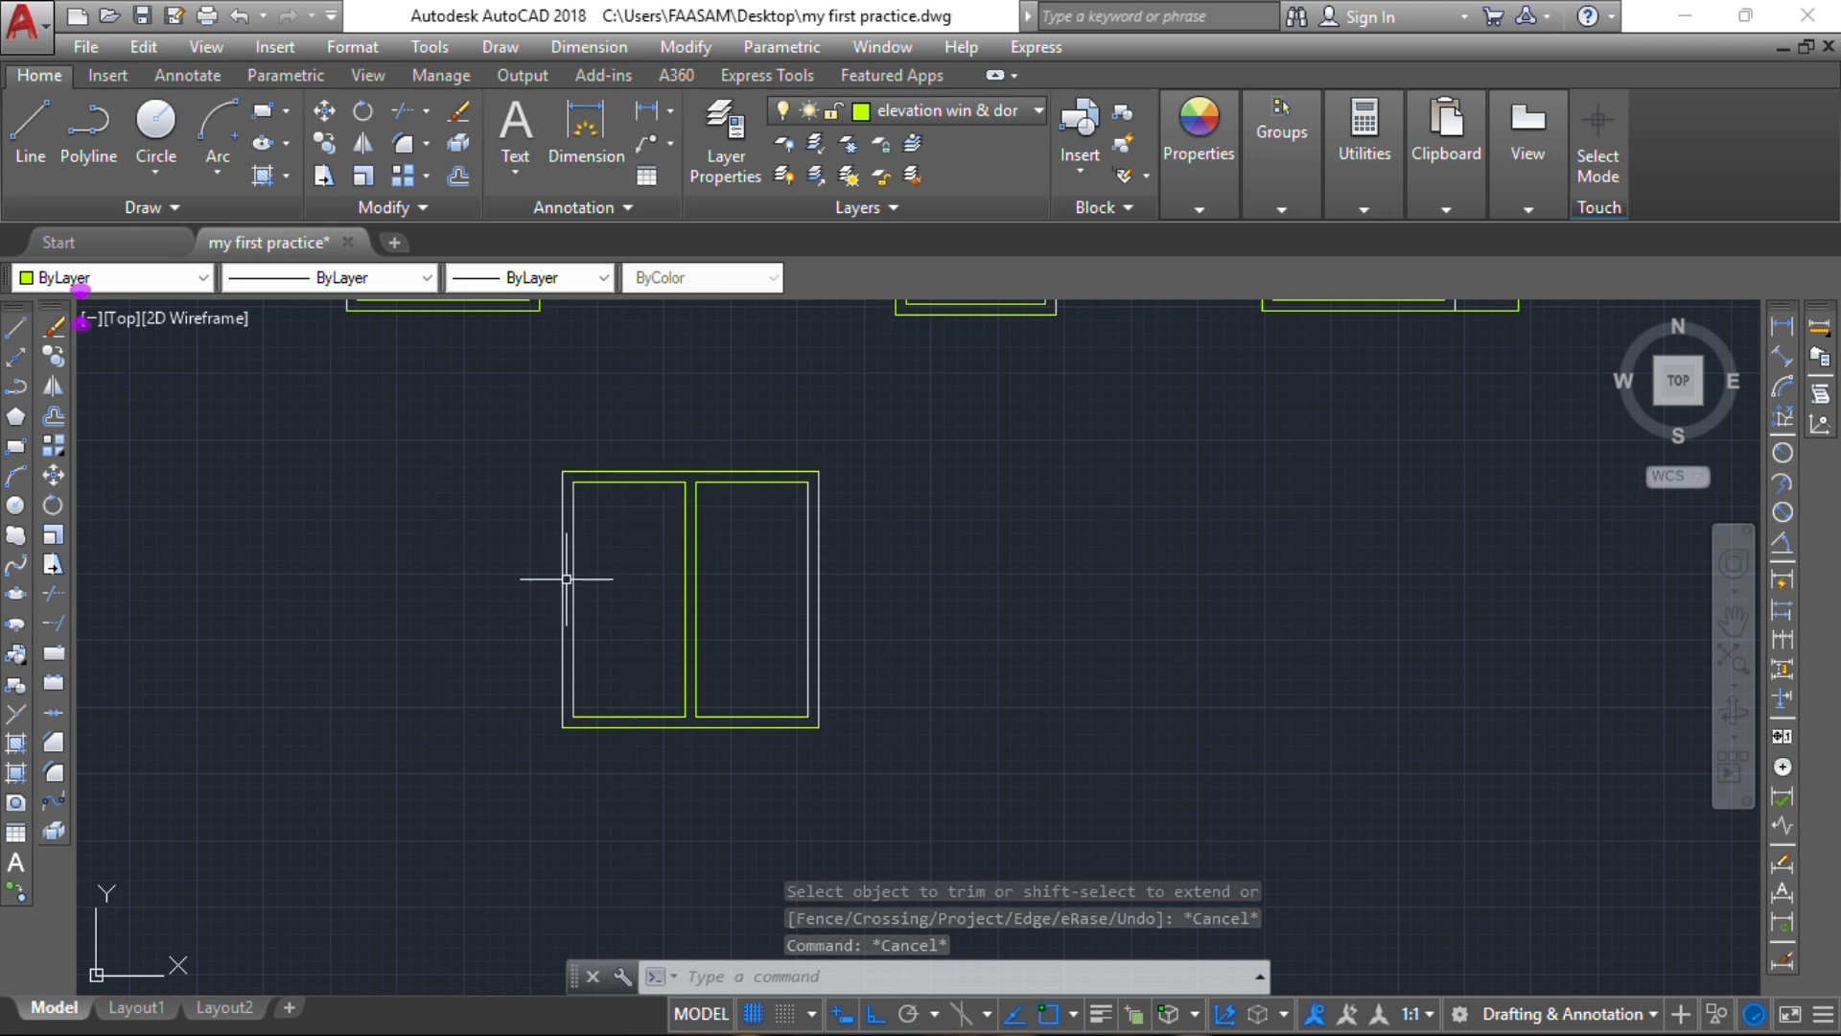
scroll(532, 578, down, 2)
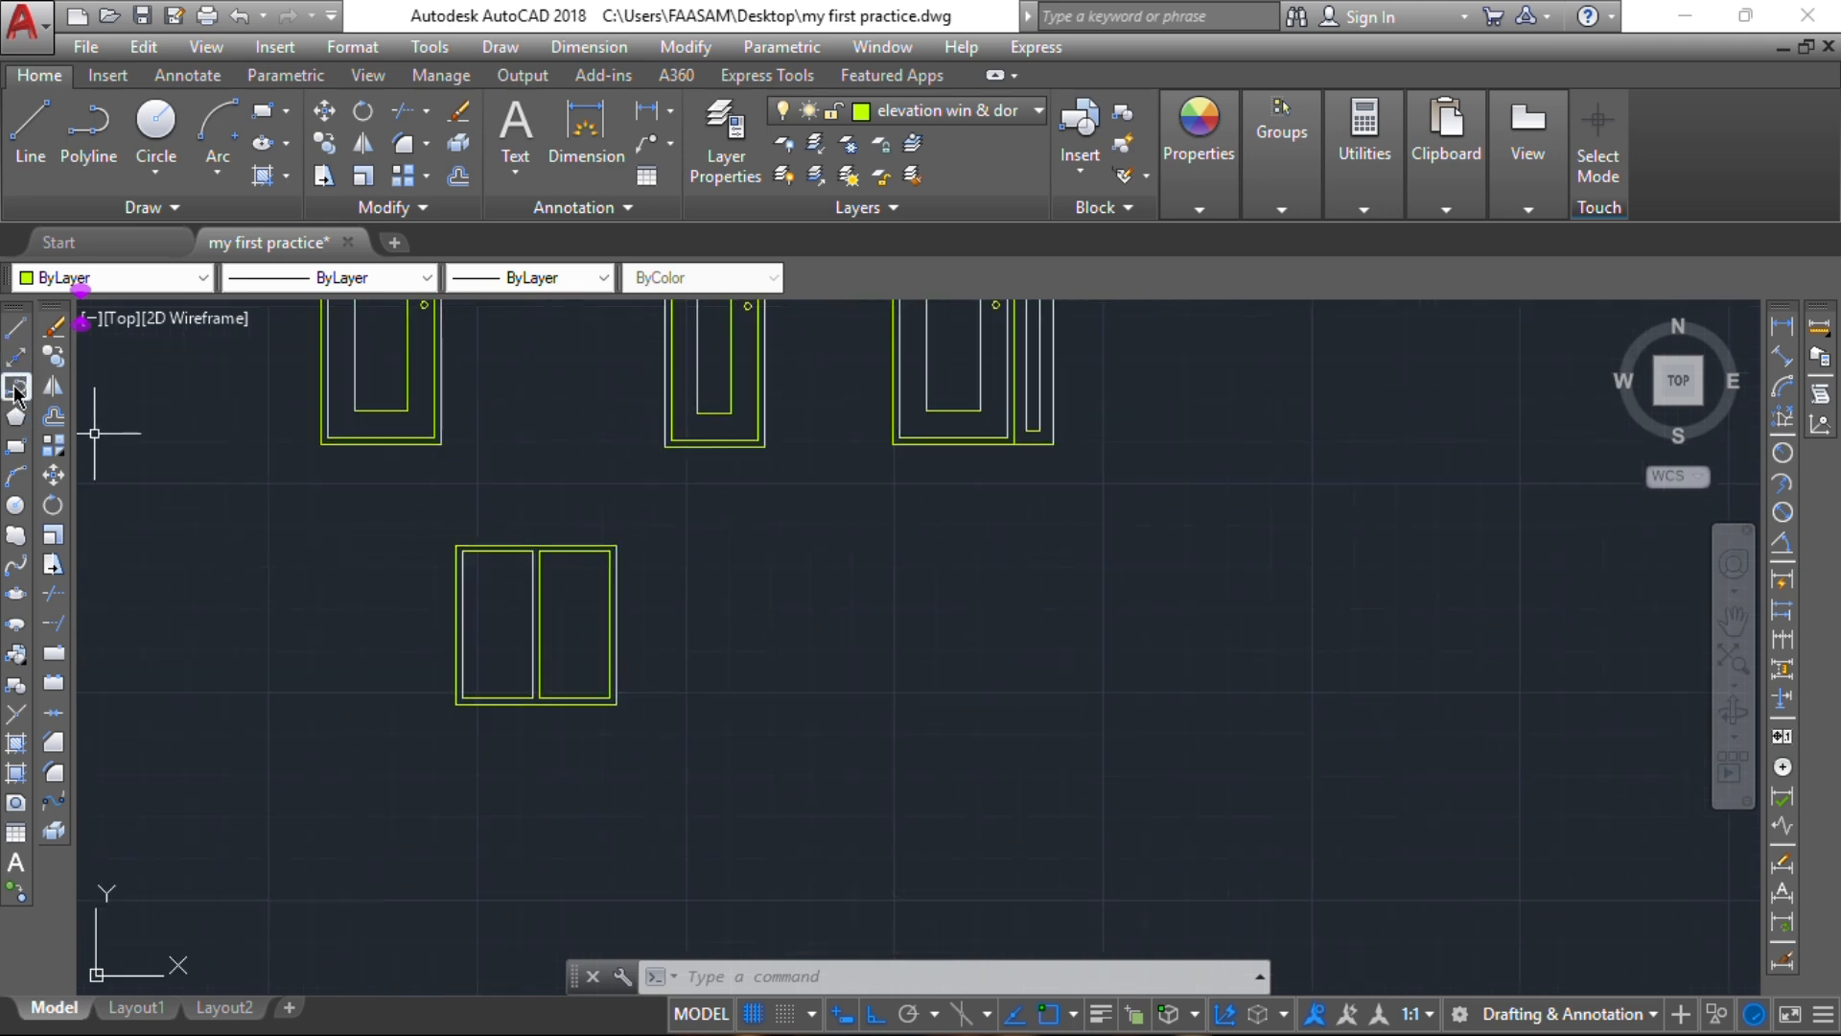
click(15, 446)
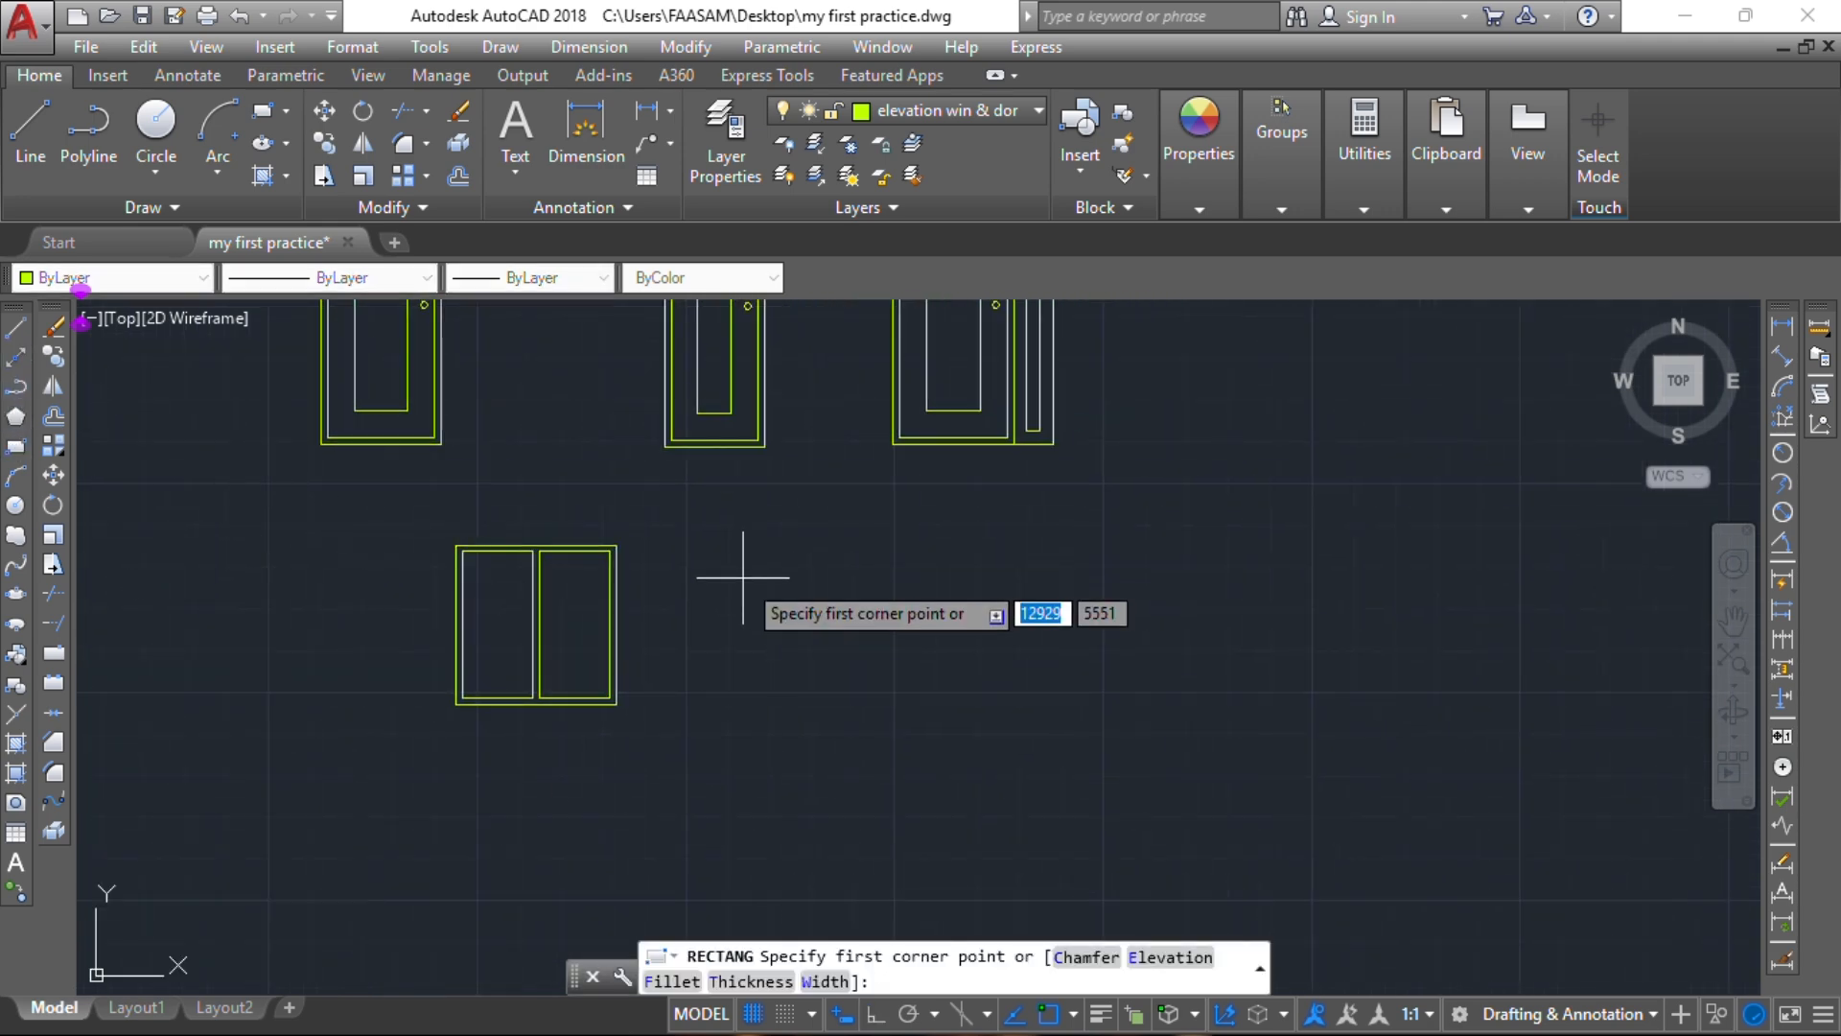
click(755, 598)
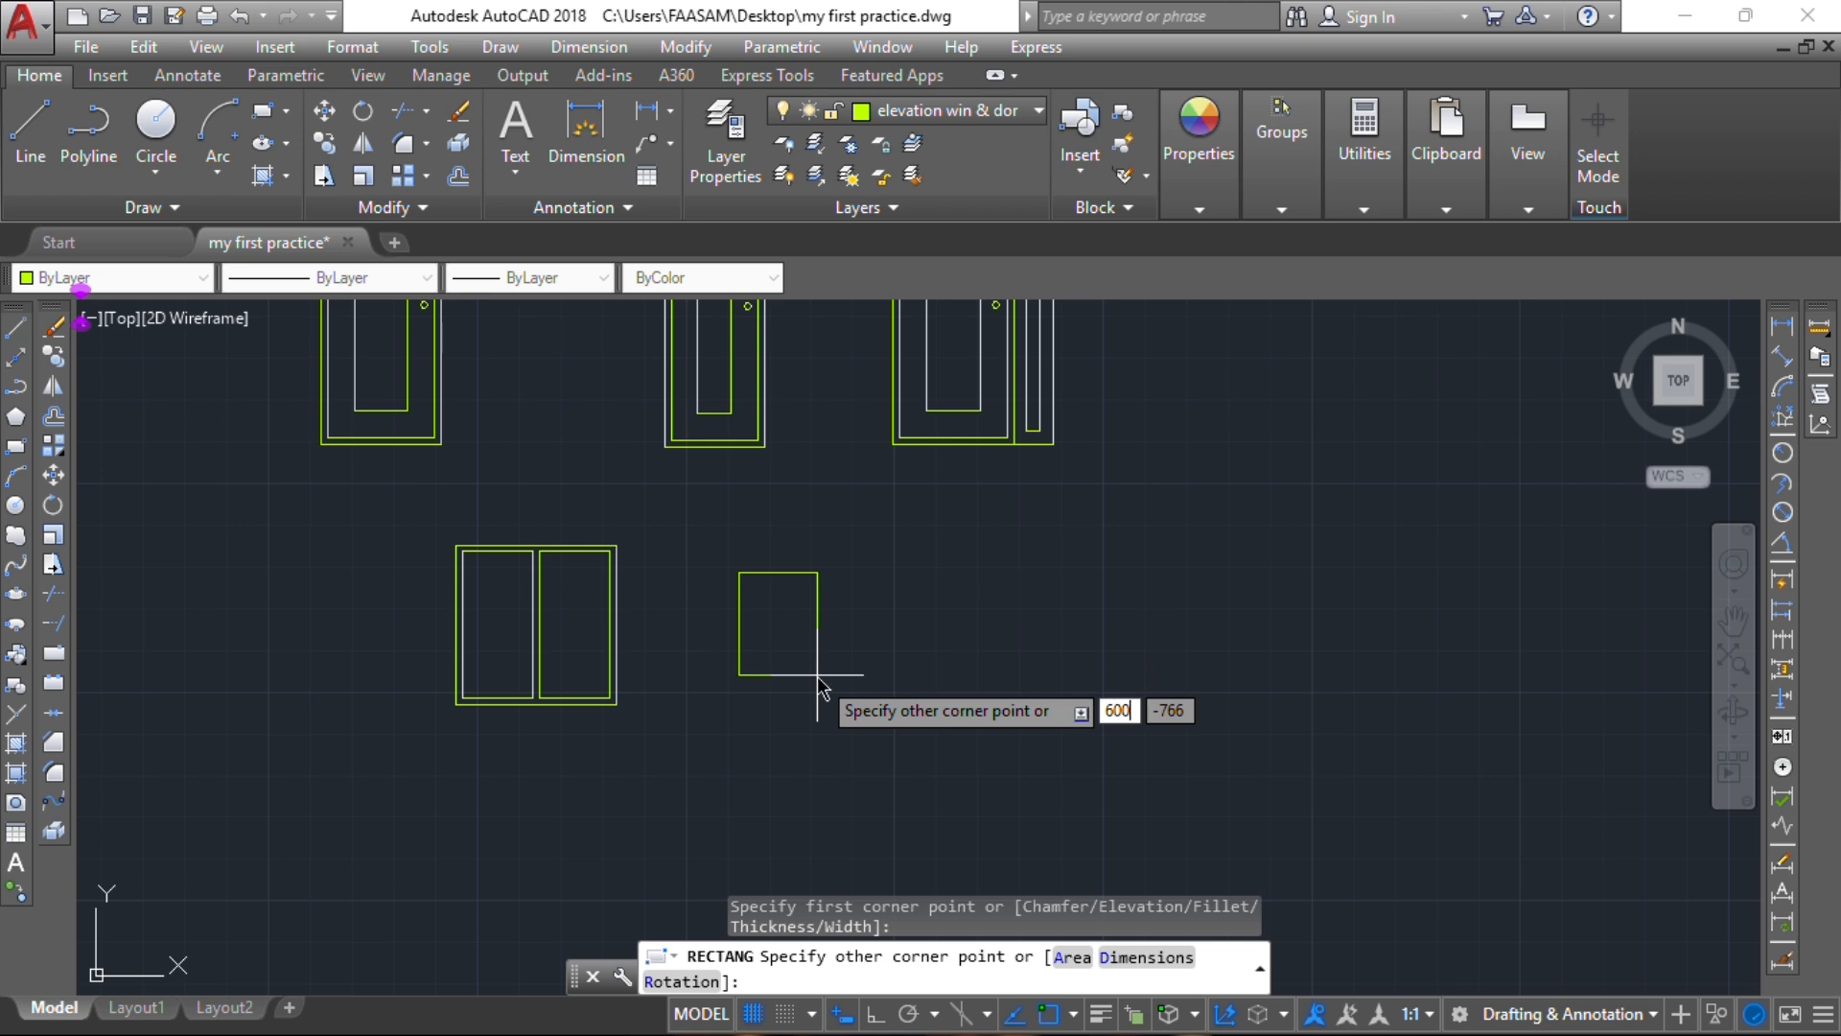
key(Tab)
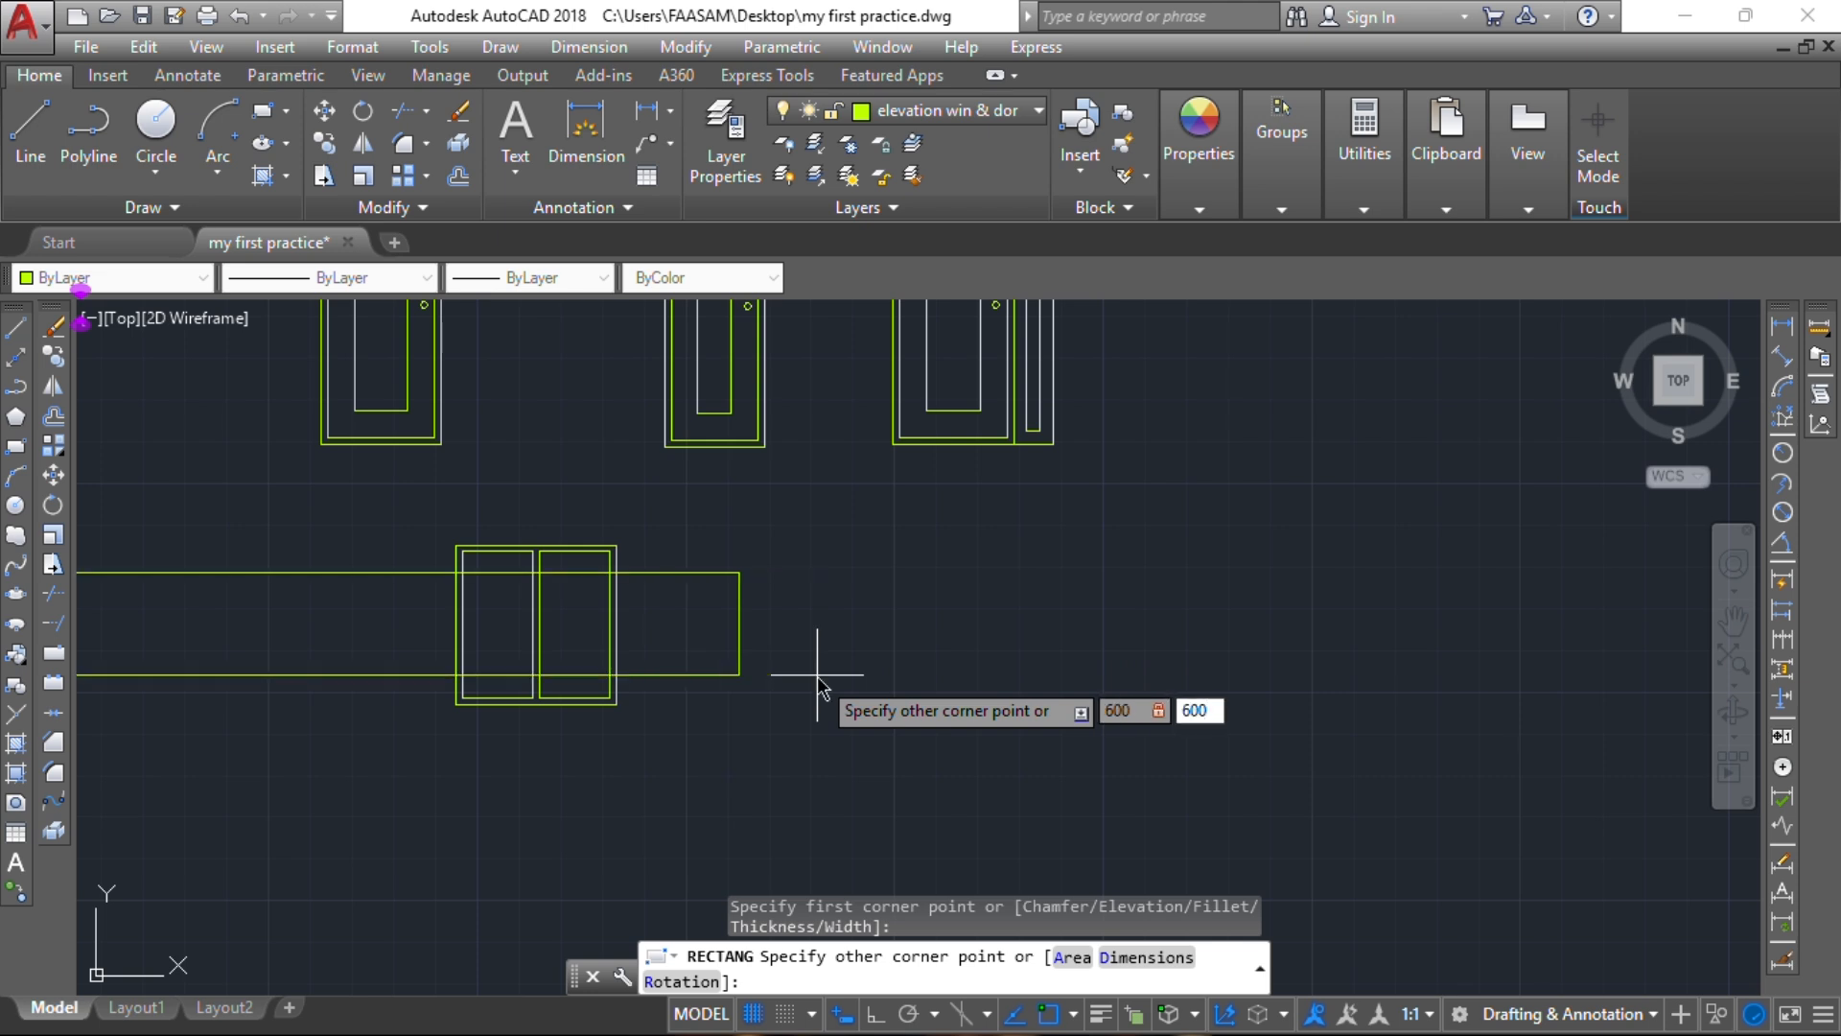
key(Return)
Step: Offset the 600 by 600 rectangle 50 inward to form the small window's frame
scroll(768, 526, up, 4)
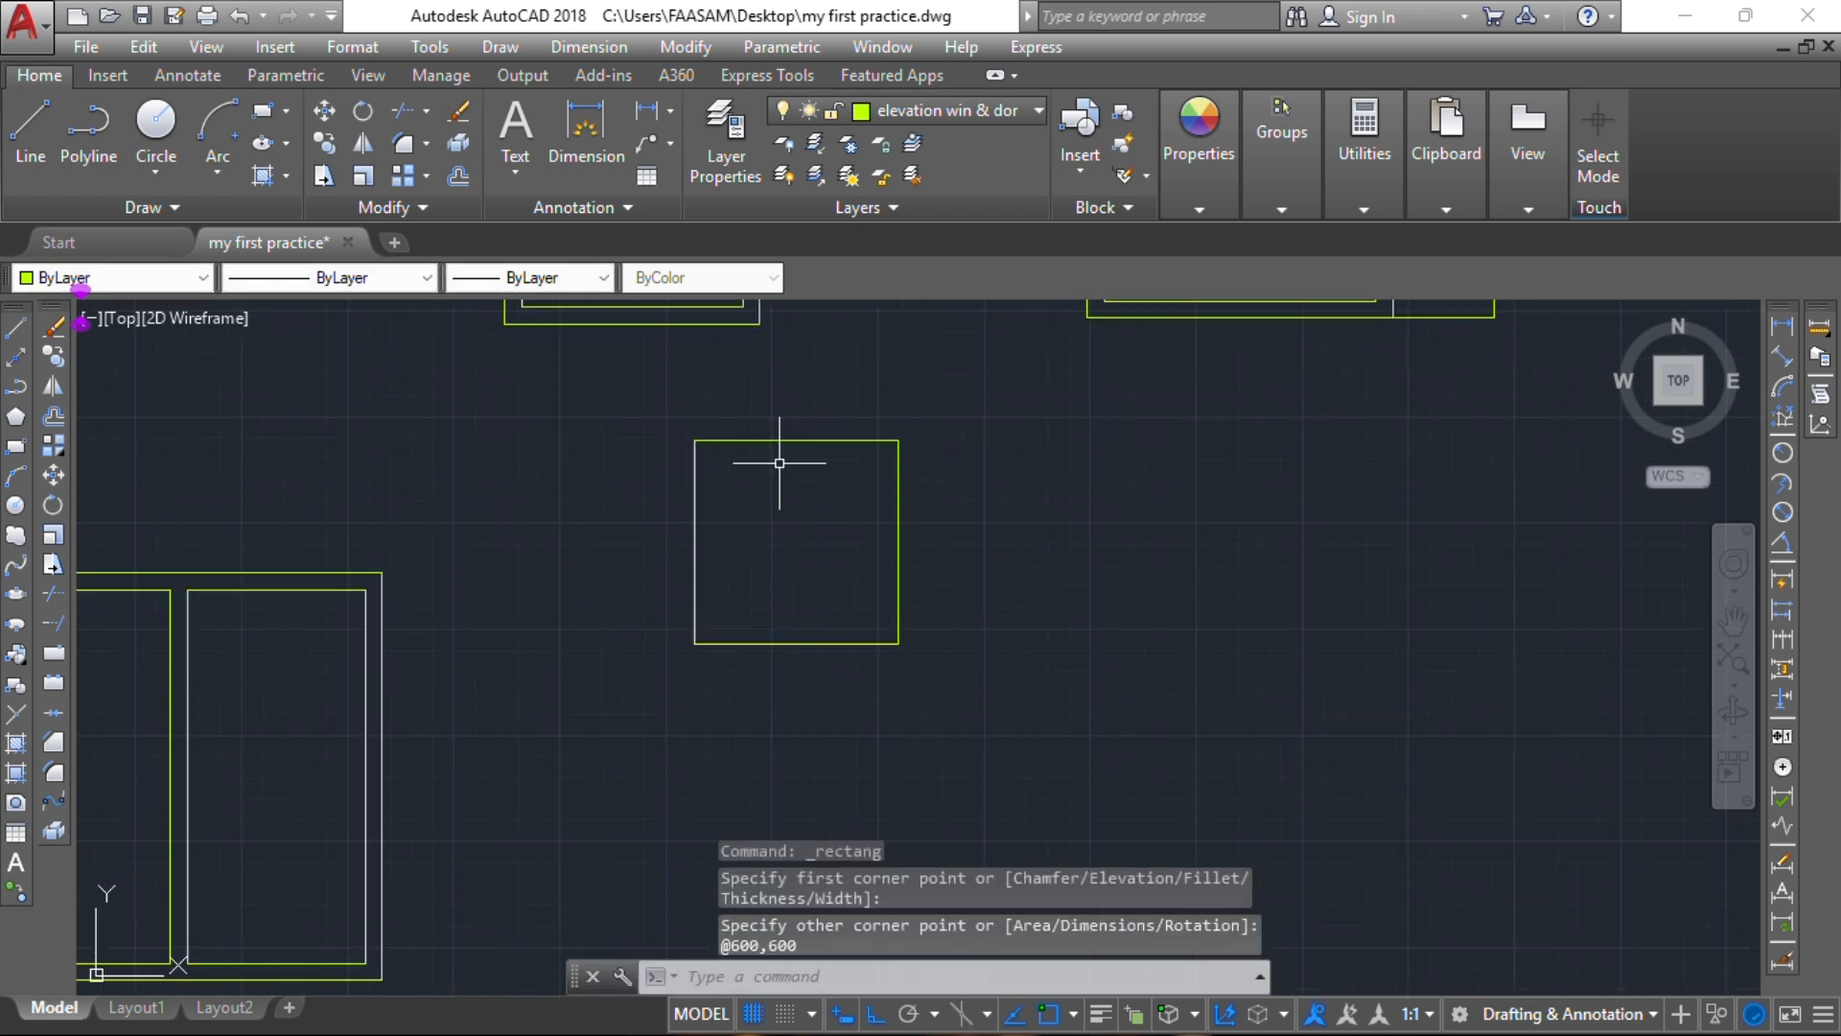
click(795, 441)
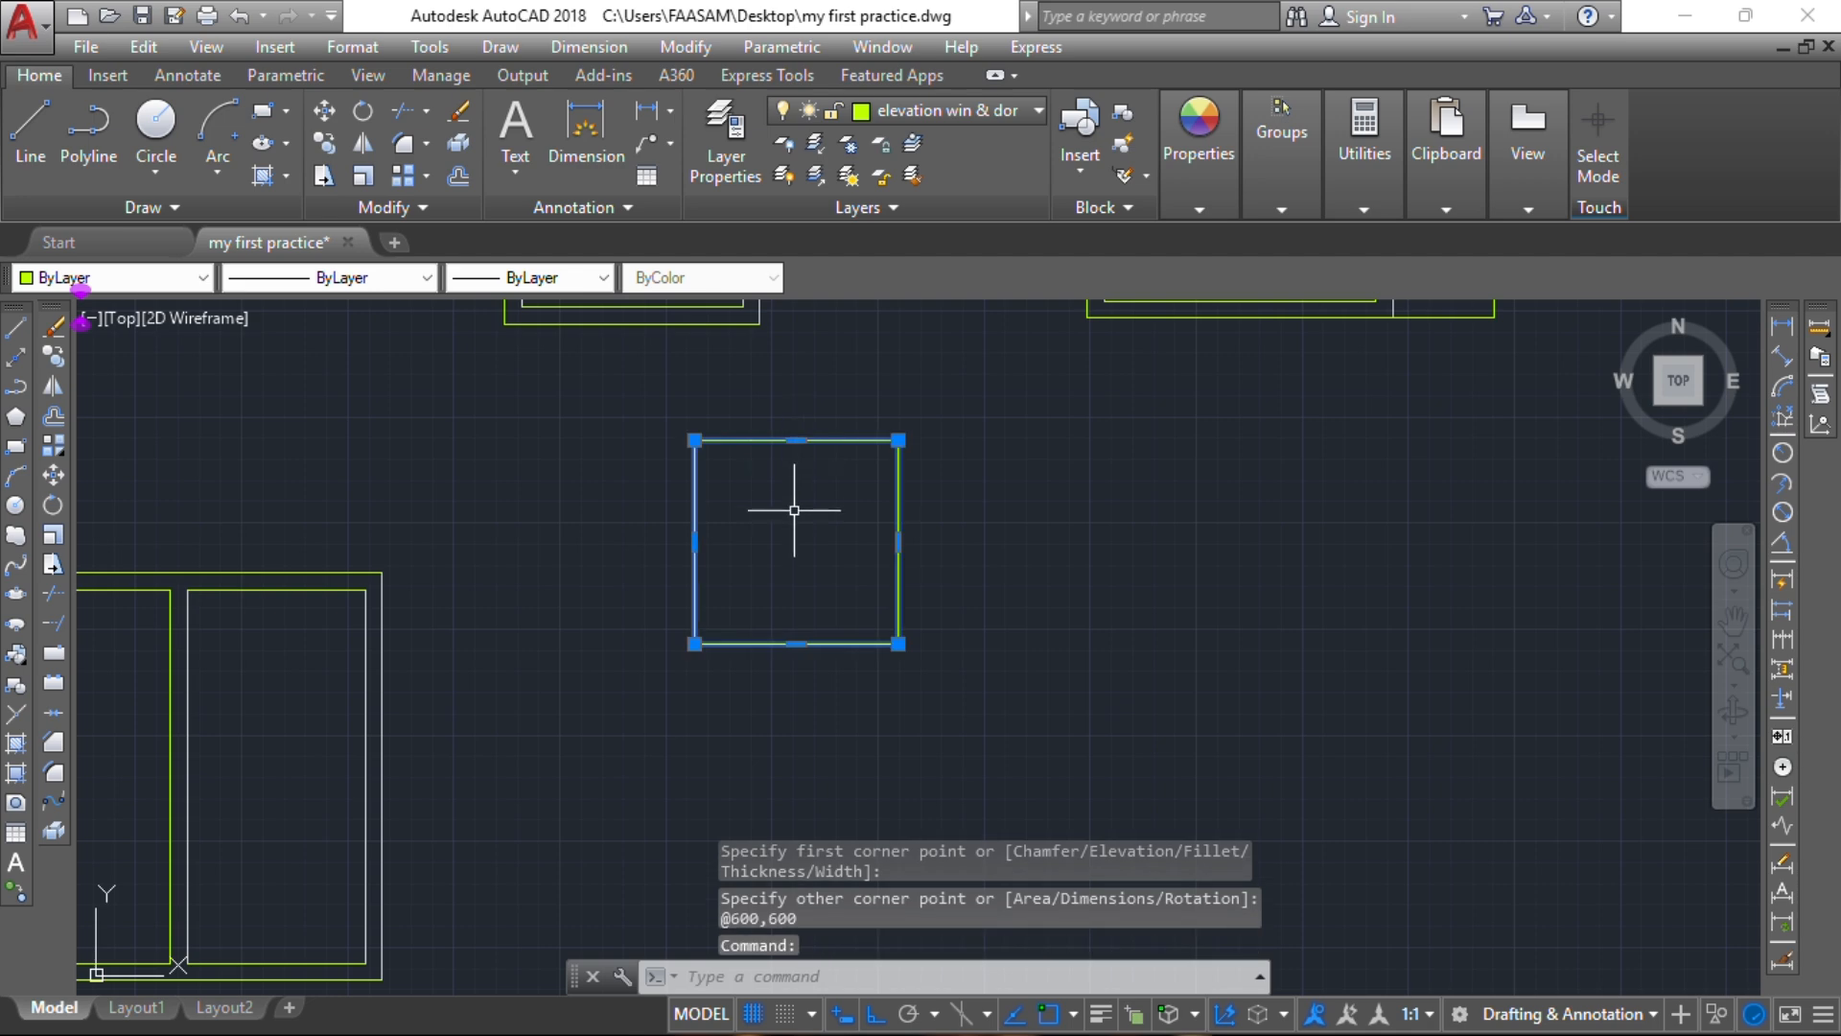
text(o)
key(Return)
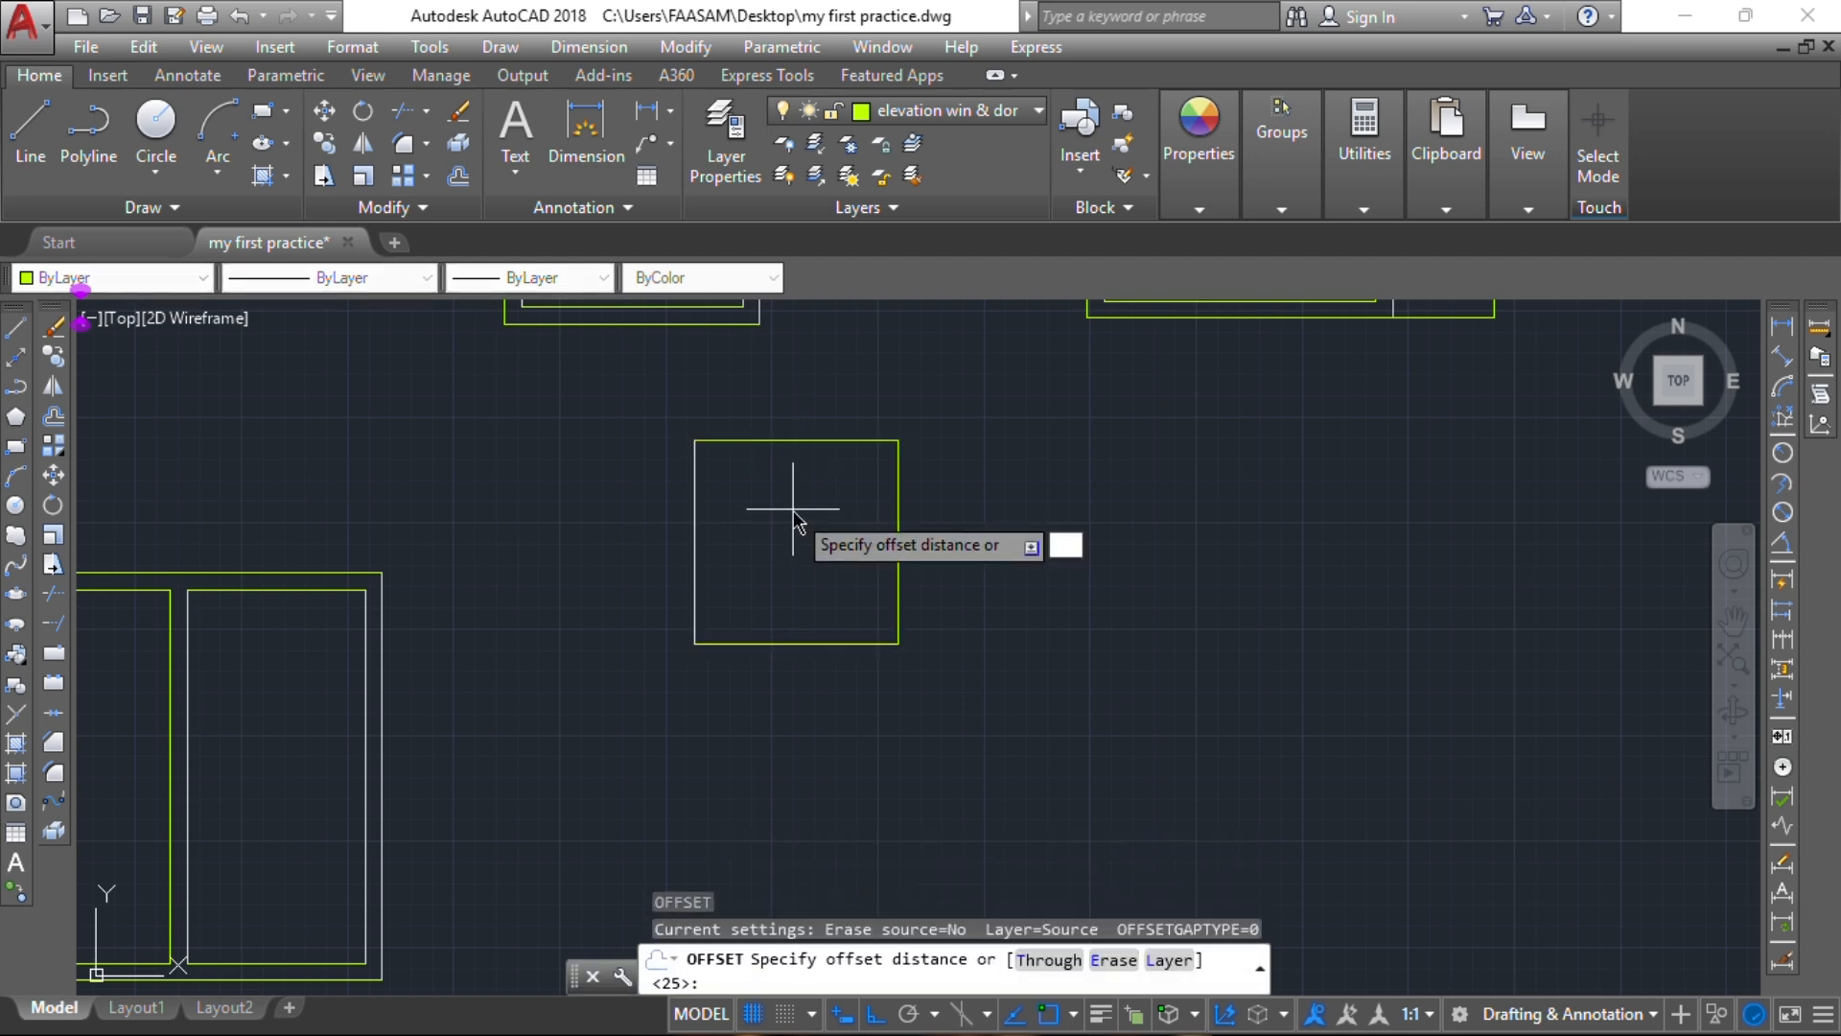
key(Return)
click(793, 509)
key(Escape)
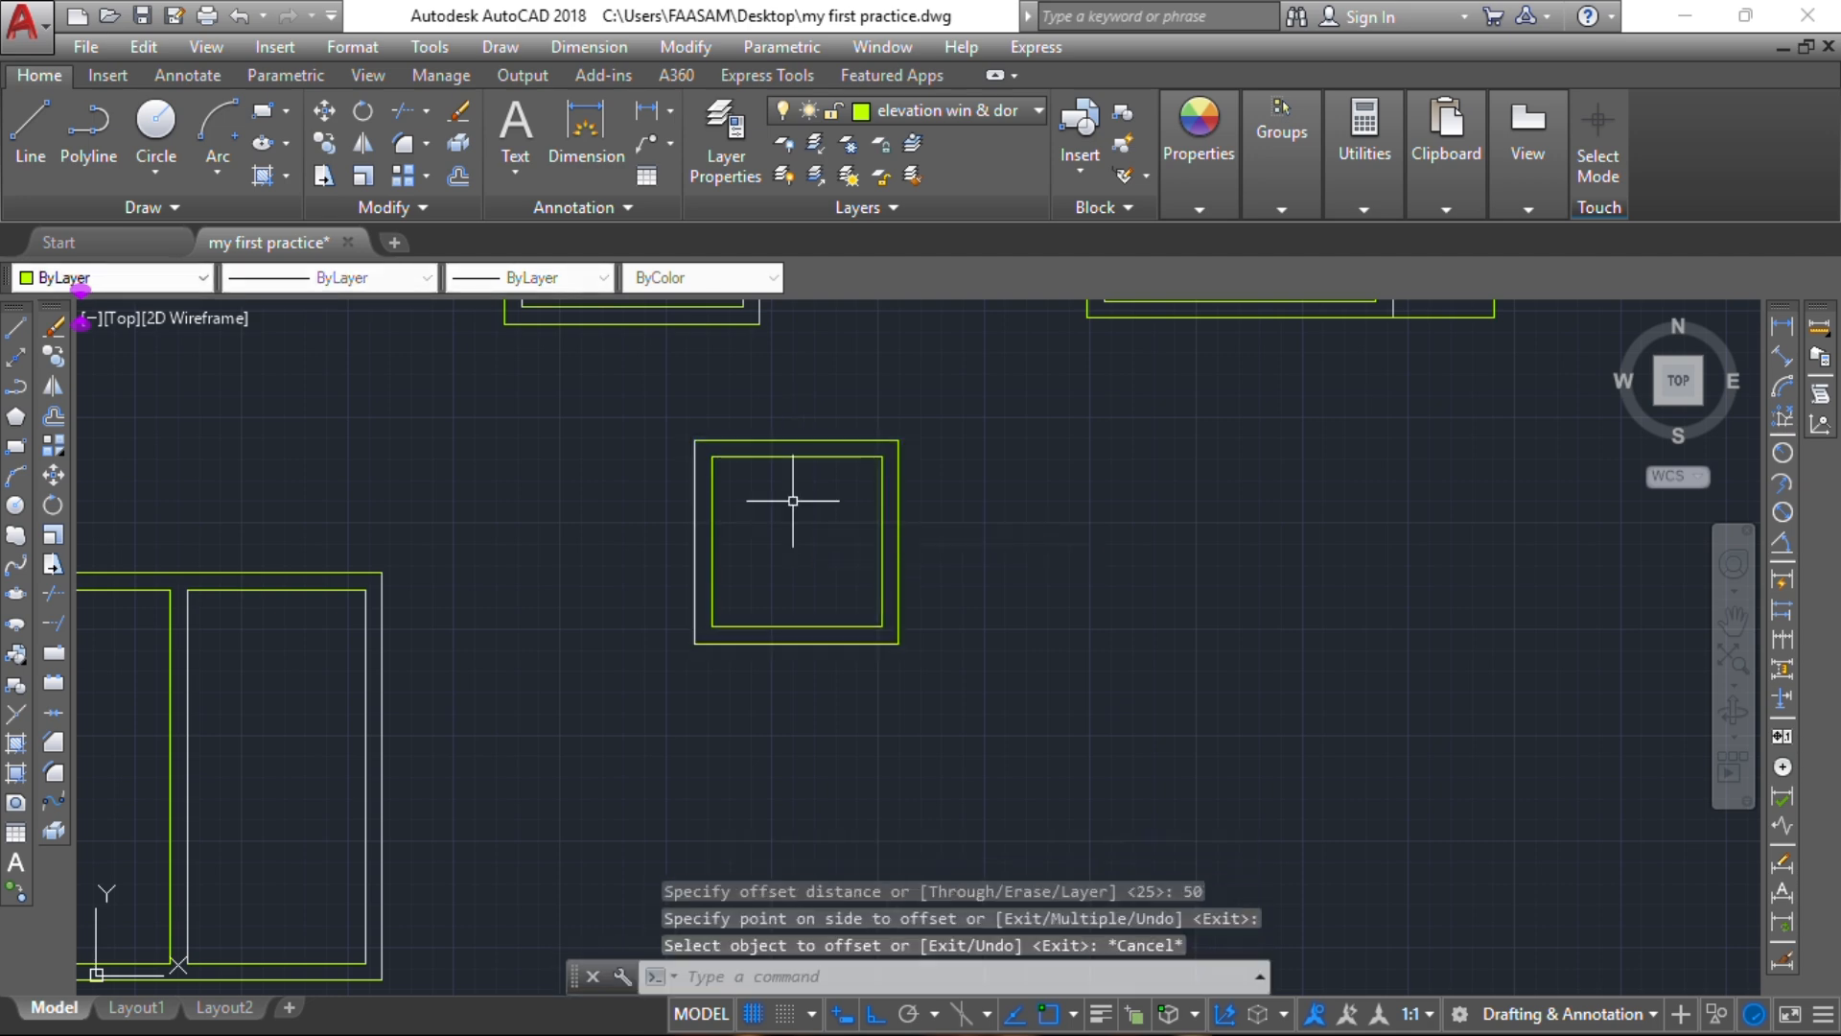
Step: Draw a vertical centre line between the top and bottom midpoints of the small window's inner rectangle
key(Escape)
text(l)
key(Return)
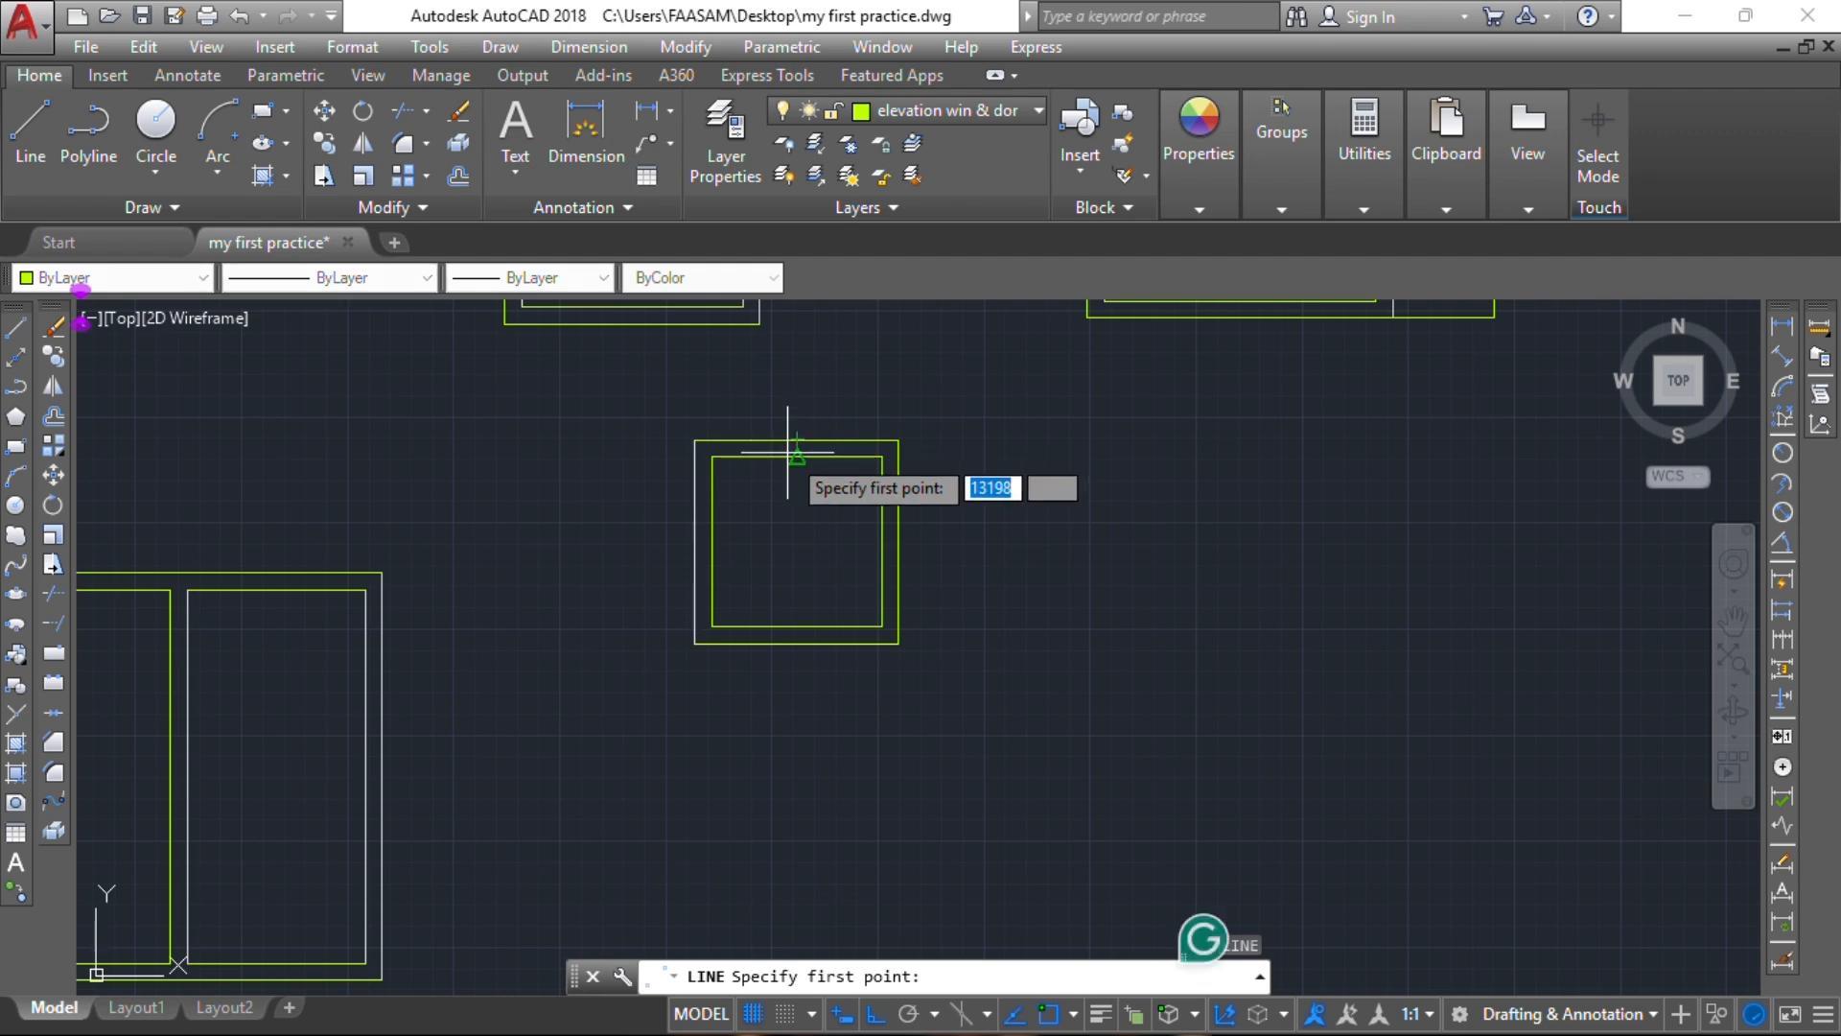
click(797, 458)
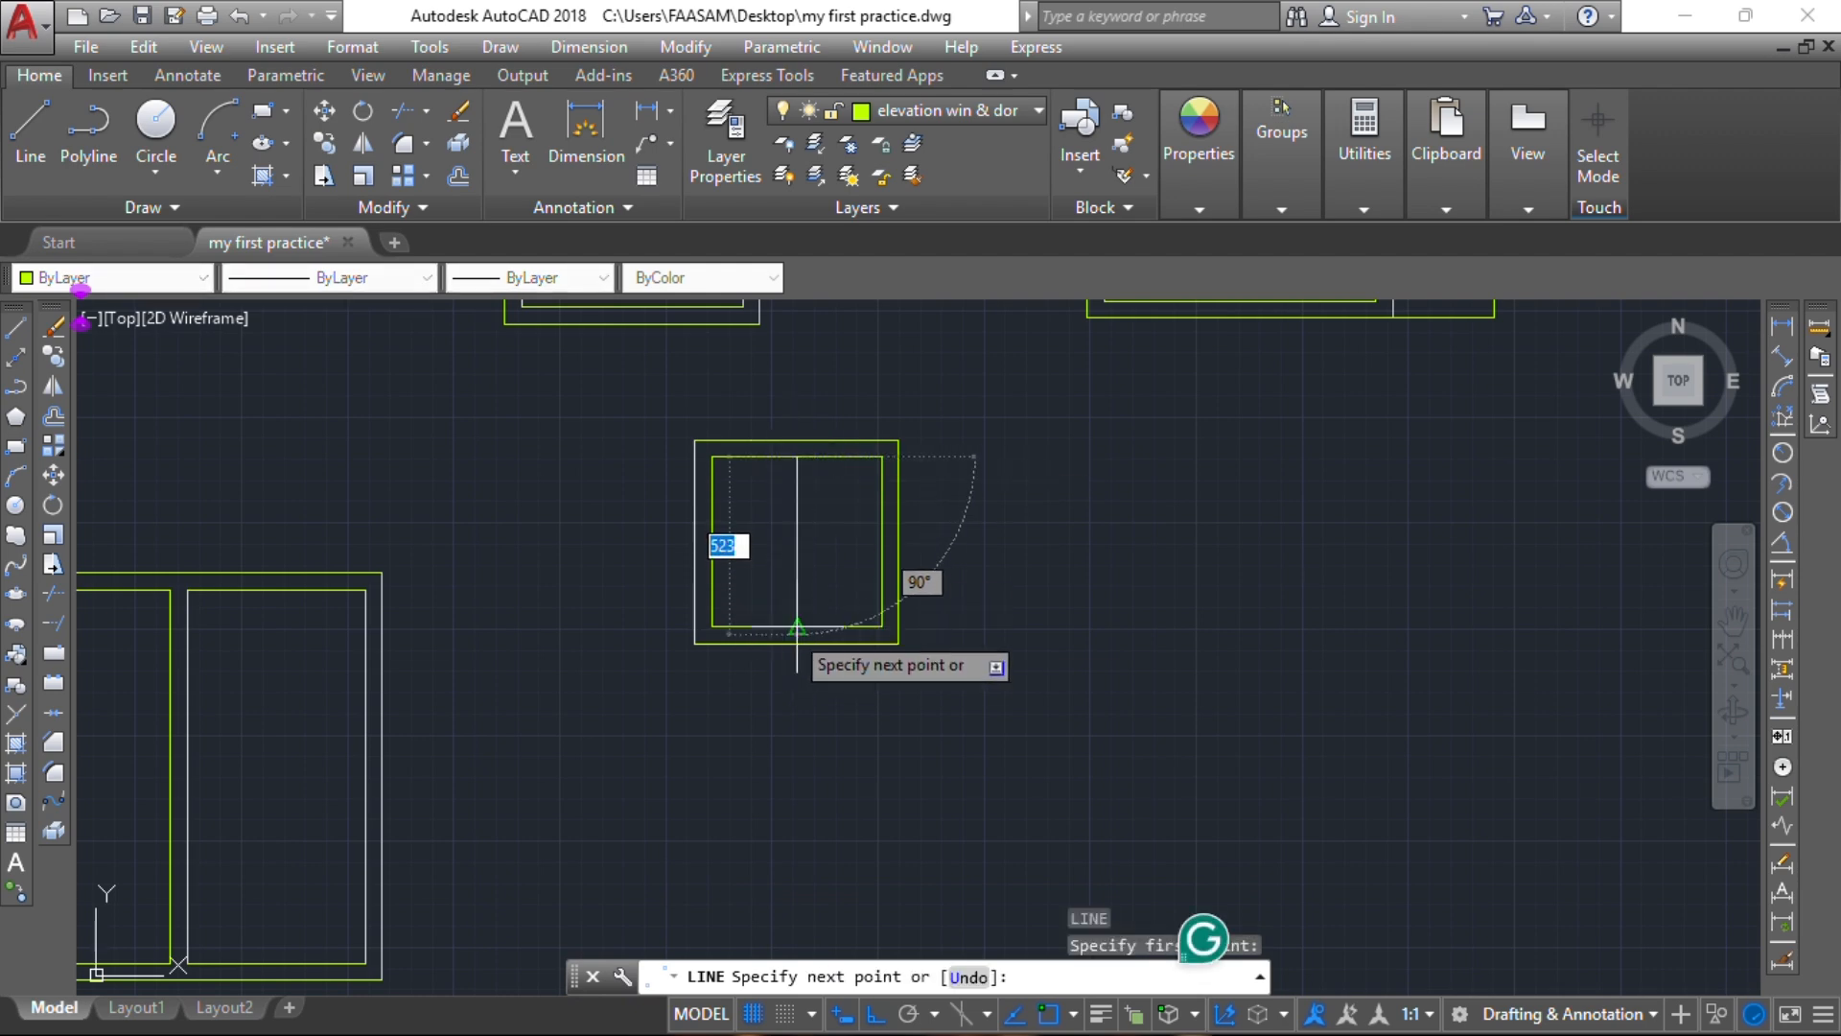
click(797, 626)
key(Escape)
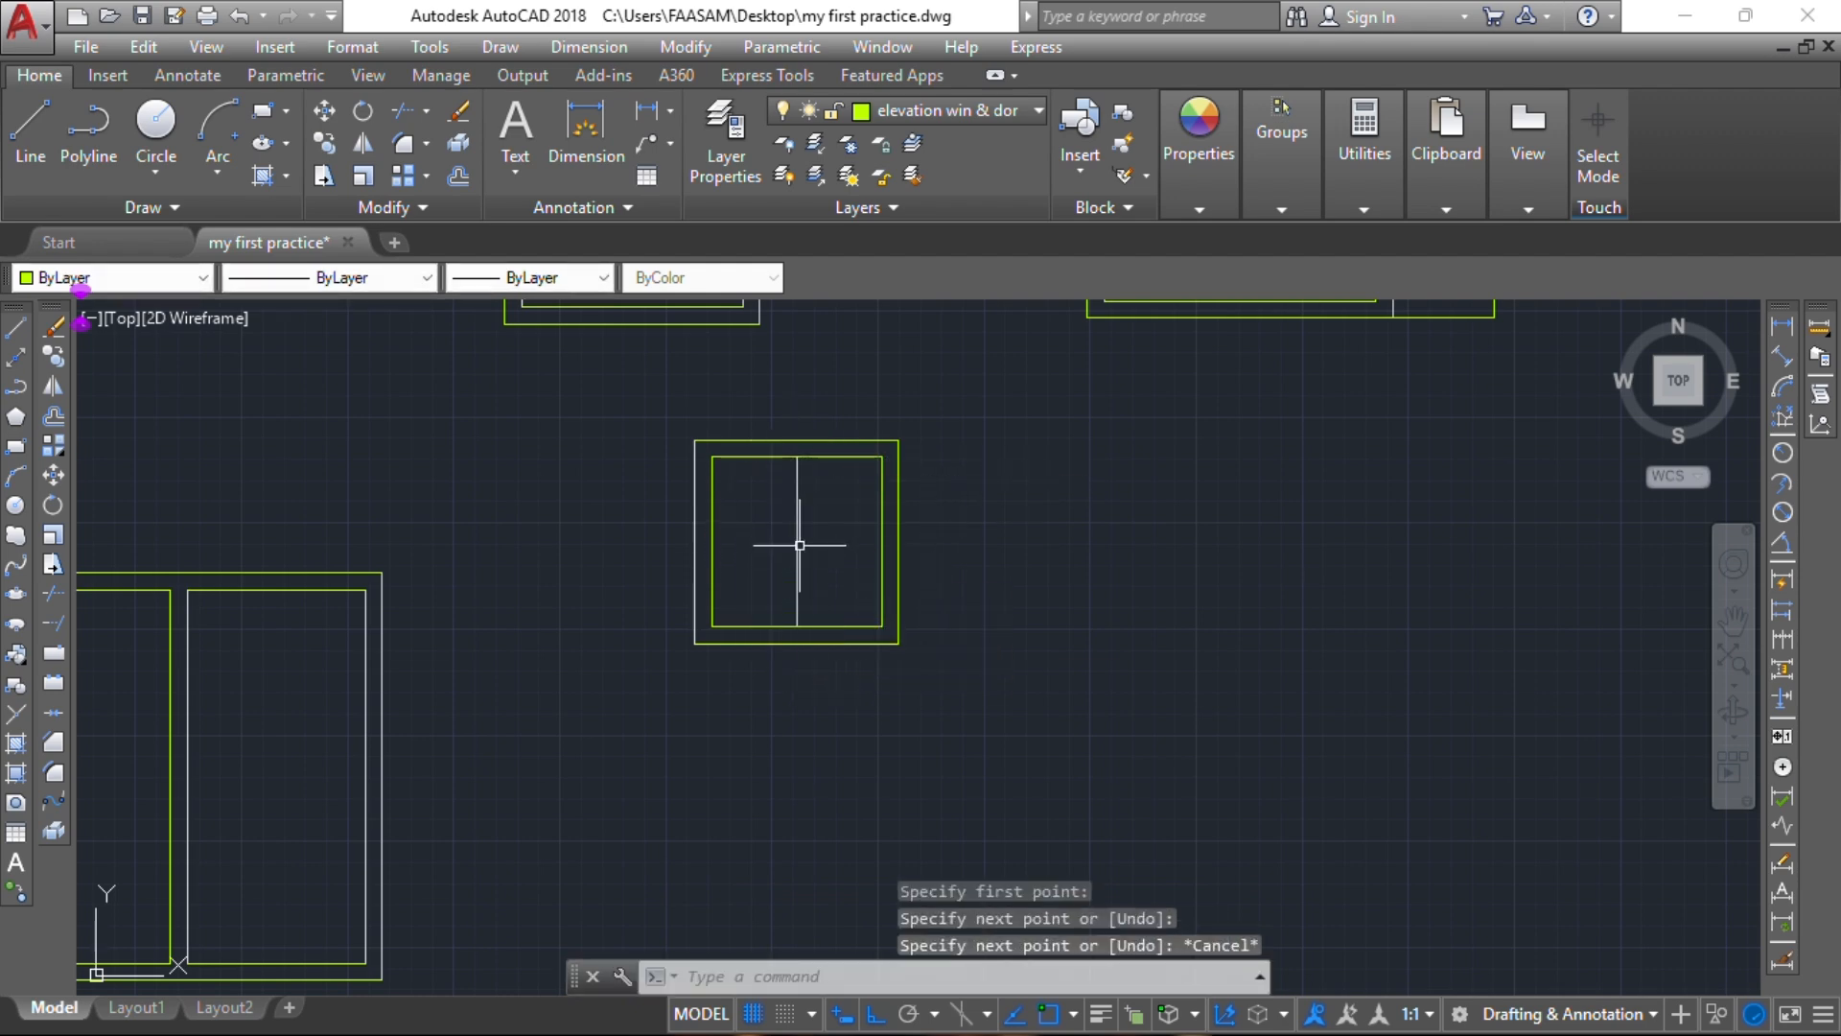
Step: Offset the small window's centre line 25 to each side as the mullion and delete the original centre line
scroll(799, 556, up, 2)
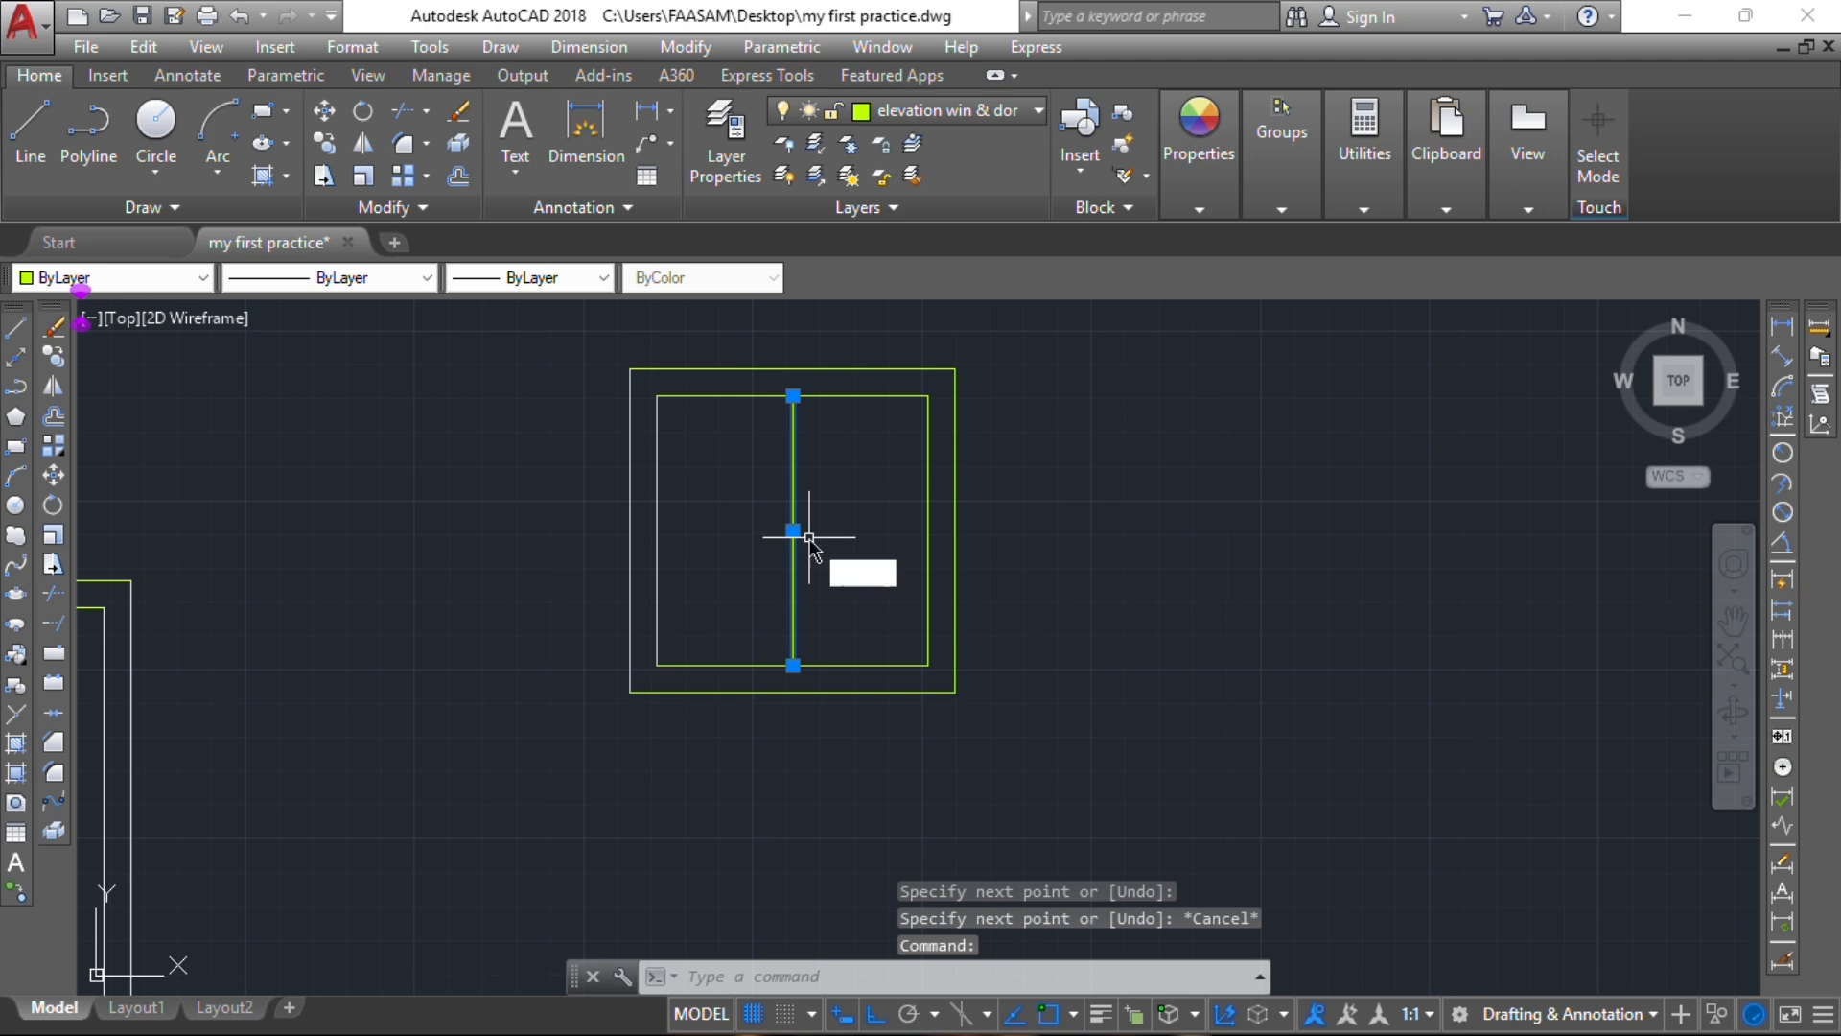
text(o)
key(Return)
text(25)
key(Return)
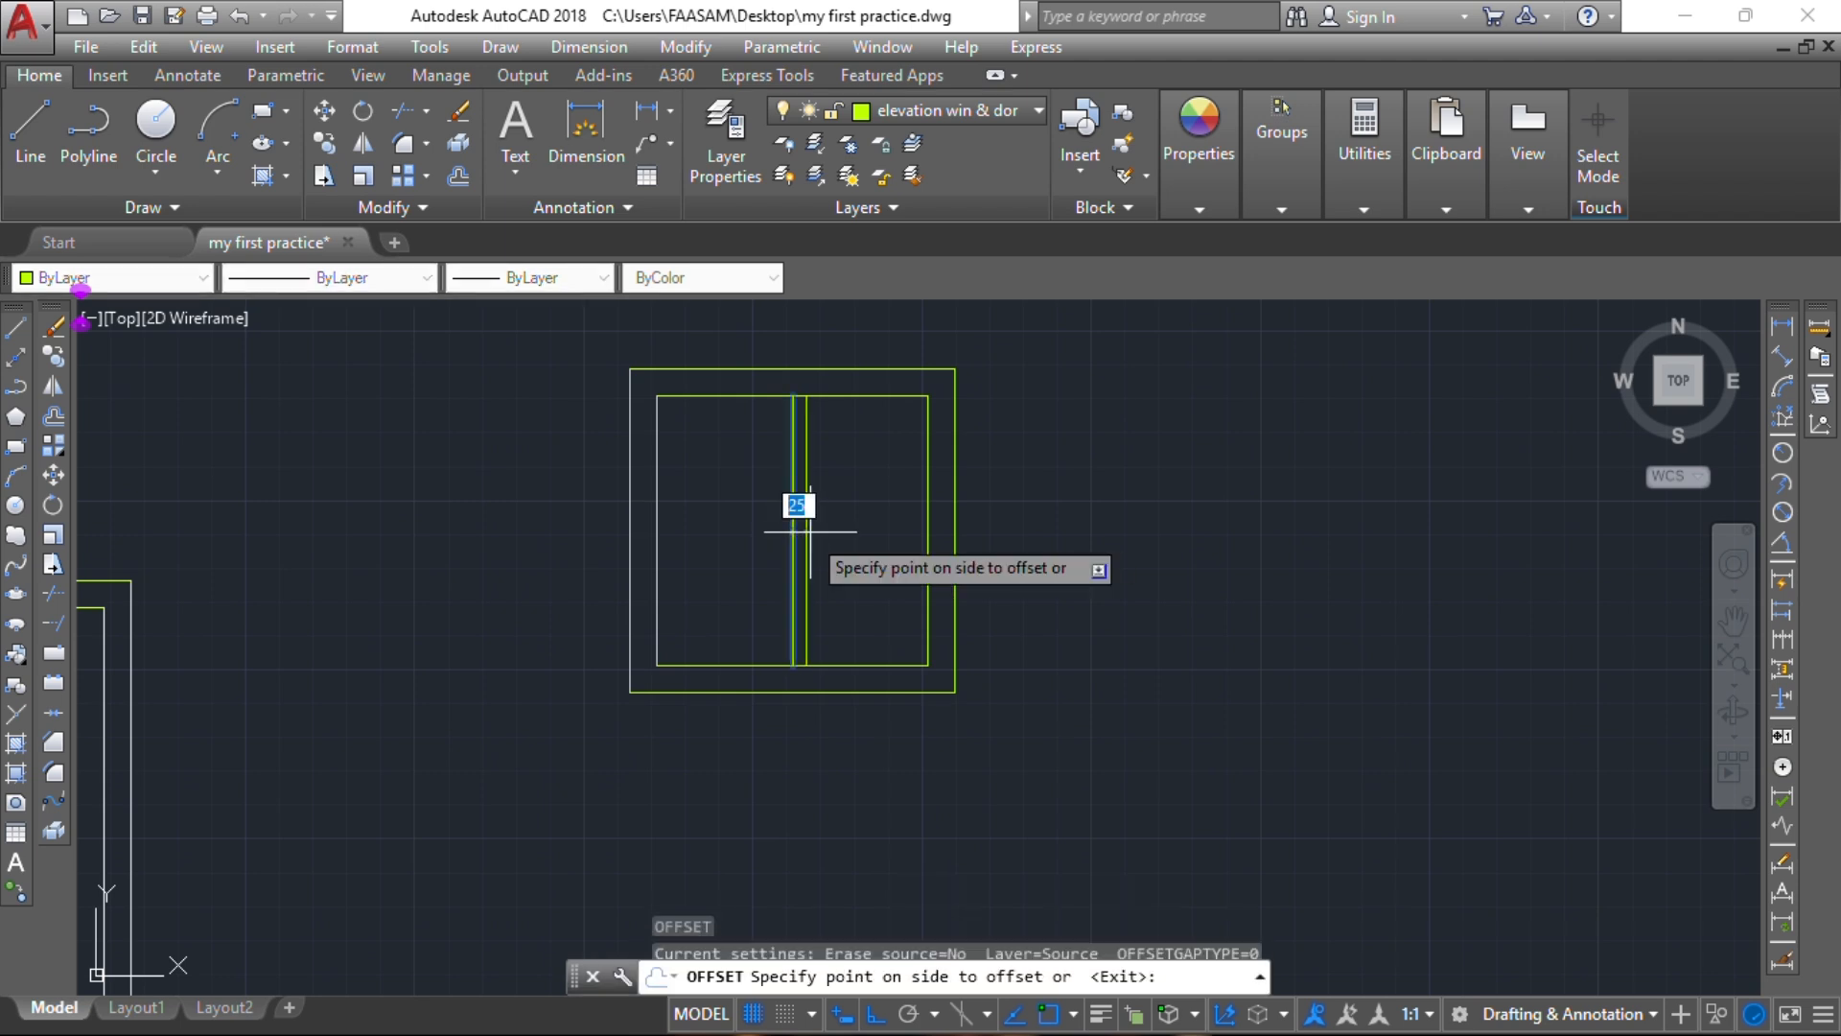
click(802, 527)
click(793, 537)
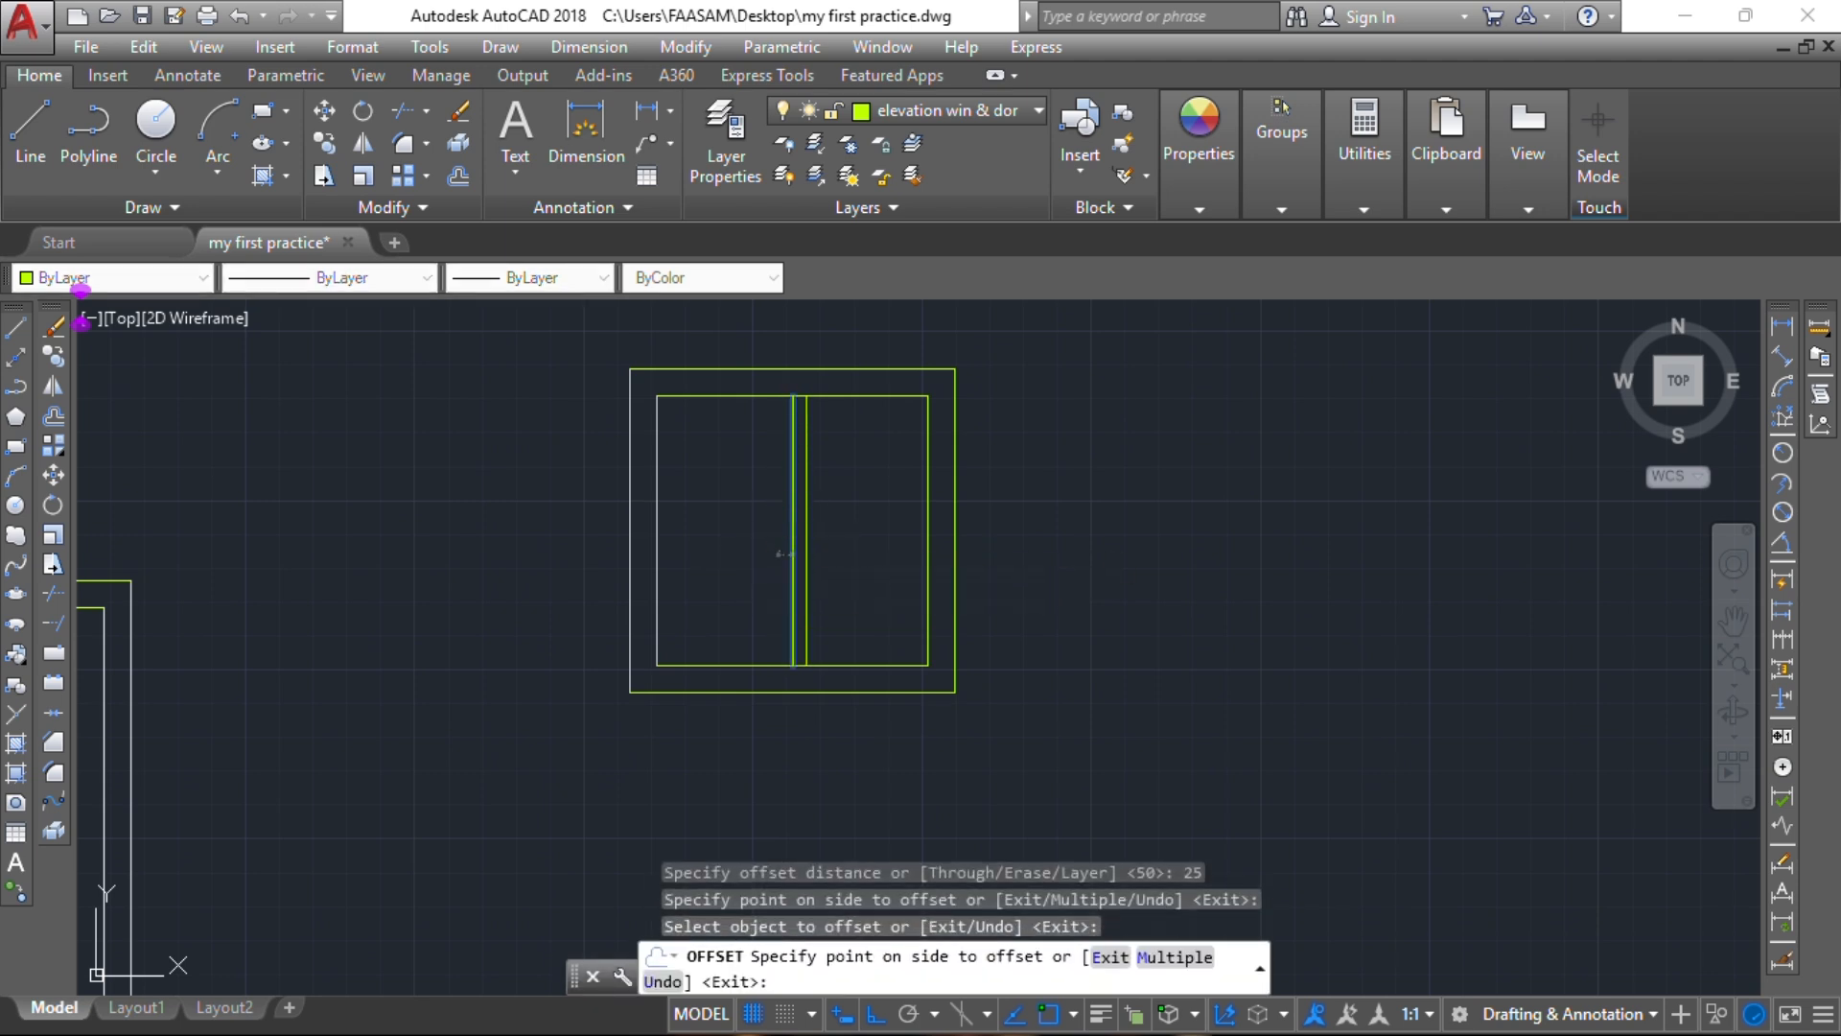
click(782, 548)
key(Escape)
click(793, 531)
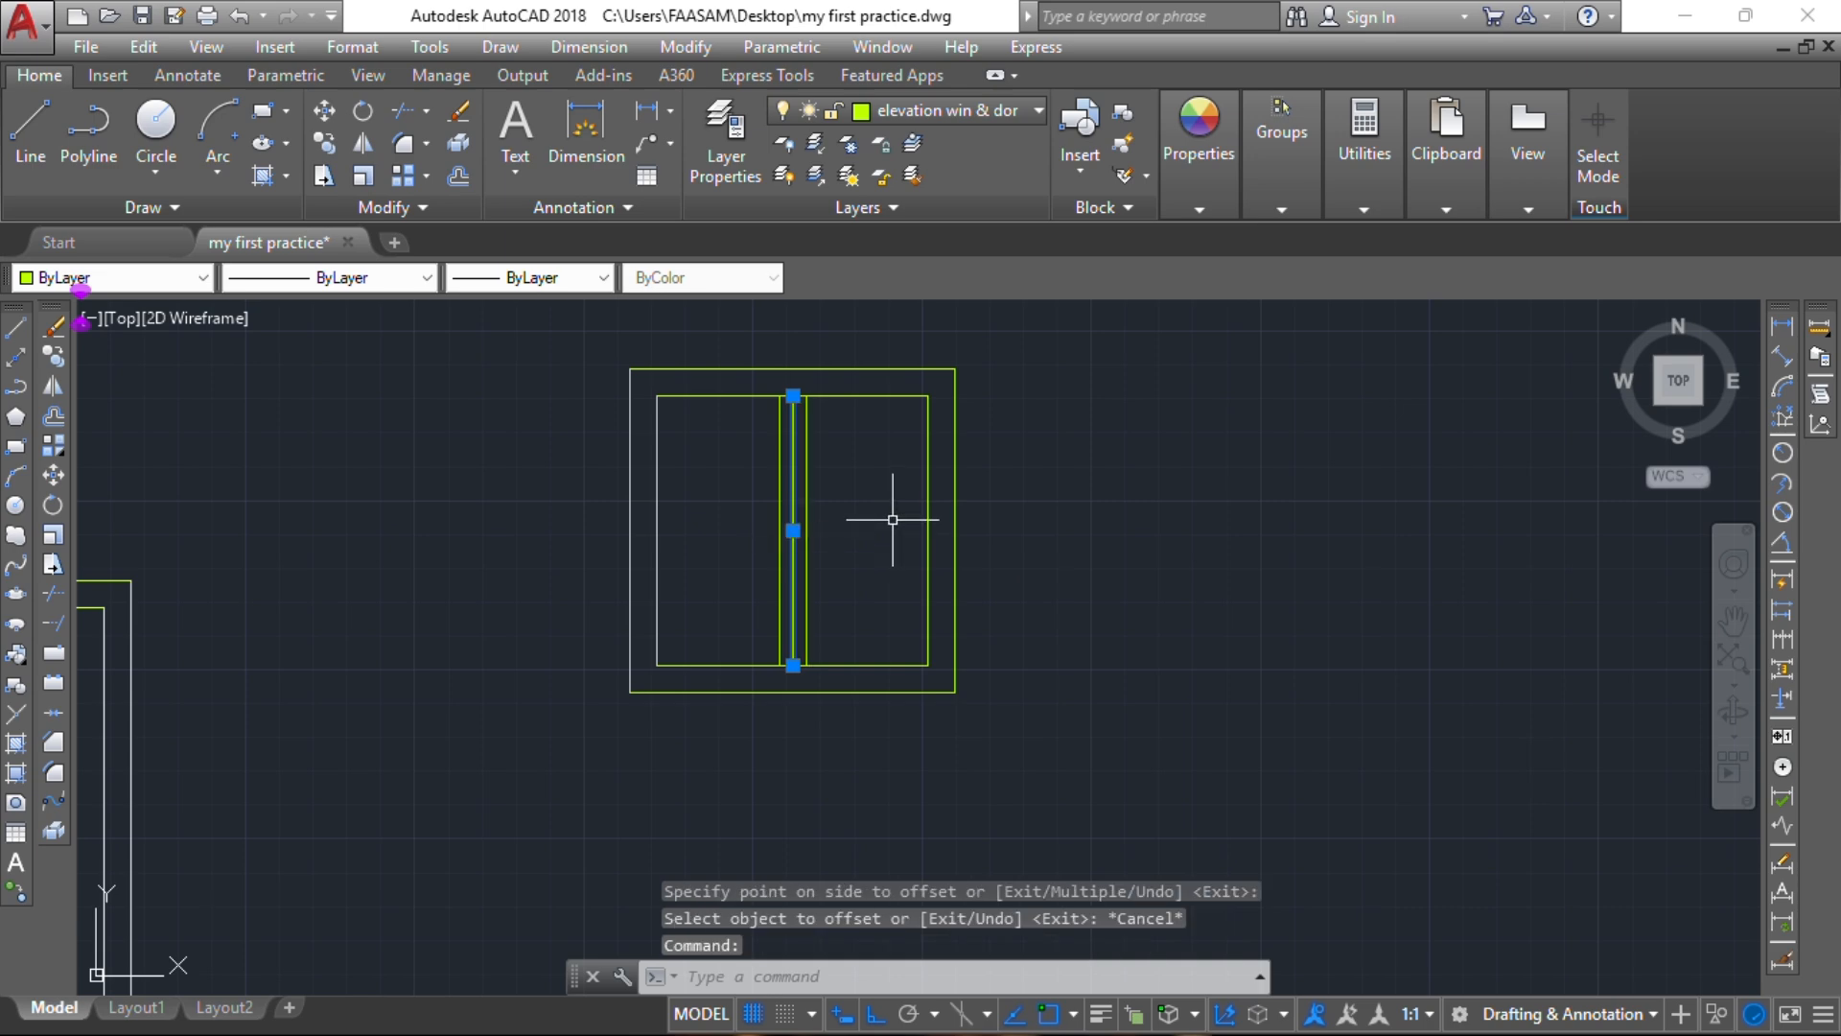
key(Delete)
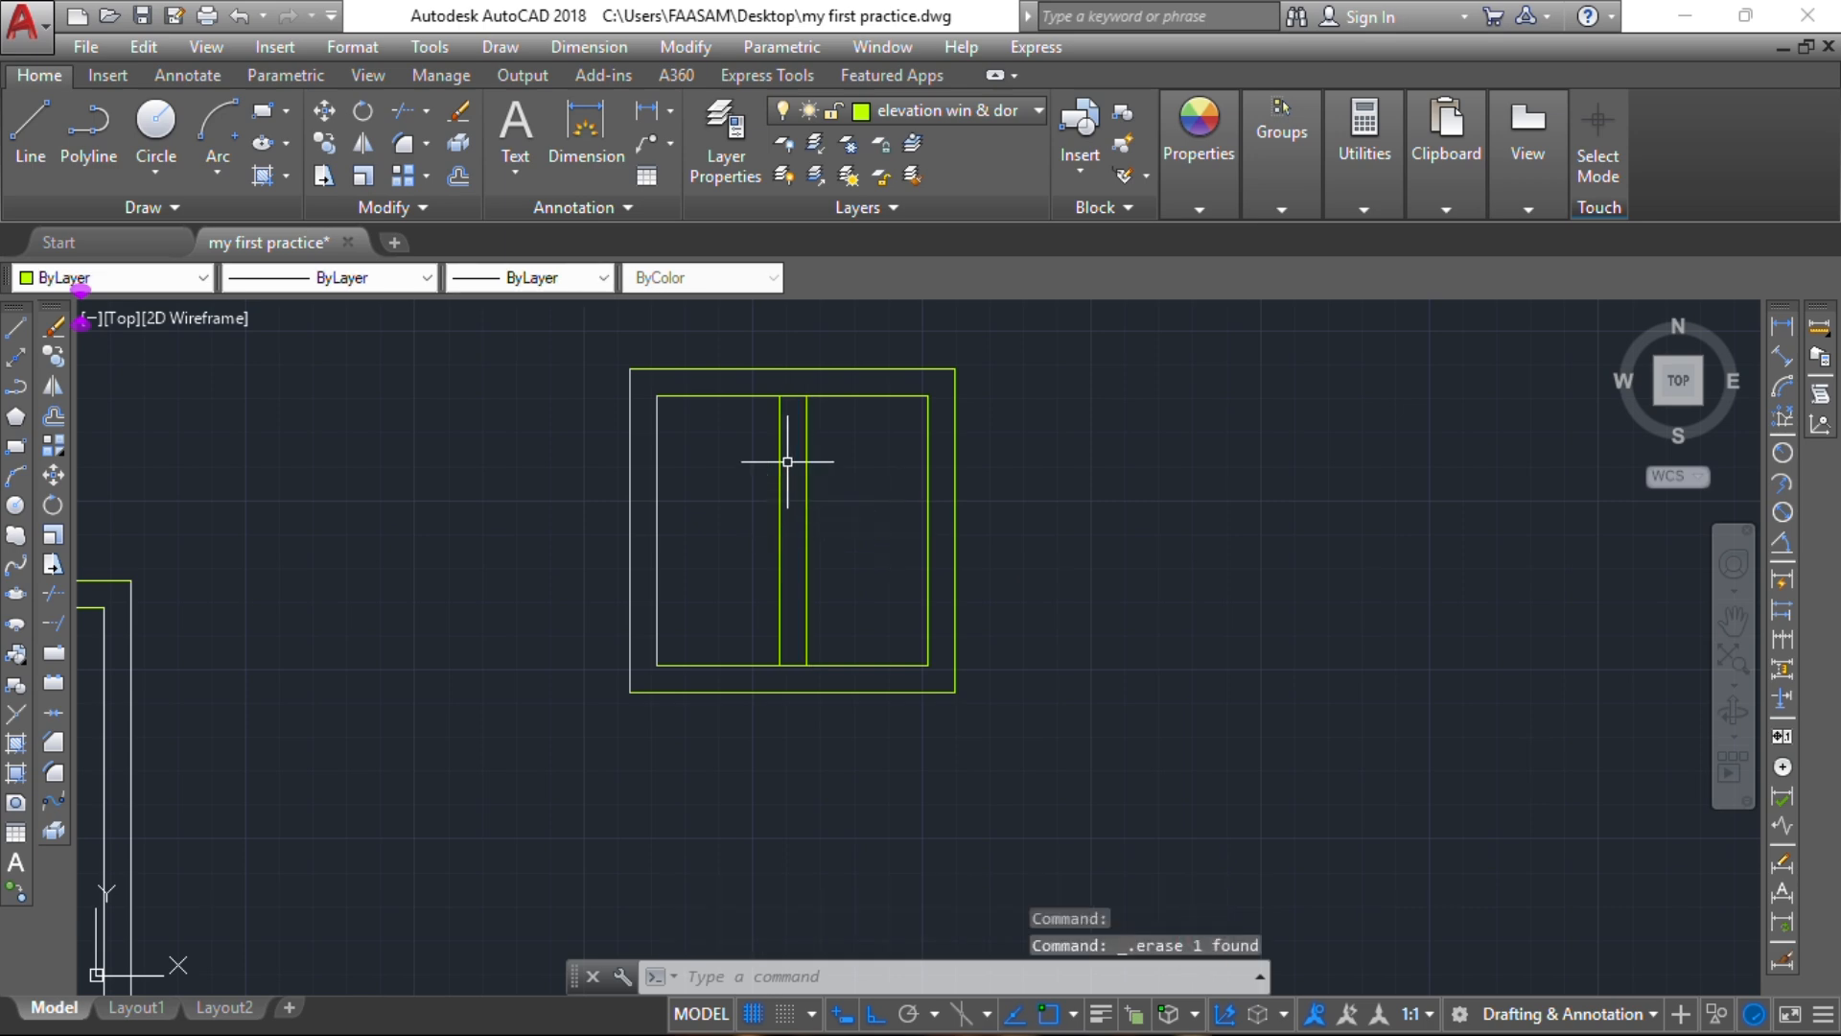
Step: Trim the small window's inner top and bottom edges between its two mullion lines
text(tr)
key(Return)
key(Return)
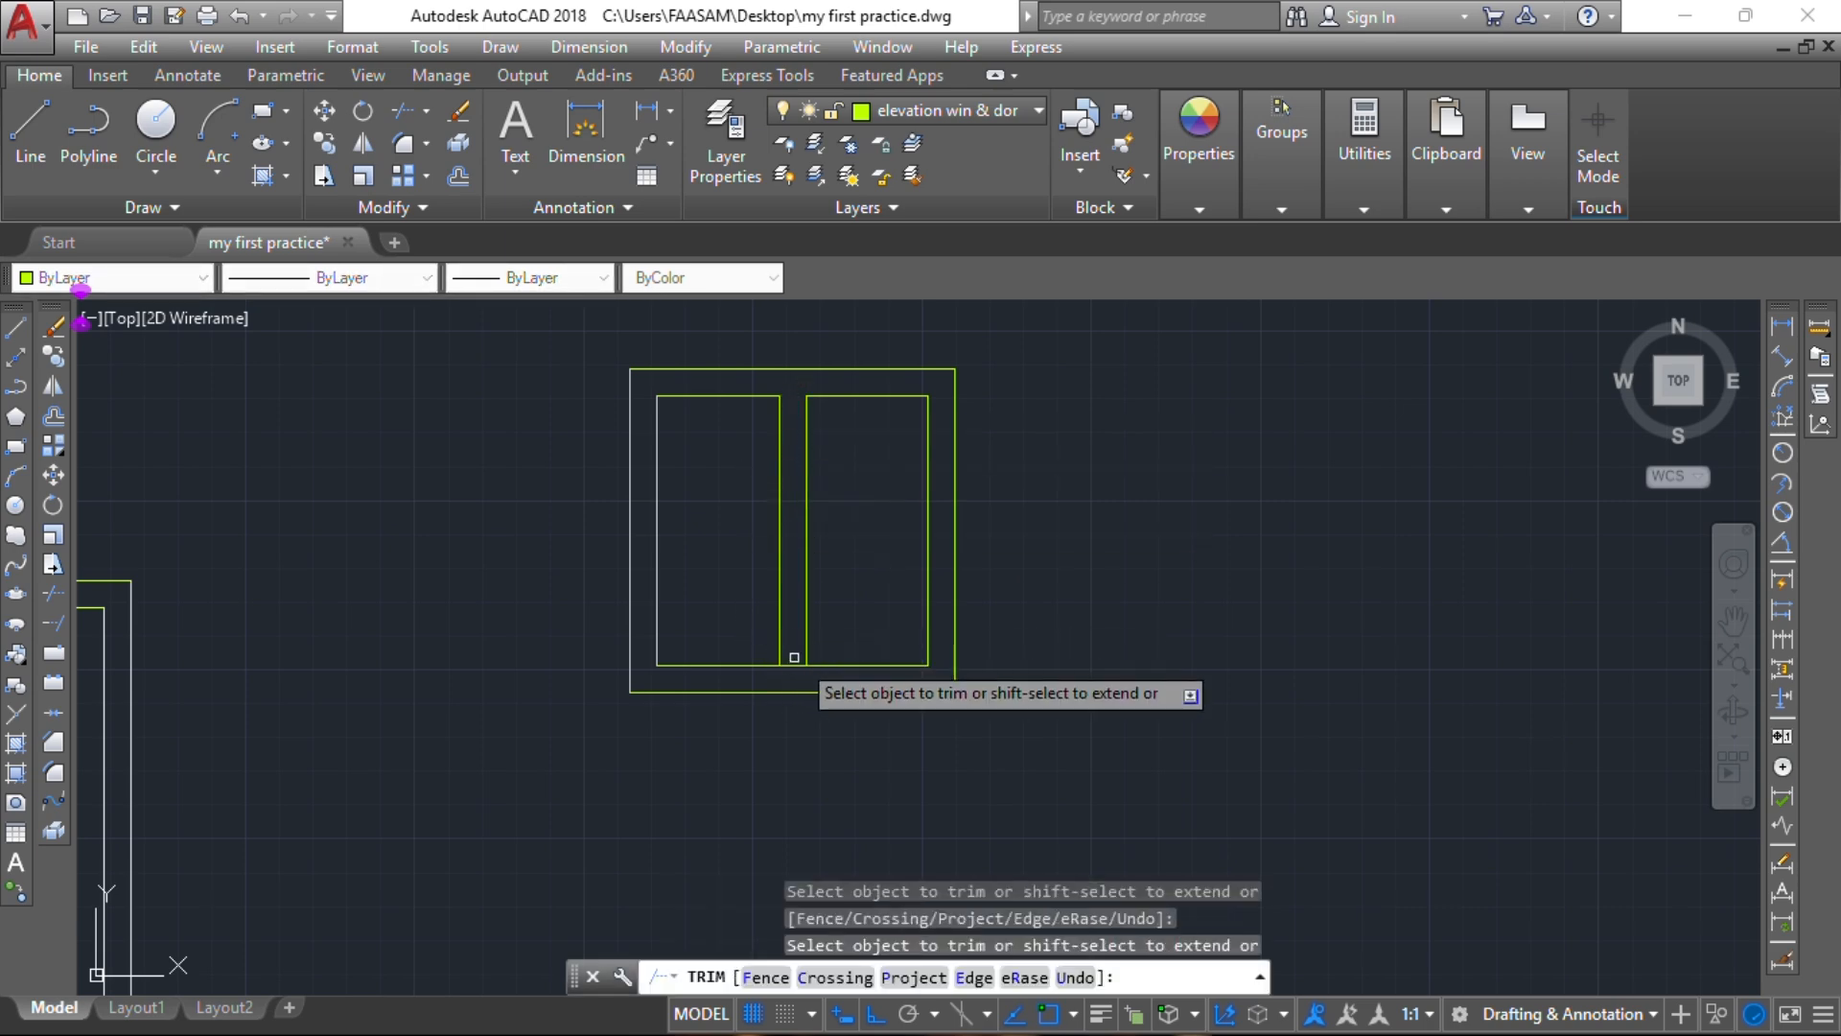
key(Escape)
Step: Start a block definition named "elevation internal window" with its base point at the 1200 by 1200 window's lower-right corner
scroll(867, 558, down, 2)
scroll(867, 558, down, 1)
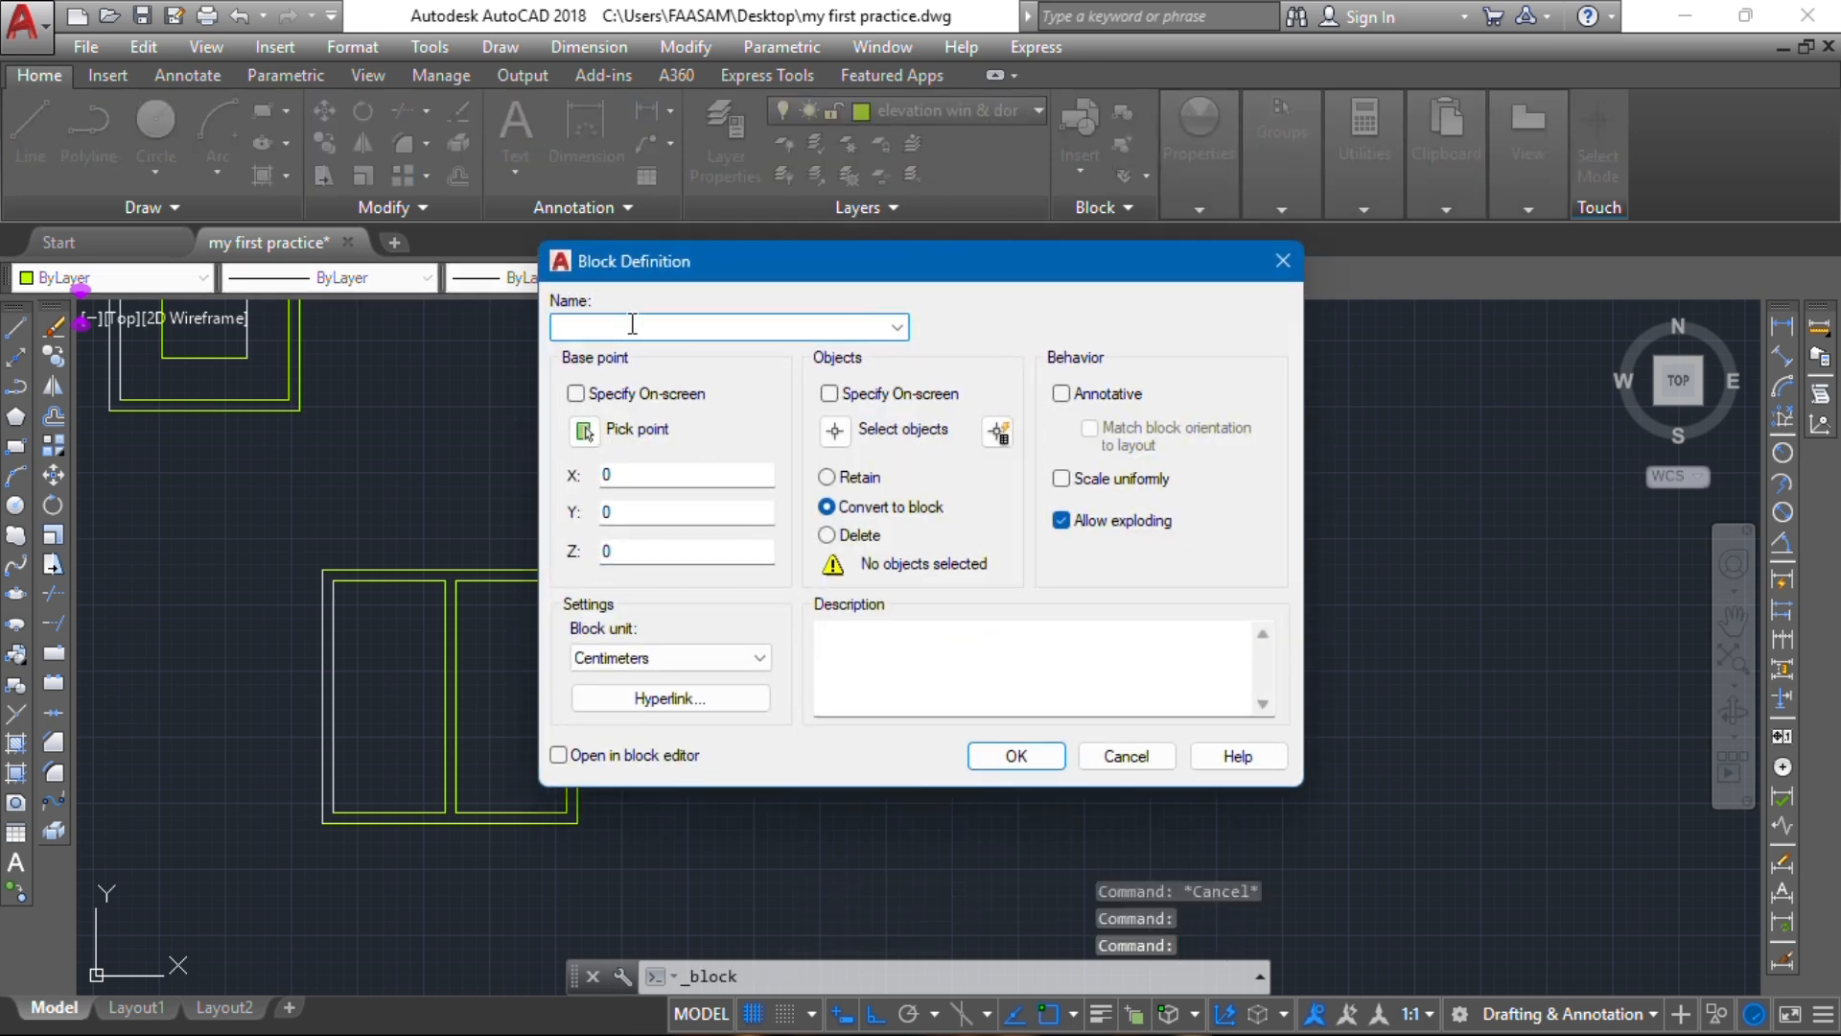
text(vati)
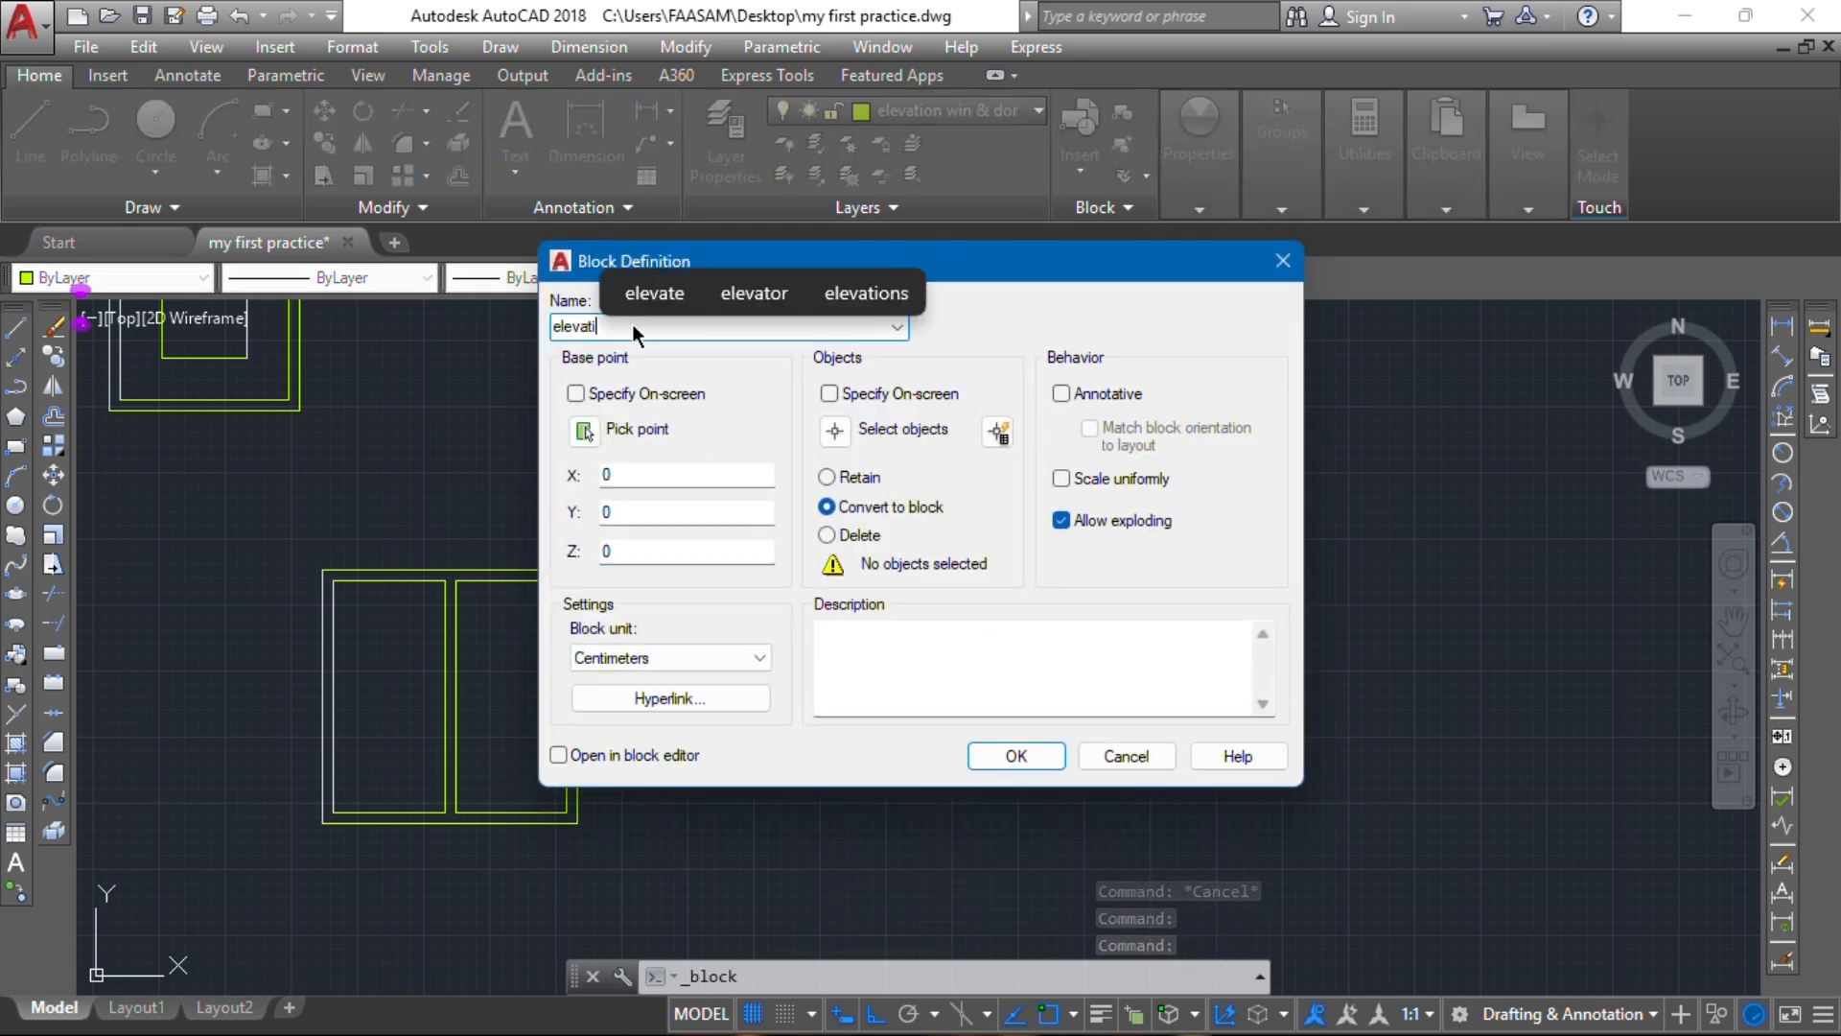
text(on int)
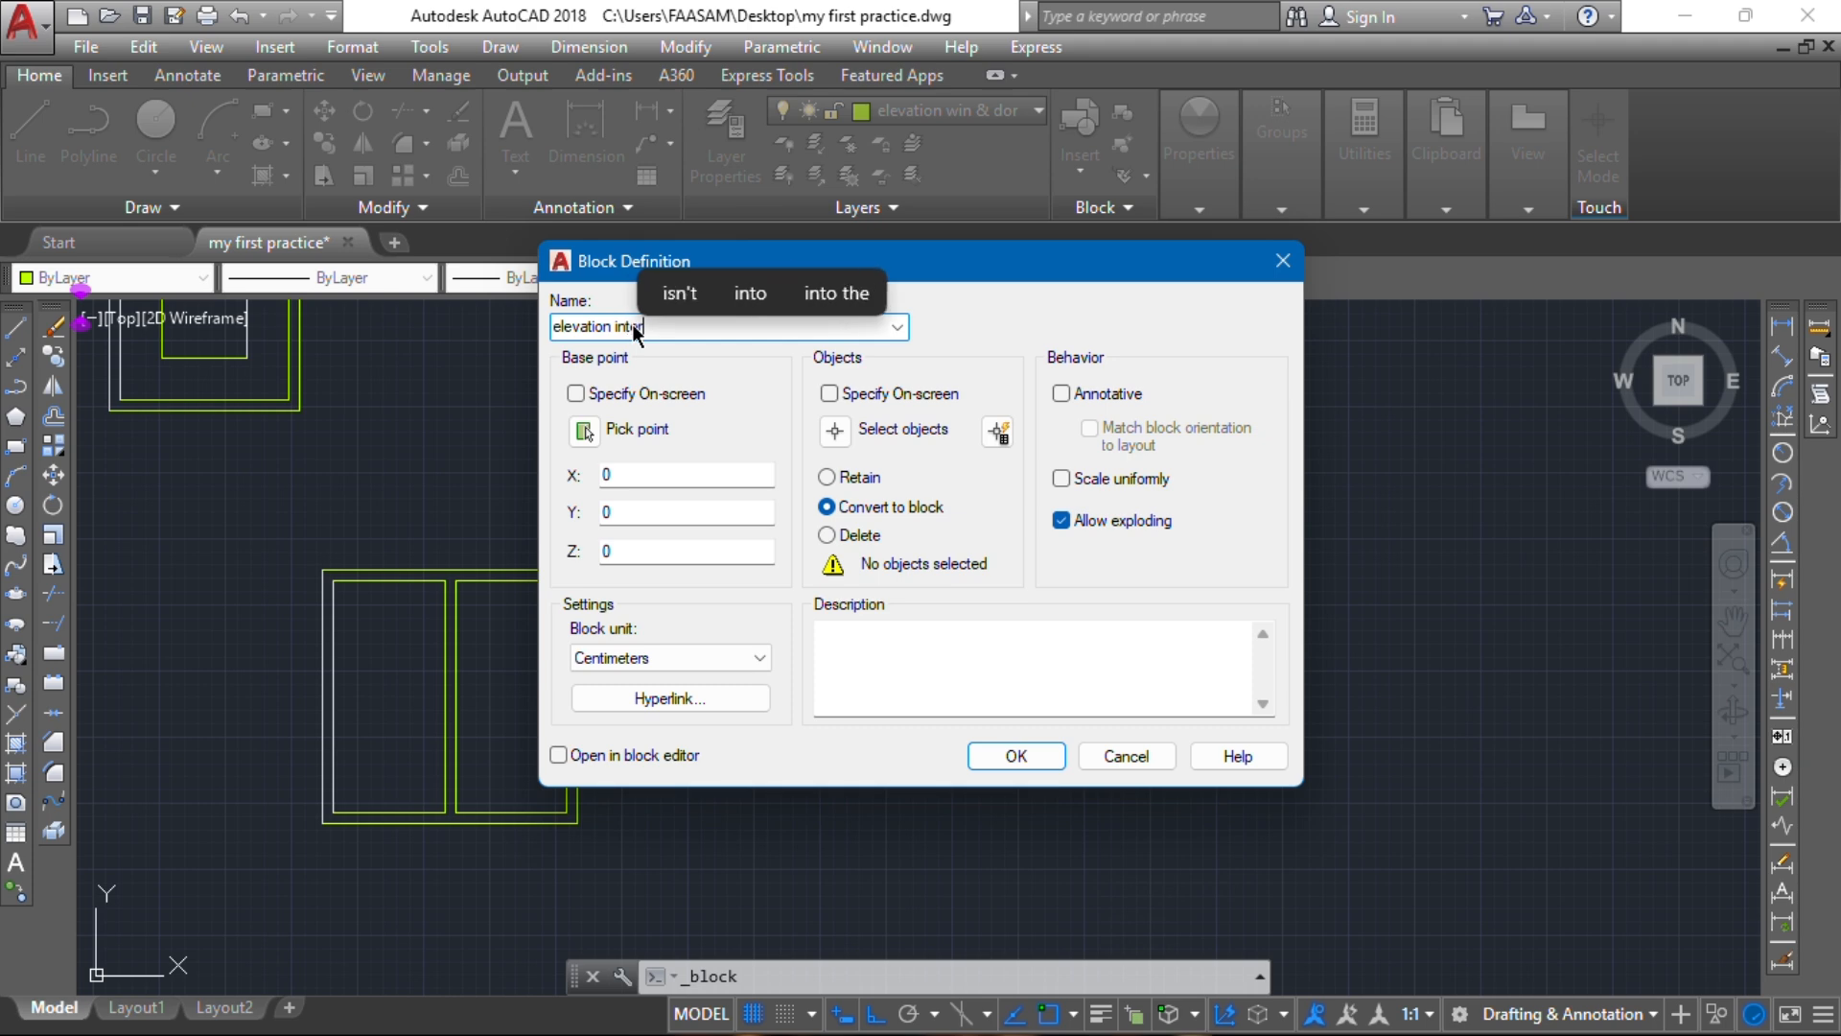
text(ernal window)
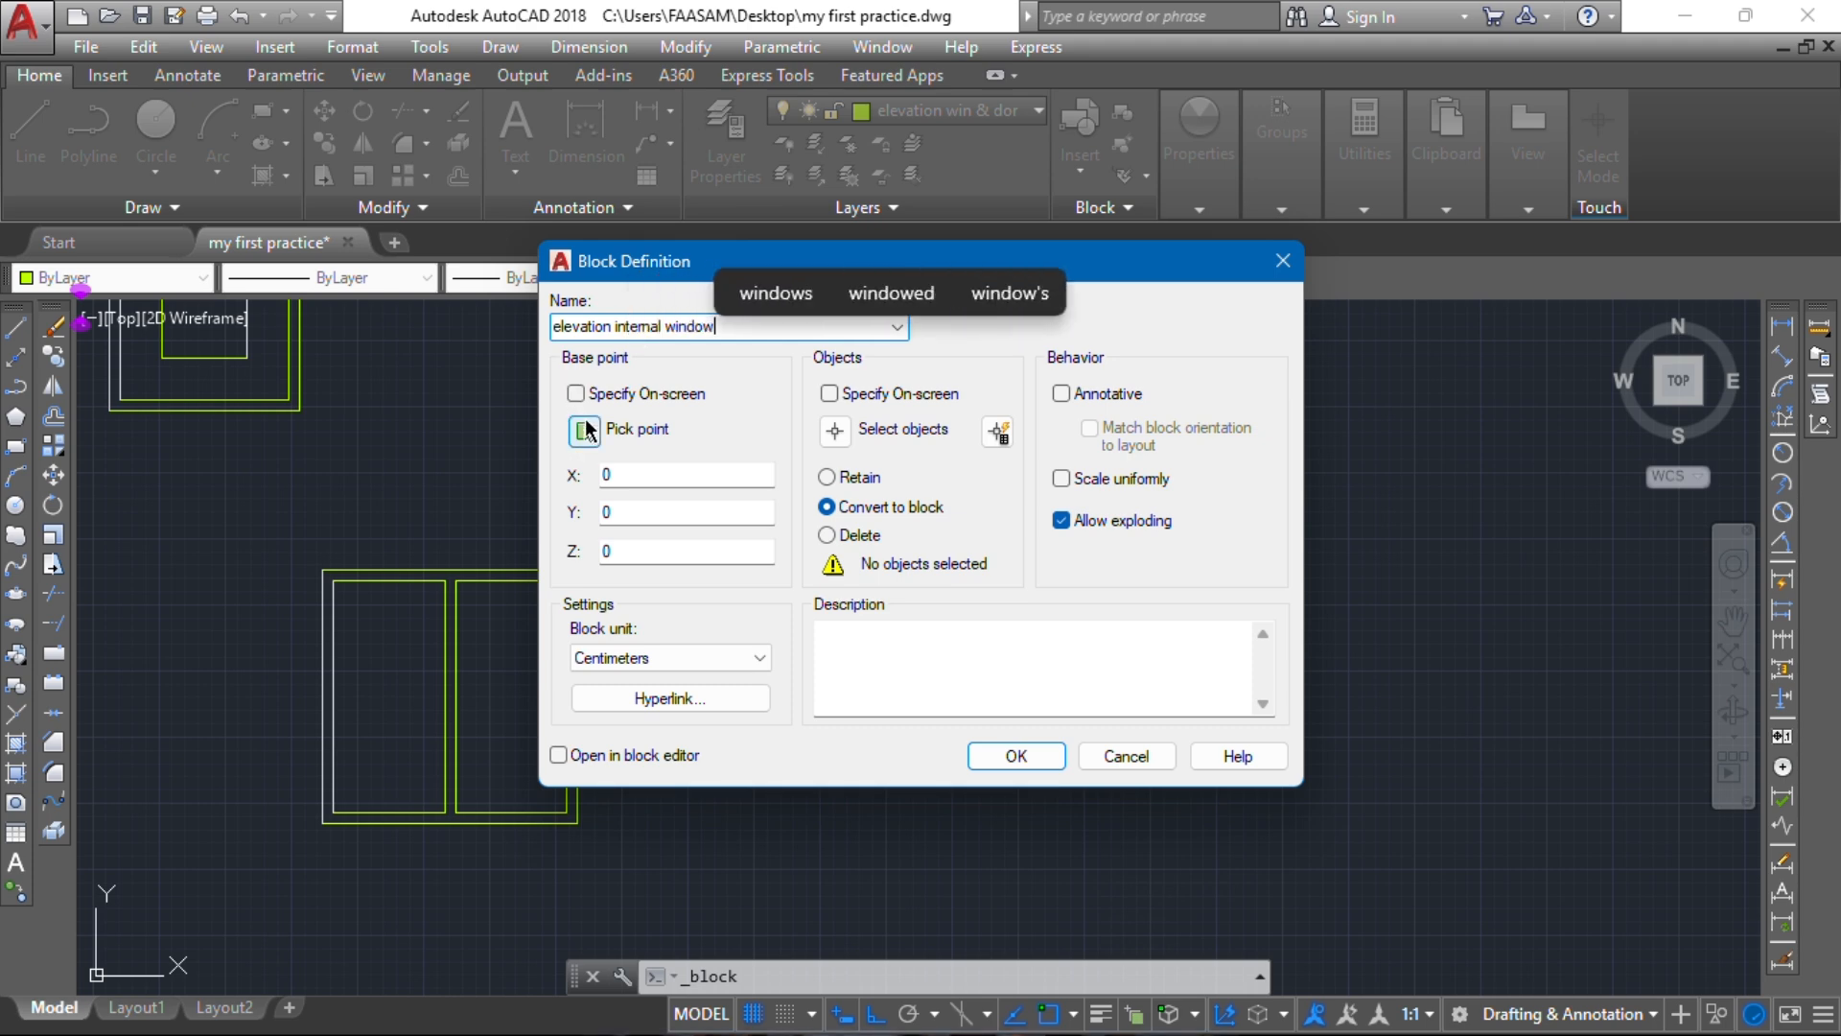
click(586, 431)
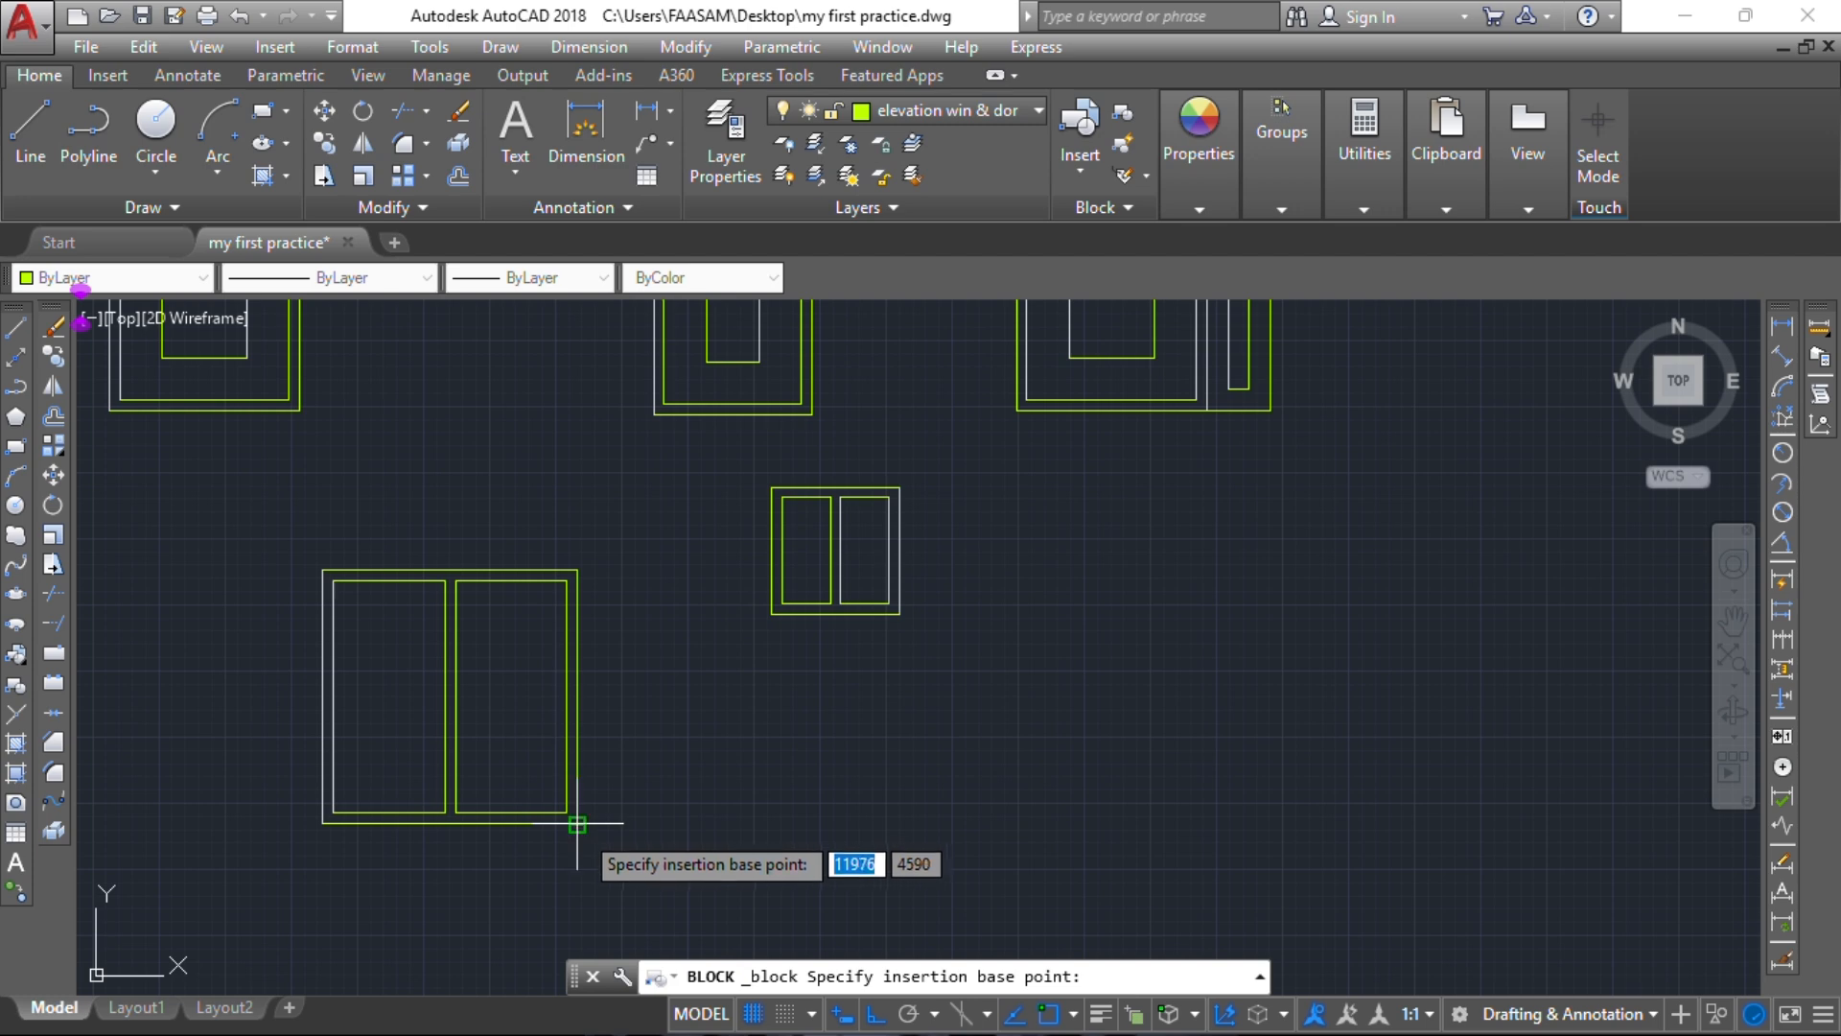
click(578, 822)
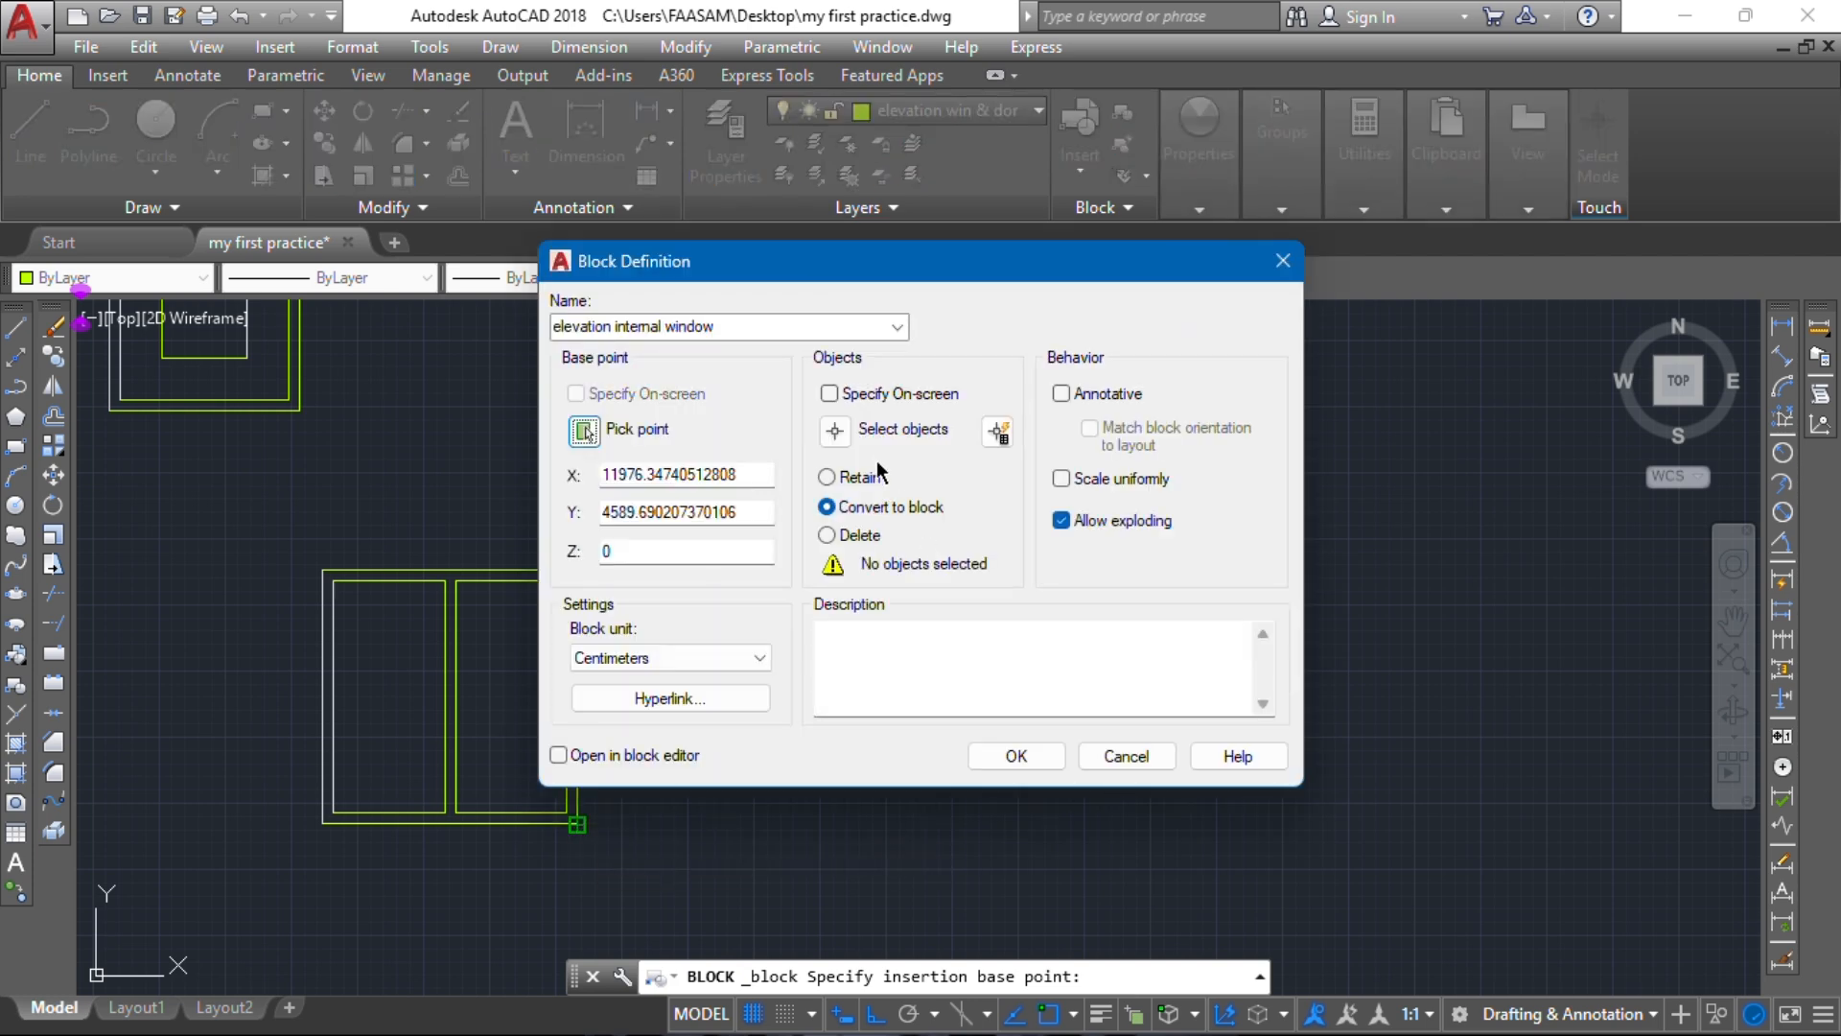
Step: Select all the lines of the 1200 by 1200 window as the block's objects and create the block
click(836, 431)
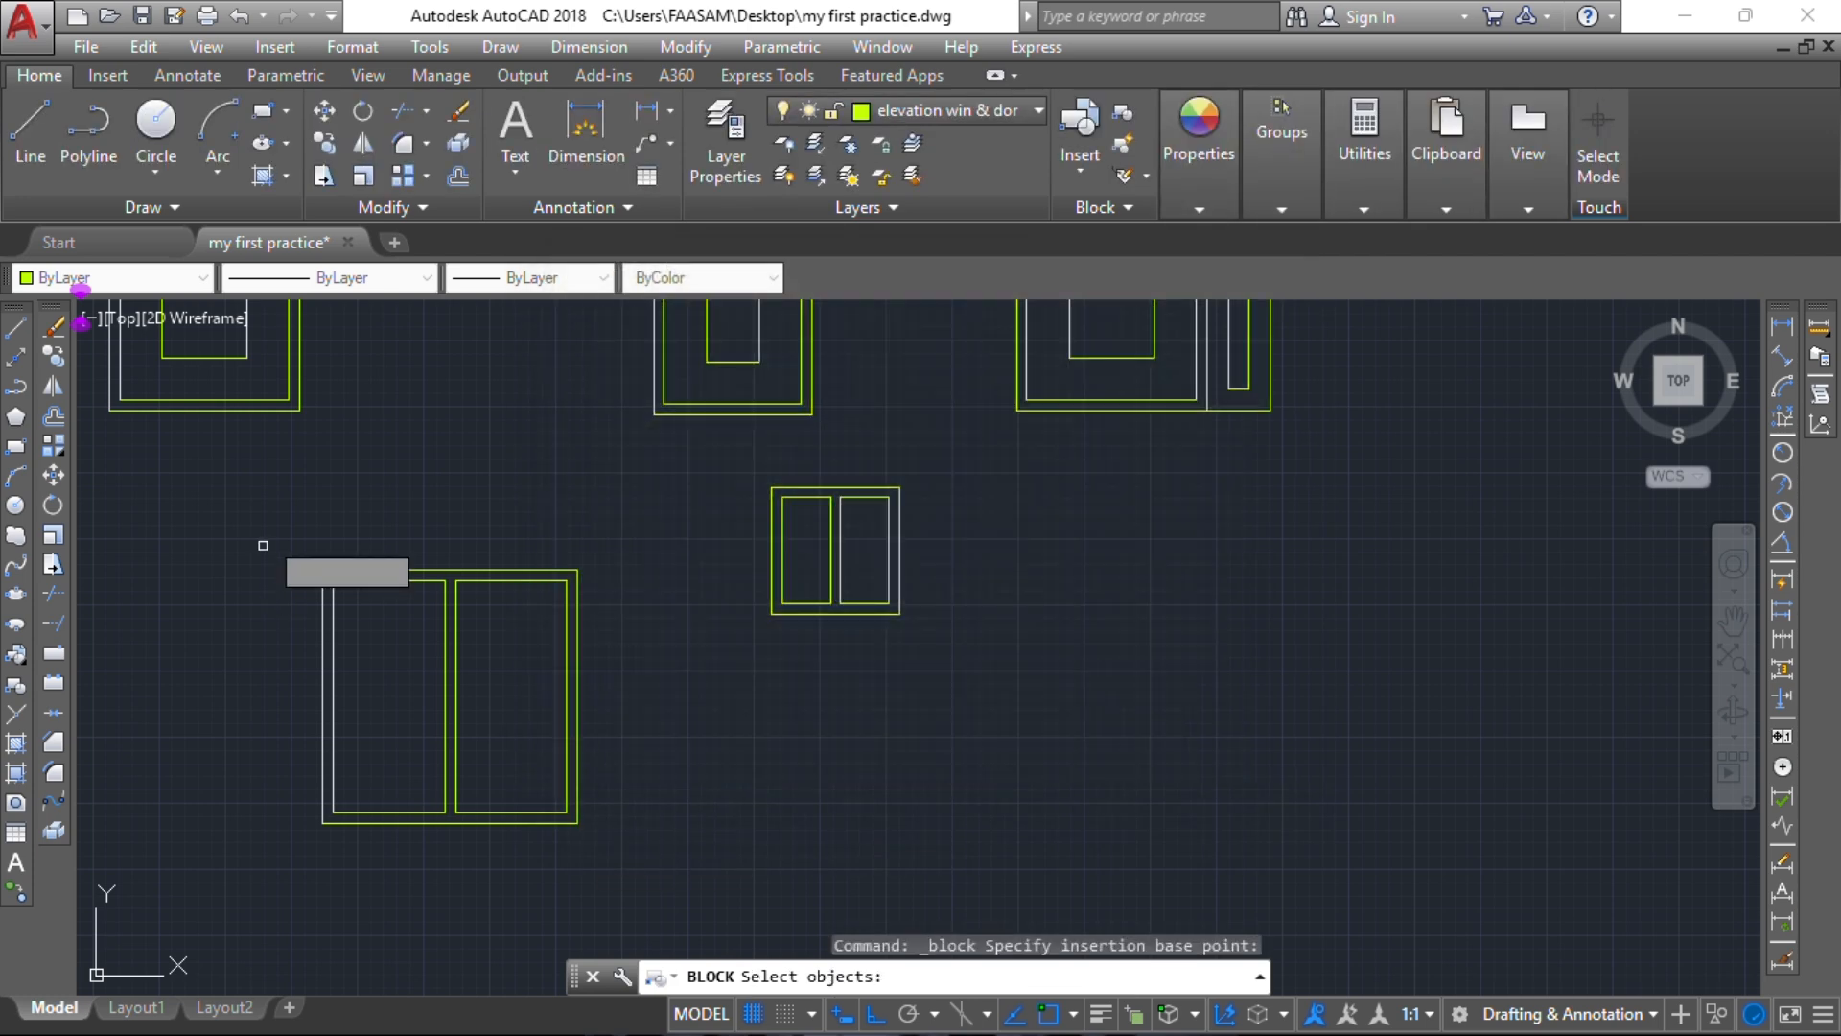
click(268, 525)
click(588, 853)
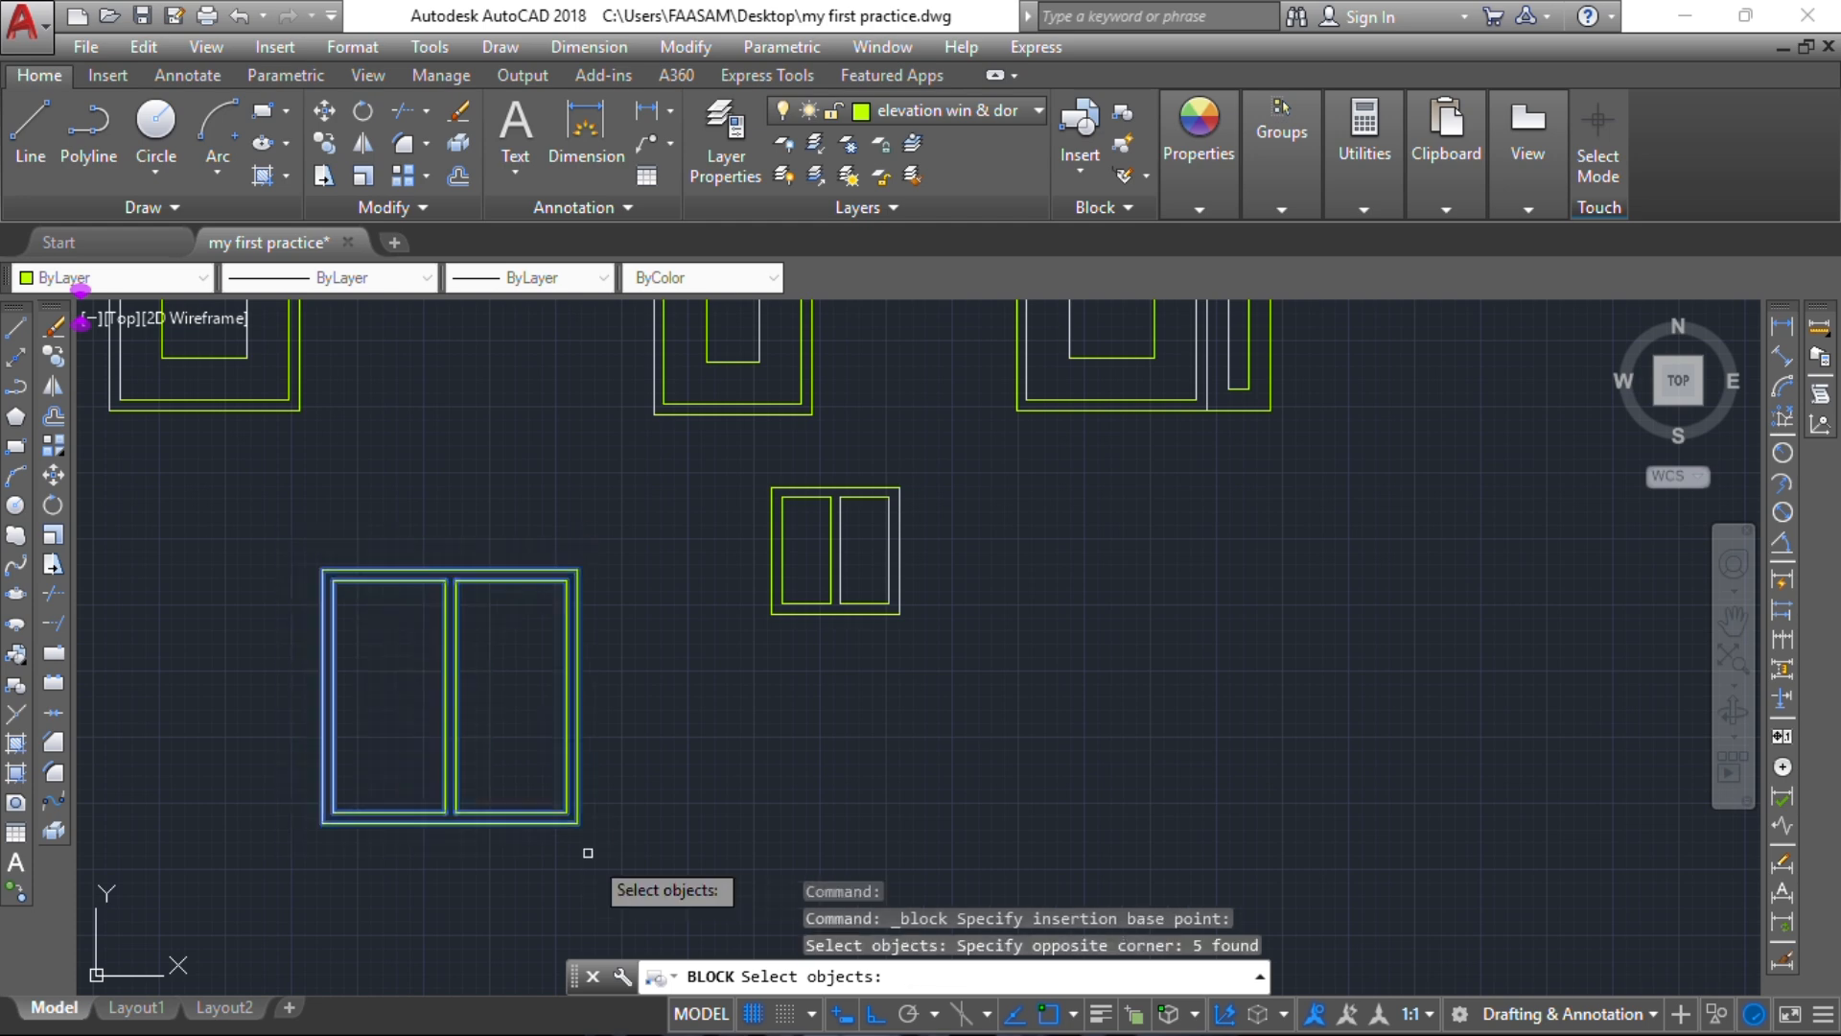
key(Return)
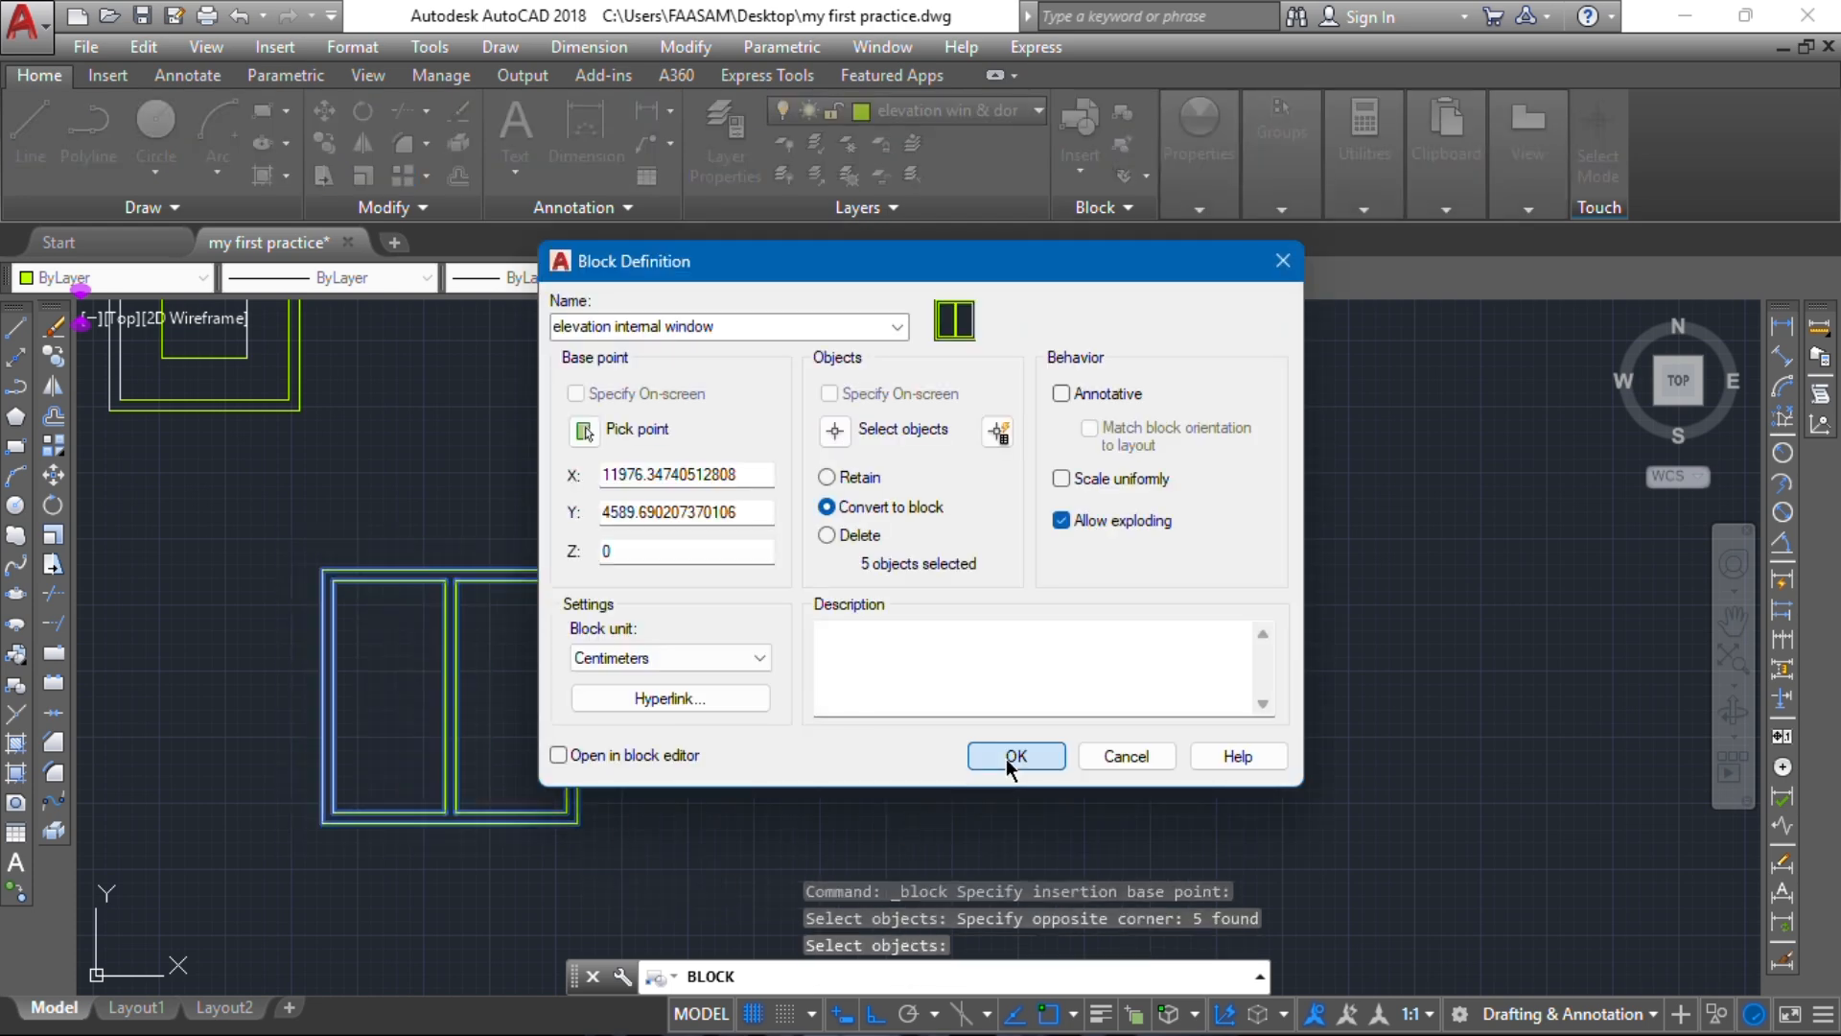
click(1015, 756)
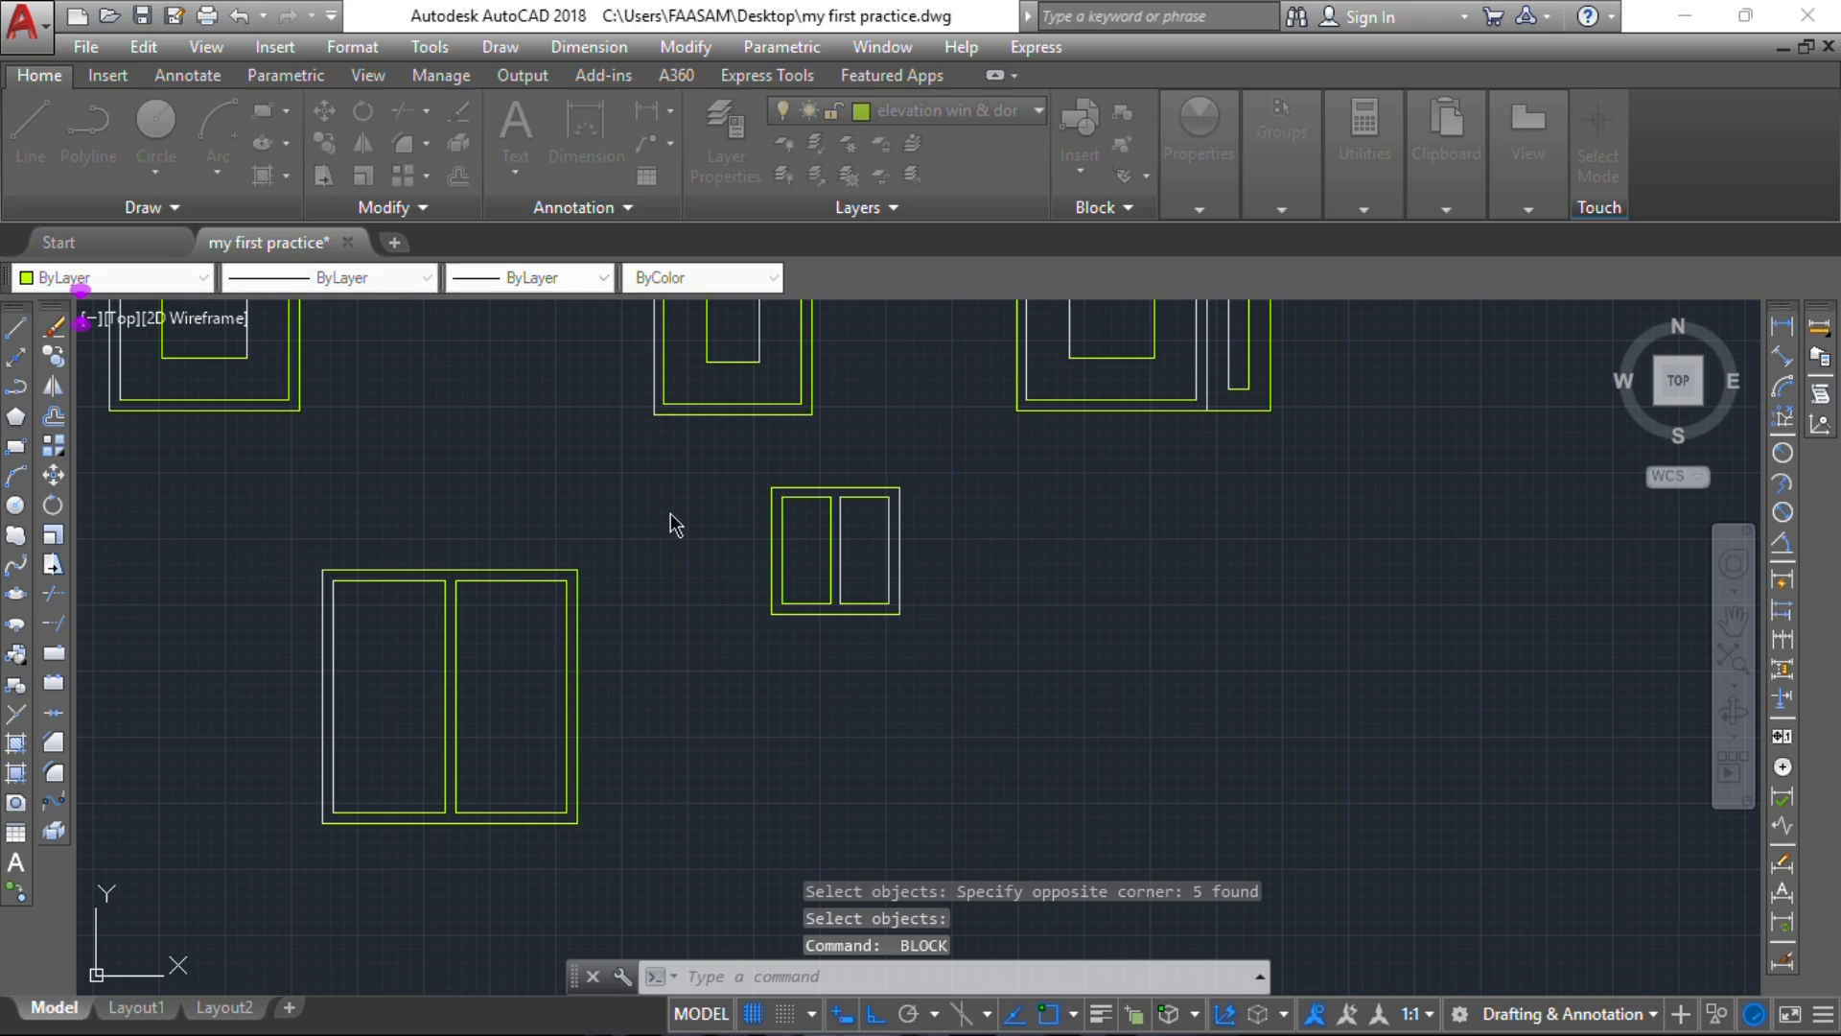
Step: Start a block definition named "elevation toilet window" with its base point at the 600 by 600 window's lower-left corner
key(Return)
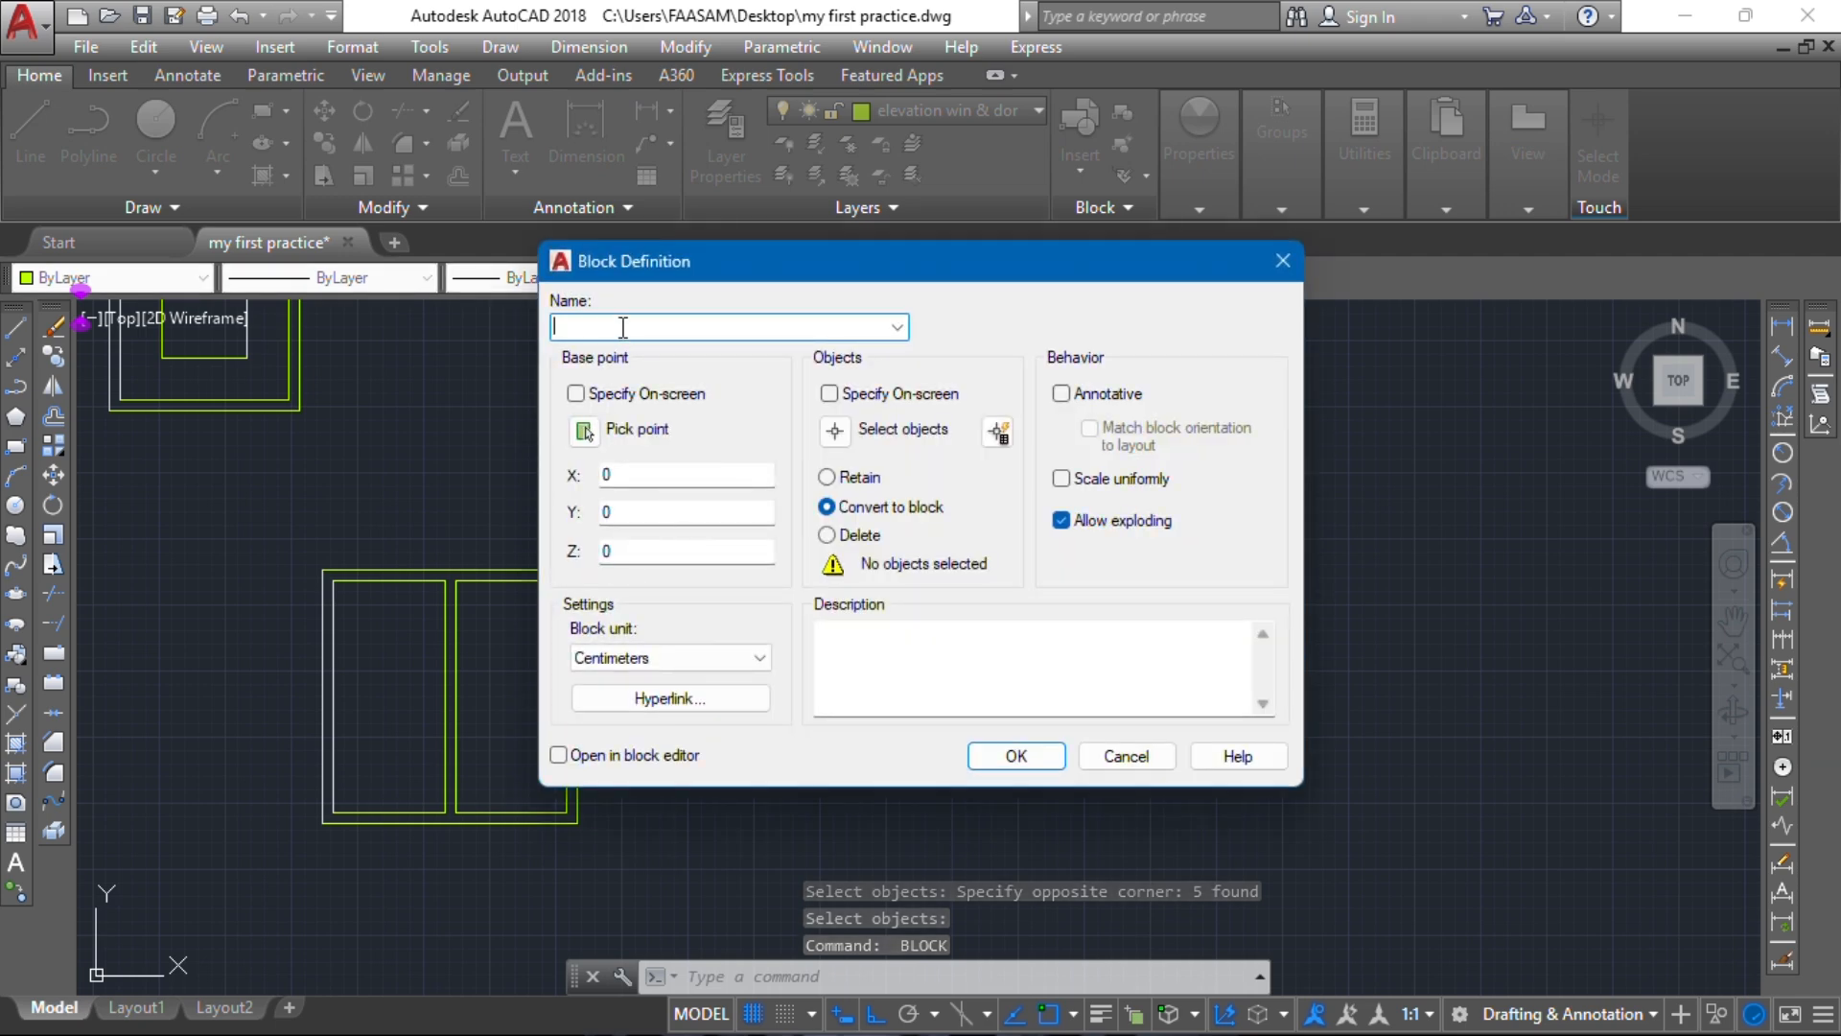
text(elevatio)
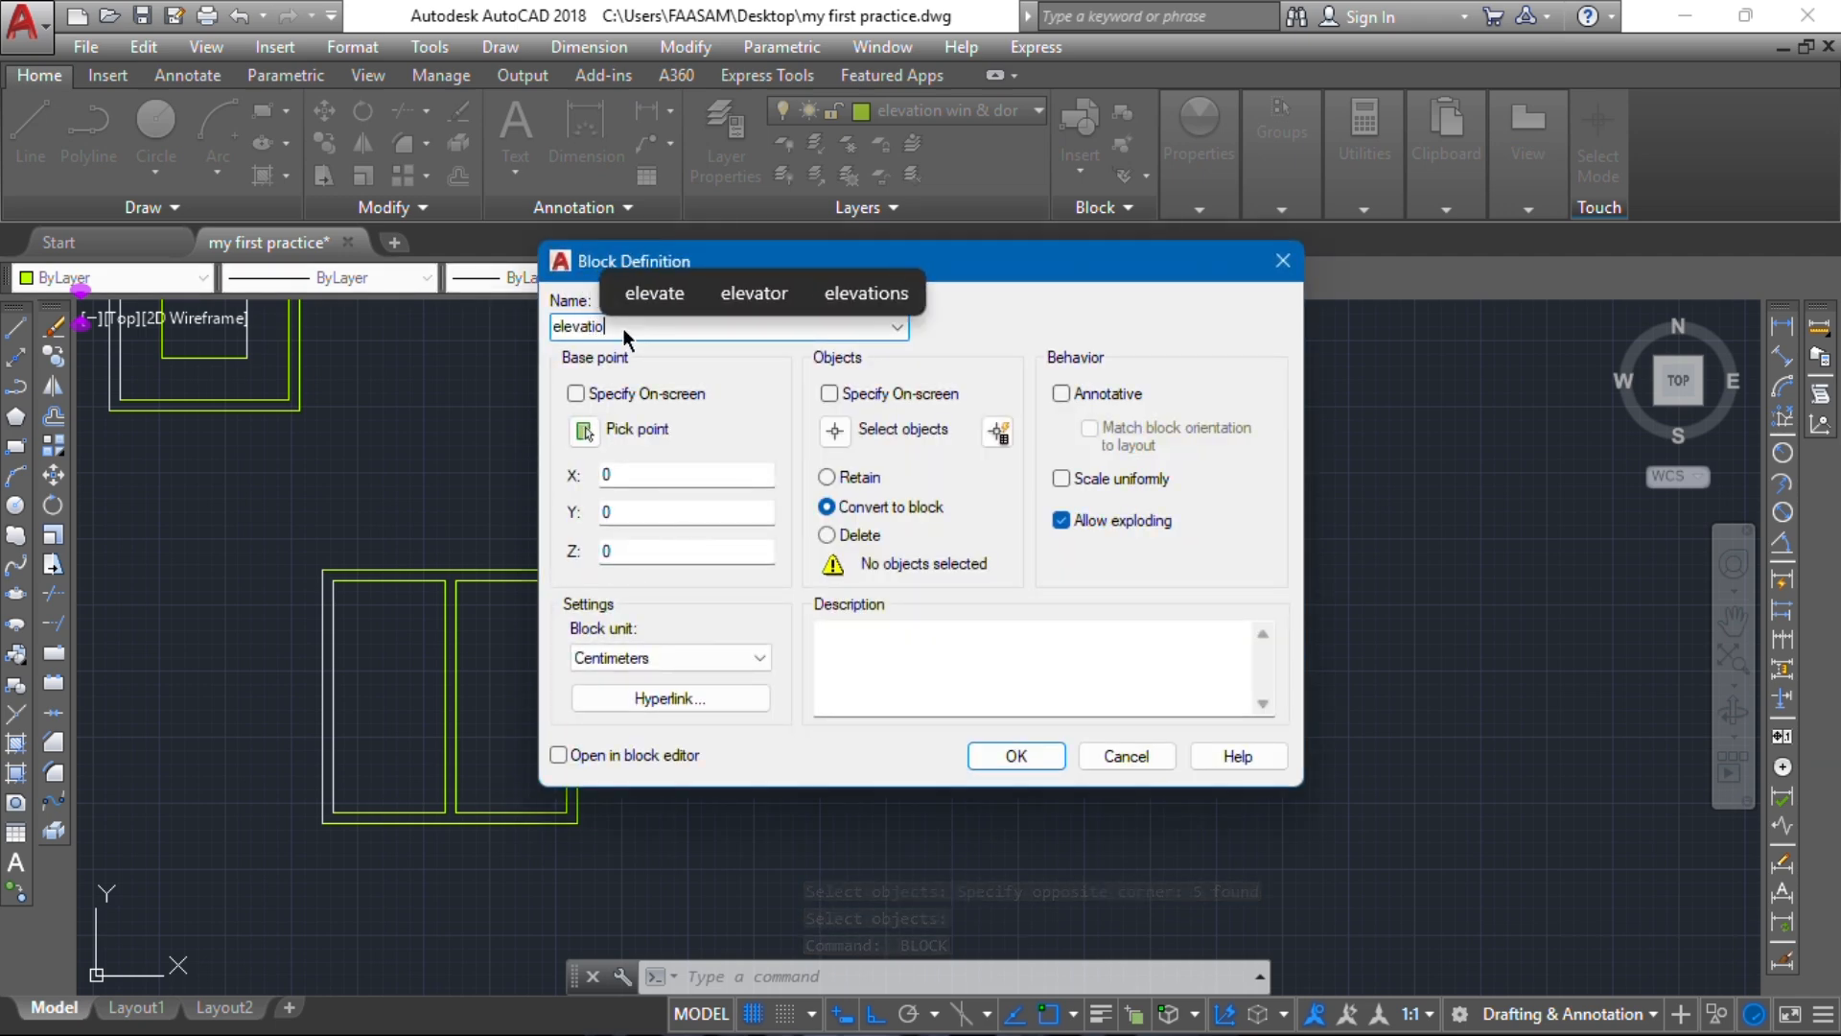
text(n toile)
text(t window)
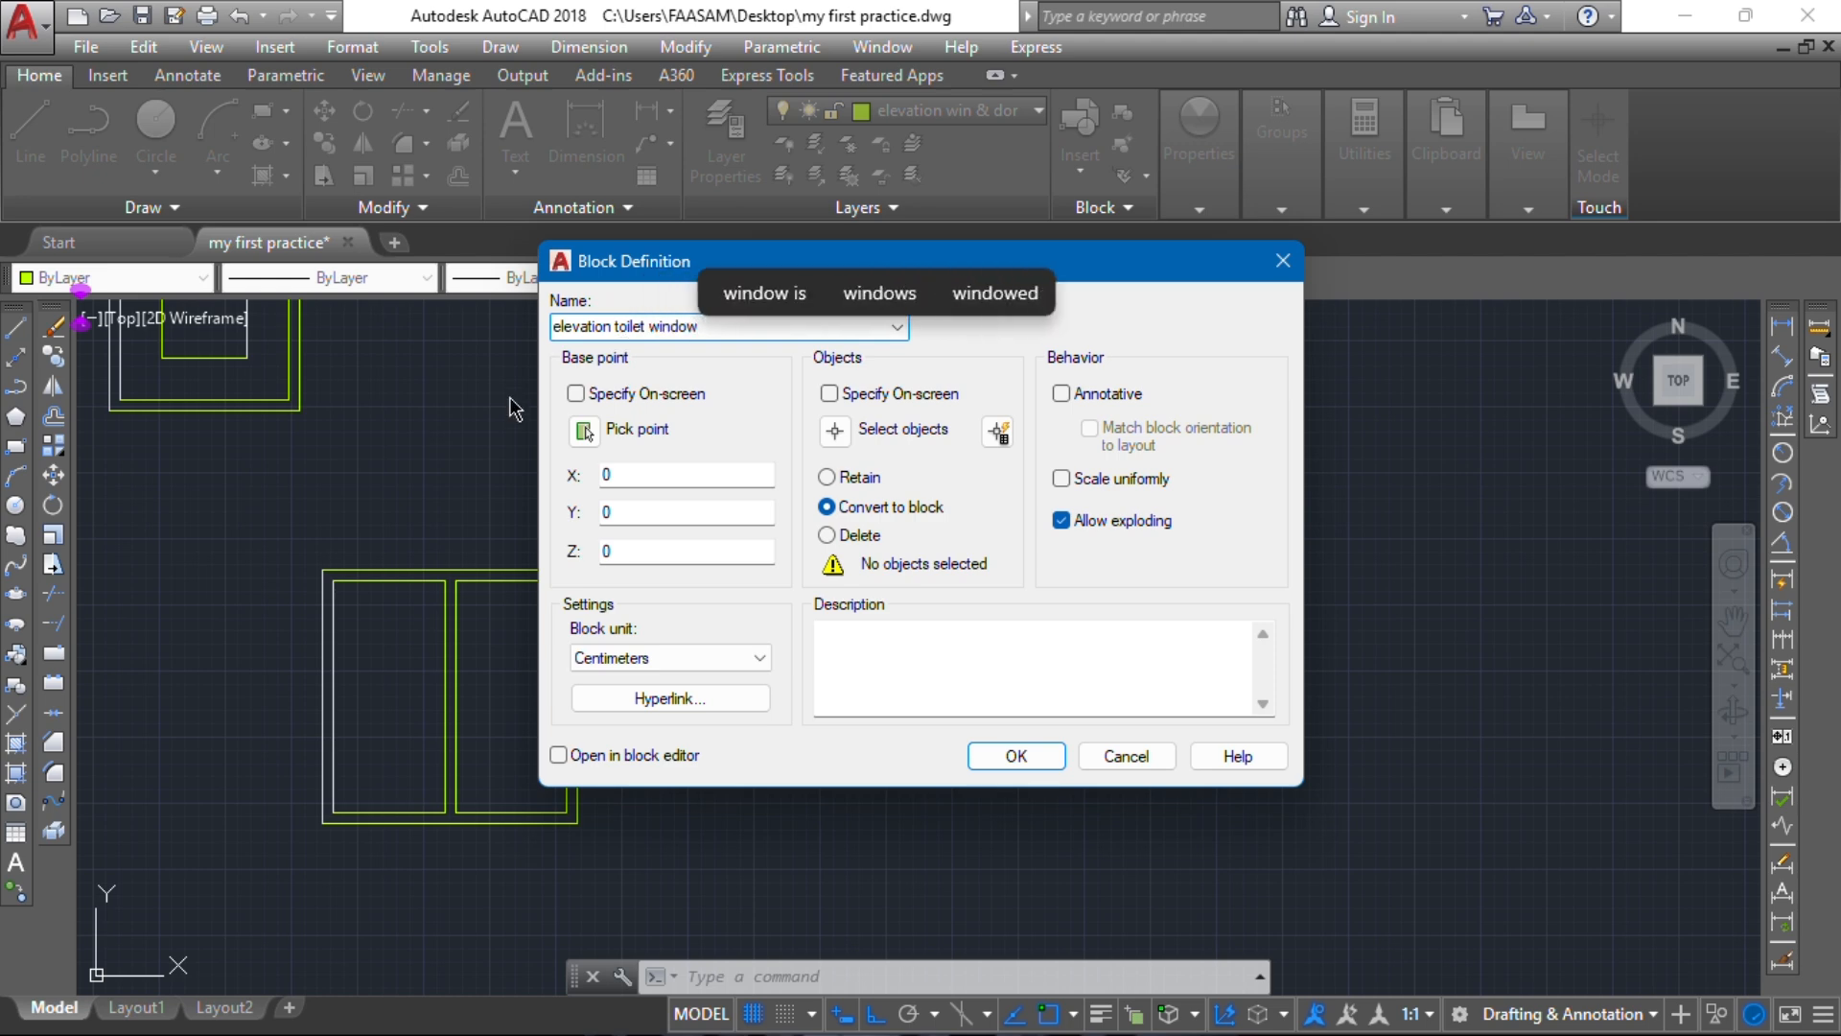
click(584, 434)
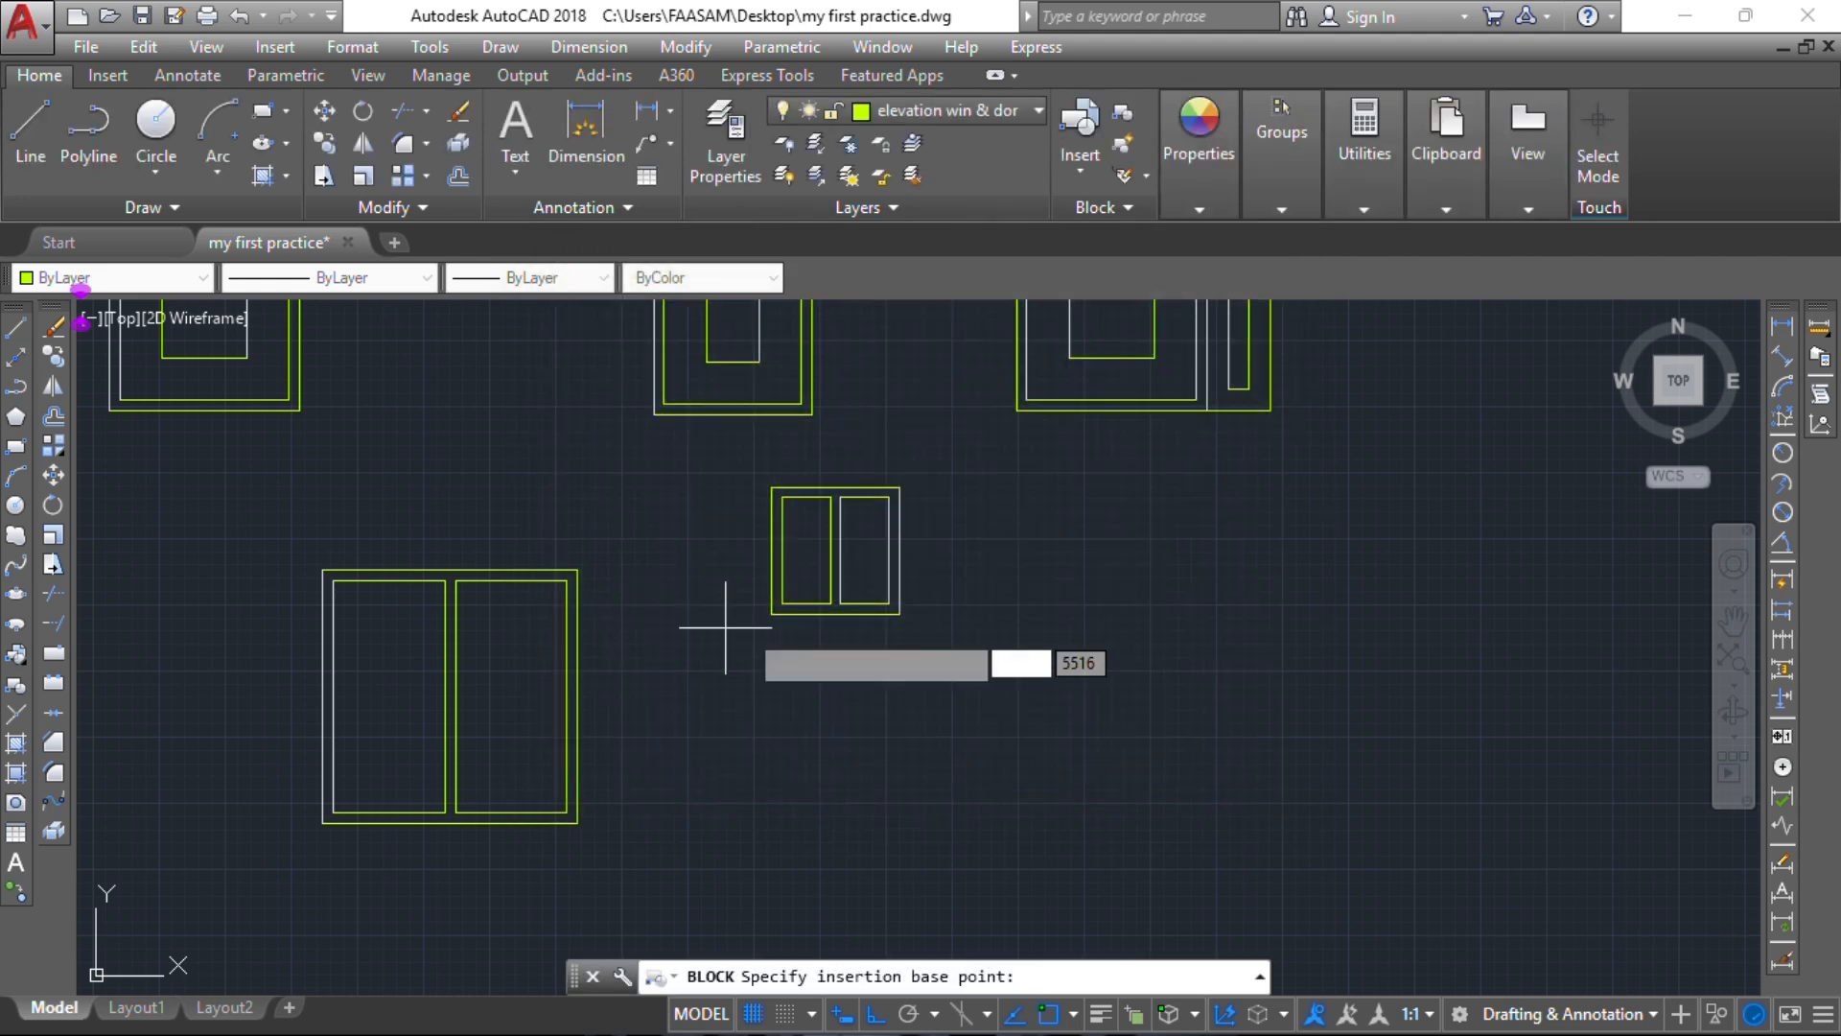
click(771, 614)
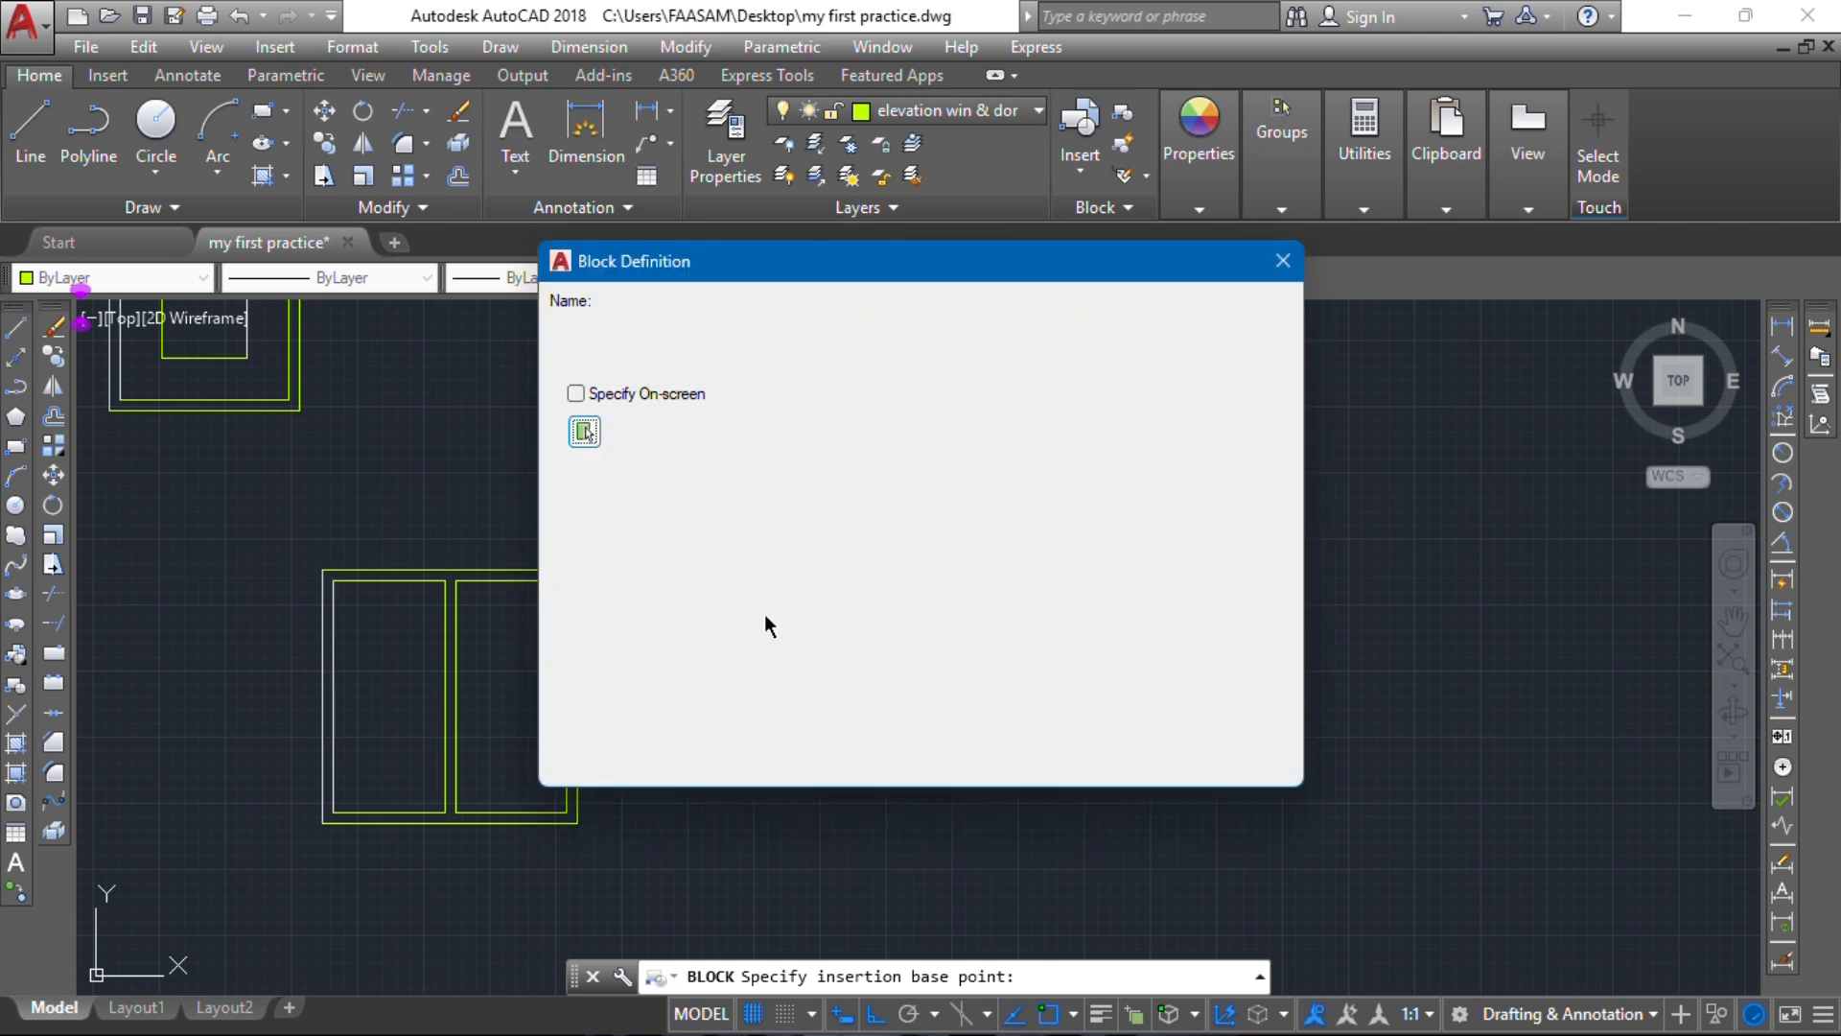
Step: Select all the lines of the 600 by 600 window as the block's objects and create the block
click(836, 432)
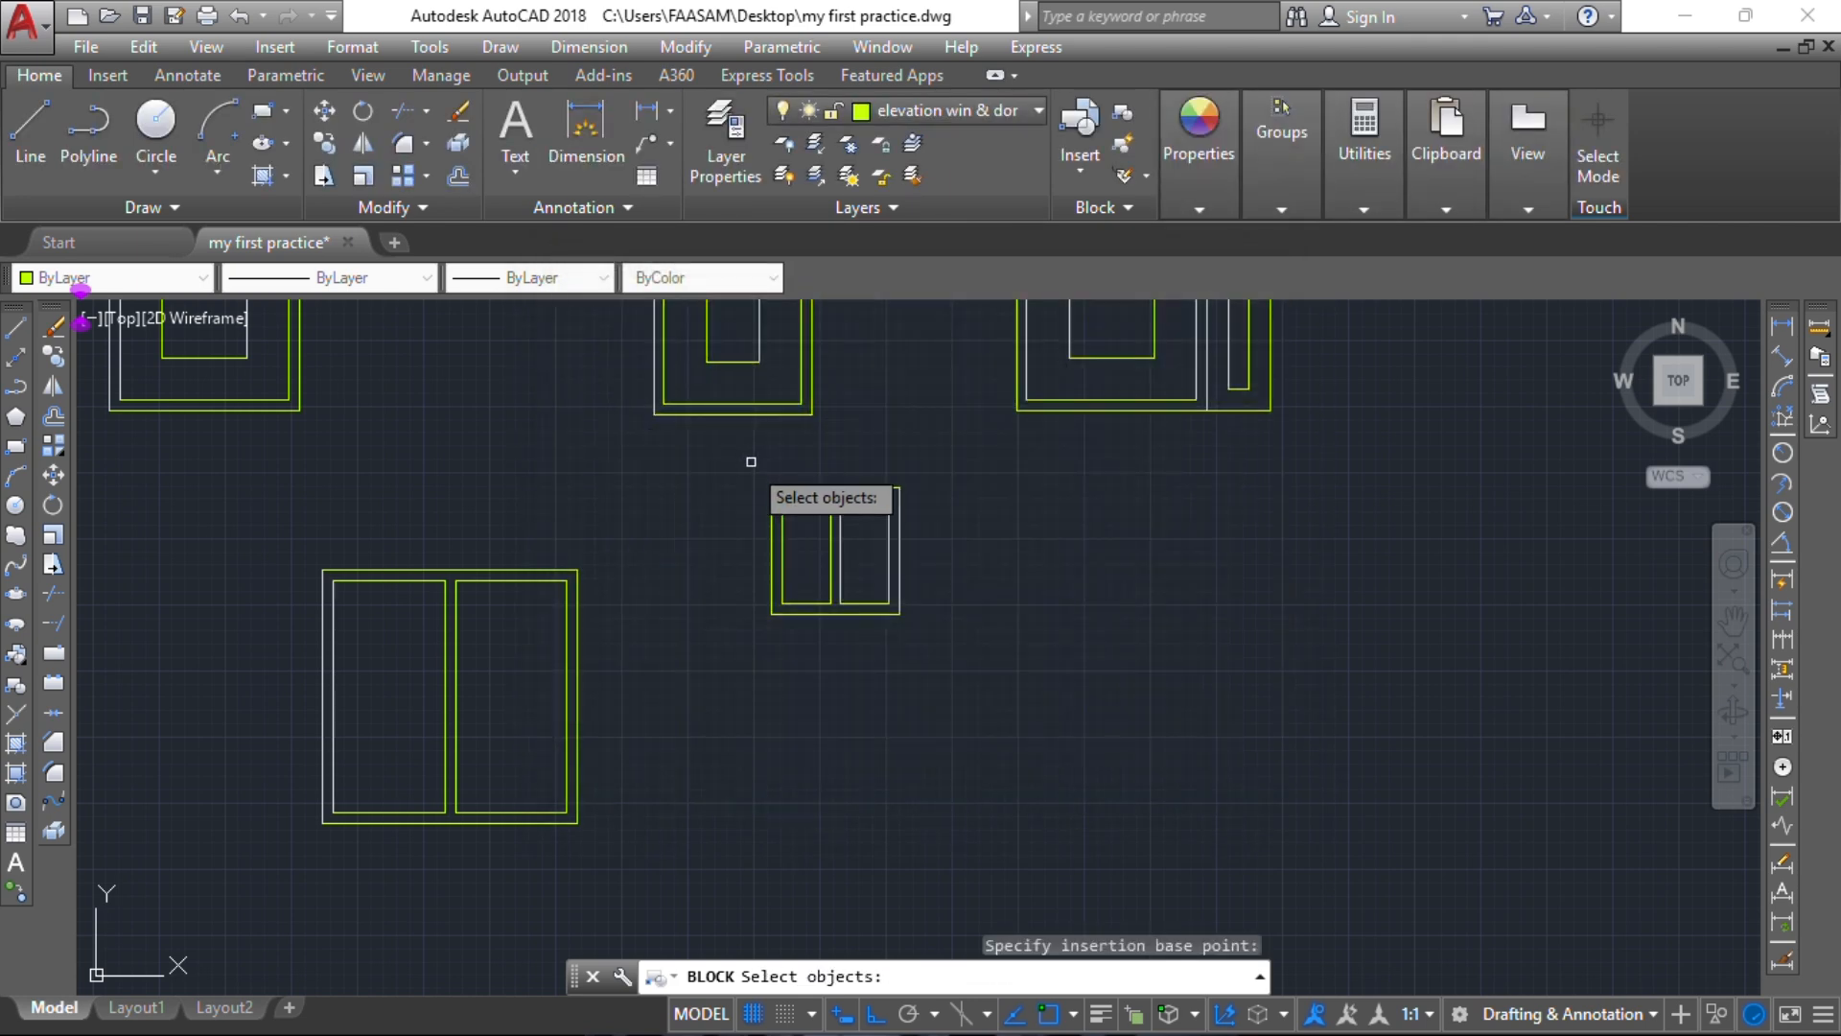
click(746, 454)
click(931, 652)
key(Return)
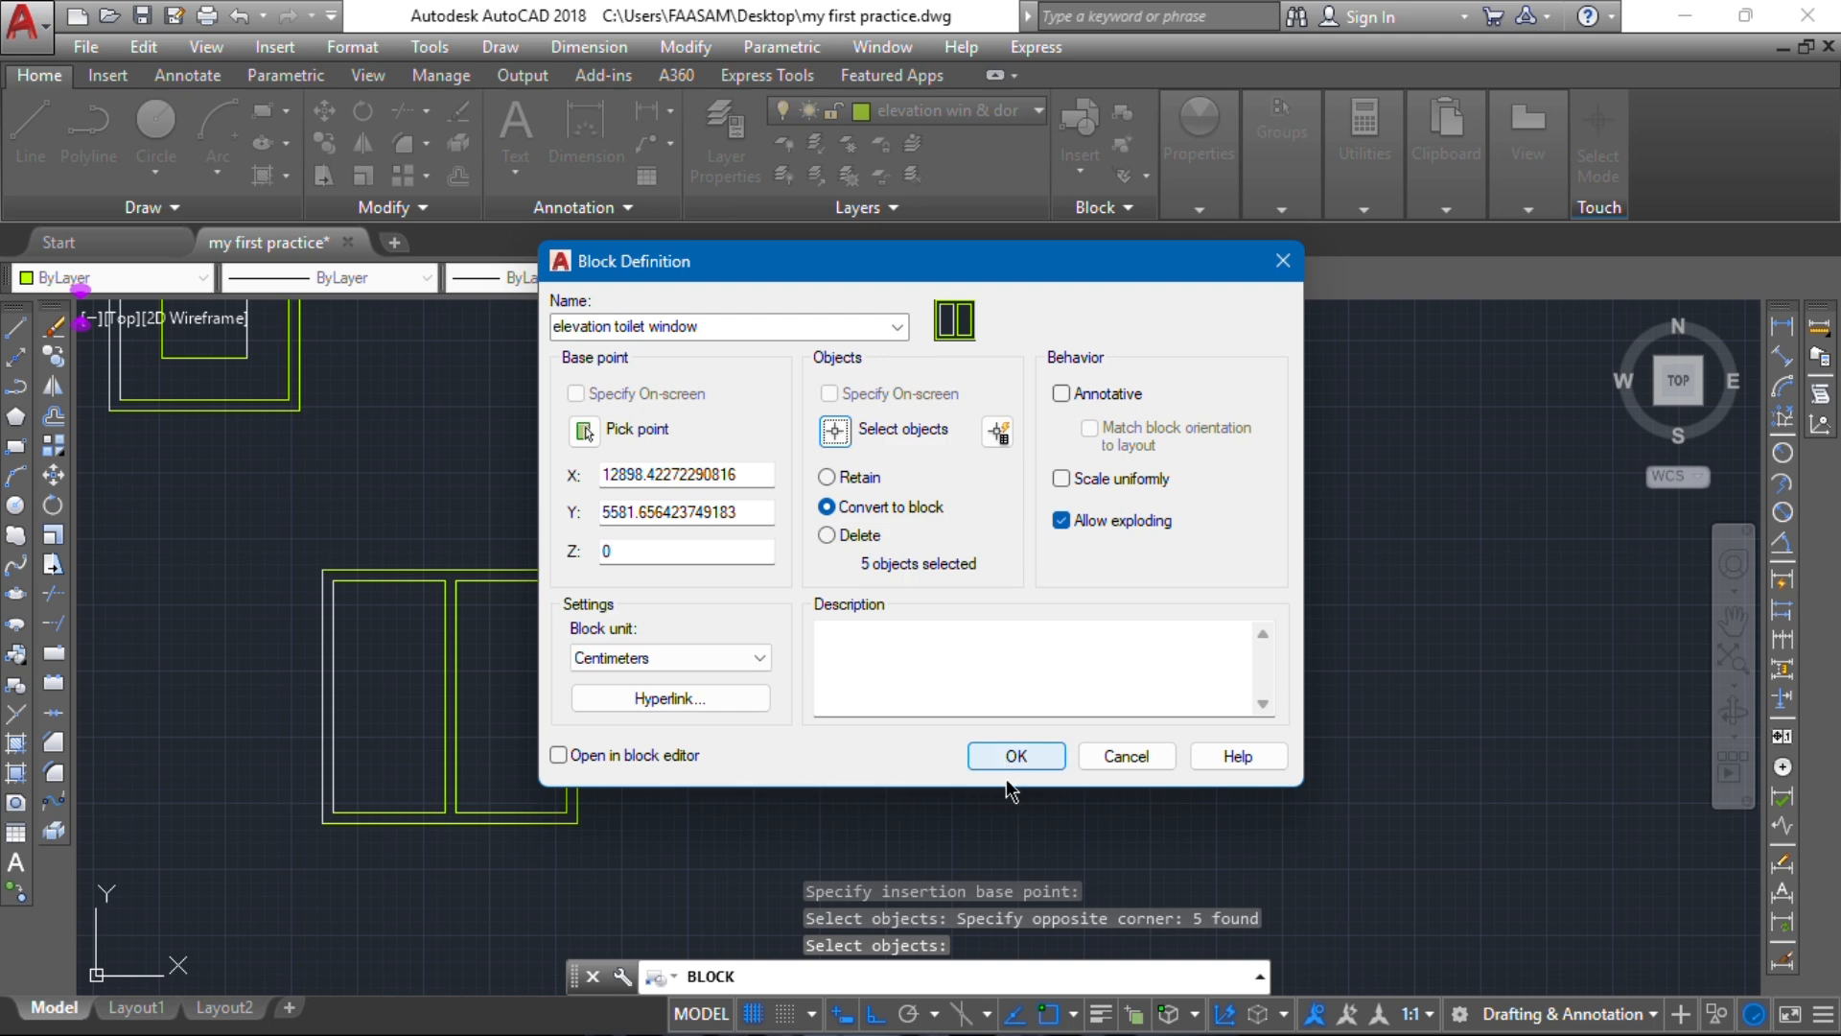
click(1015, 755)
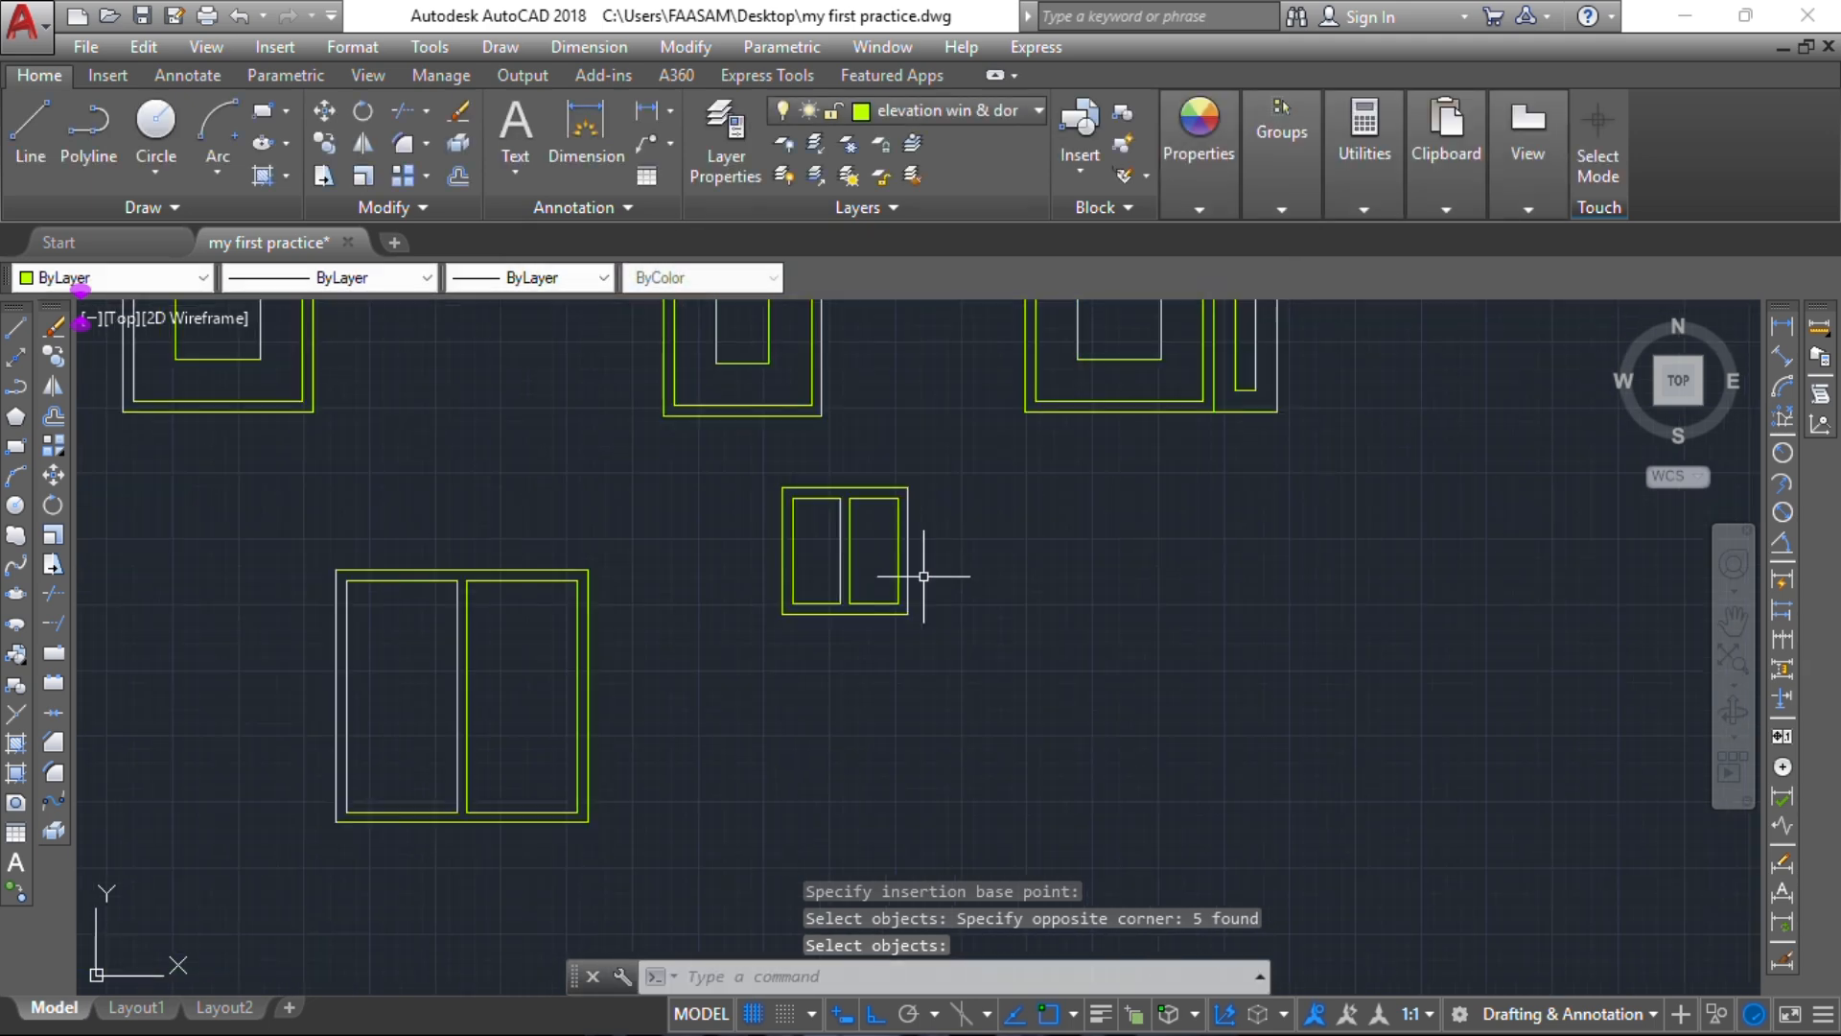
Step: Copy the upper plan door block straight down, directly beneath the original
scroll(924, 576, down, 5)
middle_drag(843, 568, 977, 566)
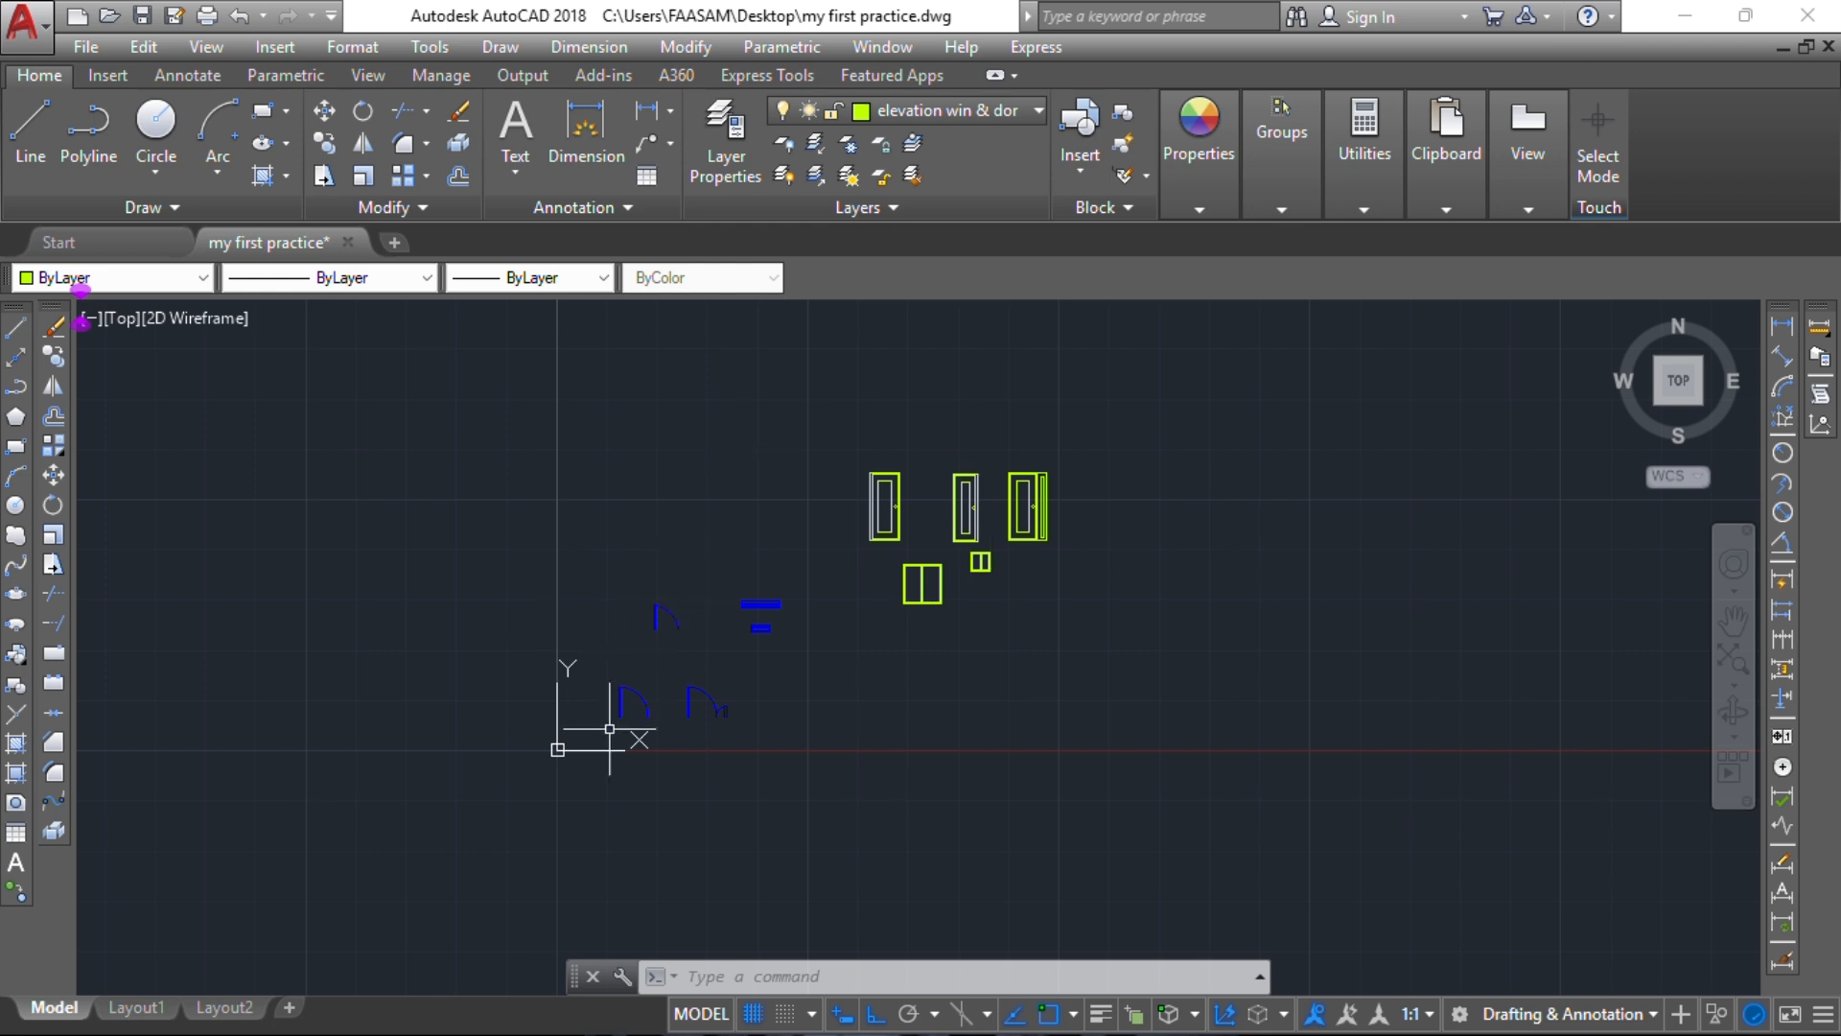
scroll(649, 625, up, 4)
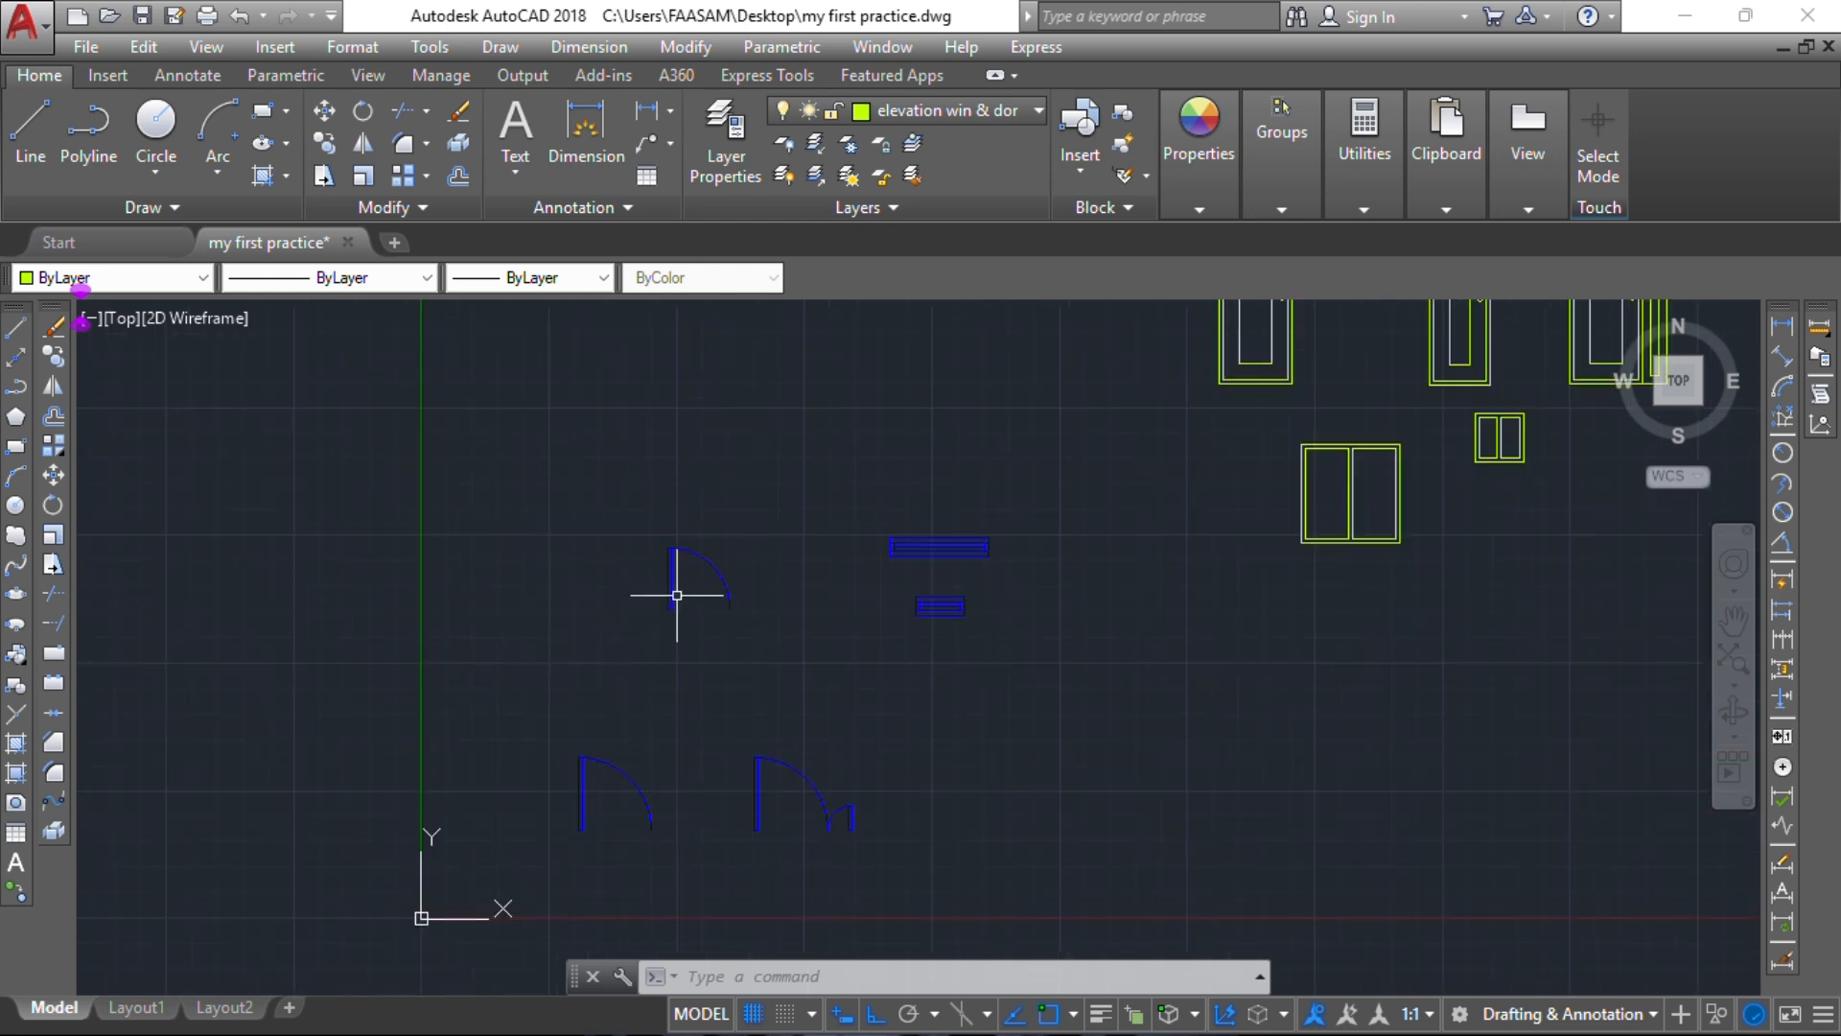
scroll(677, 594, up, 2)
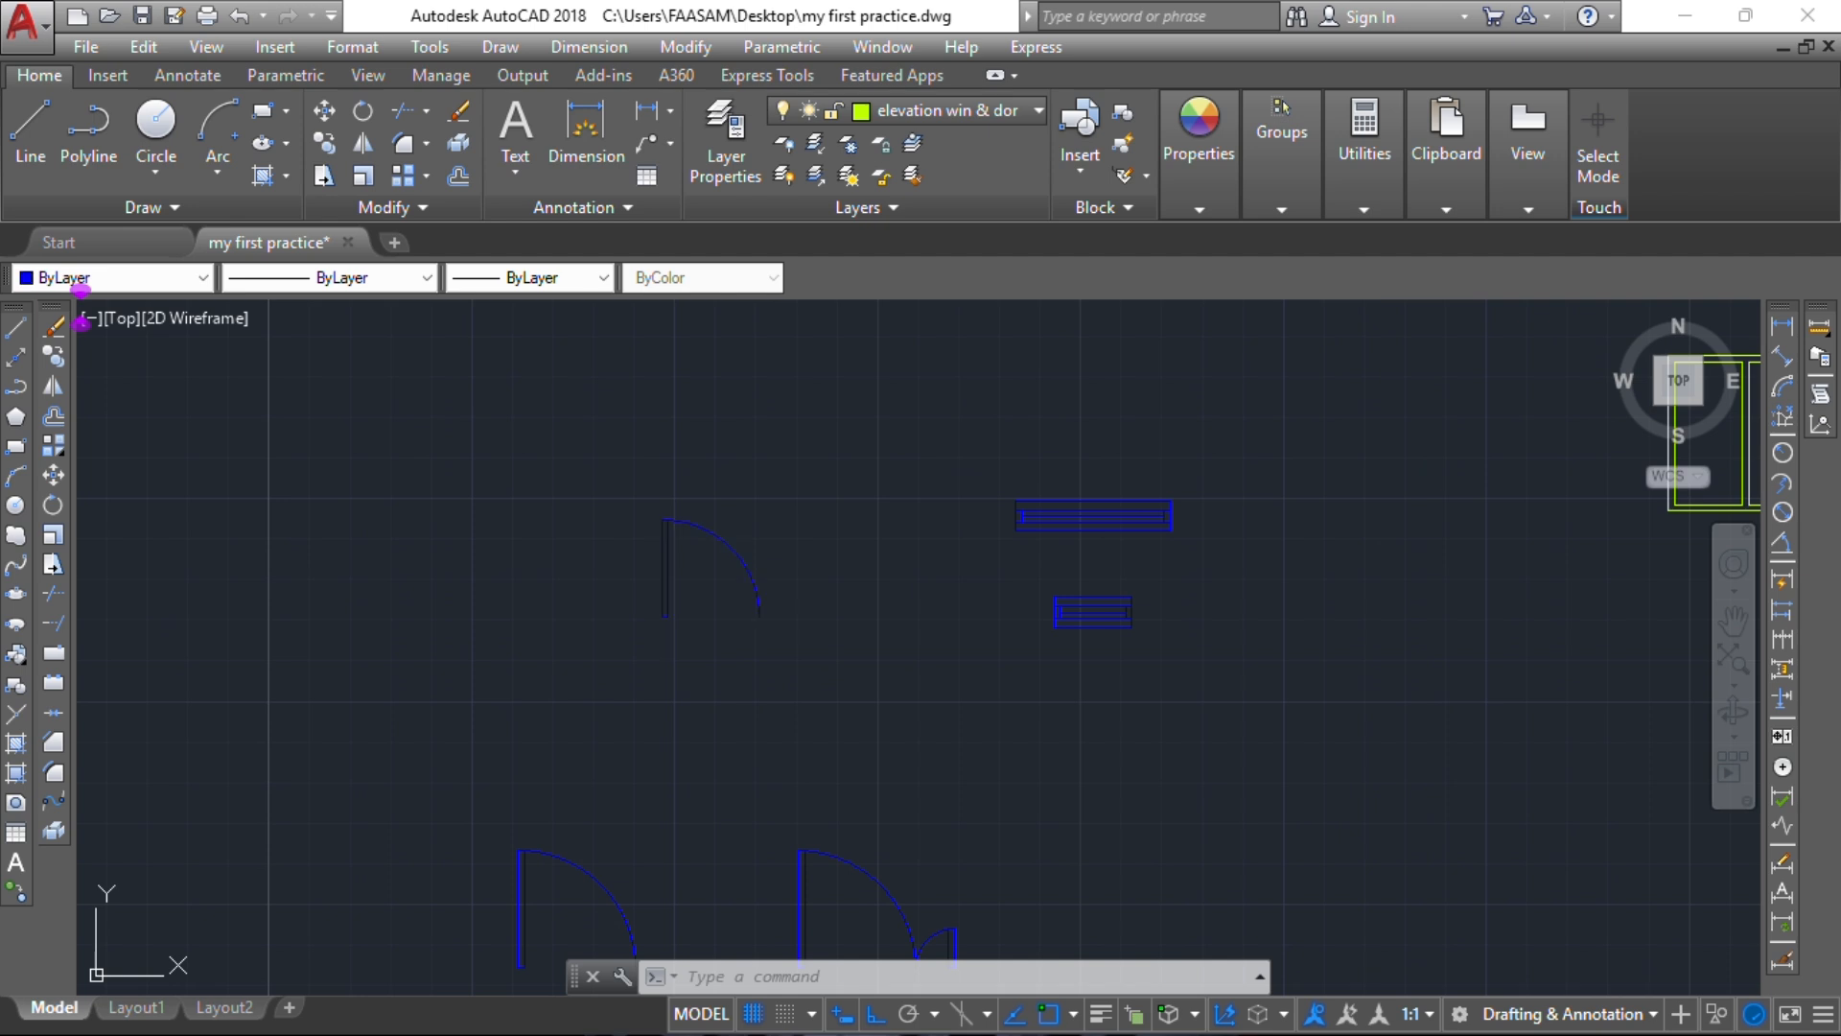
click(662, 595)
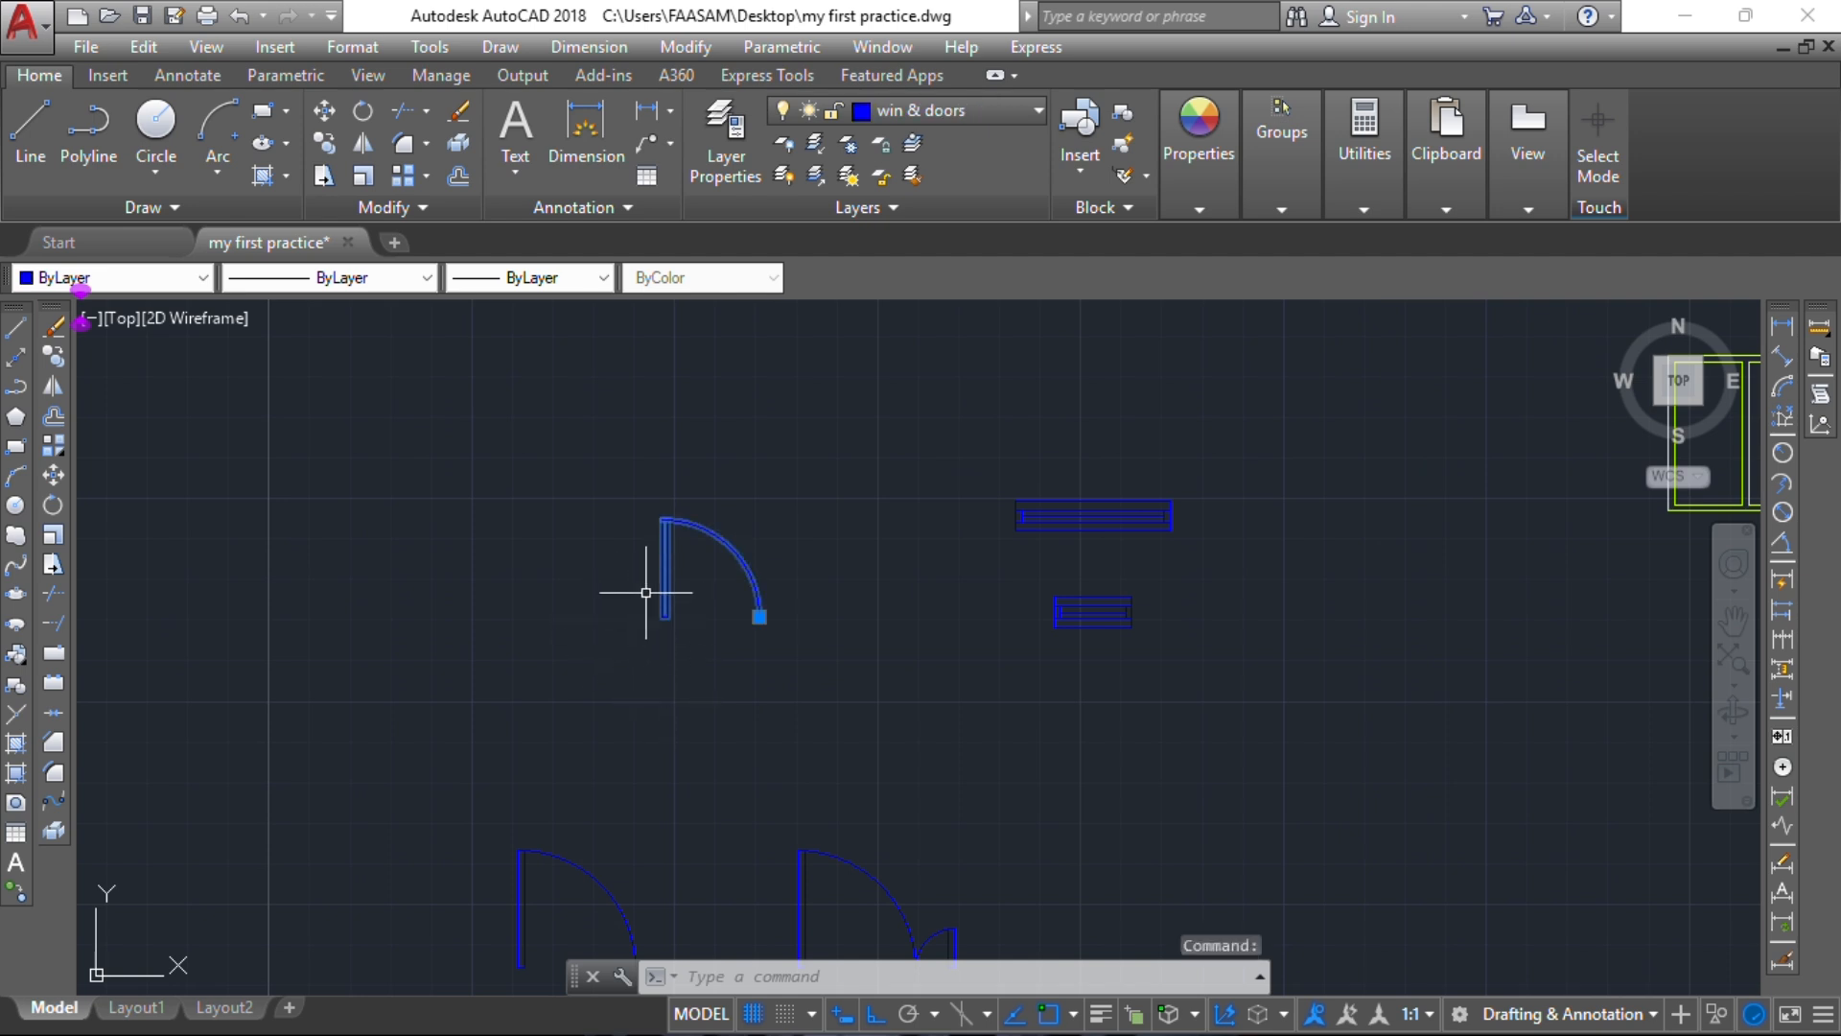
text(co)
key(Return)
click(683, 682)
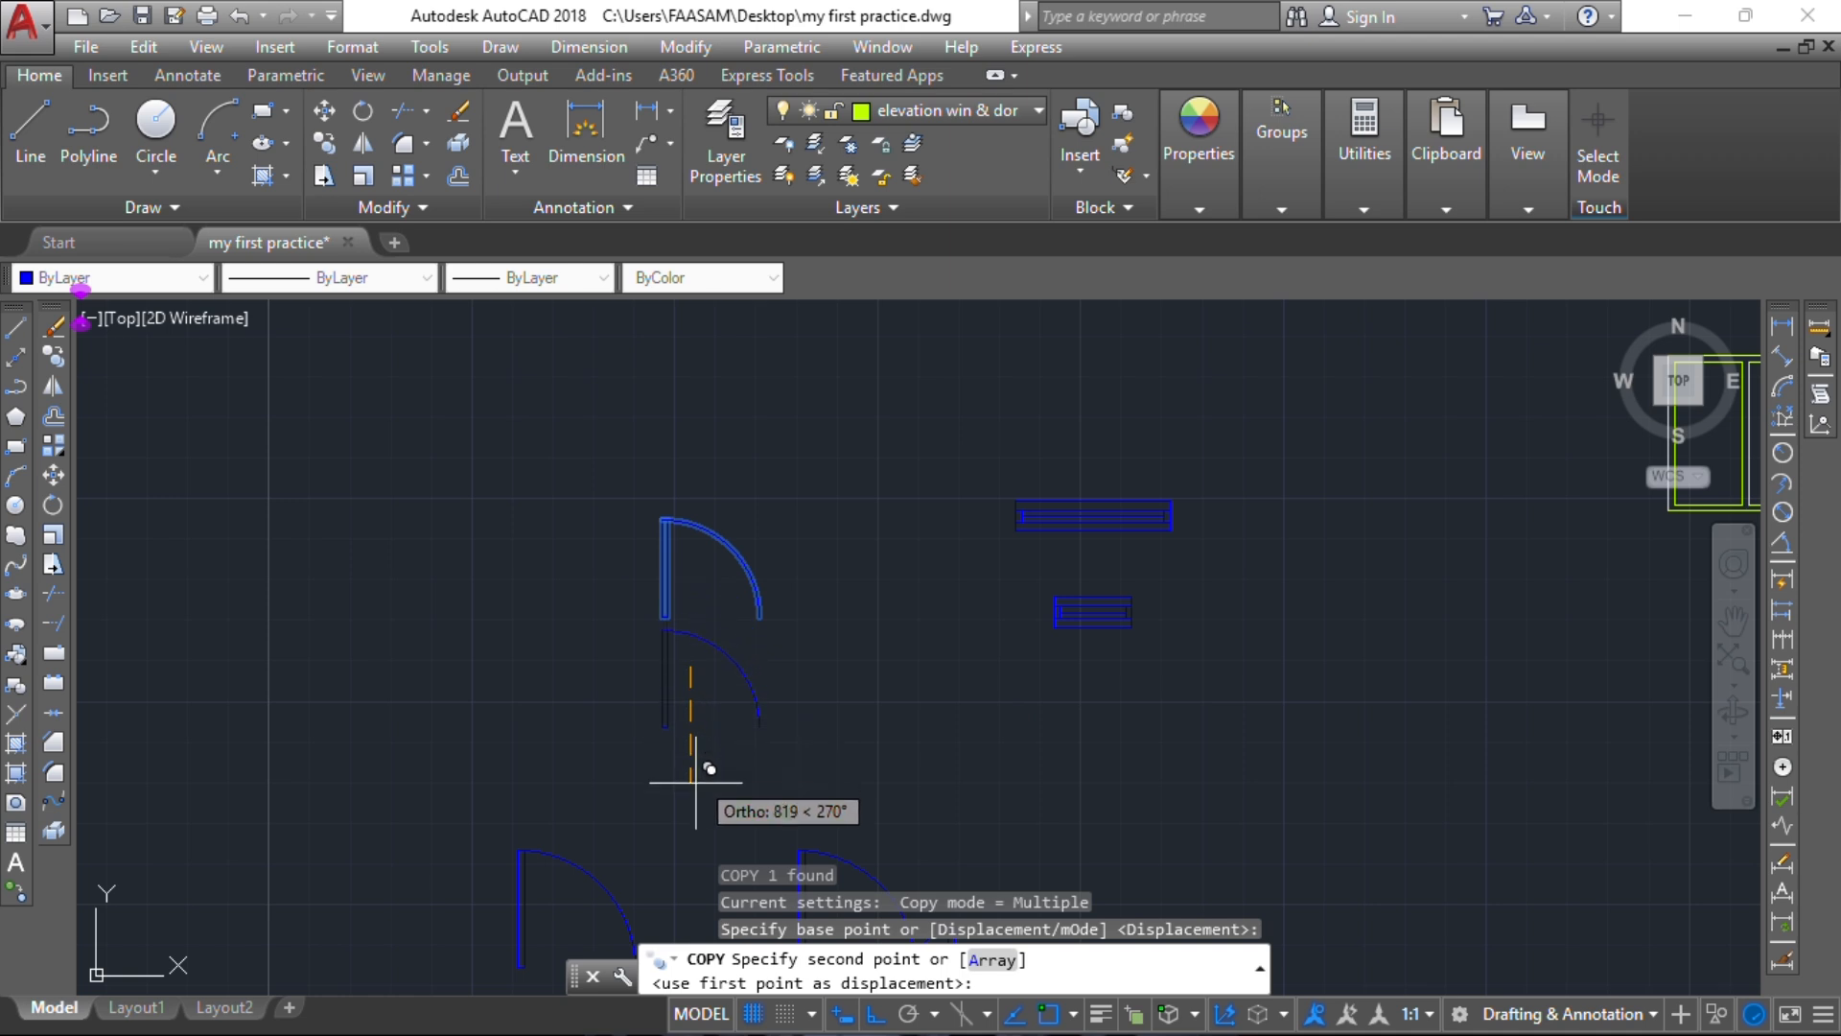
click(683, 811)
key(Escape)
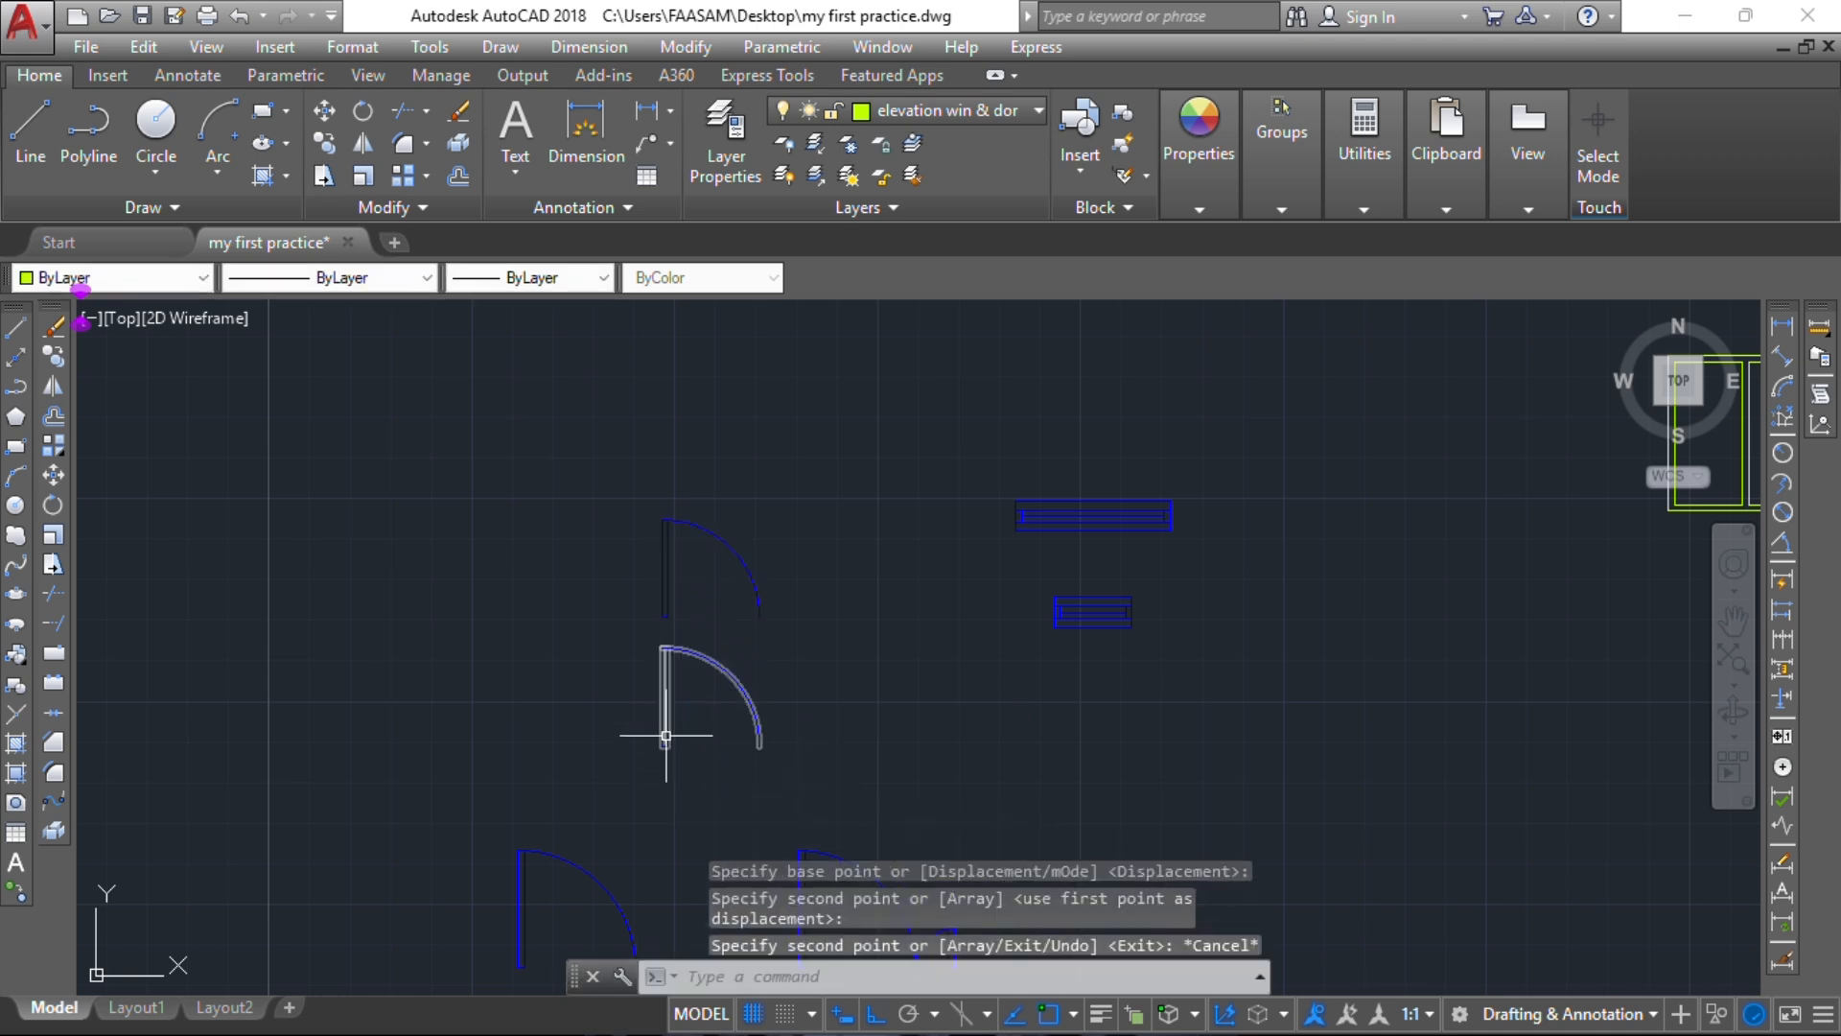
Step: Mirror the upper plan door about a vertical line to its left, keeping the original, and delete the door copy below it
click(652, 570)
click(53, 386)
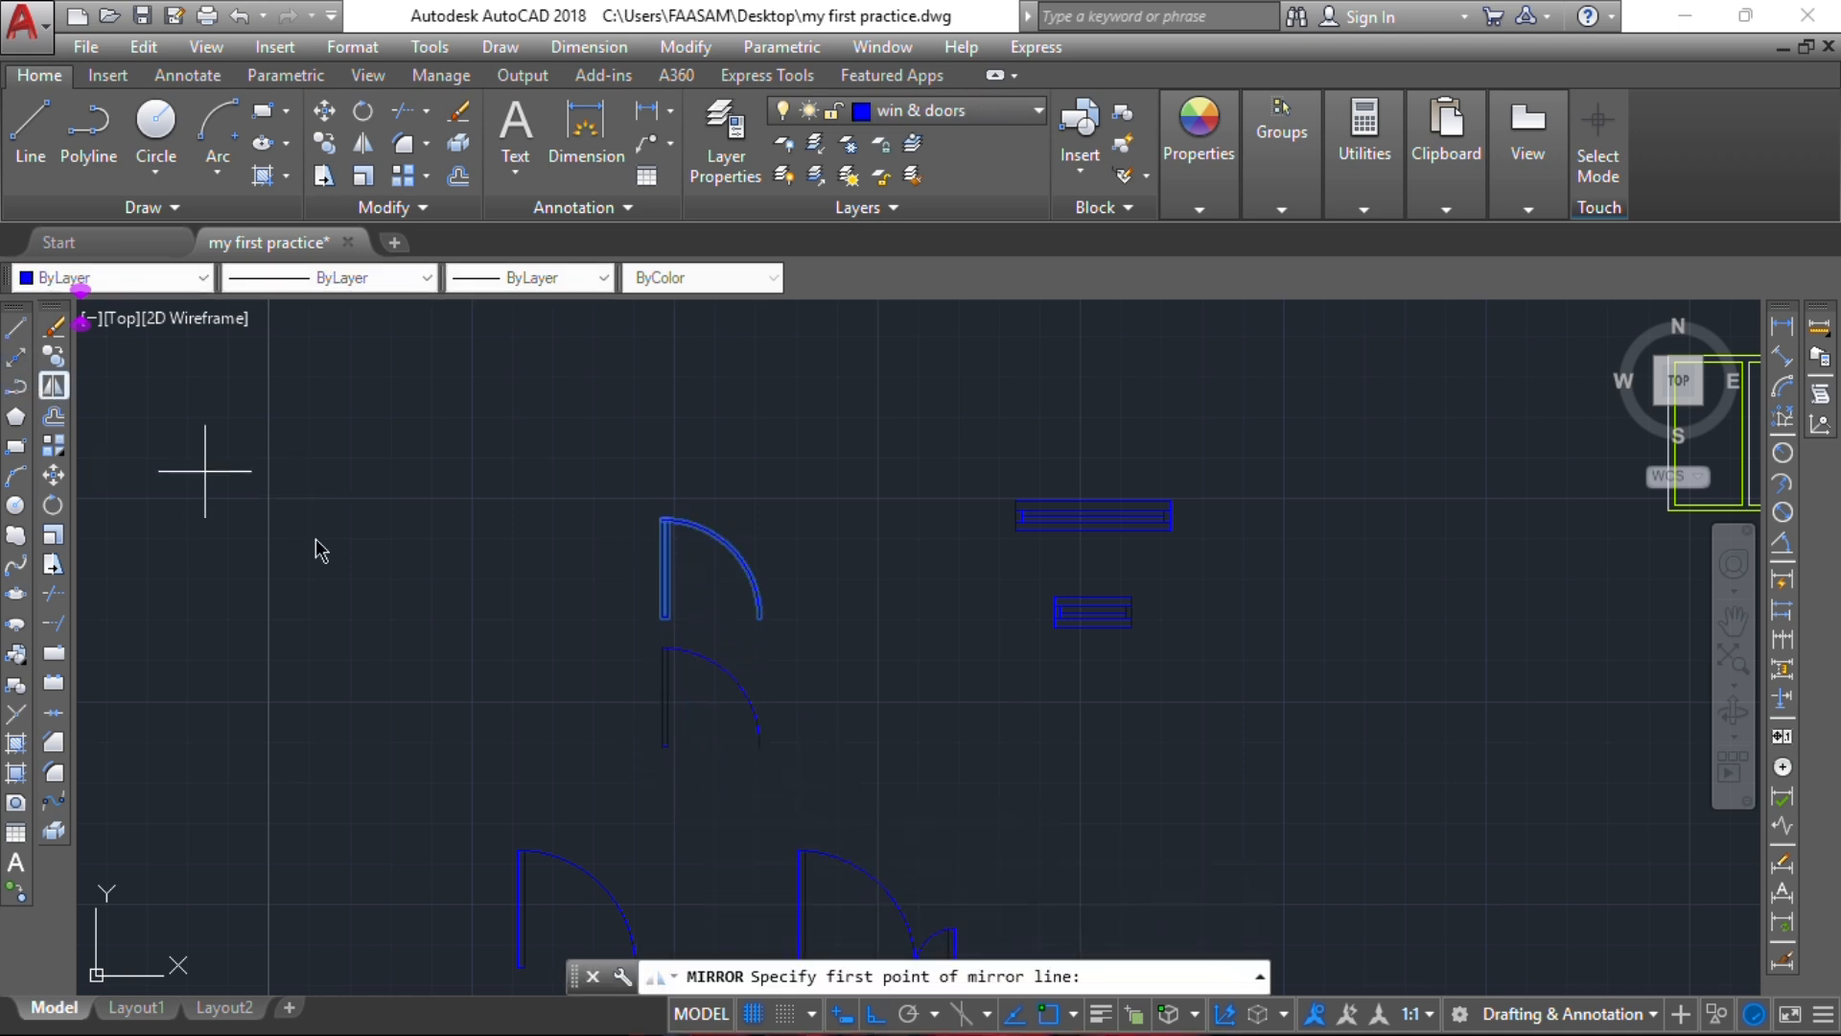
click(585, 518)
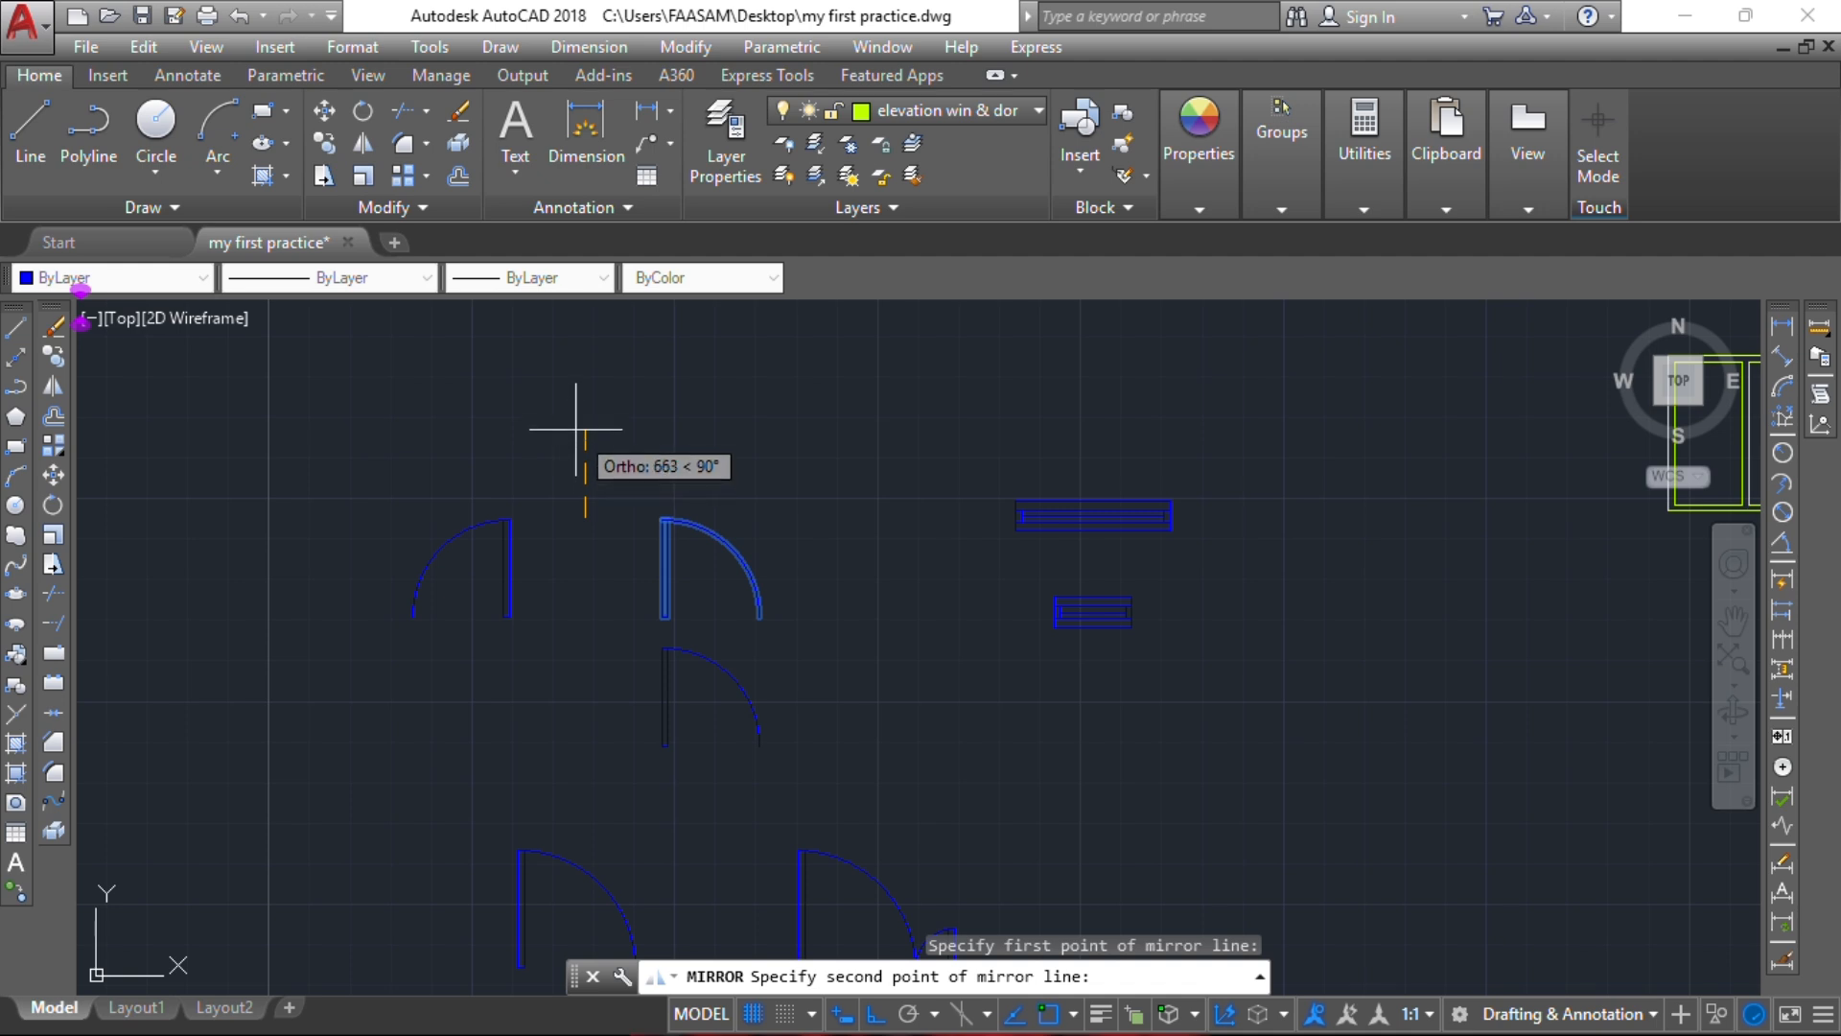
click(576, 430)
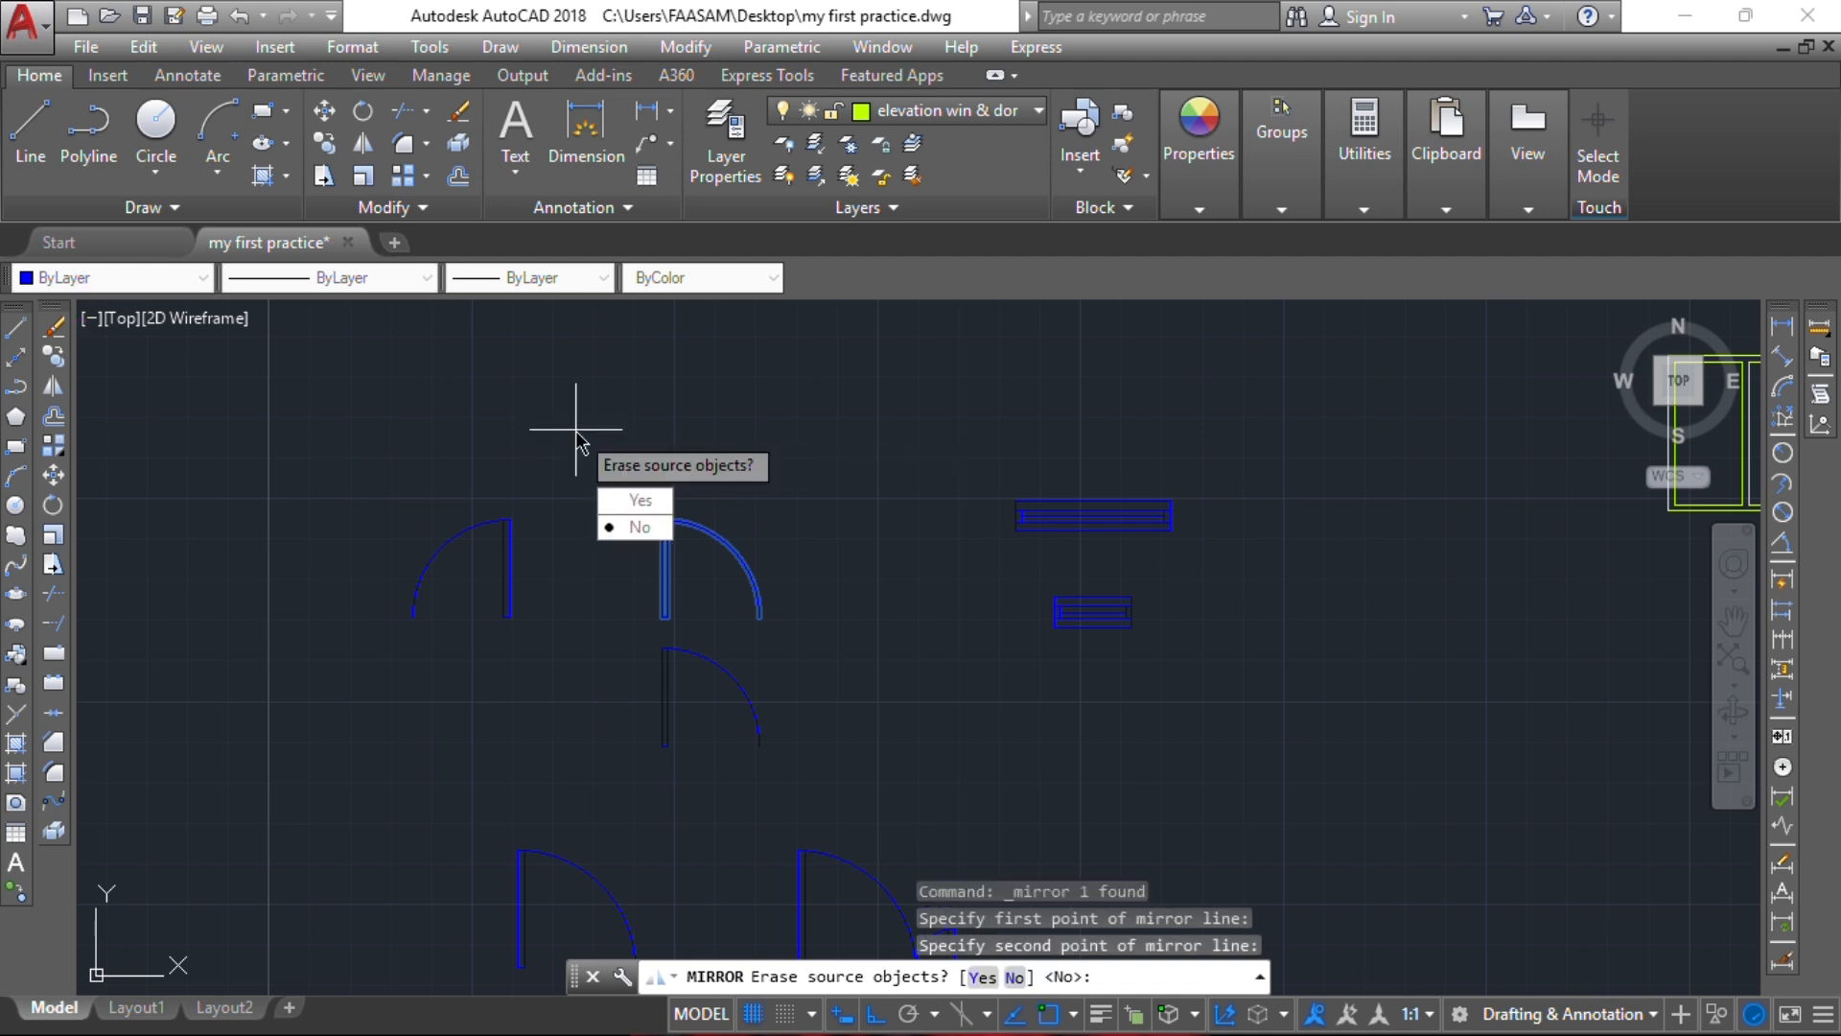
key(Return)
click(664, 710)
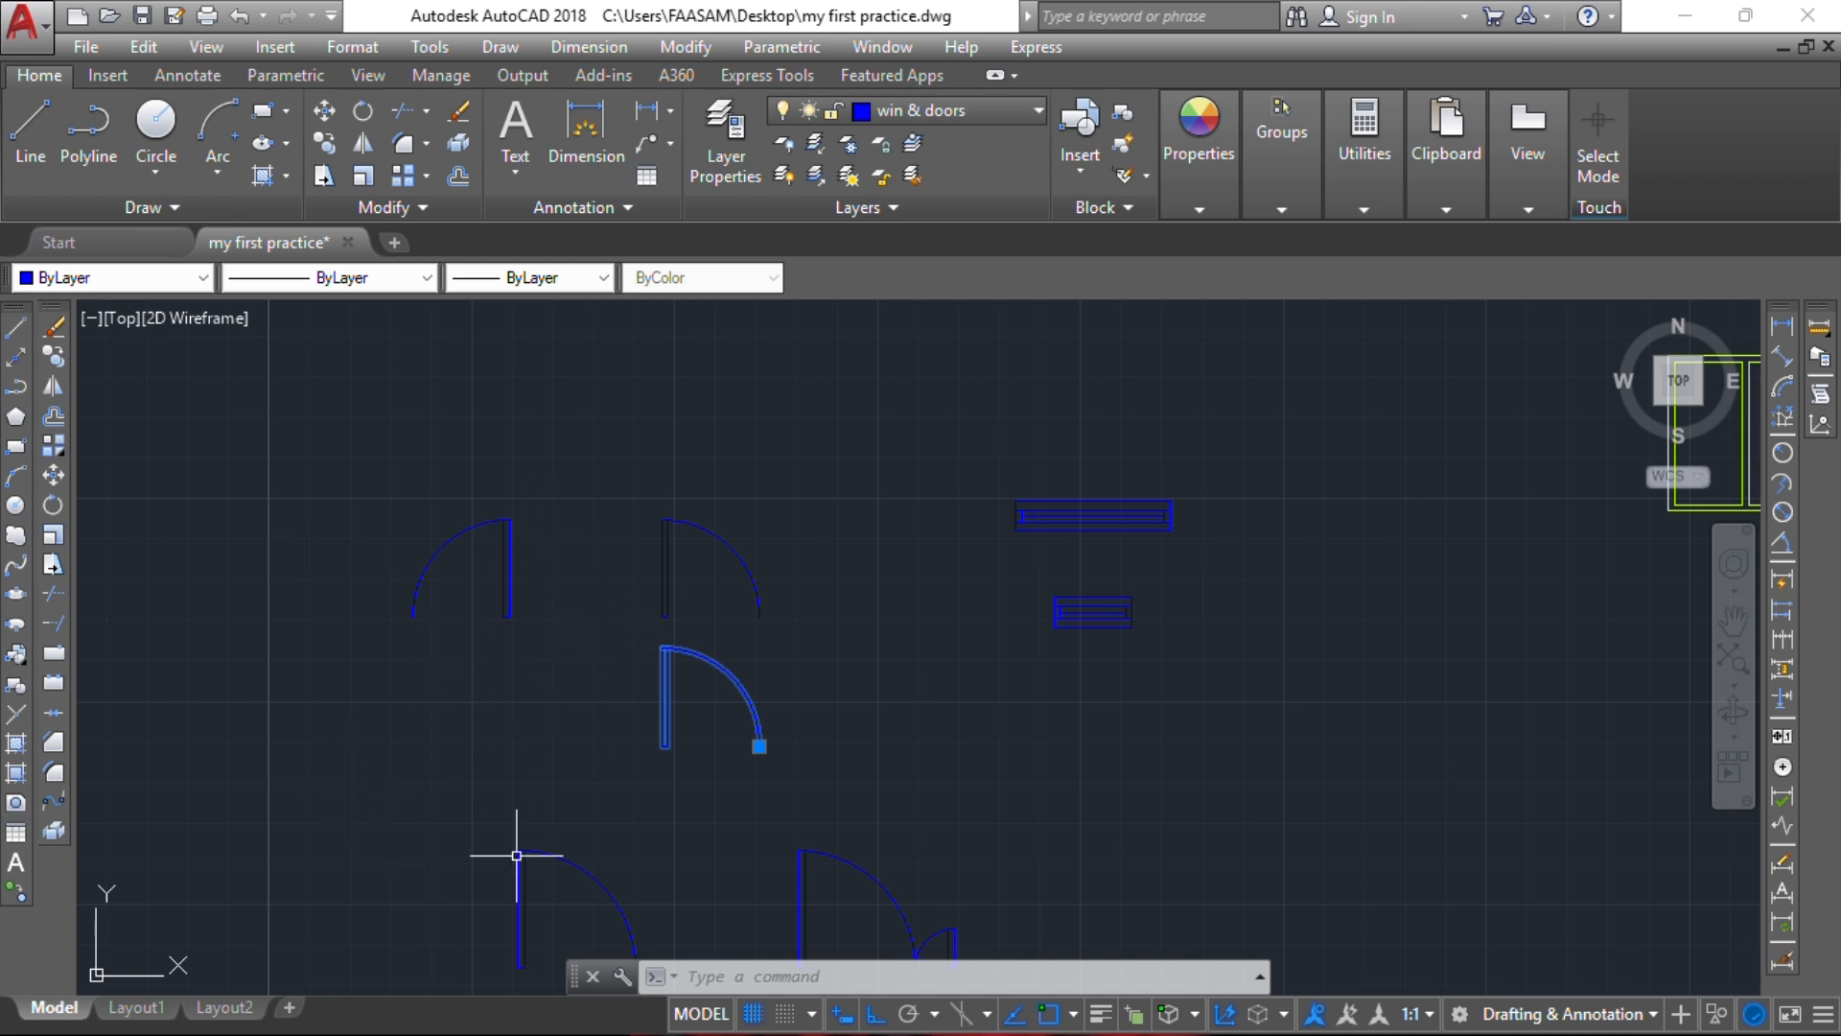
key(Delete)
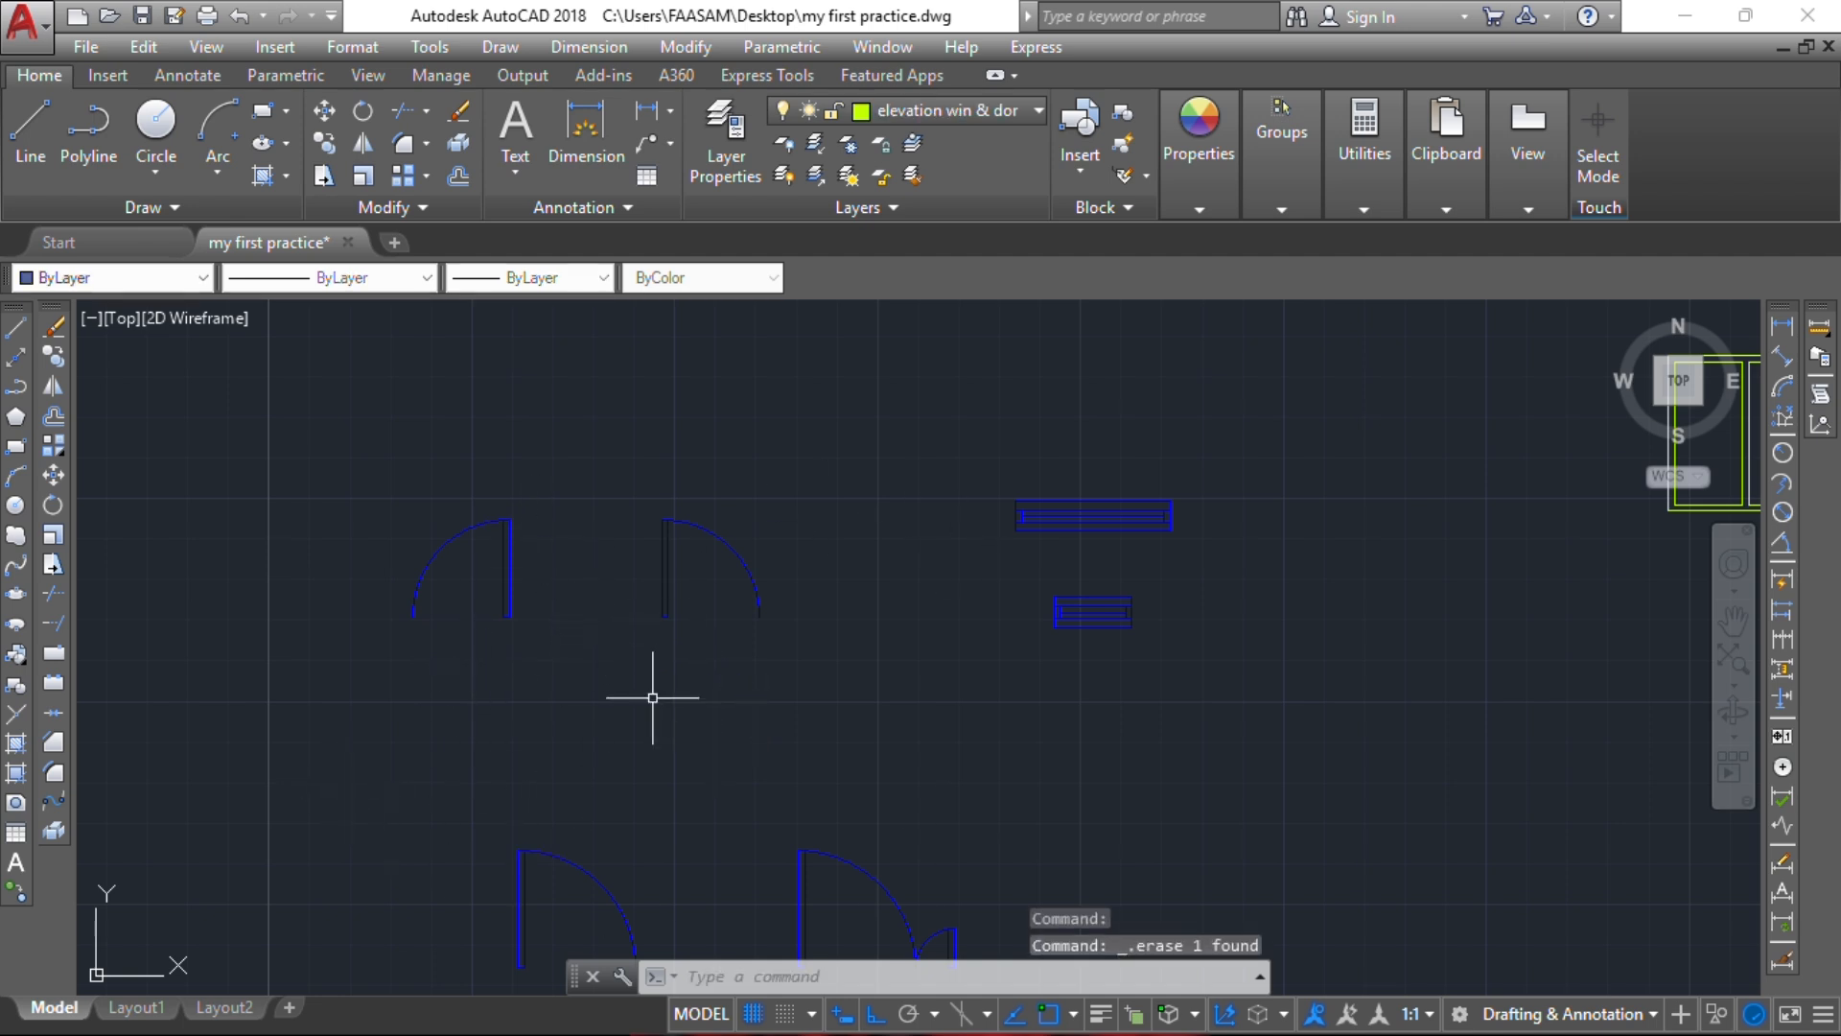
scroll(658, 608, down, 5)
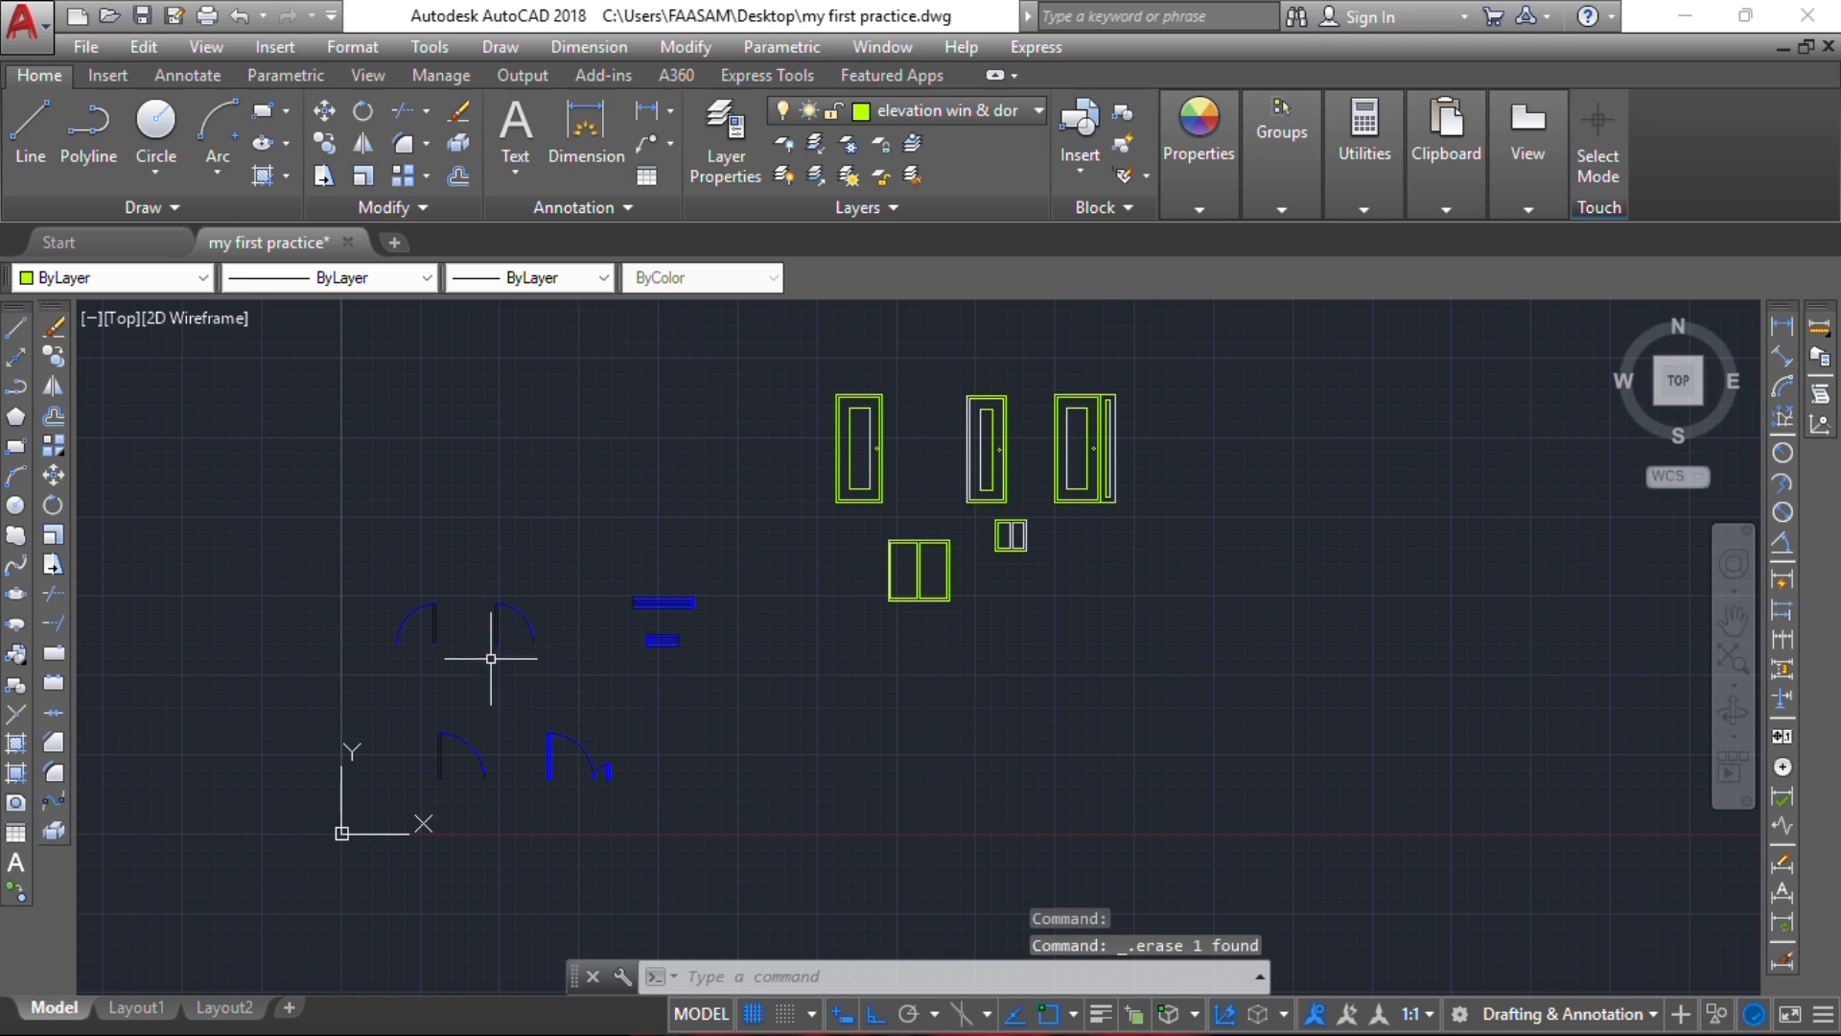
scroll(658, 604, up, 4)
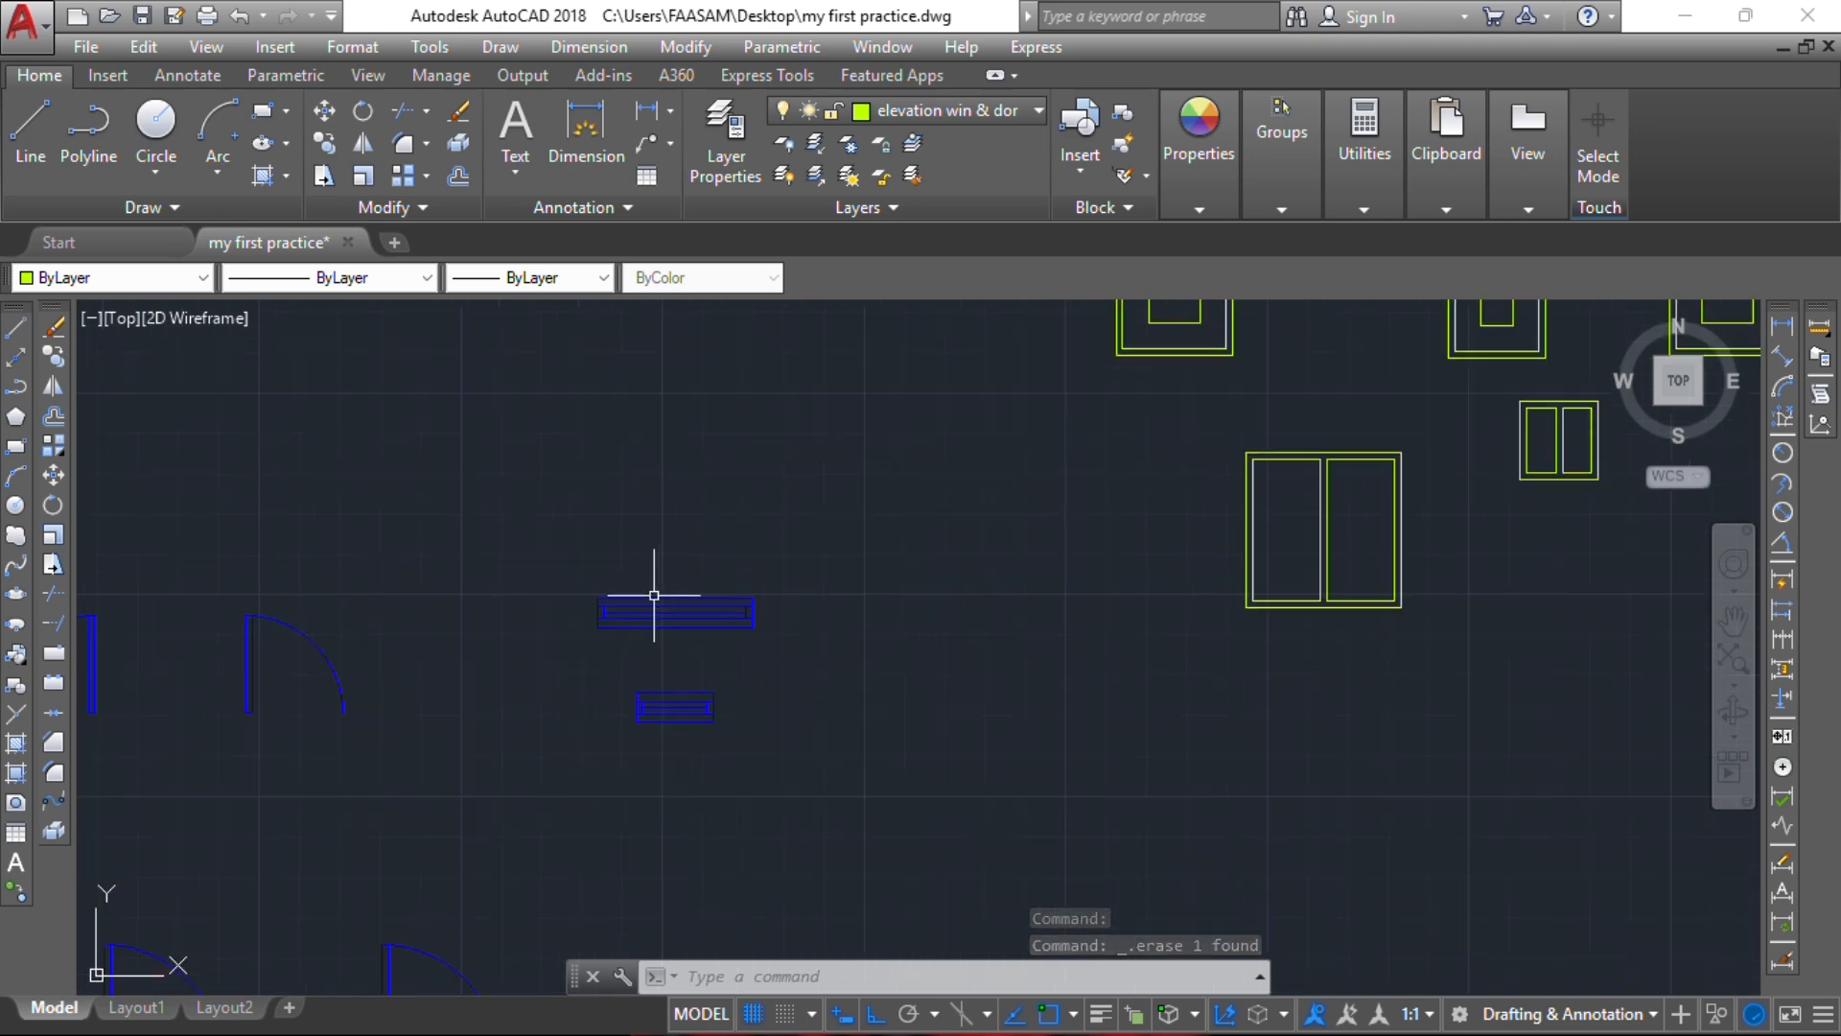
scroll(531, 633, down, 5)
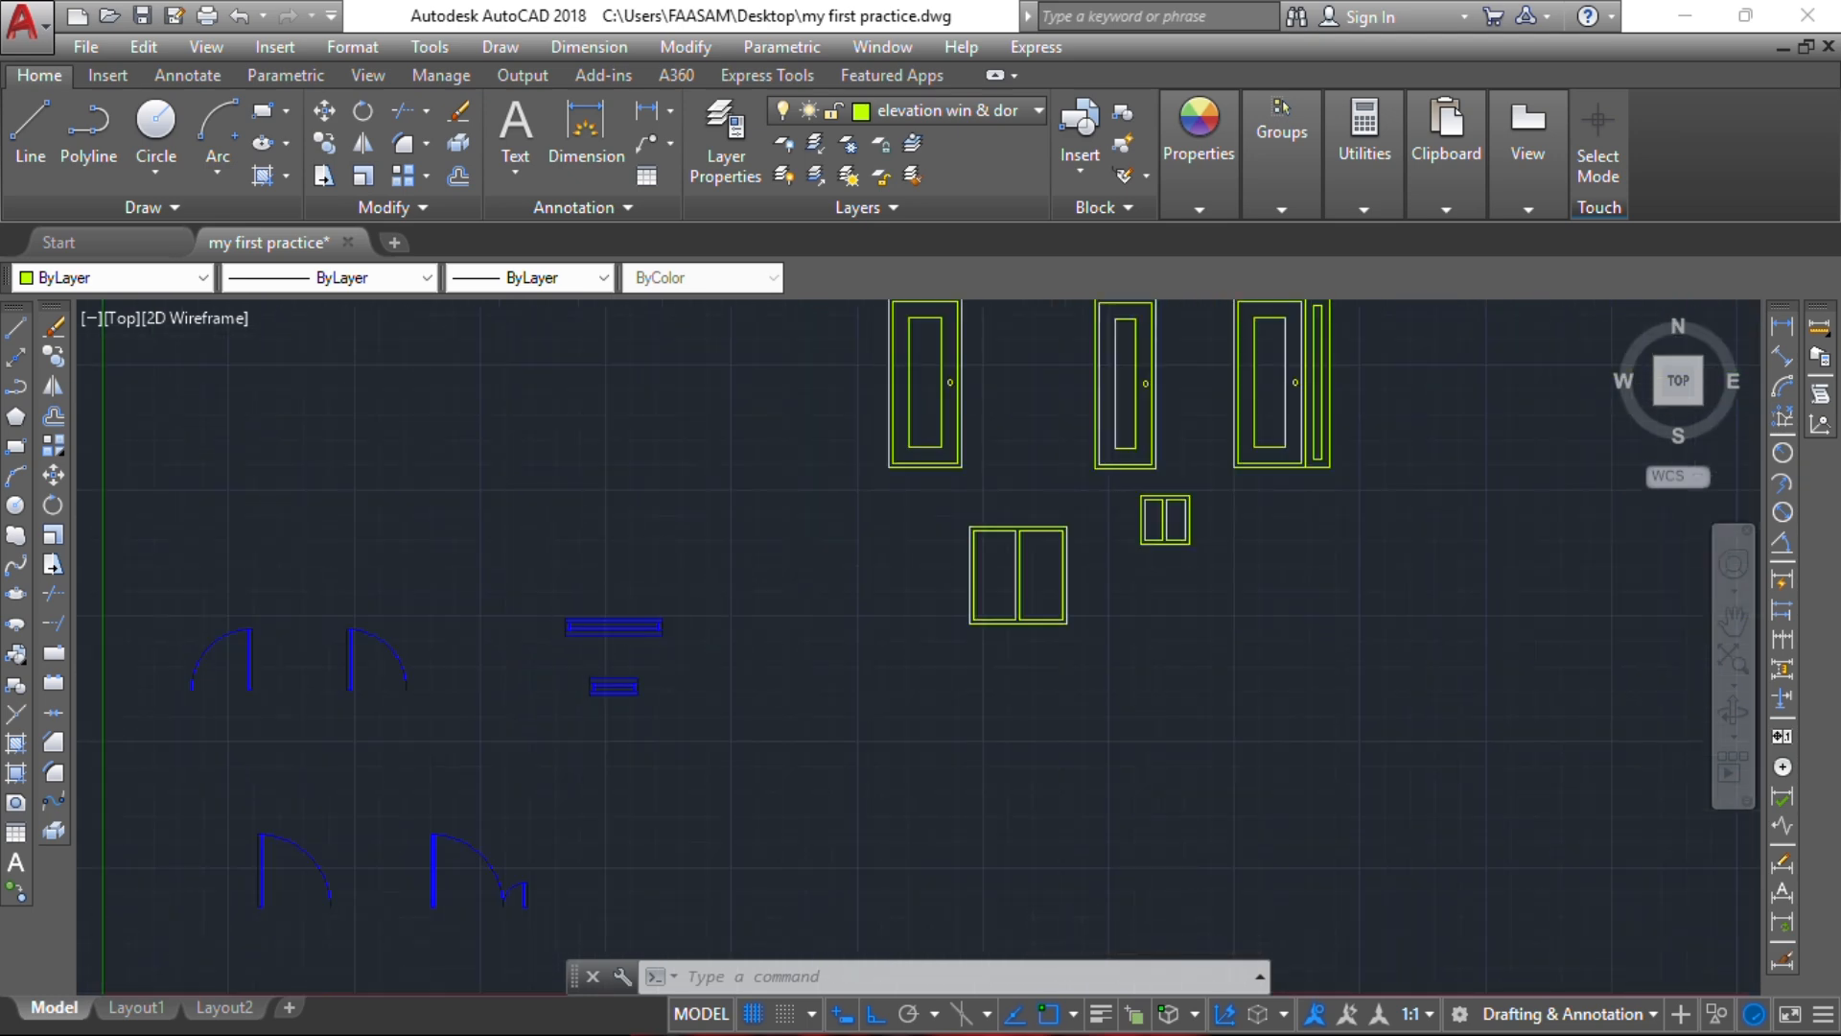
scroll(687, 602, down, 4)
scroll(761, 695, down, 2)
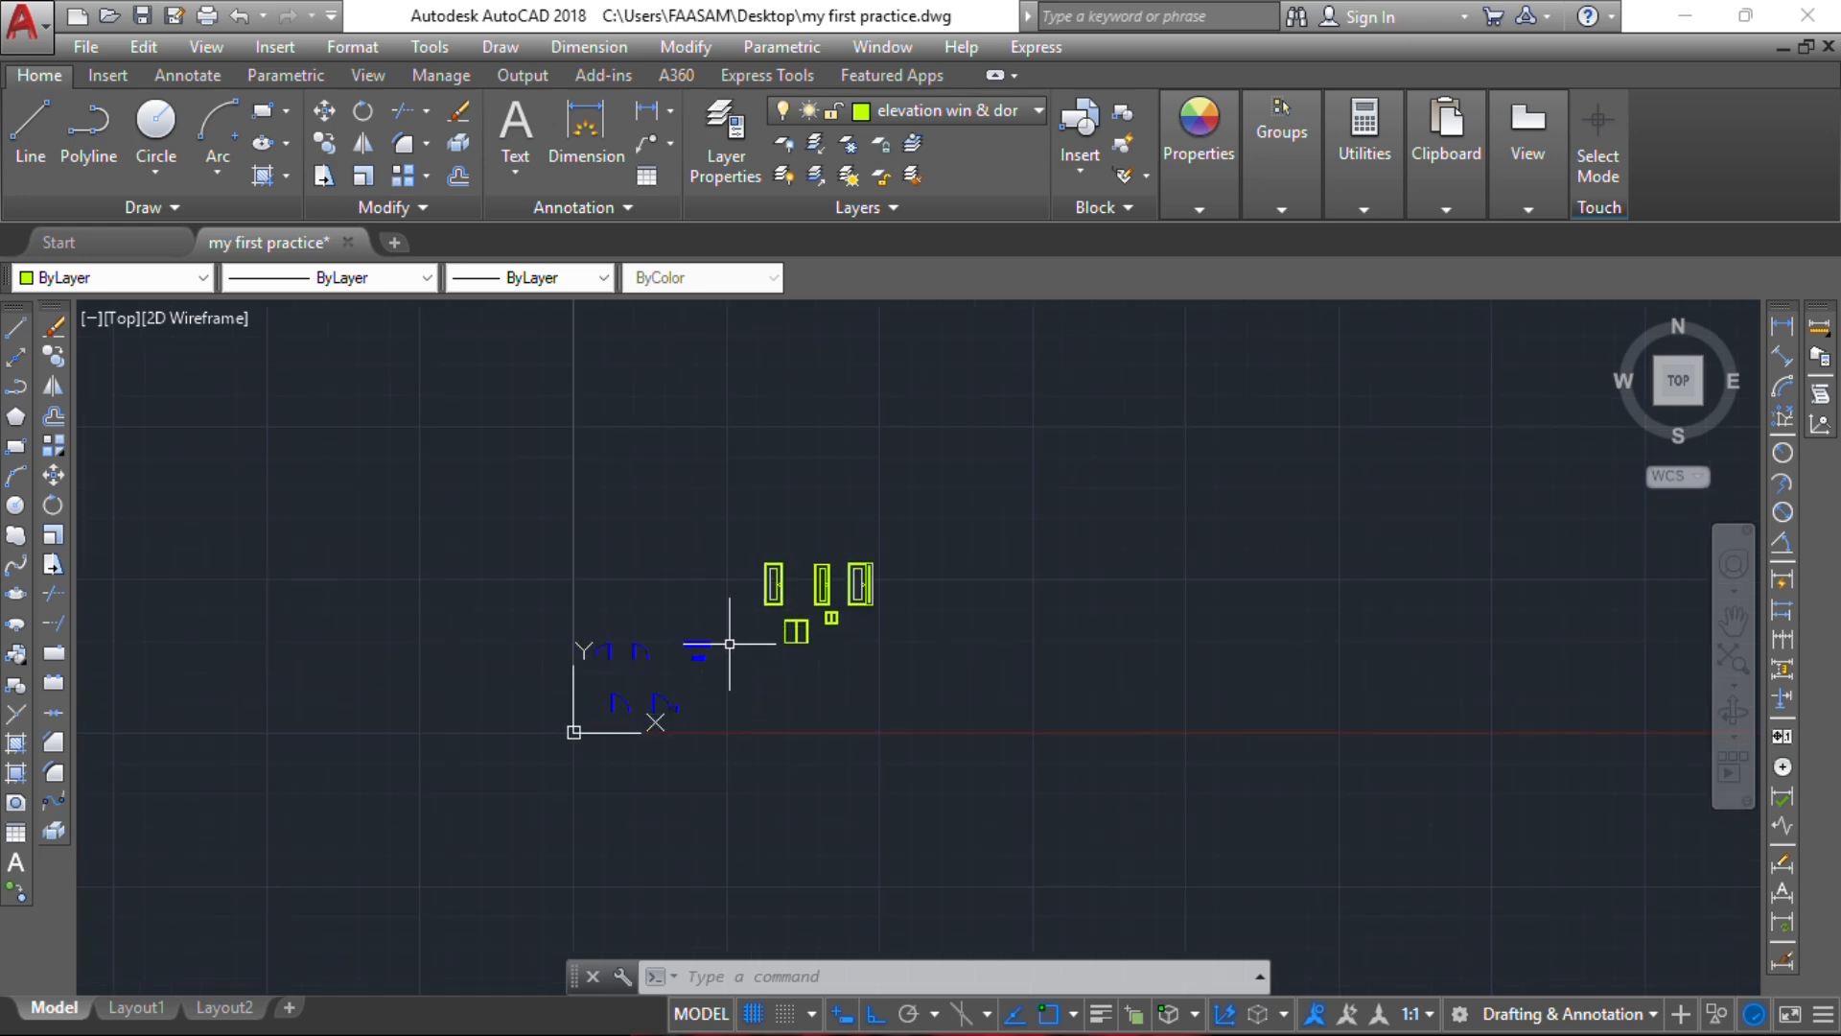
scroll(748, 636, up, 2)
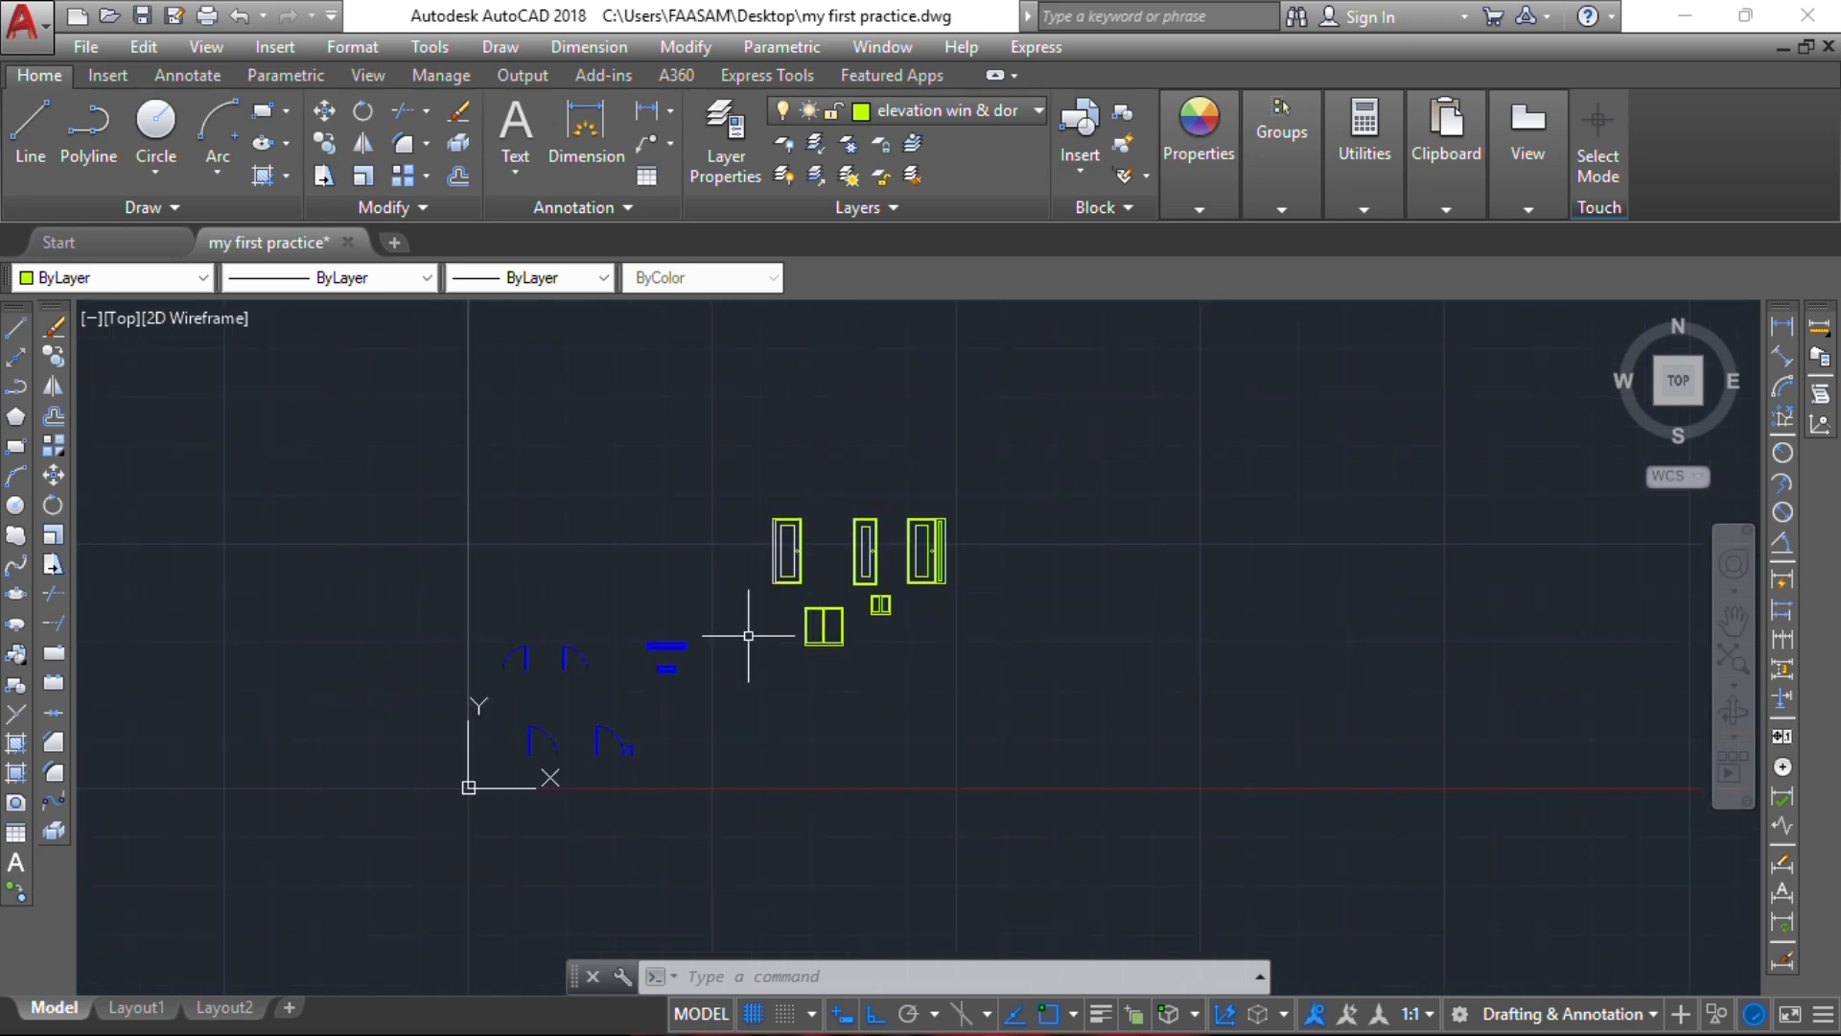
Step: Zoom to the drawing's extents and save the drawing under its existing name
click(1734, 621)
right_click(1210, 436)
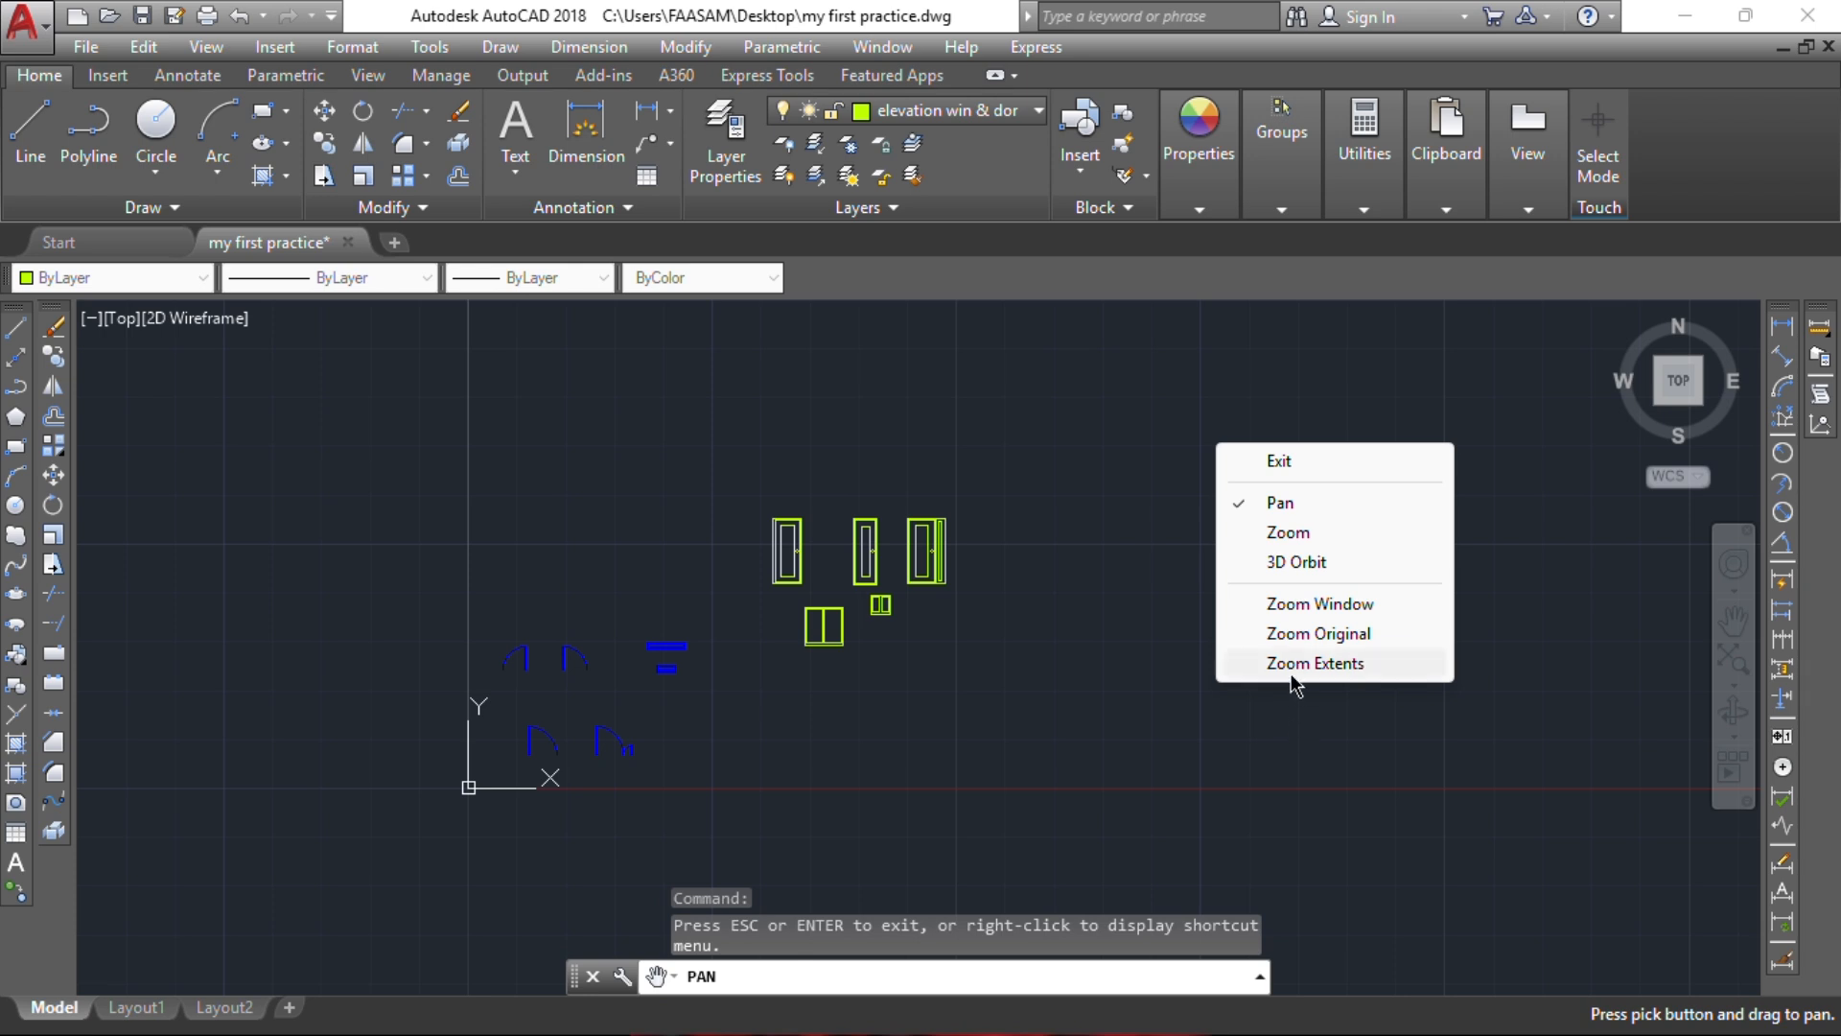
click(1258, 662)
right_click(497, 457)
click(542, 469)
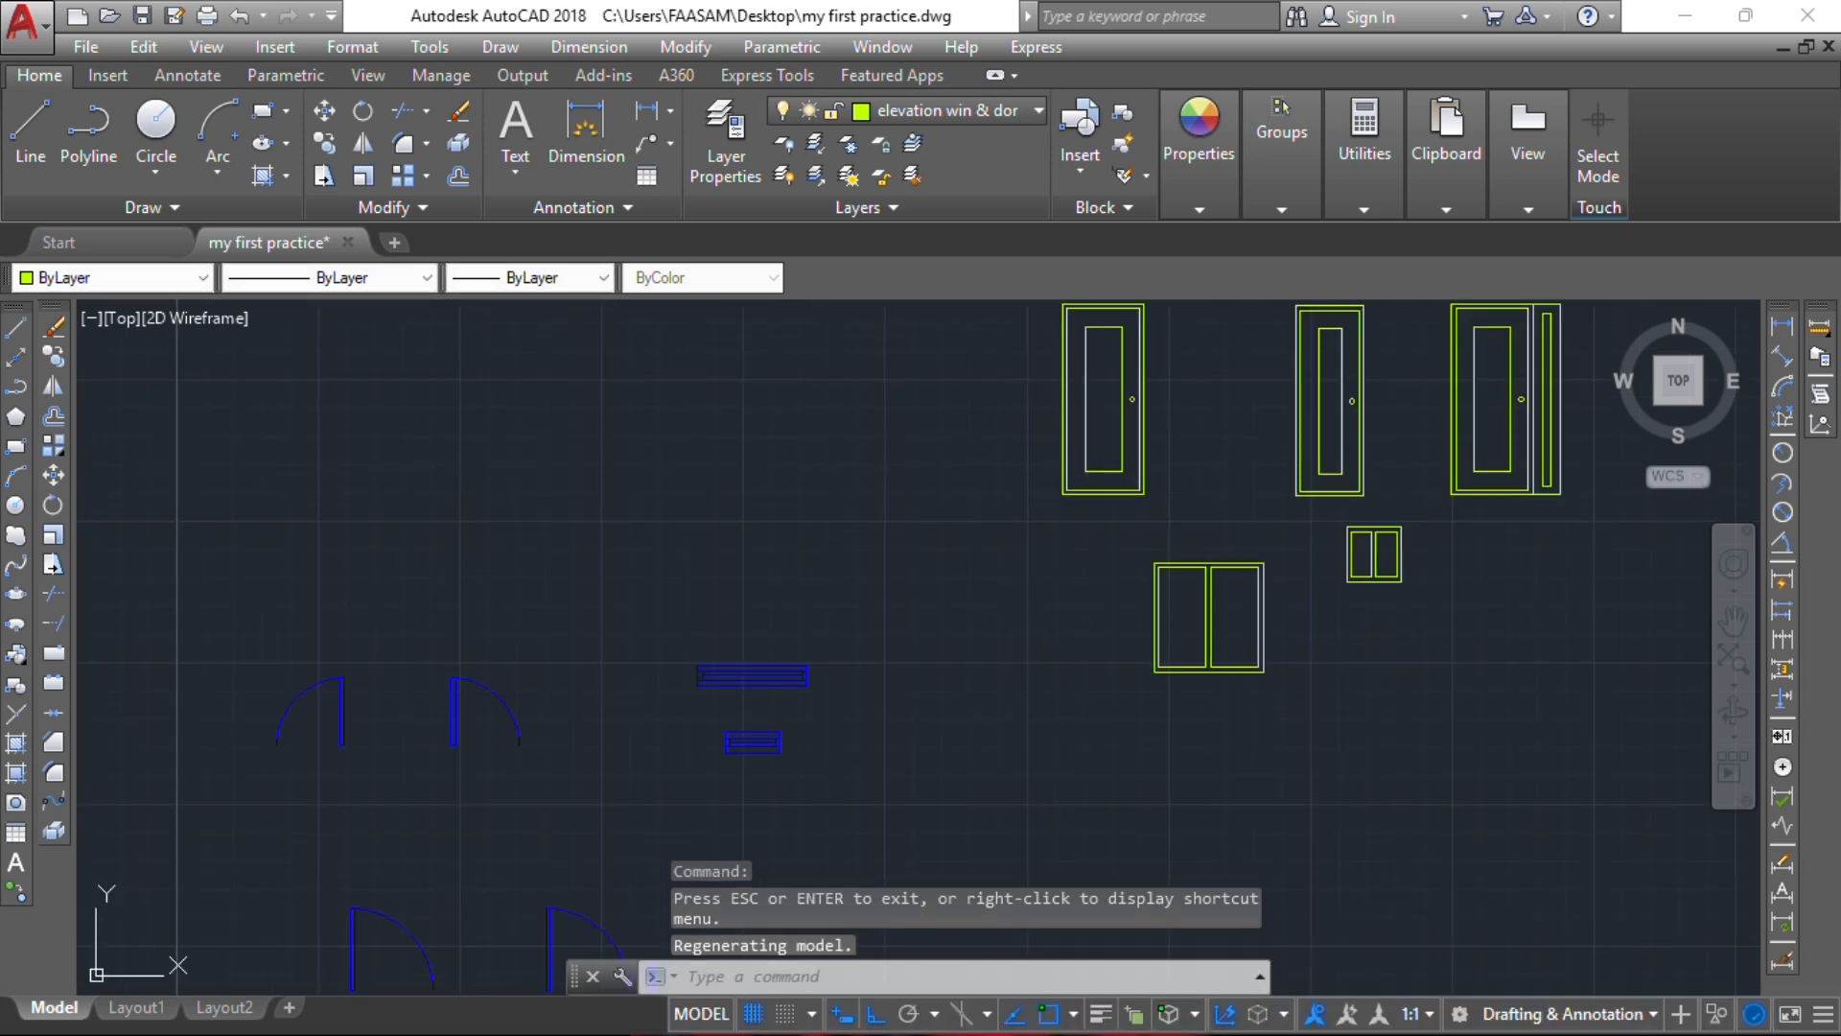
key(ctrl+s)
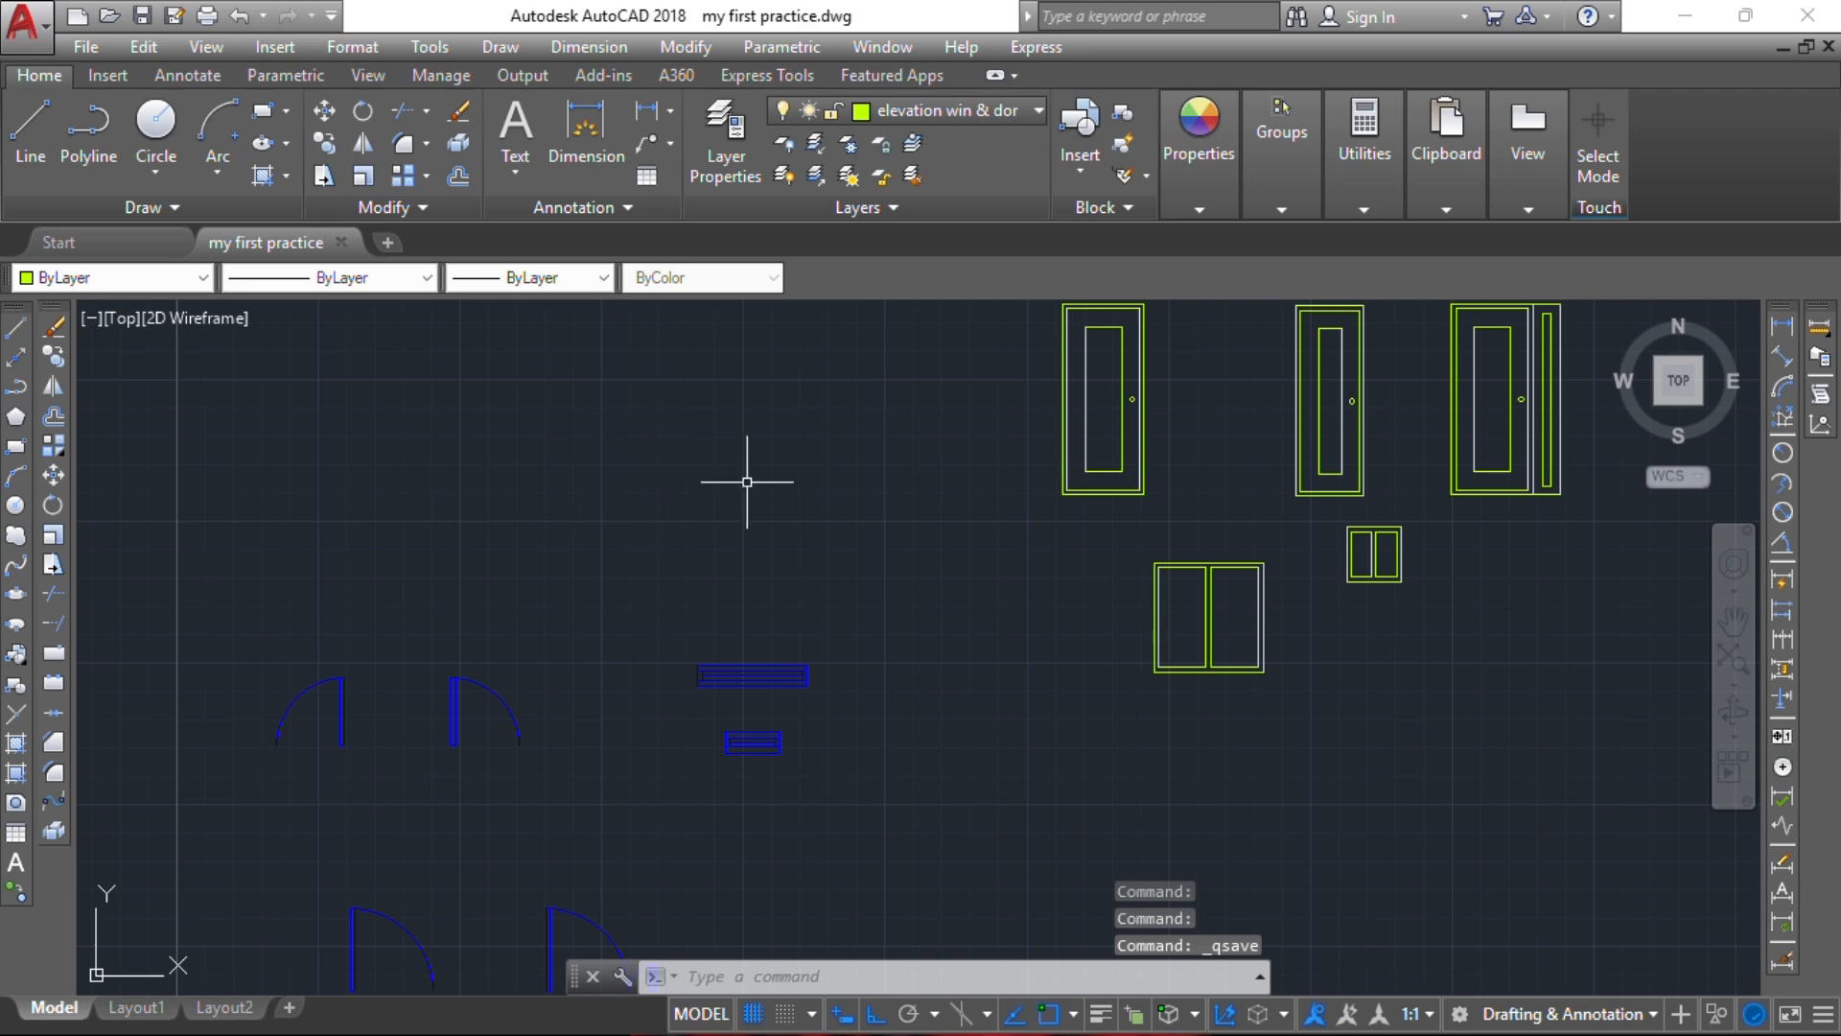